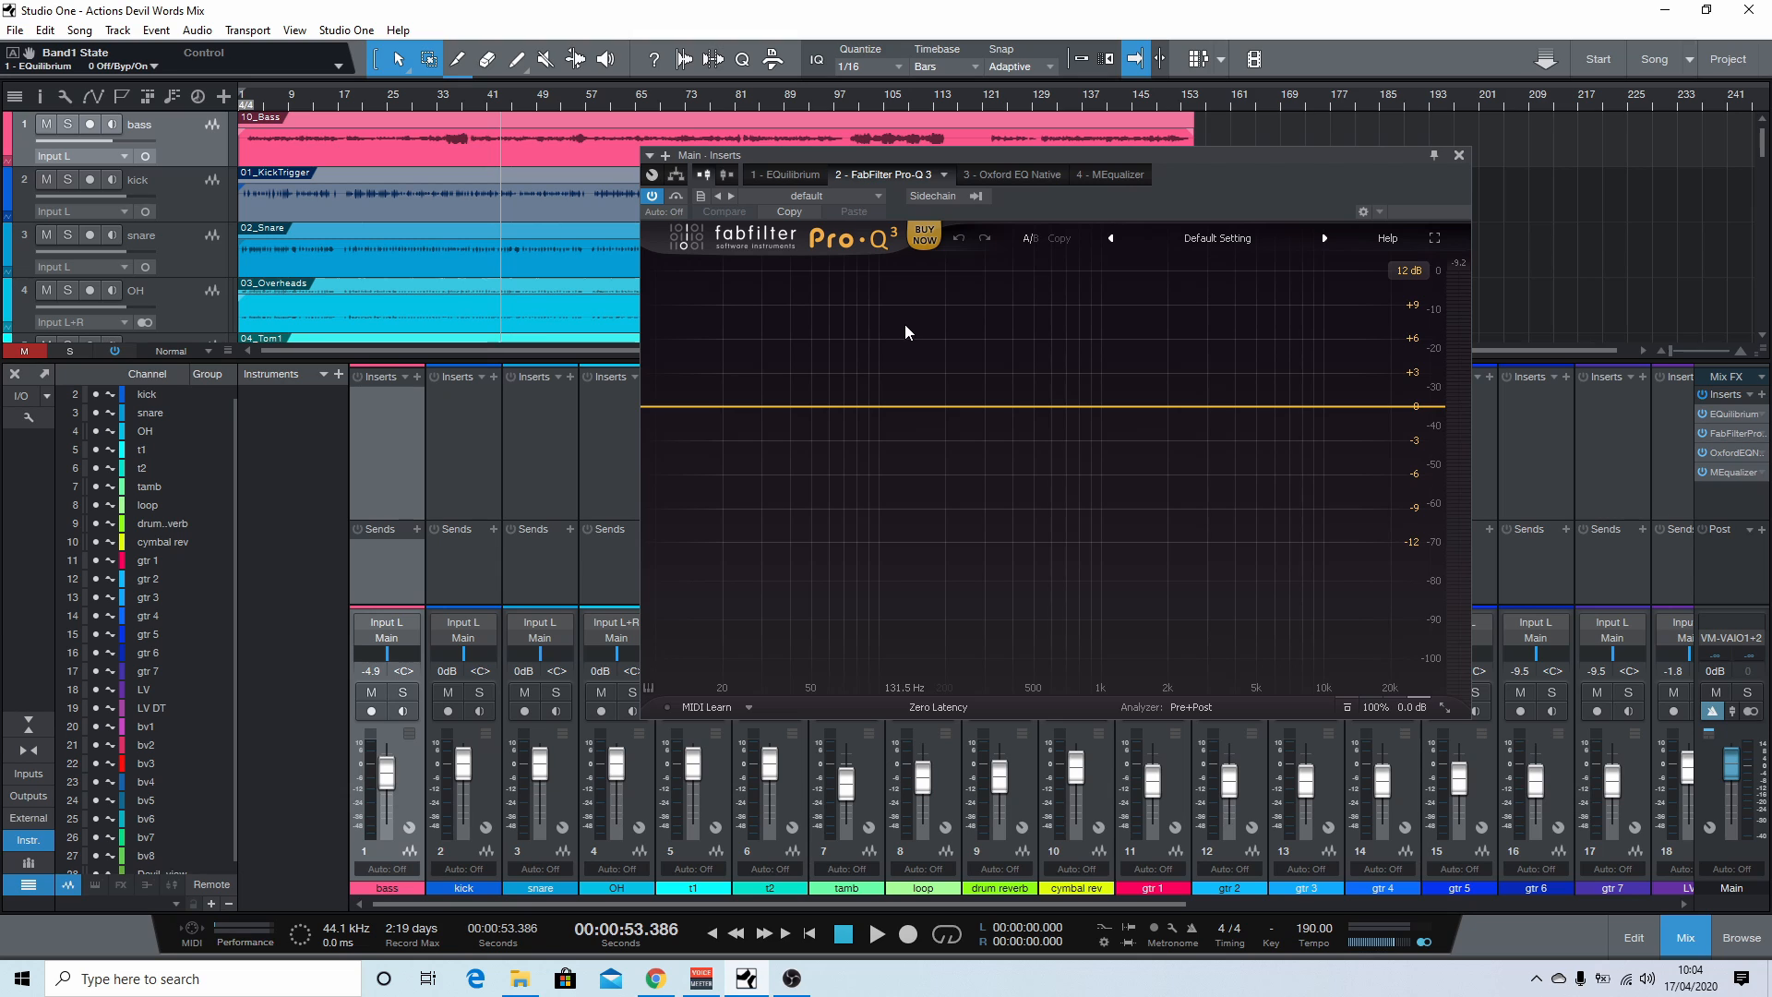
Step: View the Oxford EQ Native and MEqualizer inserts on the Main channel and close the plug-in window
left_click(1023, 176)
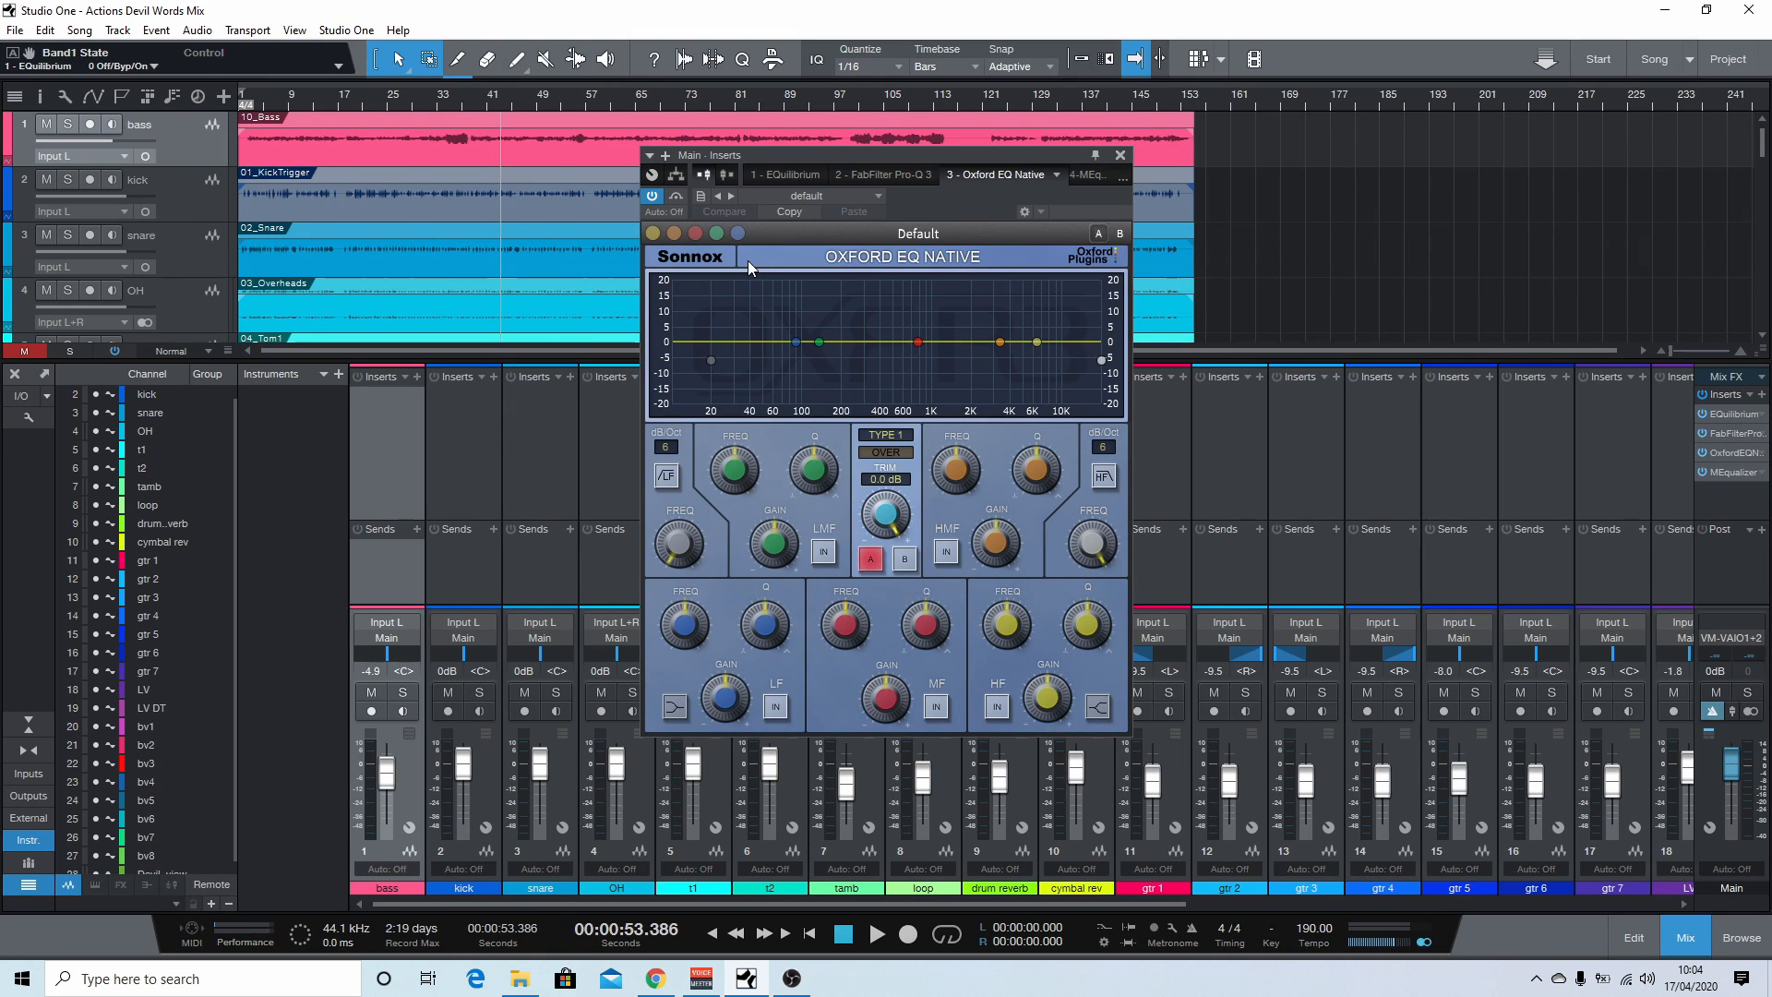
left_click(1088, 175)
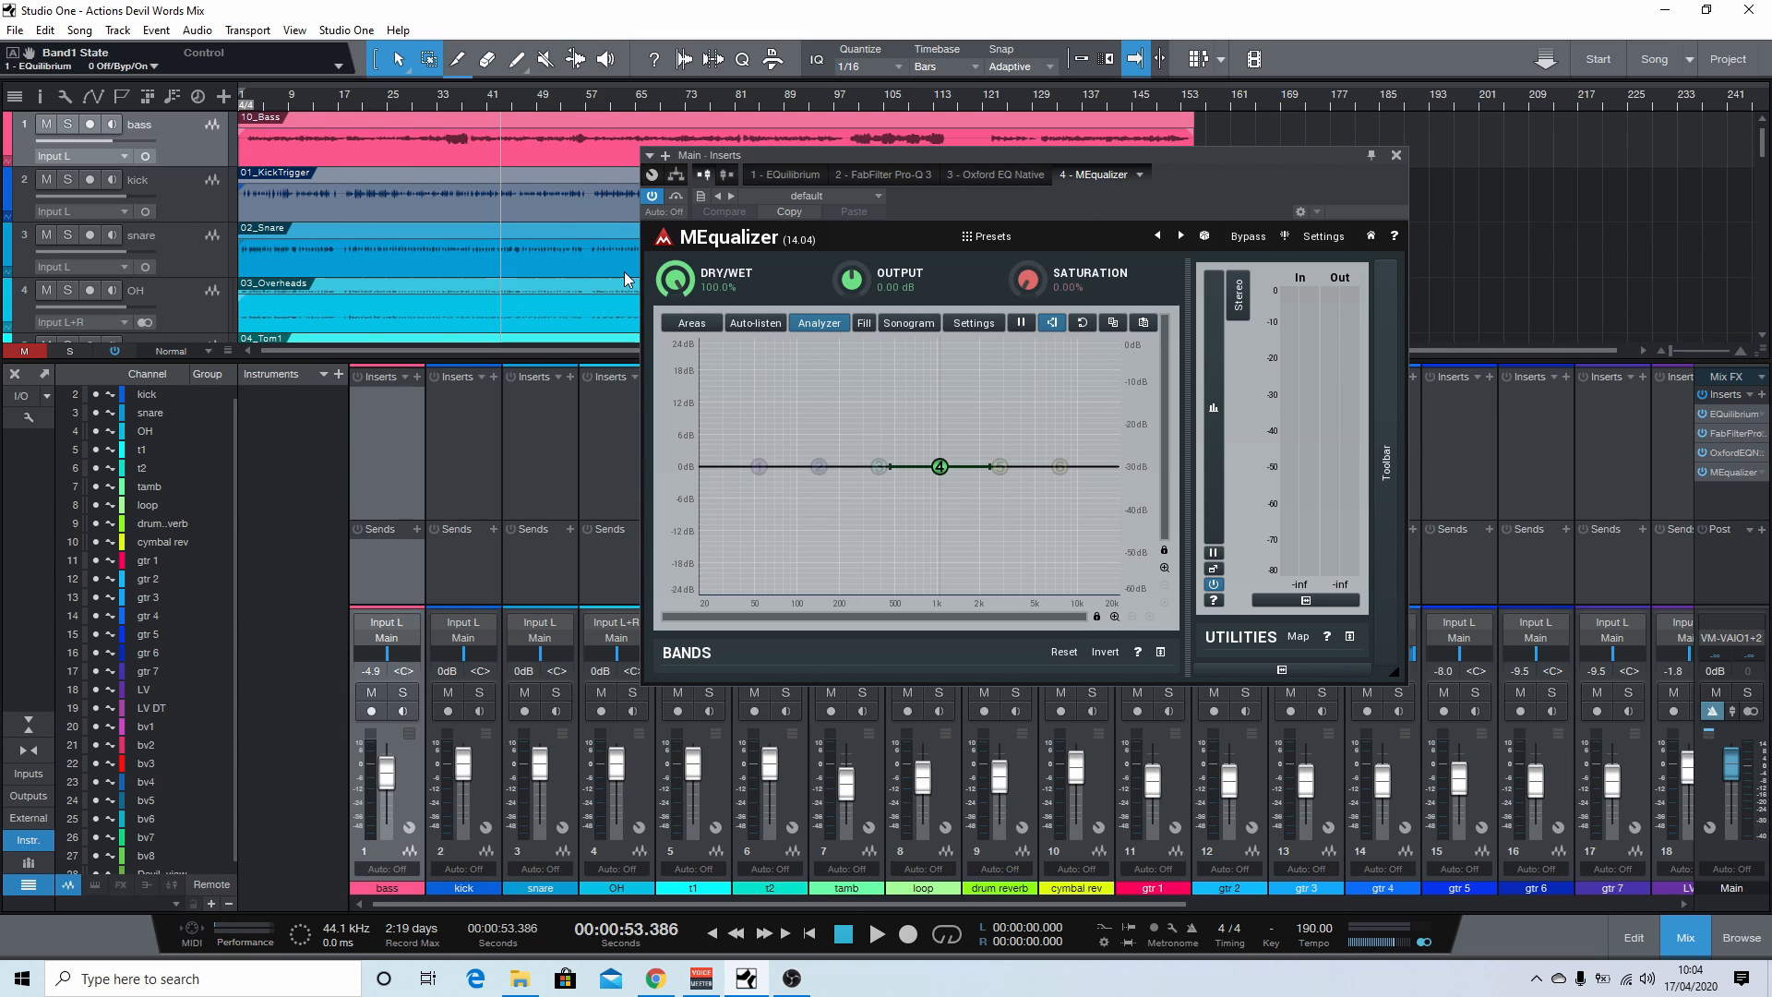
left_click(1395, 155)
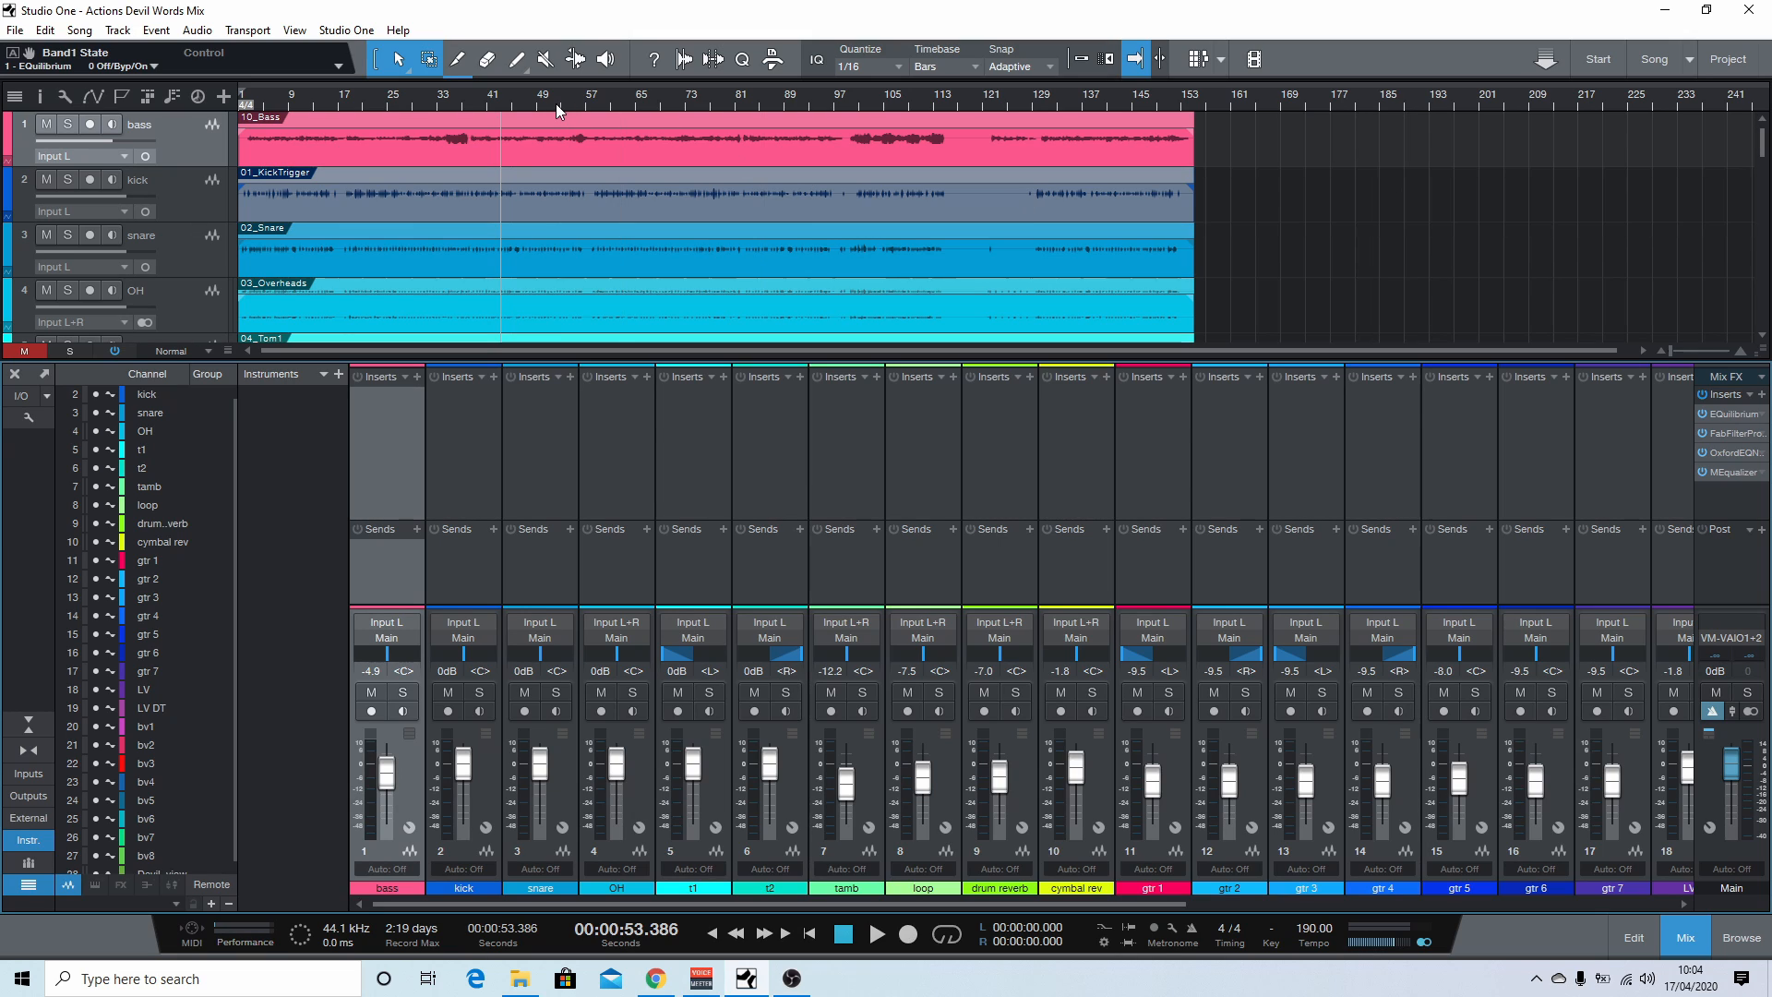
Step: Play the song from about bar 37, deactivate all inserts on the Main channel during playback, and stop
left_click(492, 102)
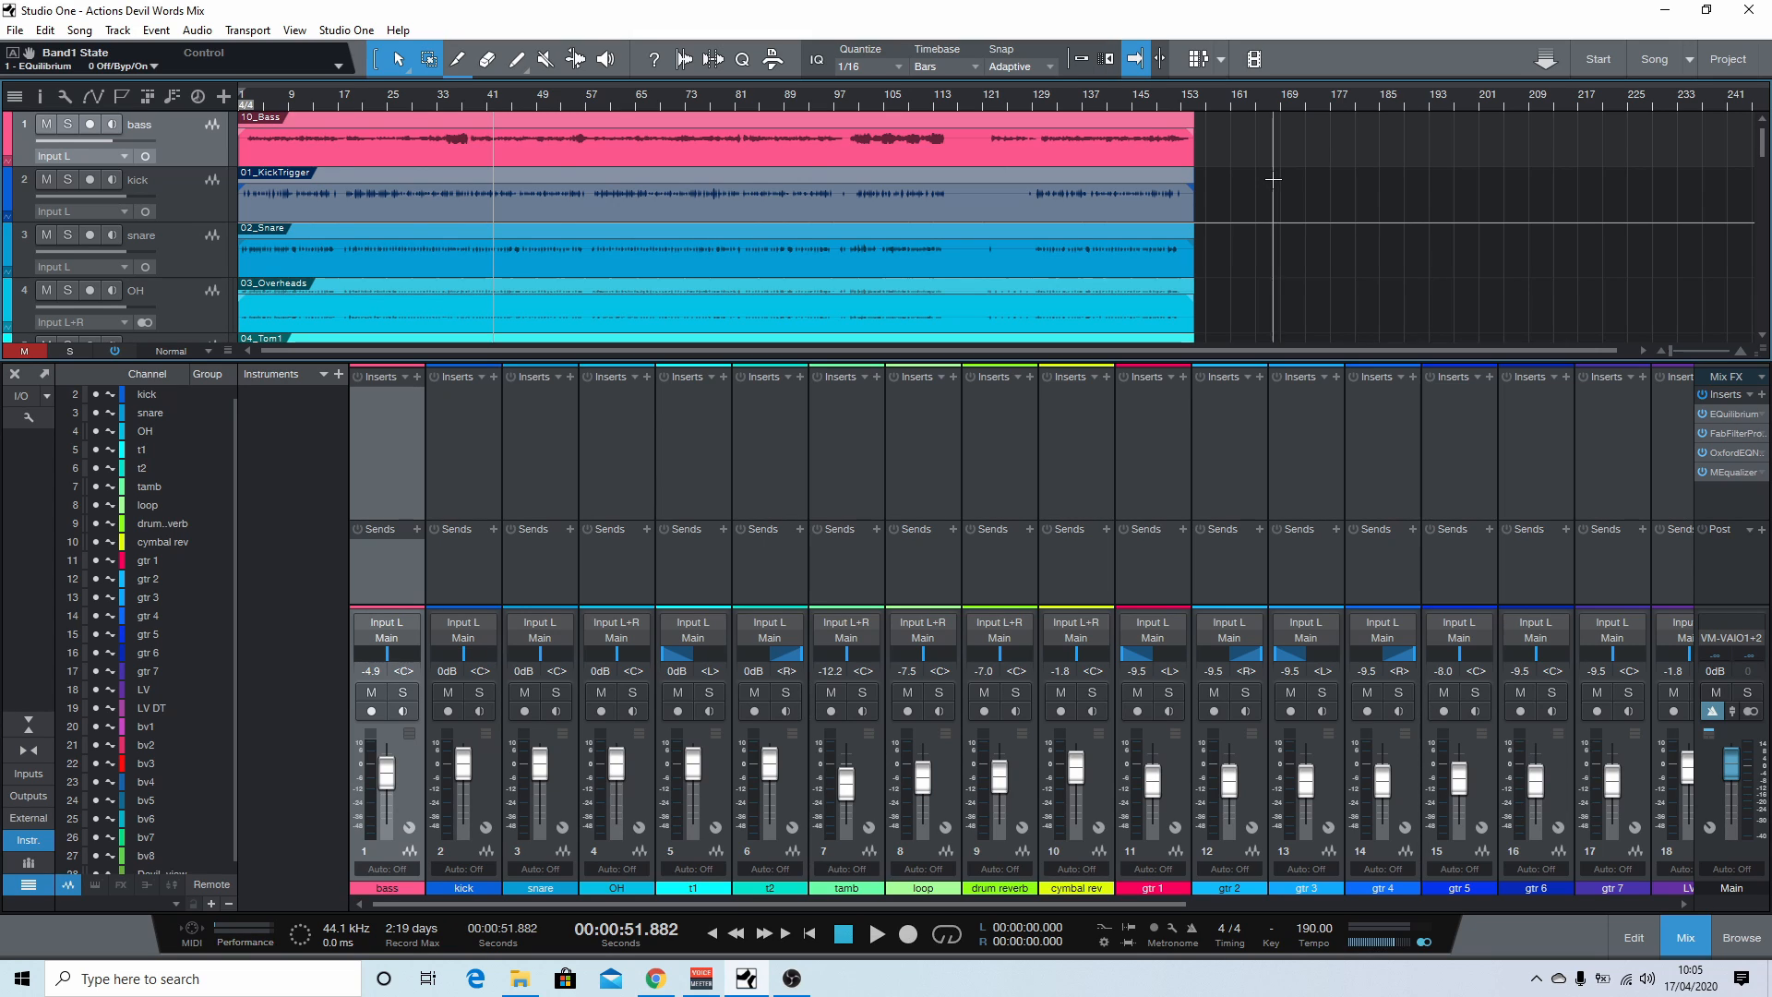
left_click_drag(474, 102, 468, 102)
key("space")
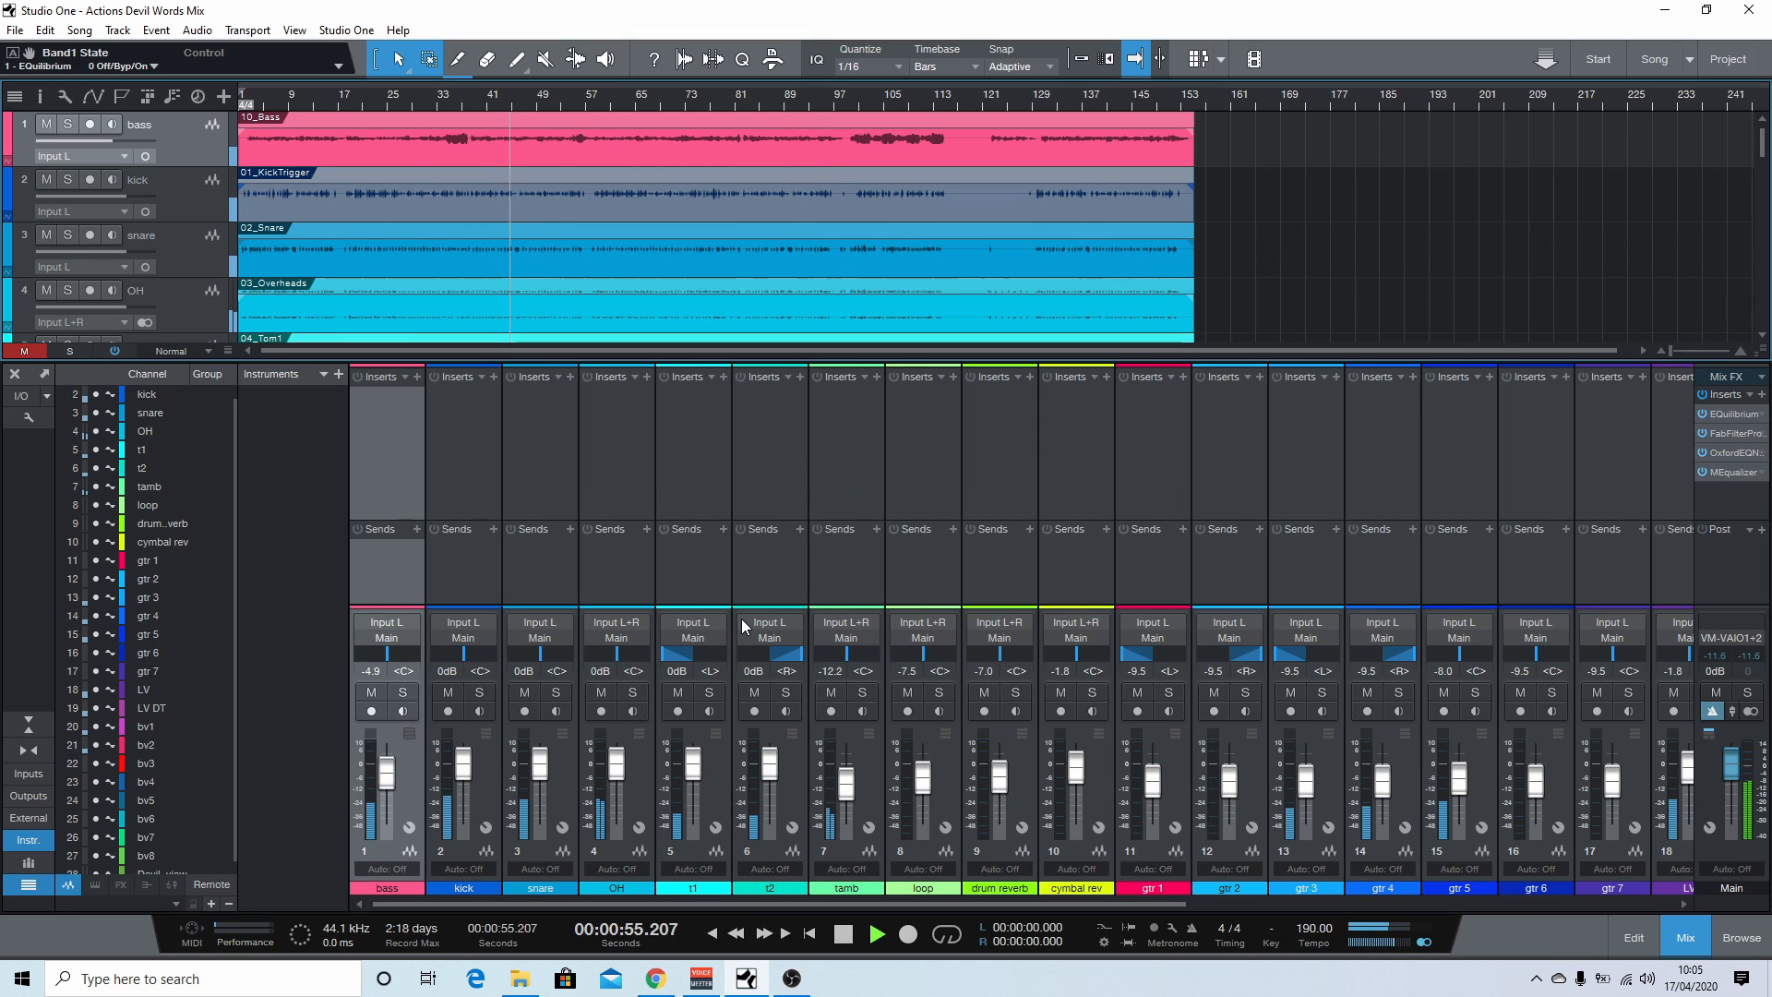
left_click(1701, 396)
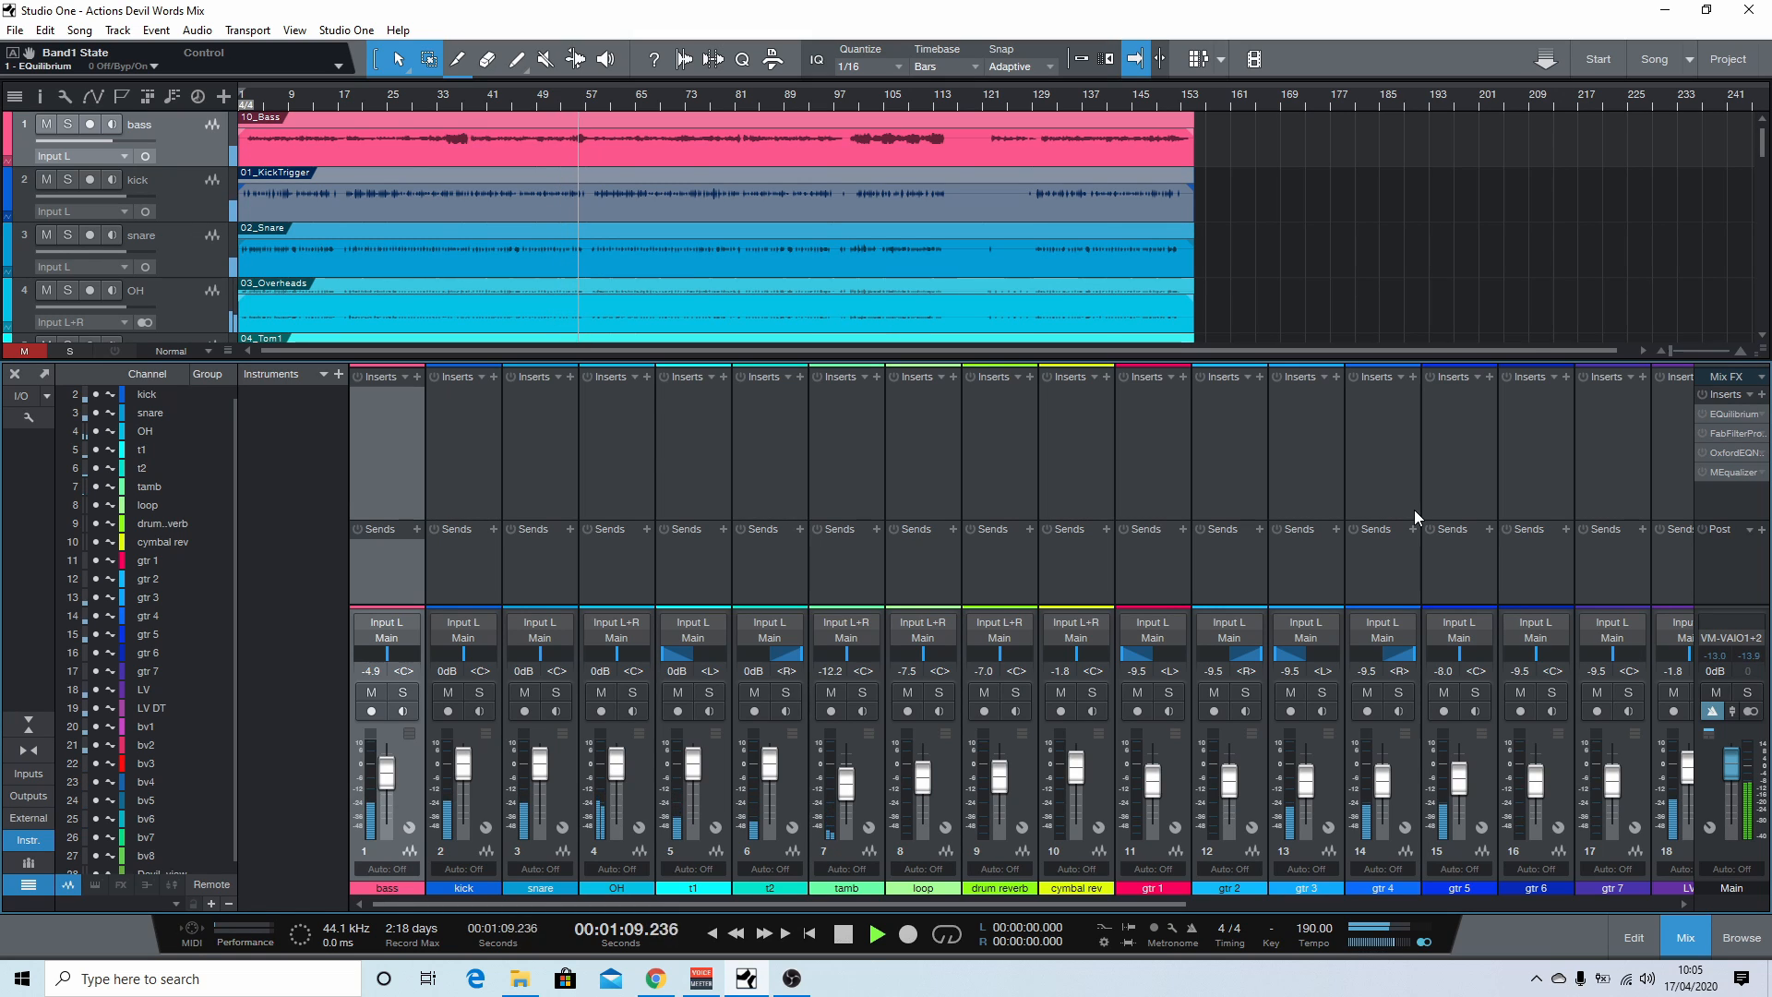
key("space")
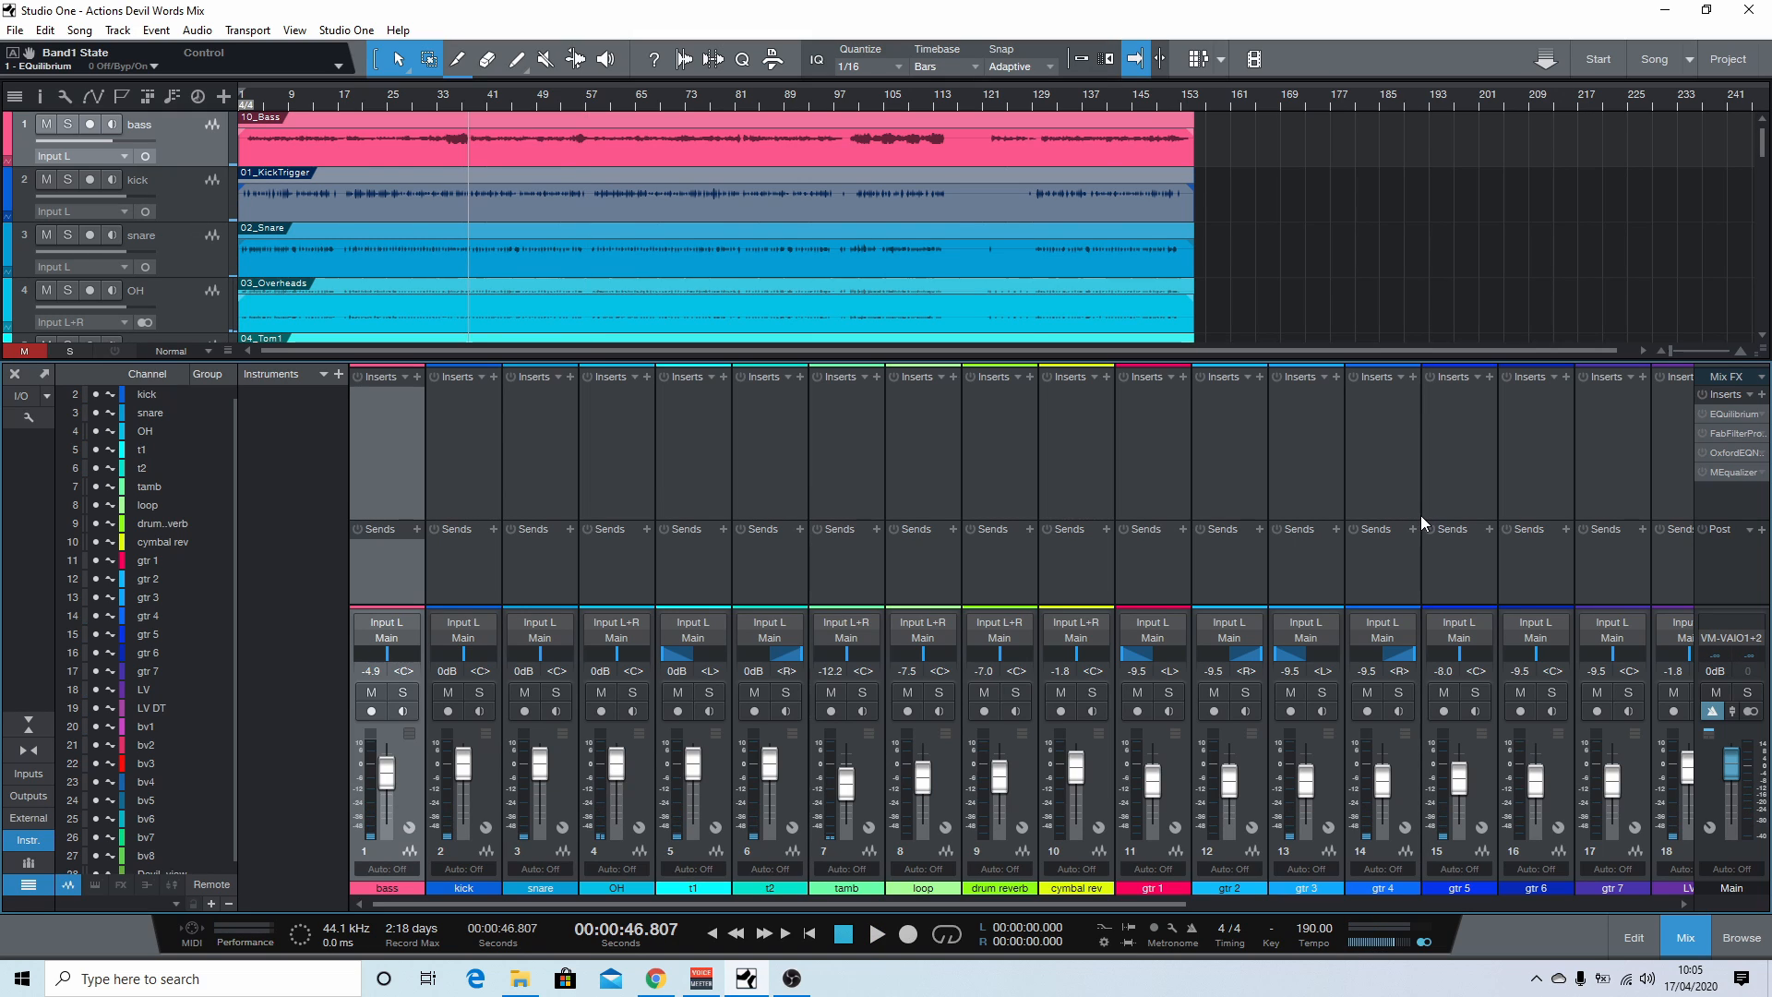
Step: Activate and open EQuilibrium on the Main channel and add a high-pass band at about 48 Hz with an 18 dB slope
left_click(1698, 414)
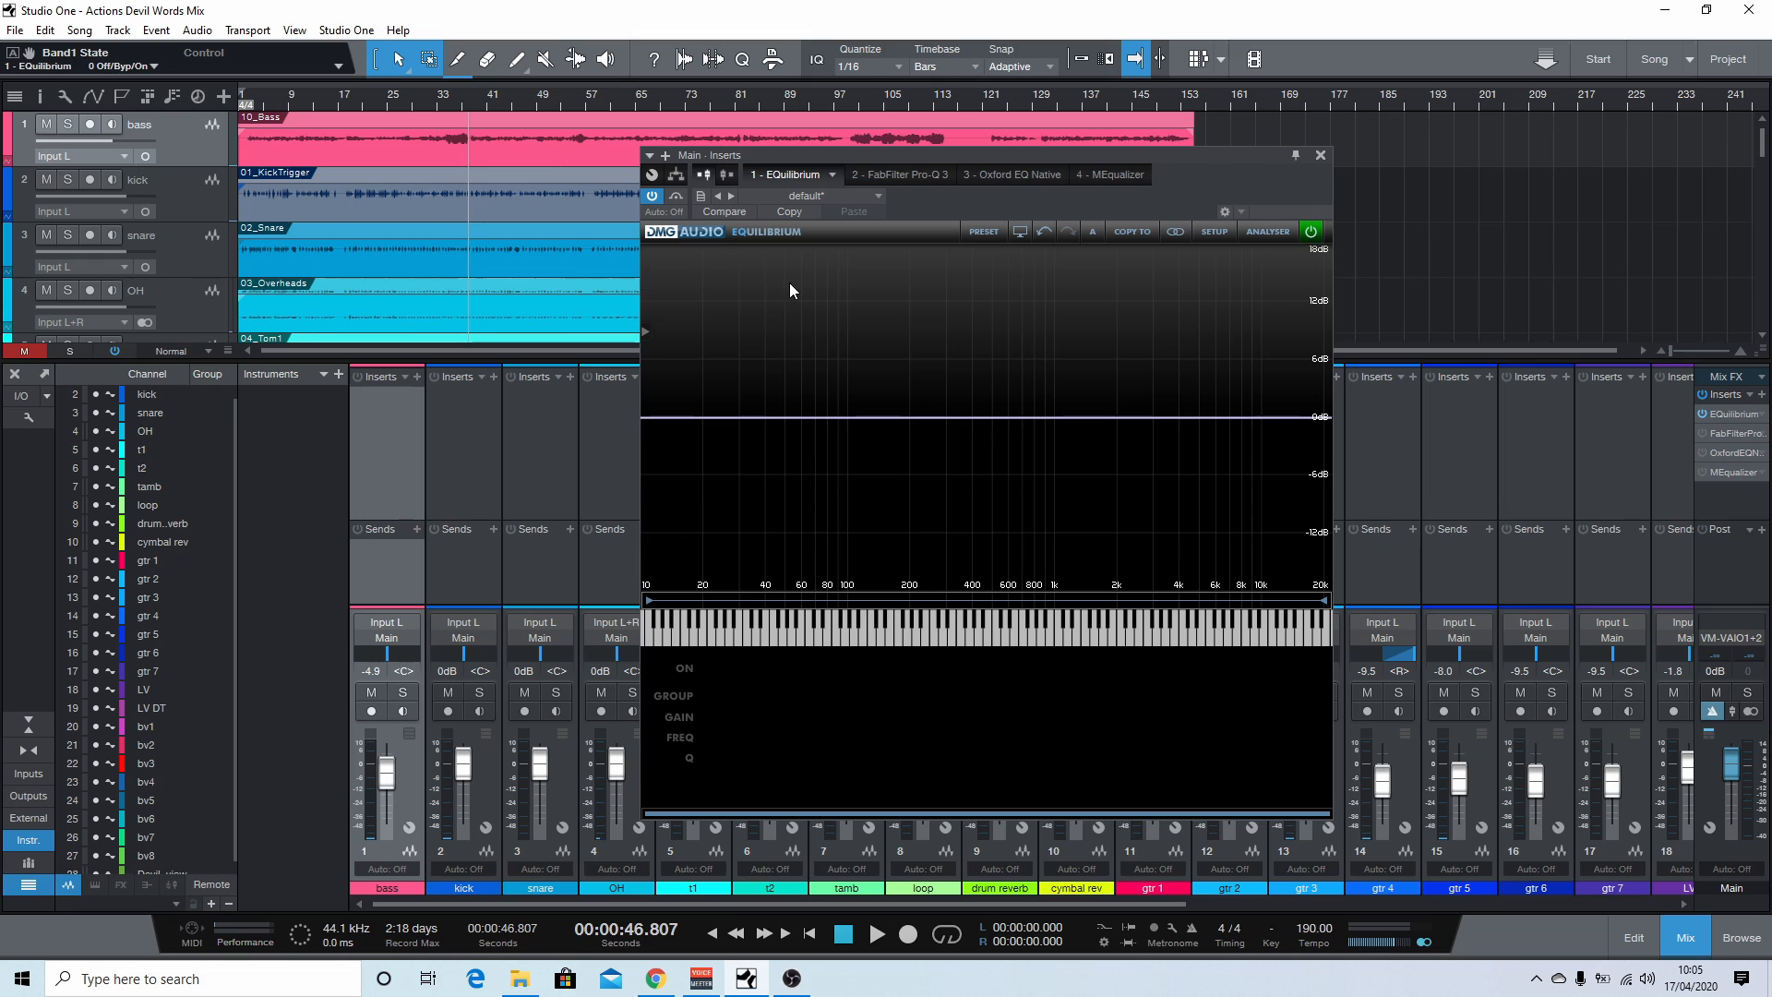
left_click_drag(933, 153, 845, 131)
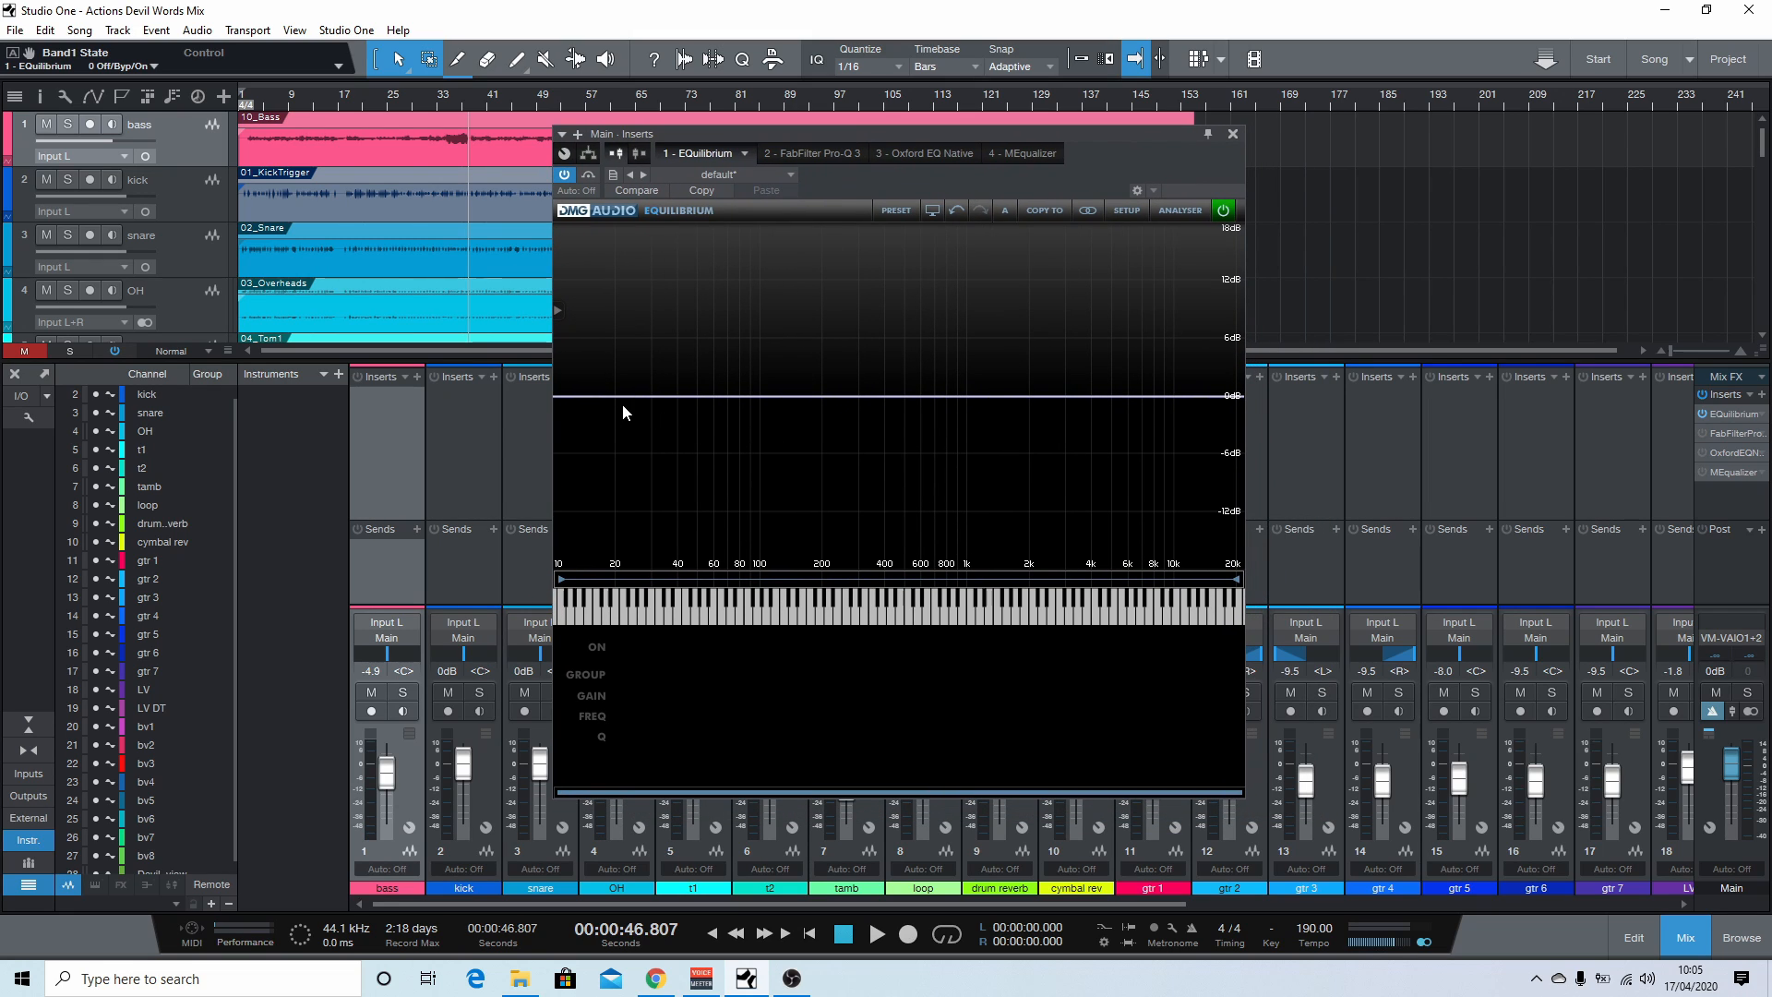
left_click(648, 395)
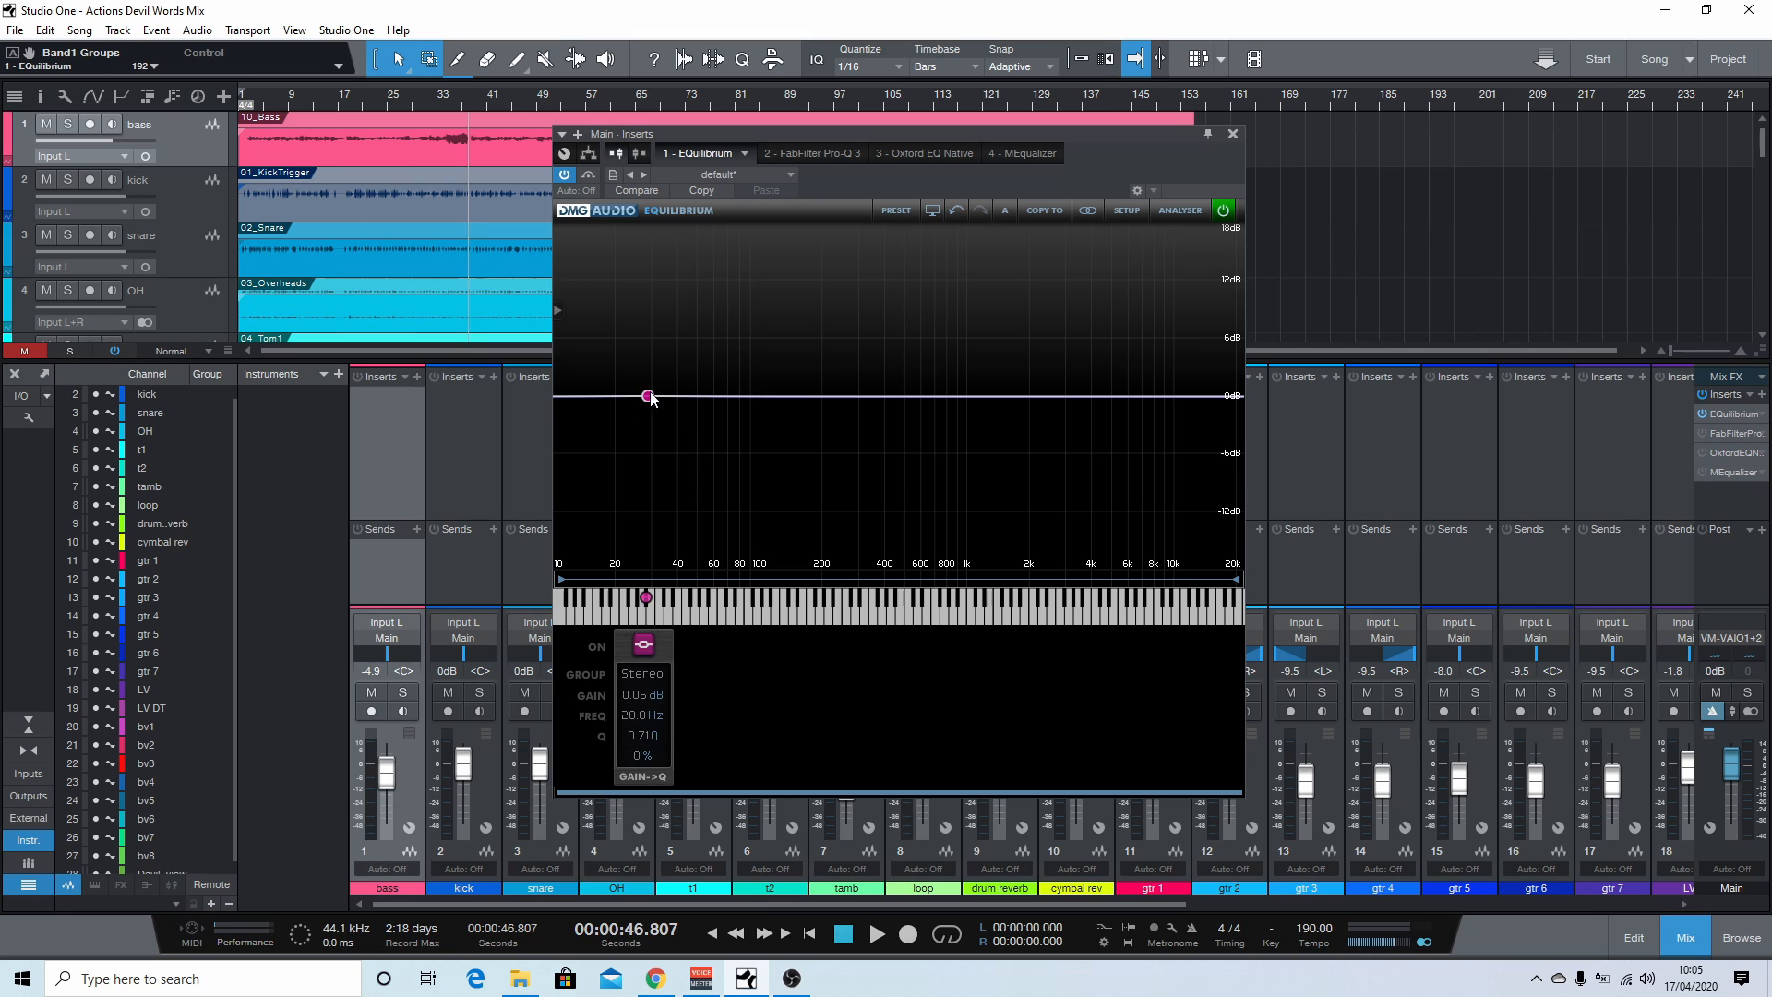
left_click(677, 415)
left_click(686, 454)
left_click_drag(649, 398, 696, 402)
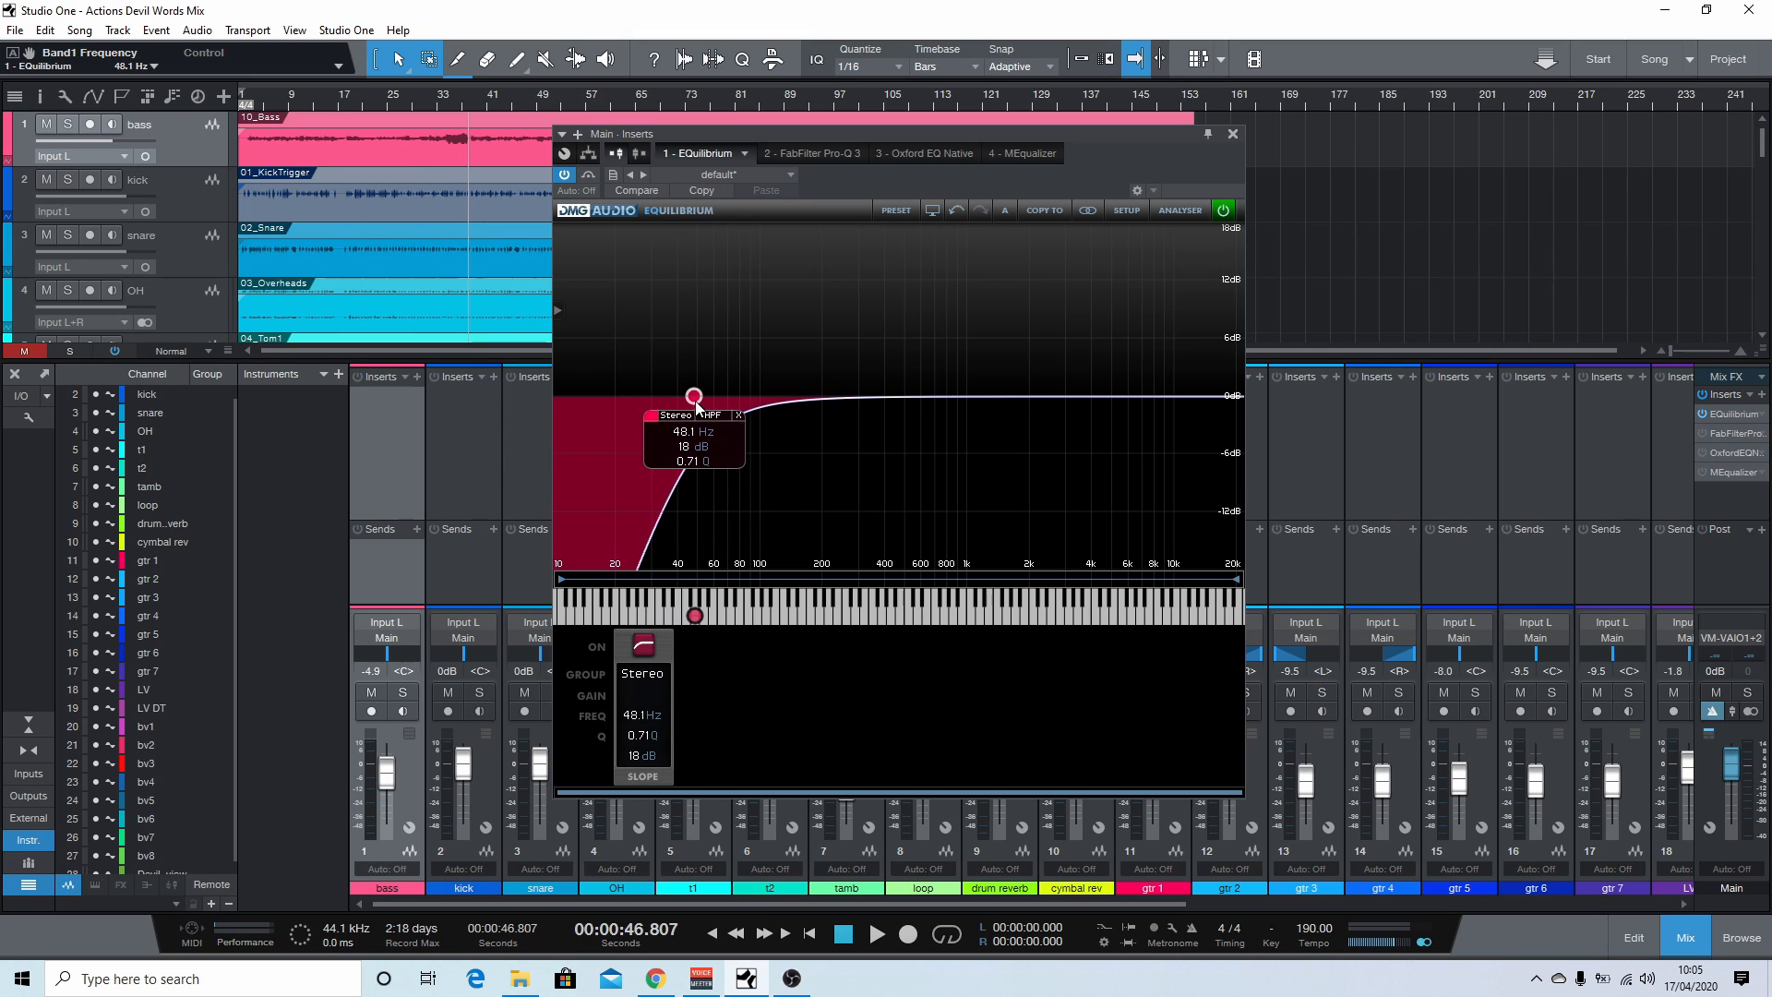
Step: Add EQuilibrium peak bands at about 386 Hz (+2.3 dB, Q 1.28) and 4585 Hz (+2.6 dB, Q 1.05)
left_click(901, 396)
left_click_drag(902, 396, 883, 373)
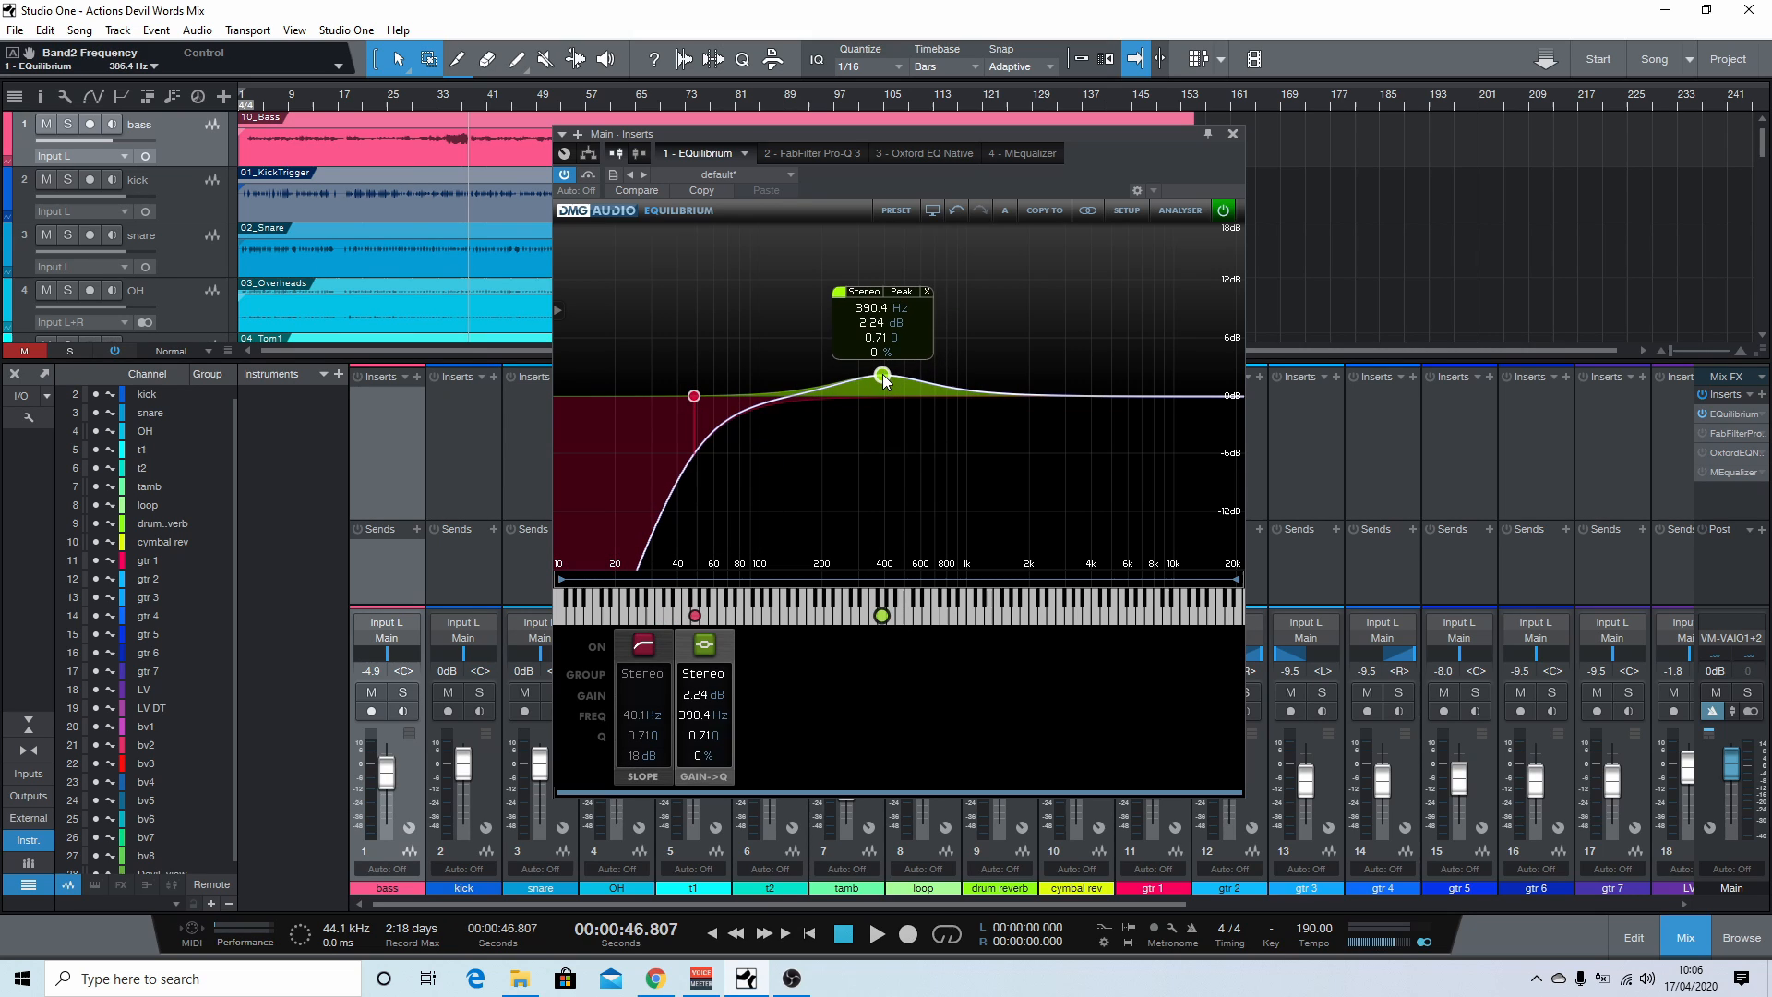
left_click(1098, 396)
left_click_drag(1098, 396, 1104, 373)
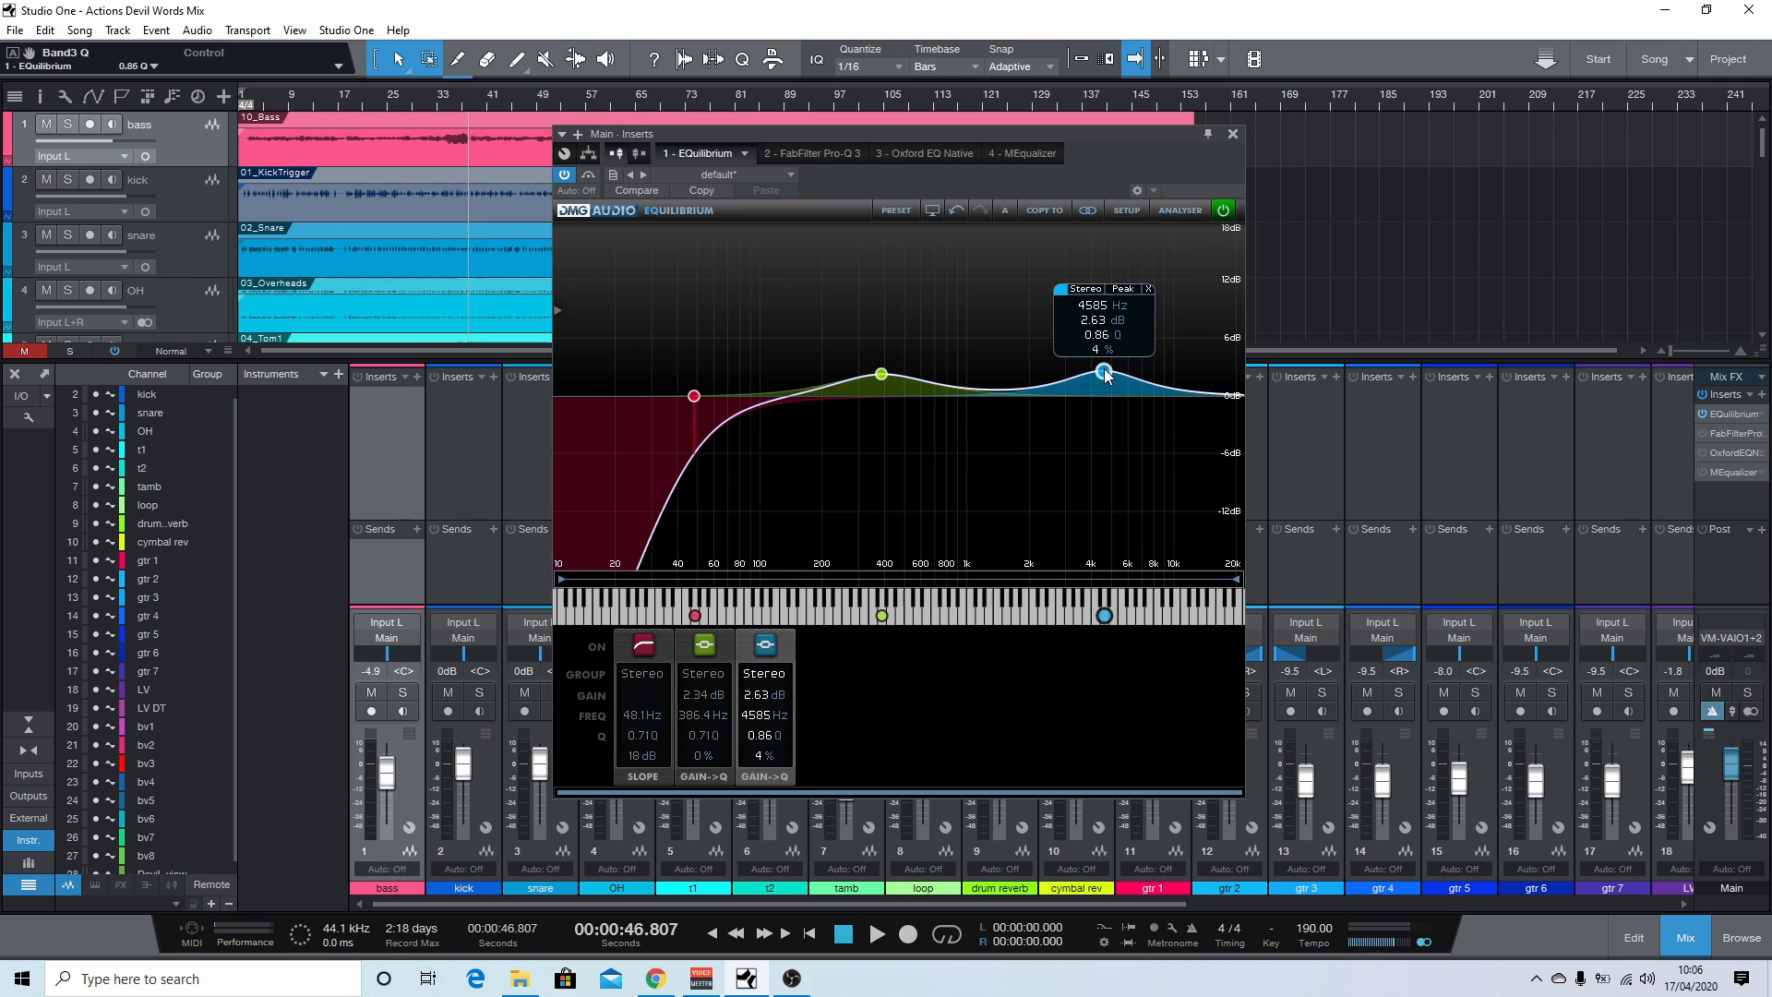
scroll(1105, 374, "up", 2)
scroll(890, 374, "up", 4)
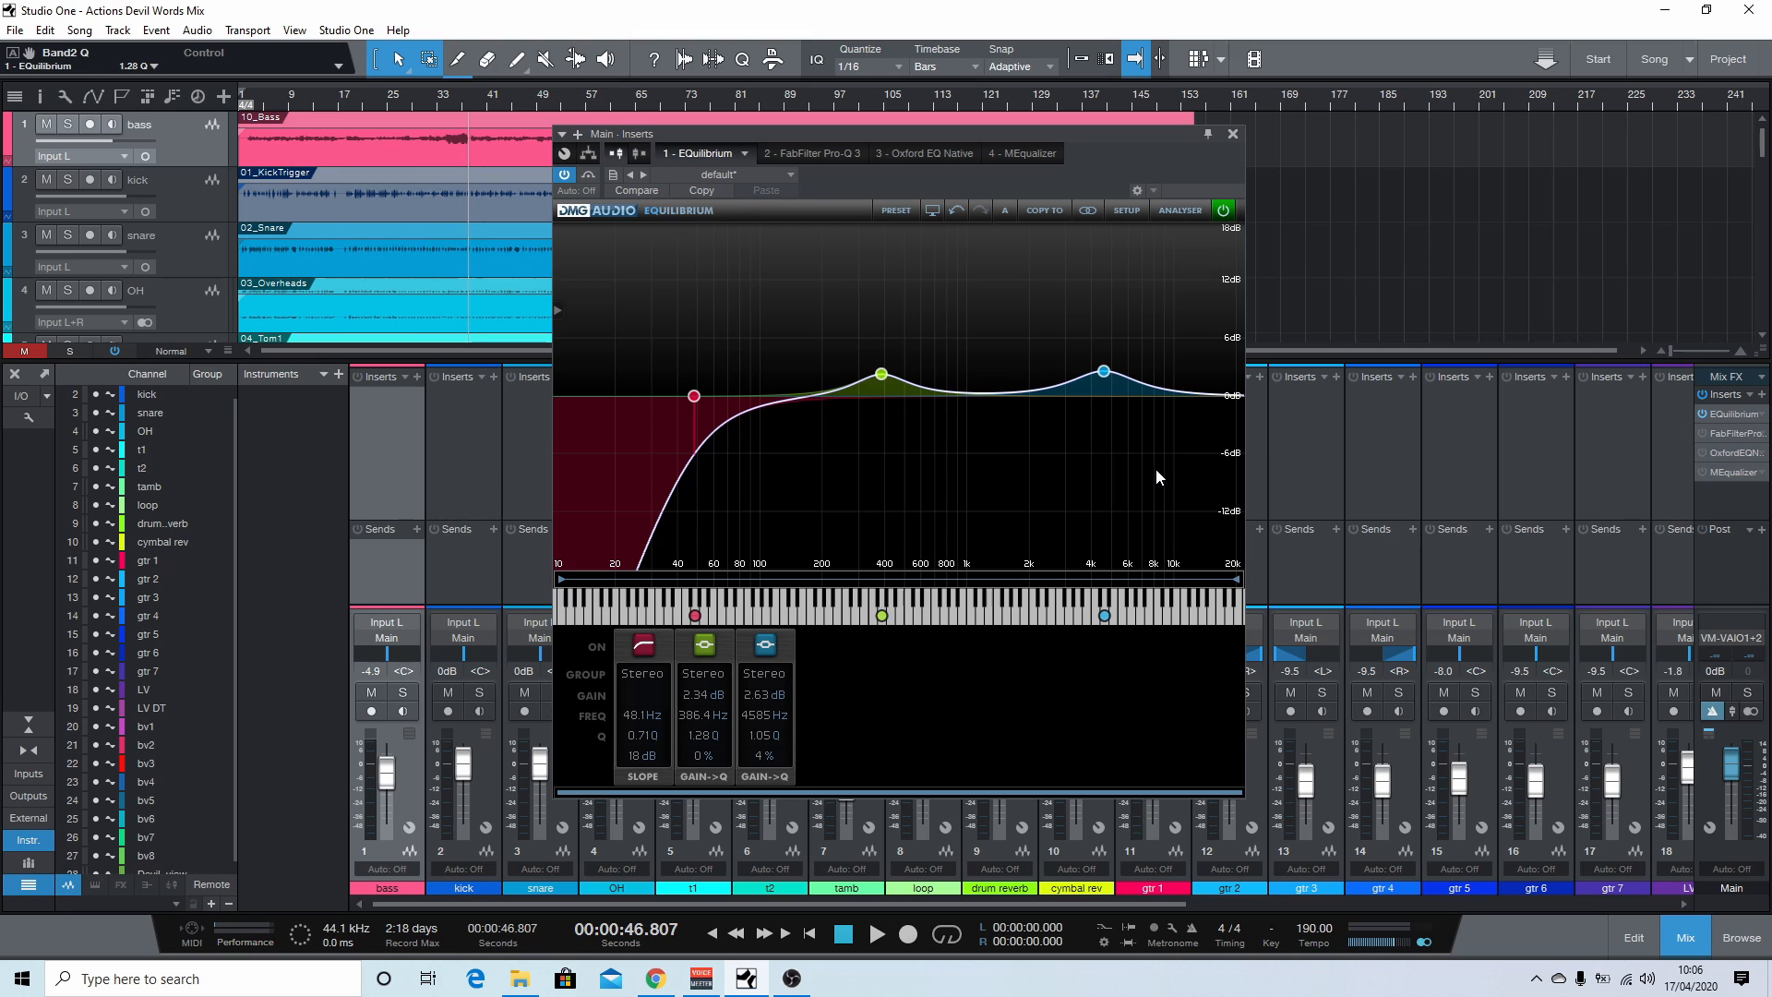
Step: Open FabFilter Pro-Q 3, add a flat bell band at about 59 Hz, and view the available band shapes
left_click(812, 154)
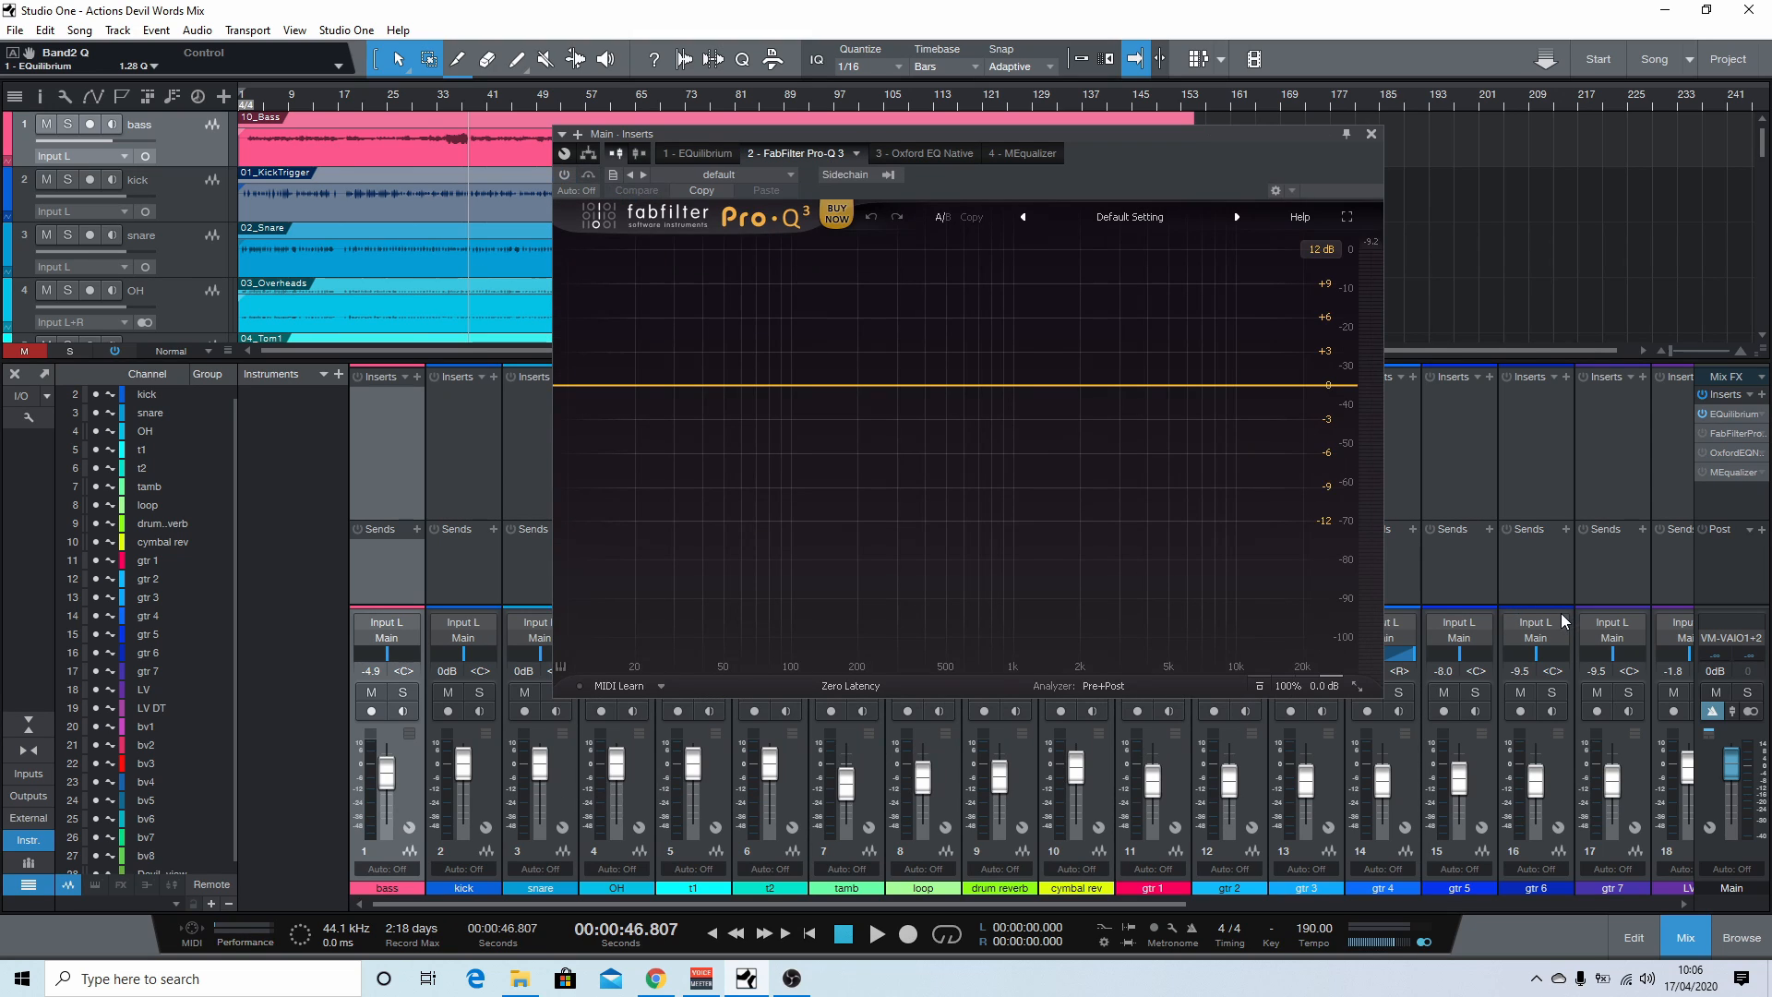
left_click(736, 386)
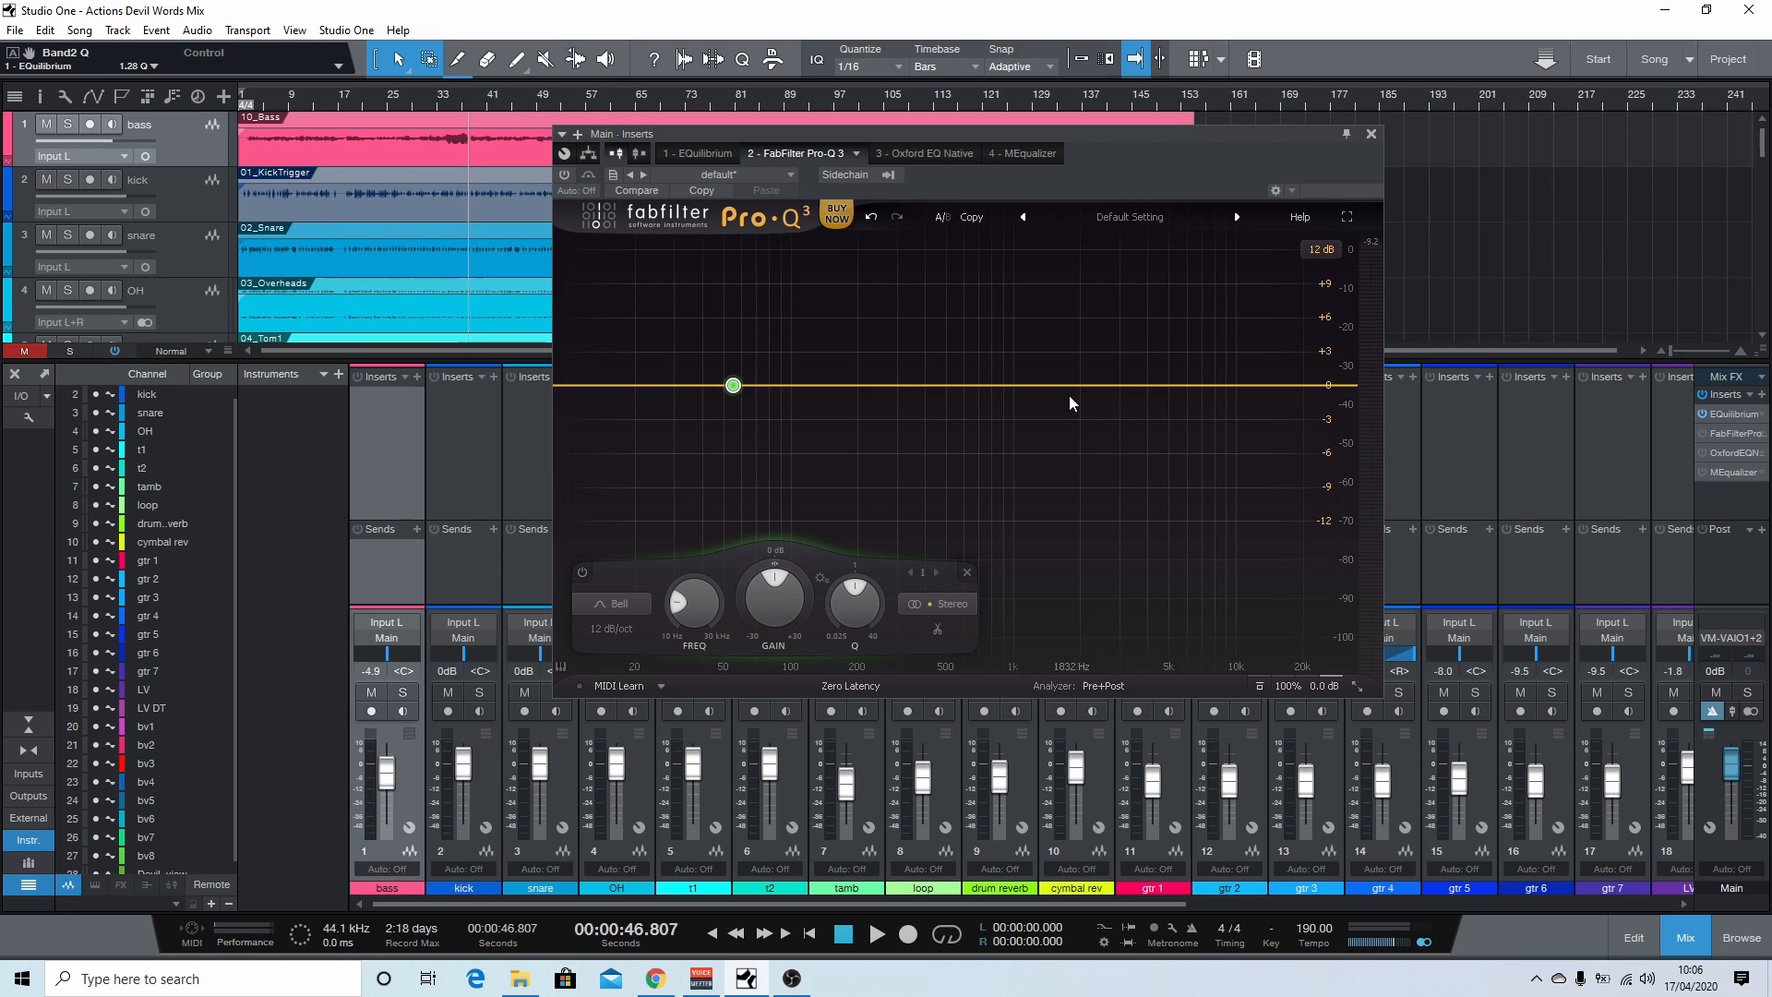
right_click(740, 386)
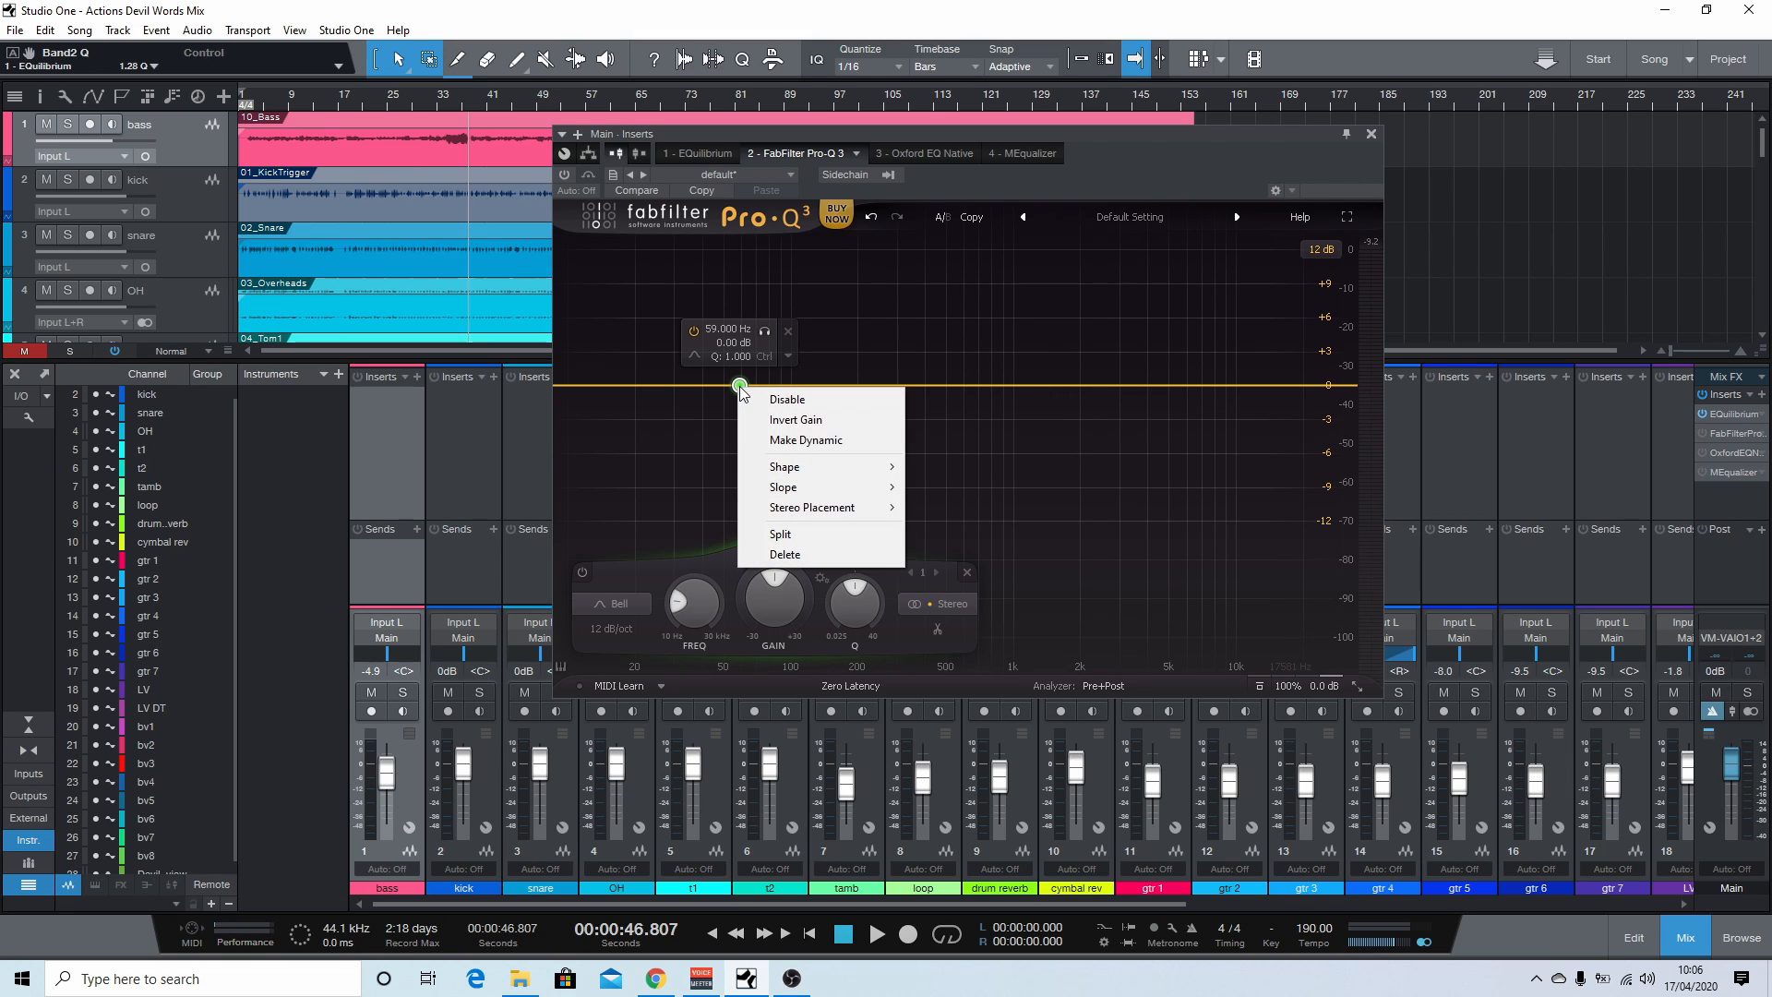
left_click(738, 387)
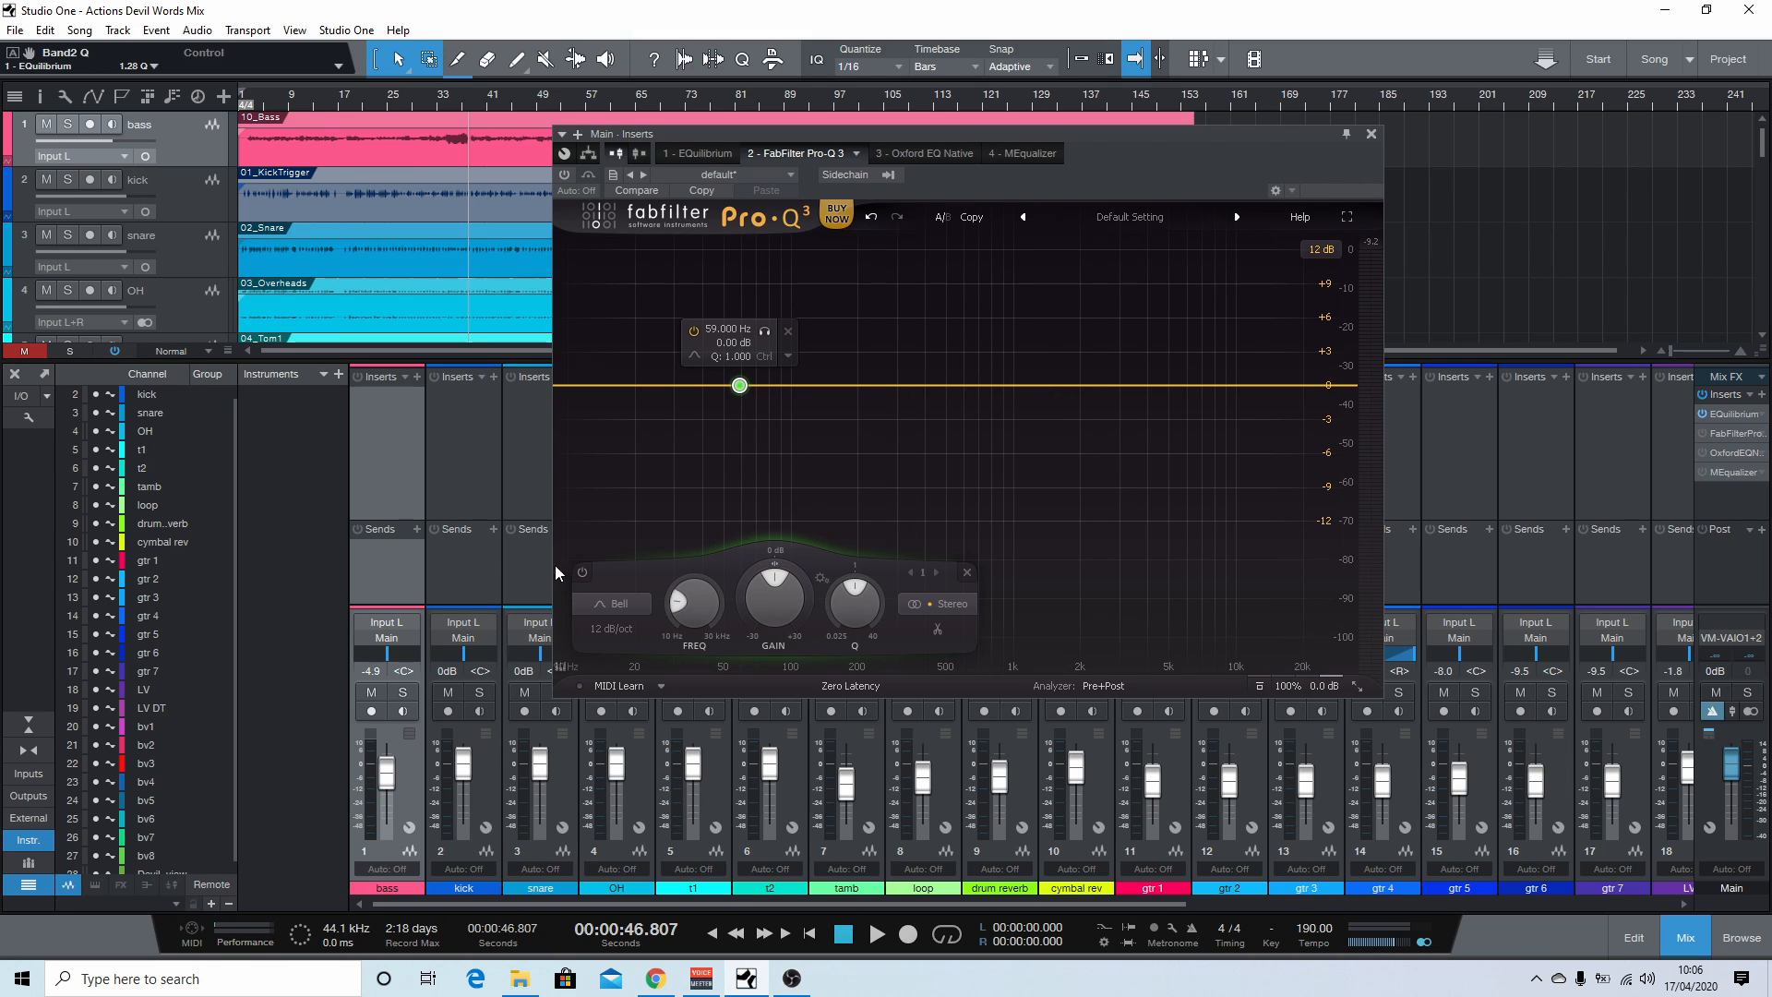
left_click(613, 604)
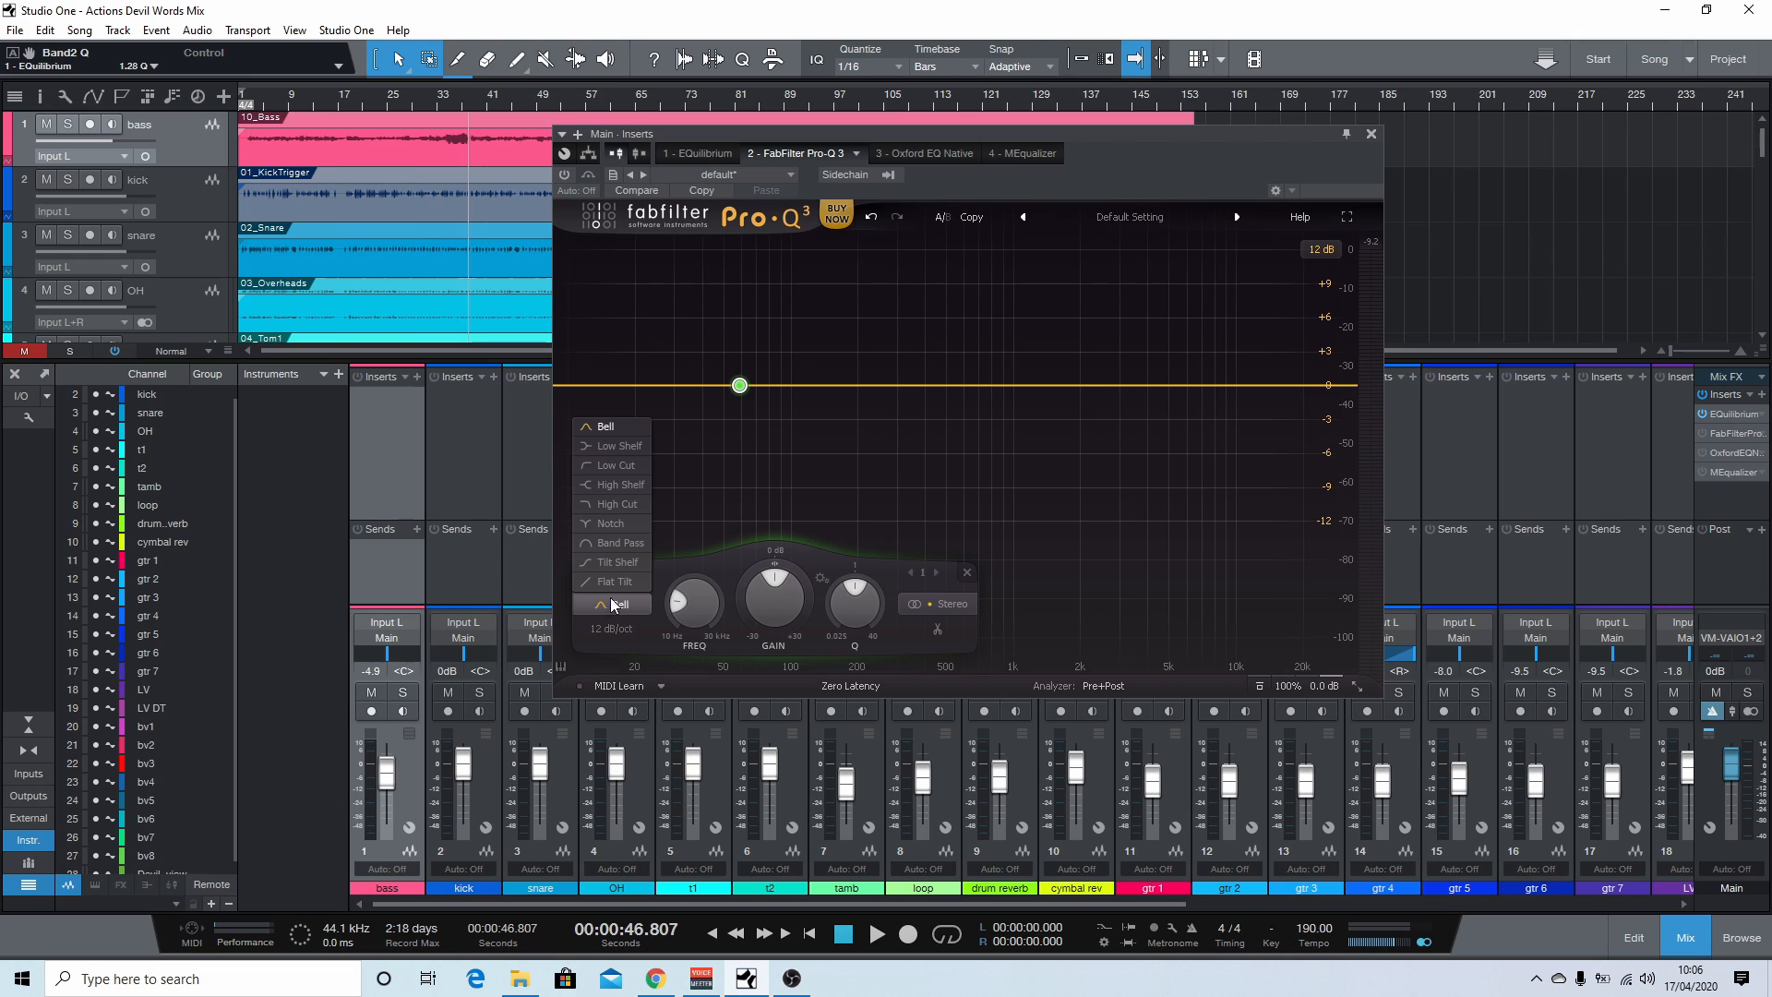
Step: Add a 12 dB/oct low-cut band around 30 Hz, and try a high-cut band at the upper frequency end before removing it
left_click_drag(593, 388, 676, 397)
left_click(1330, 385)
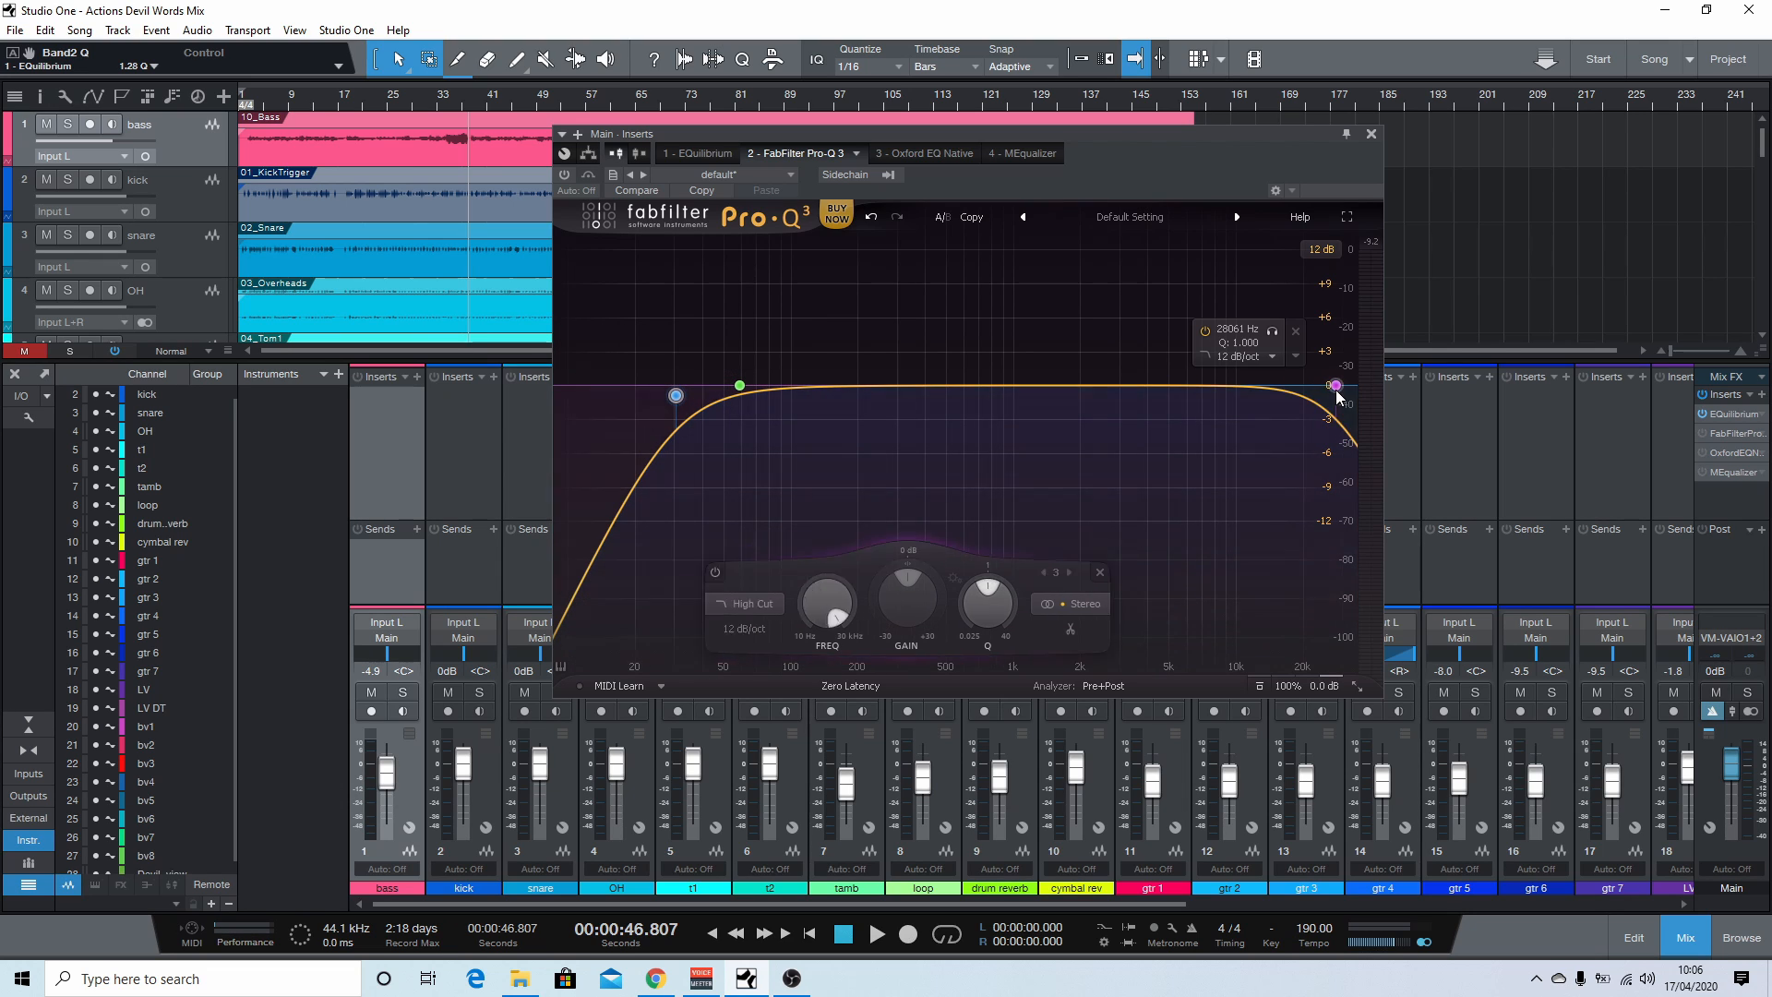
left_click_drag(1336, 388, 1216, 383)
right_click(1215, 384)
left_click(1261, 332)
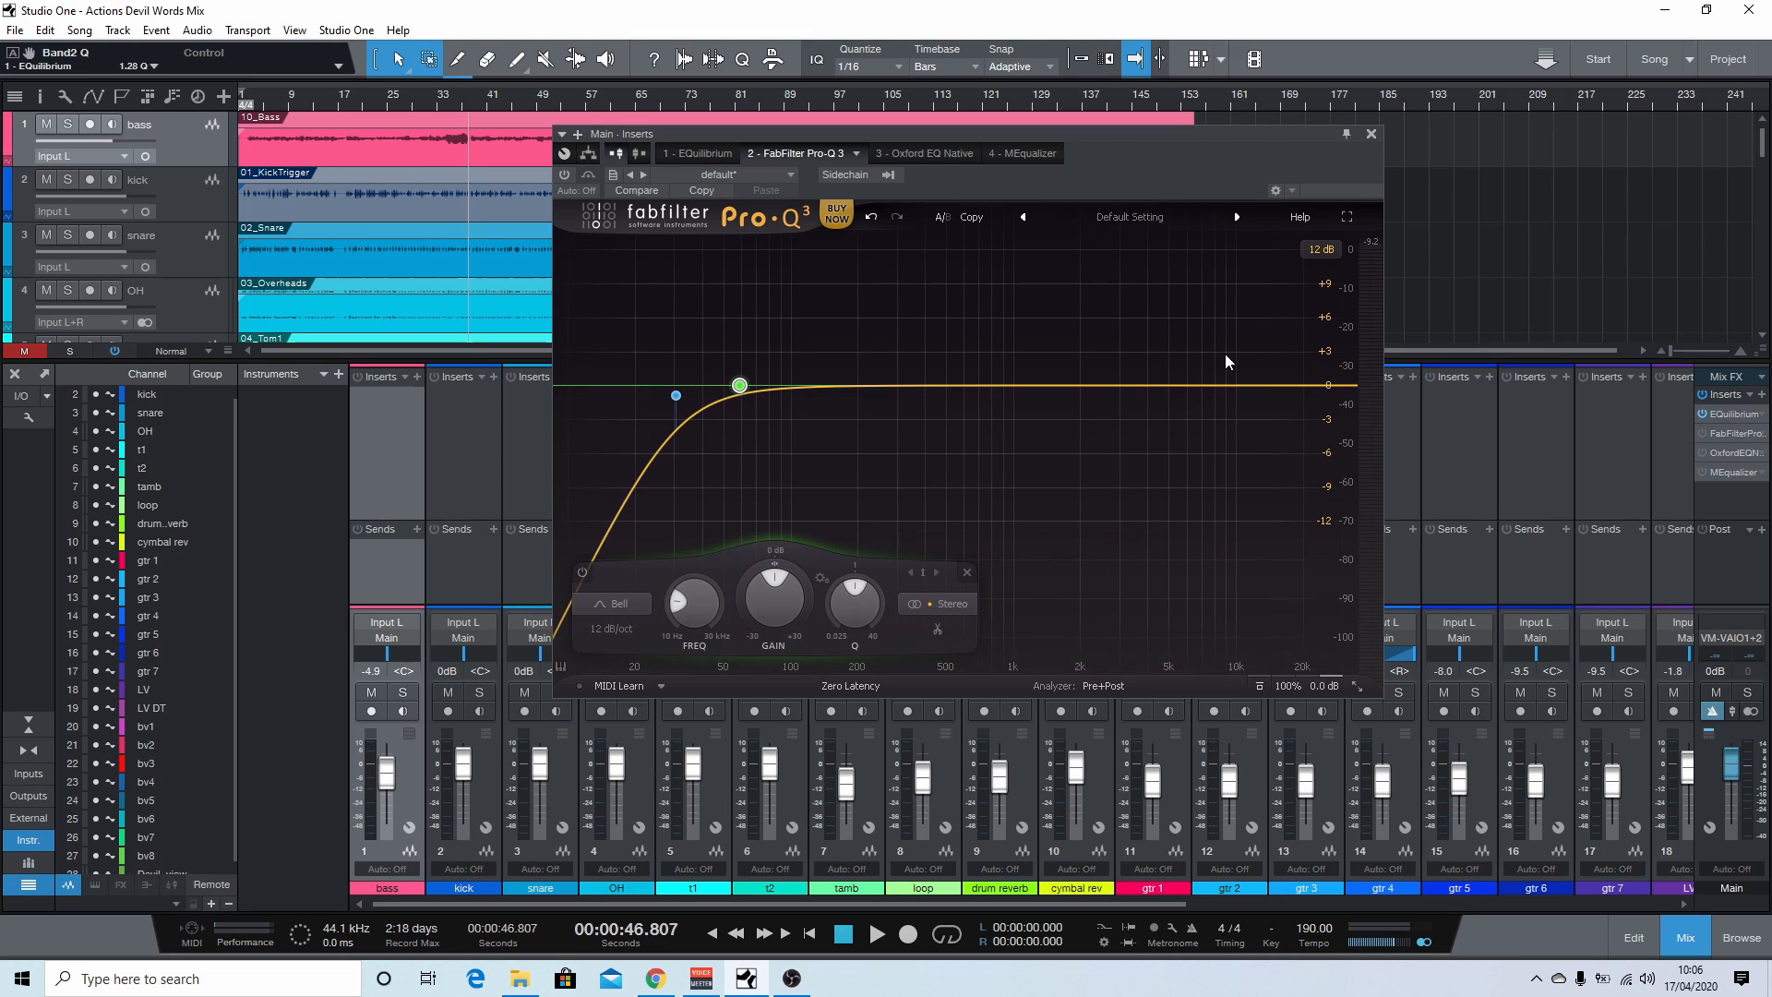
Step: Boost the bell band about 3.8 dB at 180 Hz, narrow it to a Q of about 2.9, and delete the band
left_click_drag(739, 385, 849, 346)
scroll(790, 327, "up", 5)
scroll(790, 329, "down", 8)
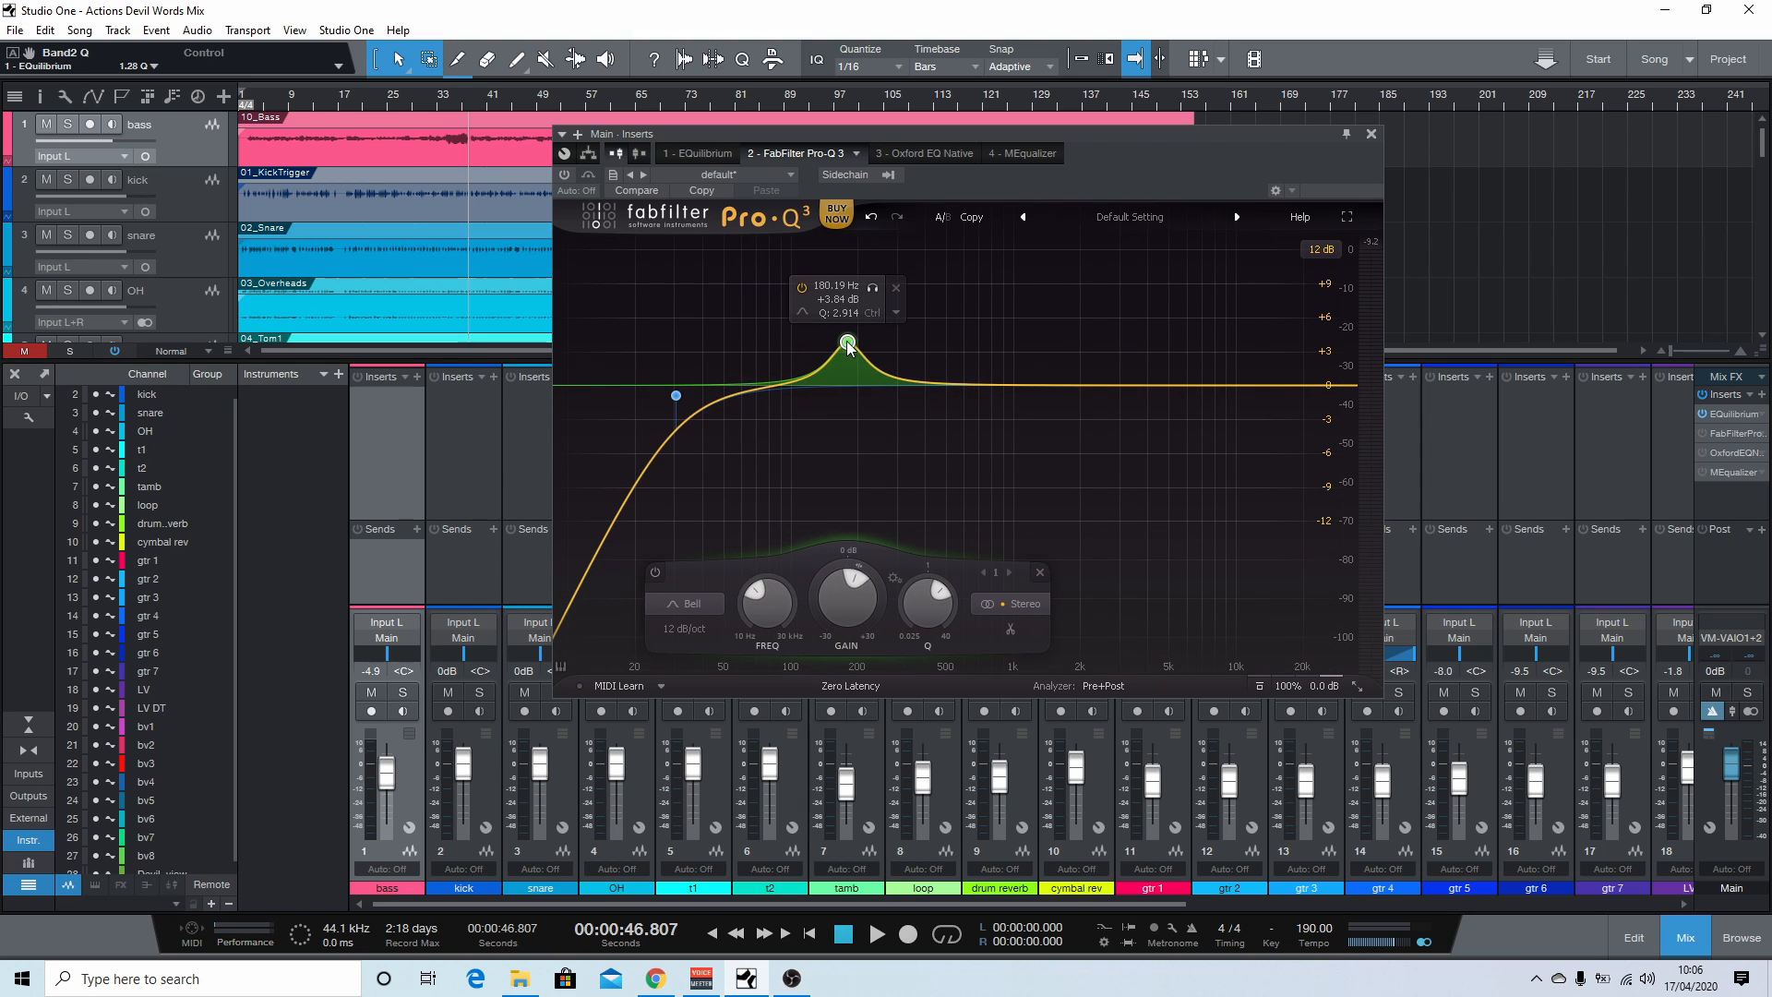
left_click(896, 288)
Step: Move the low-cut band to about 62 Hz and add flat bell bands near 450 Hz, 2 kHz and 9 kHz
left_click_drag(682, 394, 754, 400)
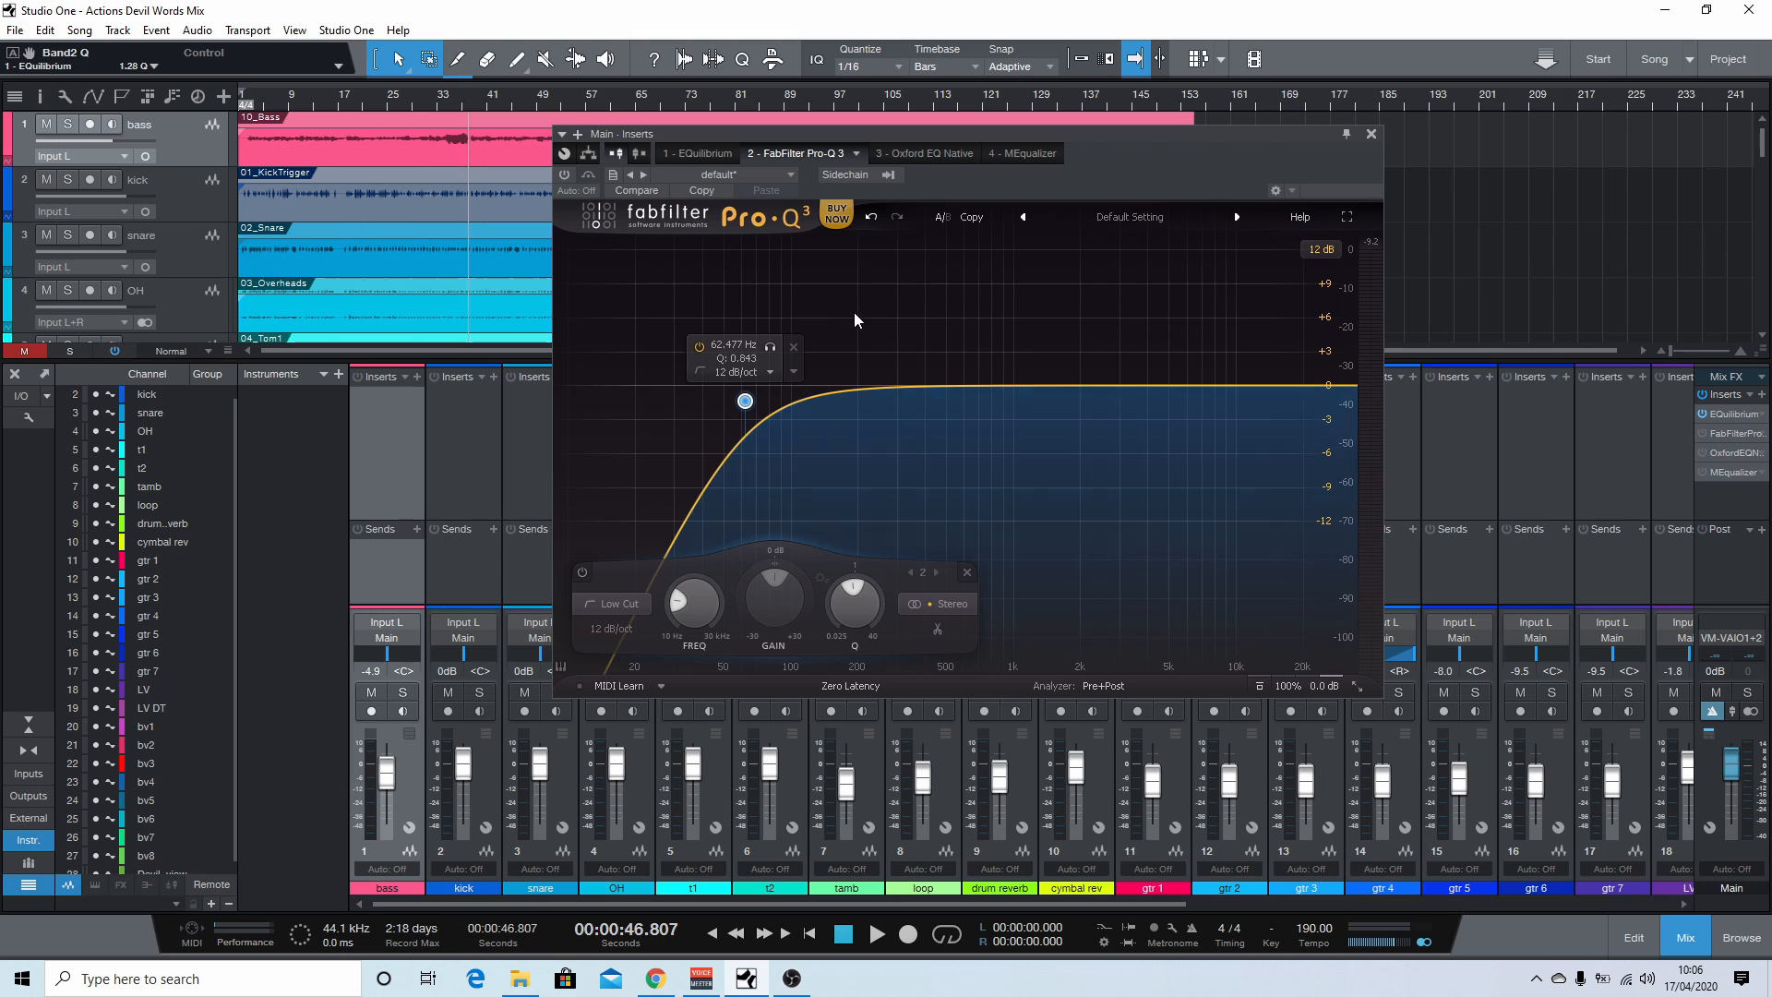
left_click(1080, 386)
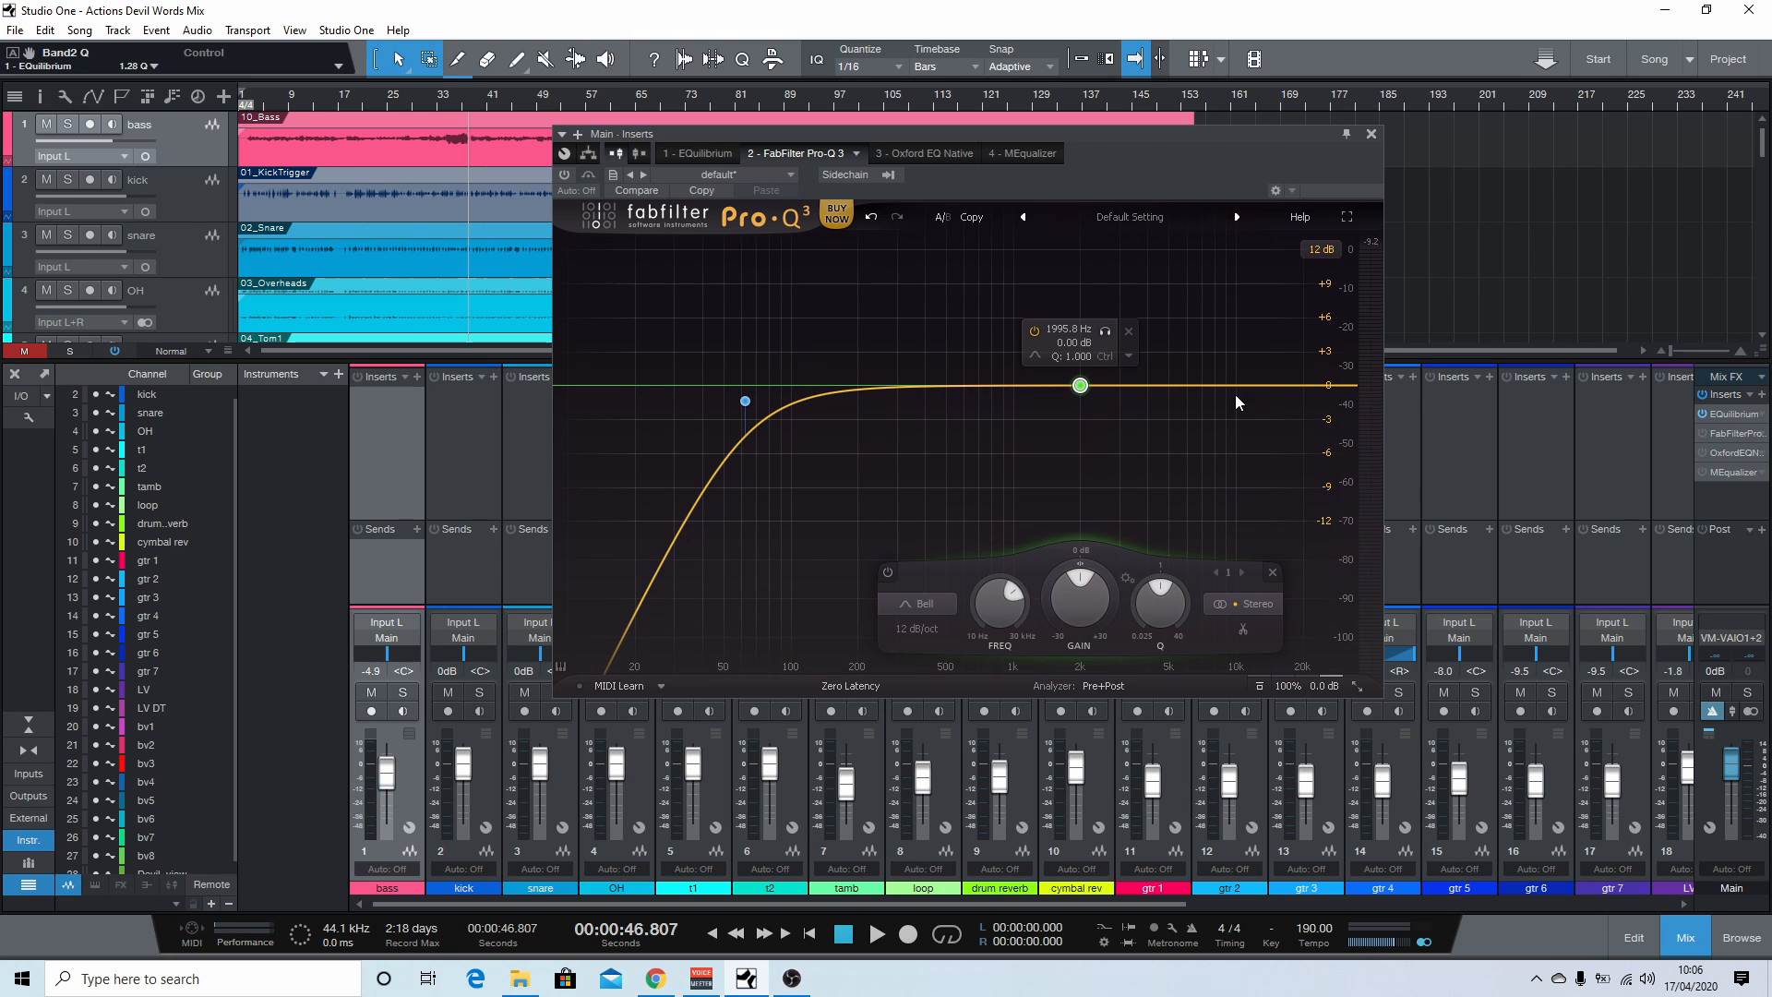
left_click(1229, 384)
left_click(935, 385)
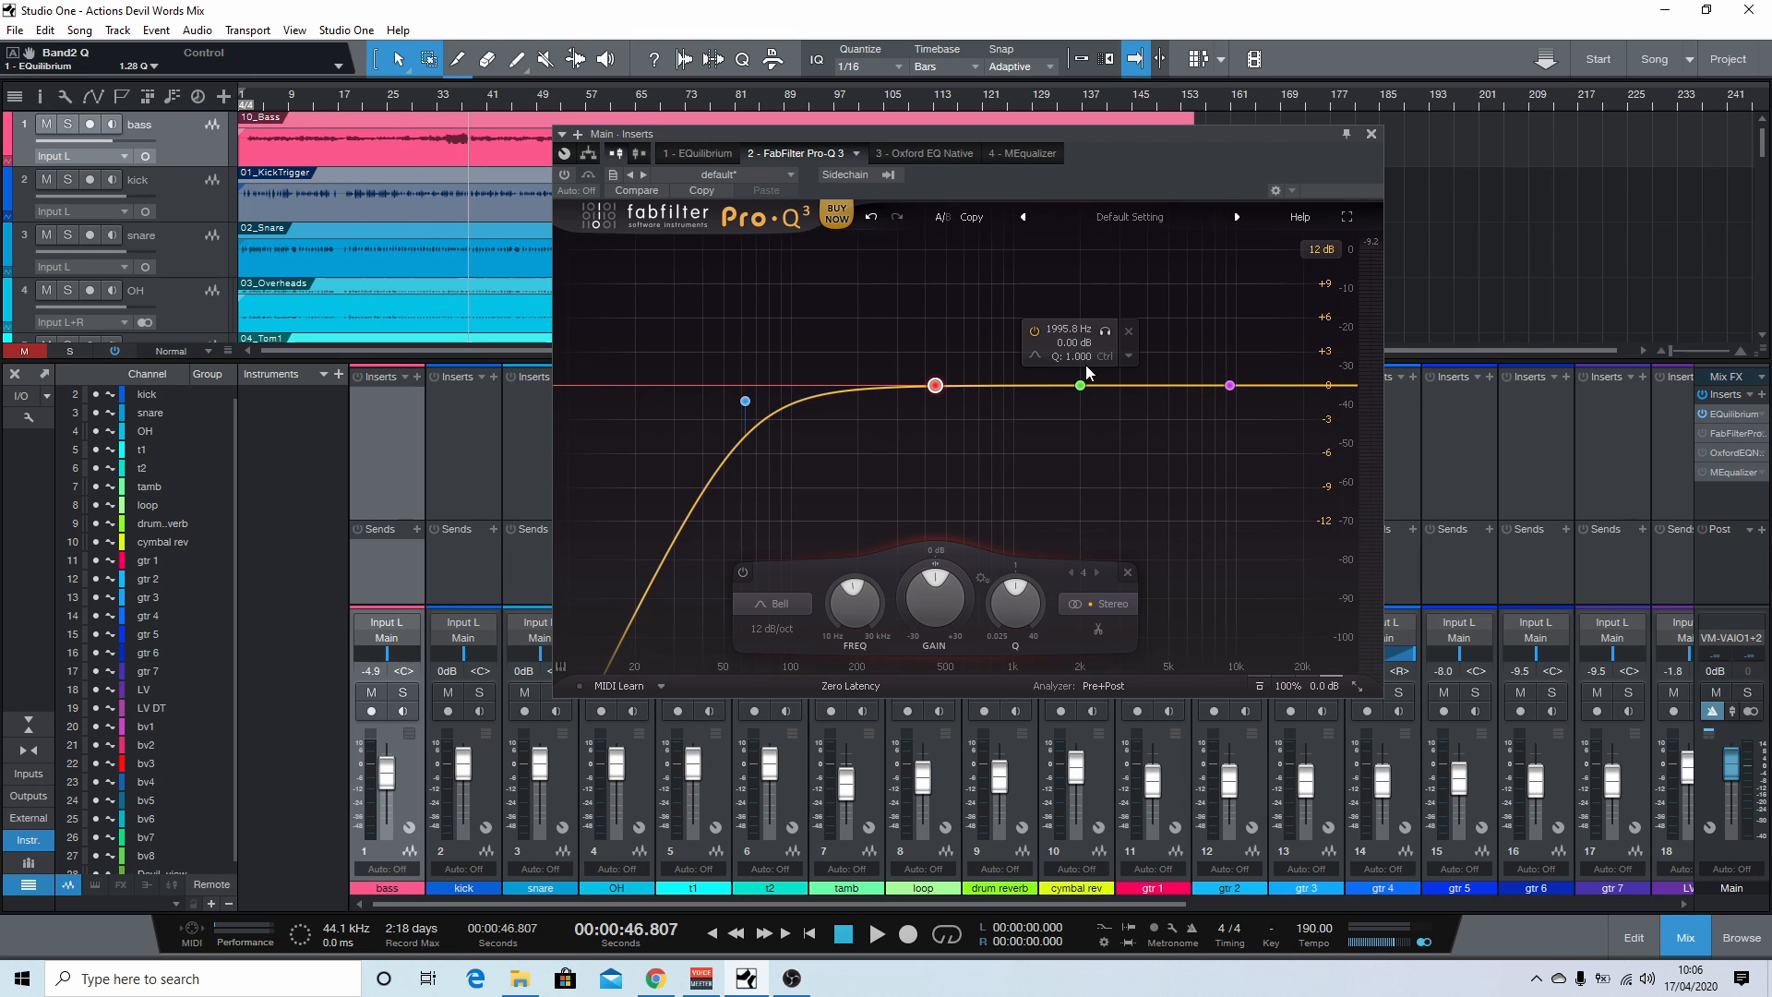
Step: Open Oxford EQ Native and engage its low-cut filter at about 42 Hz with an 18 dB/oct slope
left_click(917, 154)
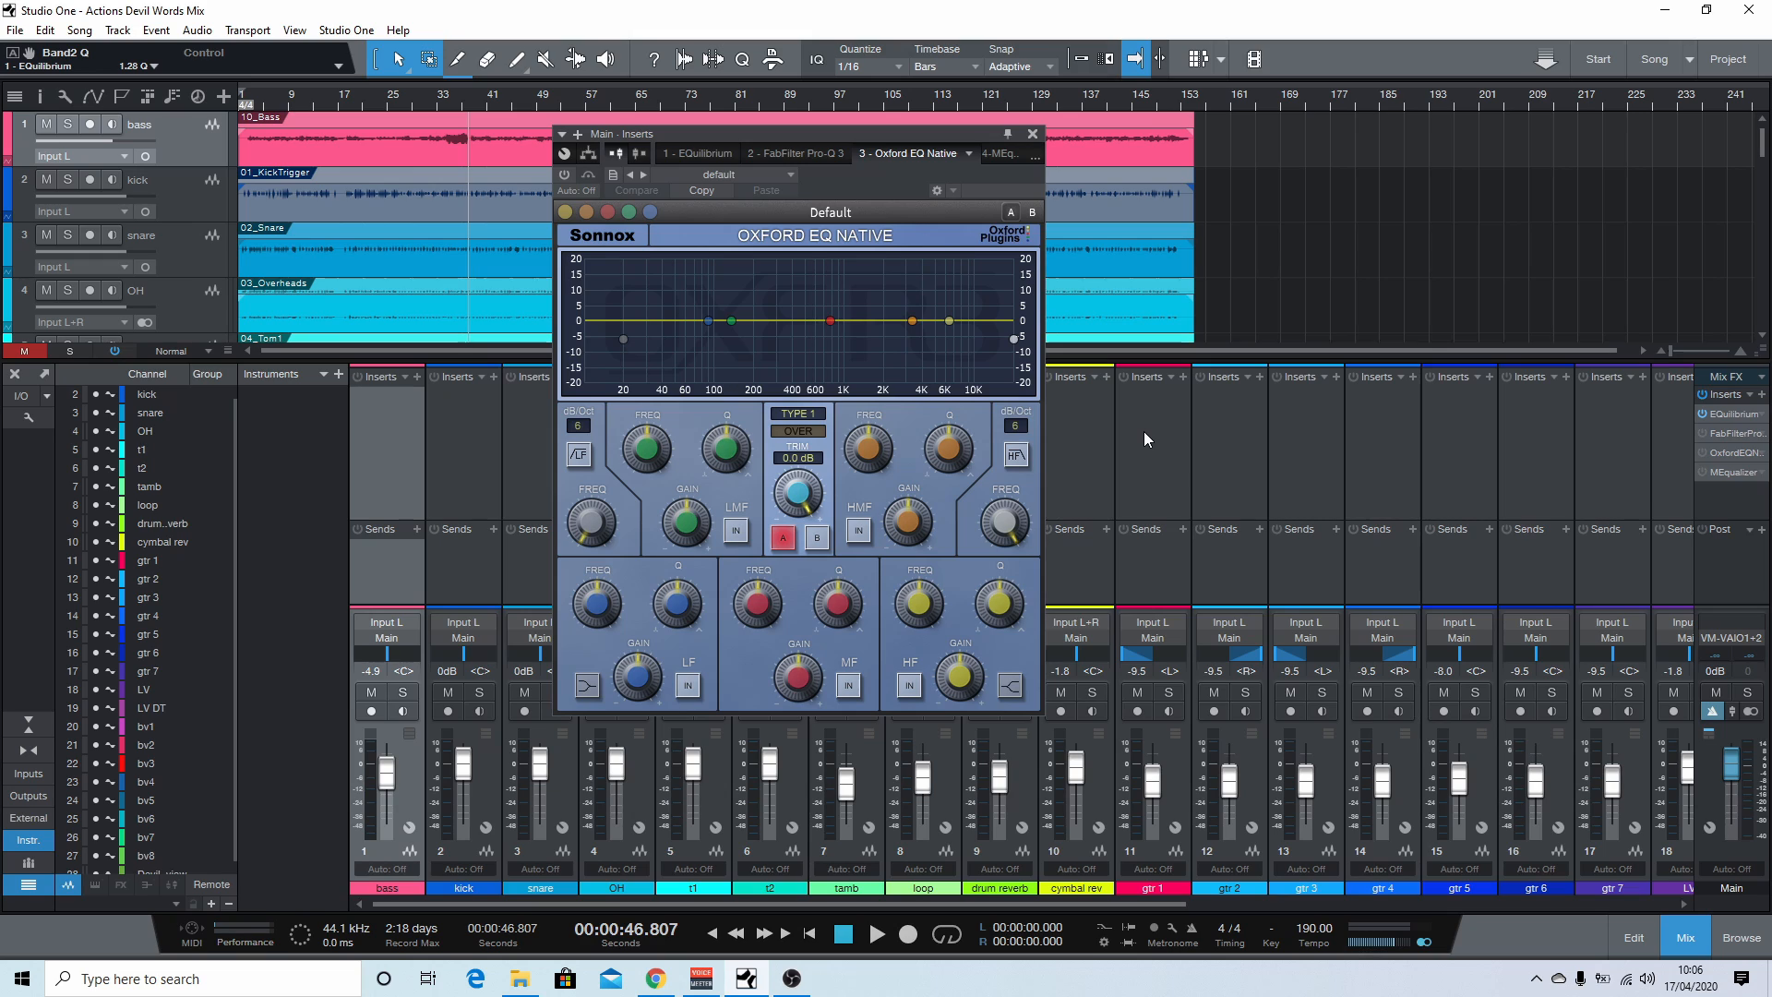
left_click(625, 340)
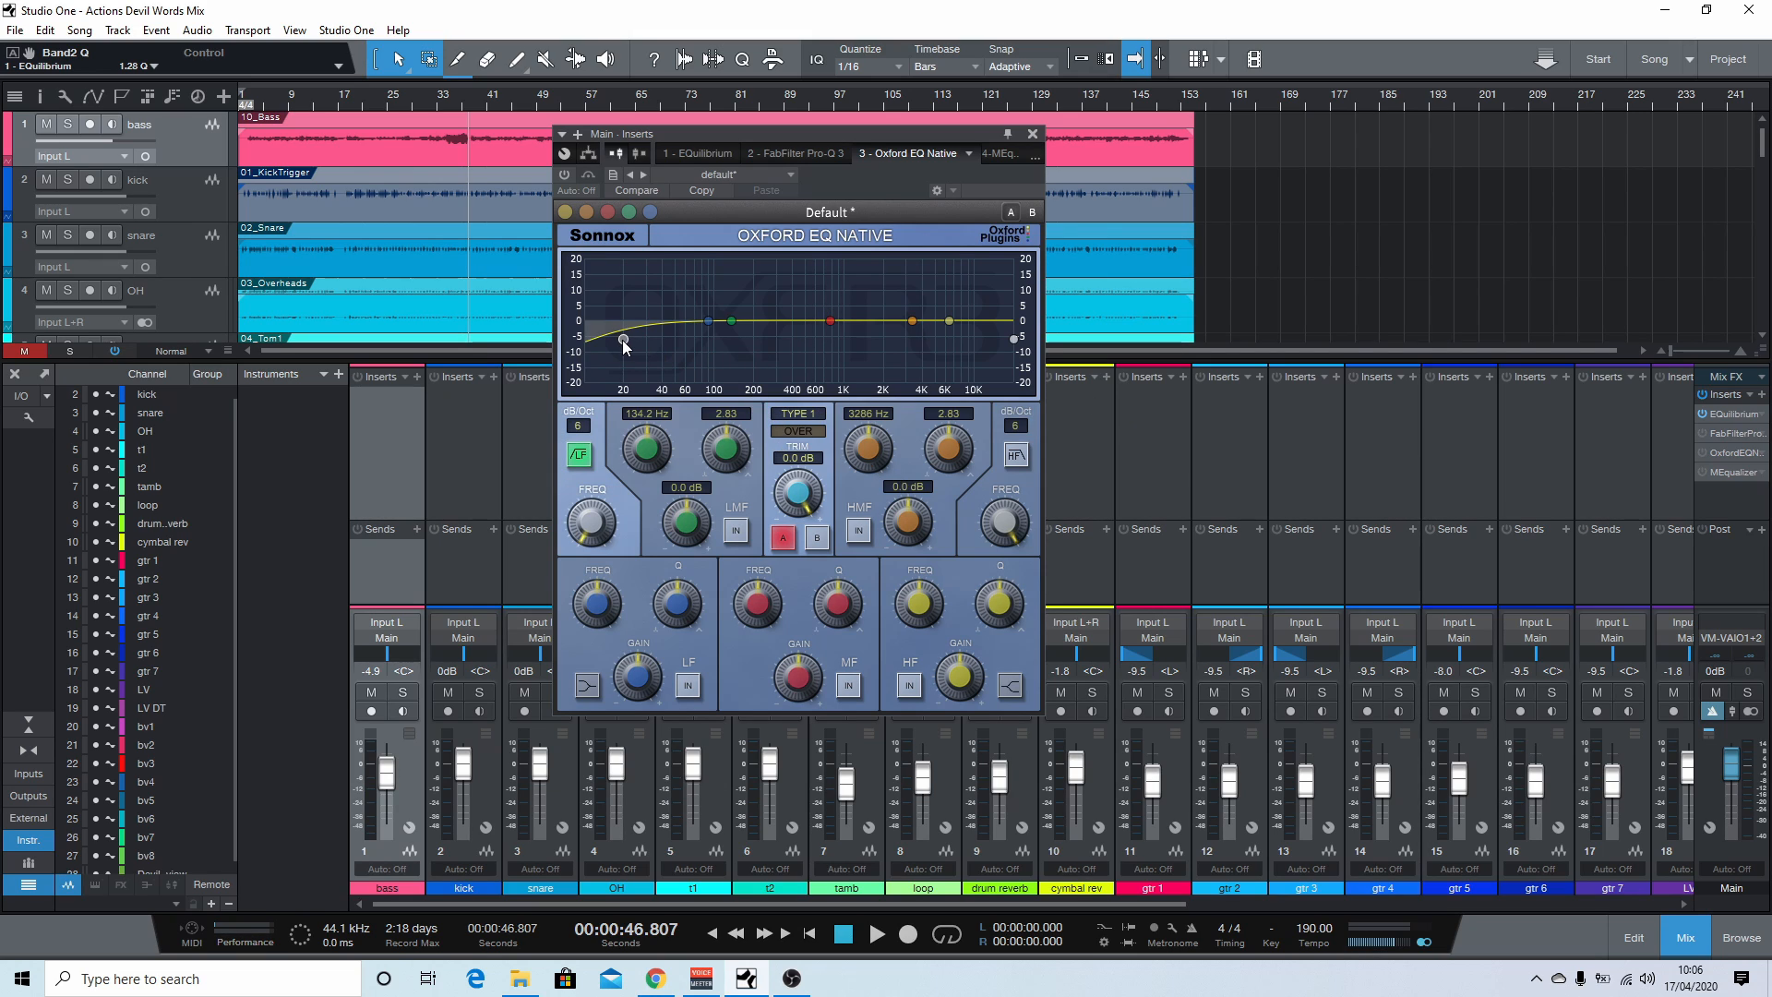
left_click_drag(623, 340, 663, 376)
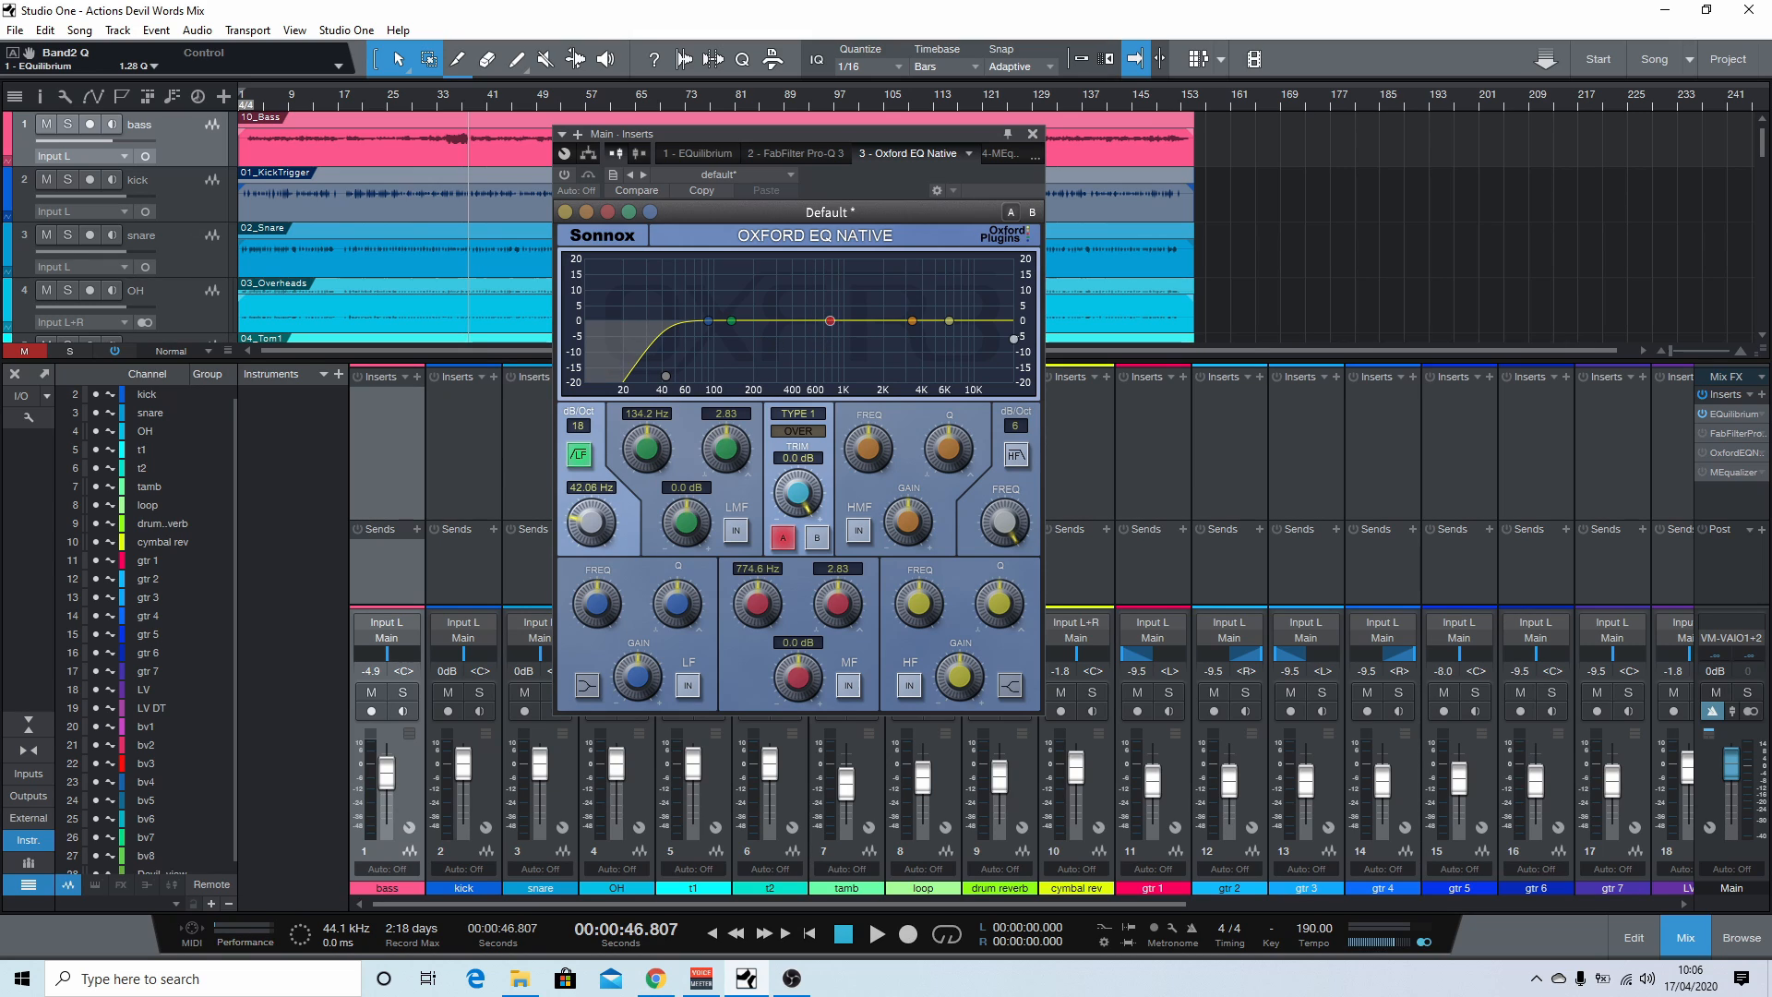
Step: Try an MF cut of about 3 dB near 1 kHz and a high-cut filter at 18.43 kHz, disable both, and close the plug-in
mouse_move(830, 321)
left_mouse_down()
mouse_move(827, 301)
mouse_move(843, 330)
left_mouse_up()
left_click_drag(1013, 338, 1009, 339)
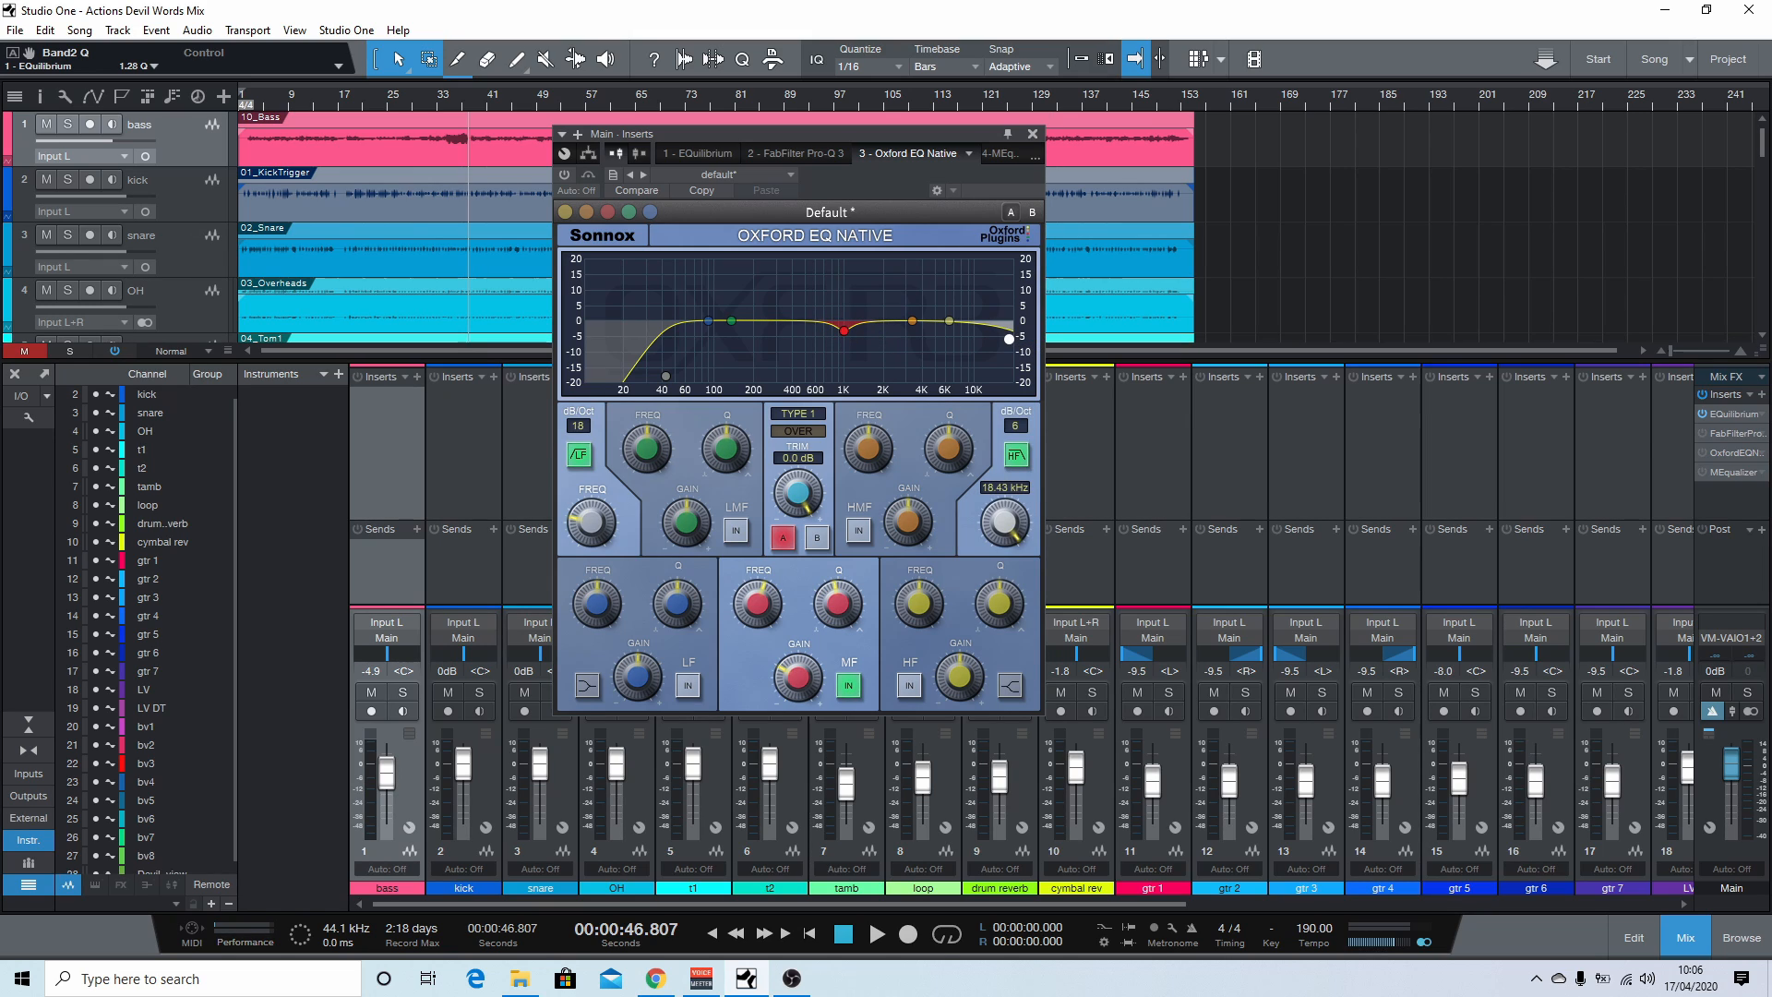
double_click(1009, 339)
double_click(846, 331)
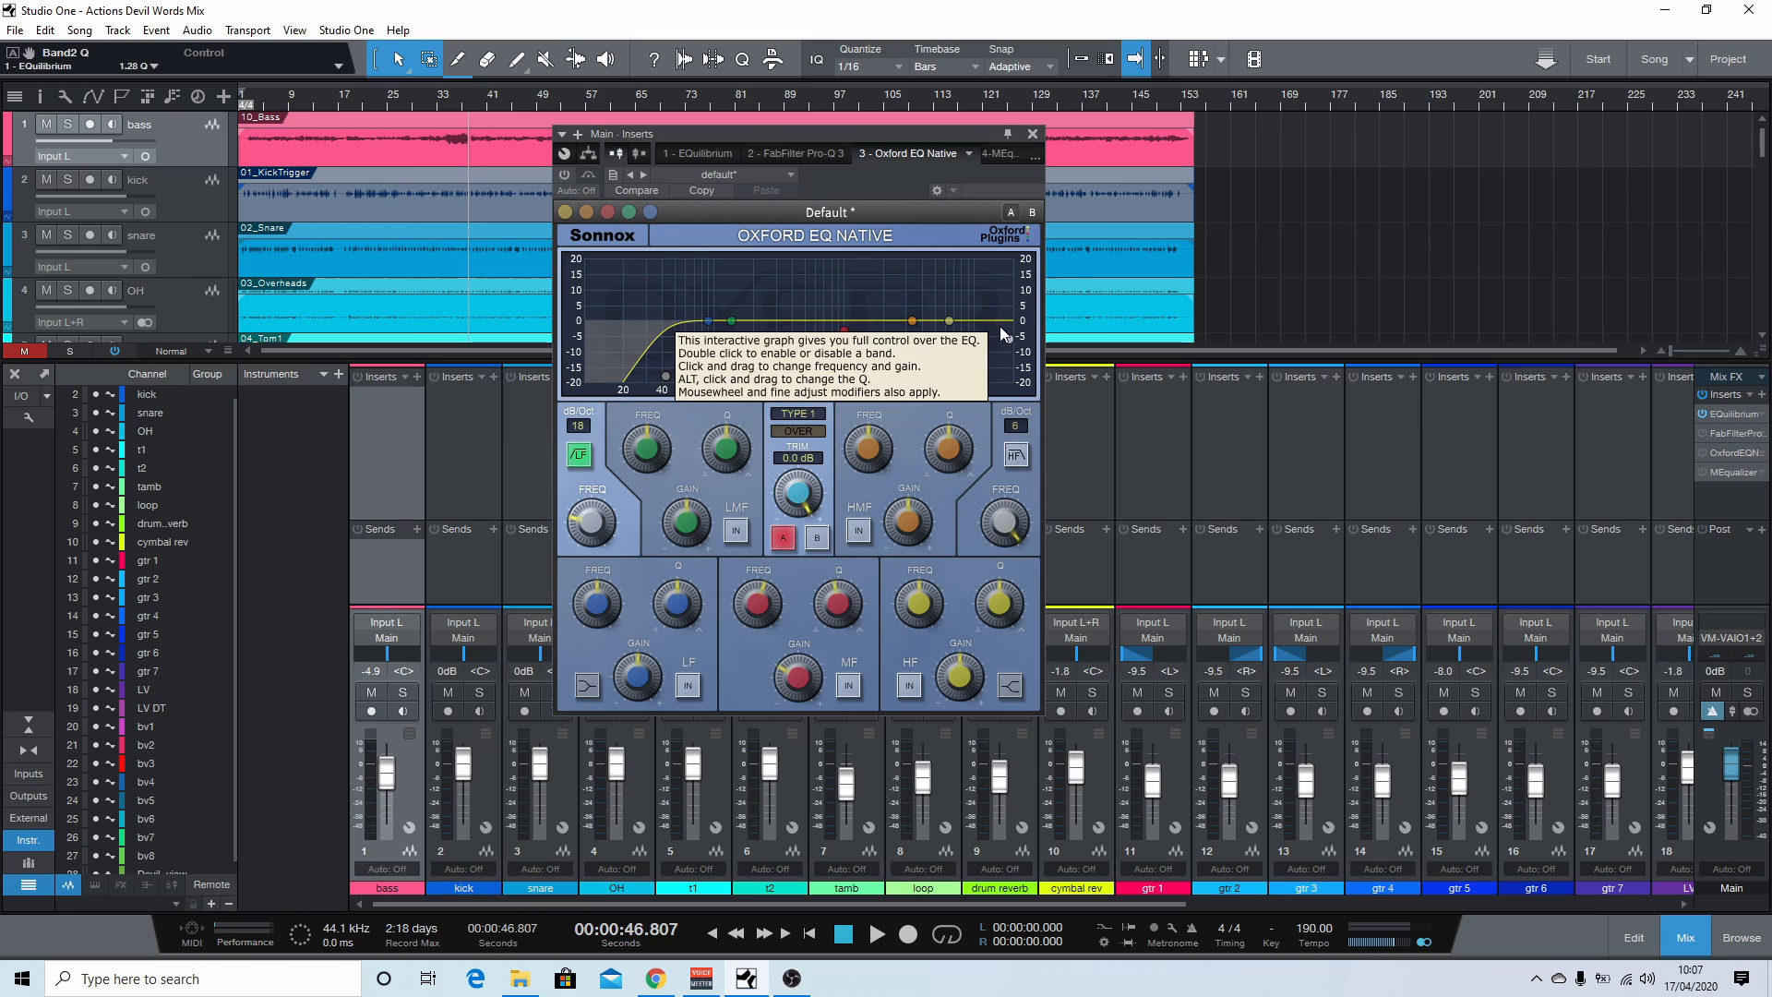
left_click(1032, 134)
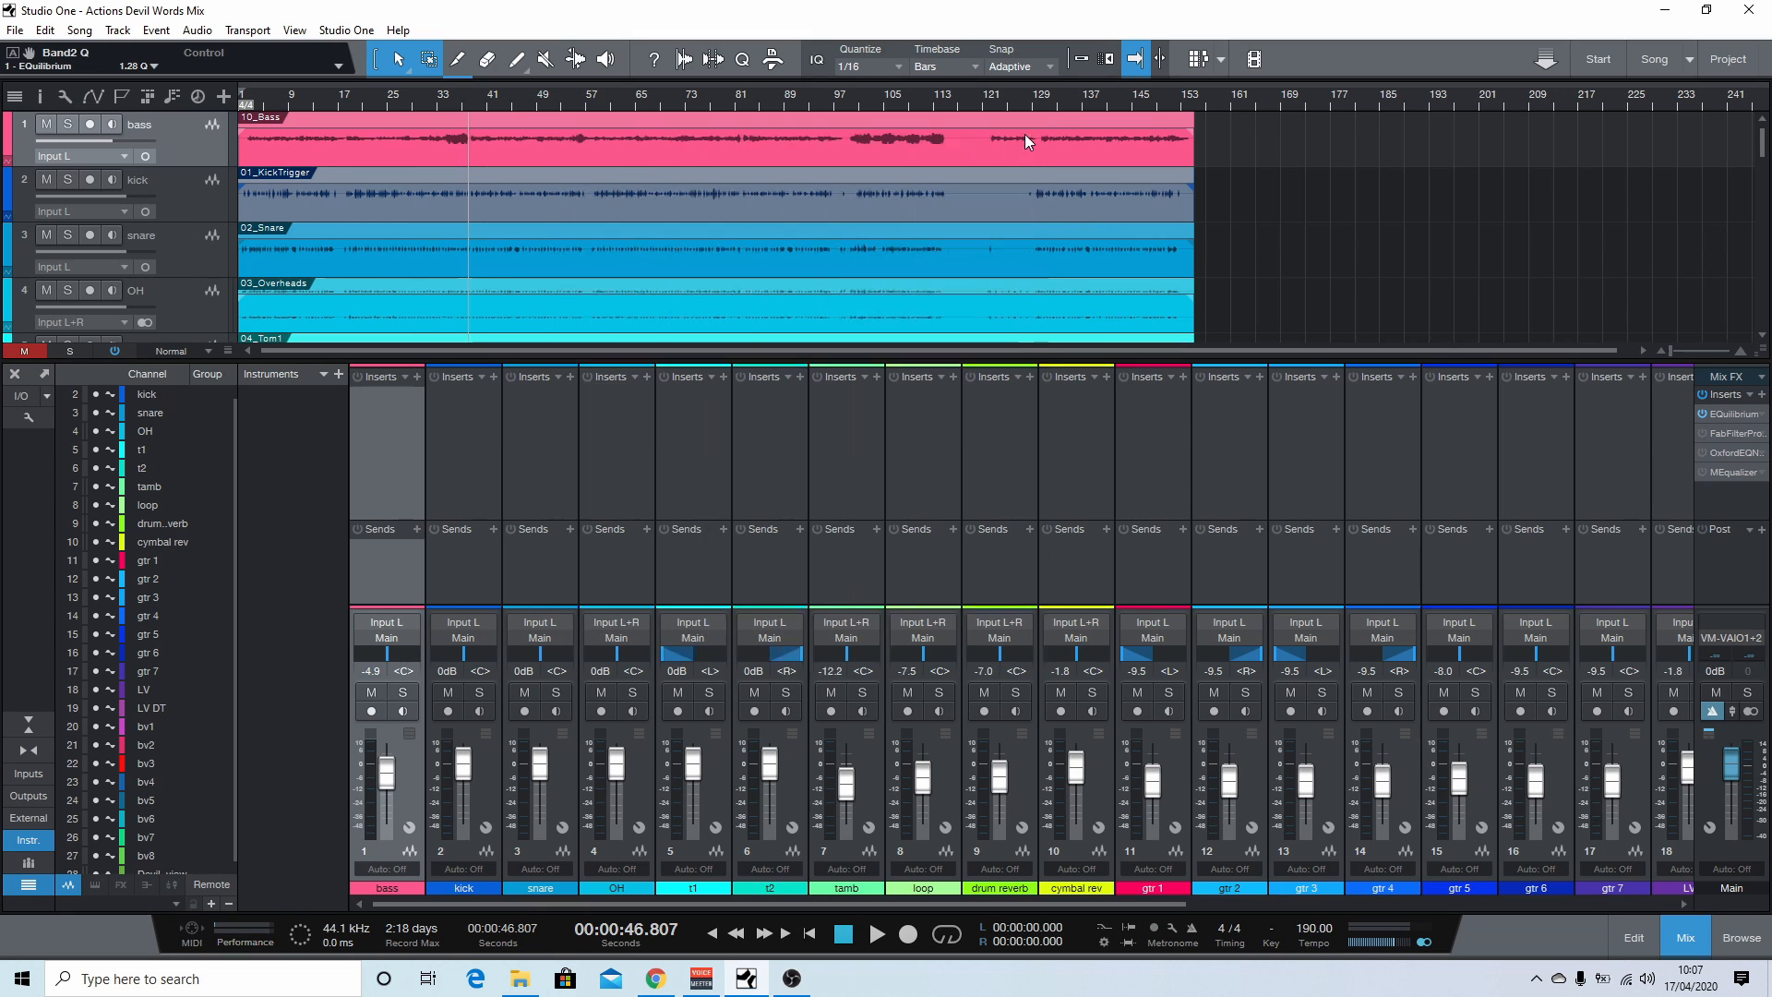
Step: Open MEqualizer and boost band 4 about 8 dB near 450 Hz and the high-shelf band about 6 dB near 7.2 kHz
left_click(1733, 472)
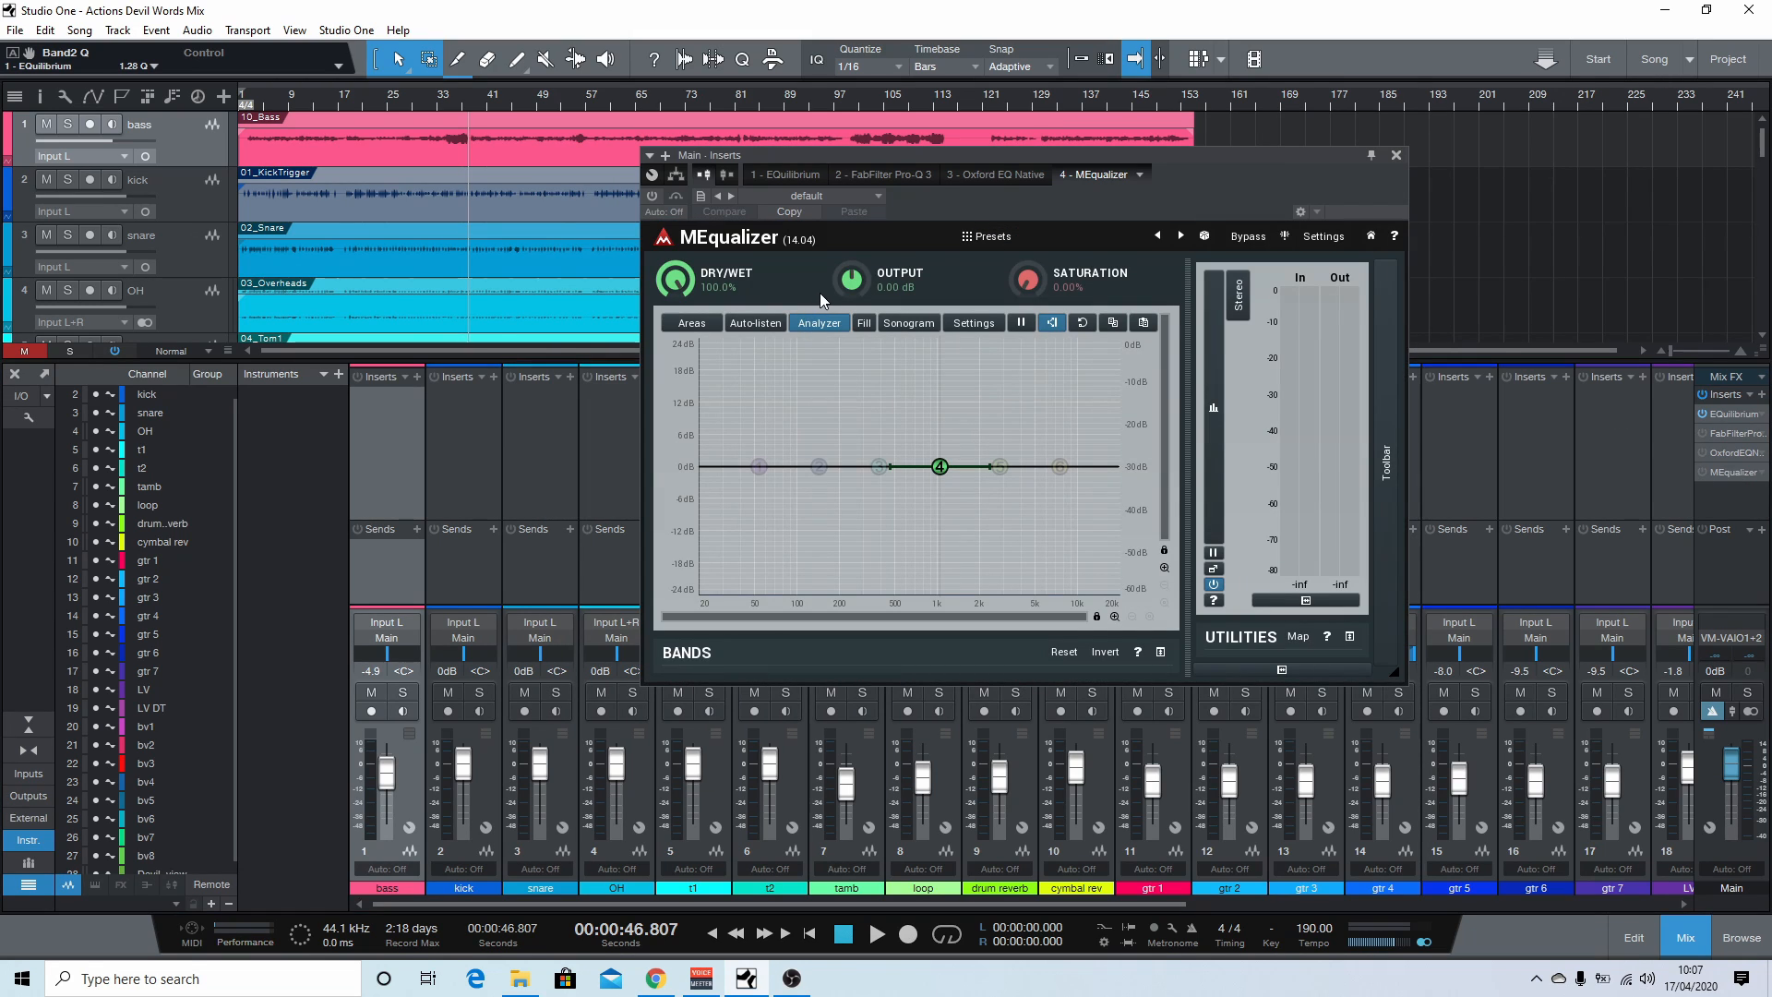
left_click_drag(1164, 157, 1061, 222)
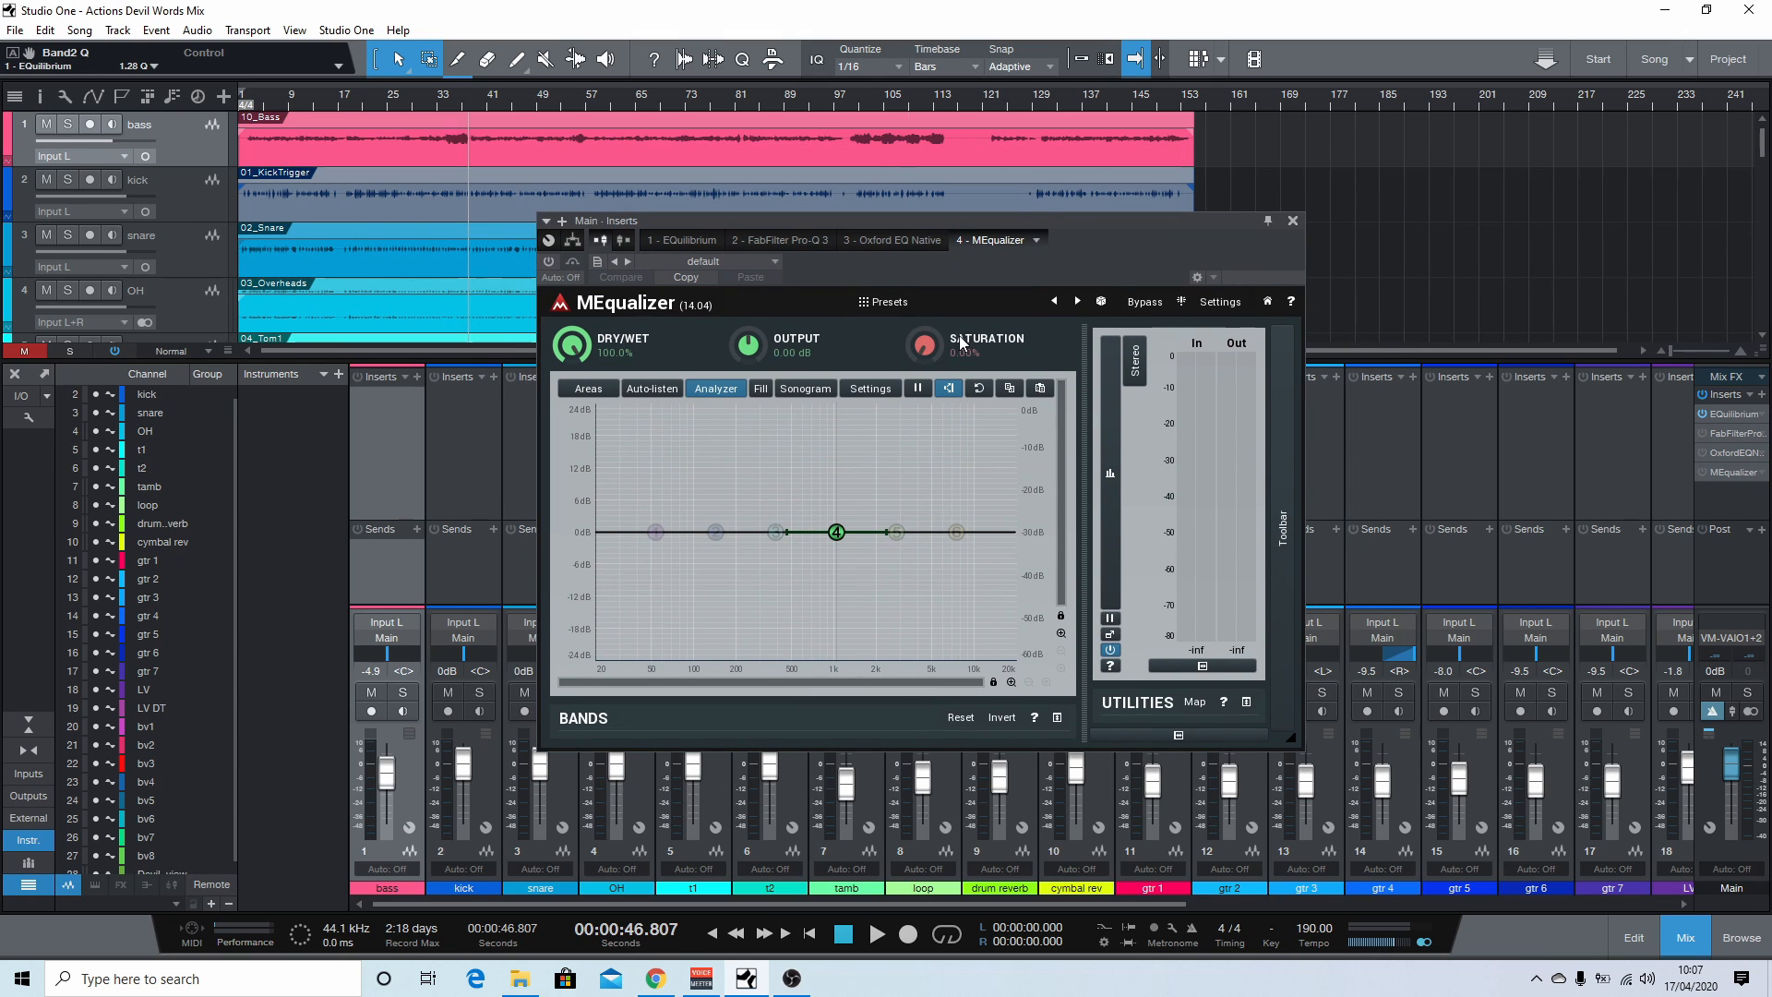
left_click_drag(835, 531, 785, 489)
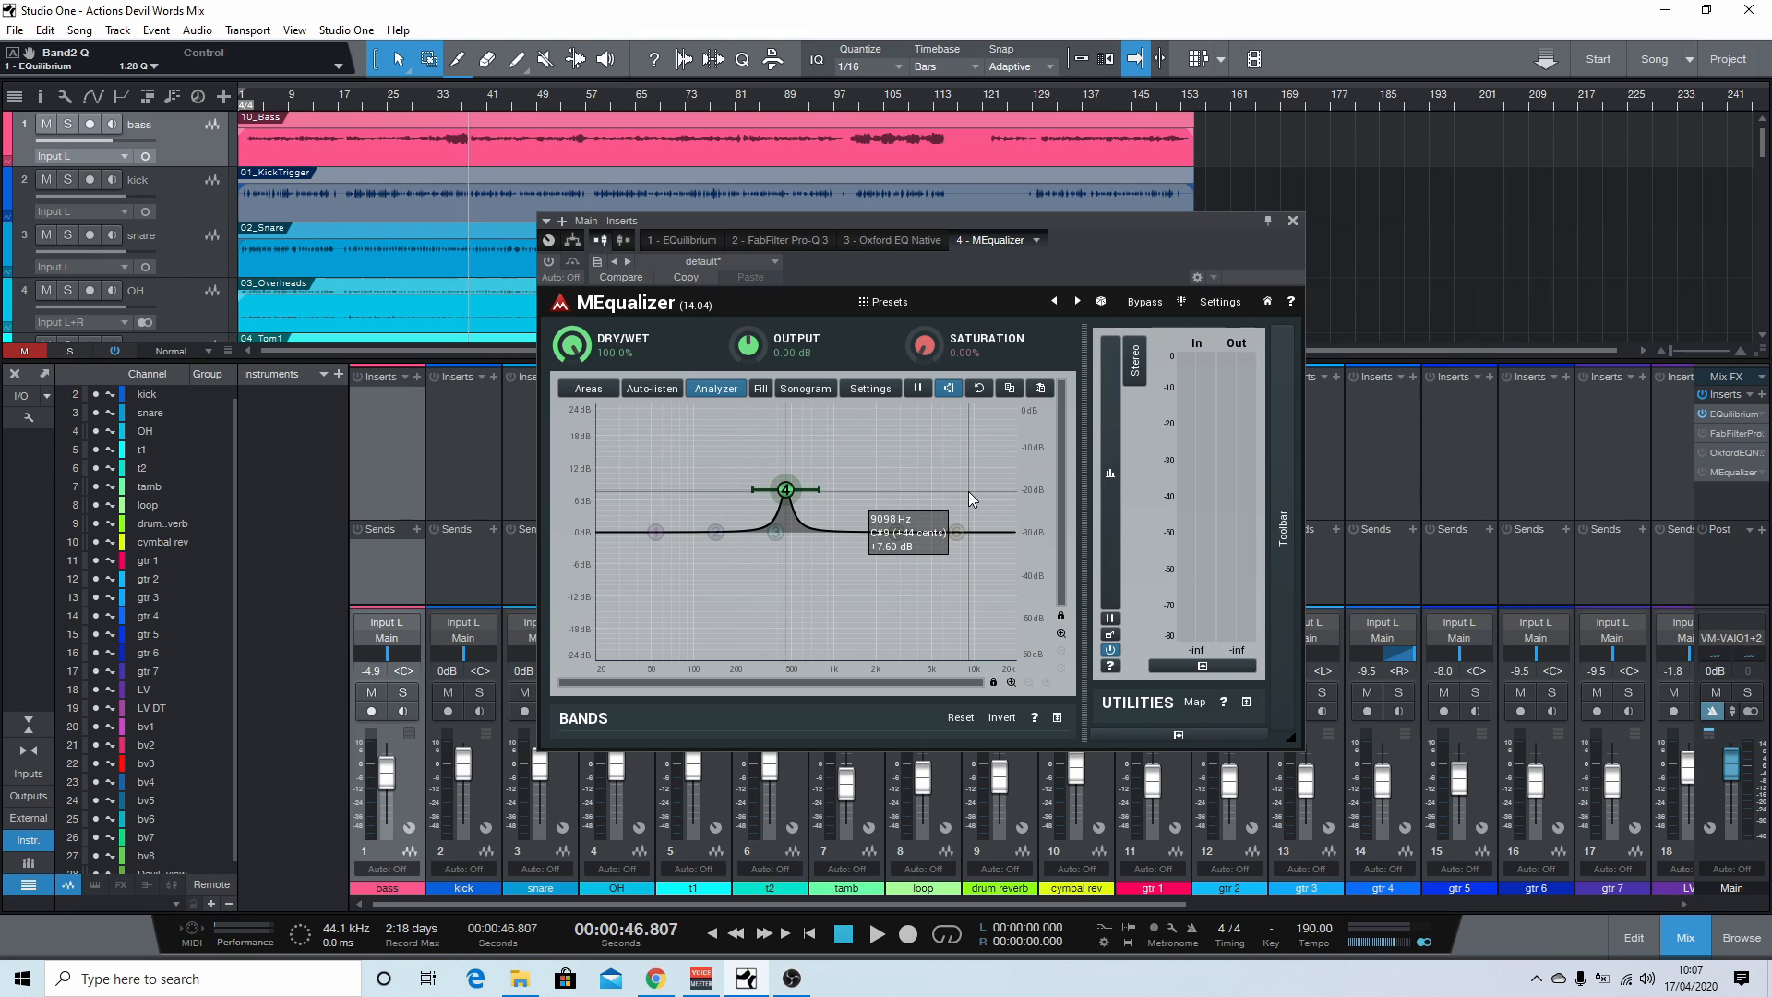
left_click_drag(957, 531, 956, 497)
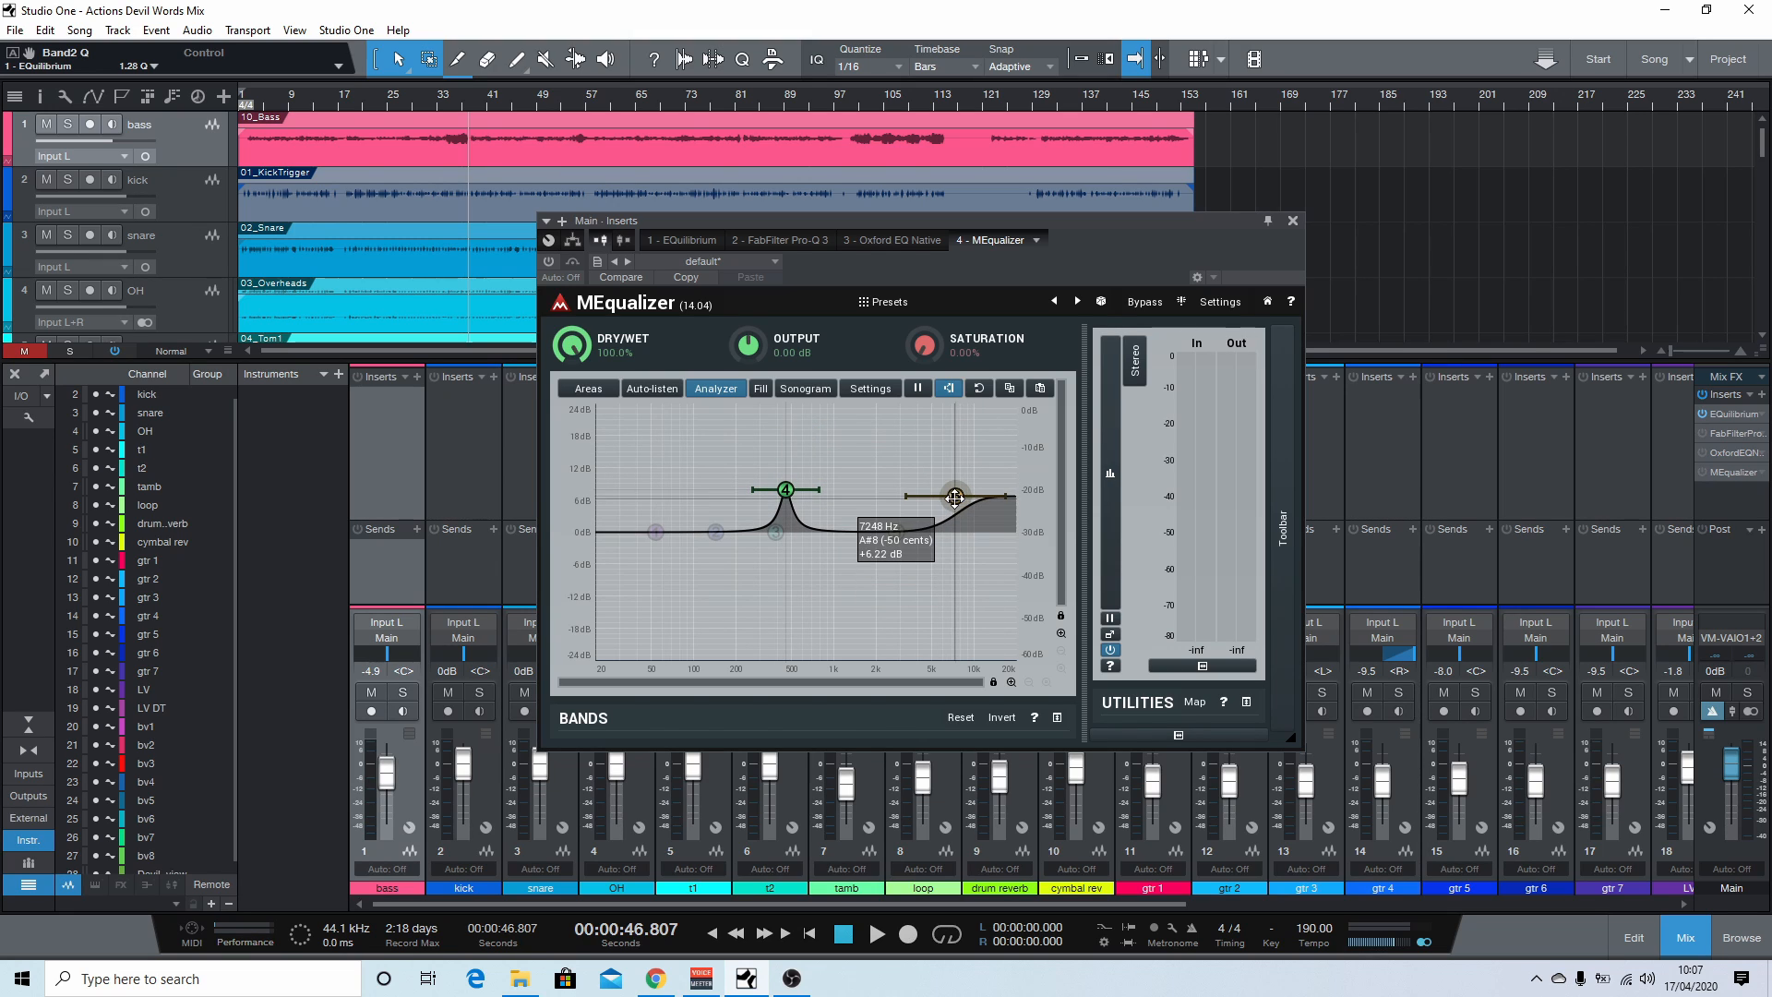
Step: Reduce MEqualizer's band 4 boost to about 4 dB and the high-shelf boost to about 4.5 dB
left_click_drag(979, 347, 978, 323)
double_click(920, 344)
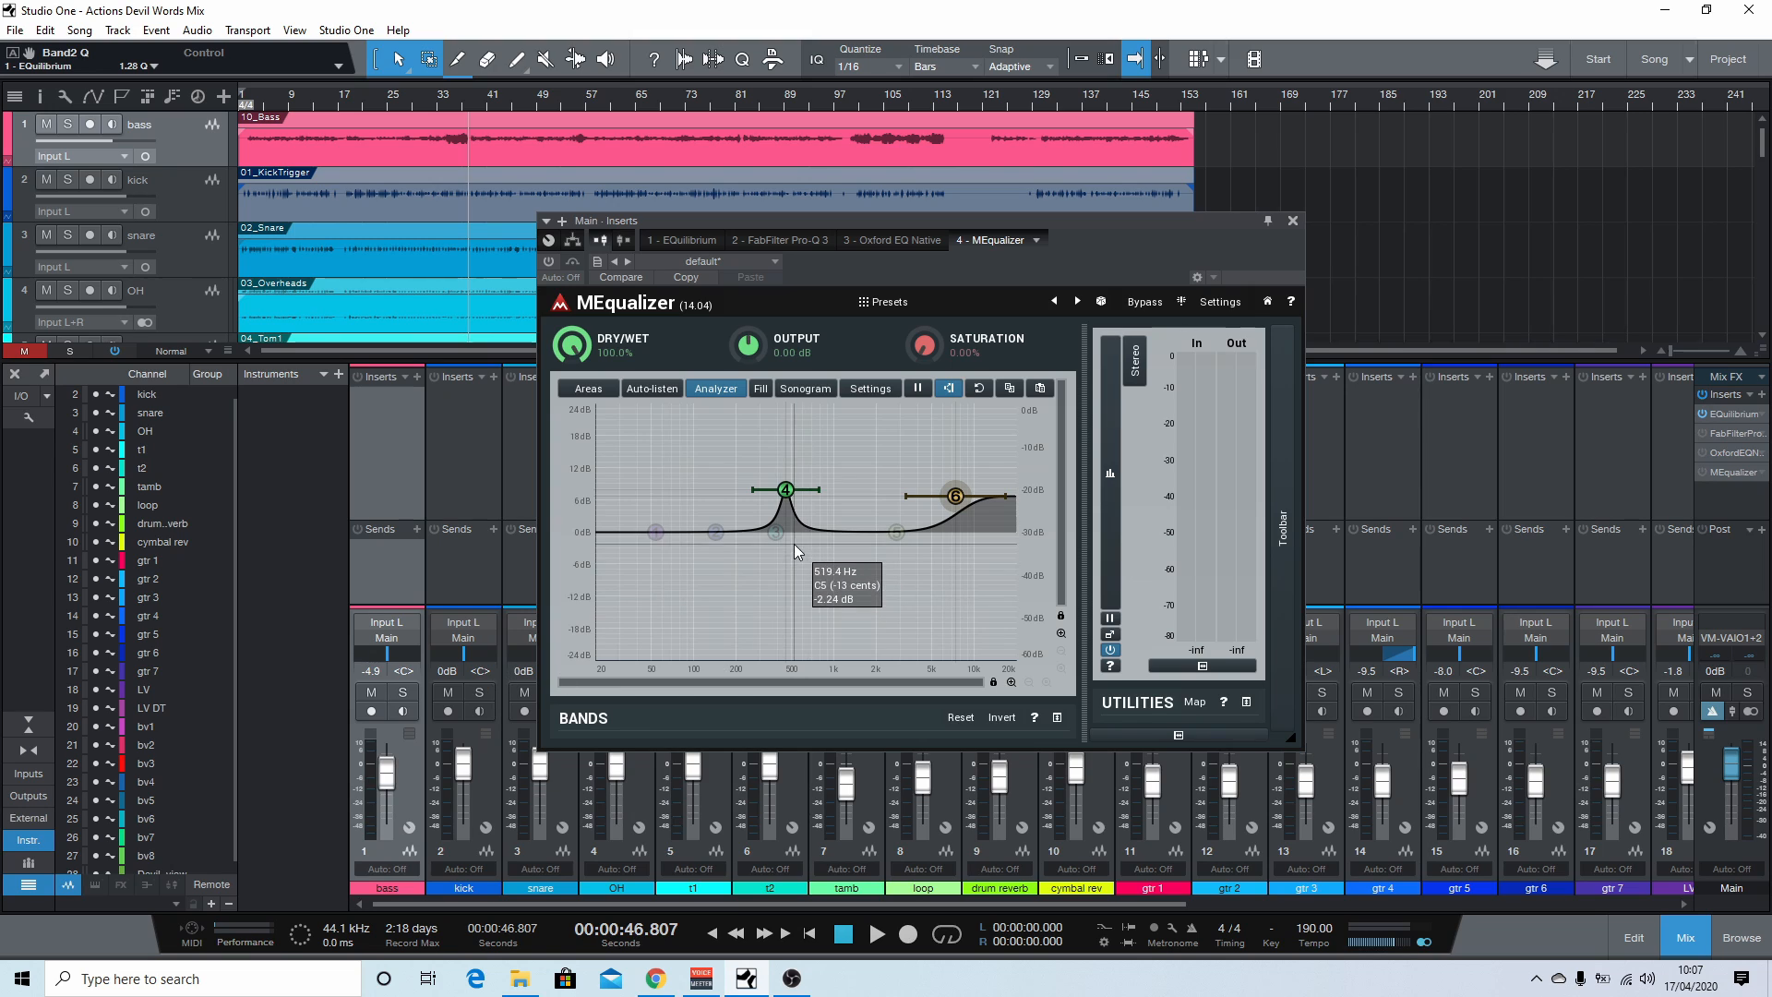
left_click_drag(785, 490, 785, 509)
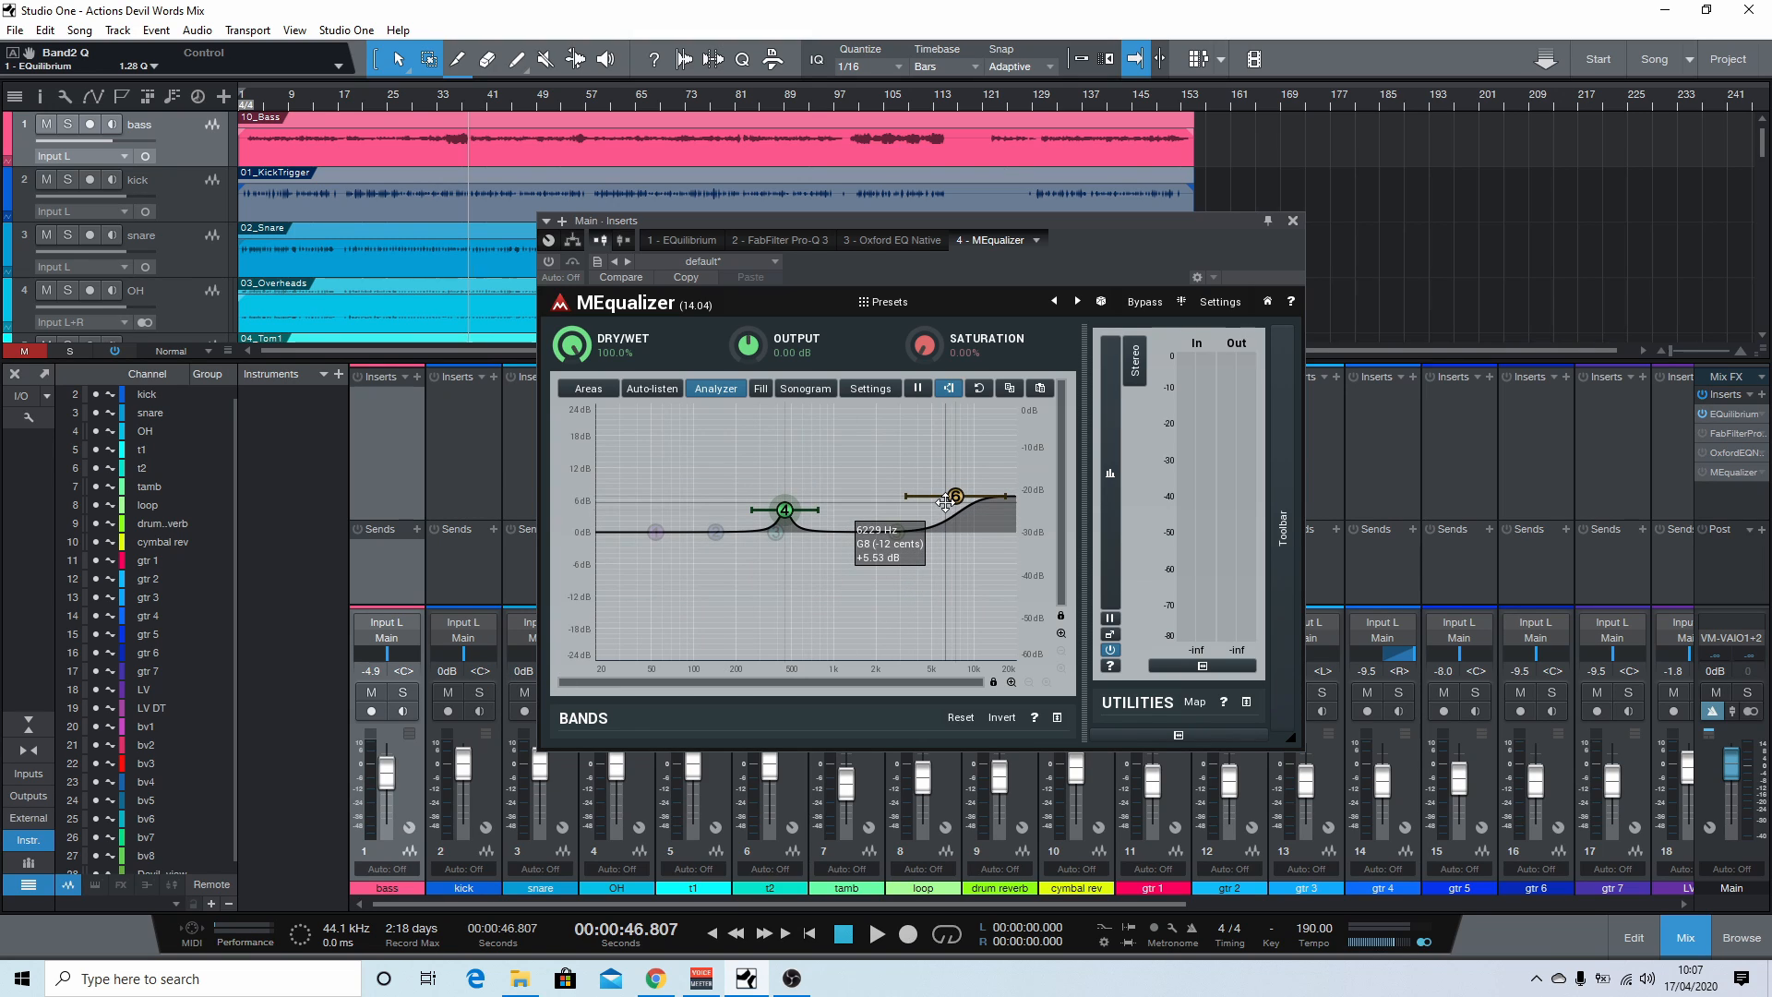
left_click_drag(956, 497, 959, 507)
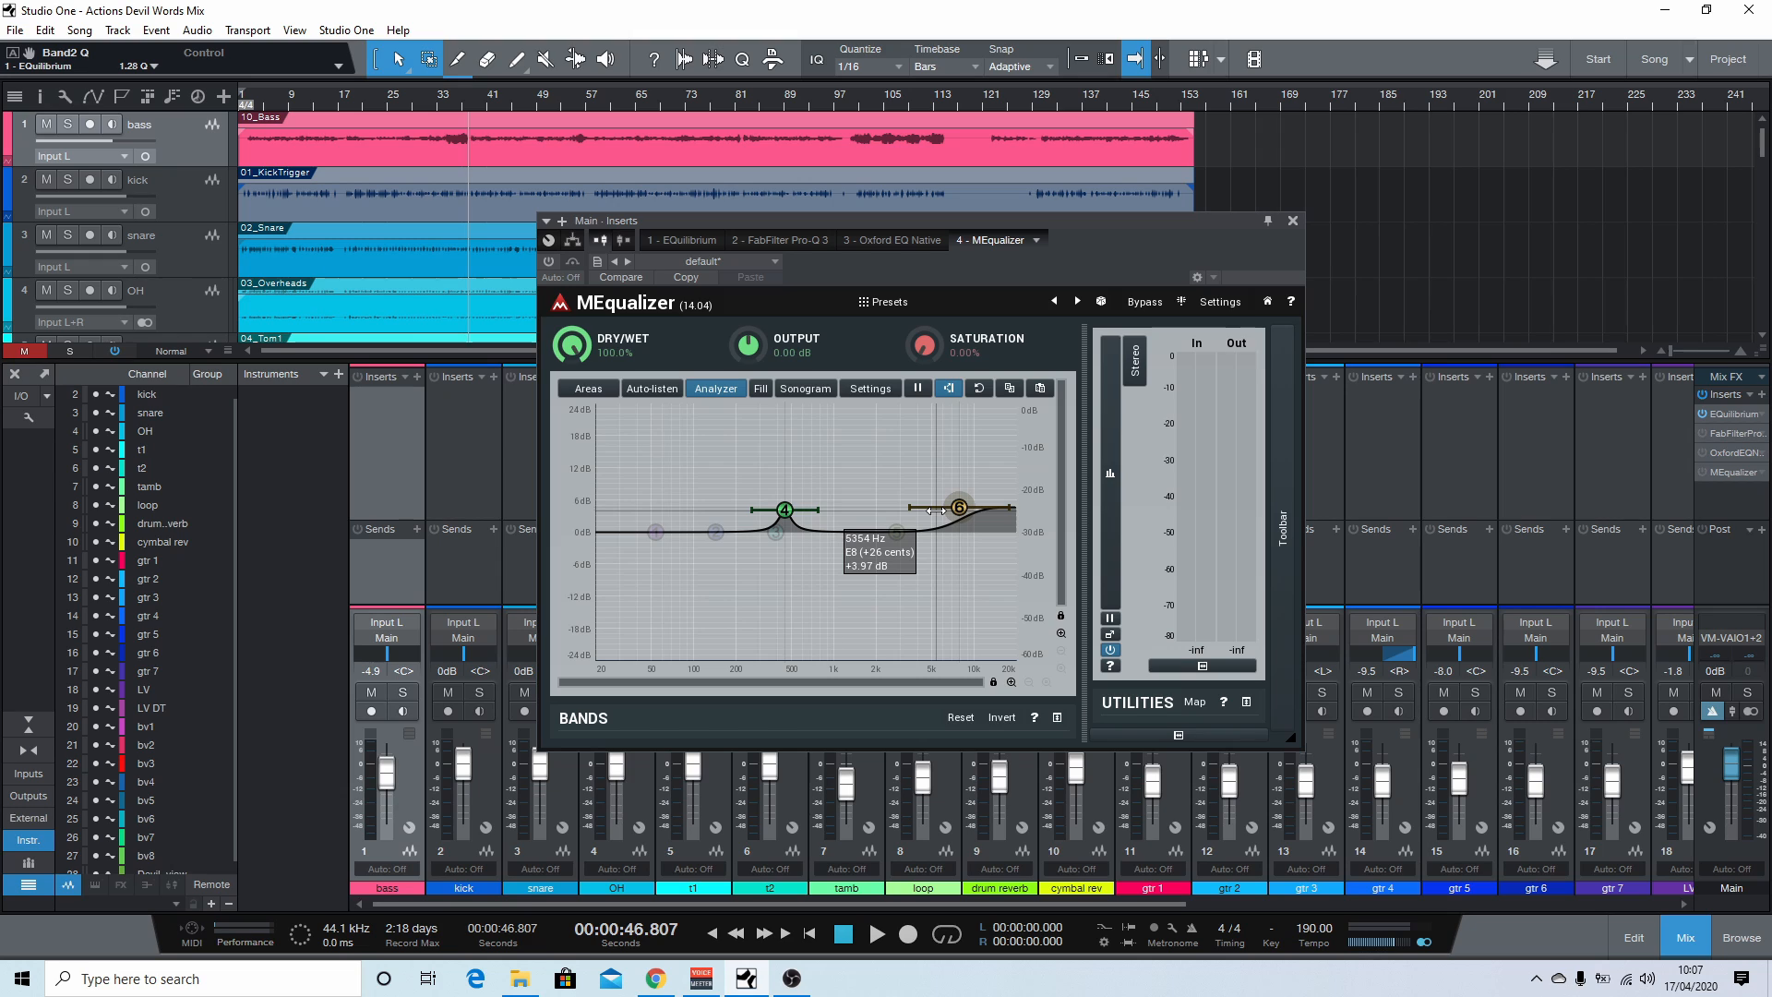
Step: Switch to Chrome, play the Kata Akhirmu music video from about 1:12 as a listening example, and return to Studio One
left_click(660, 974)
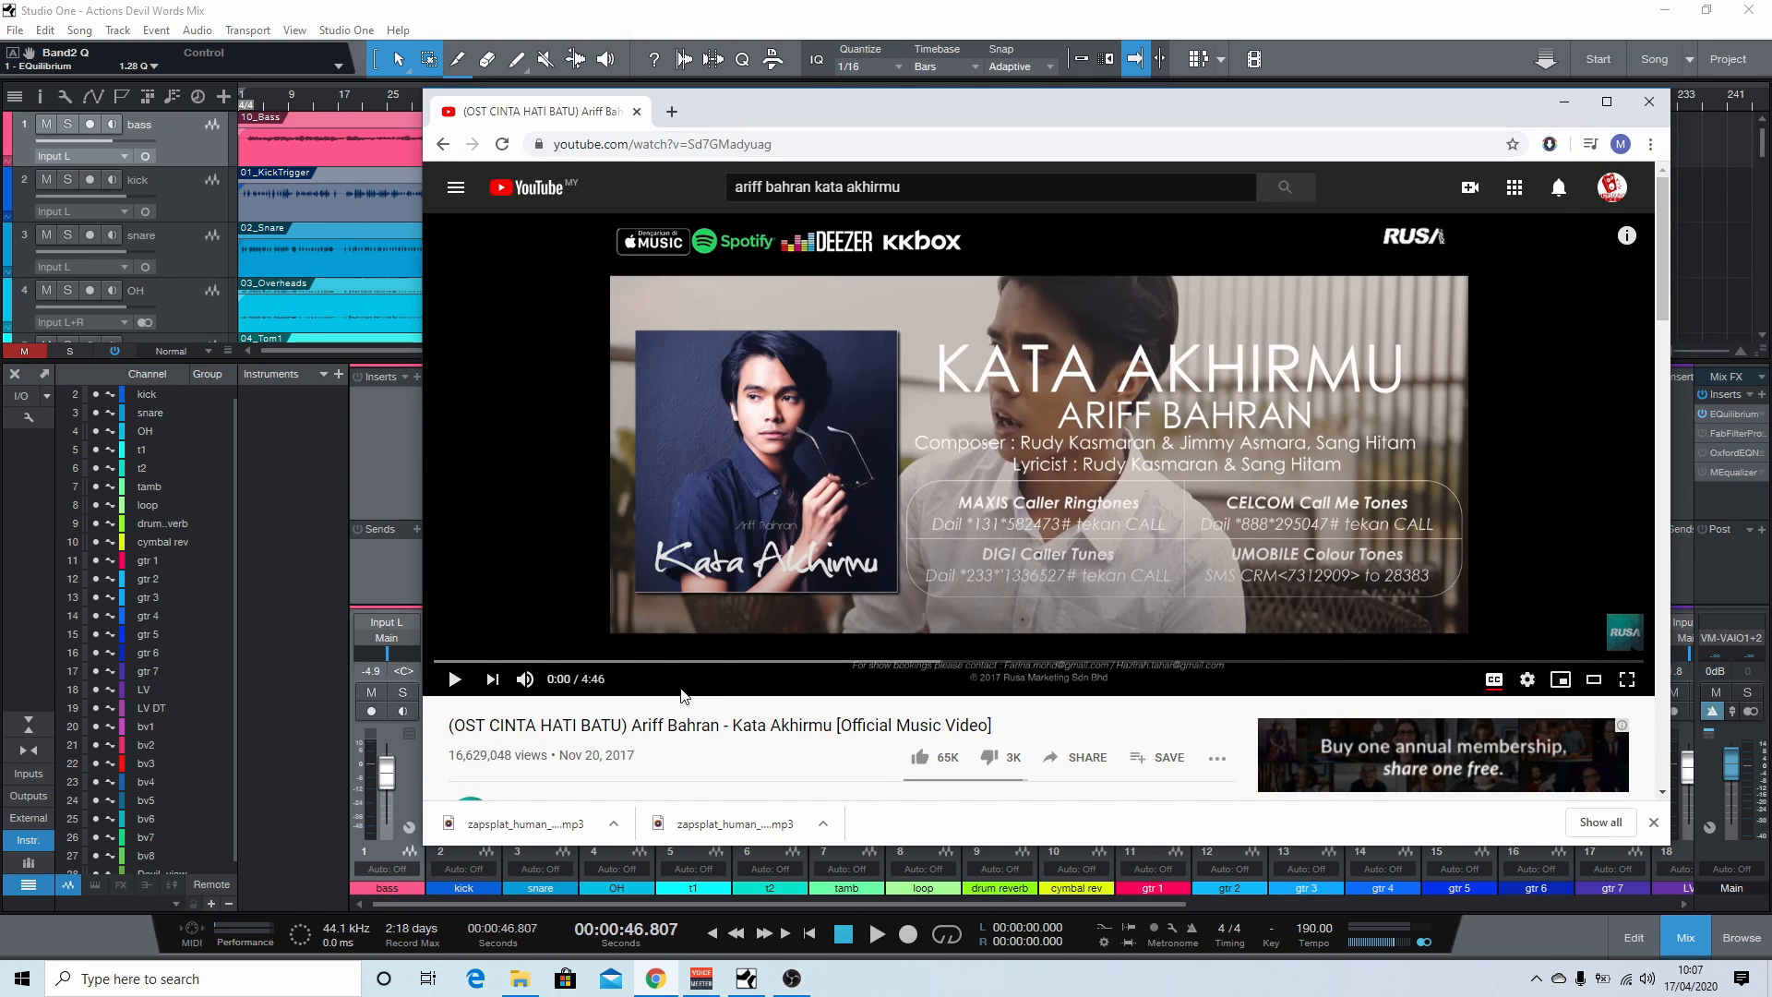
left_click(739, 661)
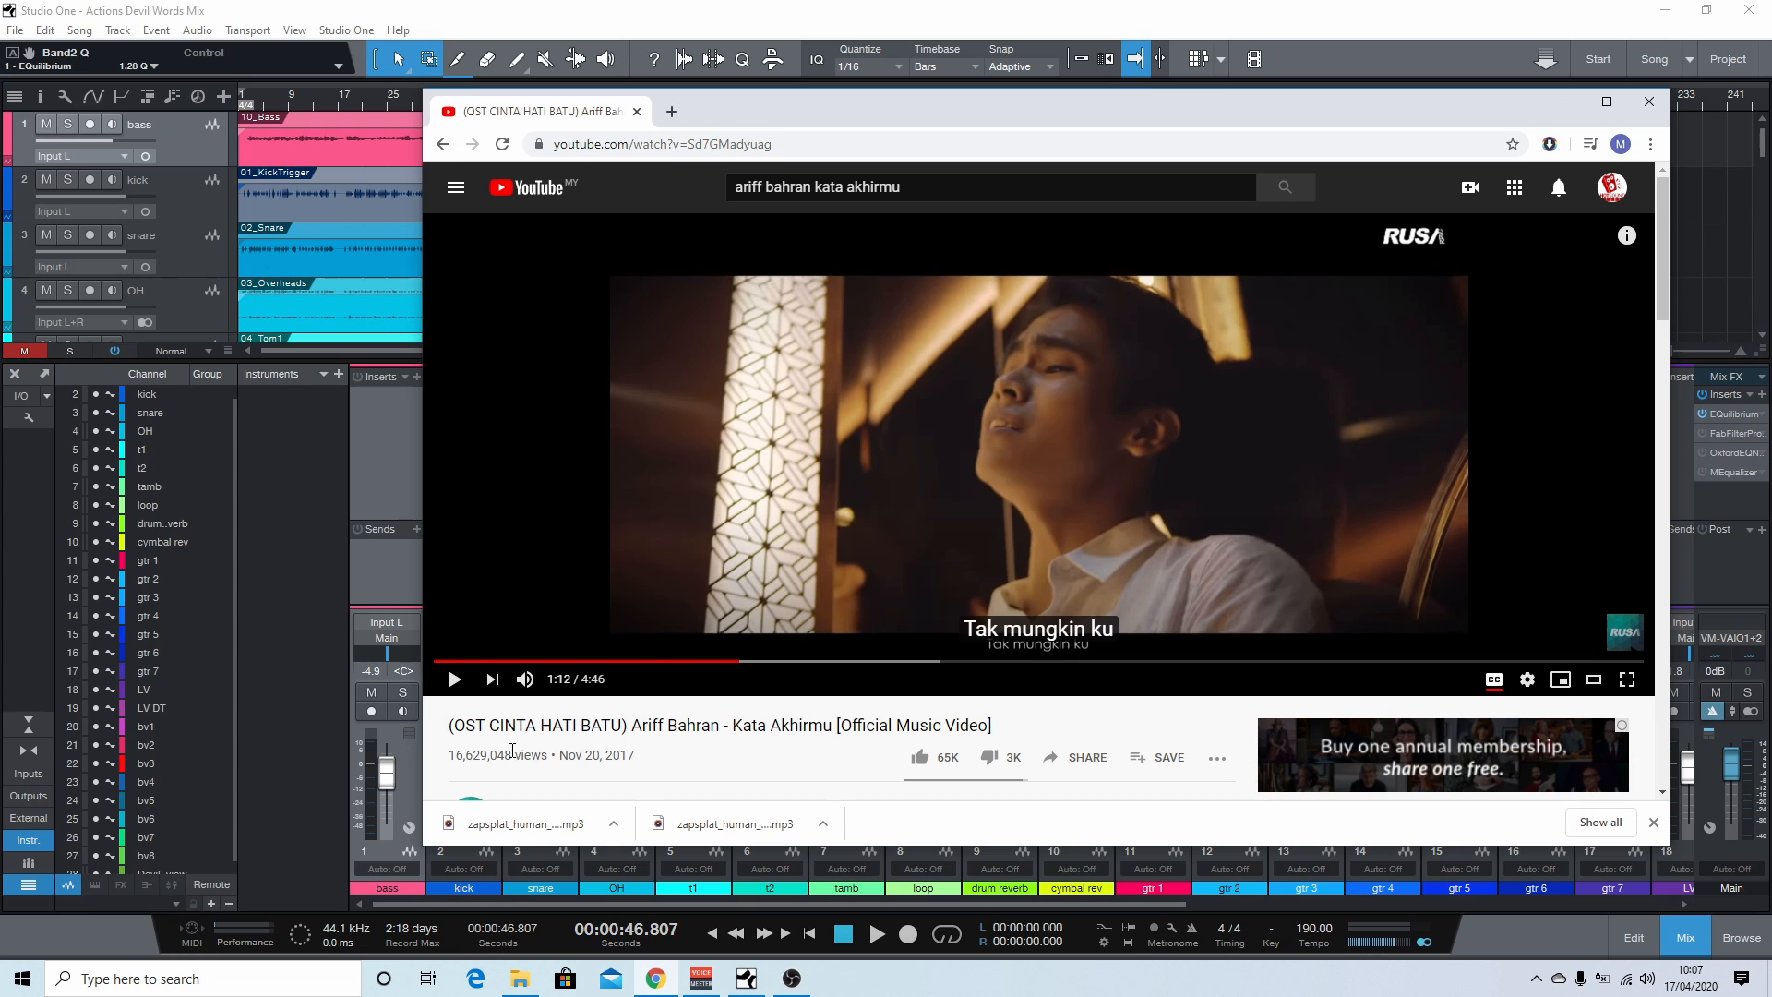
left_click(455, 679)
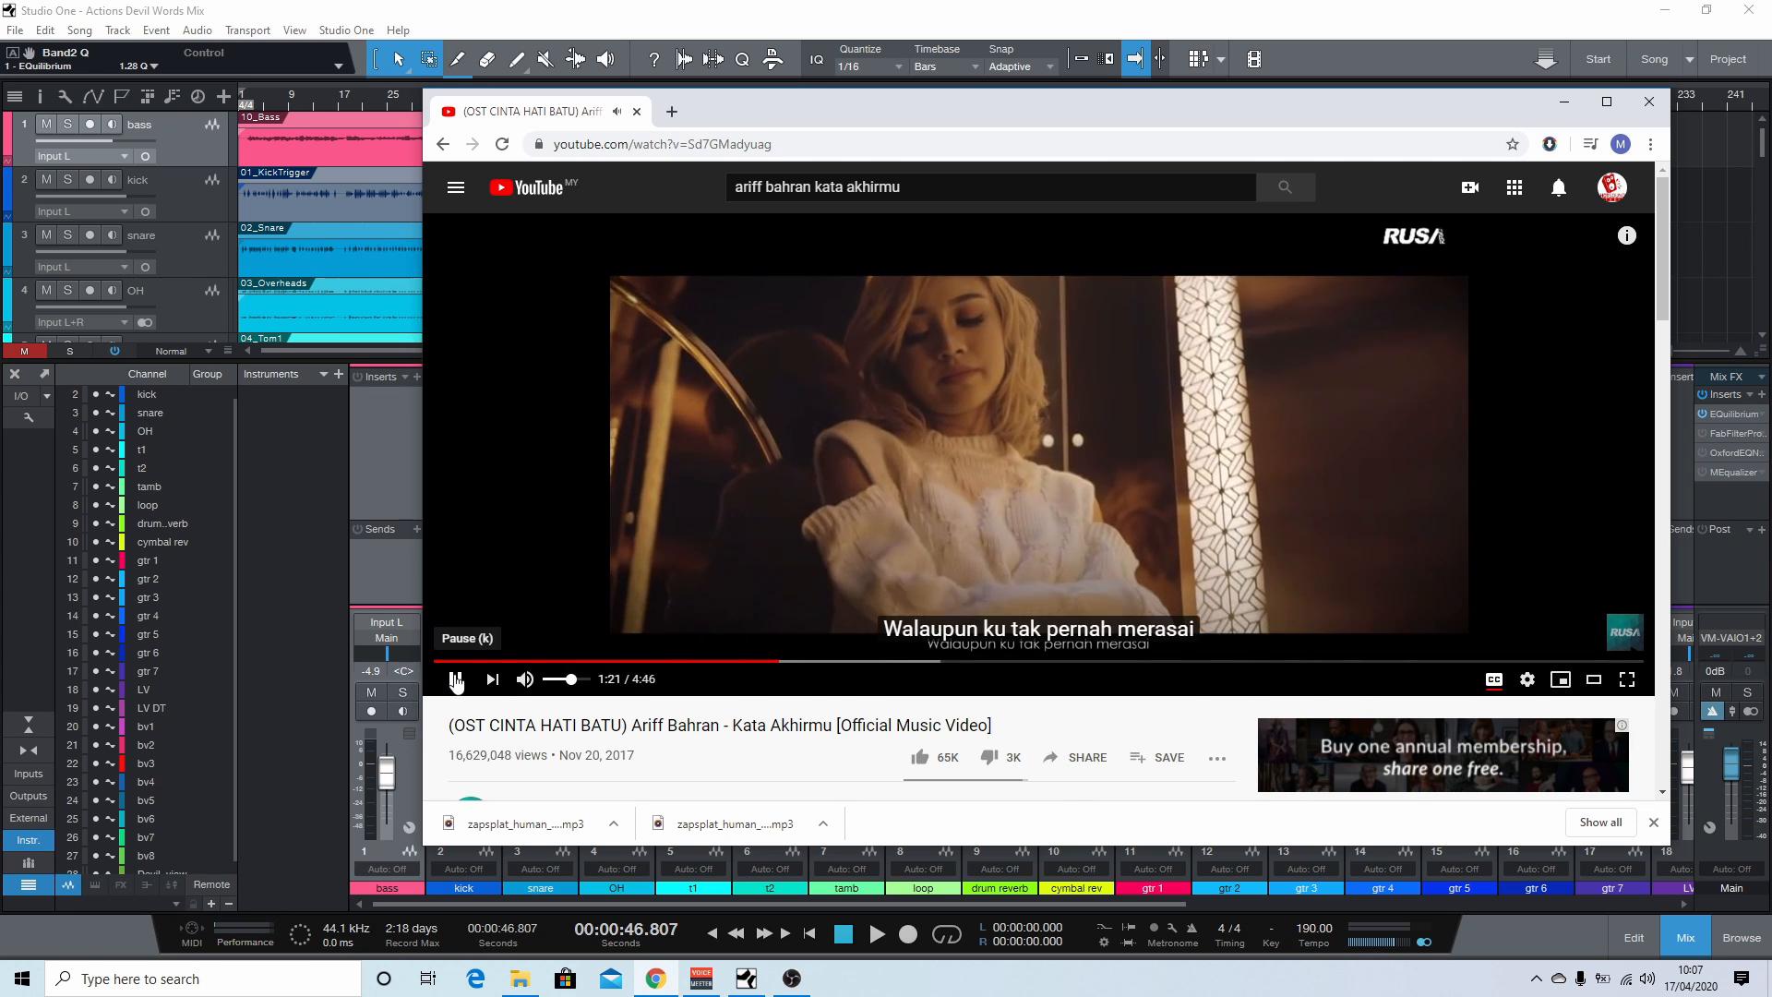
key("alt+Tab")
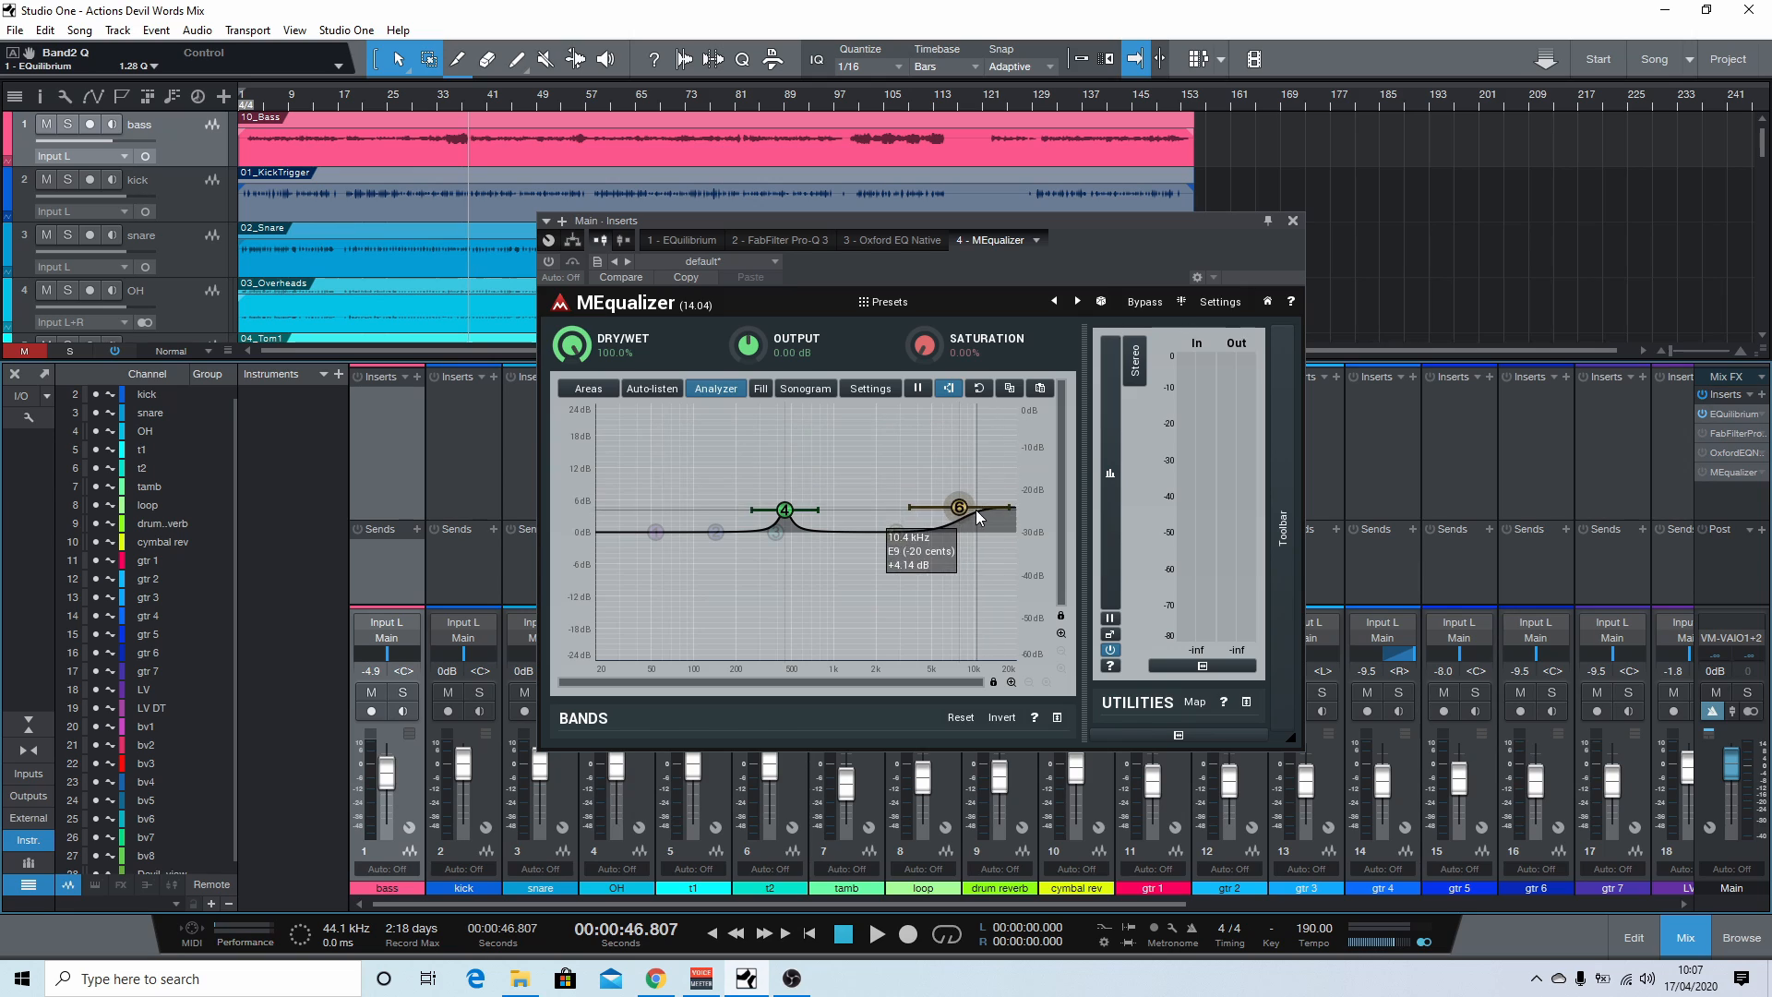
Step: Lower the high-shelf band slightly to about 3.5 dB and close MEqualizer
left_click_drag(961, 508, 958, 512)
left_click_drag(961, 507, 963, 512)
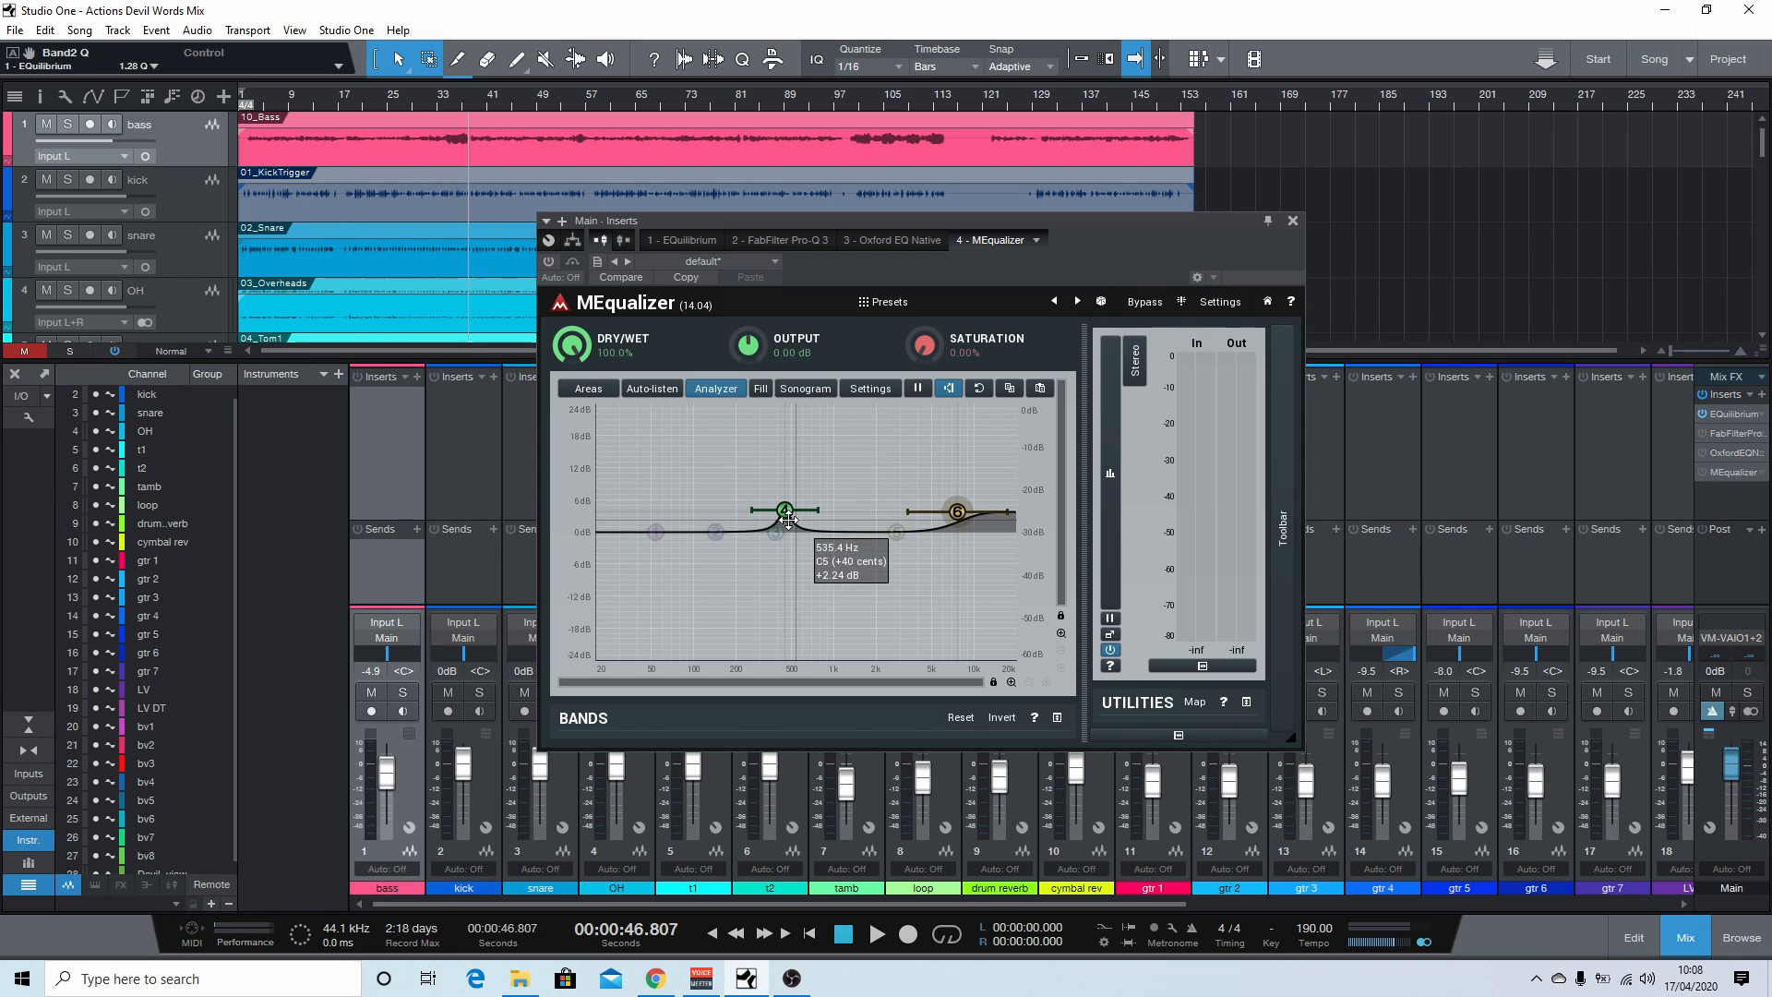
left_click(1292, 220)
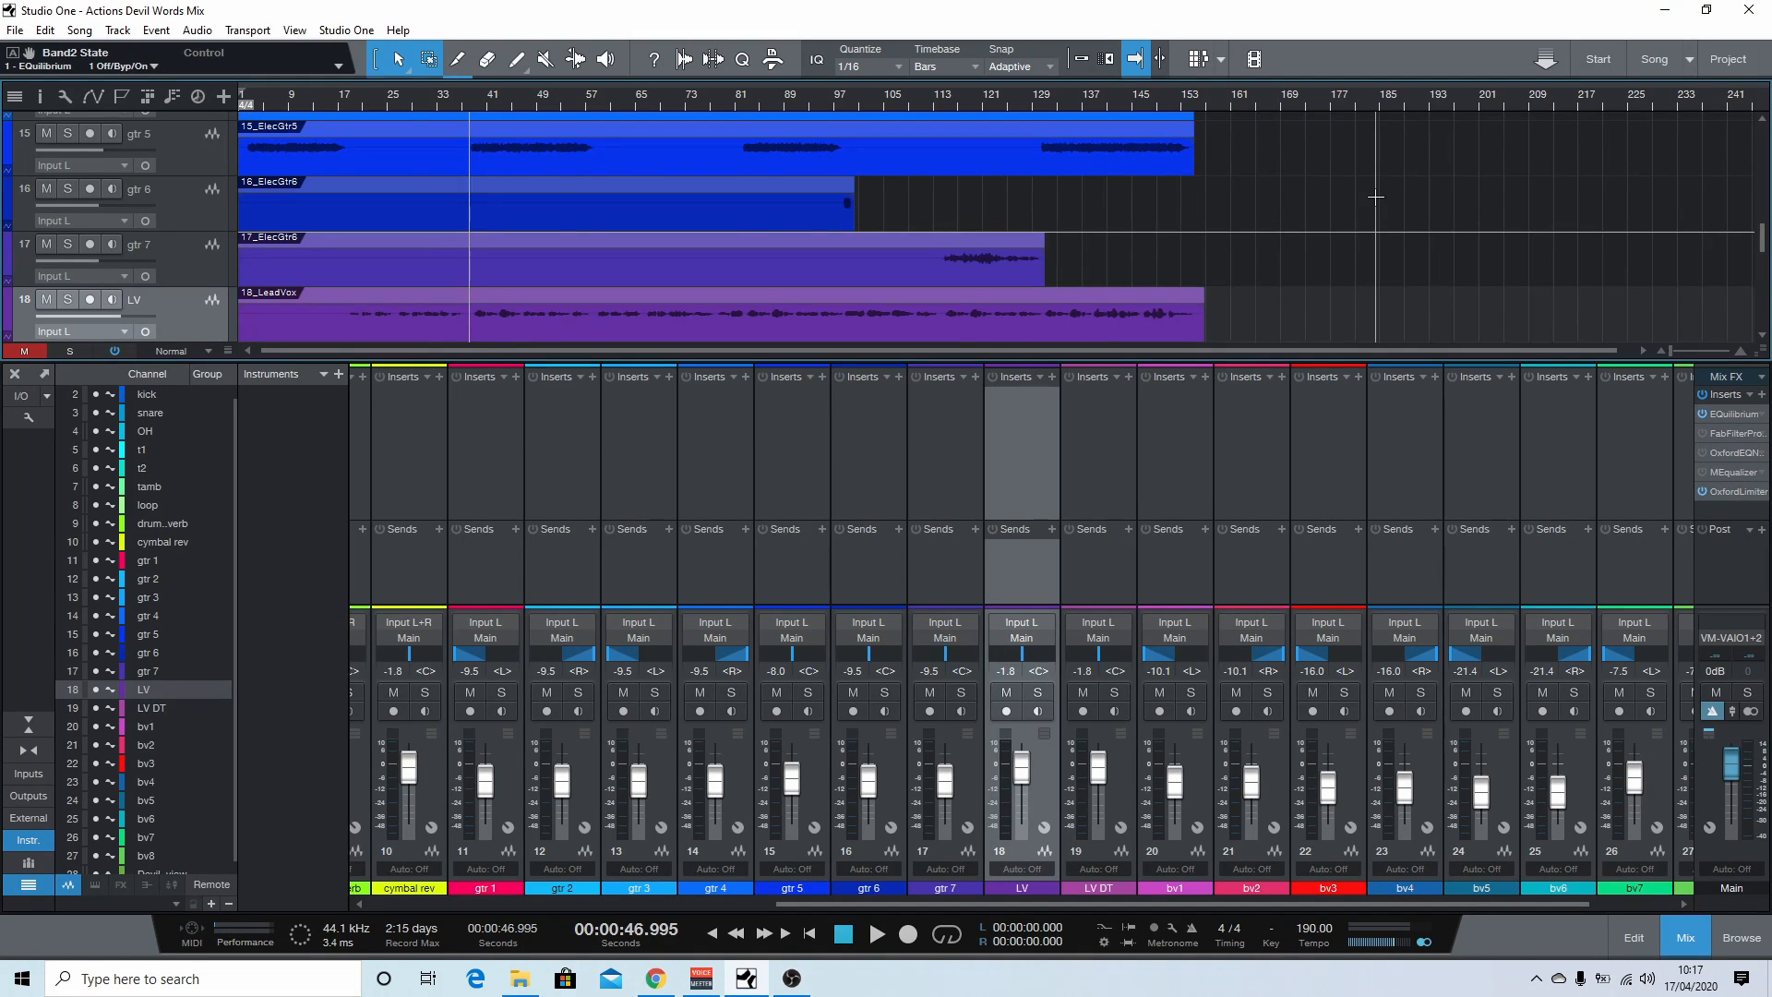
Step: Check the Oxford Limiter on the Main channel, close it, and open EQuilibrium with its window moved clear of the transport
left_click(1736, 491)
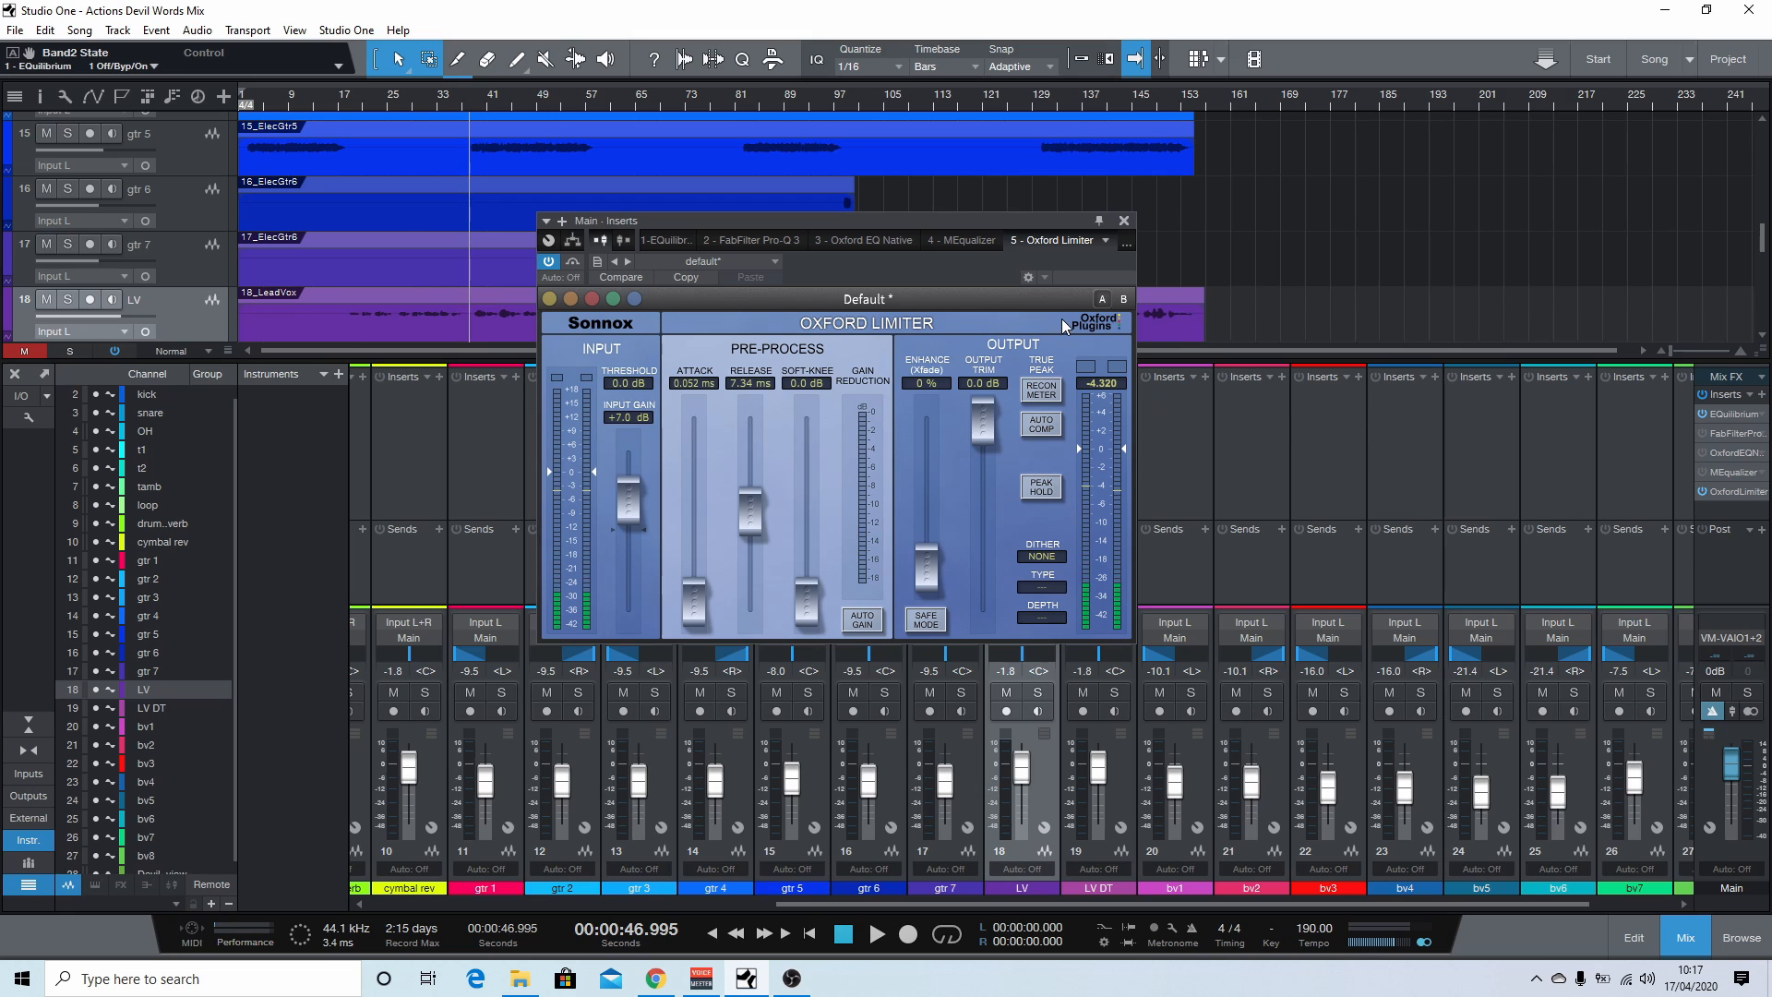
left_click(1125, 221)
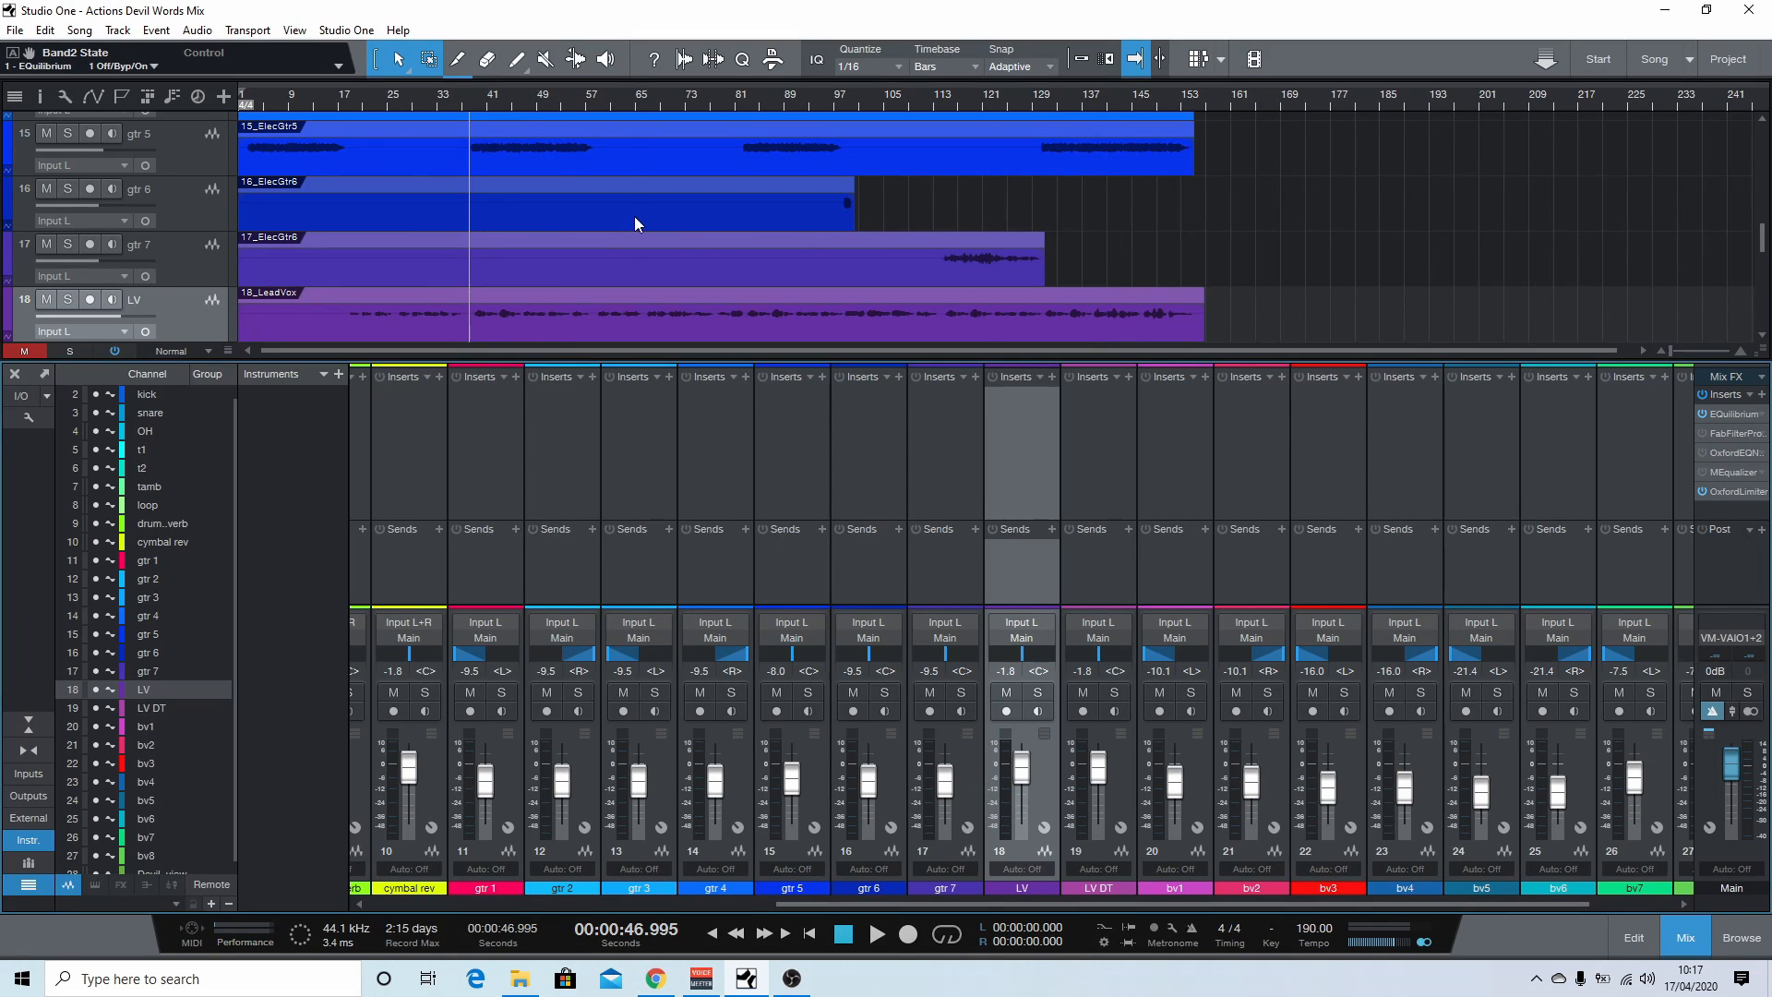
left_click(1736, 412)
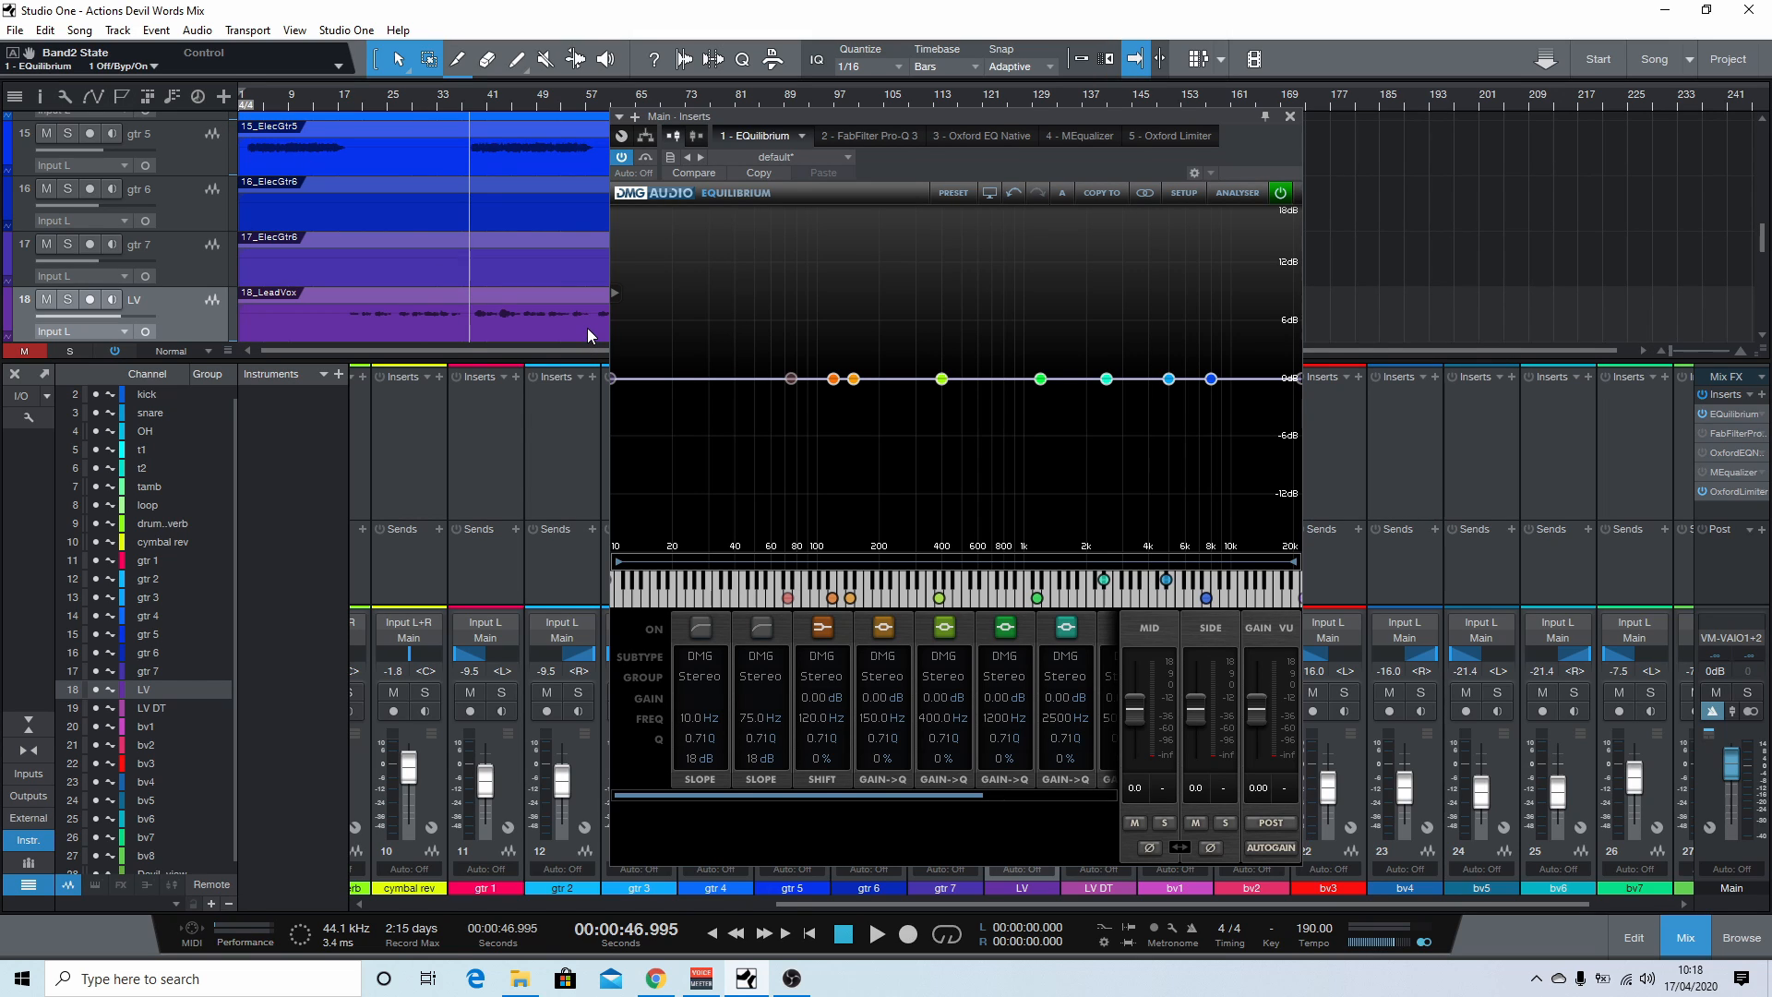
left_click_drag(1089, 114, 1015, 81)
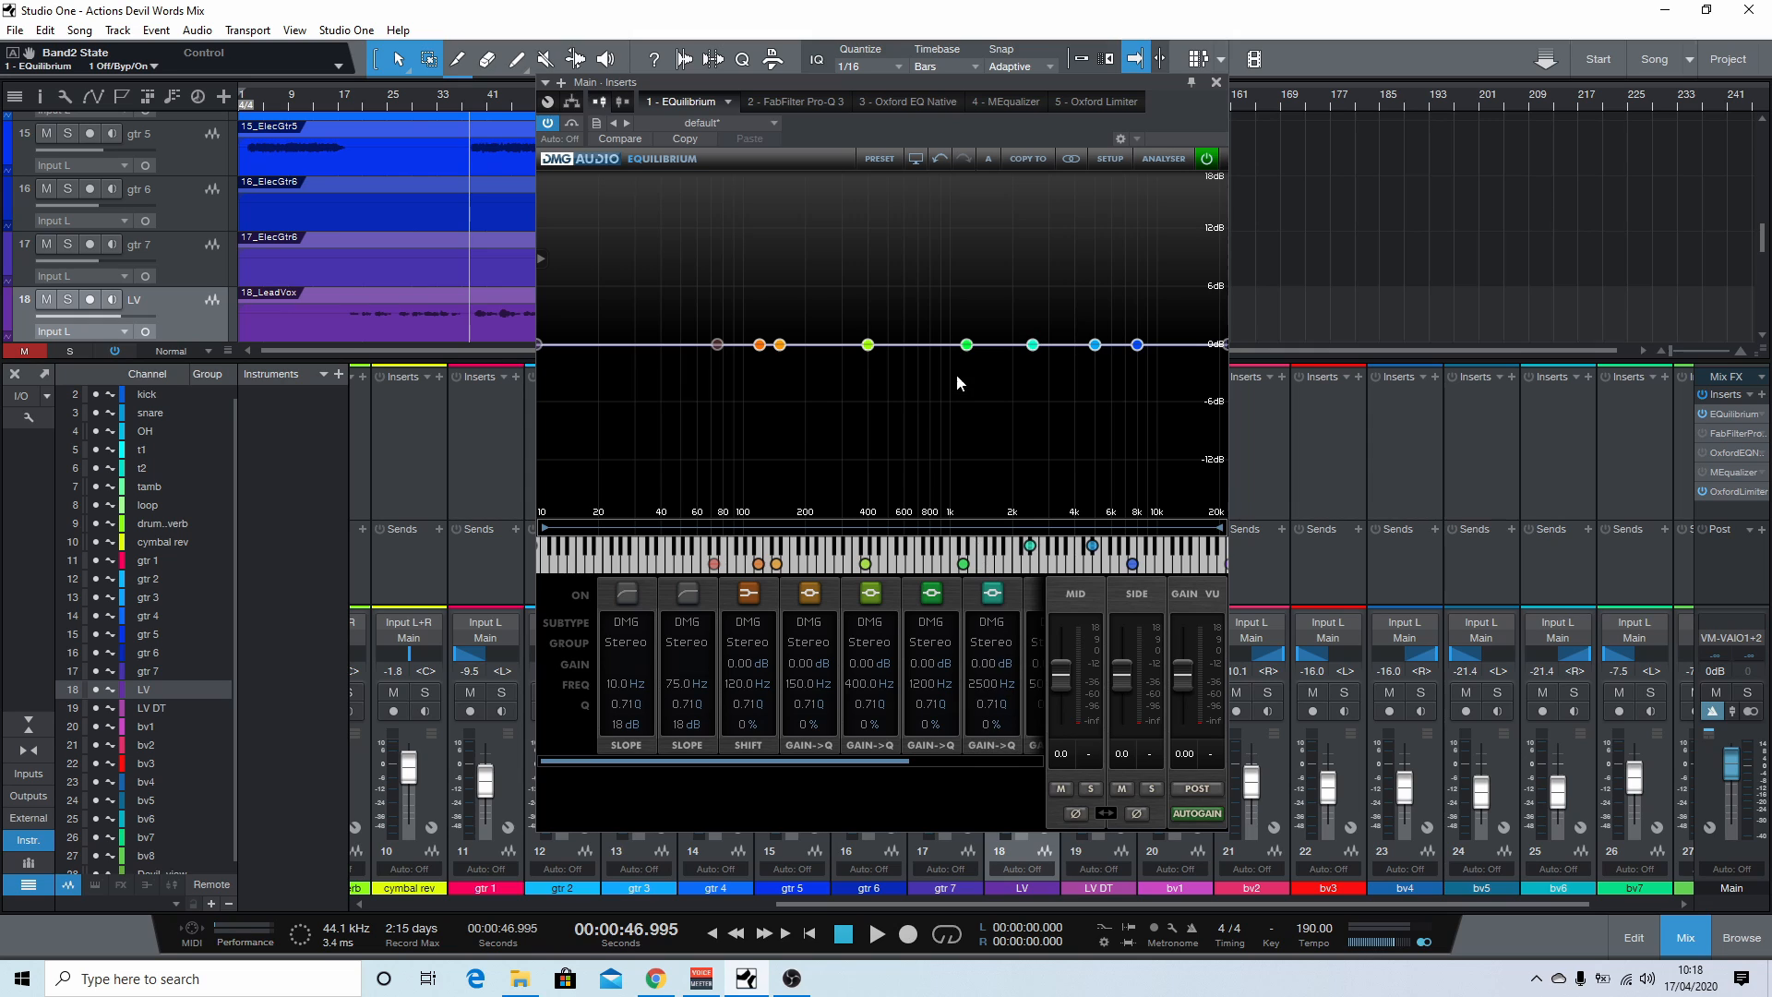
Step: Audition a band 6 boost of about 3.4 dB near 3.17 kHz with Q 3.44 during playback, and delete the band
scroll(968, 347, "up", 5)
mouse_move(968, 347)
left_mouse_down()
mouse_move(939, 282)
mouse_move(961, 320)
left_mouse_up()
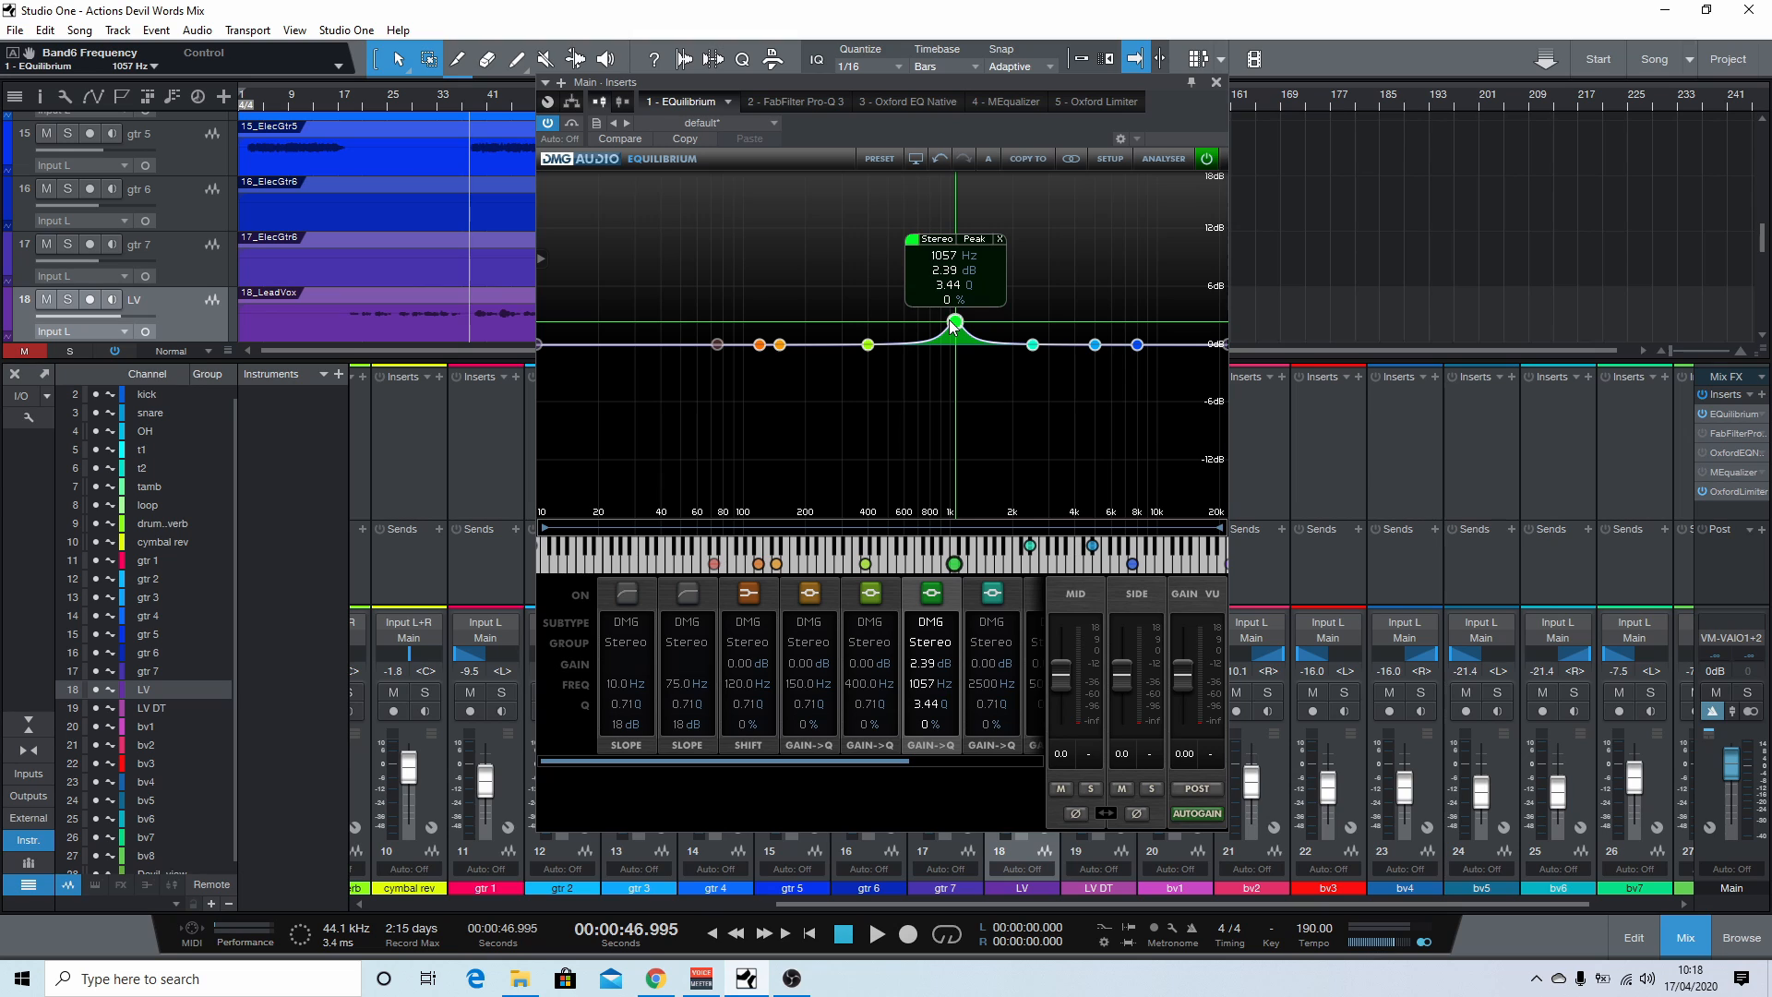
key("space")
left_click_drag(955, 323, 1054, 311)
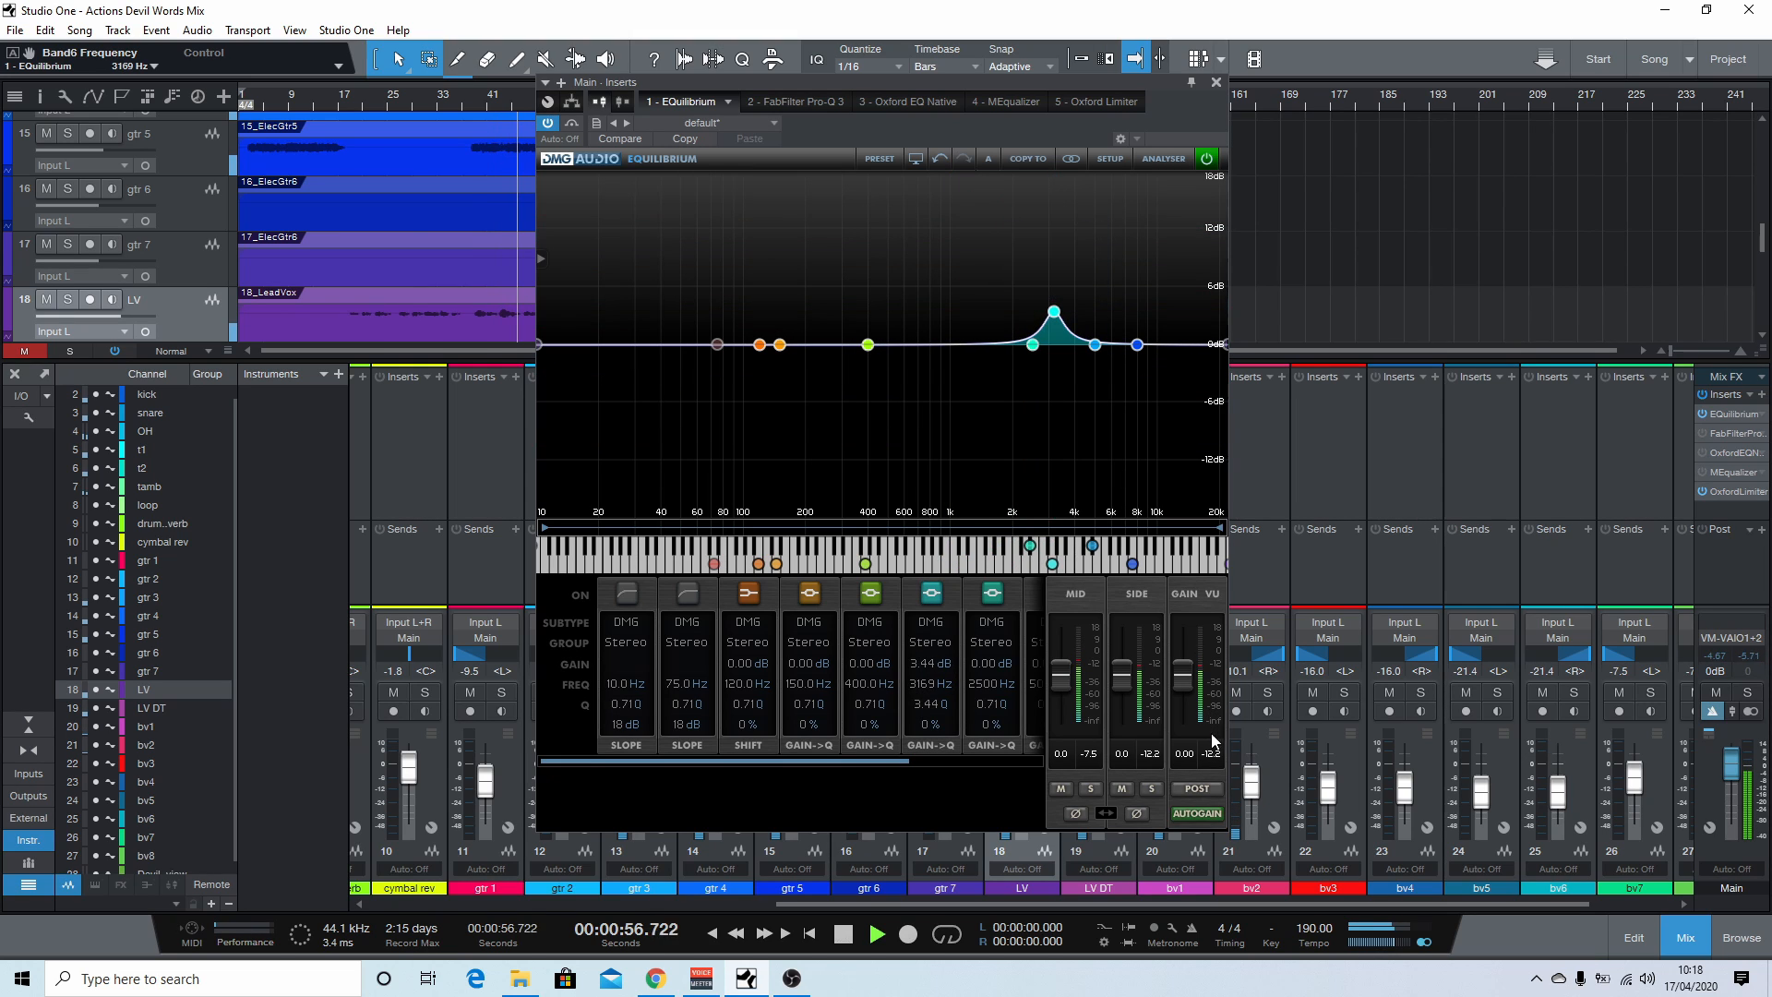
key("space")
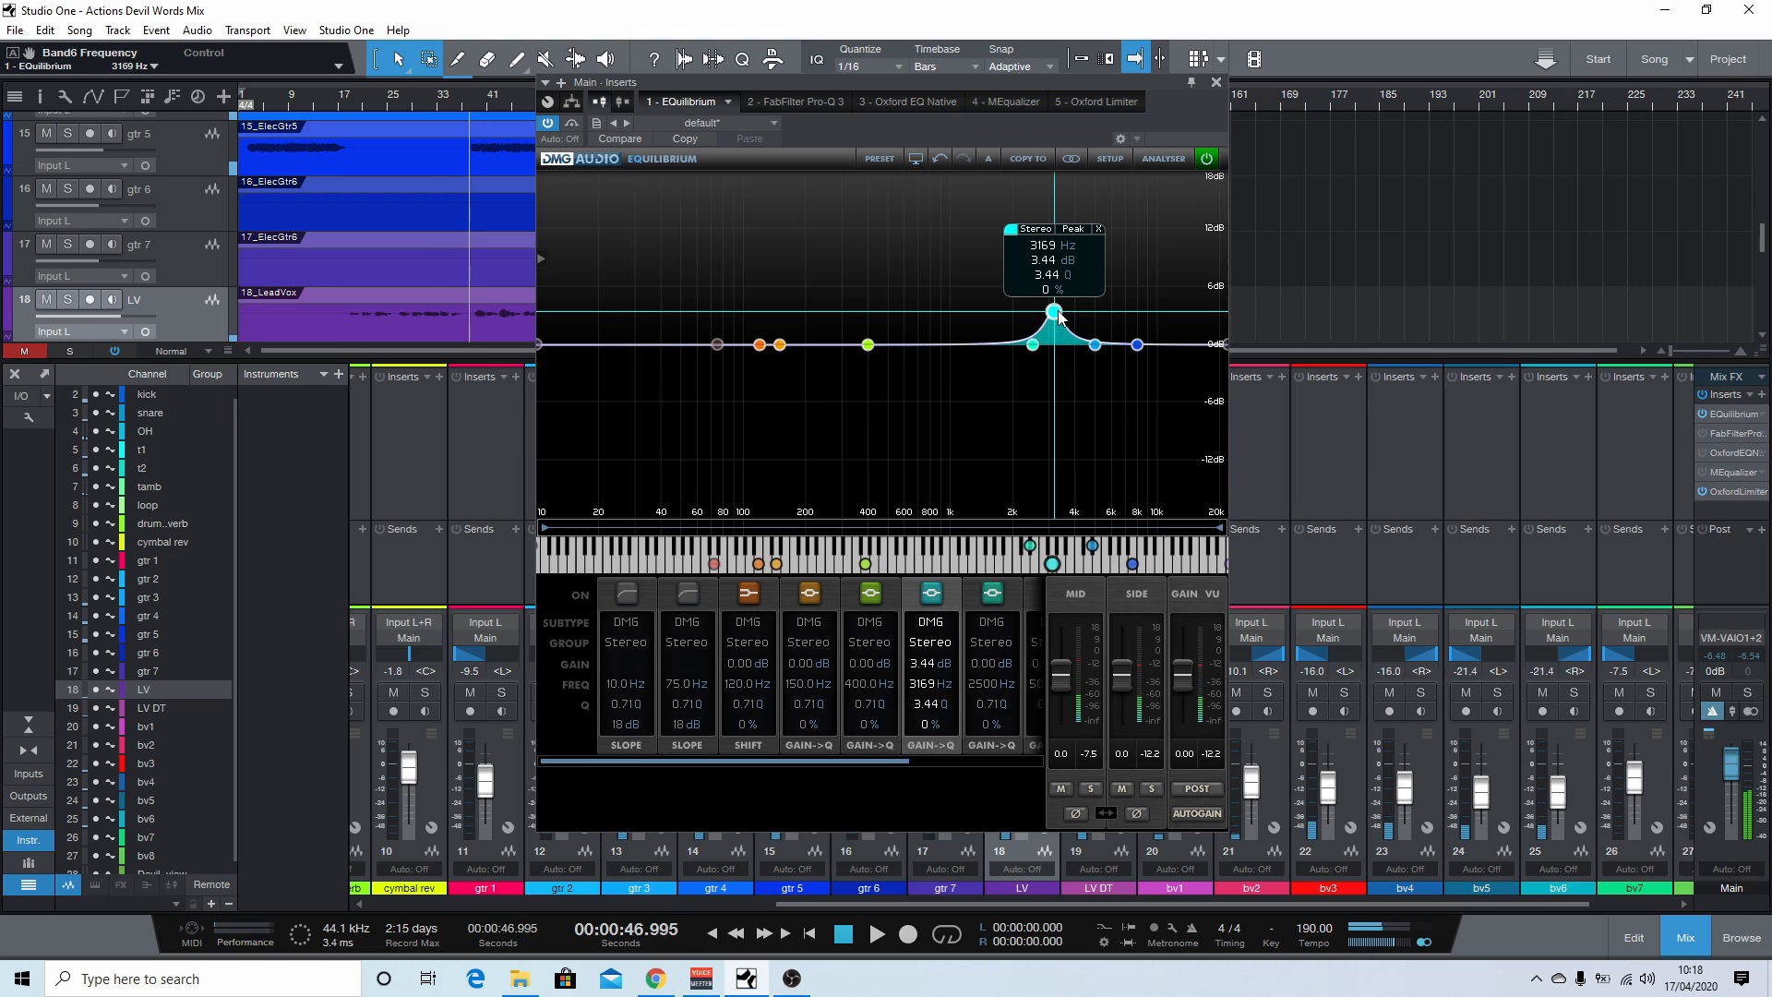
left_click(1098, 229)
Step: Boost band 5 about 2.9 dB near 428 Hz and set its peak shape to 4ke Brown
left_click_drag(863, 349, 899, 227)
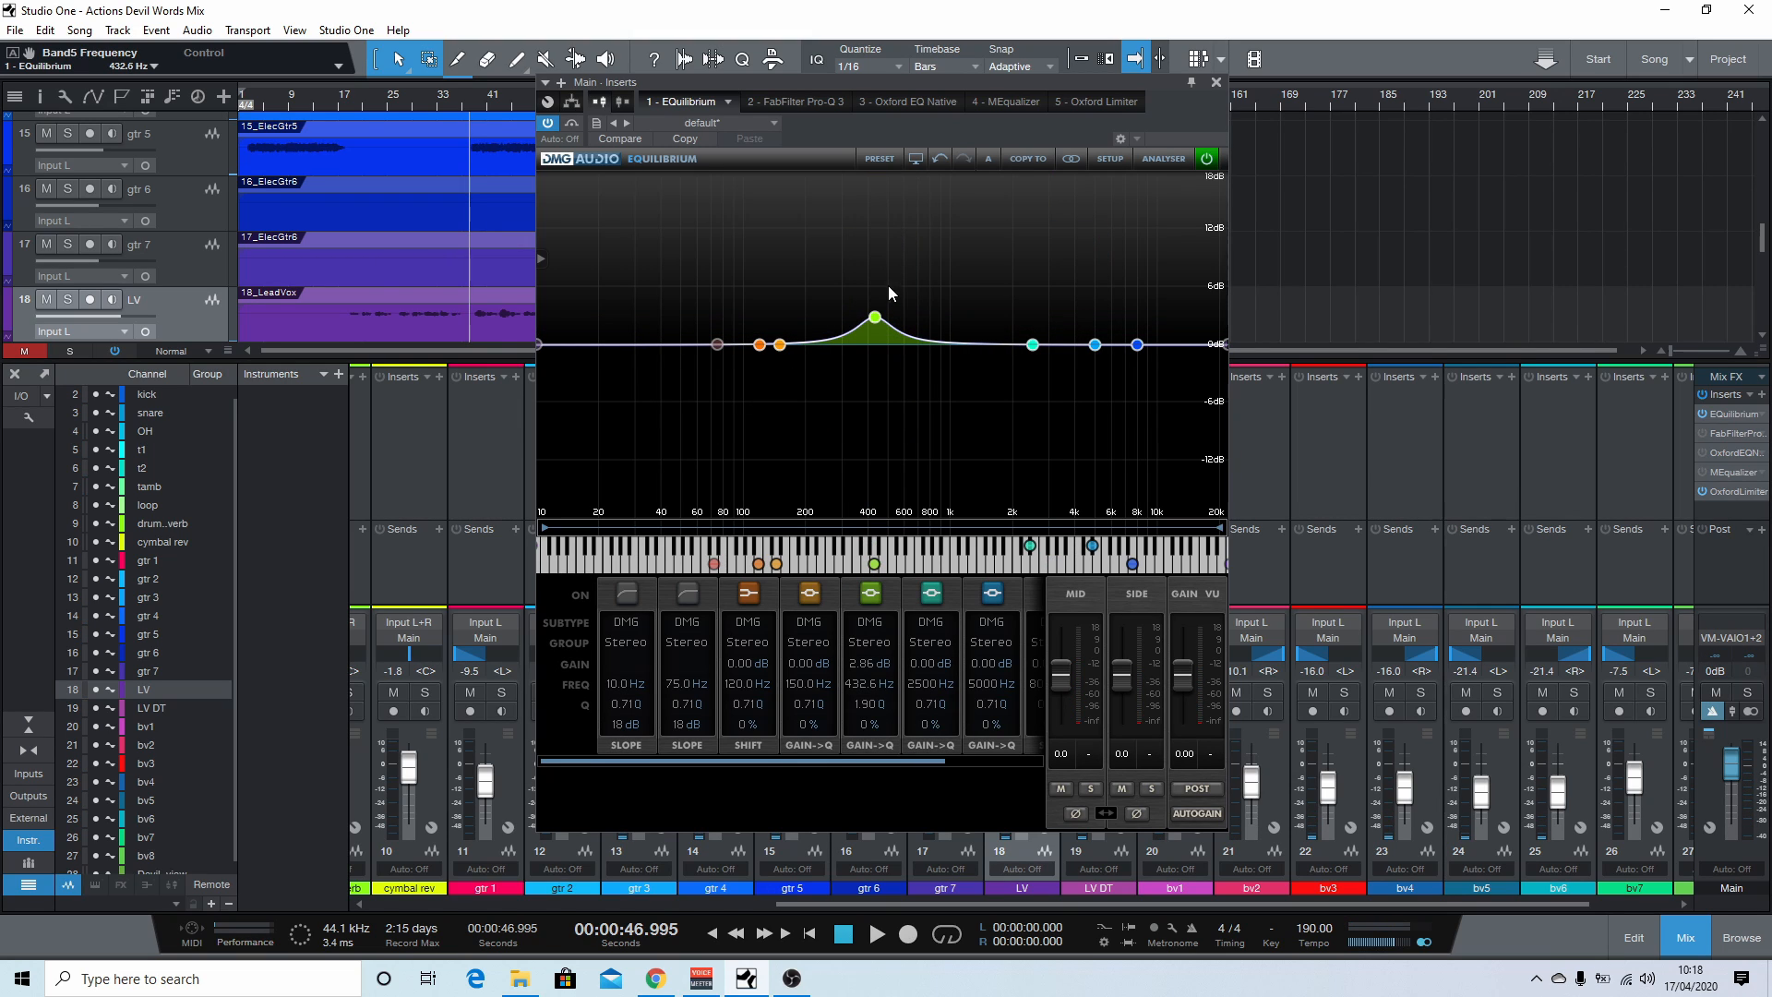
left_click_drag(882, 316, 880, 315)
left_click(897, 242)
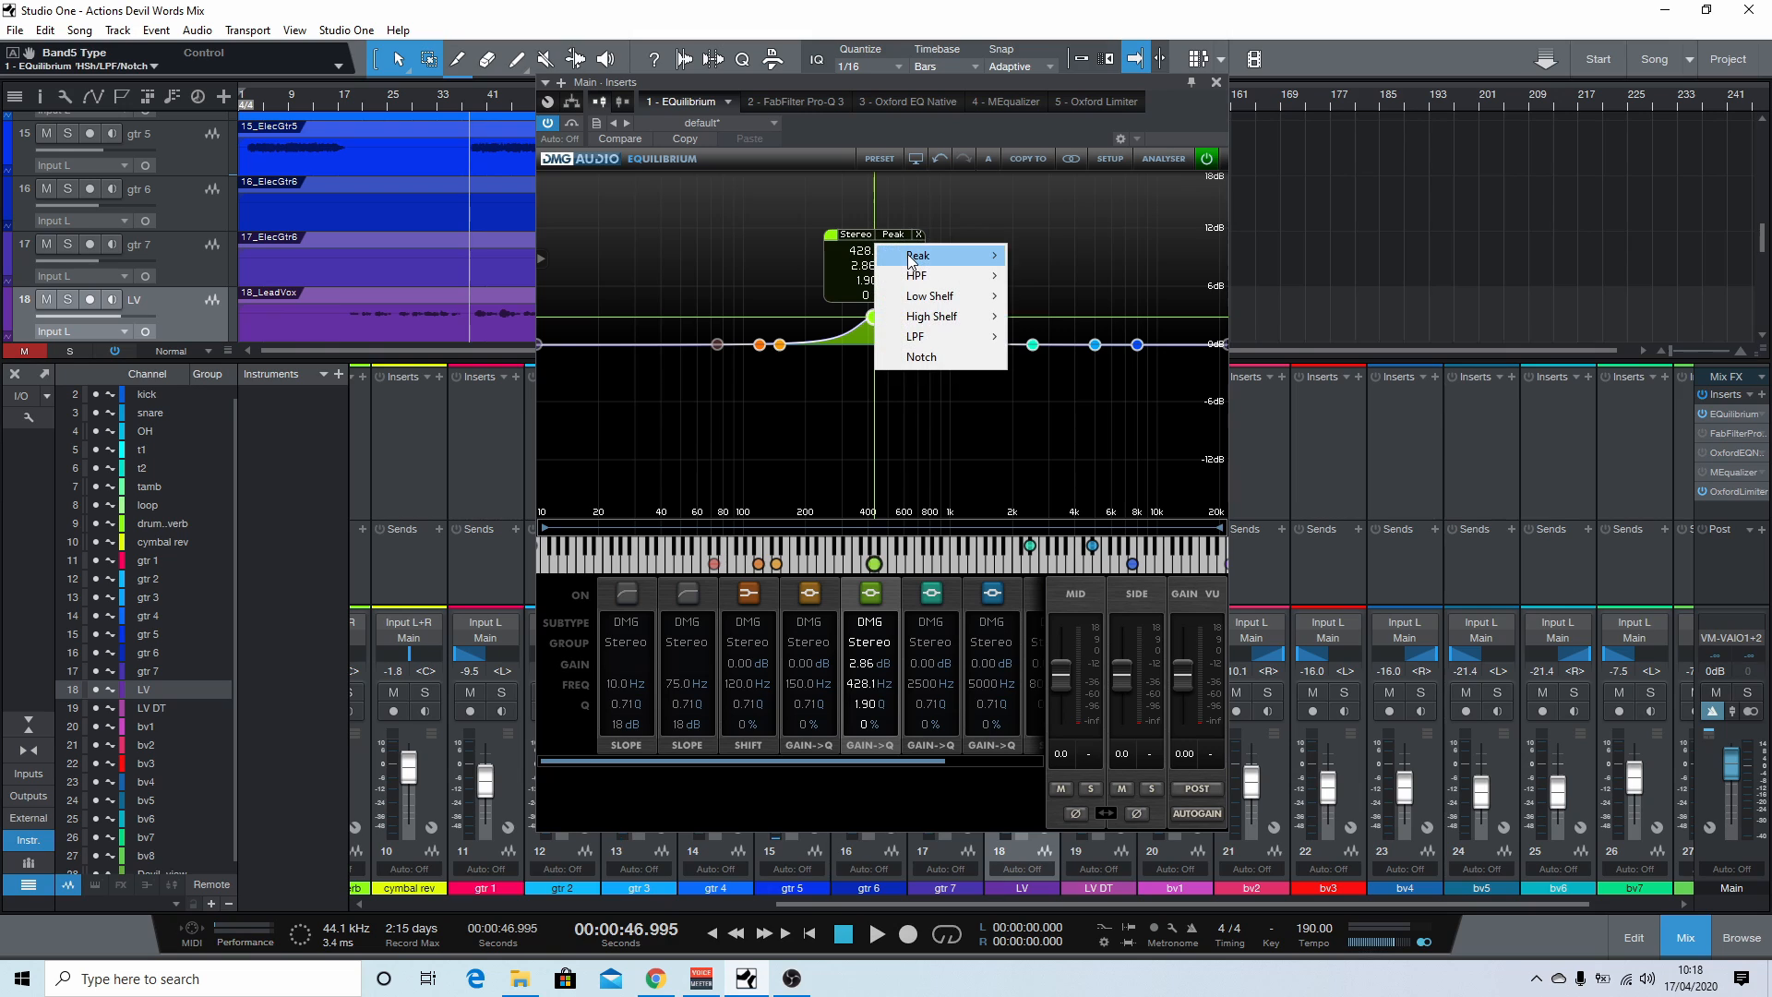
mouse_move(960, 256)
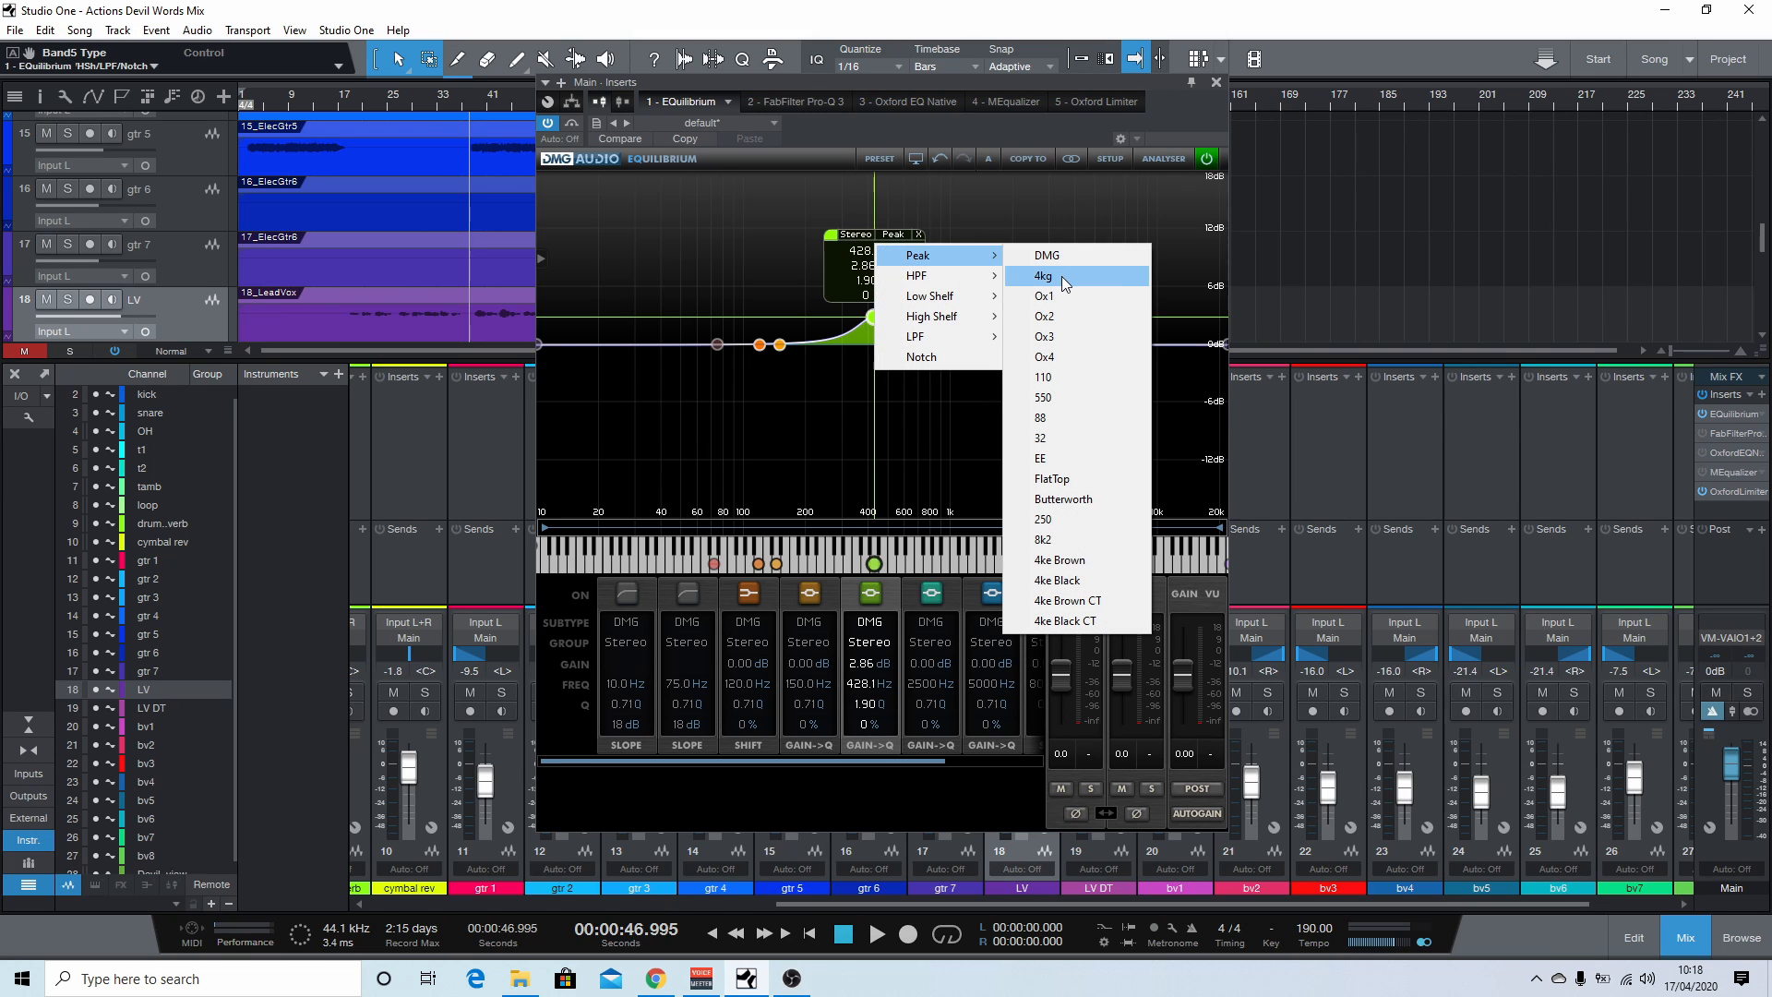
left_click(1093, 561)
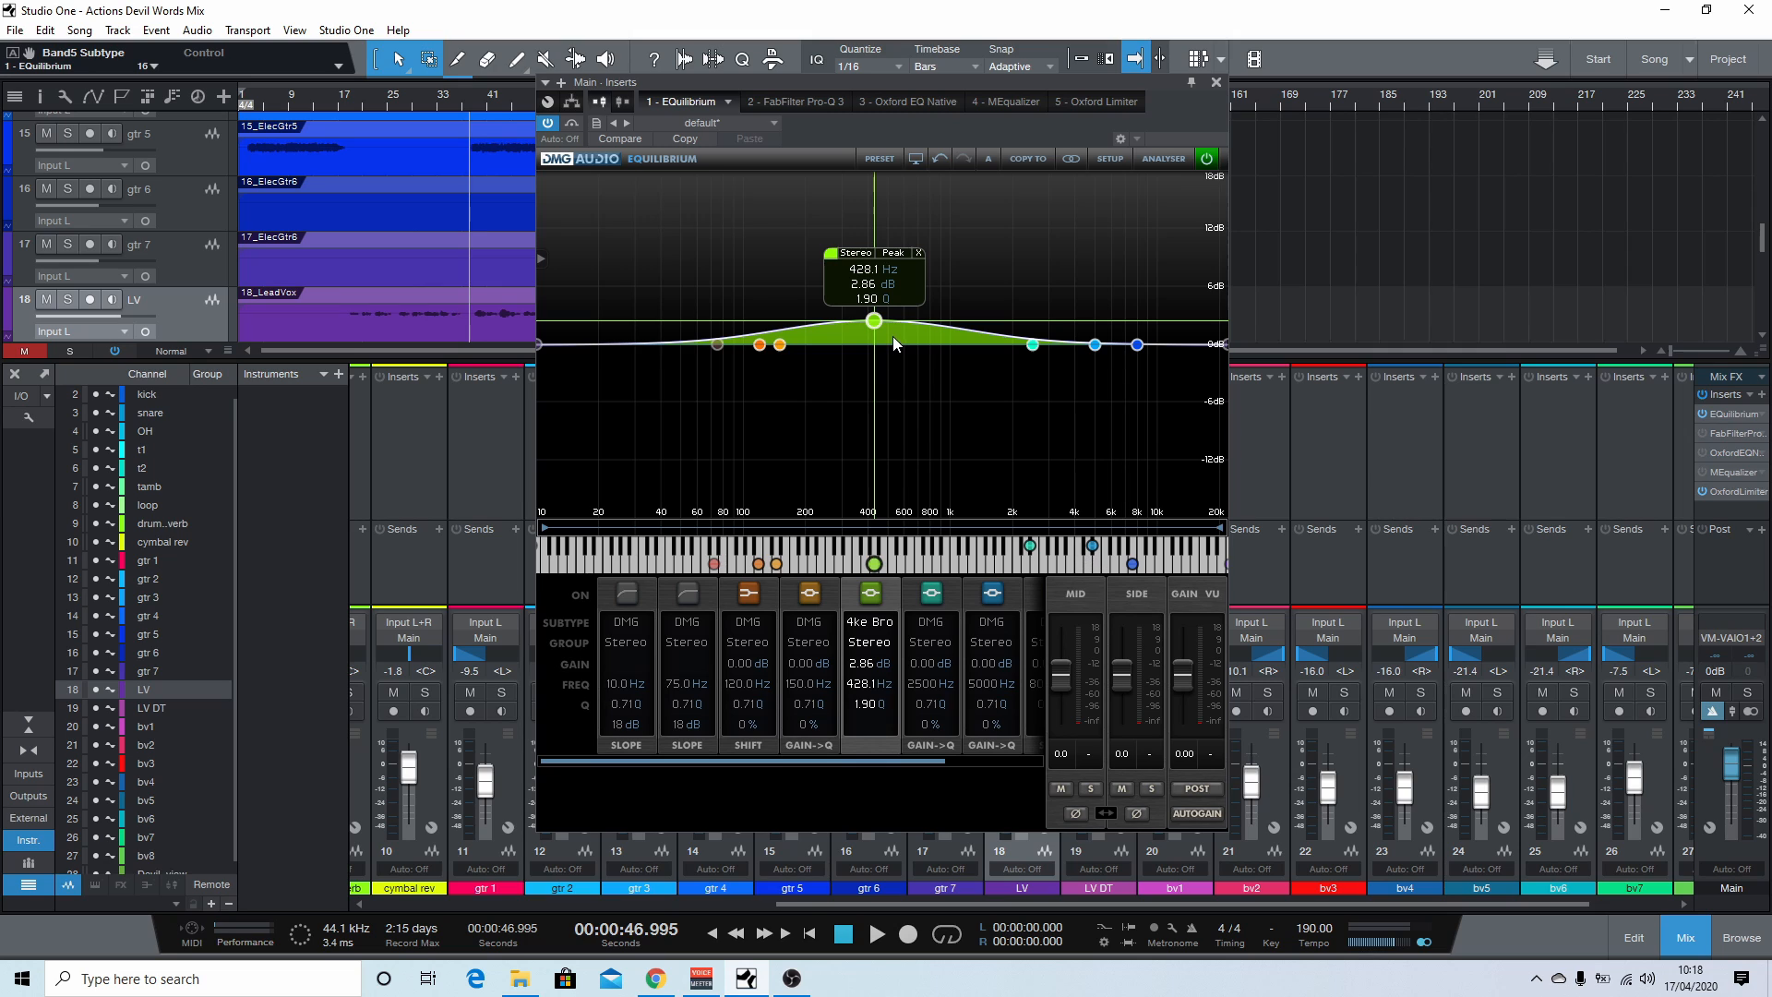
Step: Raise band 5's Q to 50, start playback, and shift the band to about 489 Hz with a 1.15 dB boost
scroll(872, 323, "up", 2)
scroll(873, 323, "up", 5)
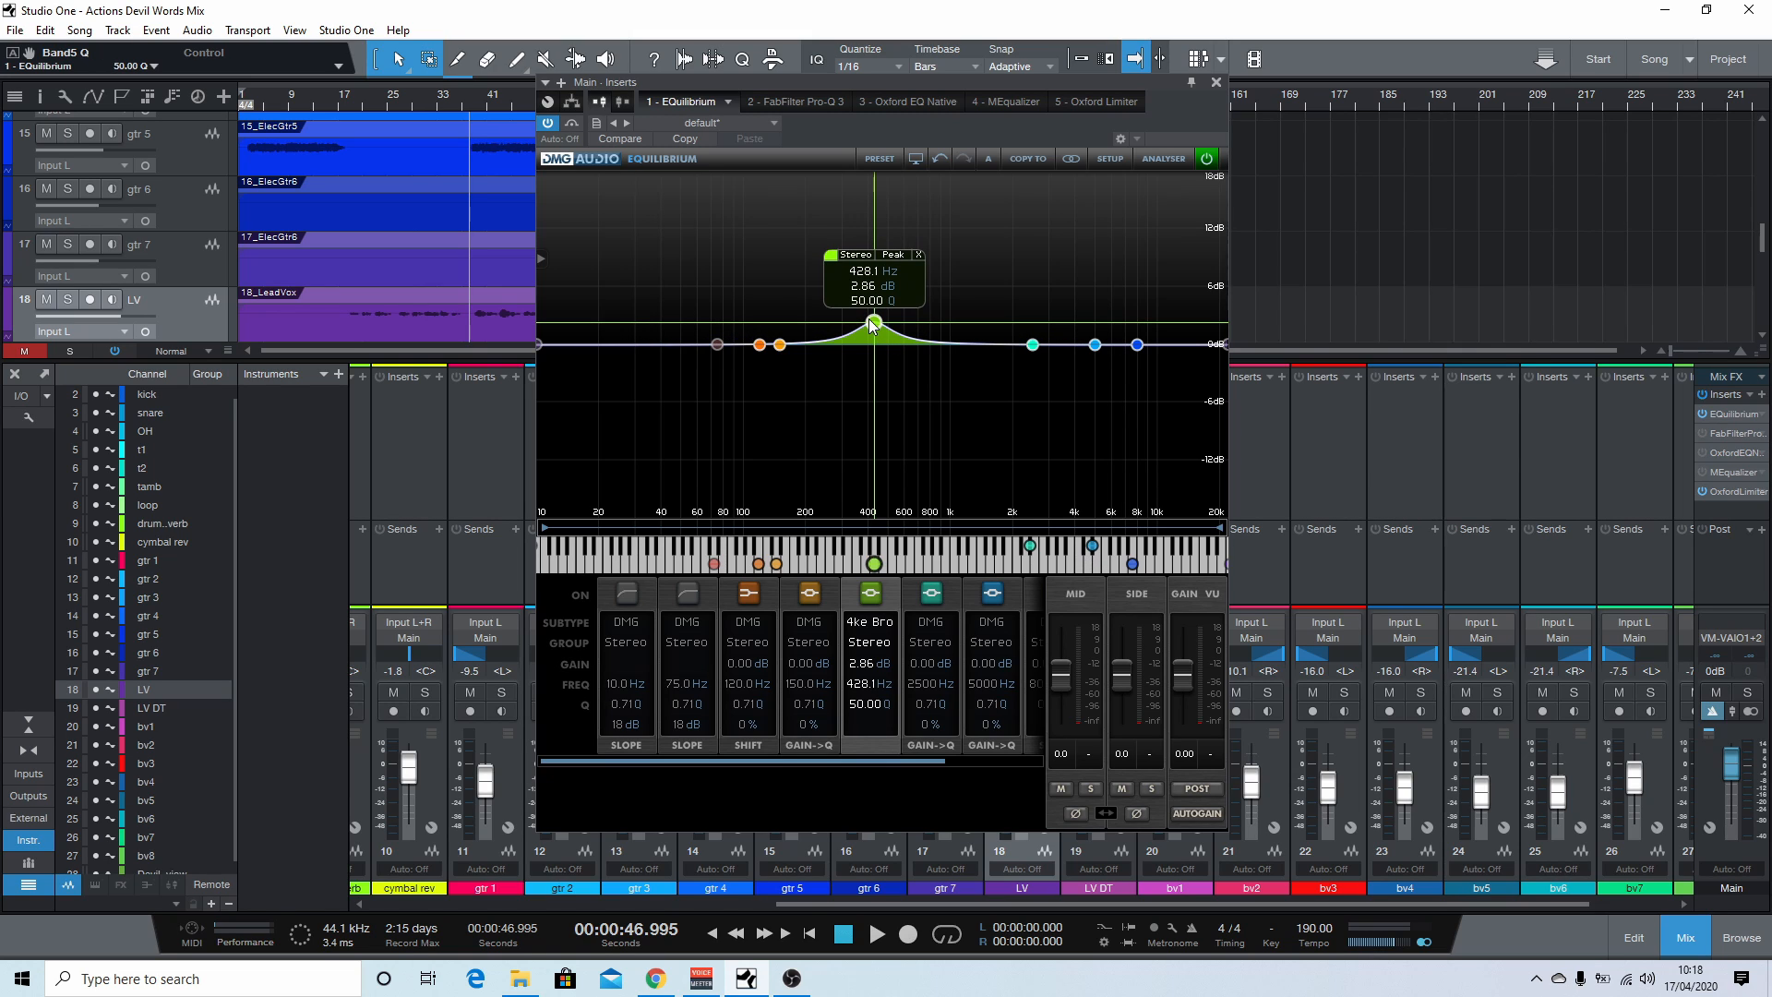
key("space")
left_click_drag(872, 323, 884, 335)
Step: Change band 5's peak shape to Butterworth, stop playback, and adjust the band to about 542 Hz, 3.3 dB and Q 1.17
left_click(905, 266)
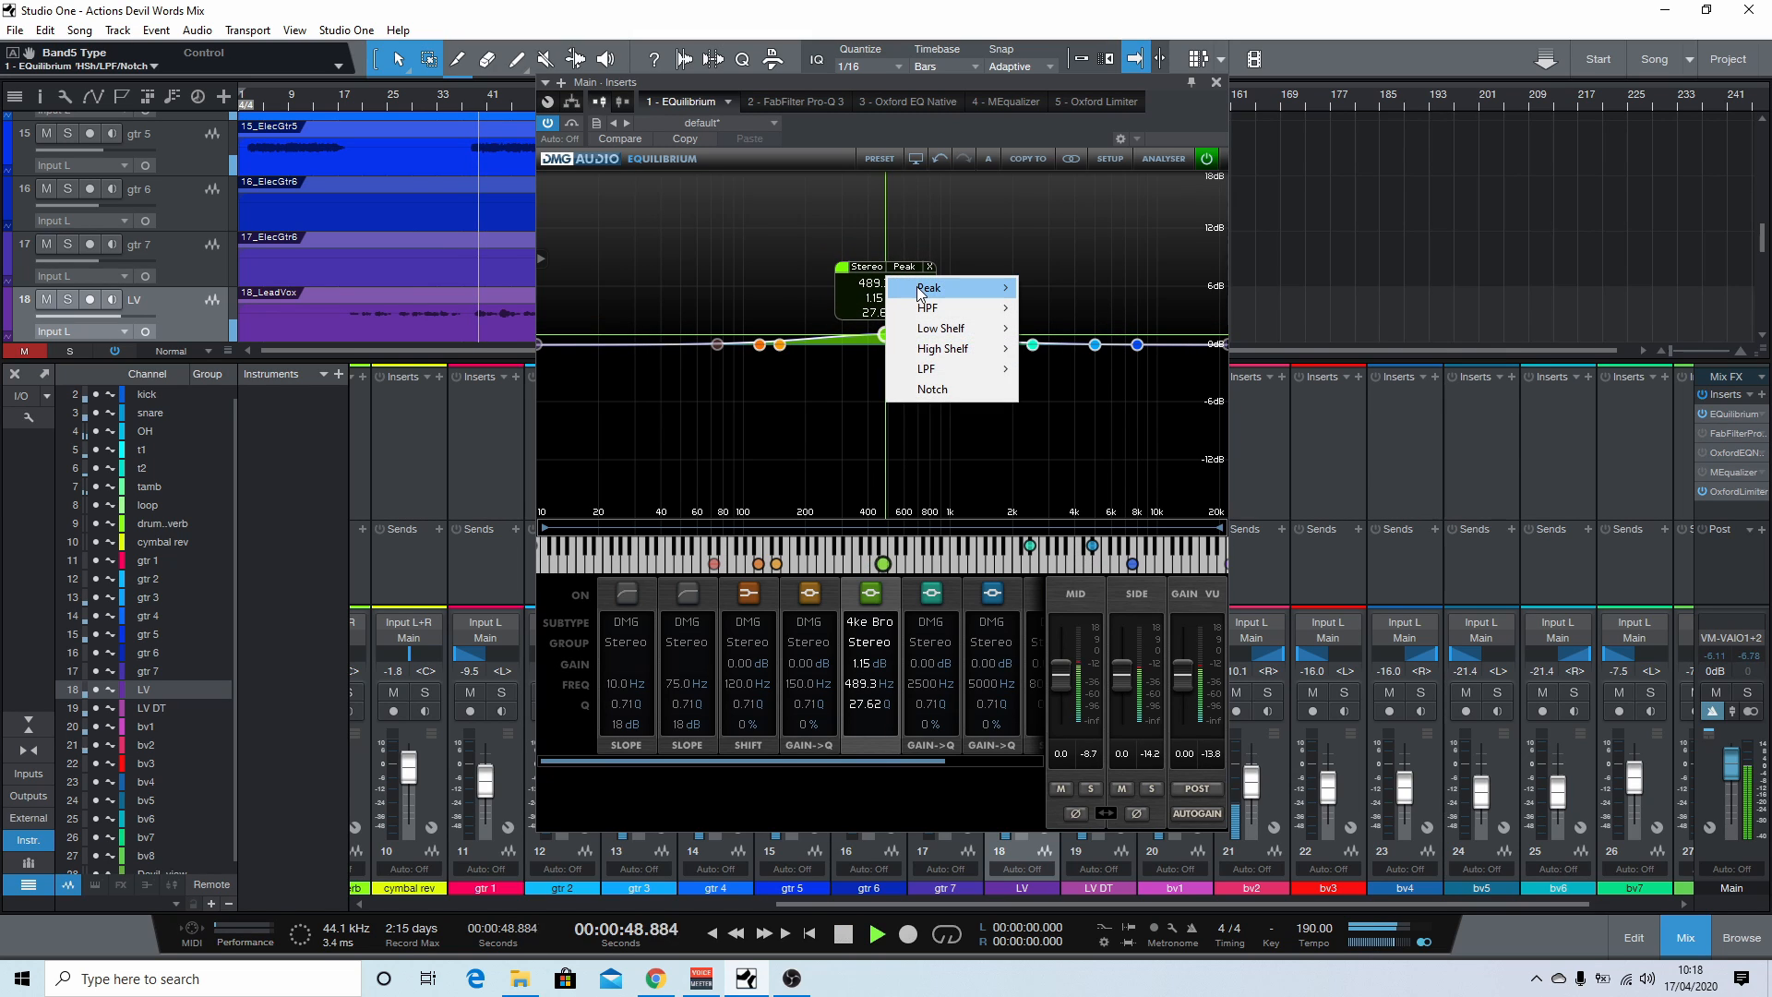
left_click(1095, 531)
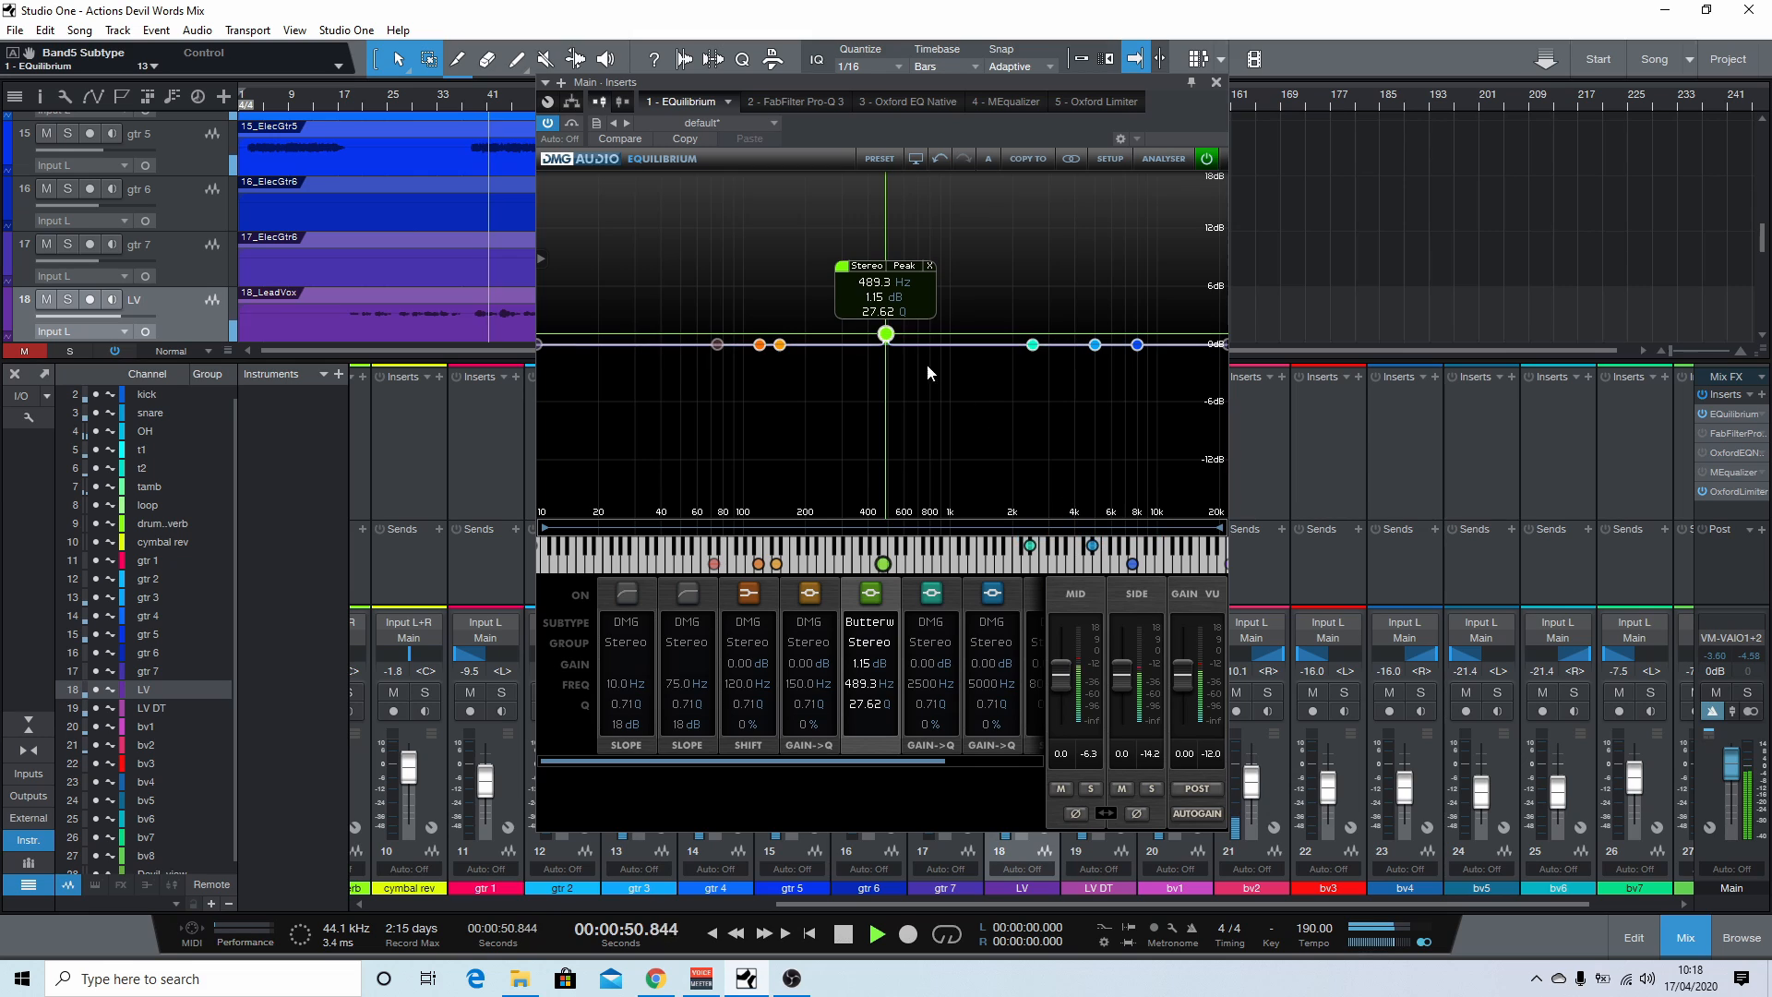
key("space")
mouse_move(888, 337)
left_mouse_down()
mouse_move(888, 291)
mouse_move(894, 312)
left_mouse_up()
scroll(888, 291, "down", 7)
Step: Set band 5's peak shape to 4kg and widen the curve to a Q of 0.11
left_click(913, 245)
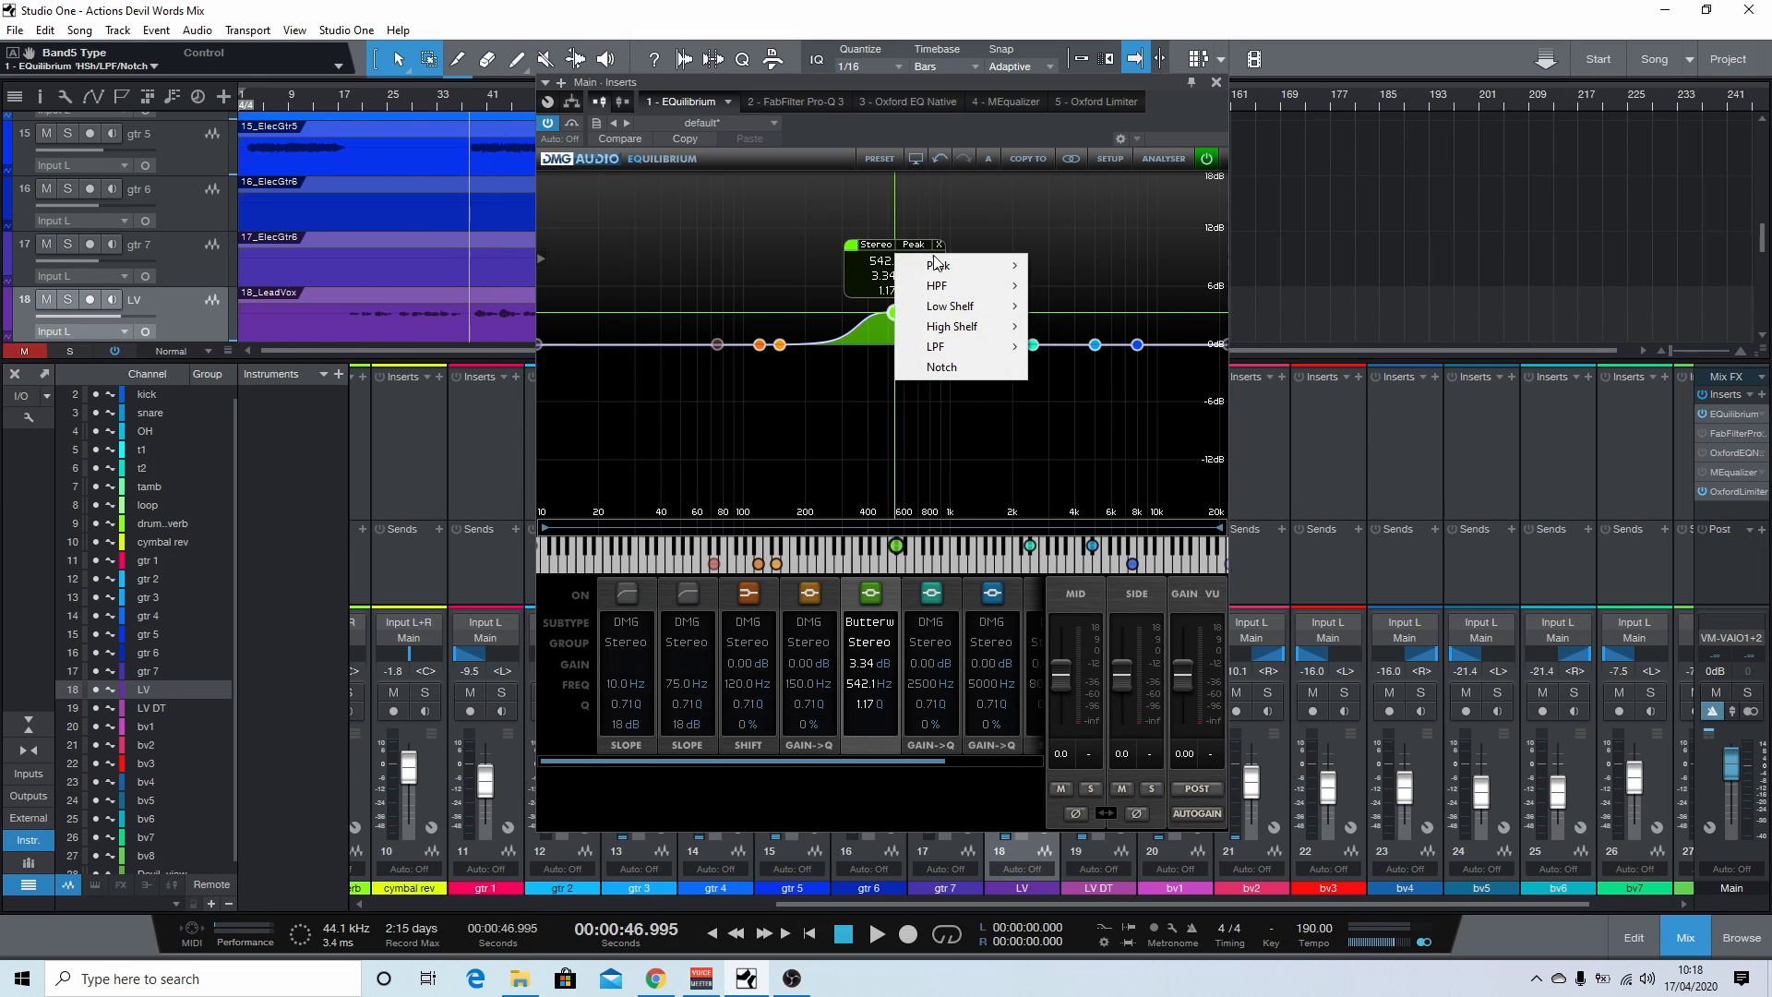
mouse_move(938, 266)
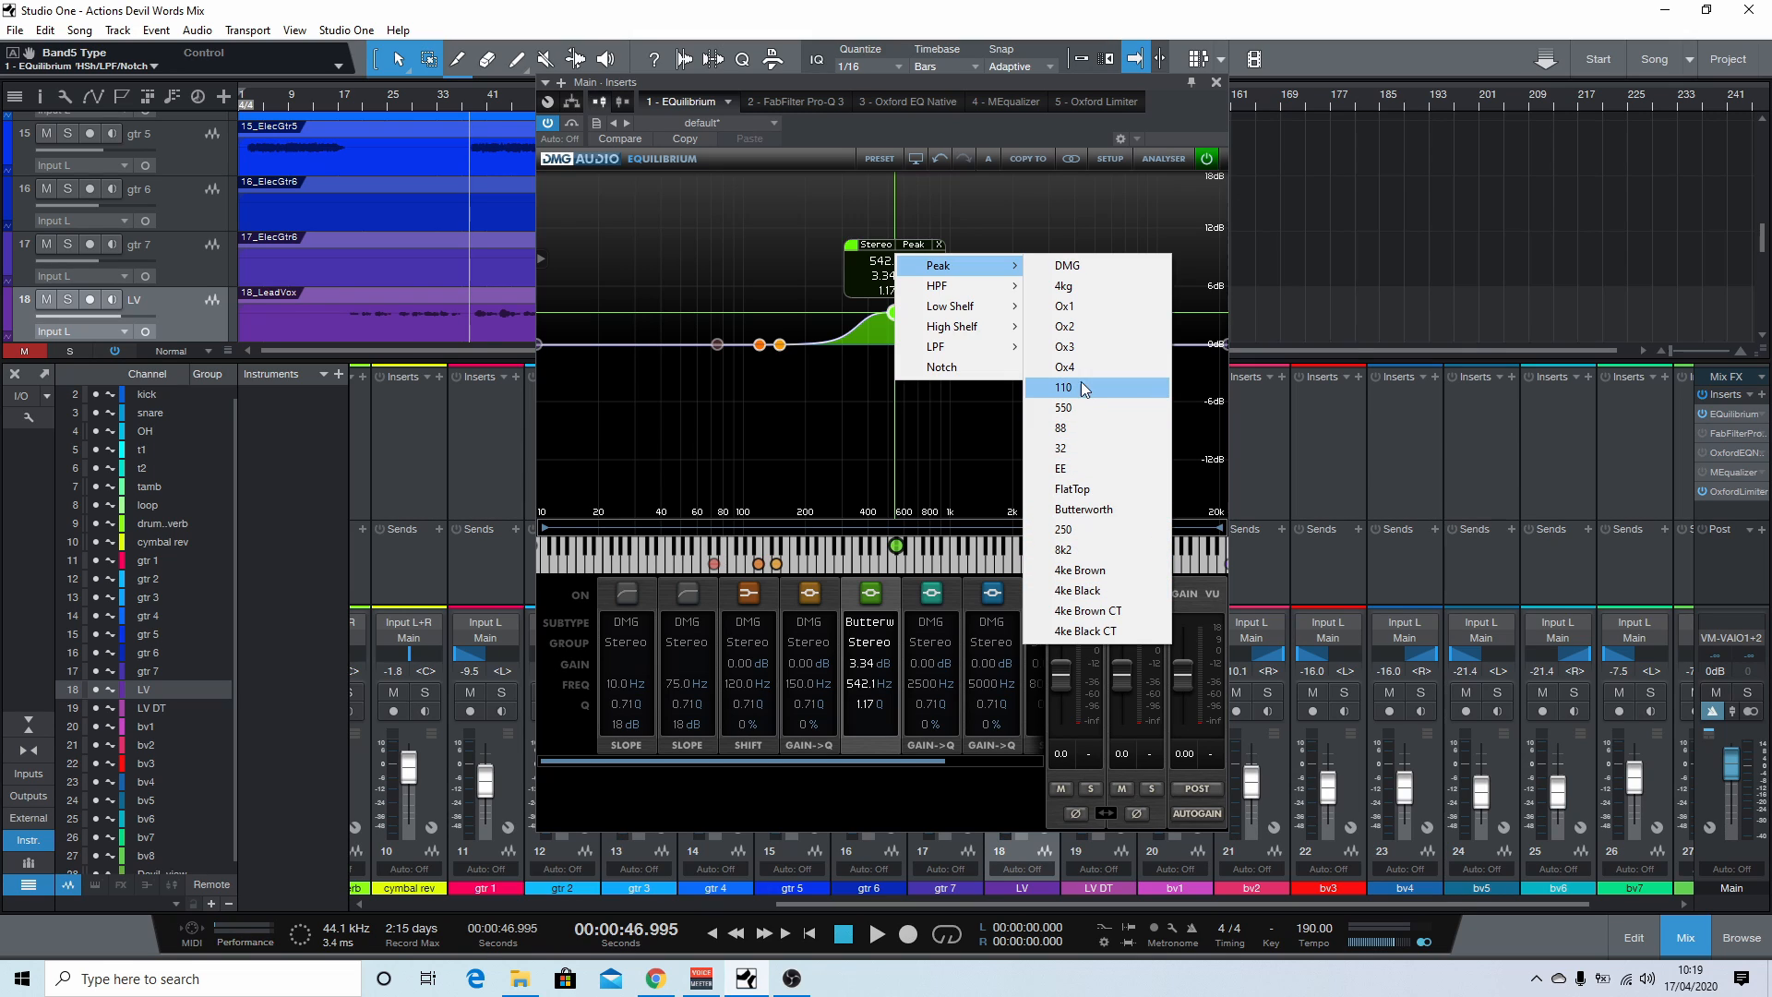
left_click(1068, 290)
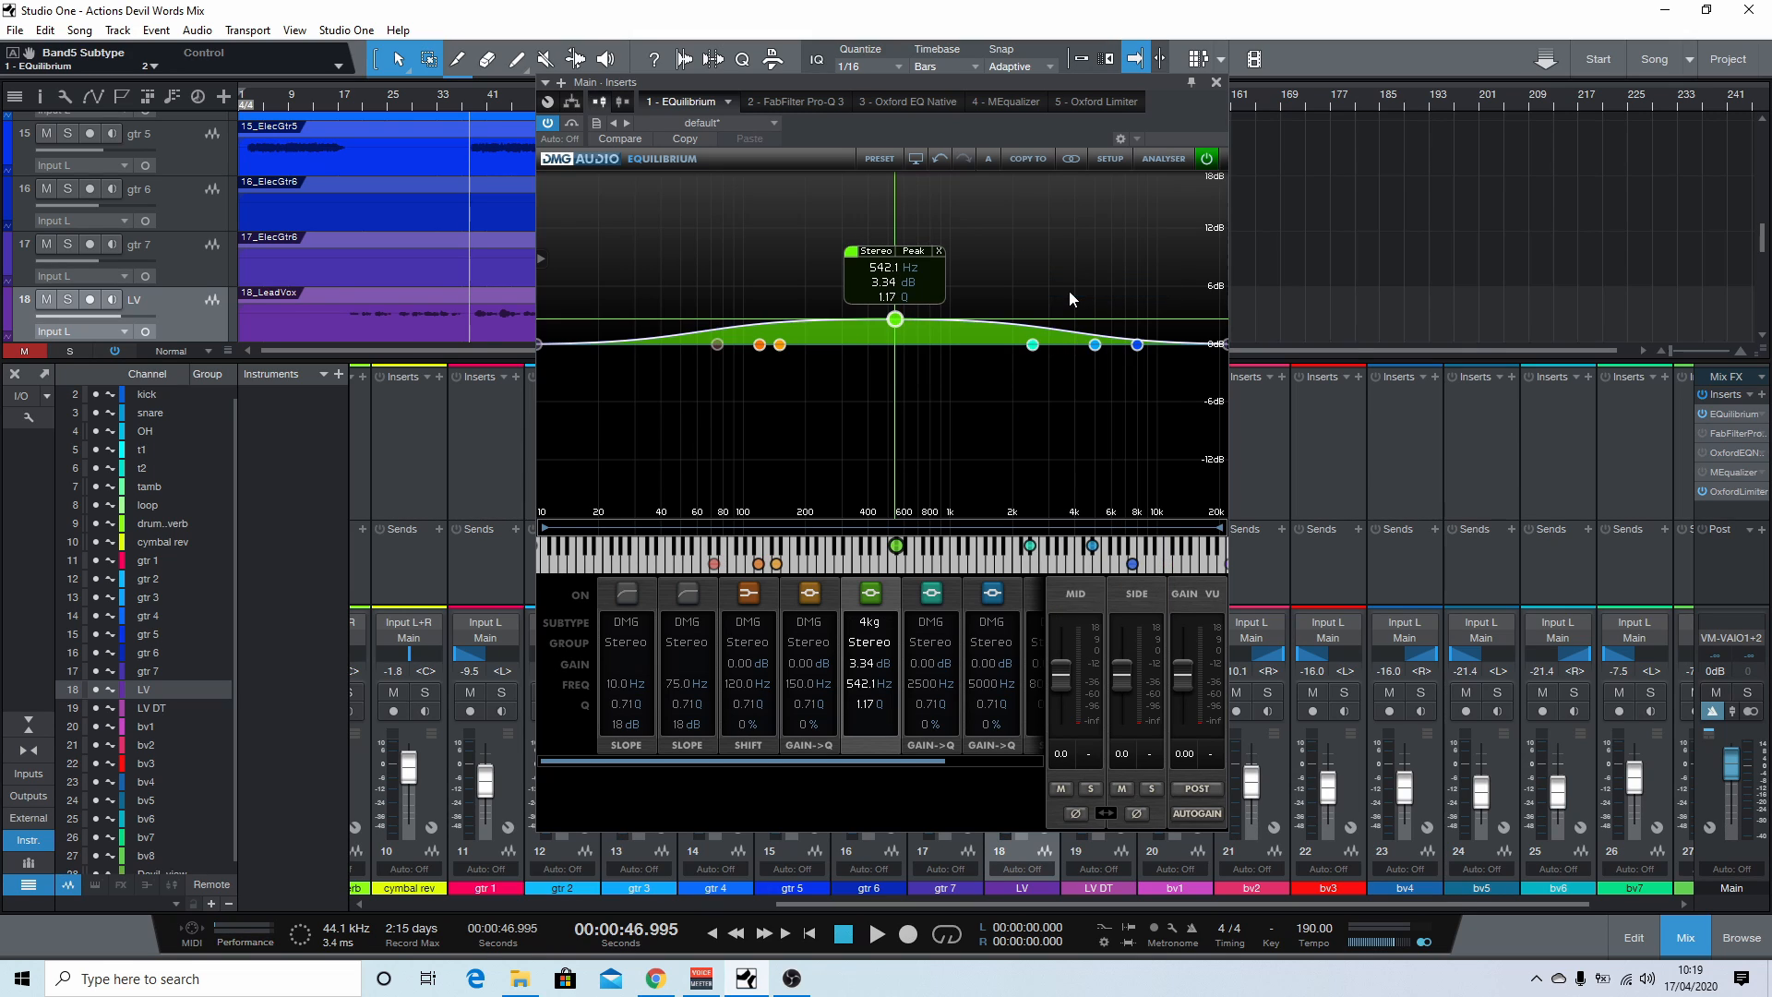
scroll(893, 316, "down", 3)
scroll(895, 317, "down", 4)
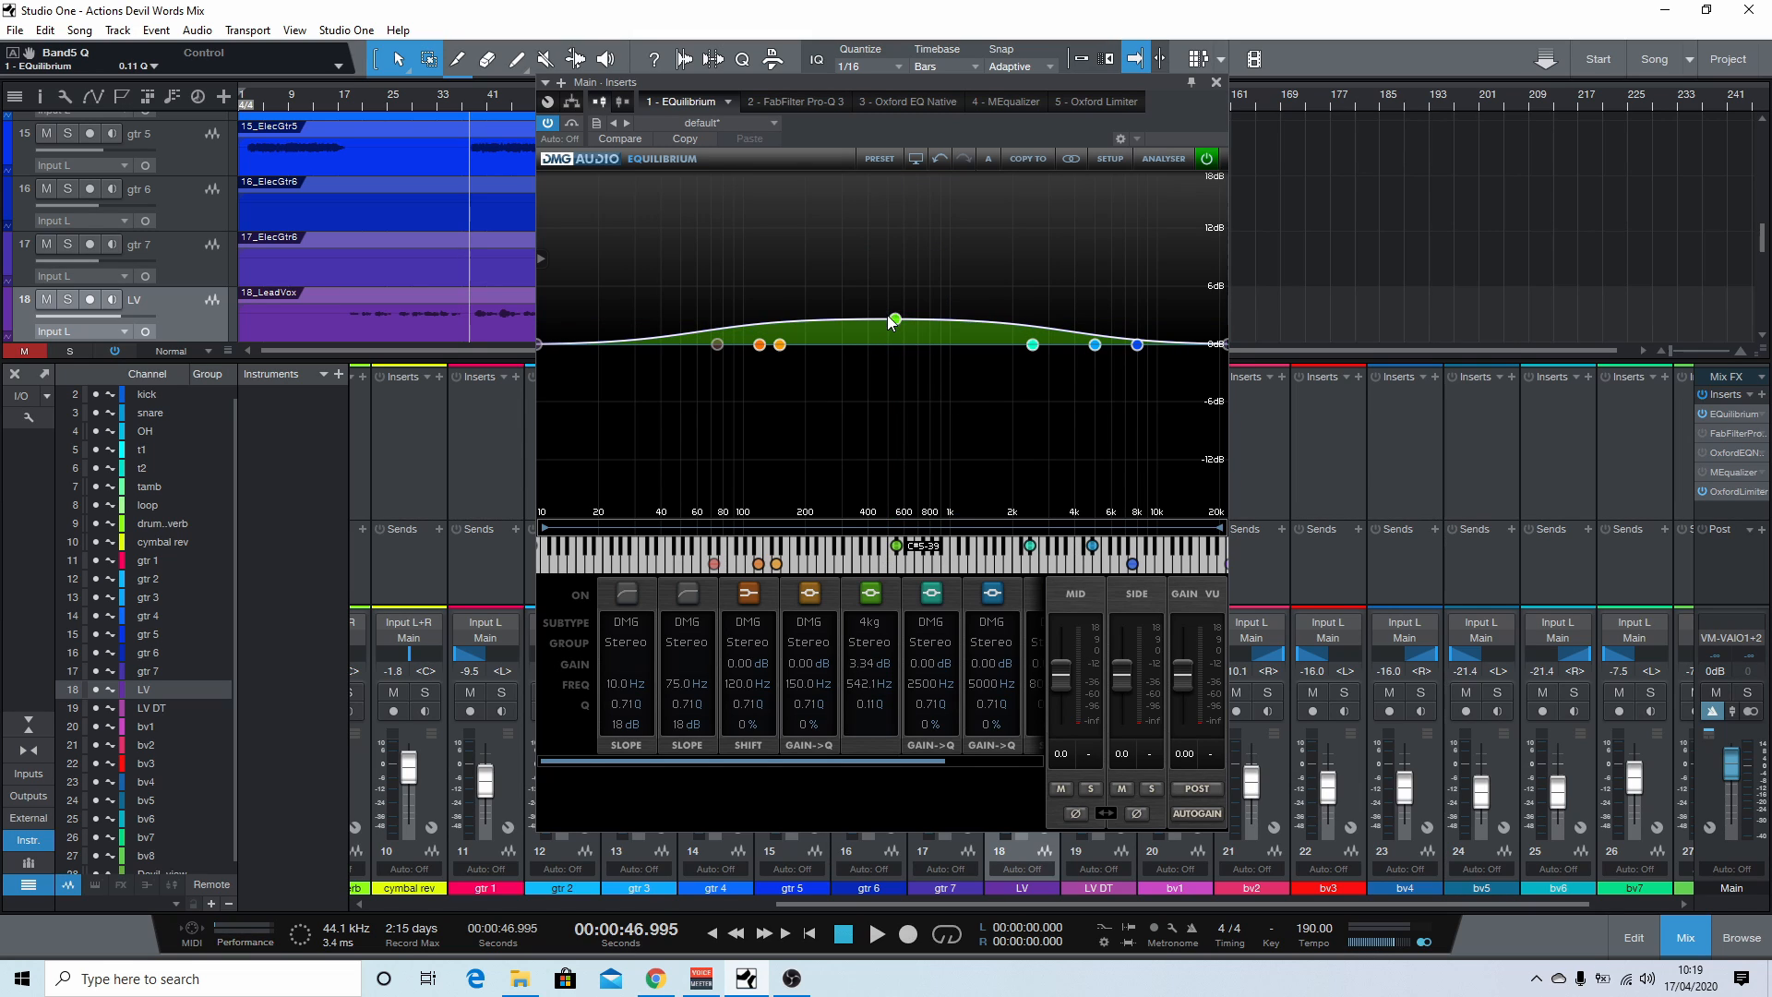
Step: Return band 5 to the DMG peak shape
mouse_move(892, 320)
left_click(914, 251)
mouse_move(928, 272)
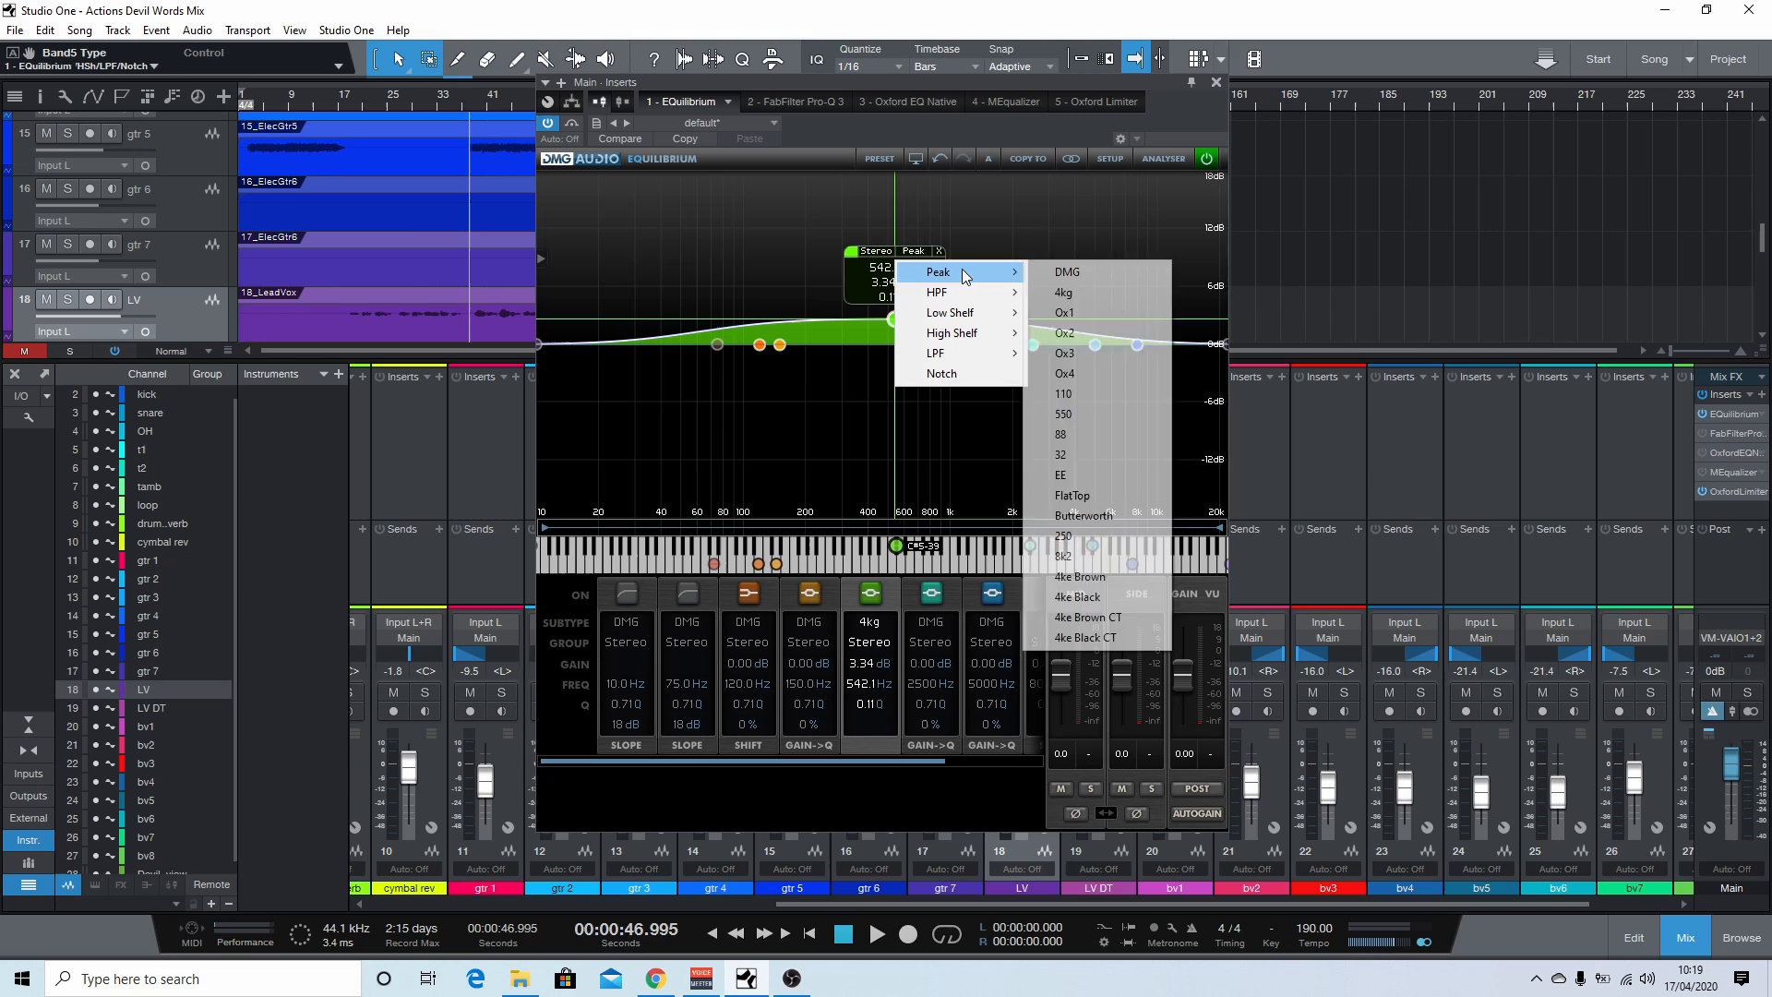
left_click(1078, 272)
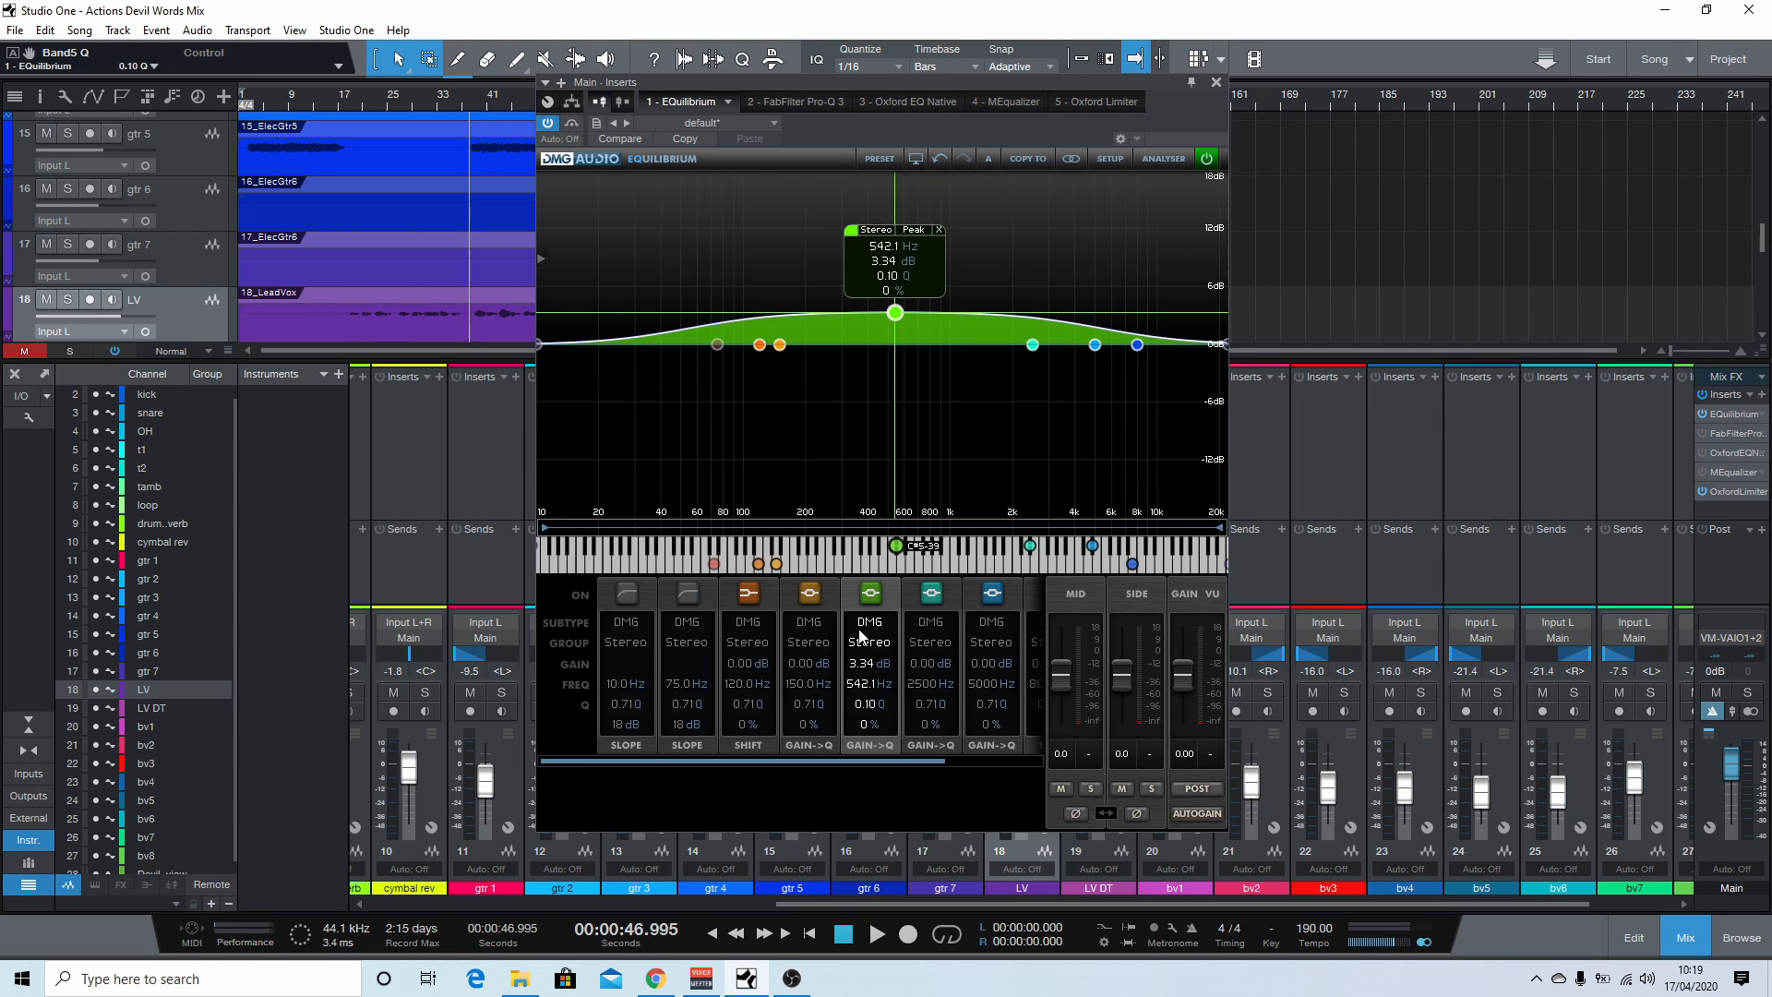
Step: Narrow band 5 to Q 18.60 and audition it during playback, moved to about 626 Hz with a 9.3 dB boost
left_click_drag(896, 282, 915, 7)
left_click_drag(894, 312, 946, 325)
scroll(946, 325, "down", 5)
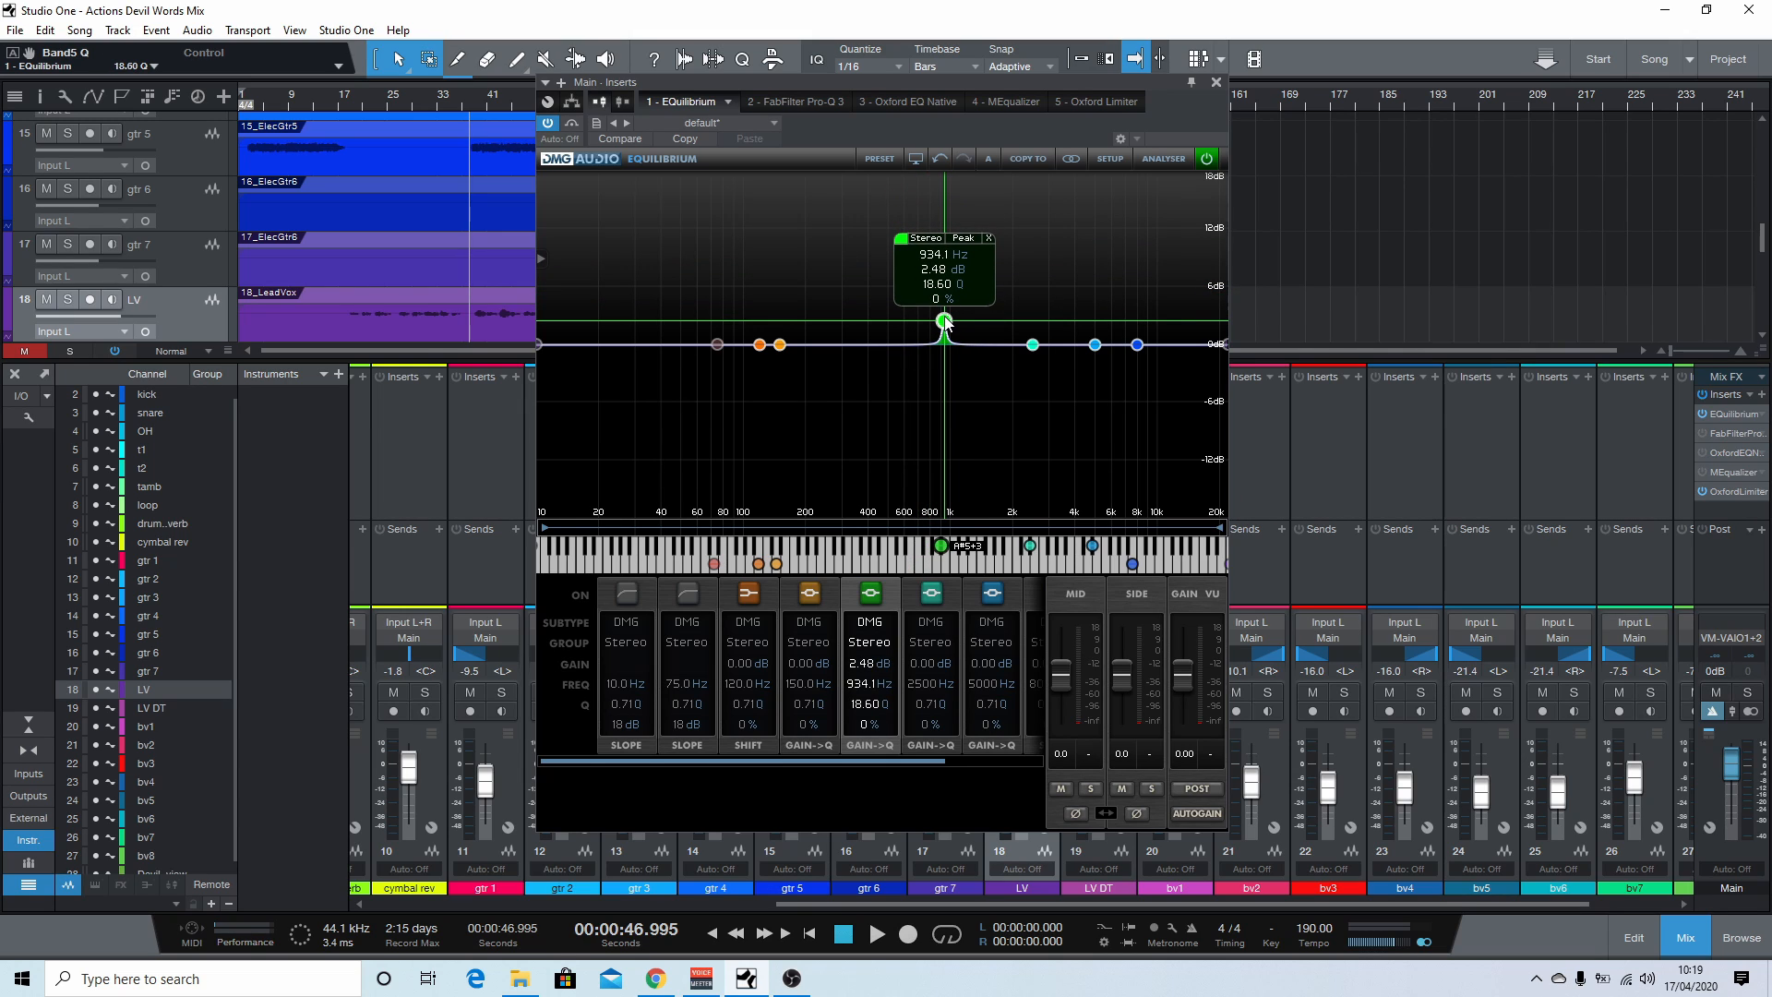
left_click_drag(946, 323, 914, 258)
key("space")
key("space")
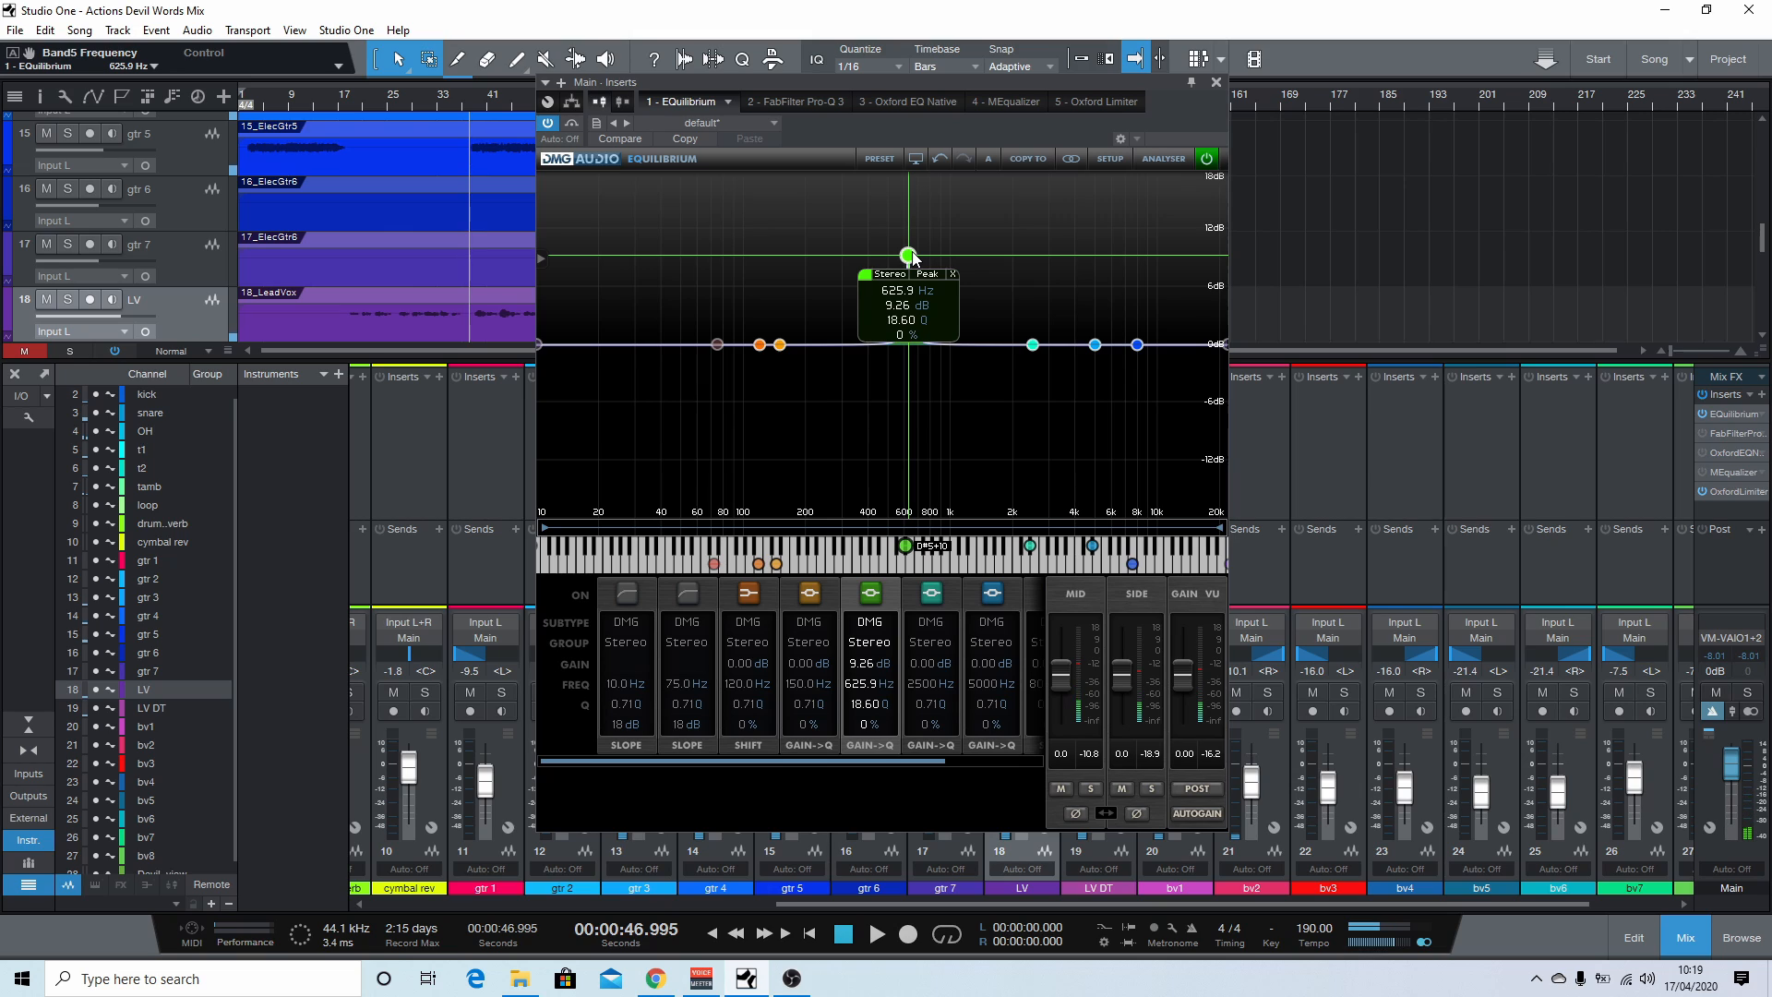
Step: Switch off band 5 and use the piano keyboard strip to move band 4 to 349.2 Hz
scroll(909, 255, "down", 3)
scroll(907, 255, "up", 3)
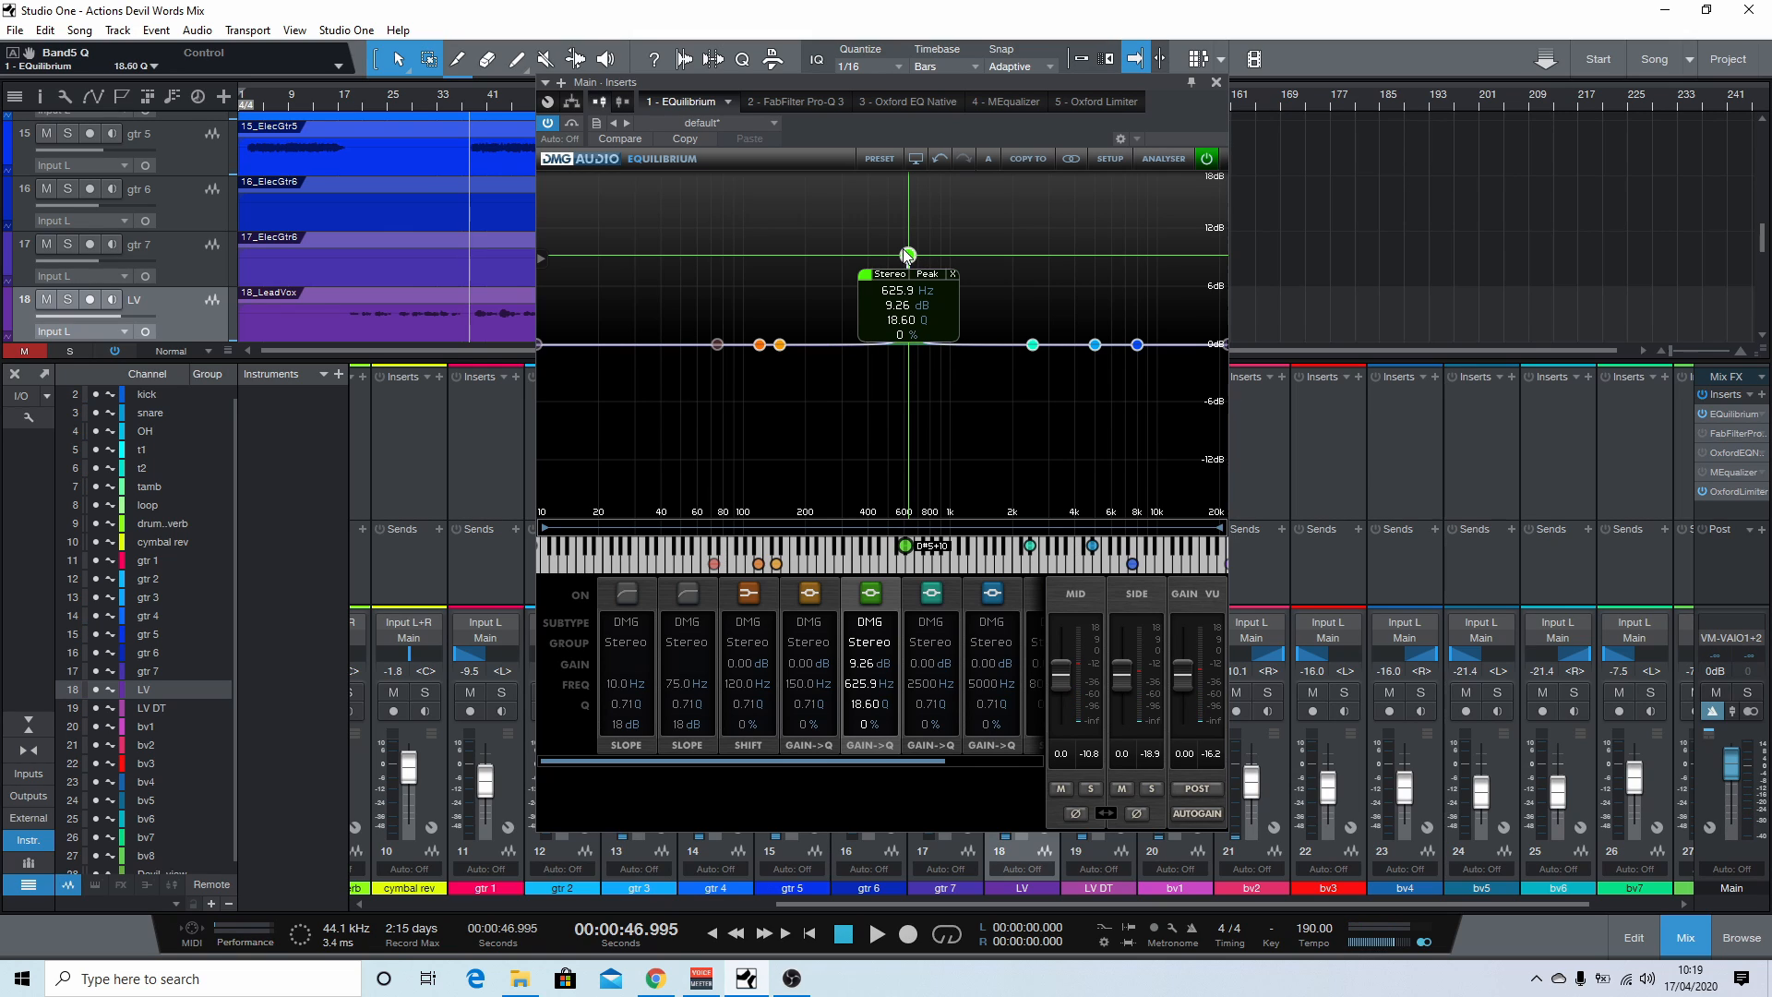
left_click(870, 593)
left_click_drag(775, 563, 822, 561)
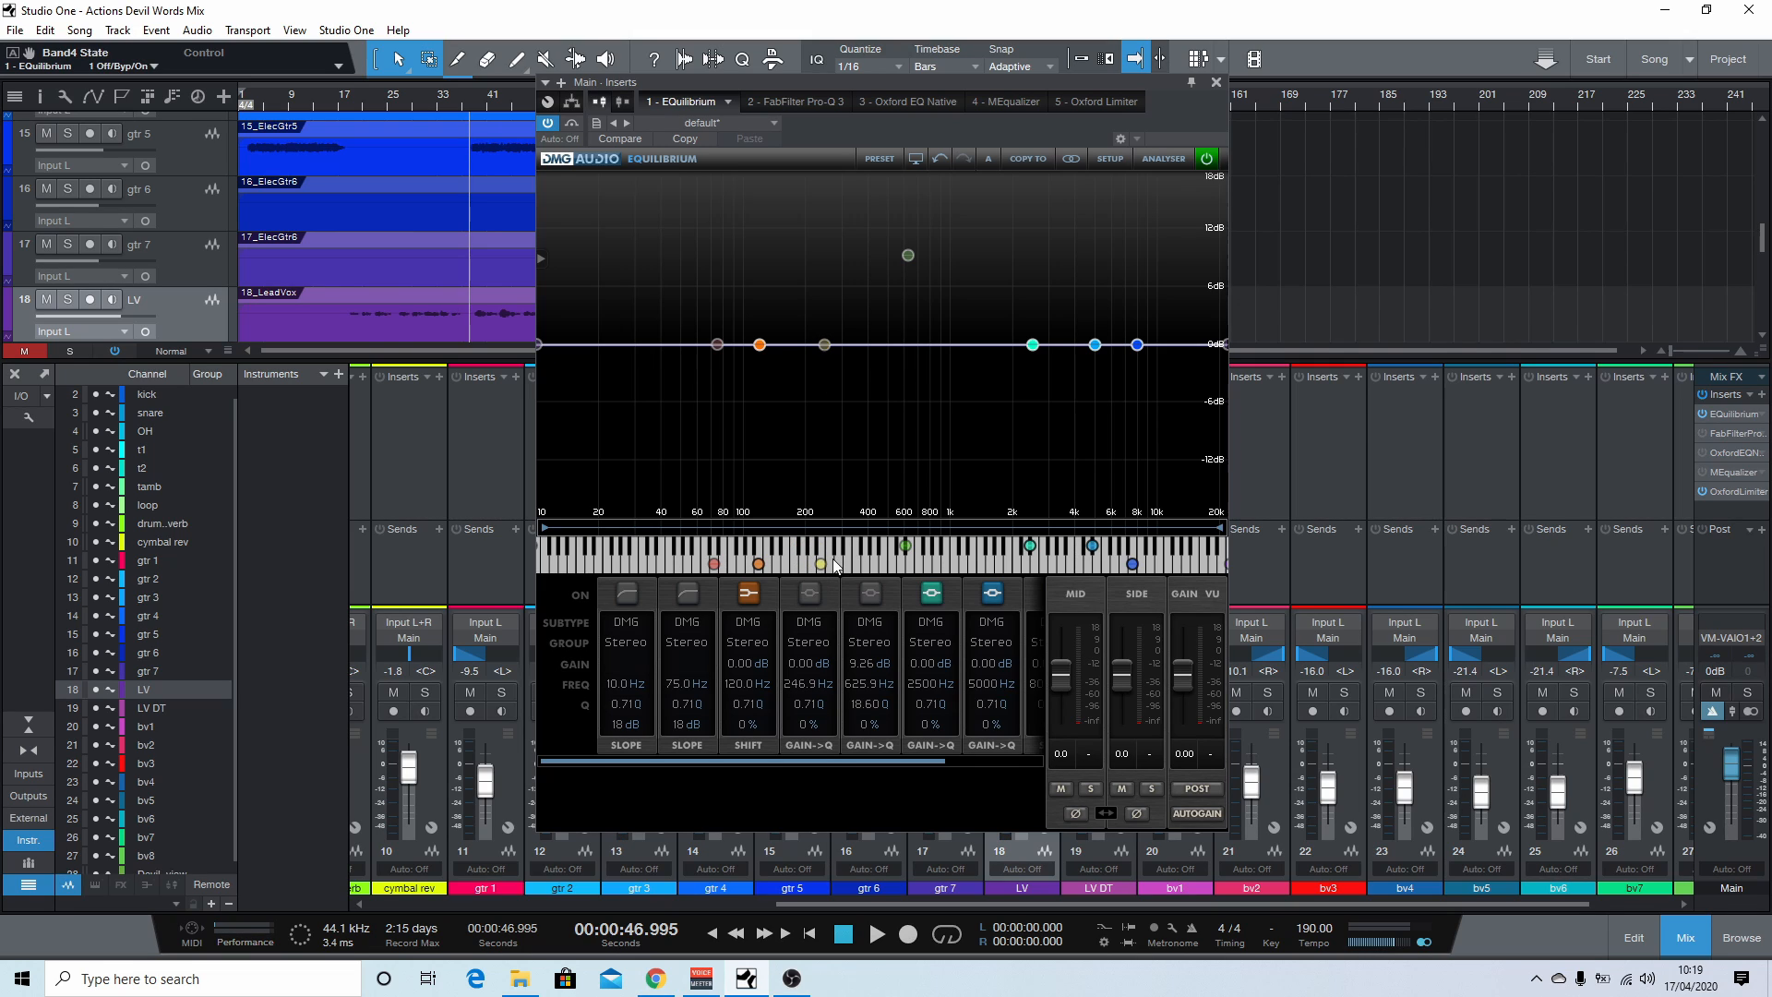
mouse_move(821, 567)
left_mouse_down()
mouse_move(793, 550)
mouse_move(854, 555)
left_mouse_up()
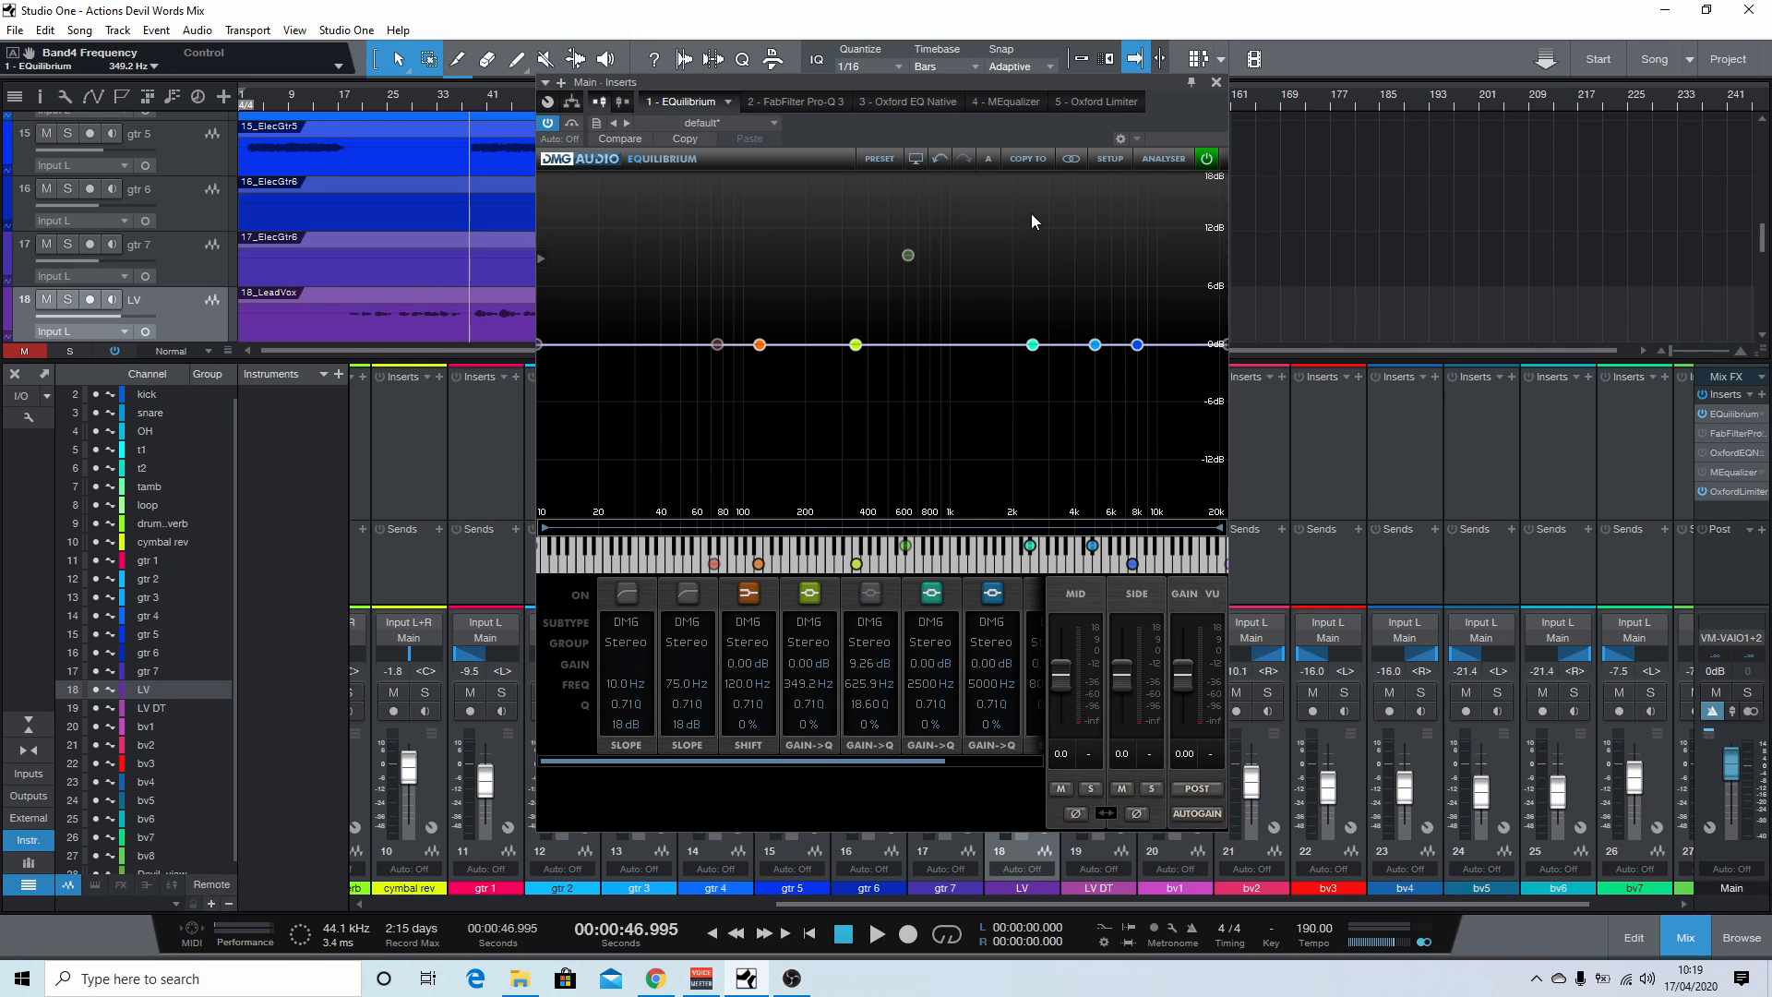
Step: Open EQuilibrium's DSP setup and set the processing mode to FIR
left_click(1107, 158)
left_click(705, 274)
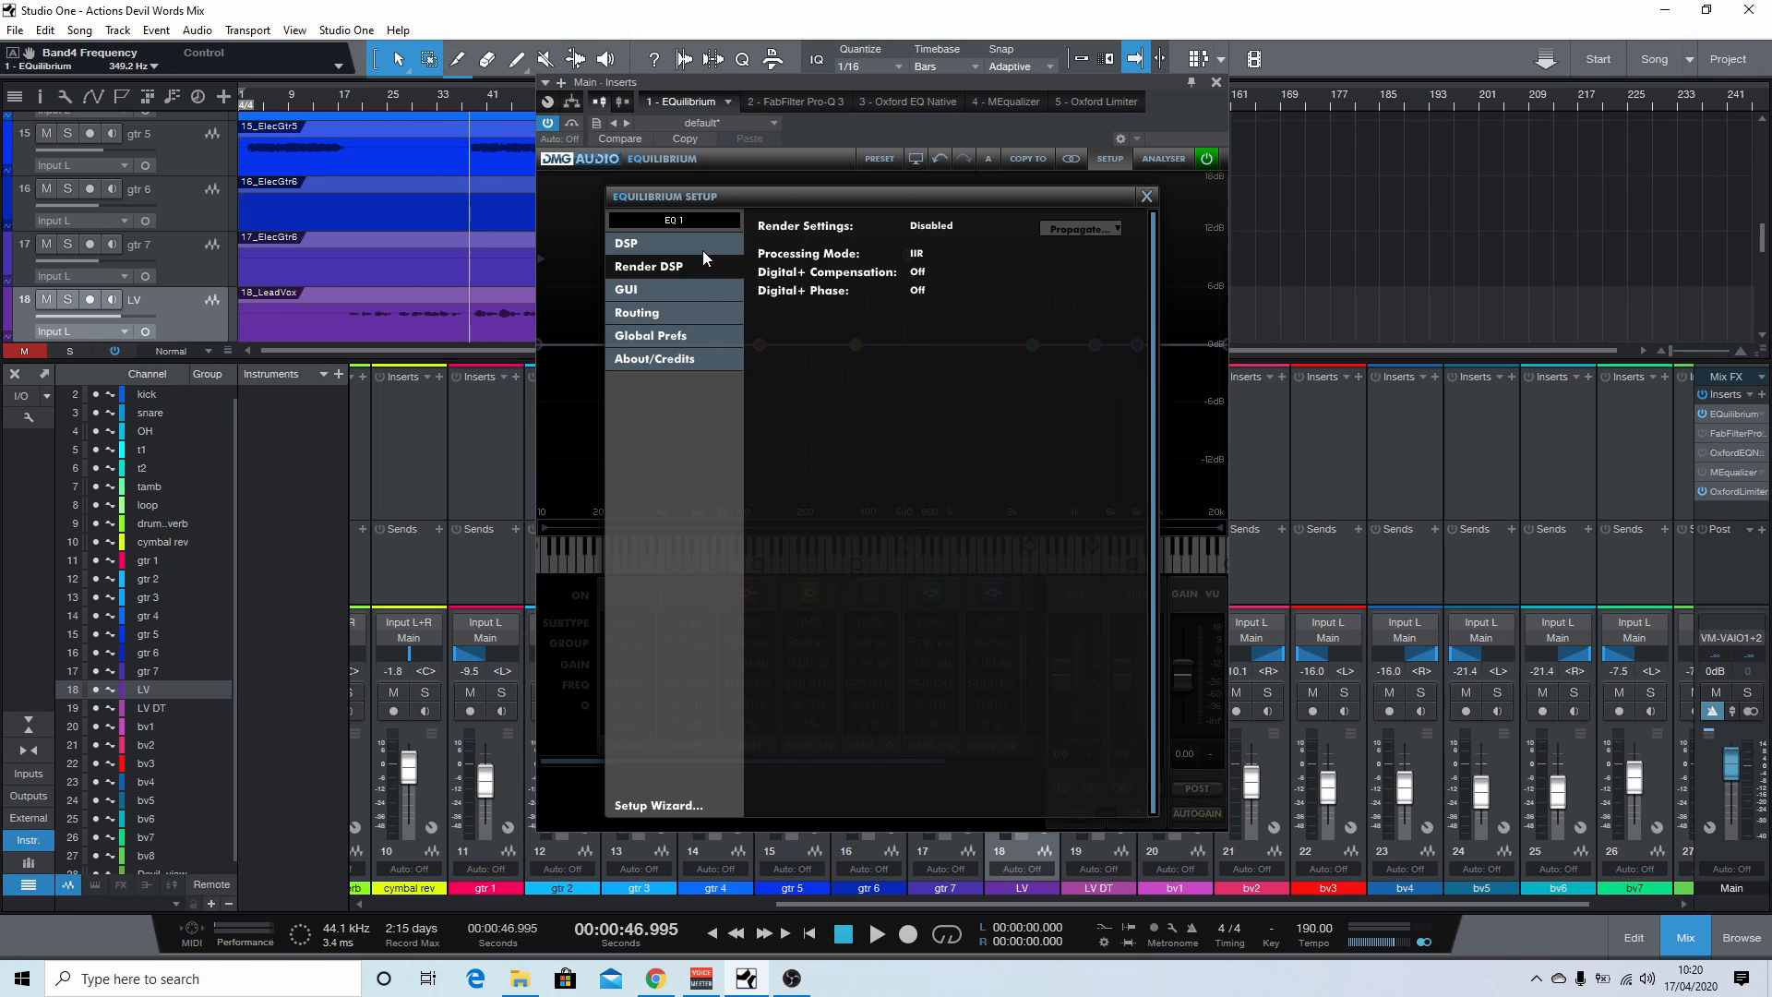
left_click(703, 245)
left_click(920, 255)
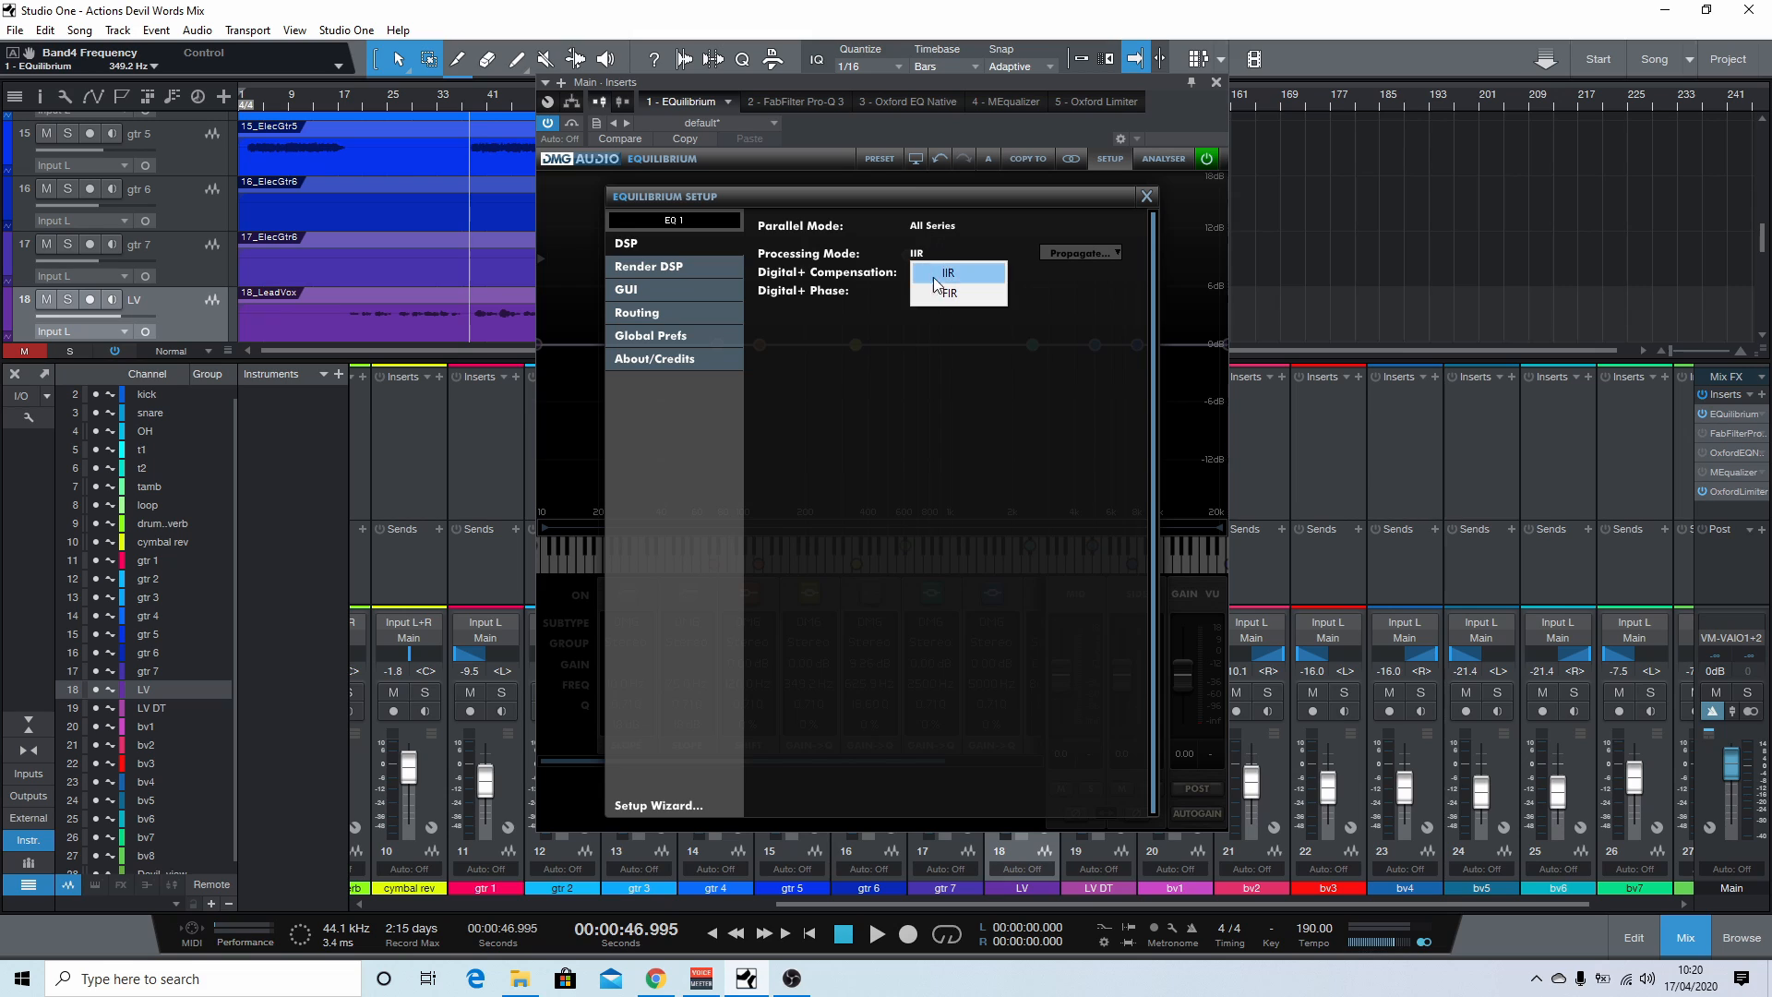
left_click(950, 292)
Step: Examine the available phase, parallel mode and processing mode choices in the DSP setup
left_click(927, 271)
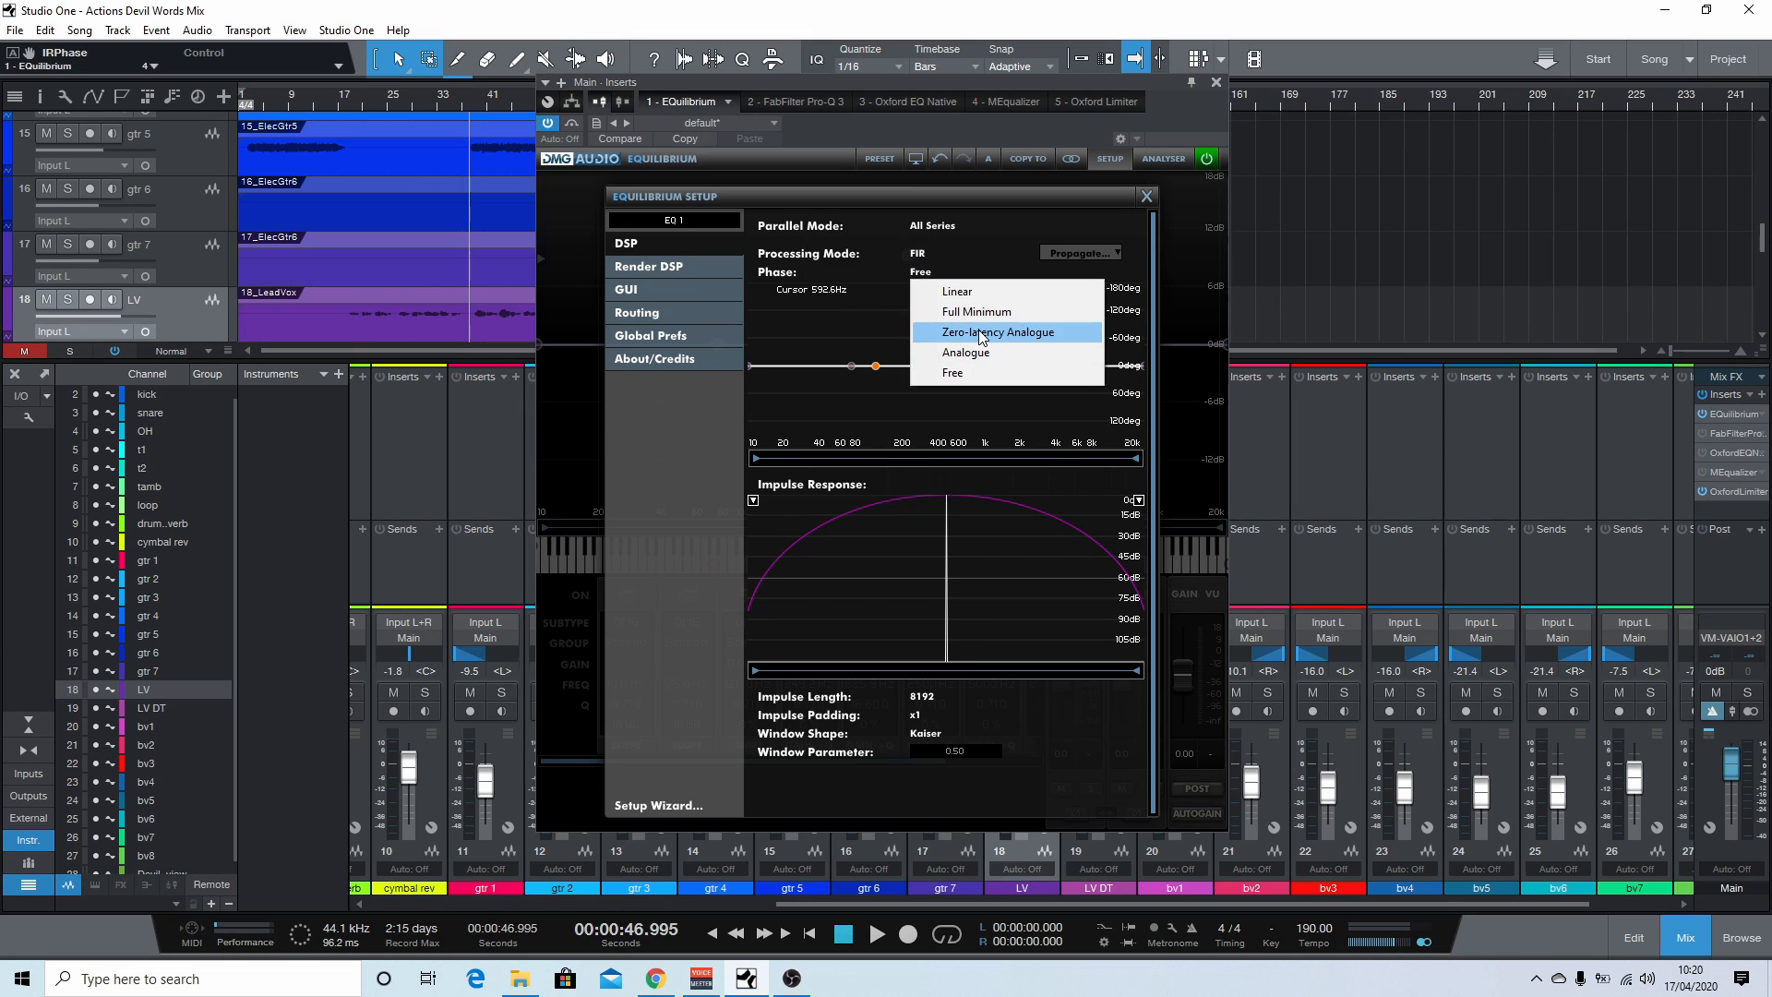
left_click(982, 332)
left_click(939, 257)
left_click(958, 231)
left_click(872, 235)
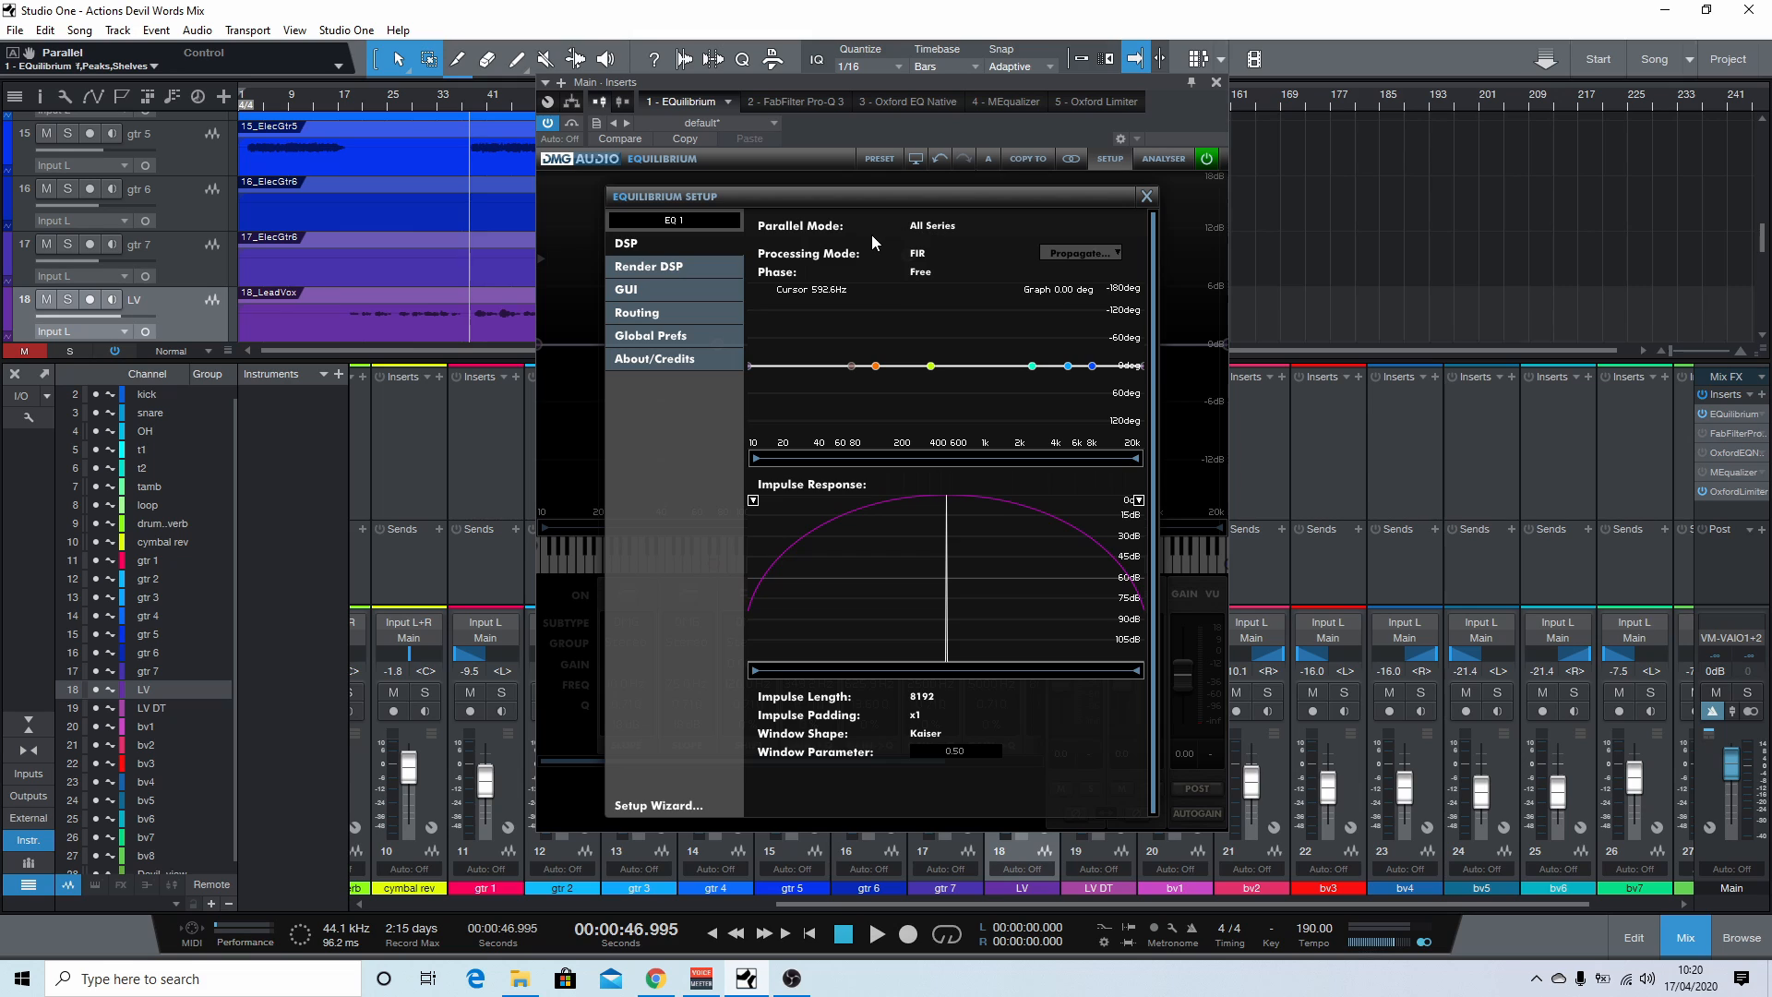
left_click(924, 257)
left_click(949, 292)
left_click(921, 271)
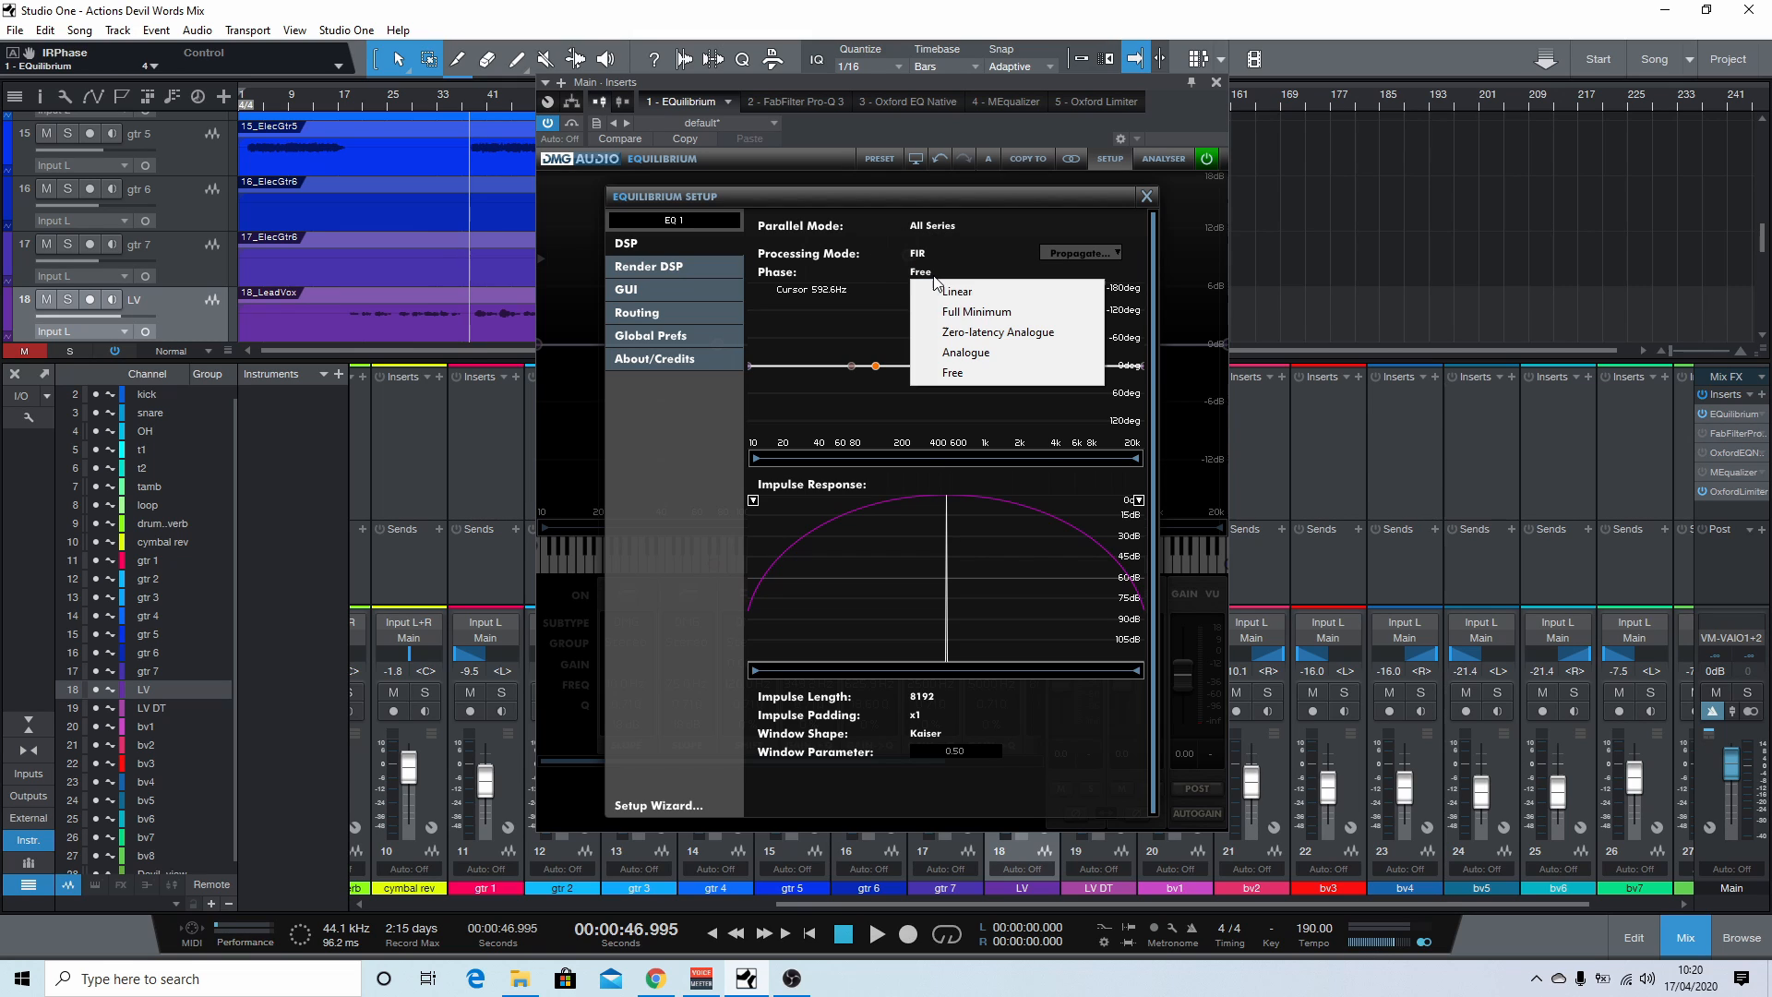
left_click(958, 242)
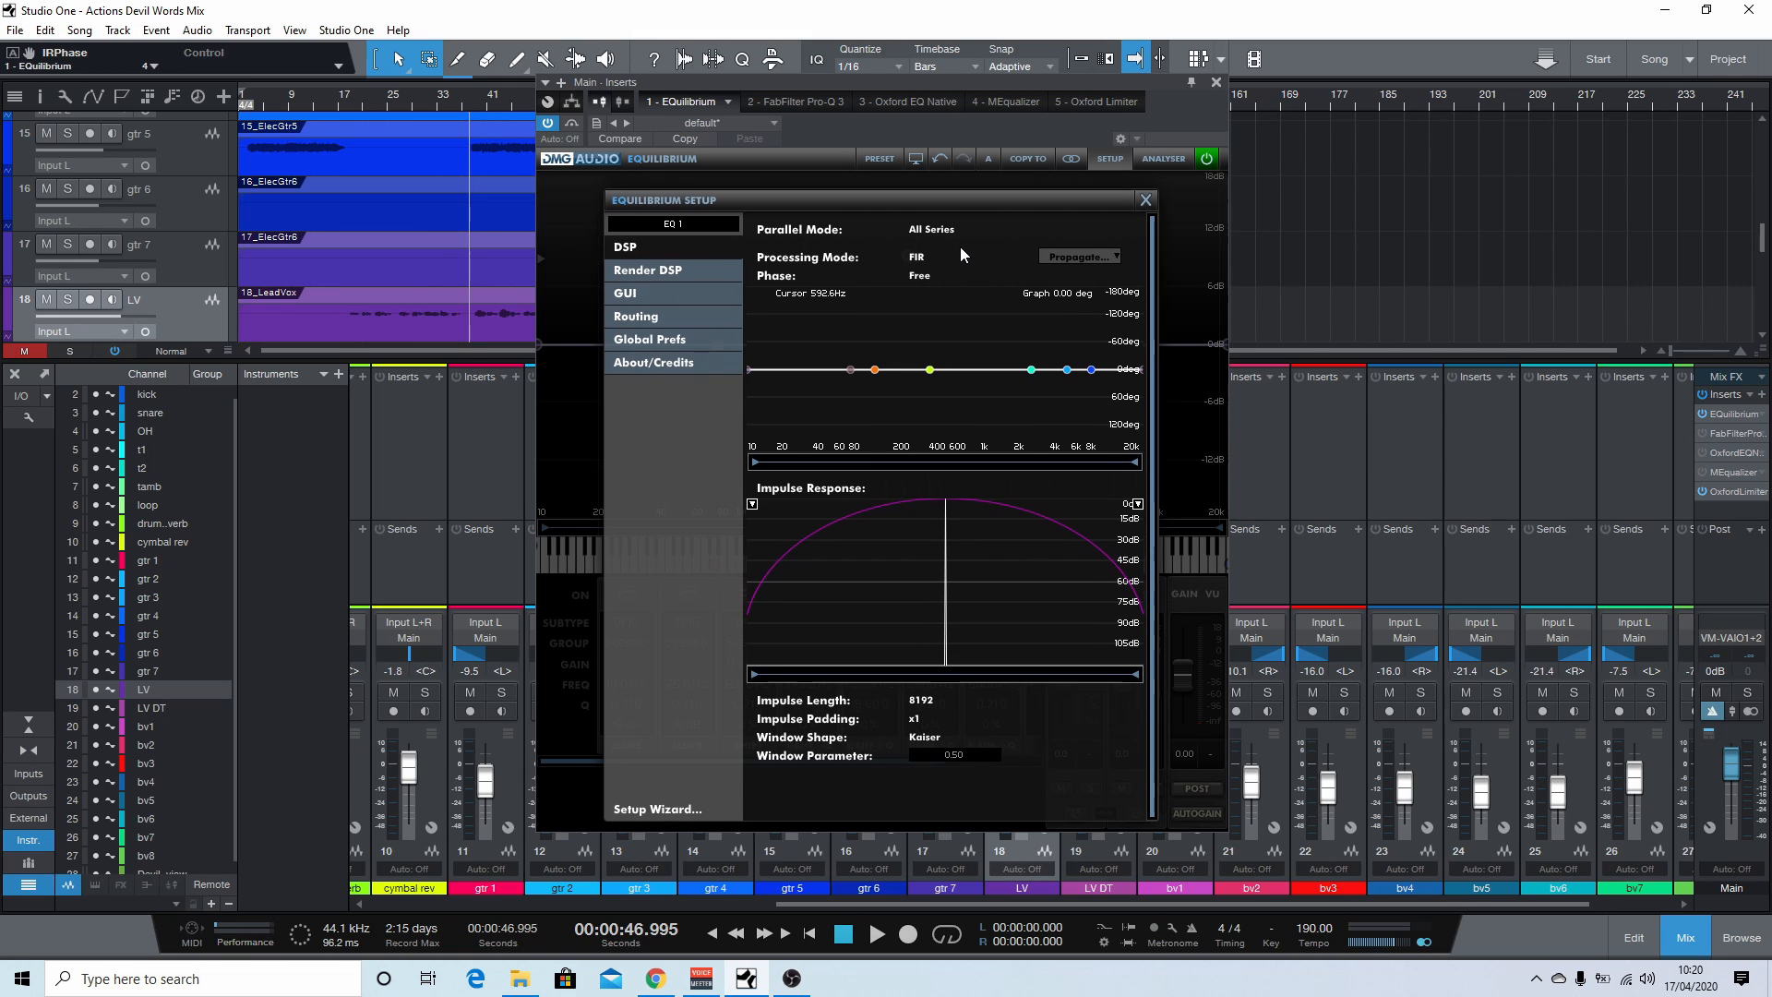
left_click(917, 259)
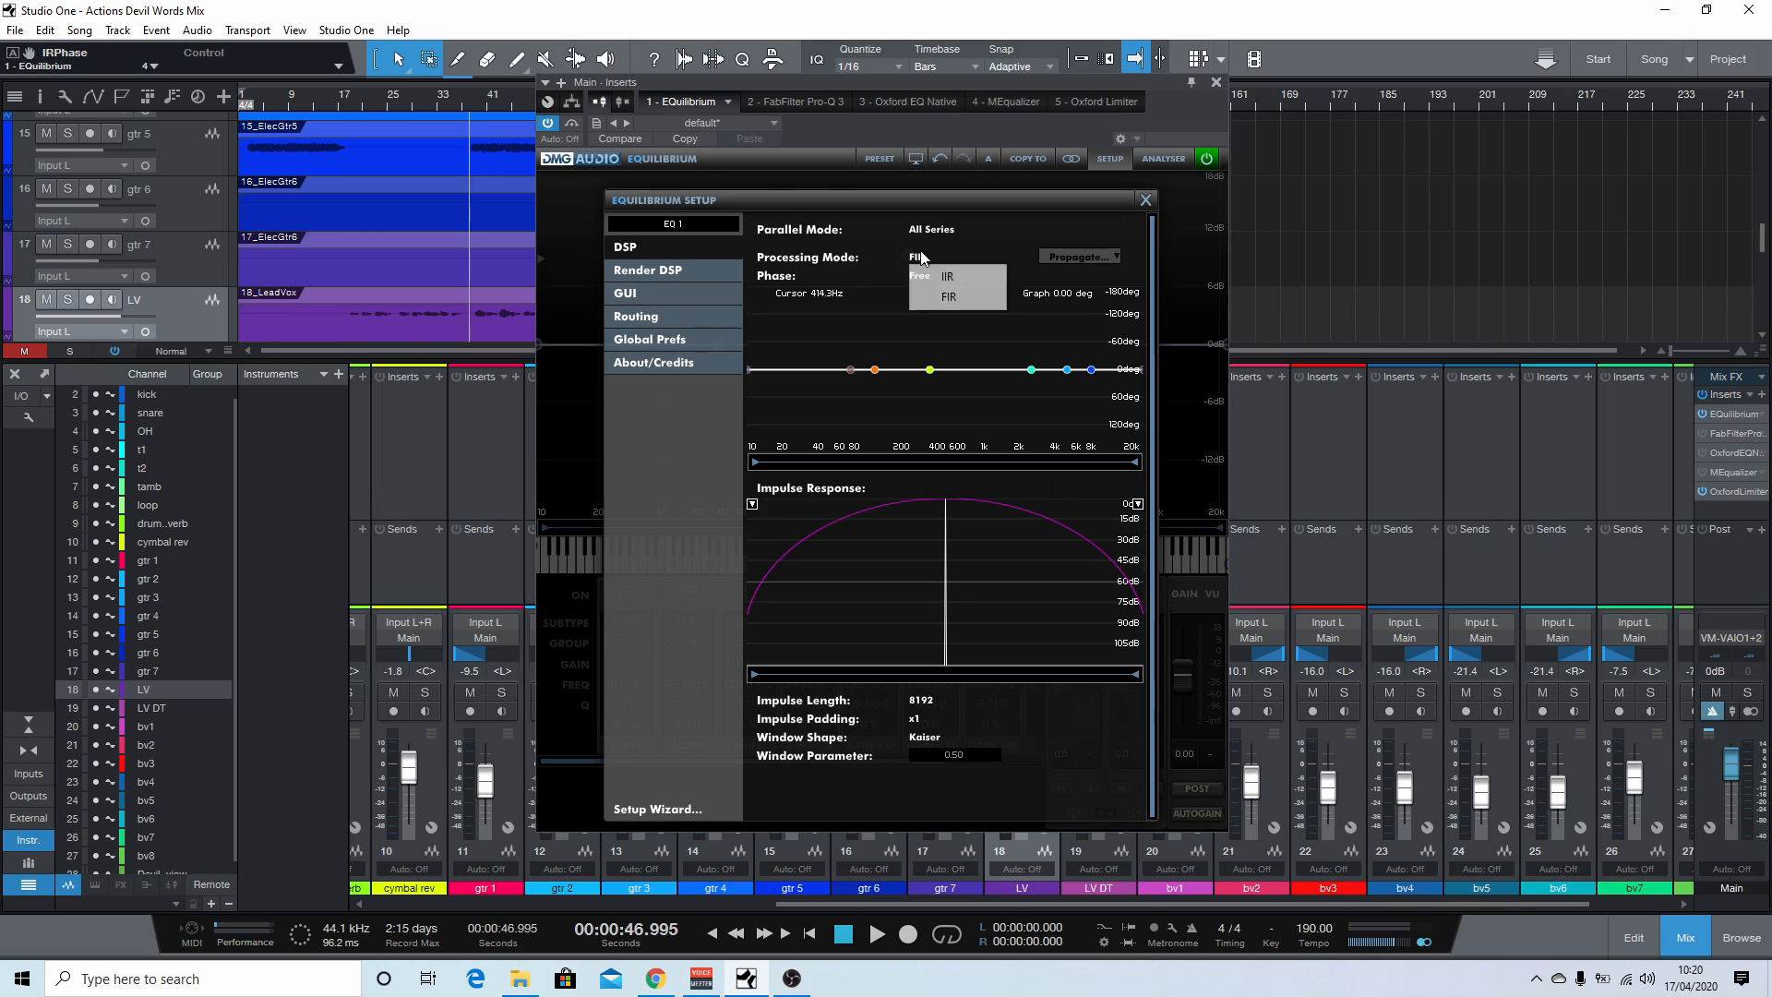
left_click(947, 276)
Step: Enable the separate render settings in the Render DSP setup and set their processing mode to FIR
left_click(700, 271)
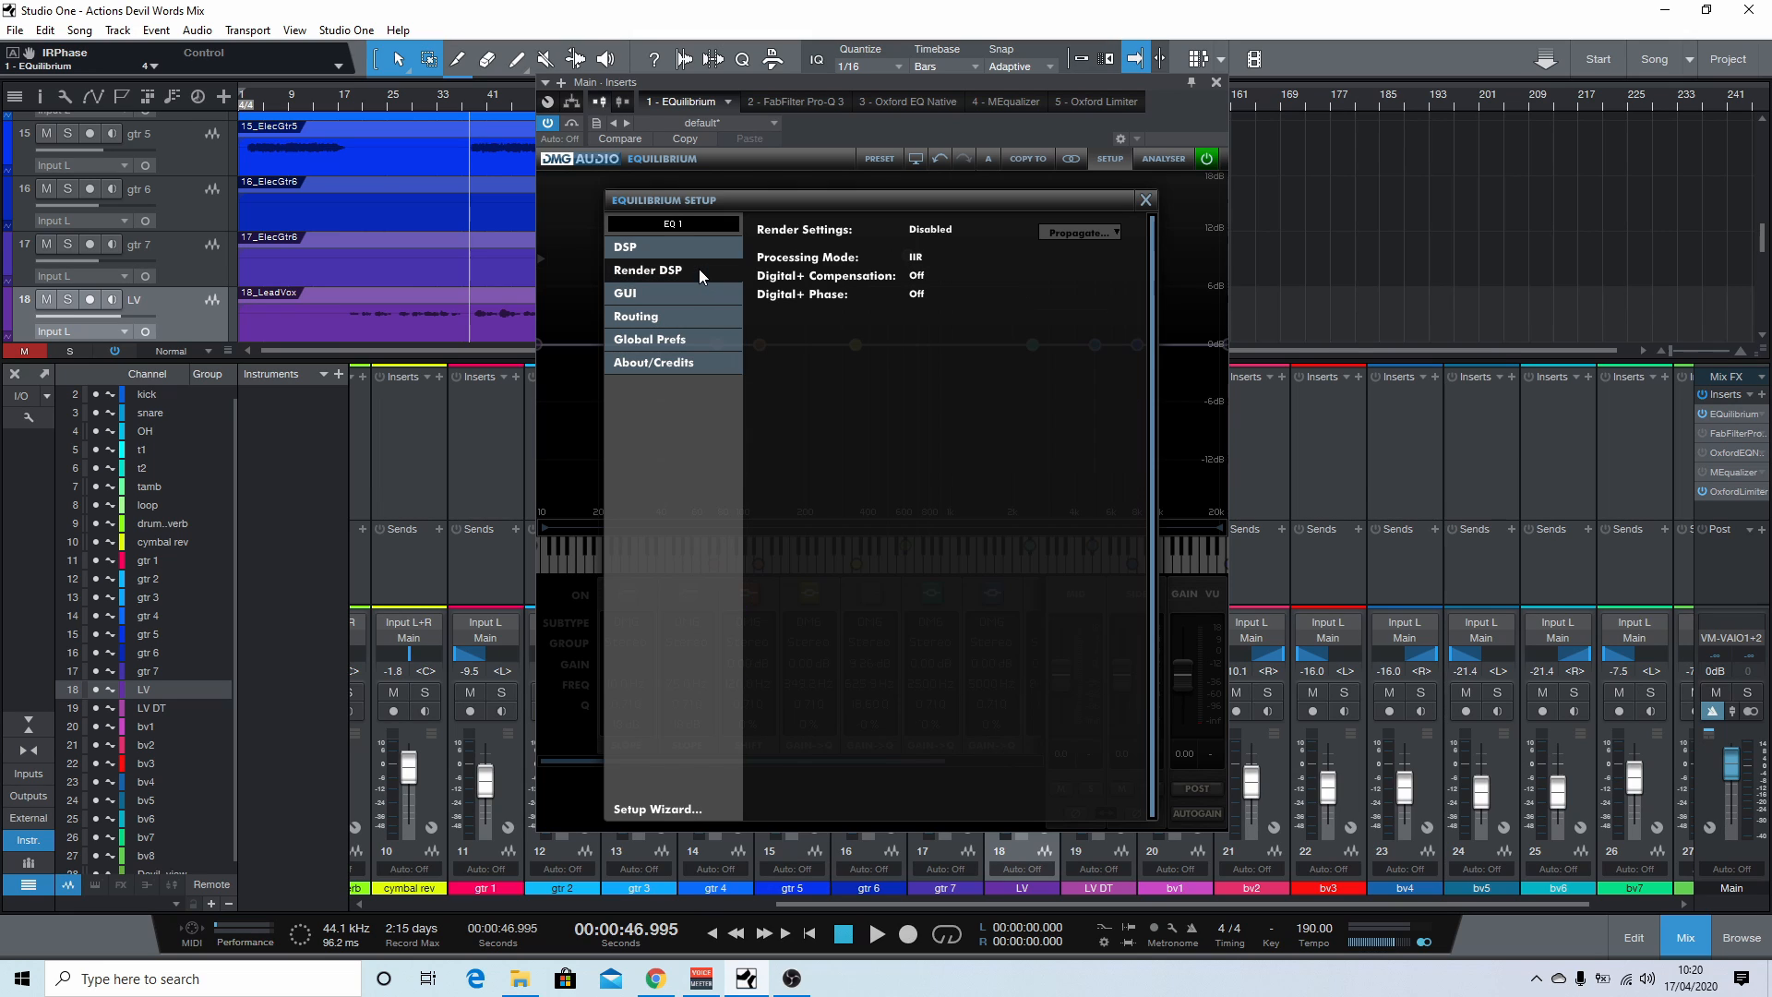
left_click(943, 233)
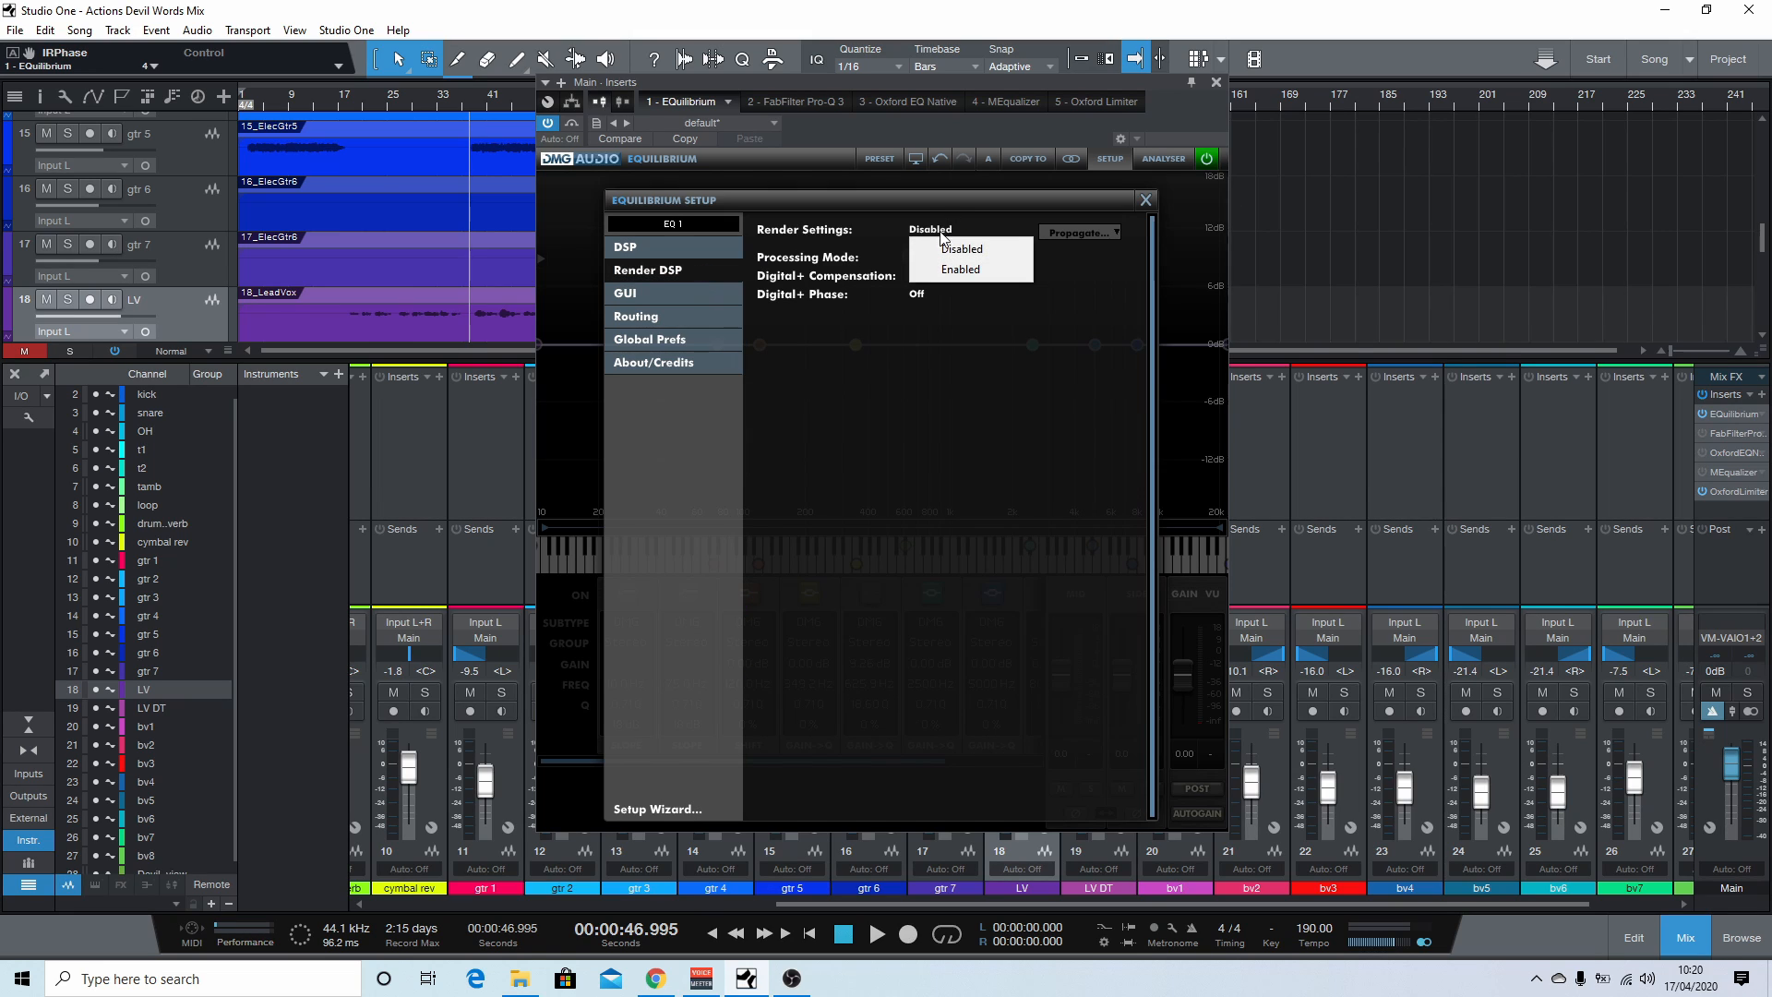
left_click(959, 269)
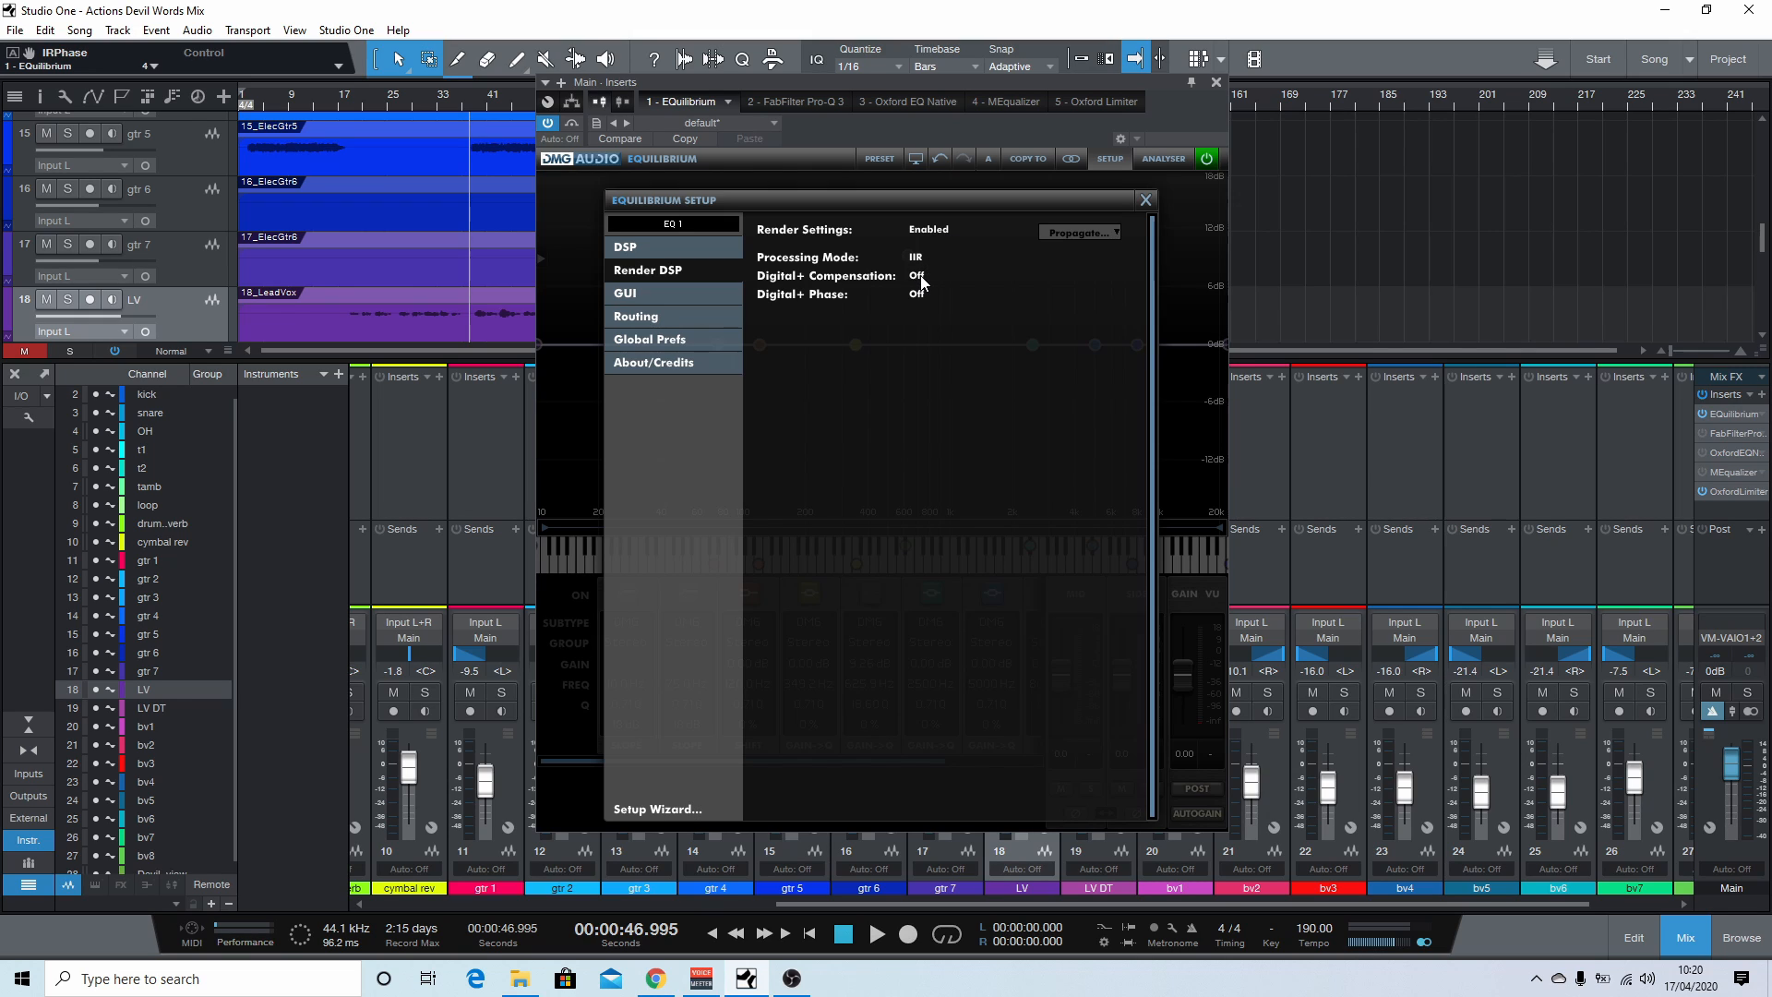
left_click(918, 258)
left_click(950, 293)
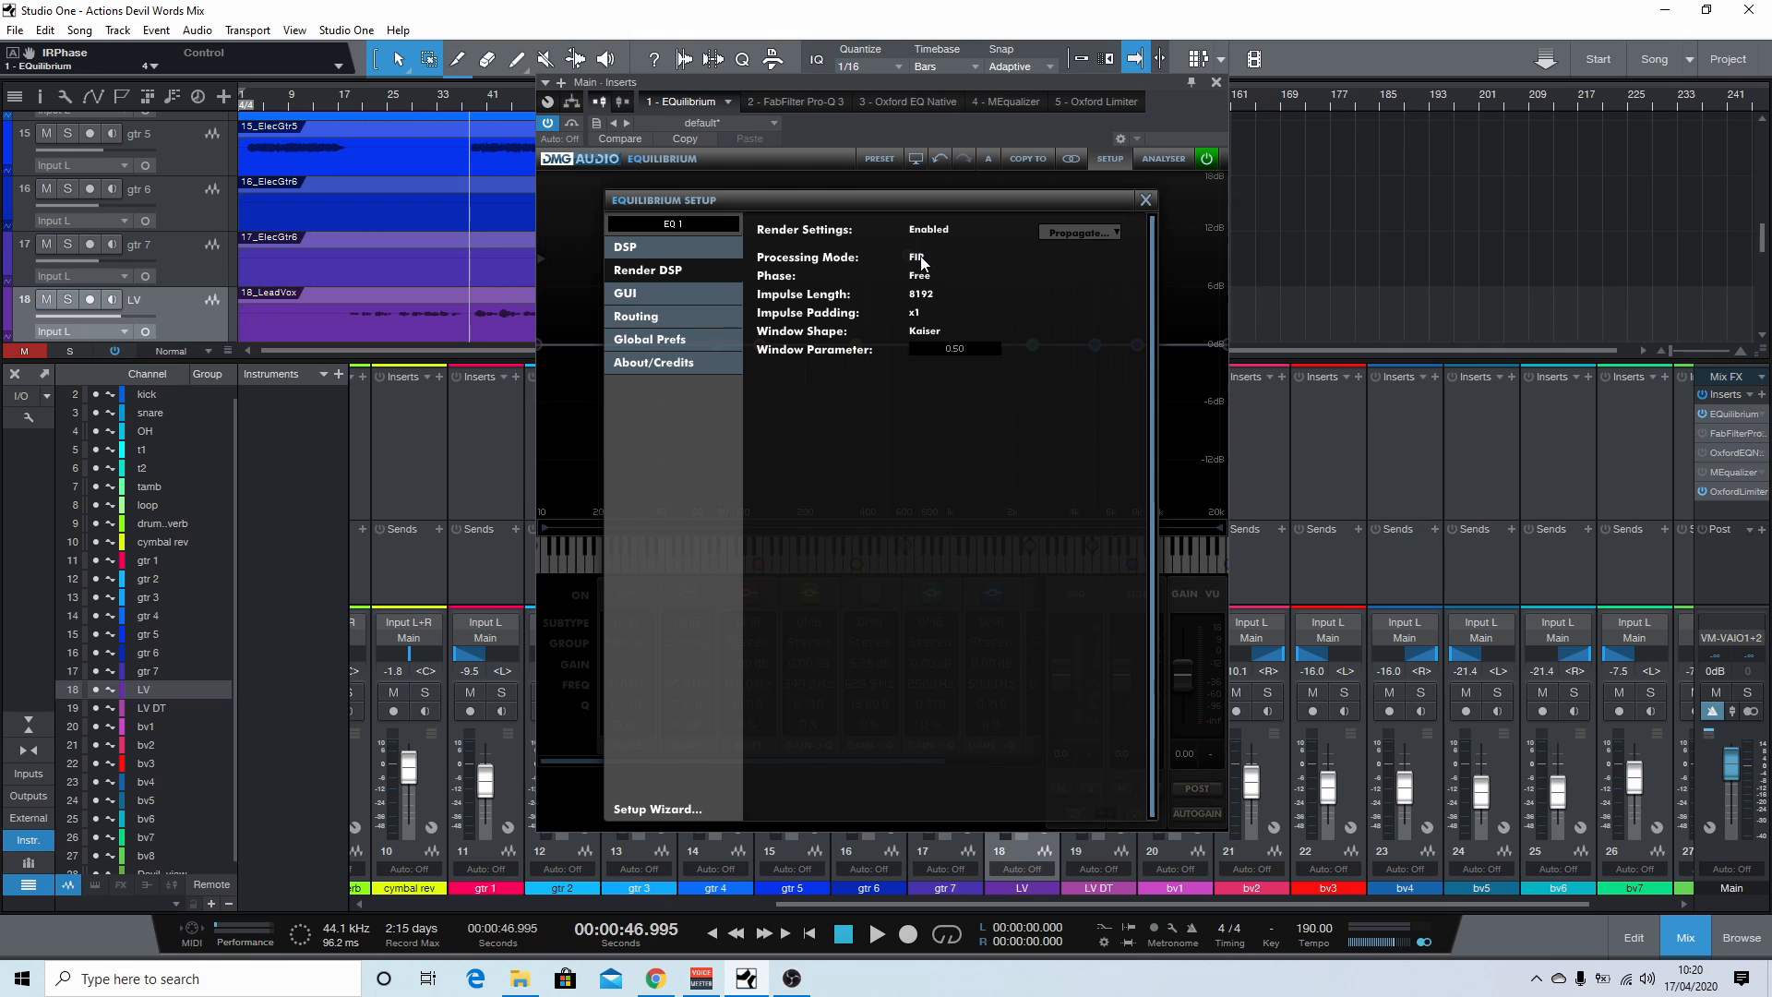
Step: Set the render impulse length to 262144 and look at the impulse padding choices
left_click(927, 294)
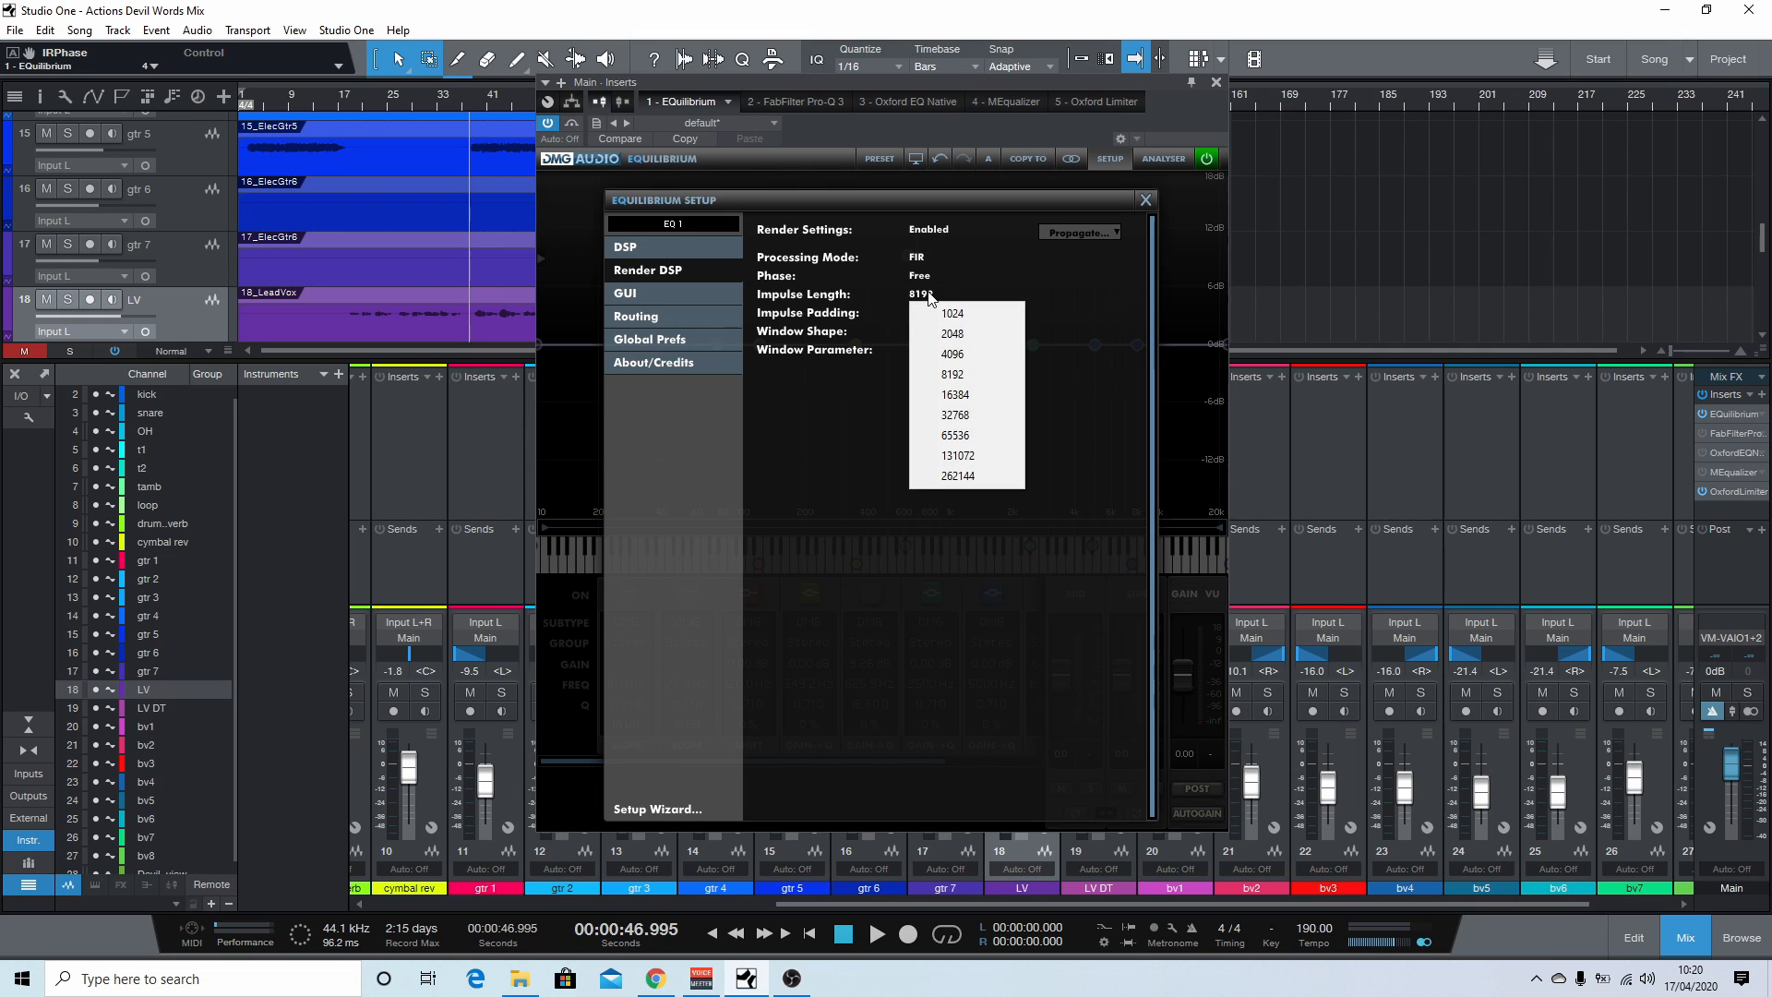
left_click(982, 475)
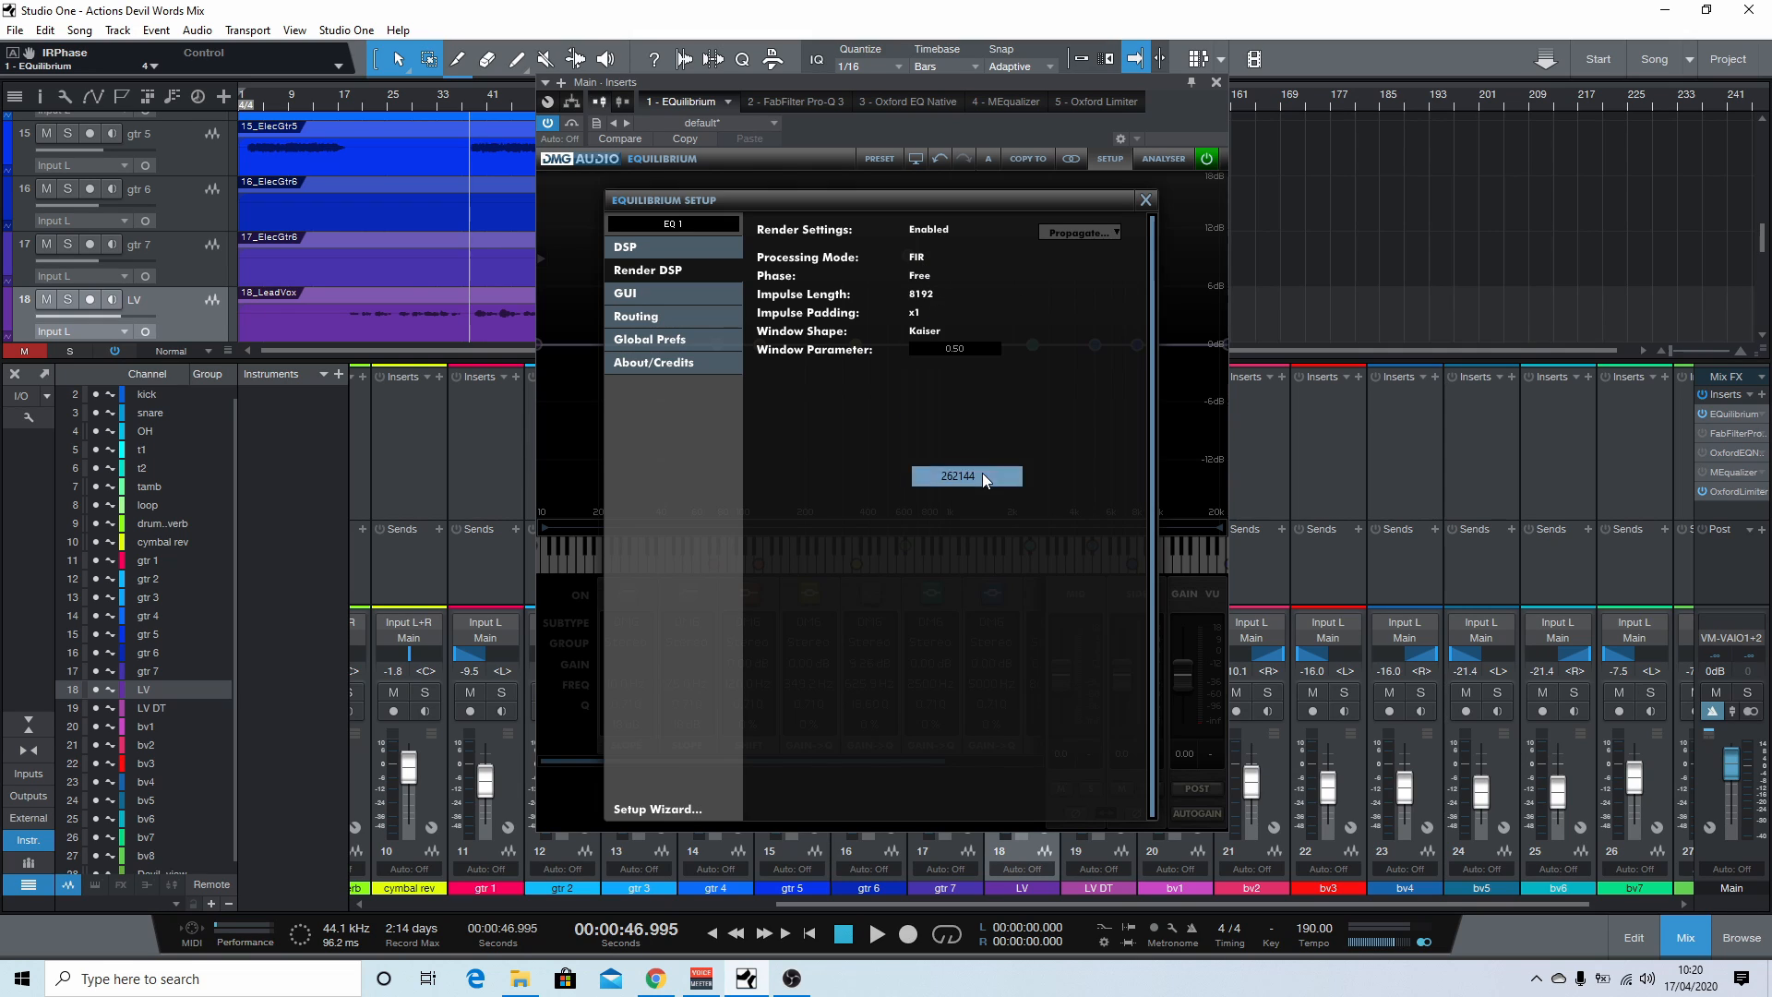
left_click(942, 296)
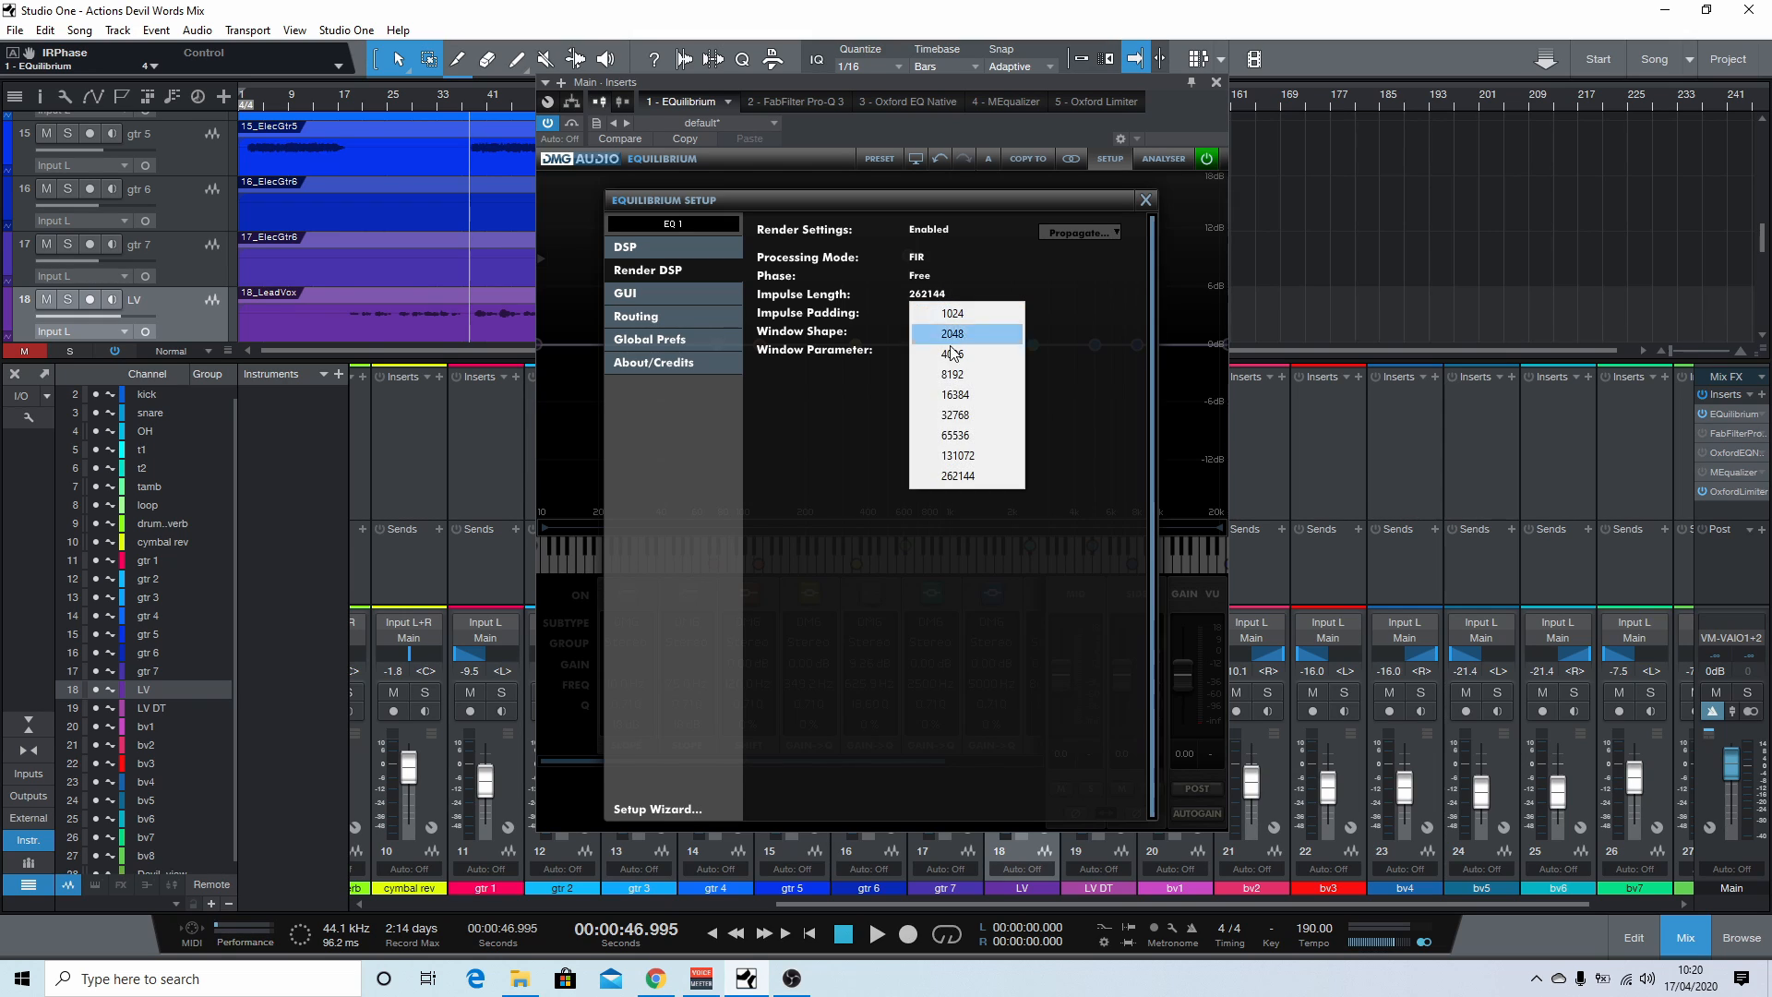
left_click(969, 476)
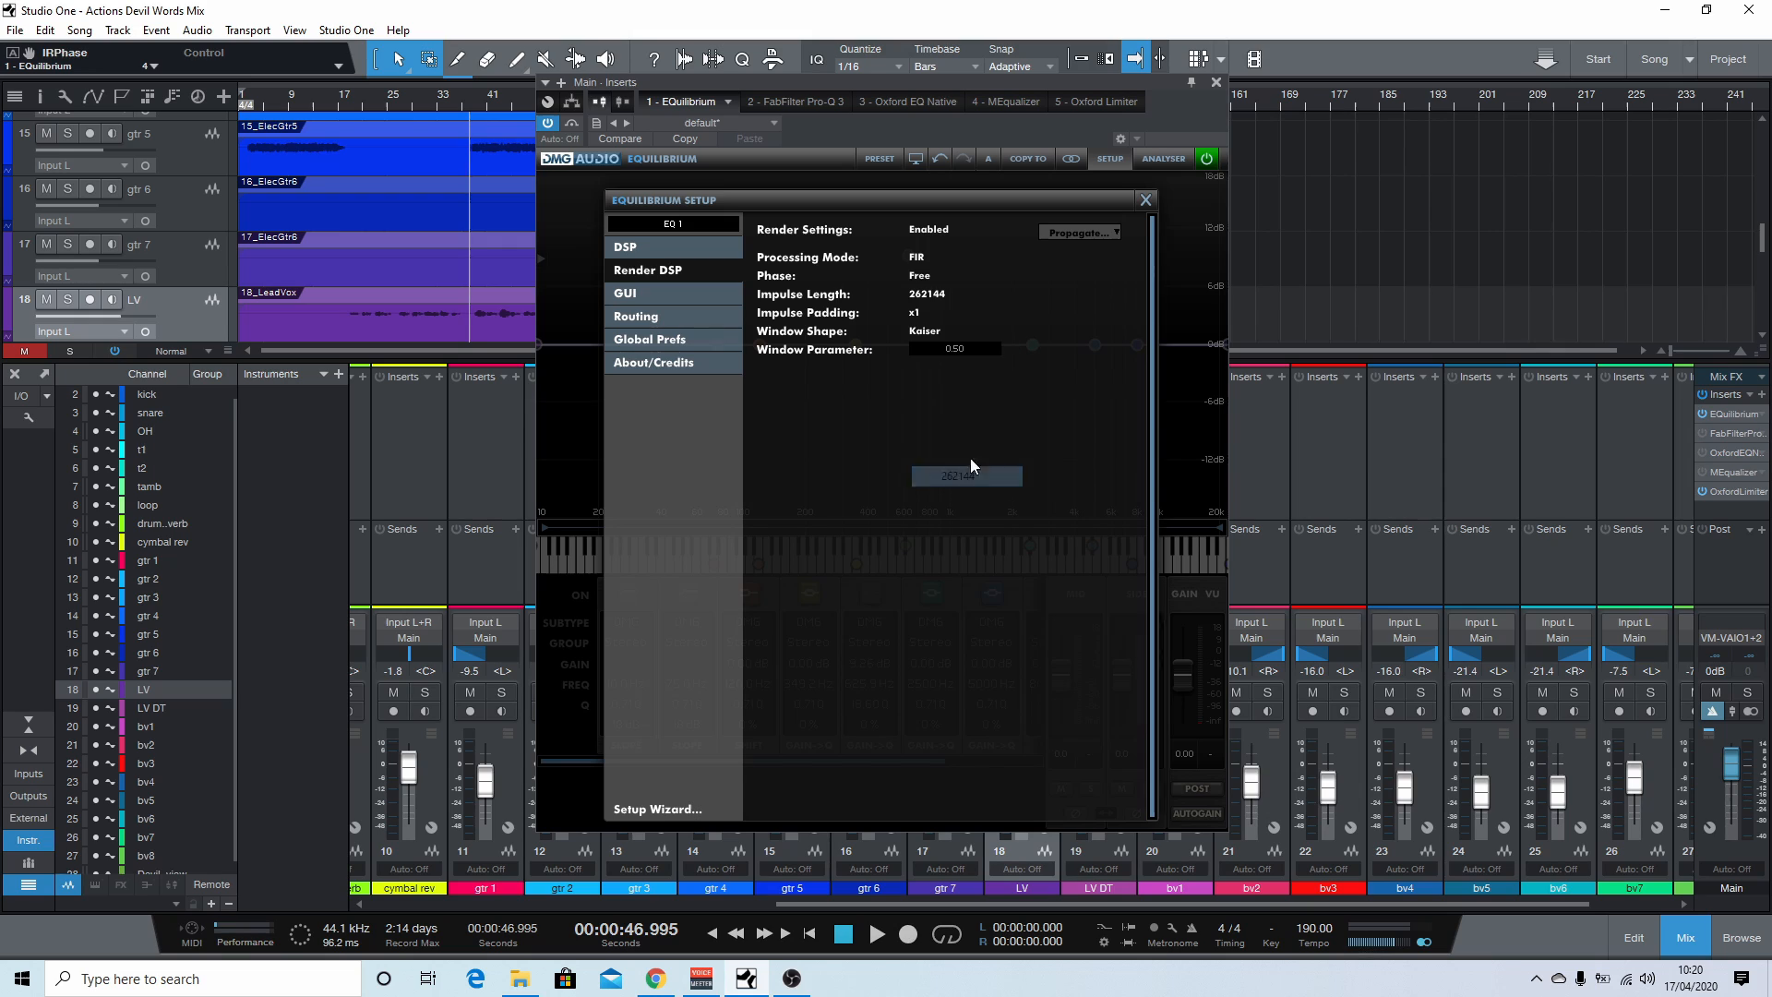
left_click(912, 317)
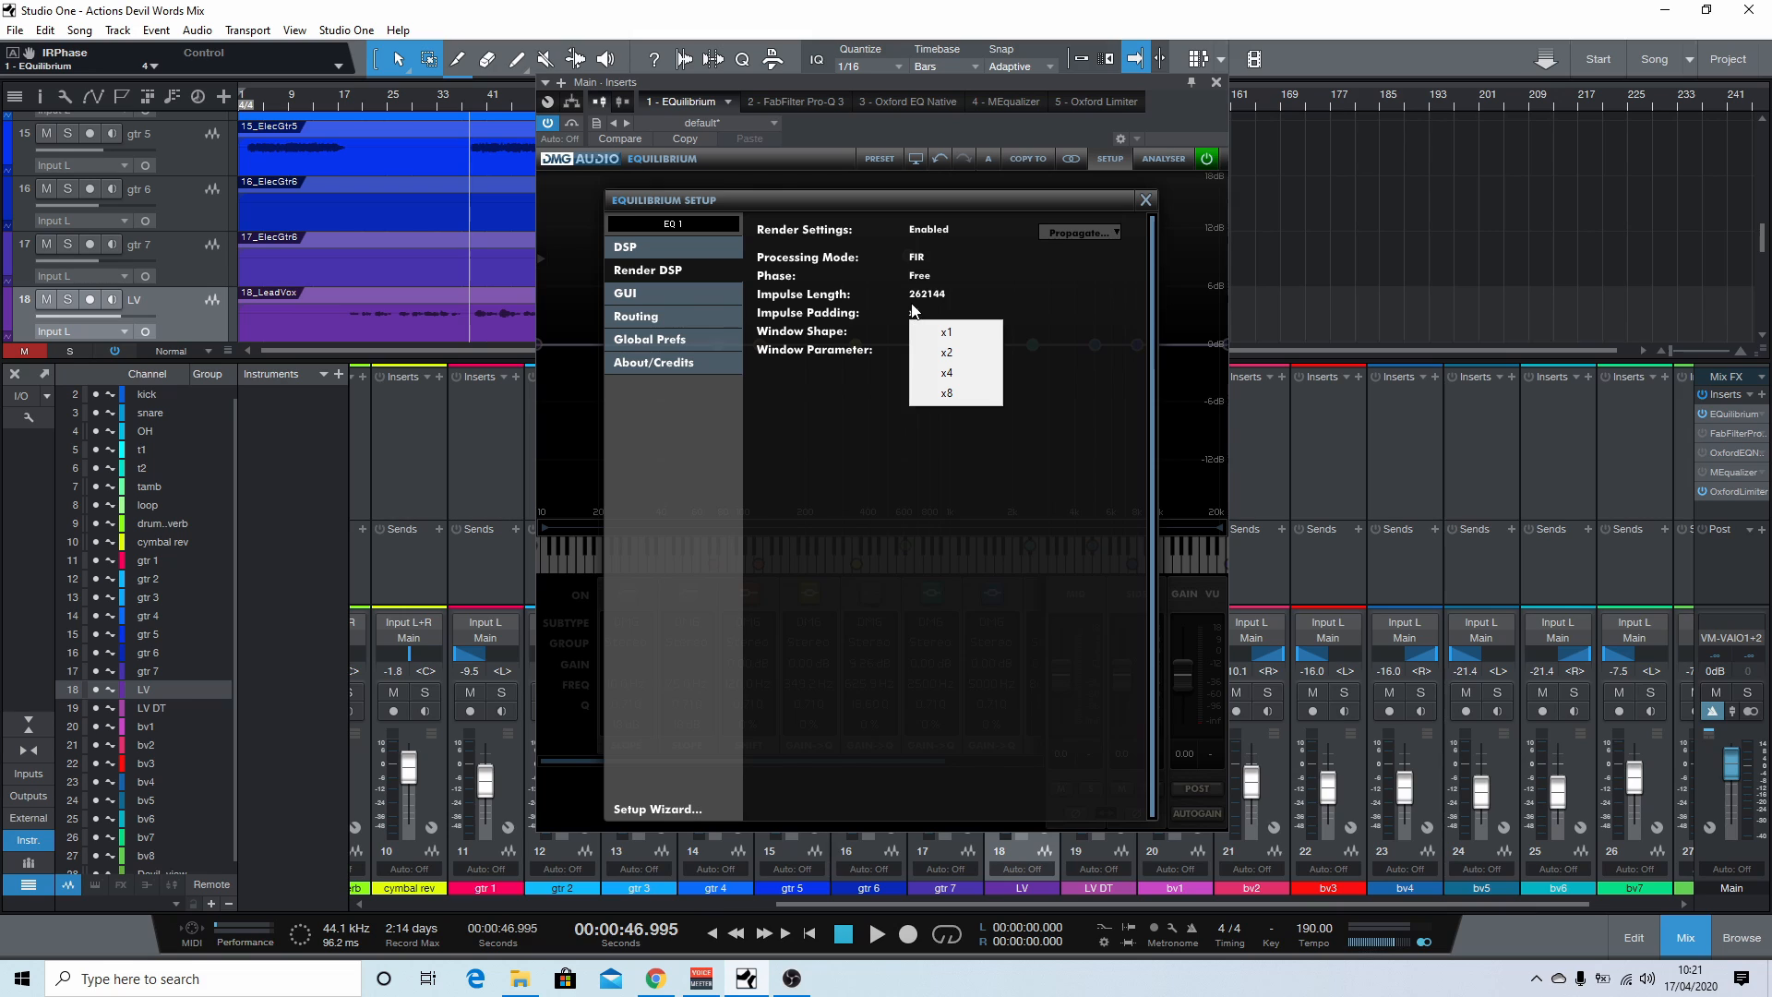
left_click(853, 387)
Step: Set the phase in the regular DSP setup to Linear
left_click(707, 252)
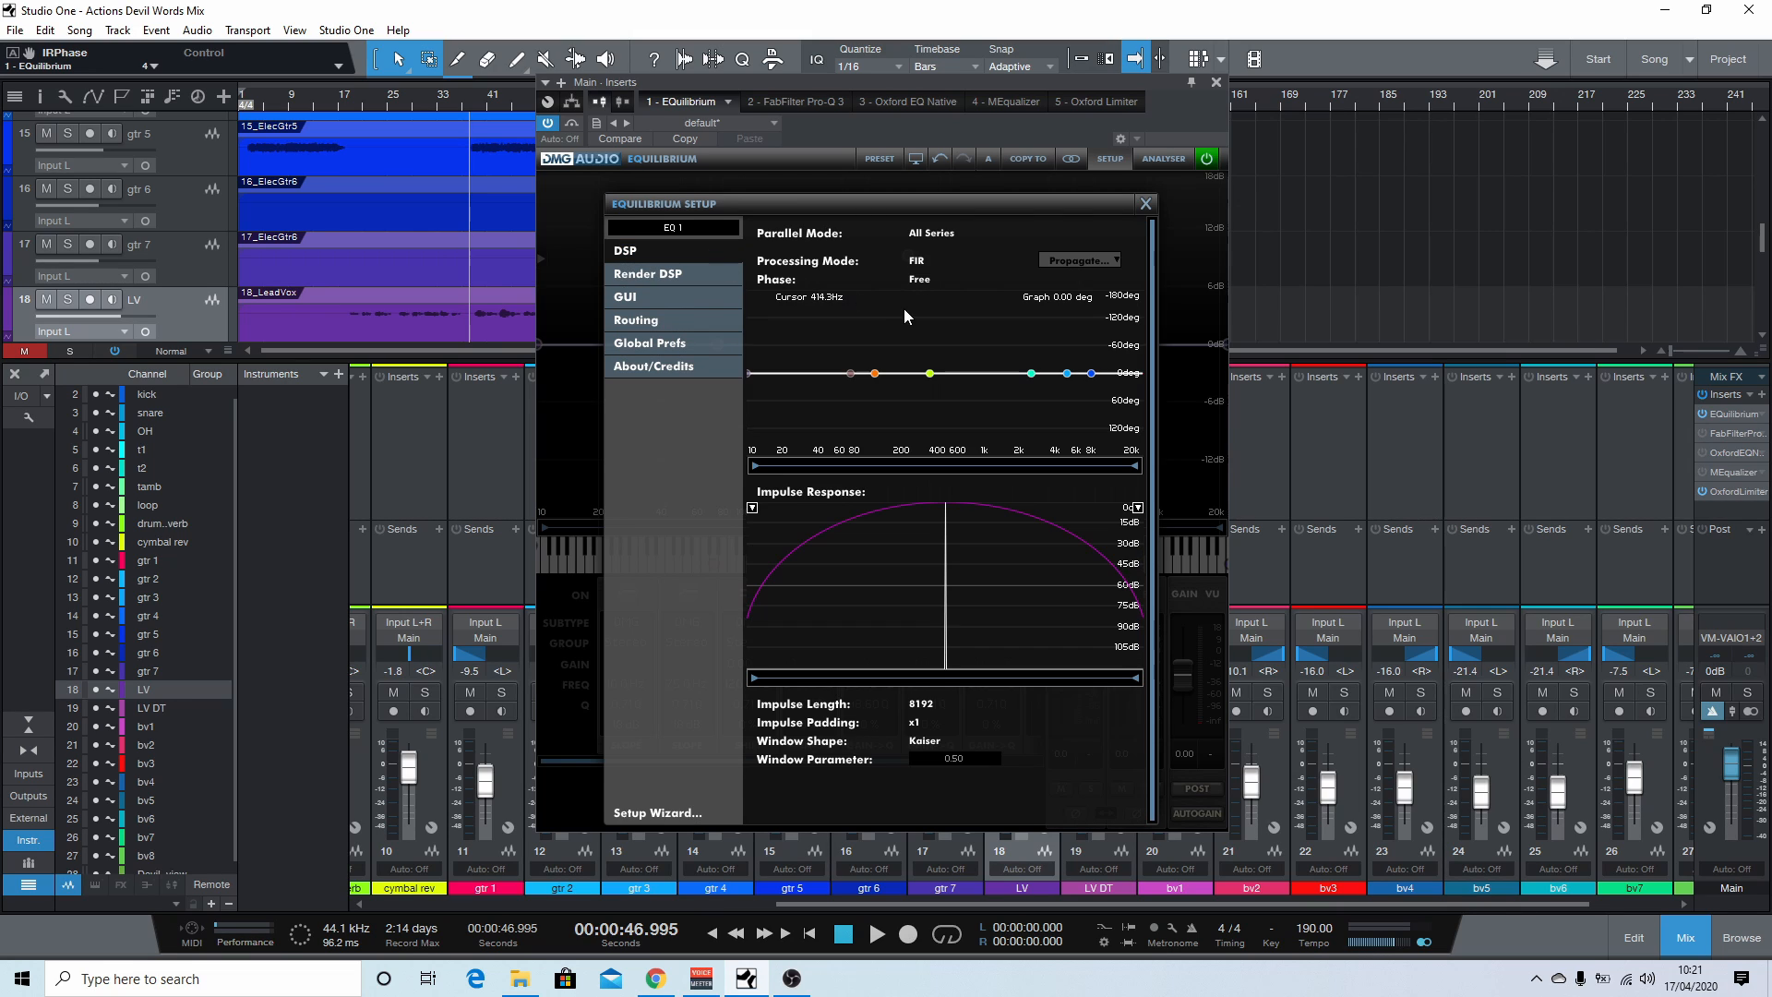
left_click(920, 279)
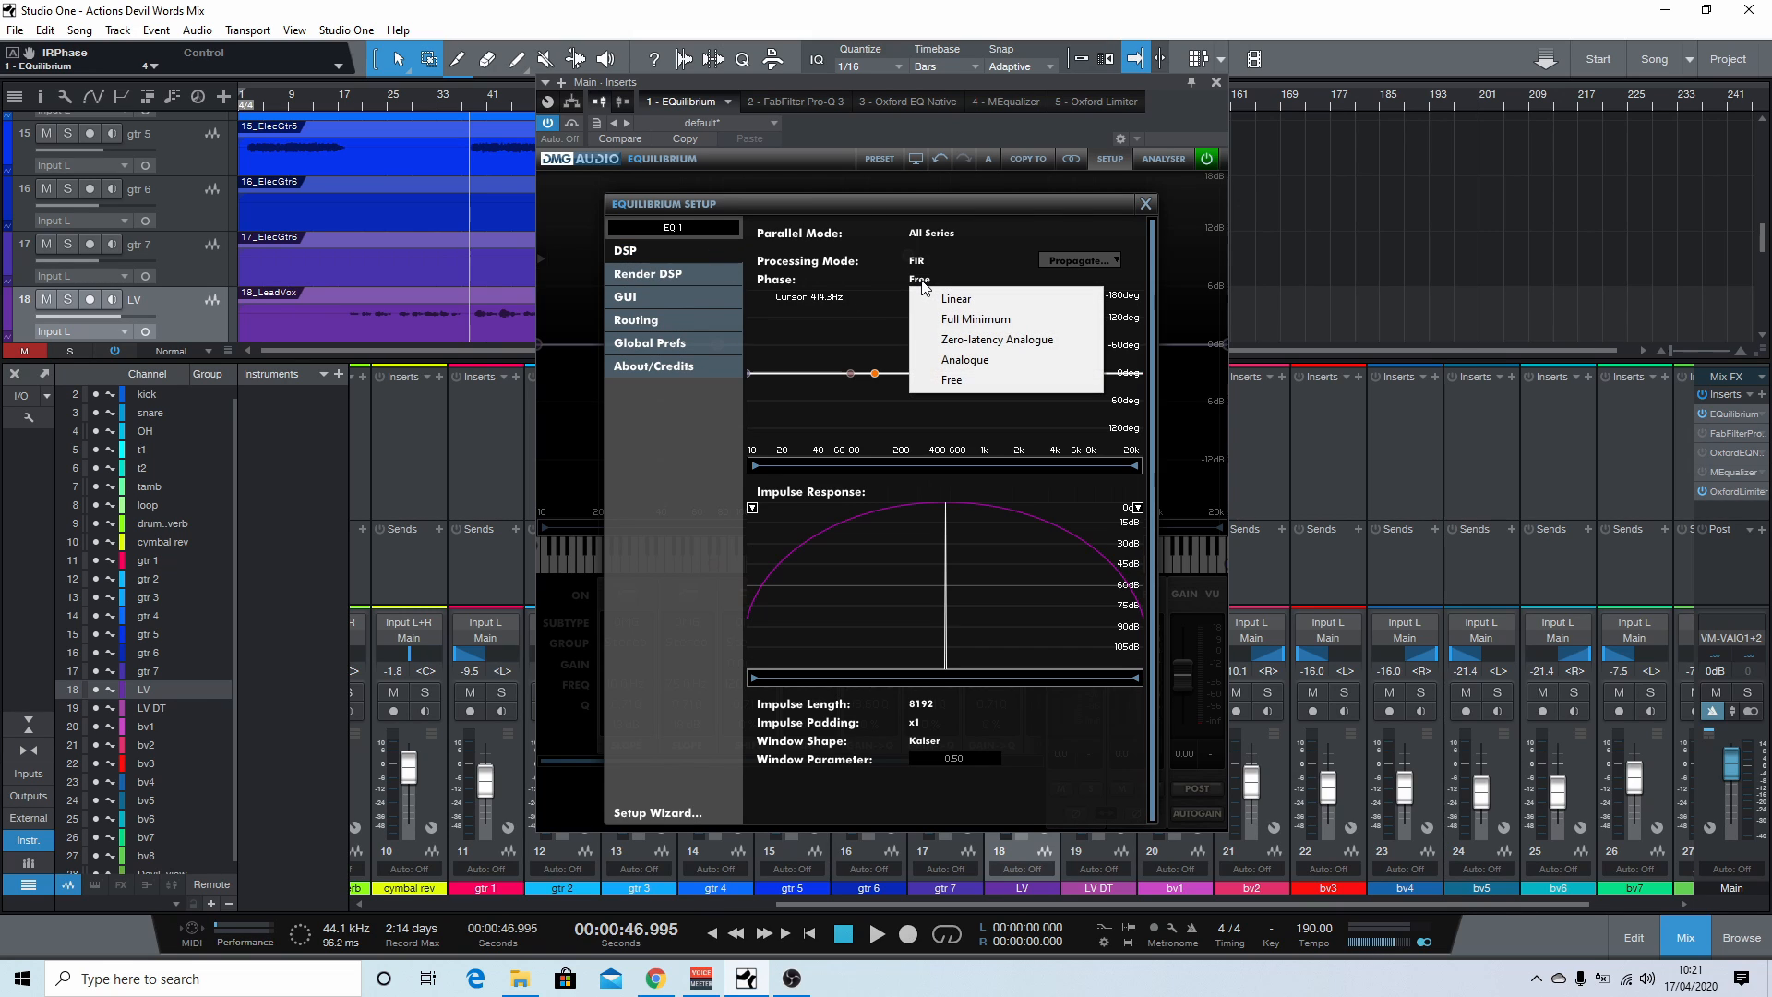
left_click(973, 299)
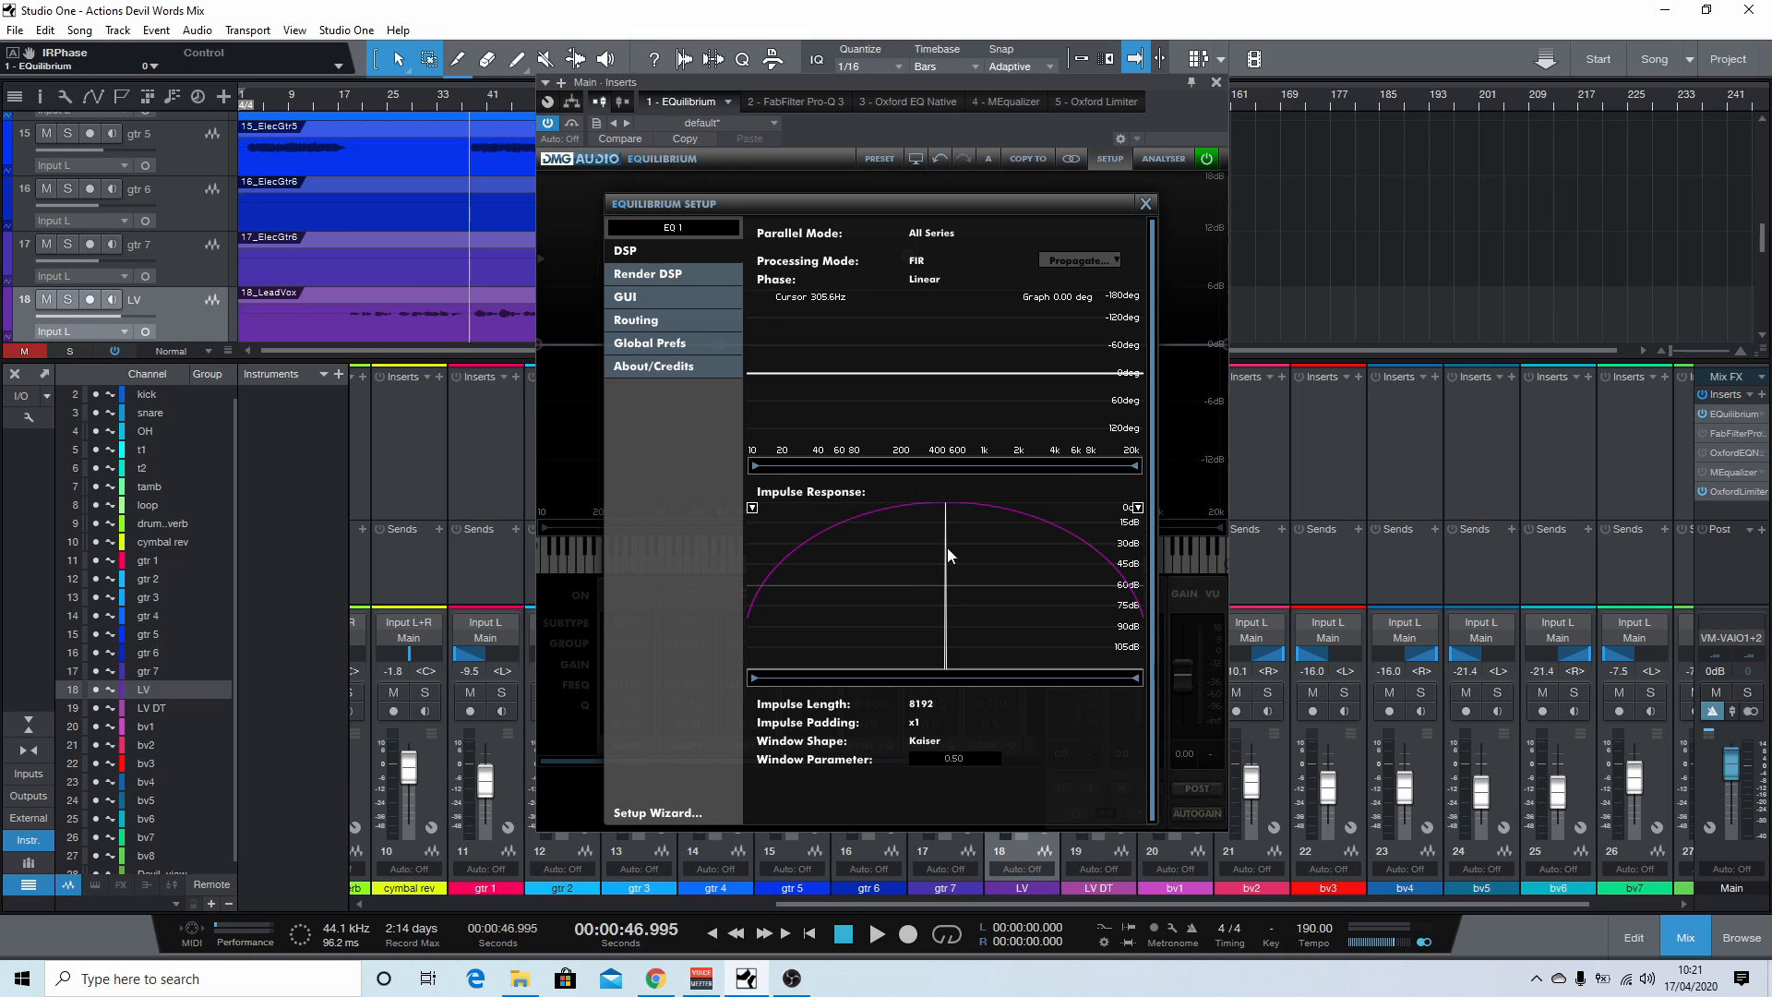
Step: Set the Render DSP impulse padding to x8 and choose the Kaiser window shape
left_click(687, 286)
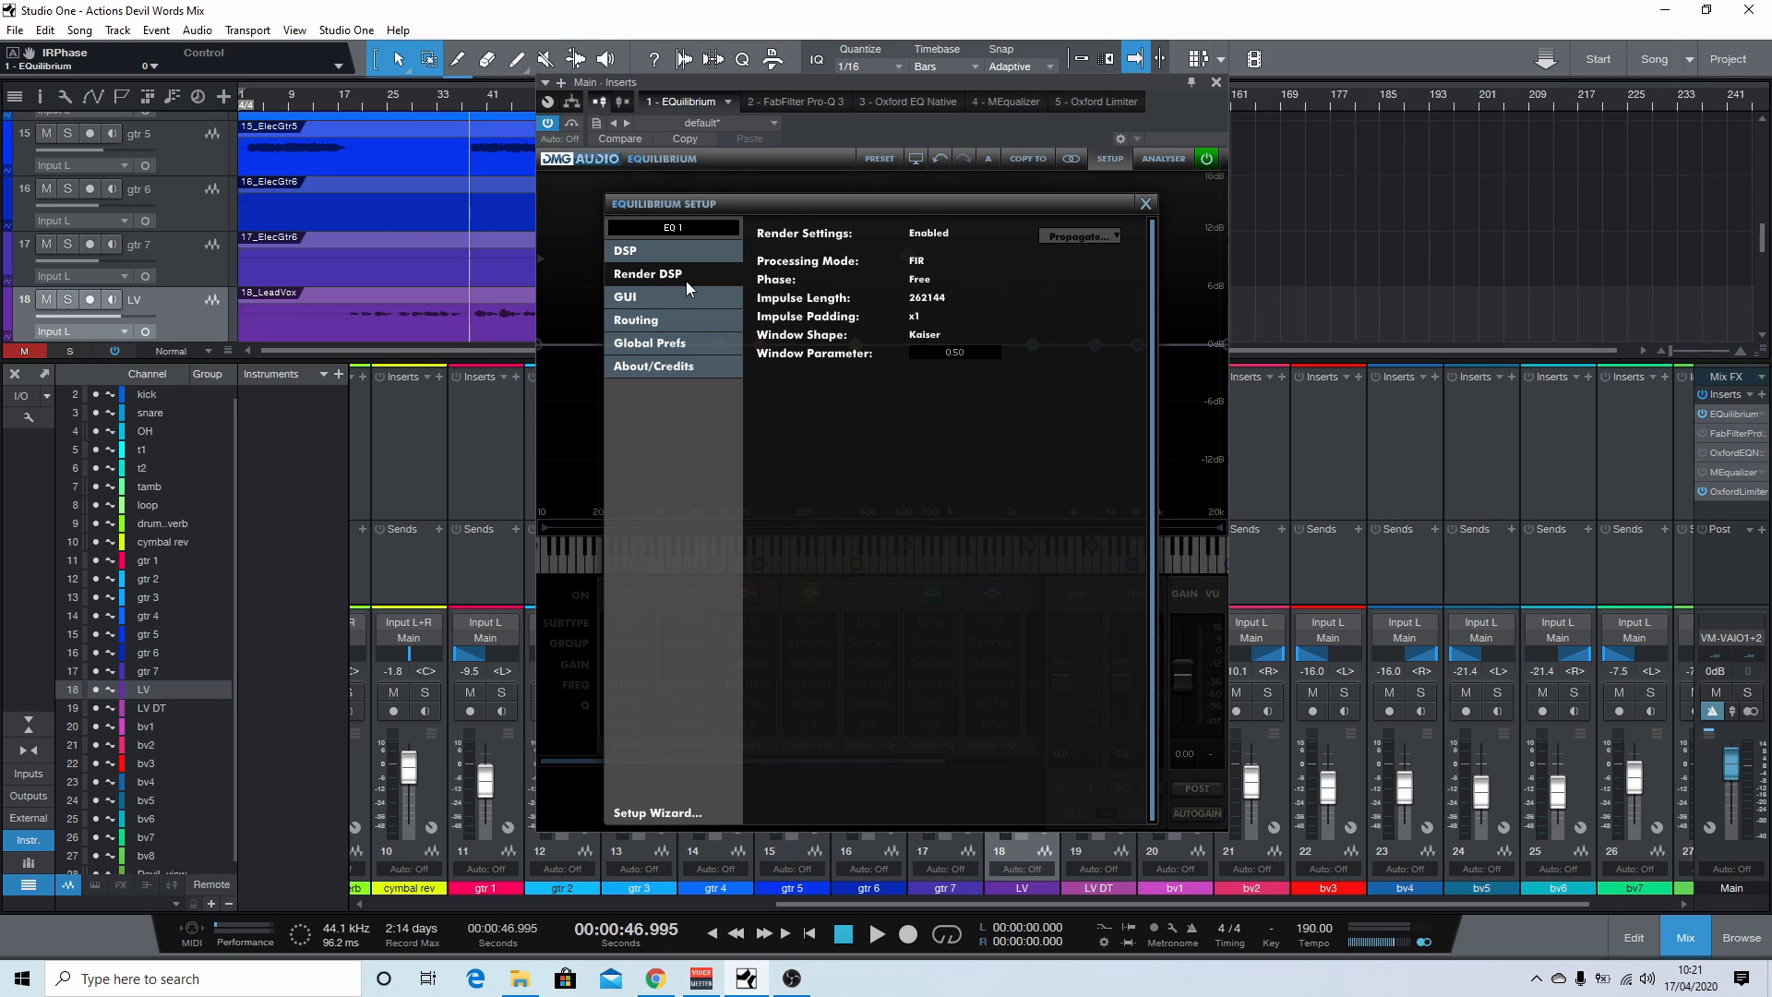
left_click(923, 317)
left_click(938, 393)
left_click(927, 336)
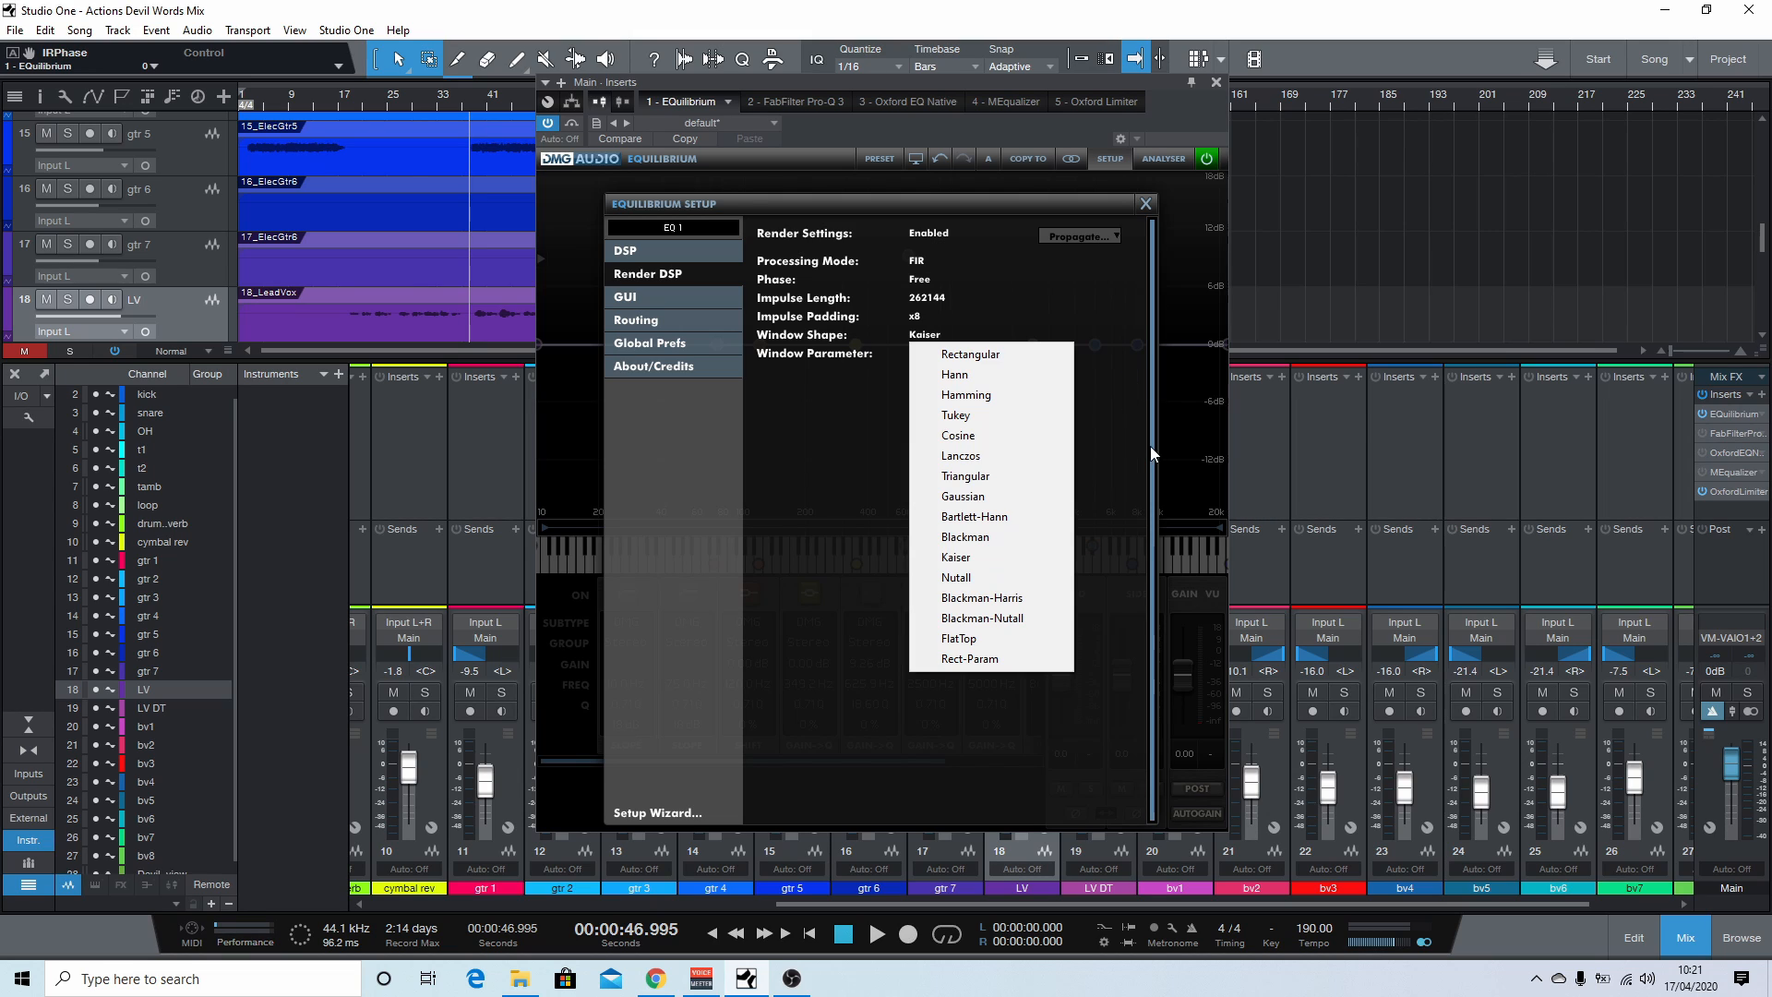
left_click(1005, 555)
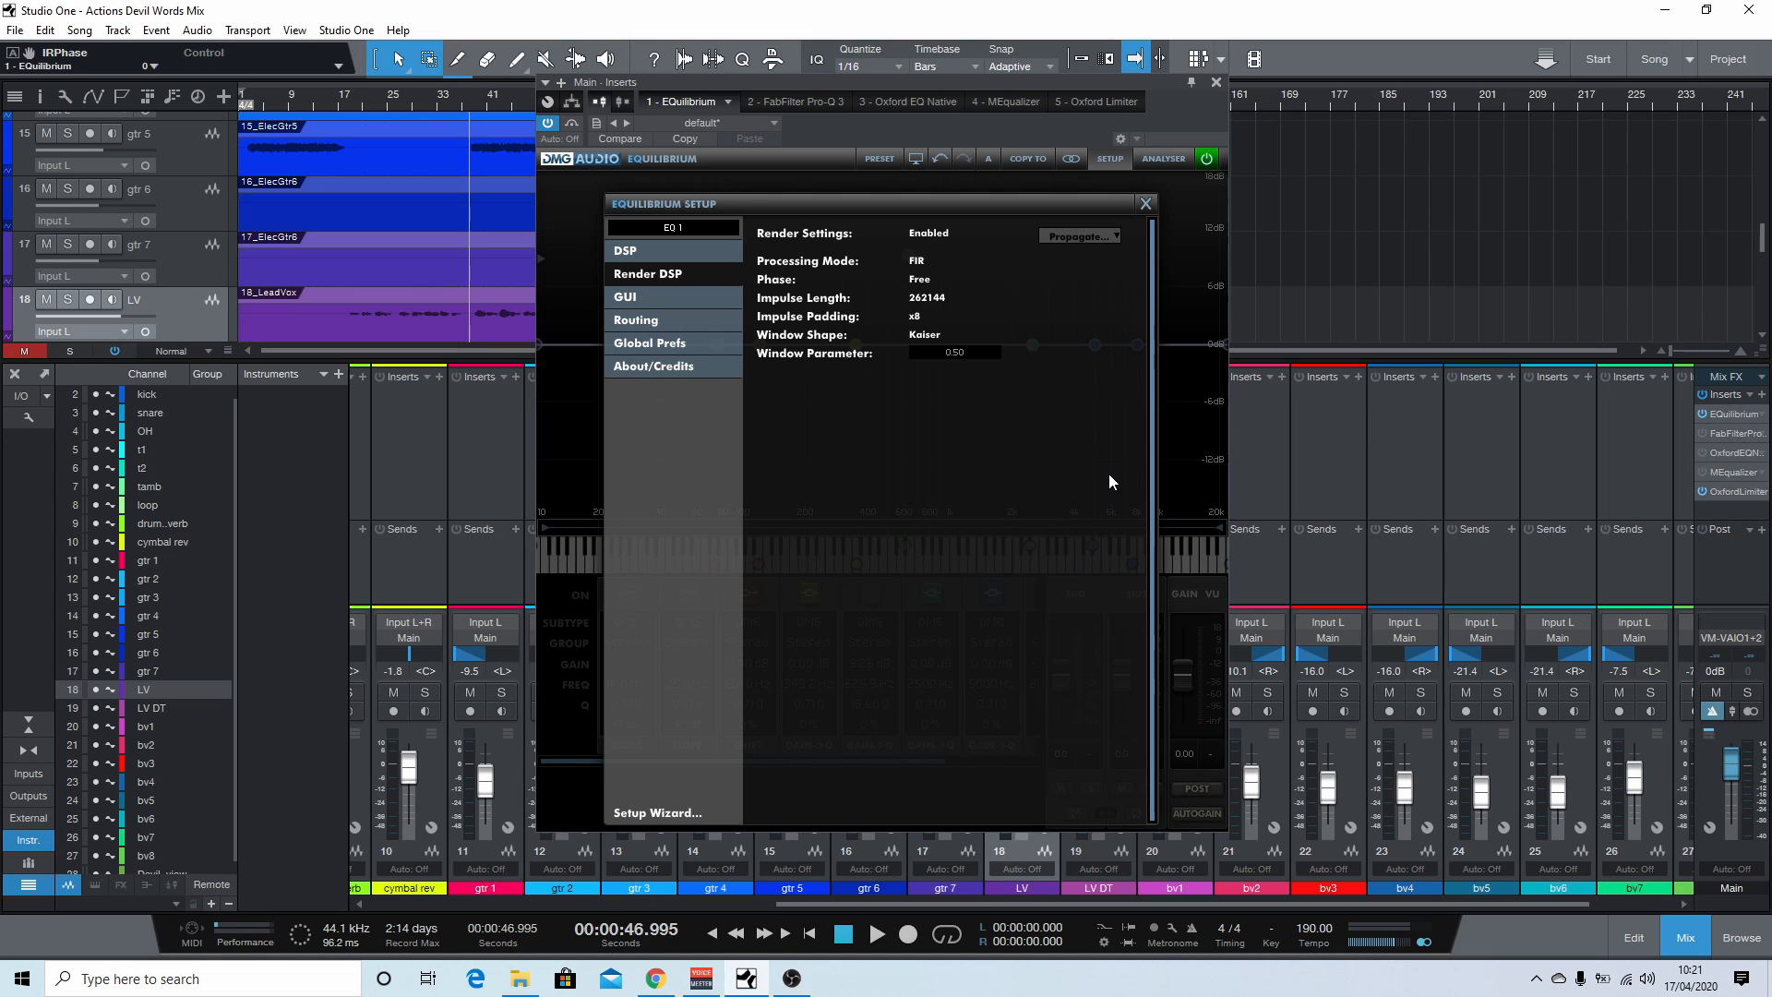
Step: Disable the render settings and return to the regular DSP setup
left_click(931, 236)
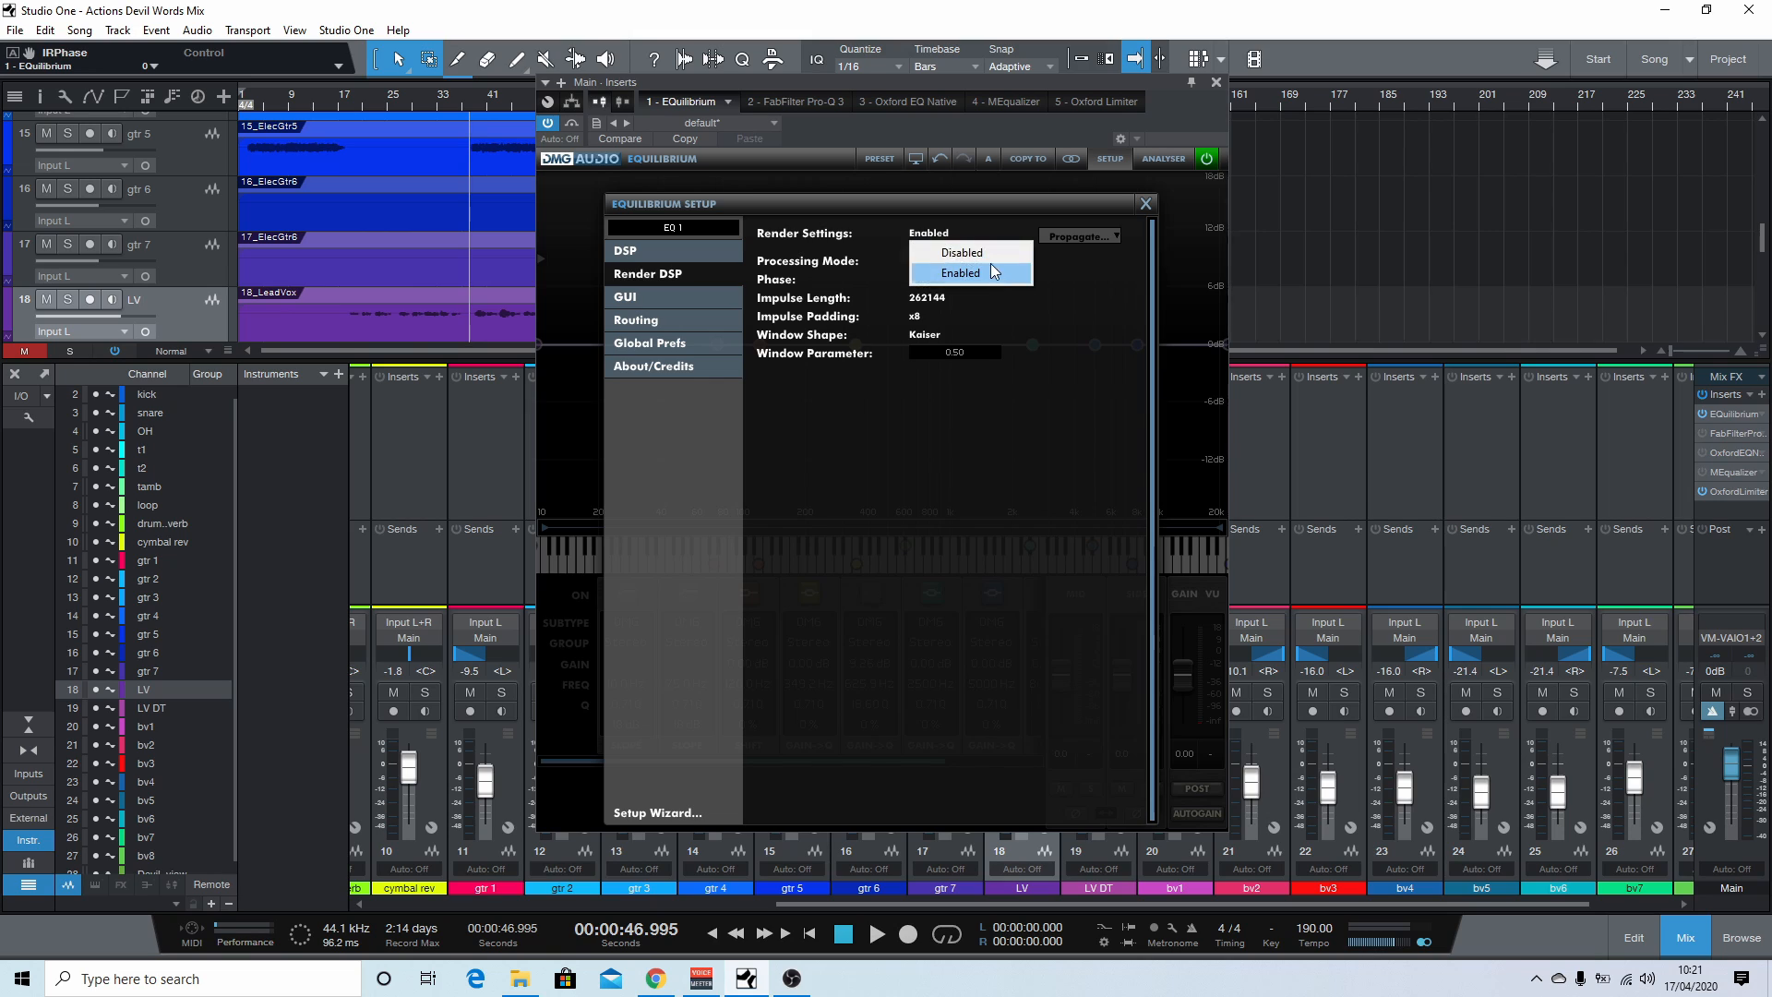
left_click(981, 265)
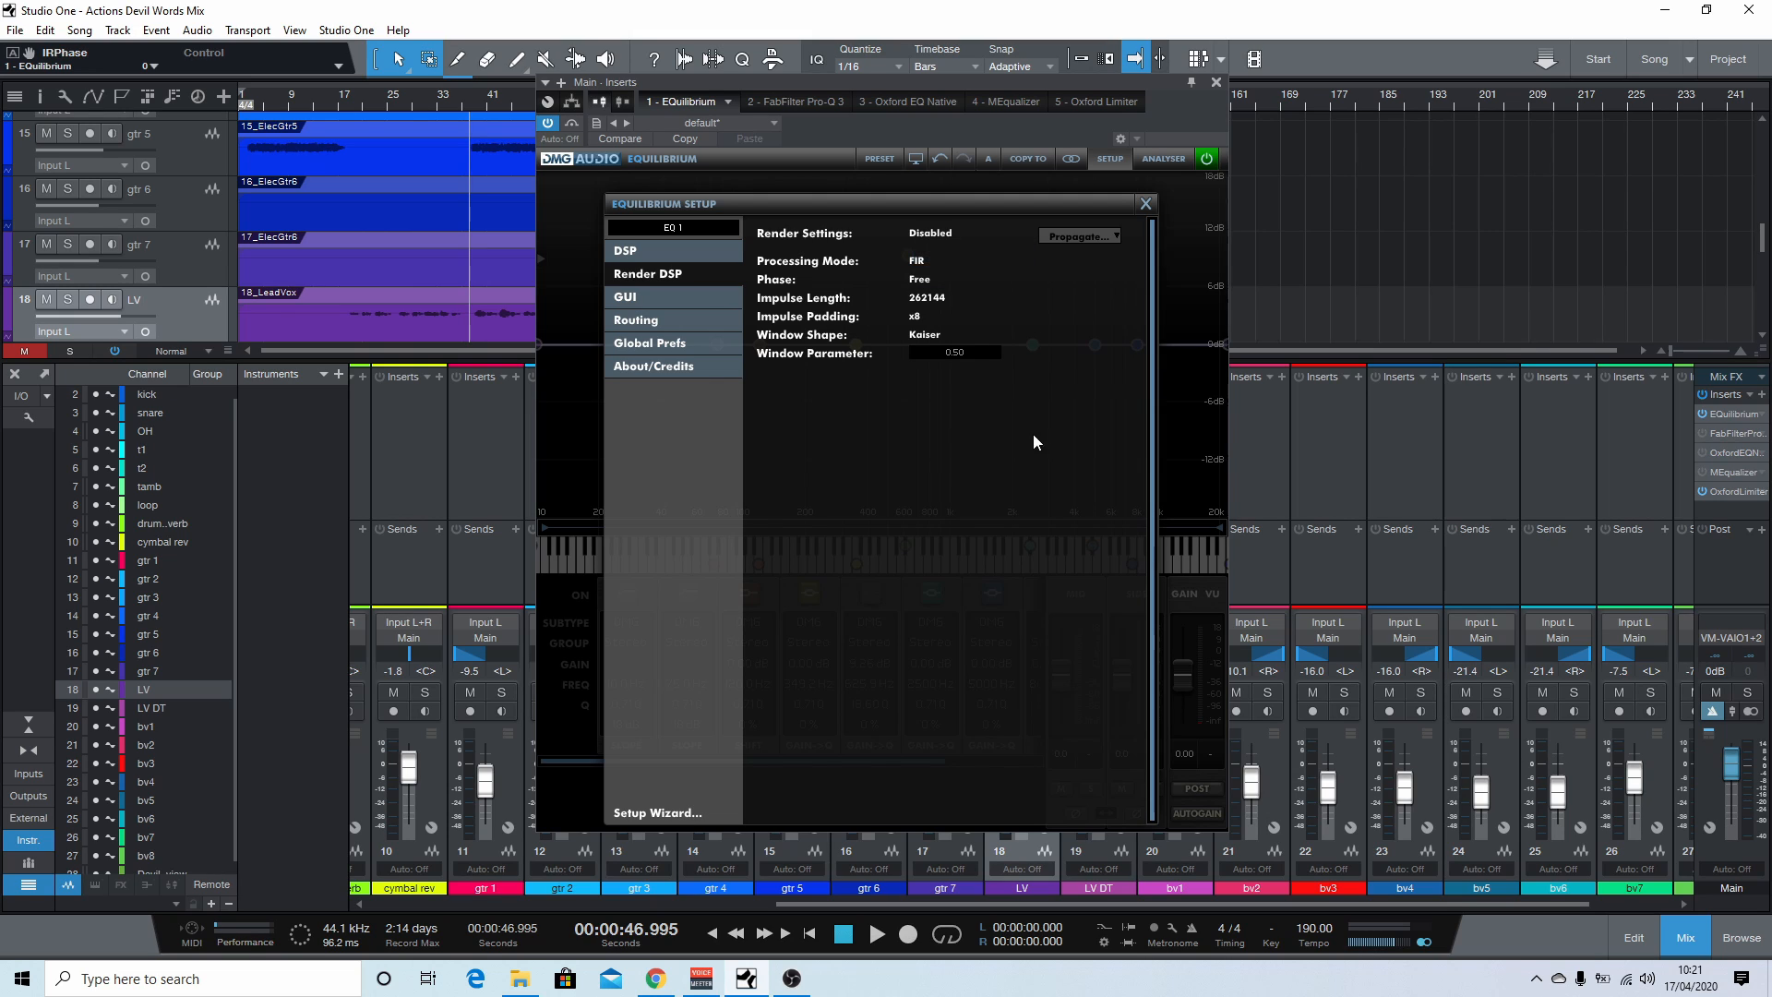
left_click(685, 259)
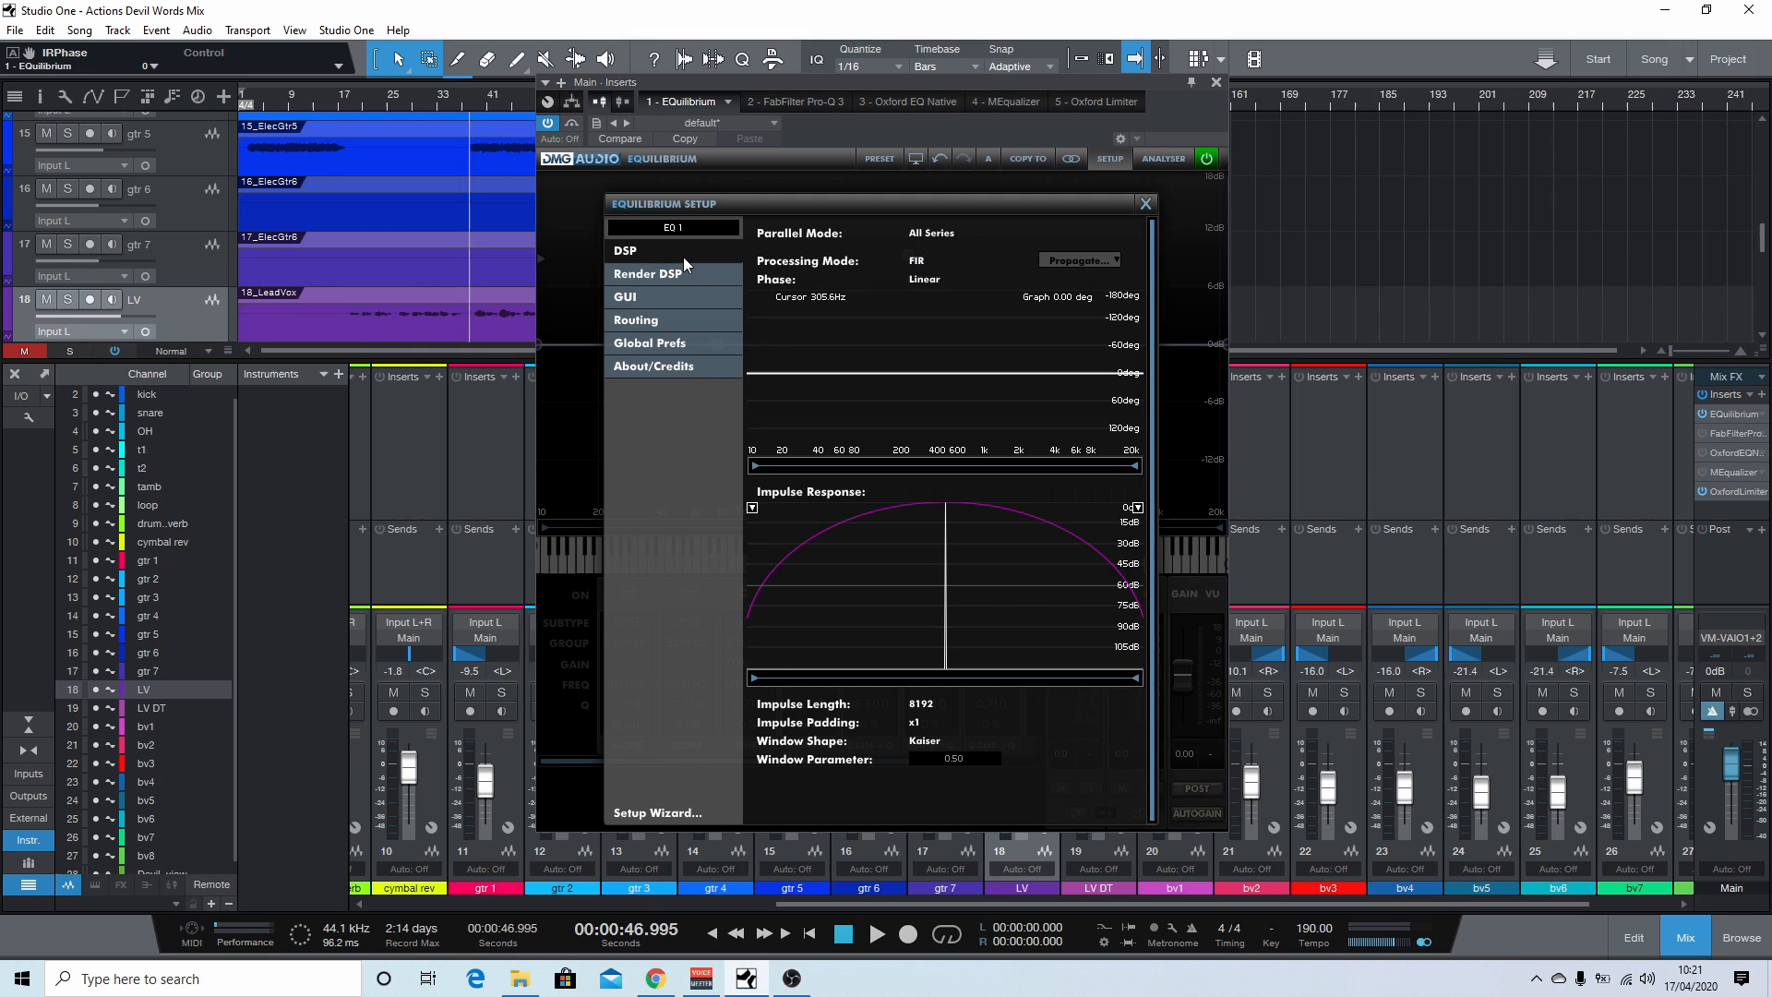
Step: Review the DSP processing mode, phase and impulse length choices and compare with the Render DSP setup
left_click(918, 263)
left_click(939, 294)
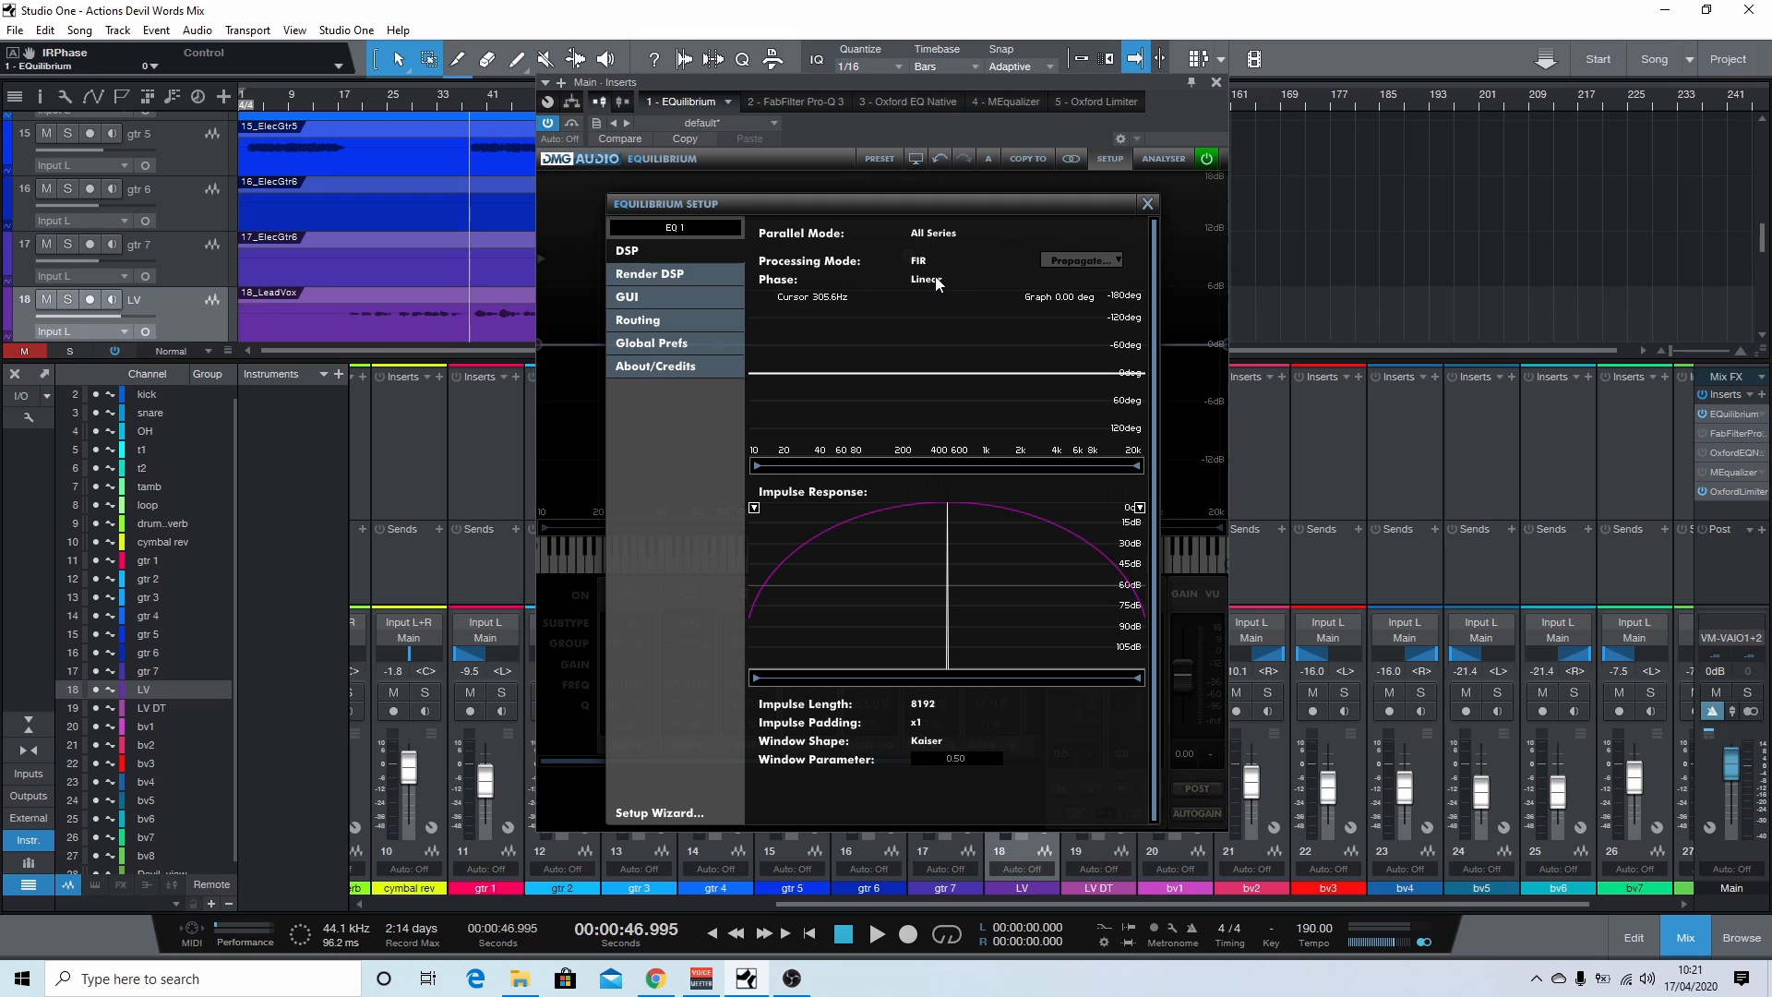
left_click(937, 279)
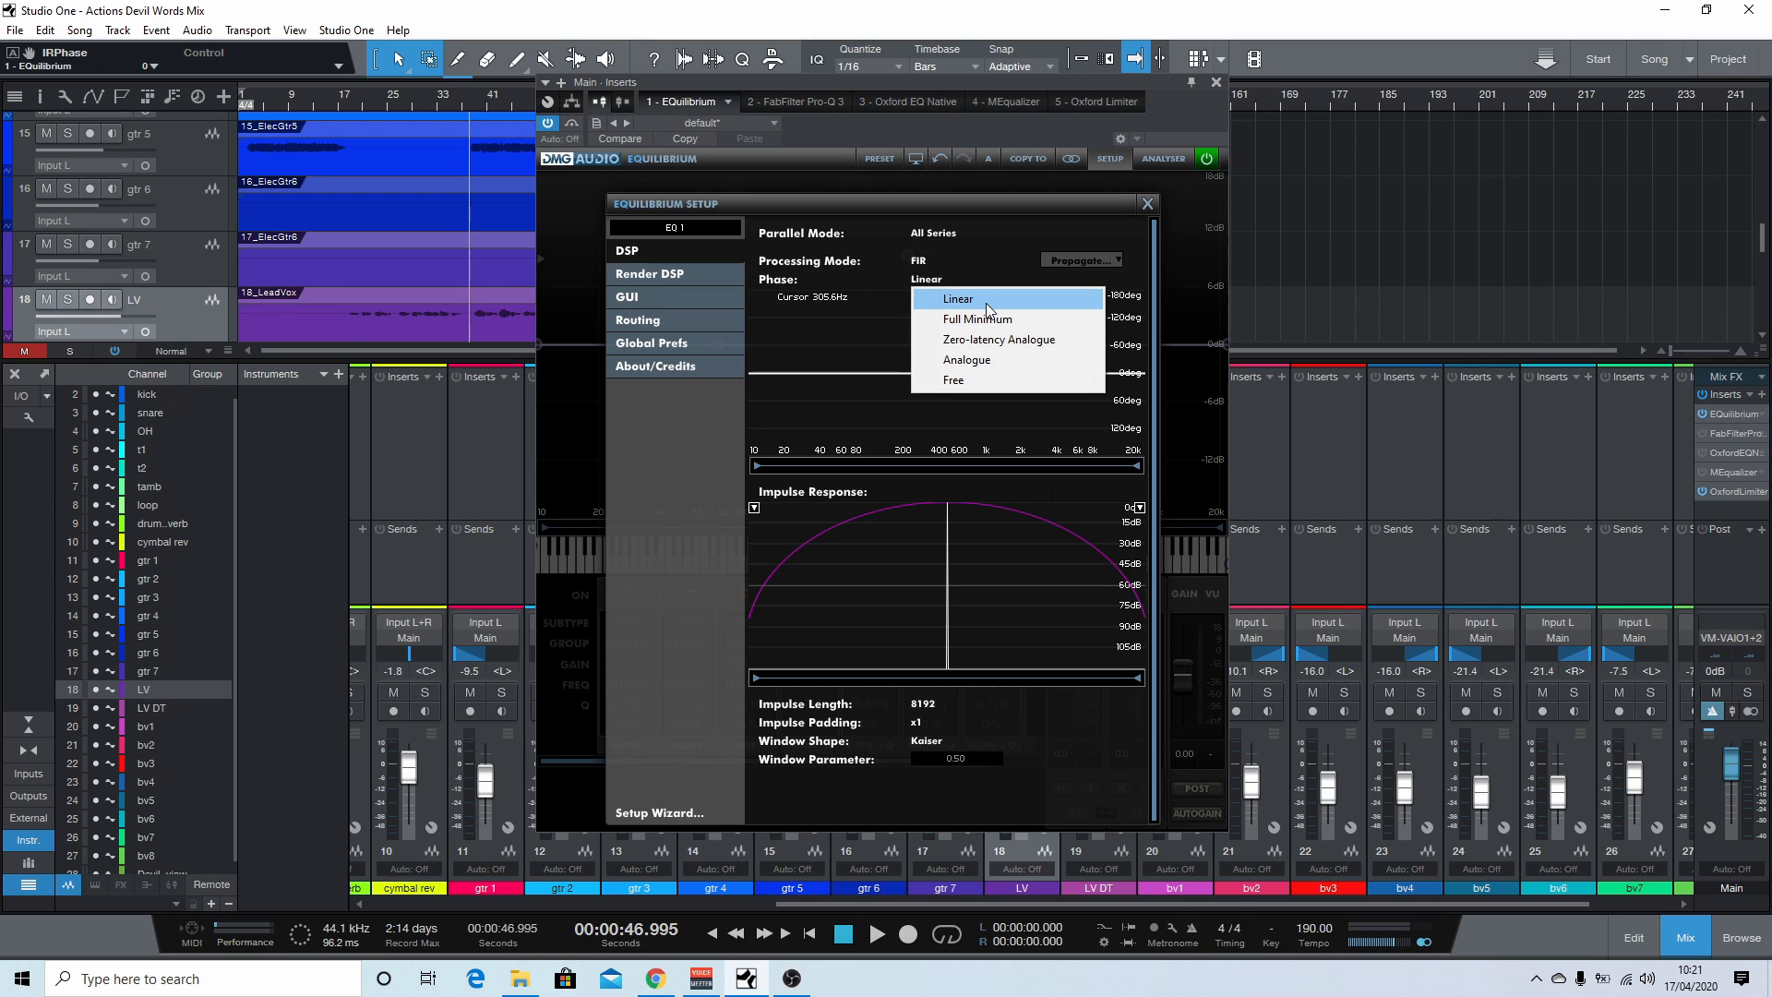
left_click(986, 303)
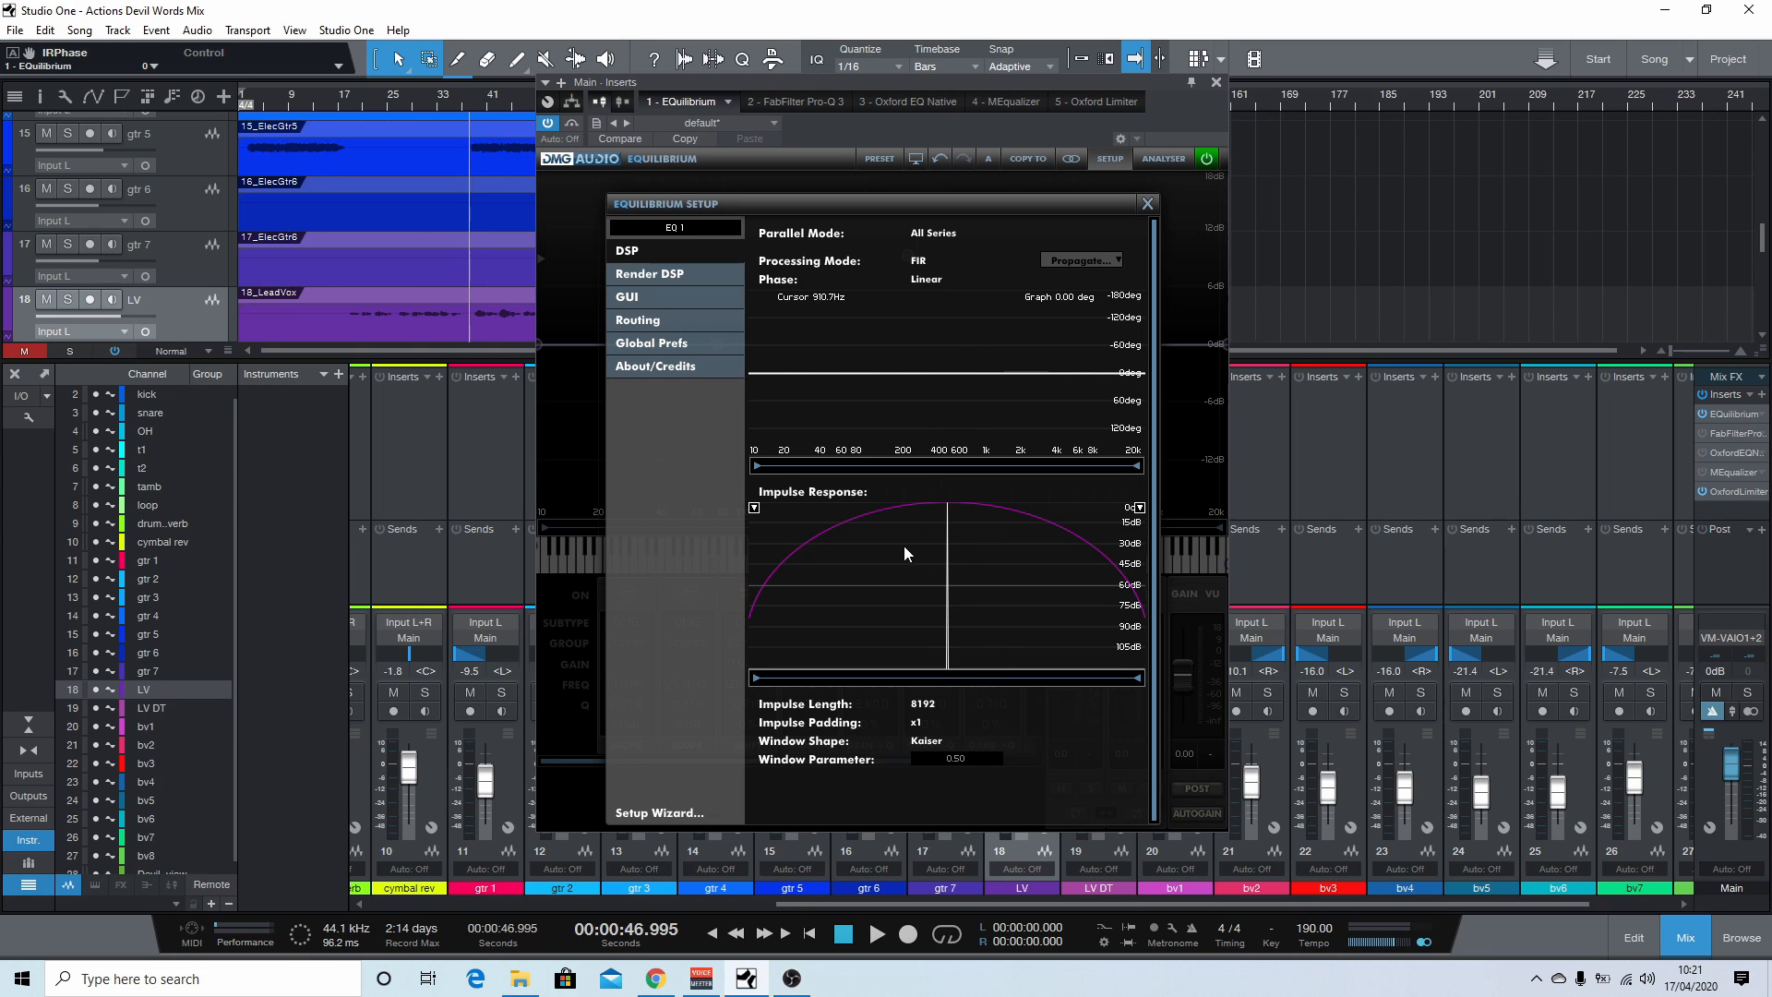
left_click(936, 705)
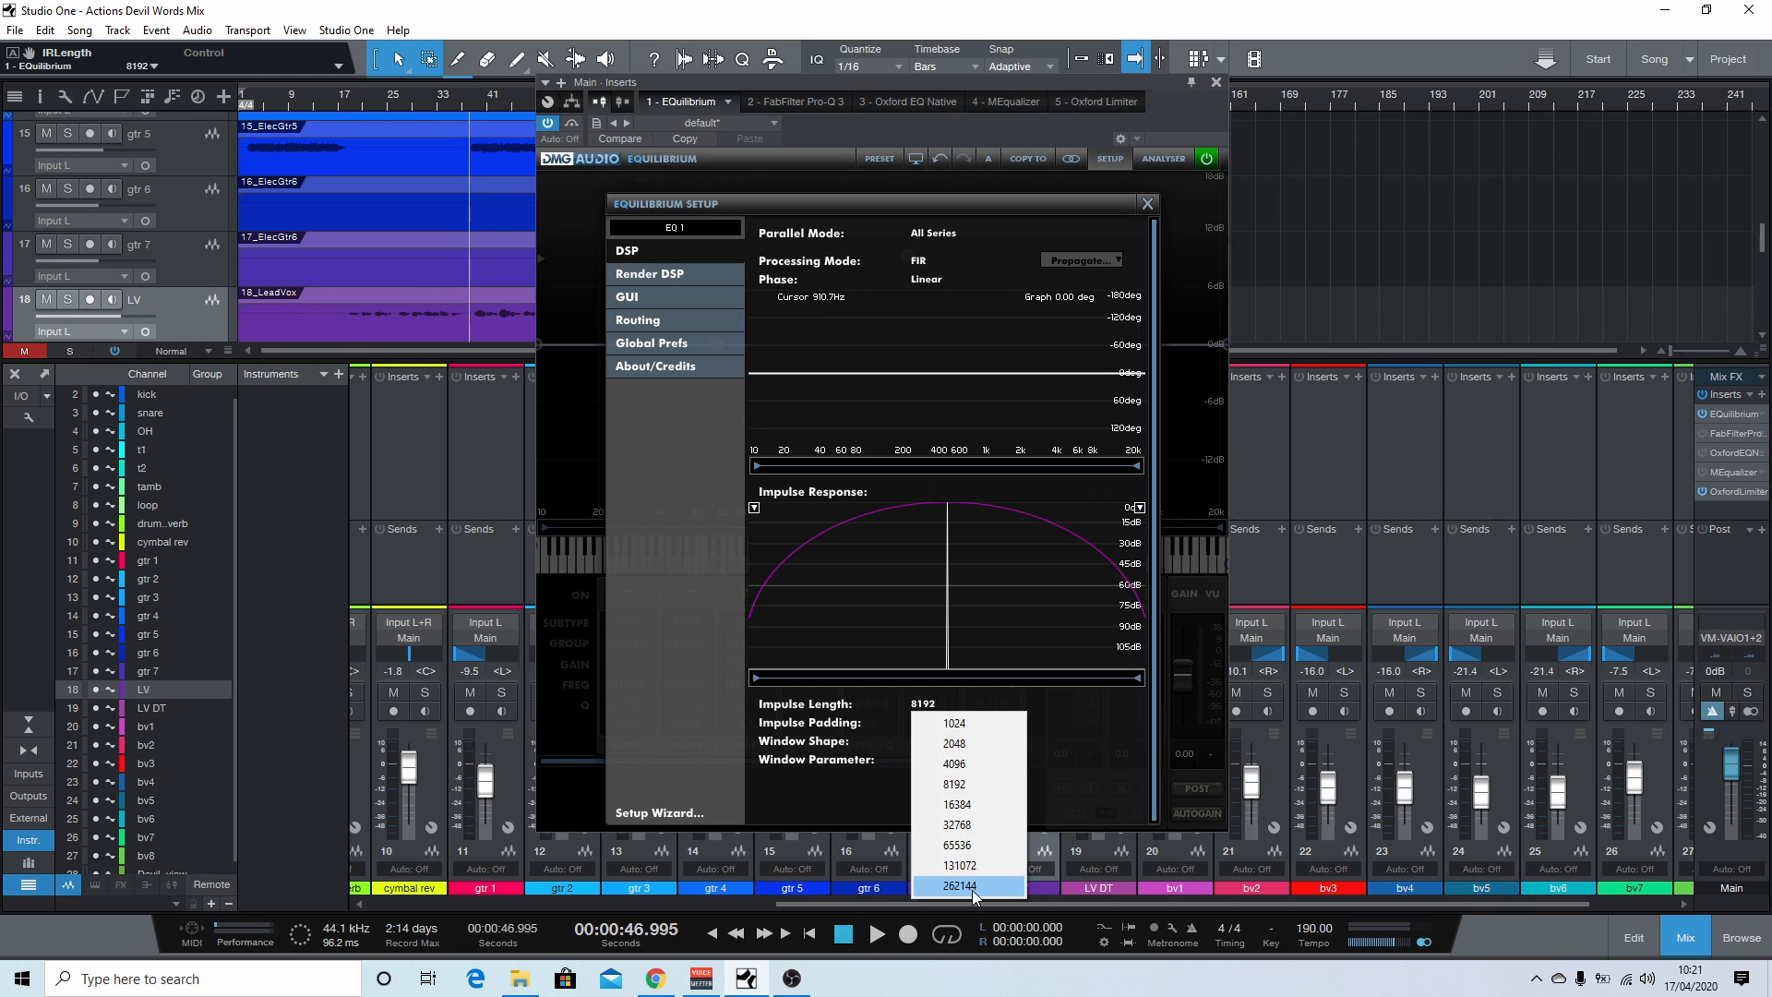
left_click(978, 786)
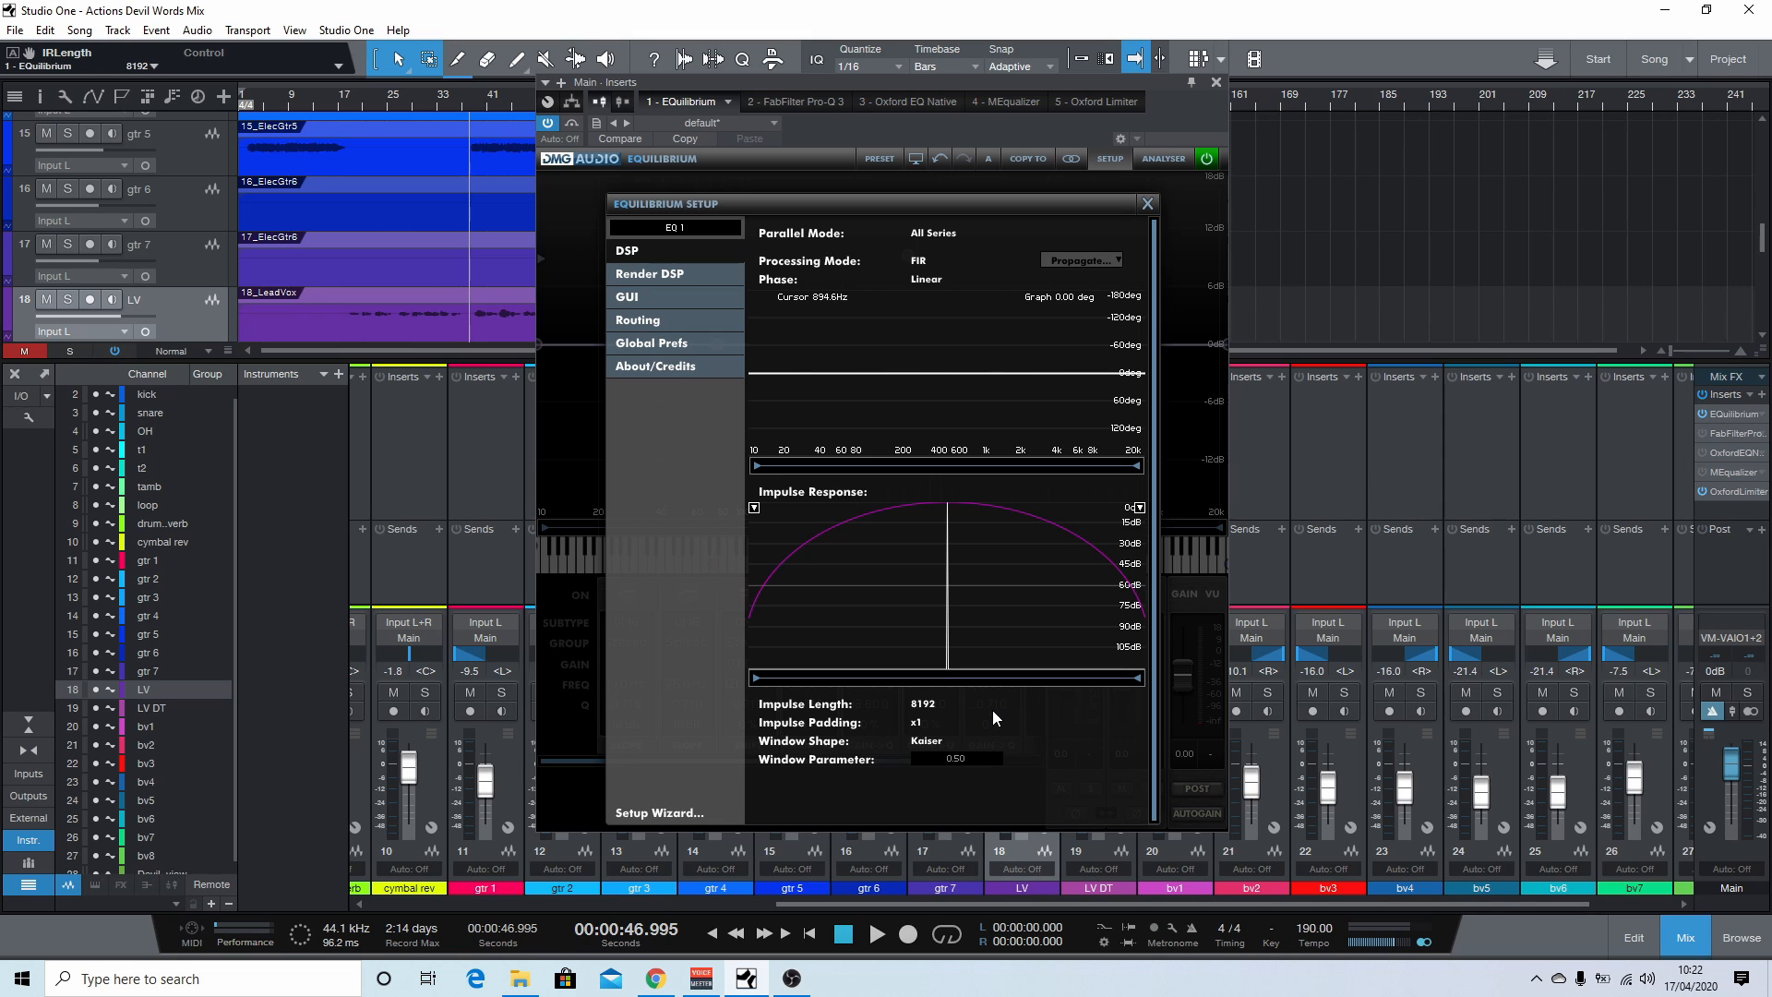
left_click(672, 276)
left_click(686, 250)
Step: Try the Zero-latency Analogue and Free phase options and set the DSP phase to Analogue
left_click(938, 279)
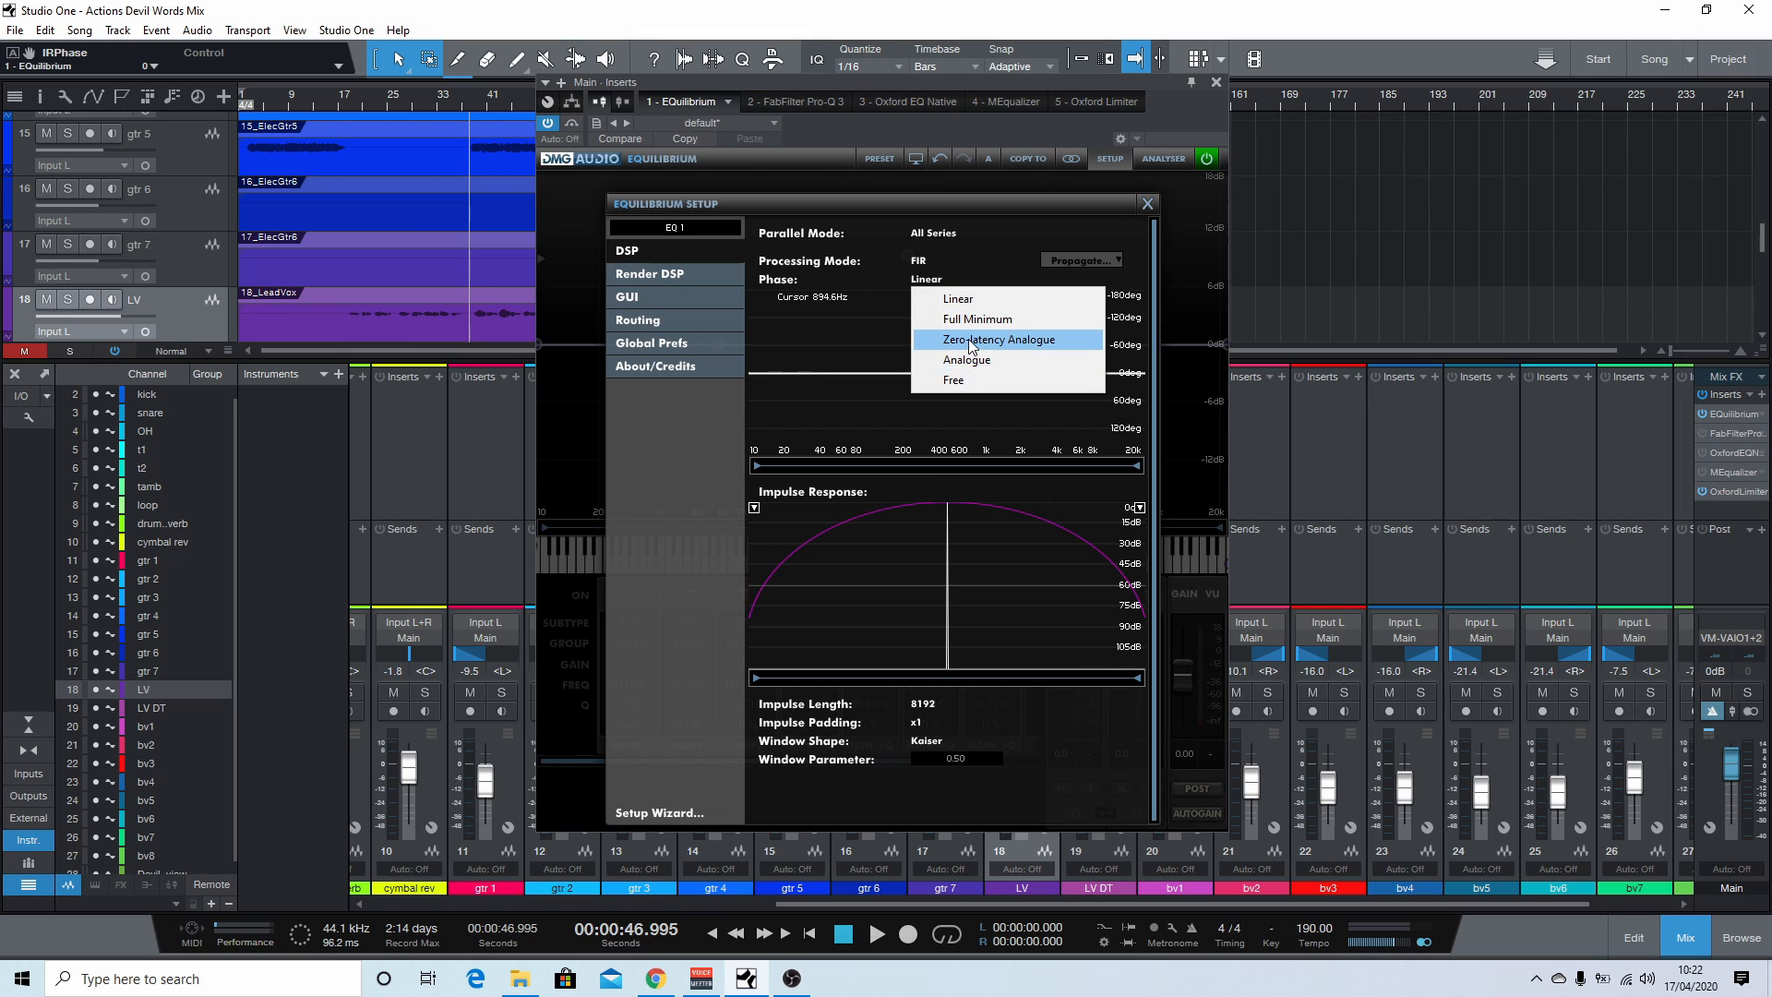
left_click(978, 339)
left_click(963, 279)
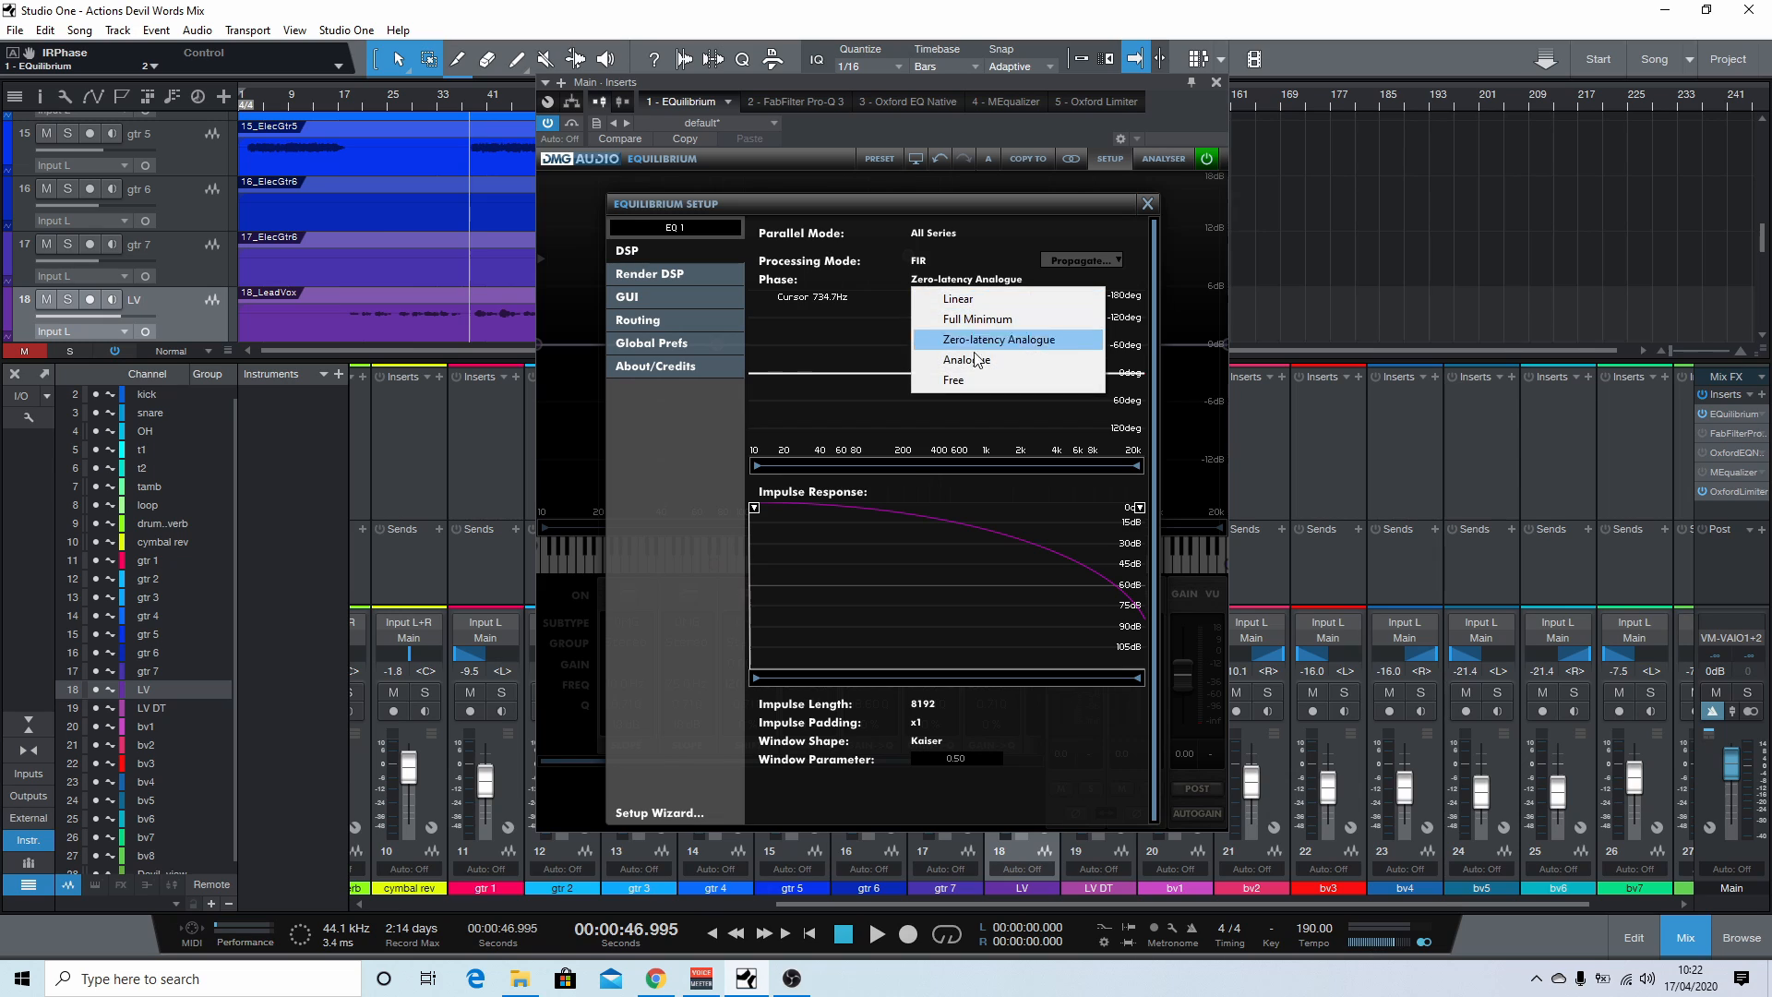
left_click(979, 381)
left_click(943, 283)
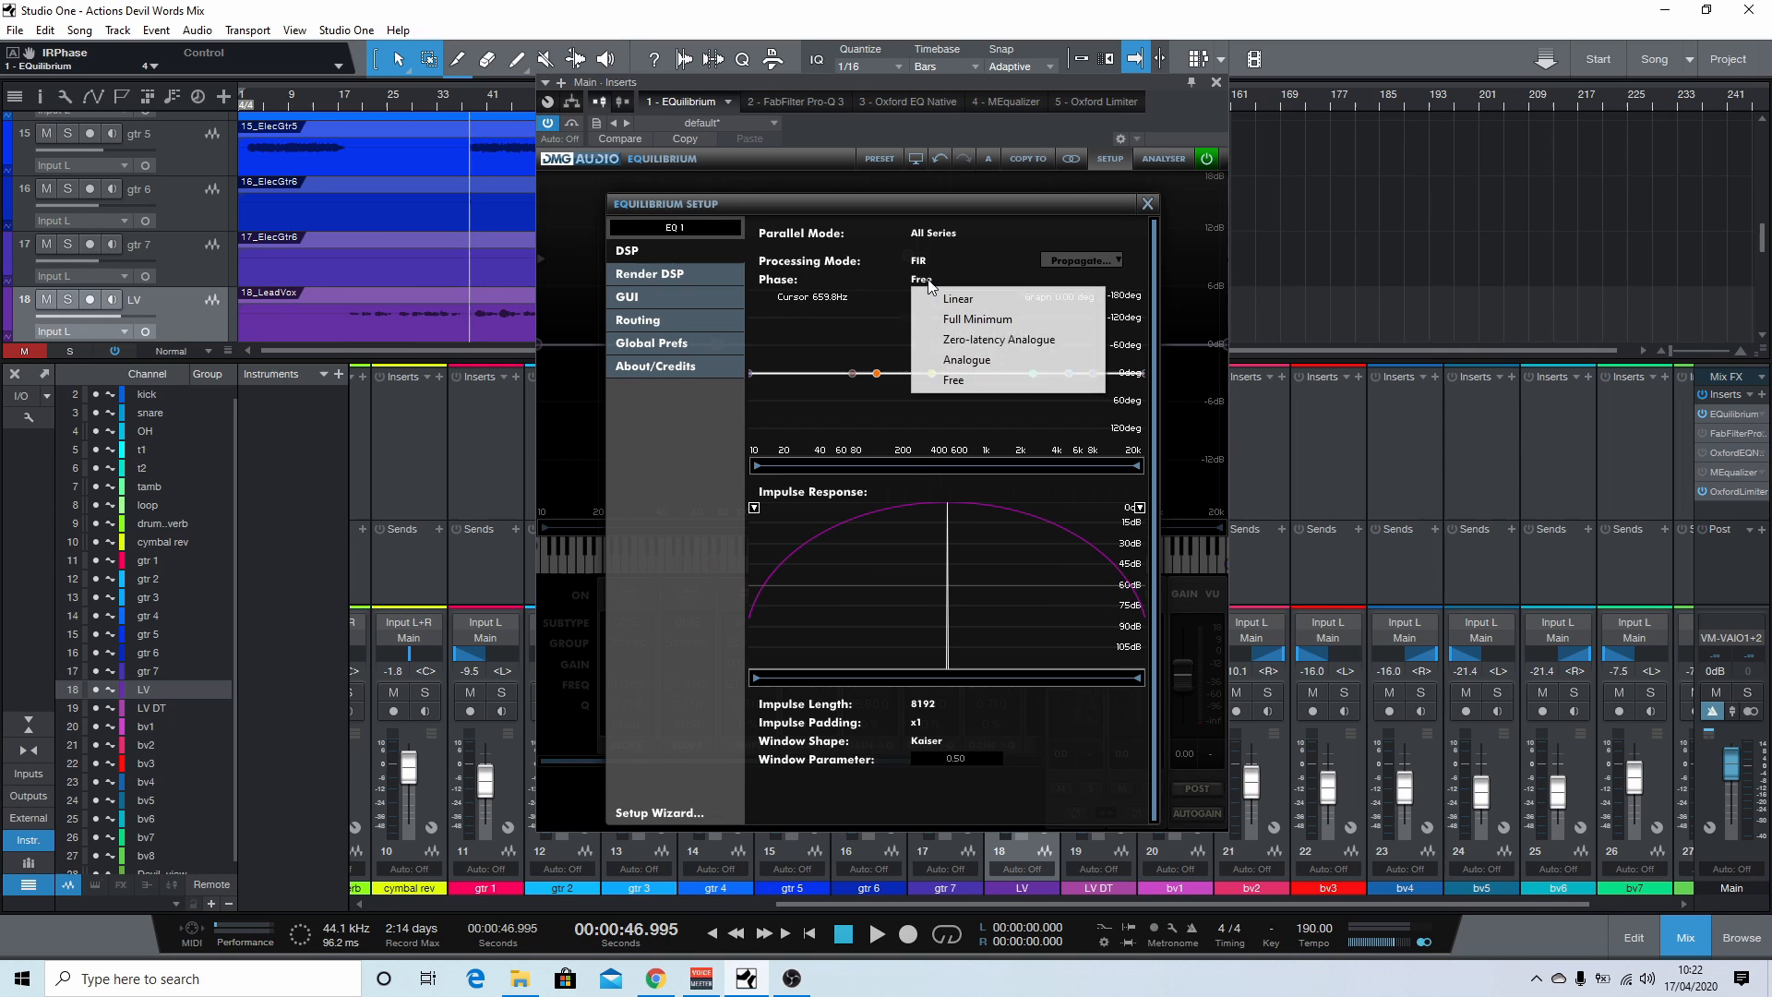
left_click(988, 360)
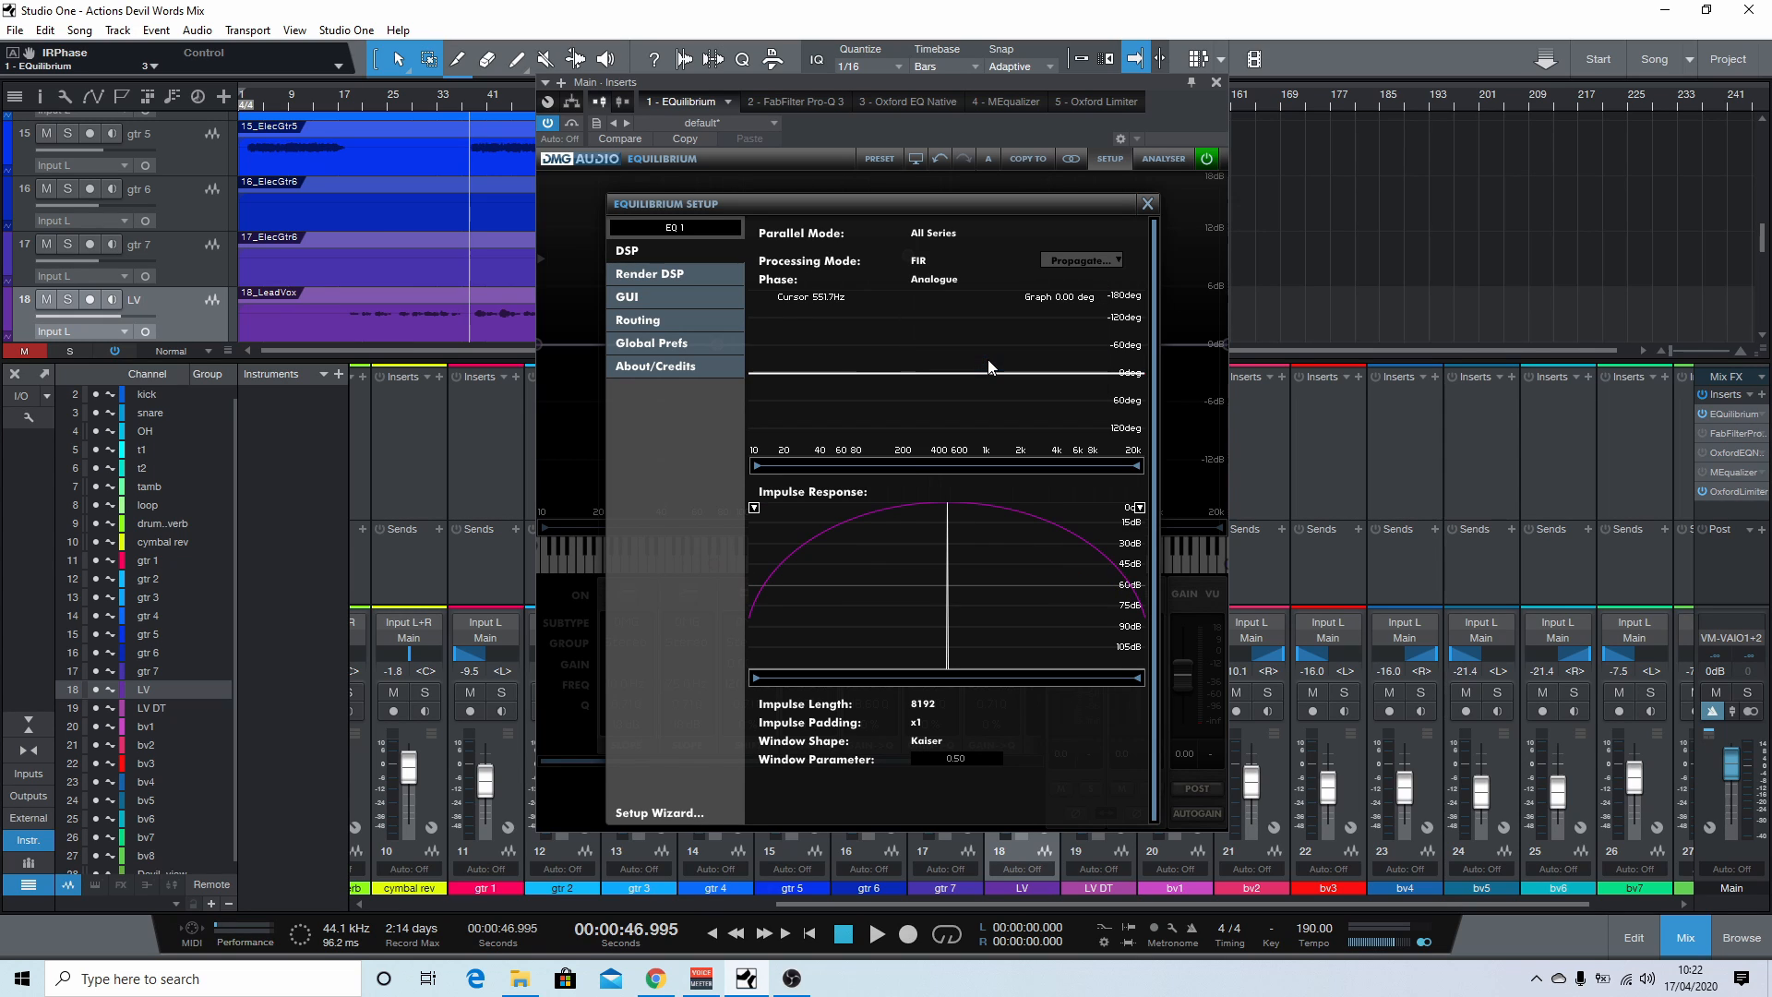
Step: Try the parallel processing choices, including Peaks Parallel, and return the parallel mode to All Series
left_click(947, 285)
left_click(940, 234)
left_click(942, 236)
left_click(943, 235)
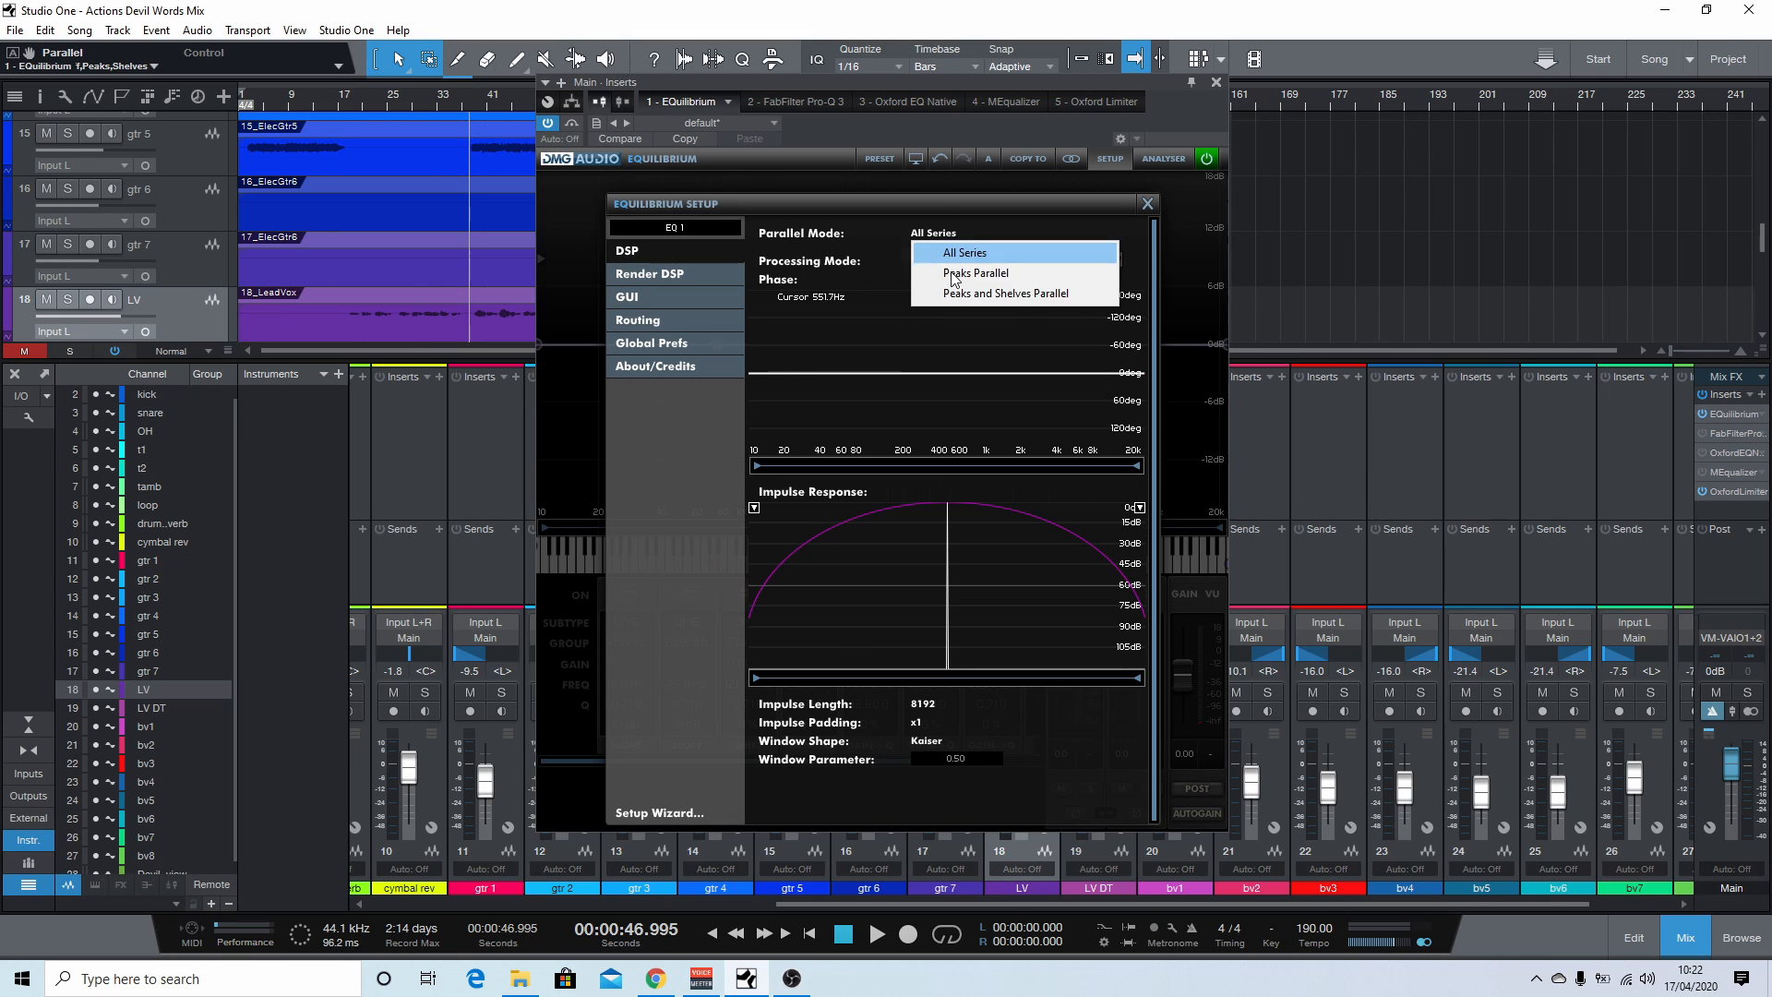
left_click(976, 273)
left_click(949, 234)
left_click(964, 253)
Step: Switch the DSP phase to Free and try adjusting the yellow band's point on the phase graph
left_click(934, 279)
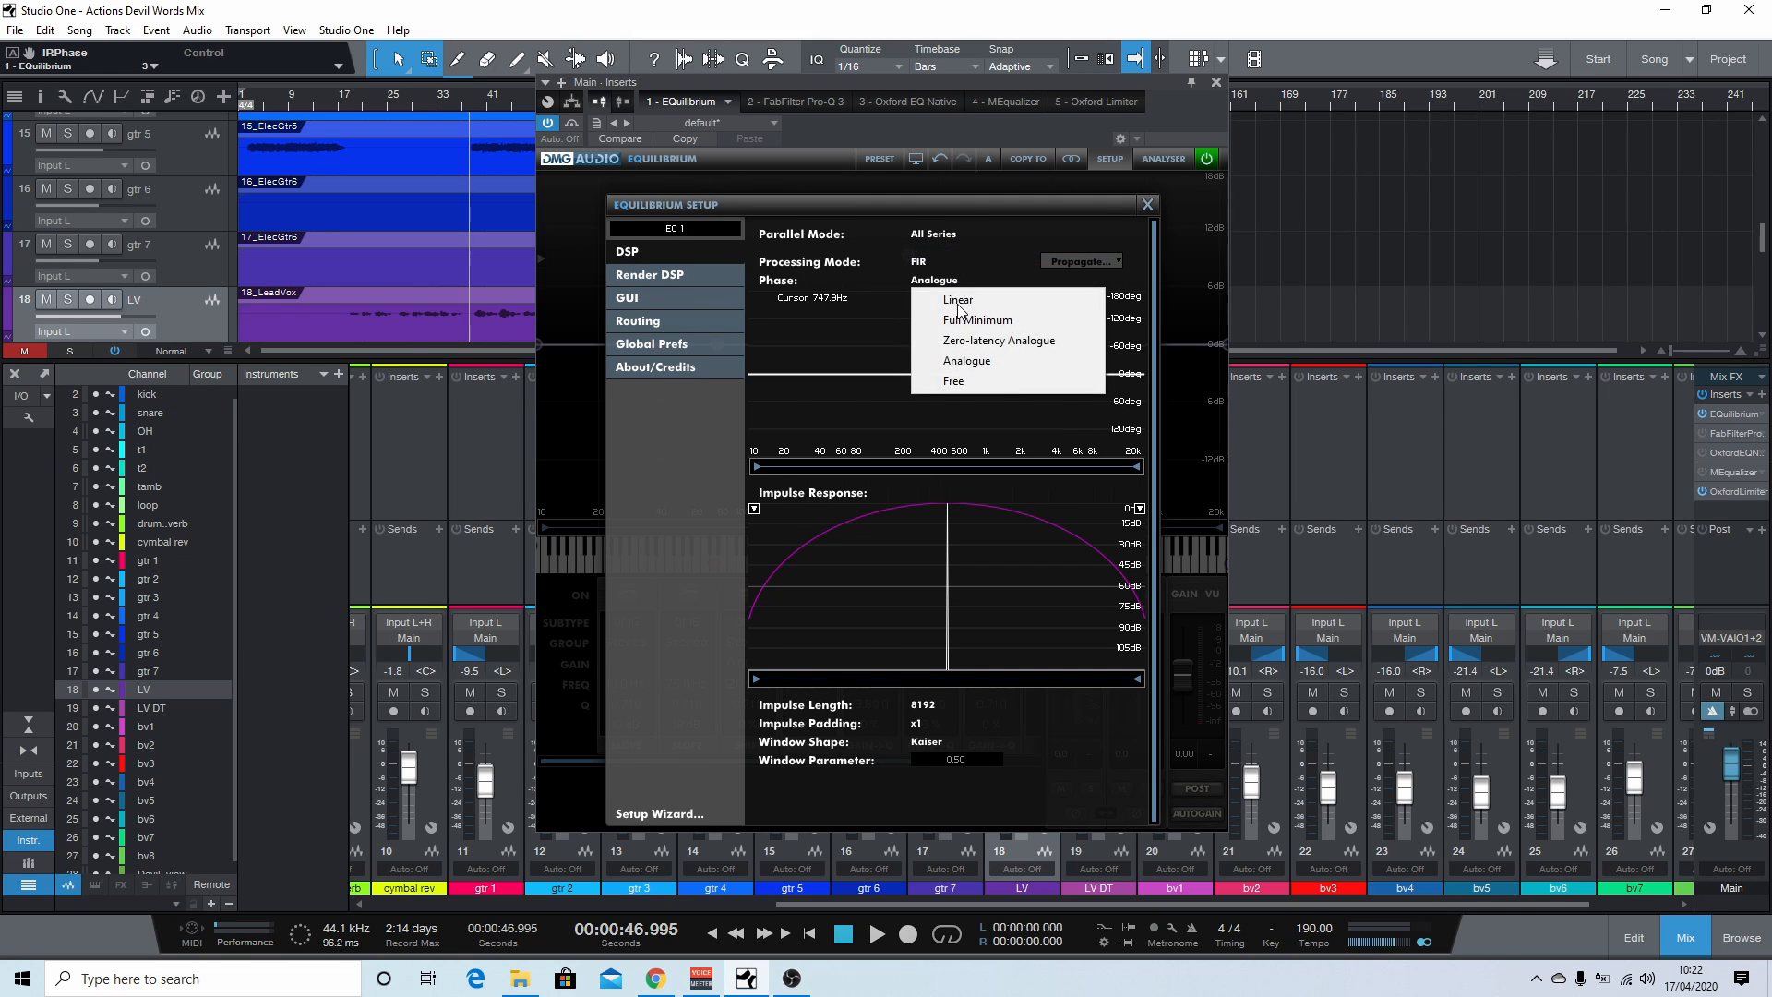
left_click(1010, 372)
left_click_drag(931, 374, 935, 376)
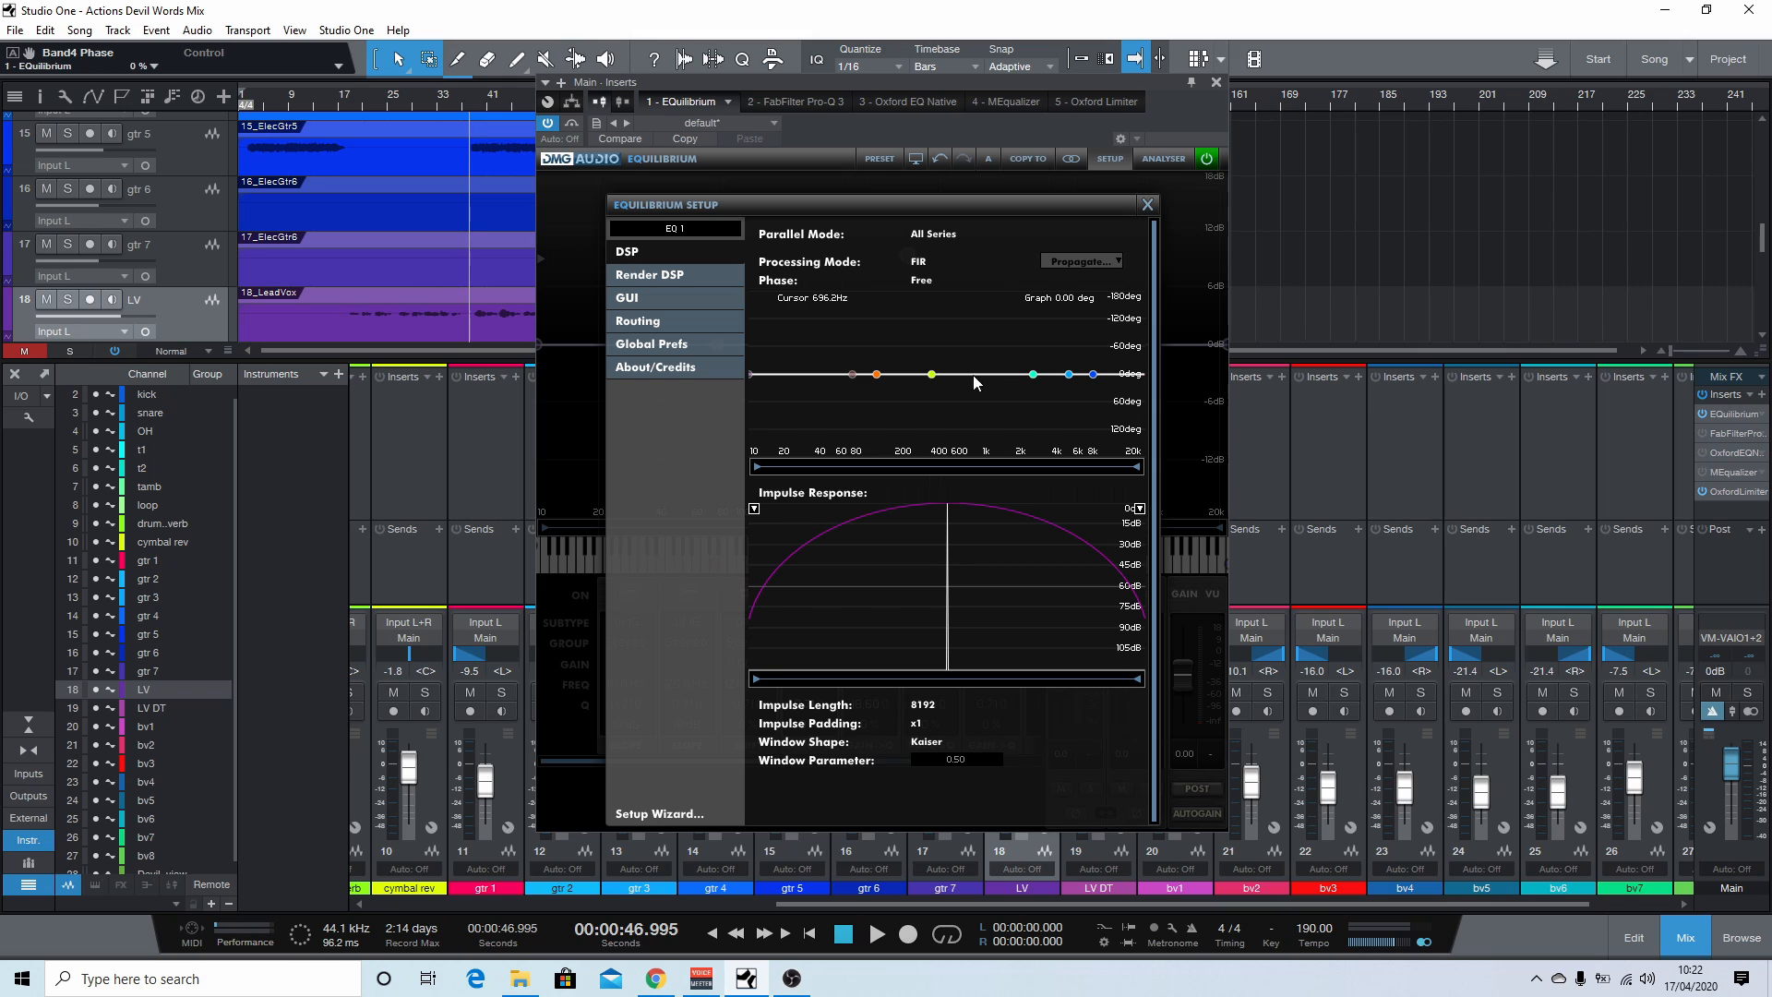
Step: Try the Linear phase option and set the DSP phase to Full Minimum
left_click(951, 282)
left_click(955, 298)
left_click(955, 283)
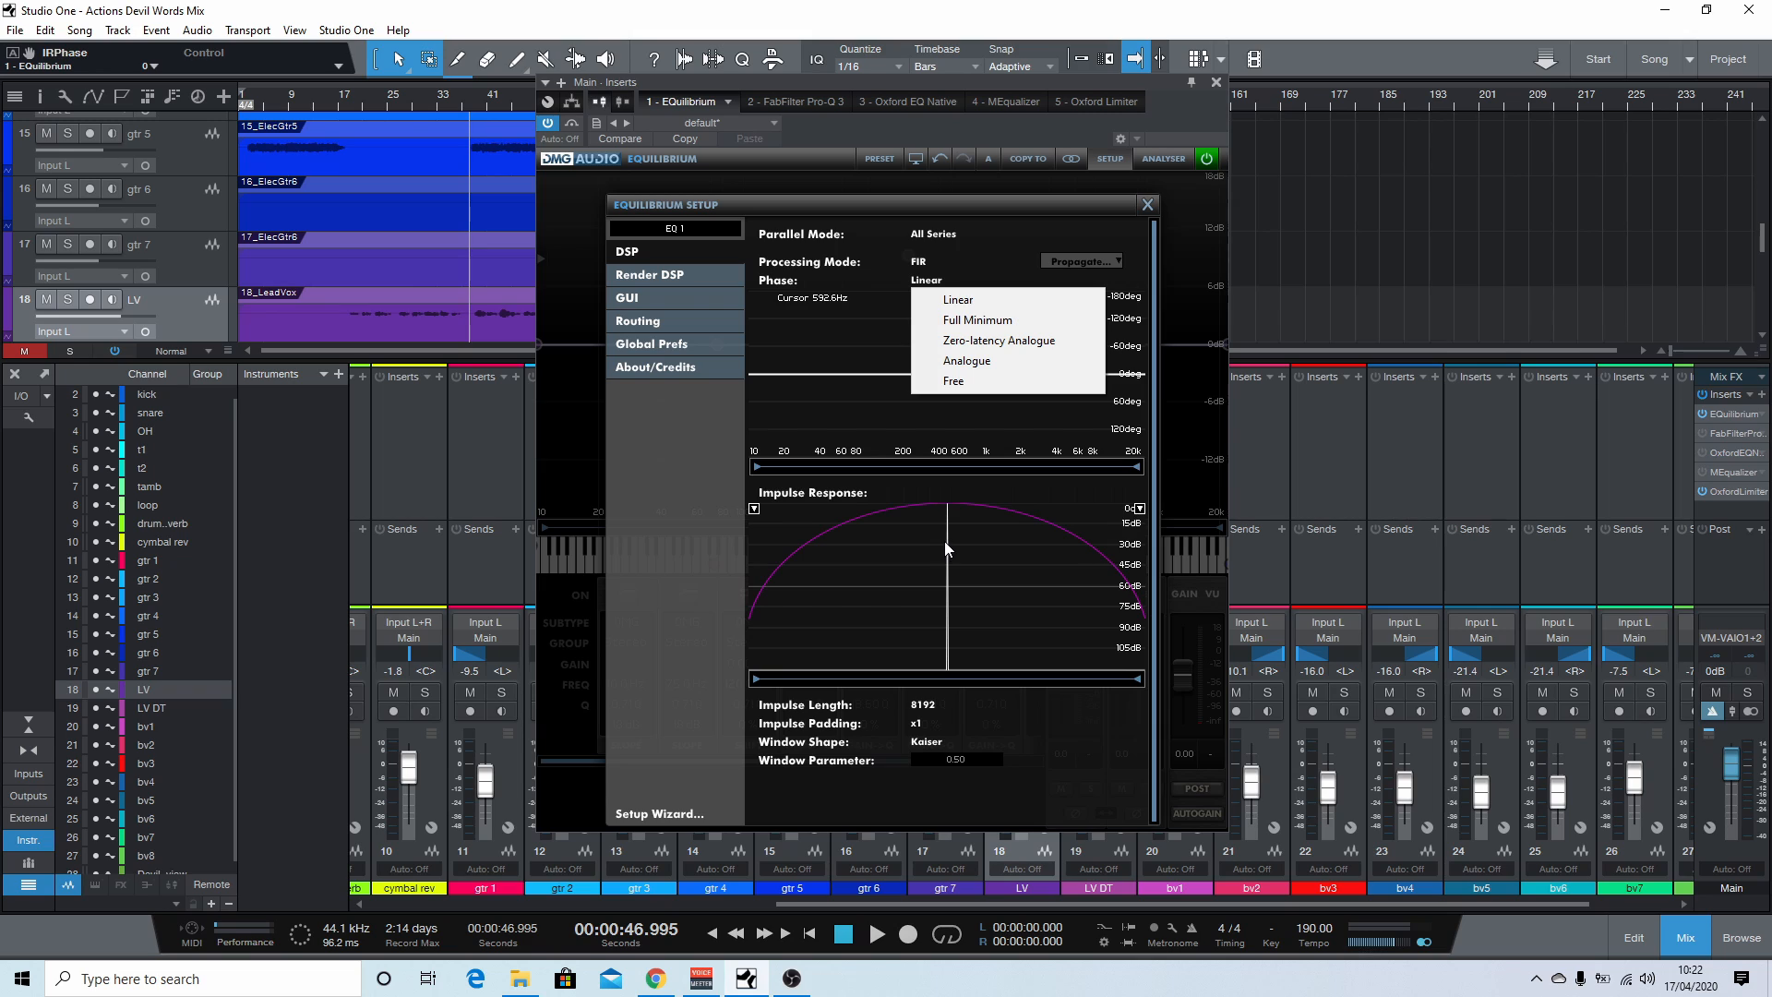
left_click(1015, 332)
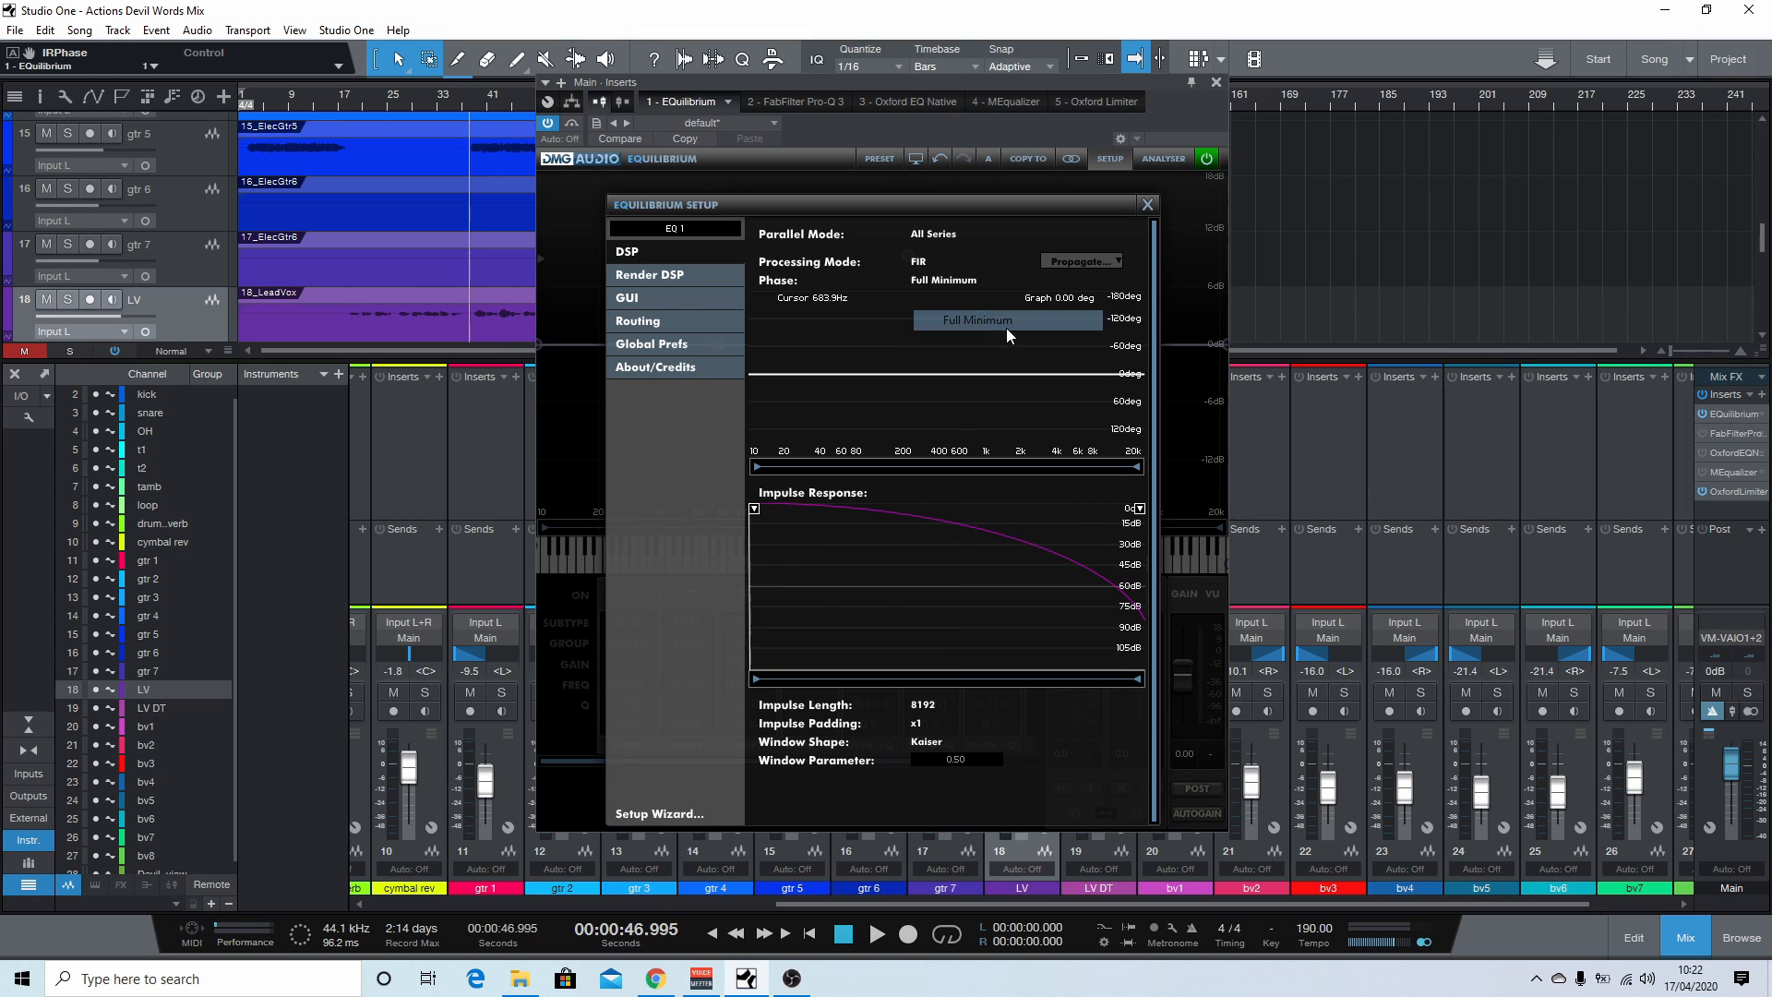
left_click(956, 280)
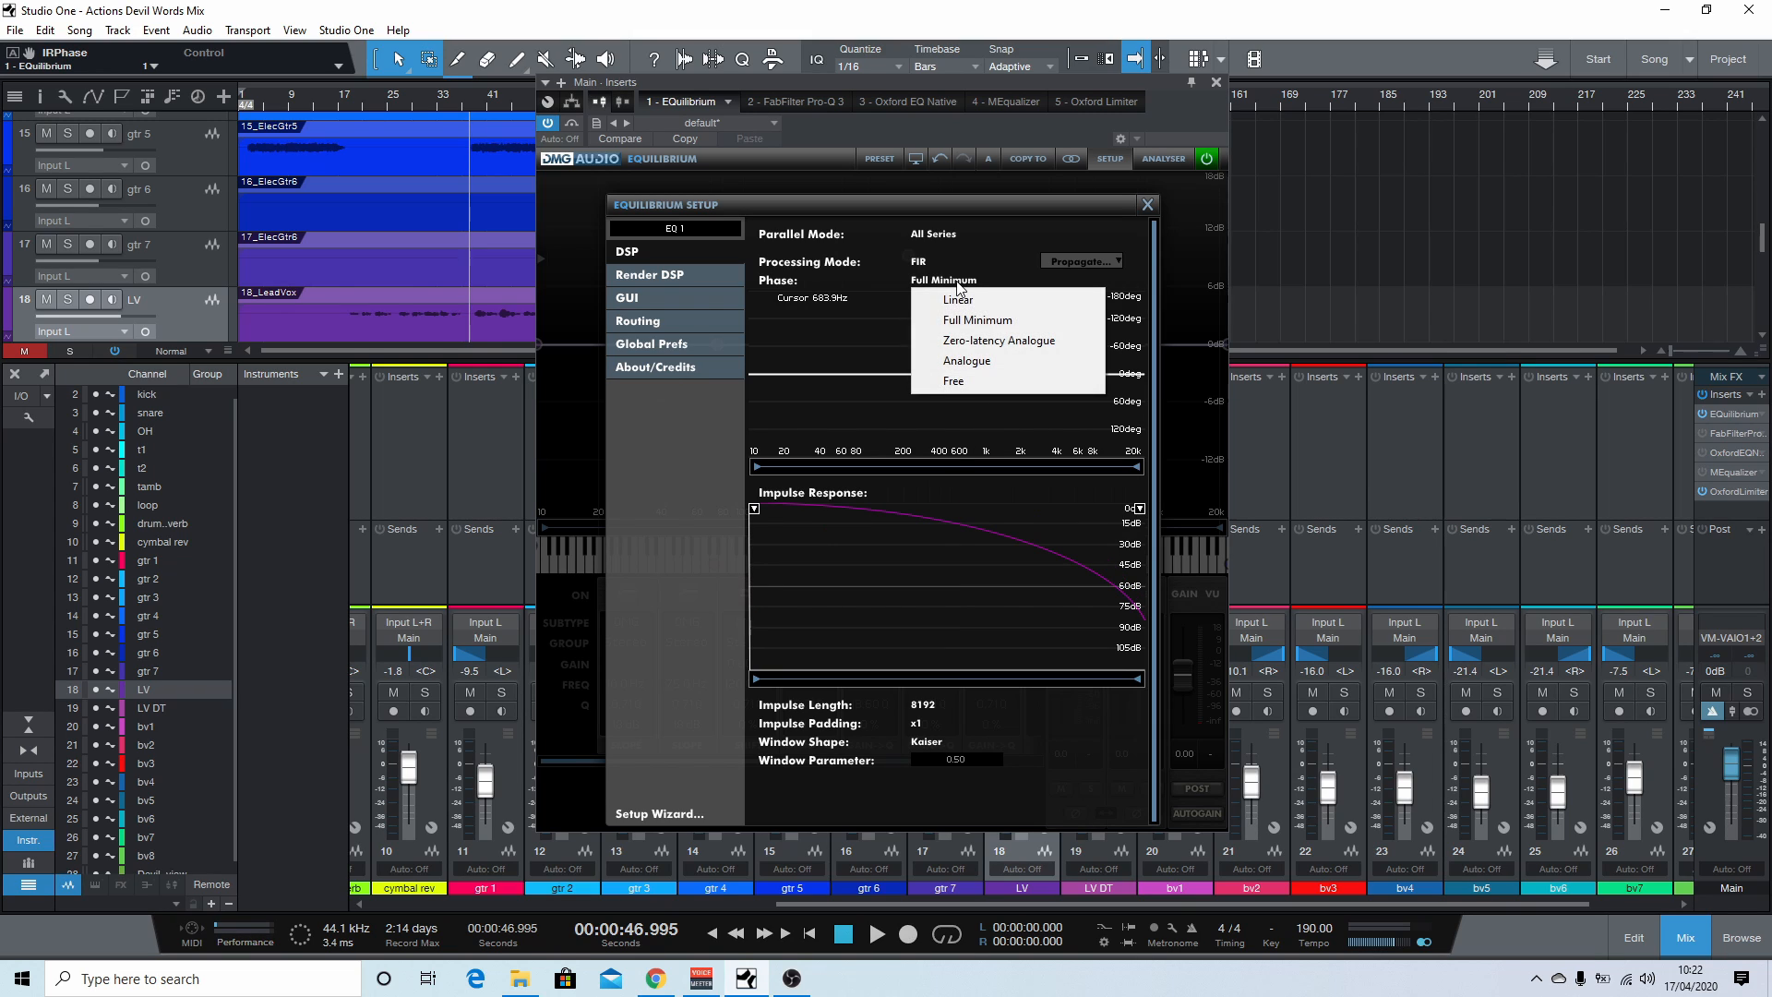
left_click(973, 317)
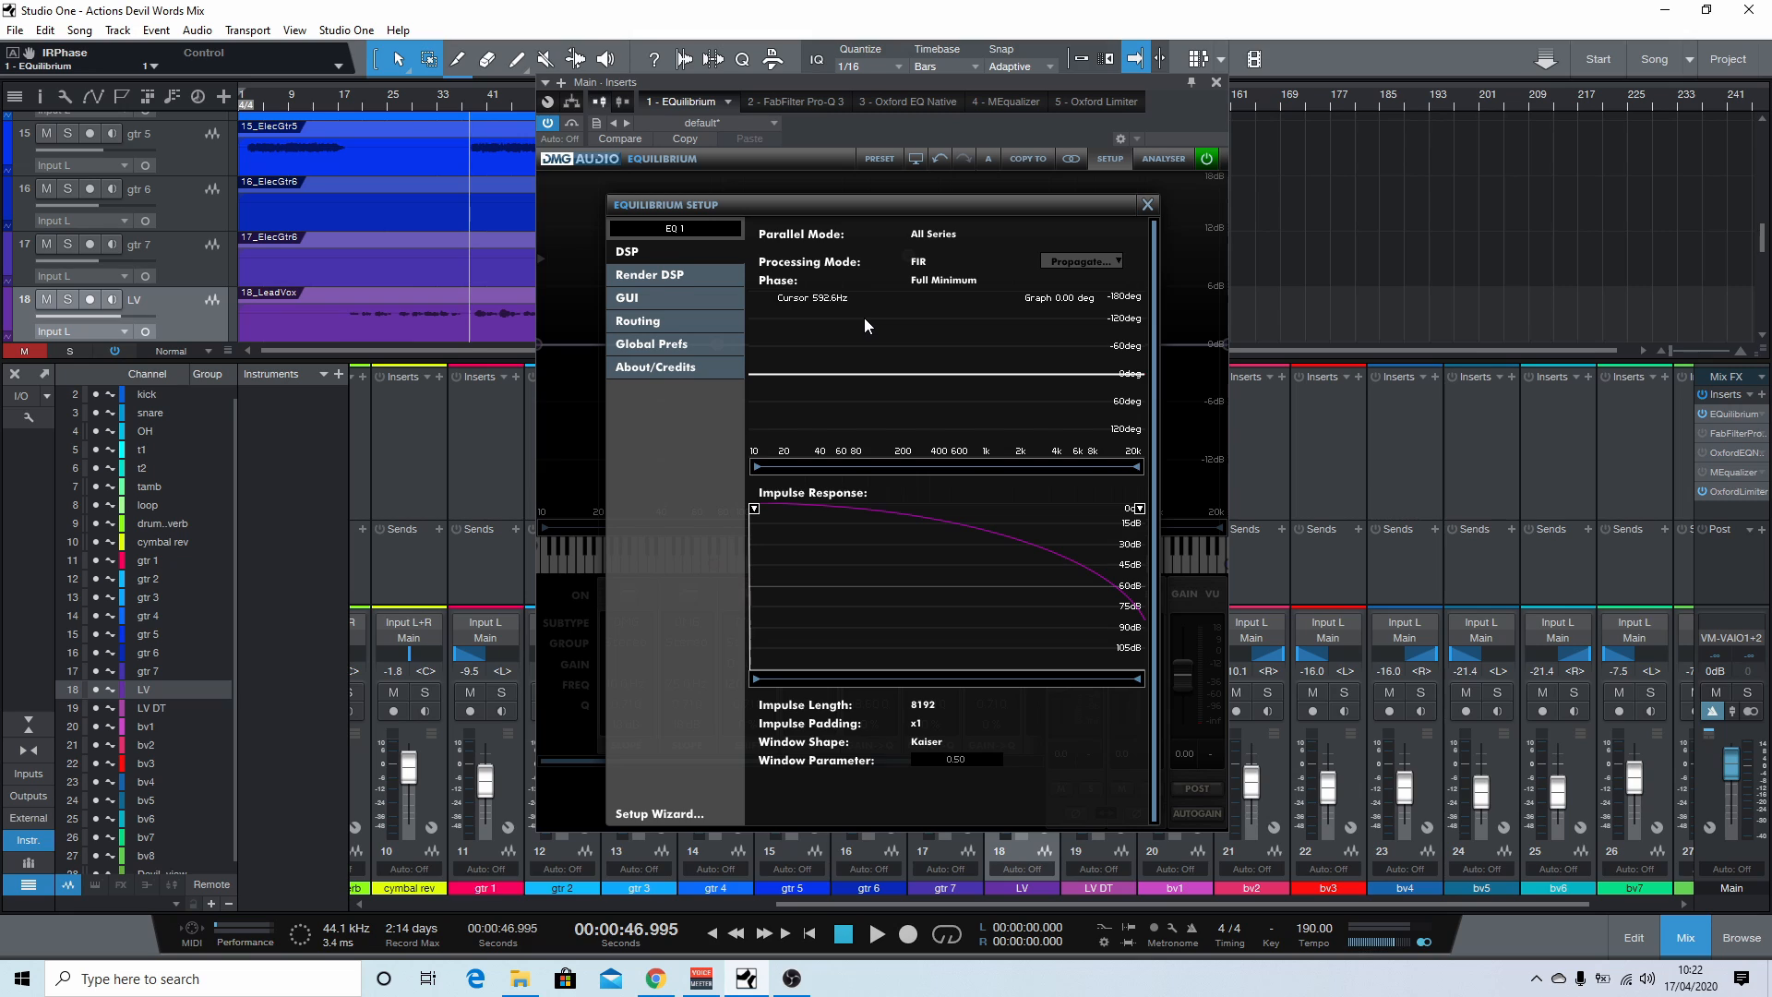
Step: Look over the GUI settings, select Mid/Side as the stereo mode in the routing settings and close the setup
left_click(670, 295)
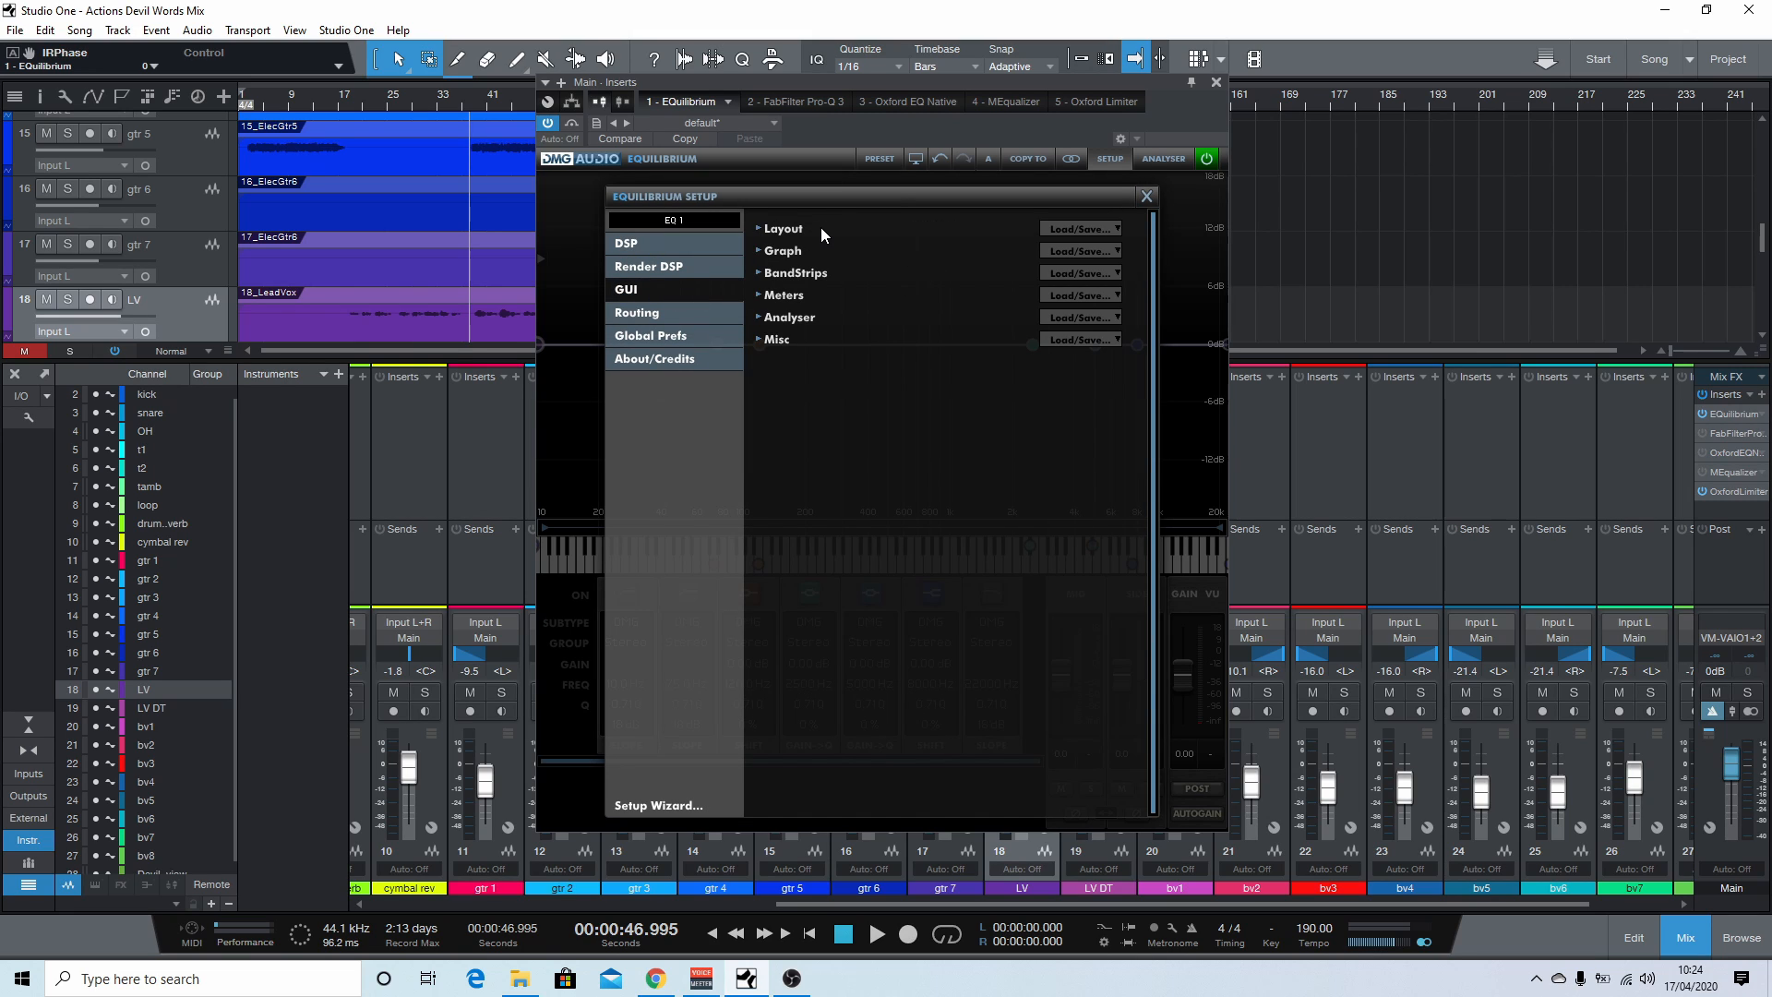
left_click(710, 315)
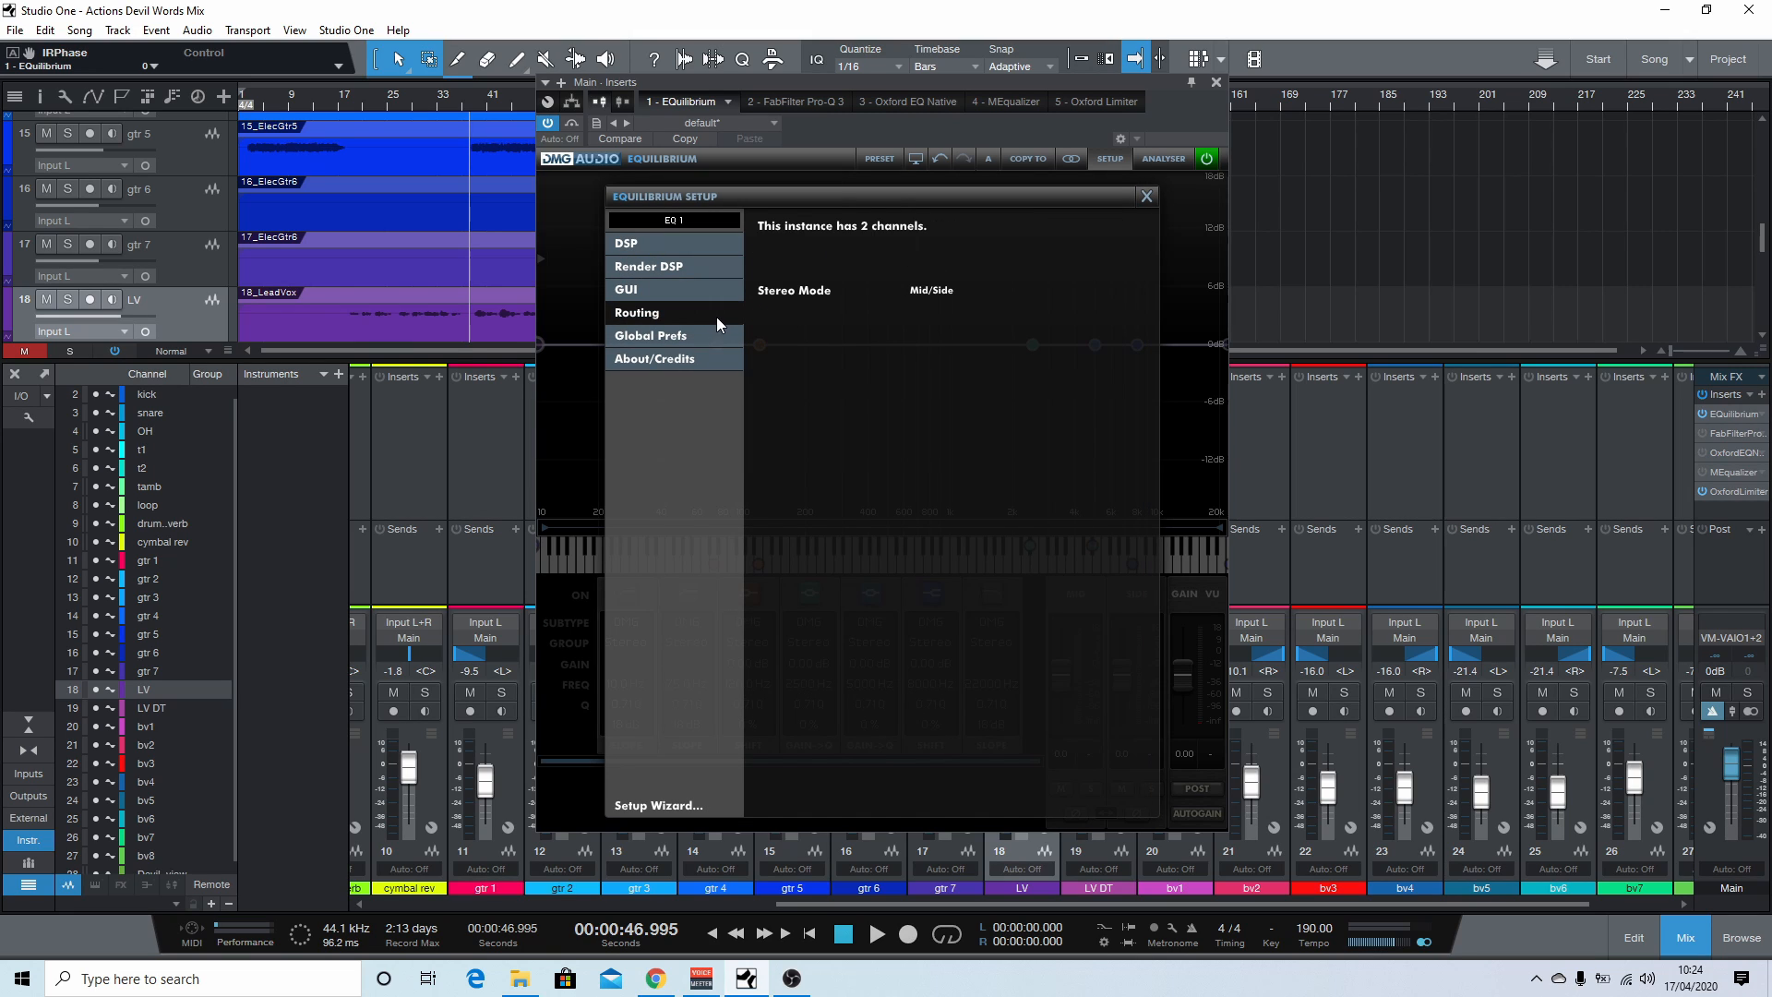
left_click(933, 291)
left_click(918, 292)
left_click(917, 293)
left_click(945, 305)
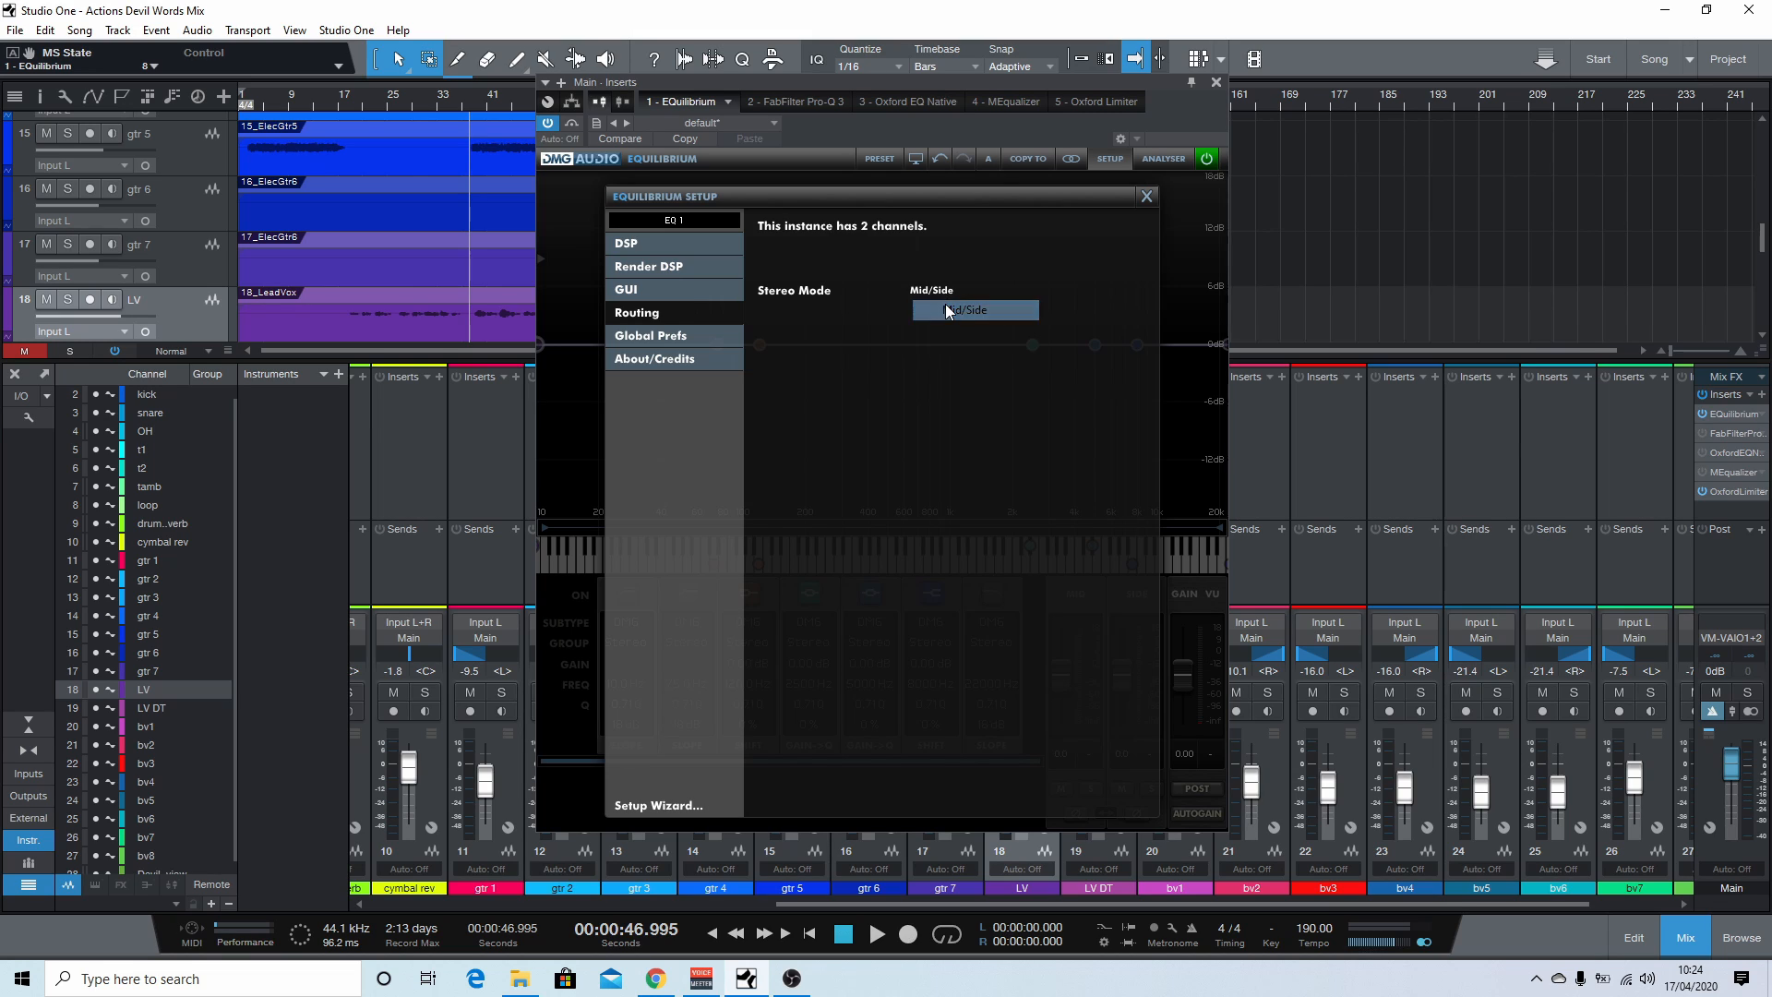
left_click(1146, 197)
Step: Try the Mid group on the 120 Hz low shelf, assign it to Side and move it to about 165 Hz
mouse_move(760, 346)
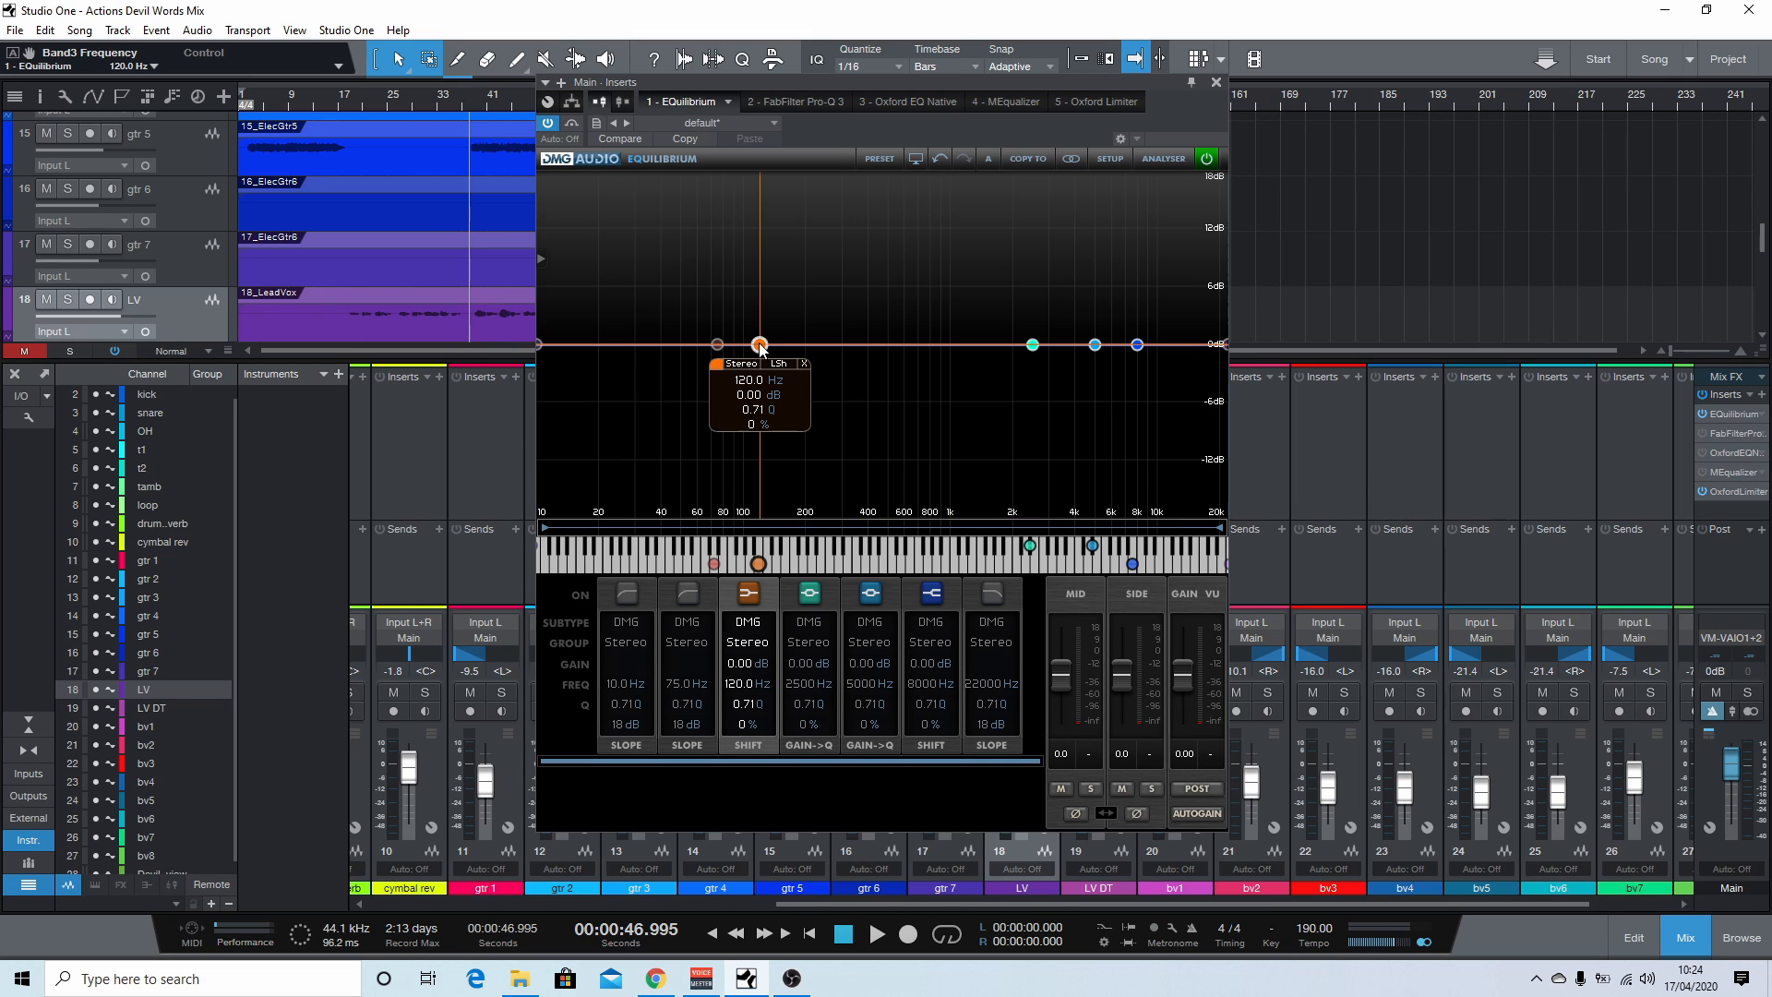
left_click(741, 363)
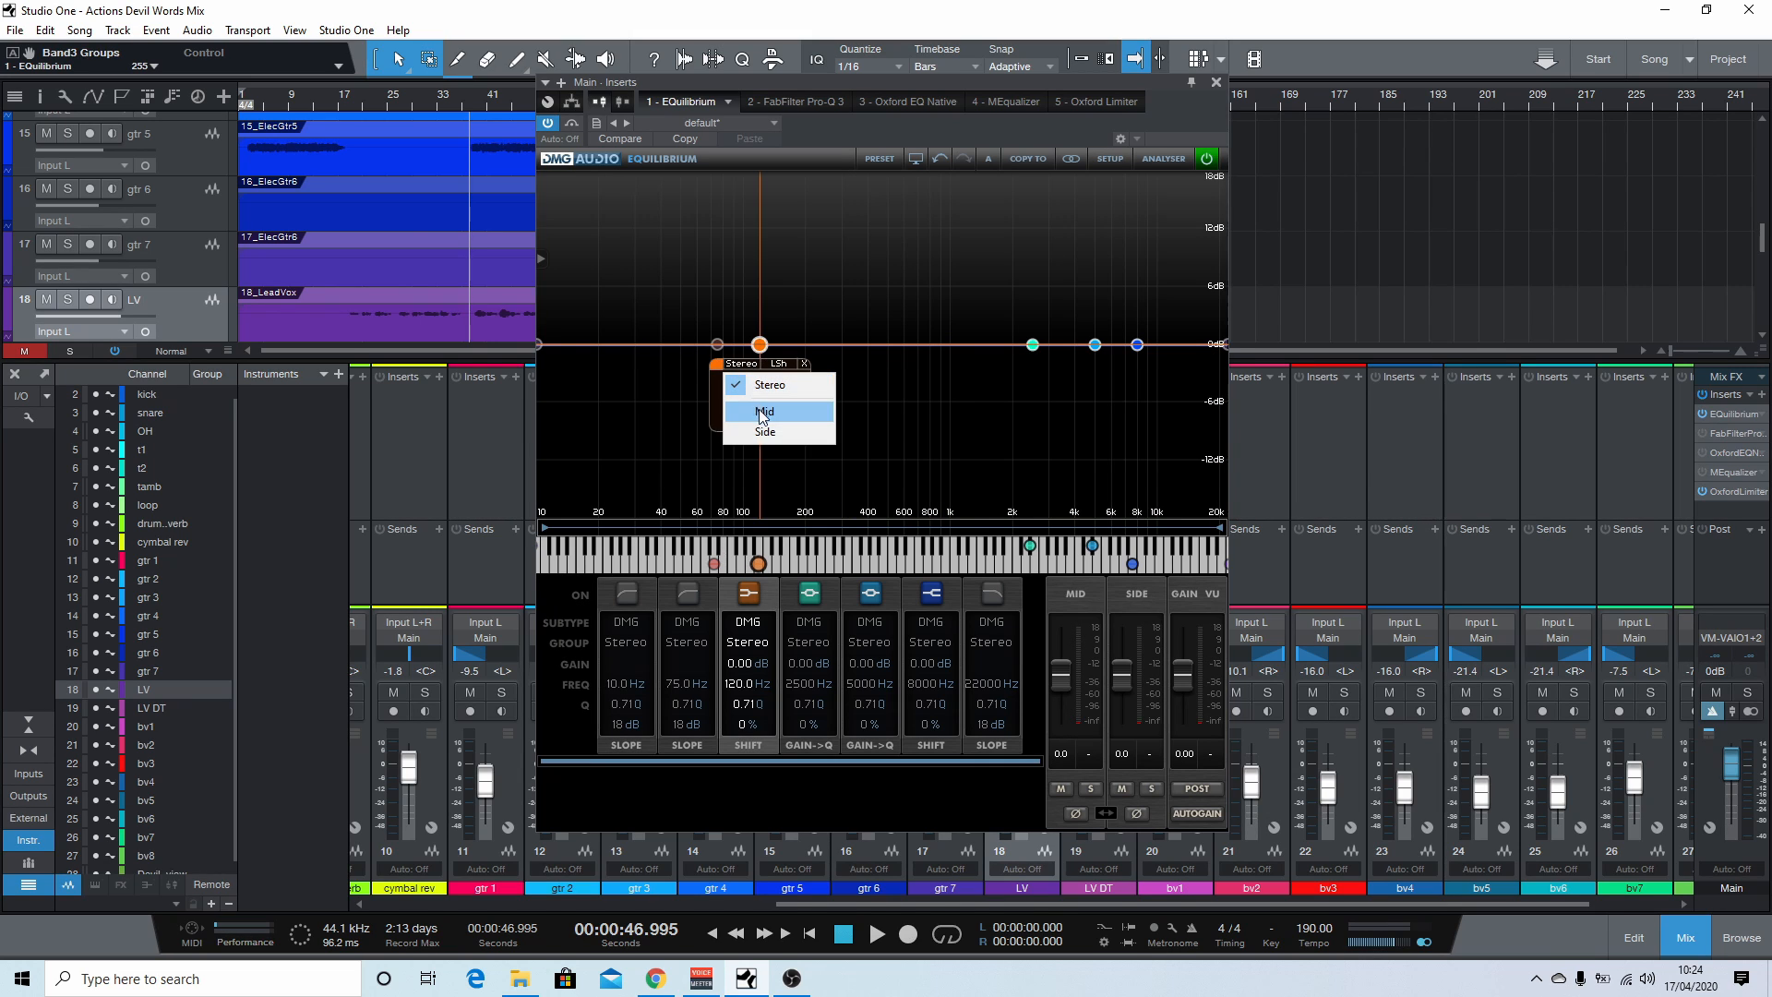
left_click(765, 411)
left_click(742, 362)
left_click(765, 431)
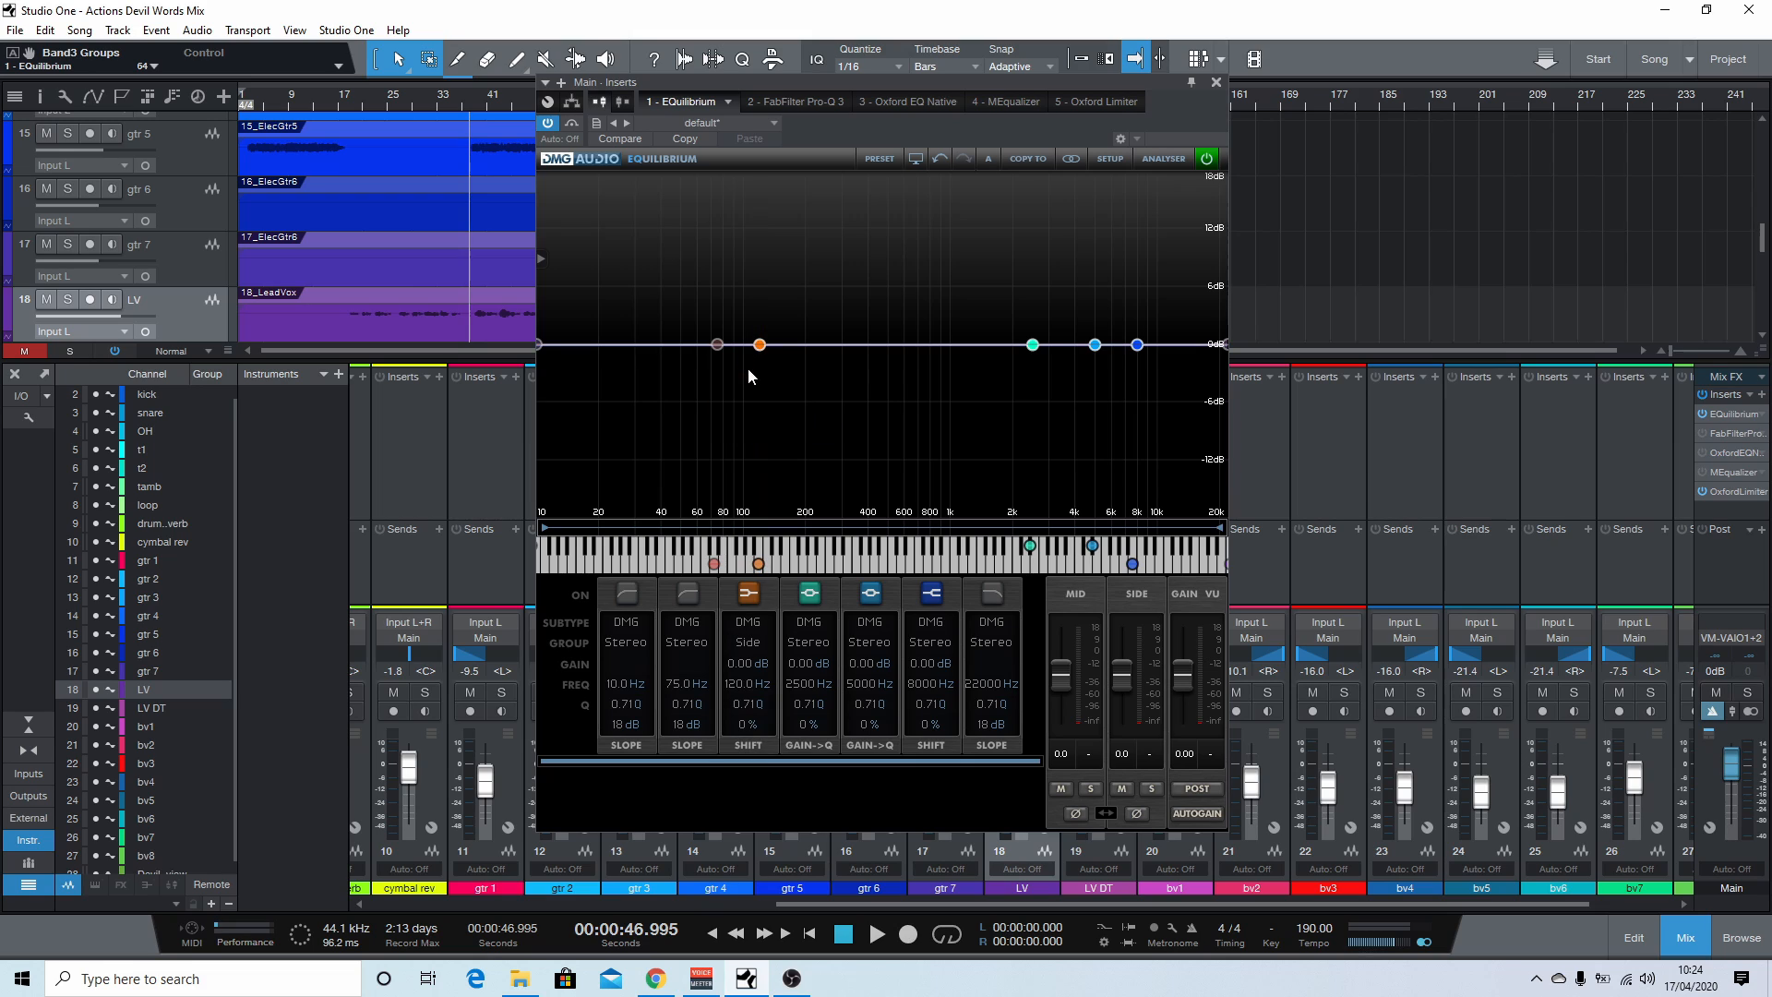
left_click_drag(765, 345, 788, 344)
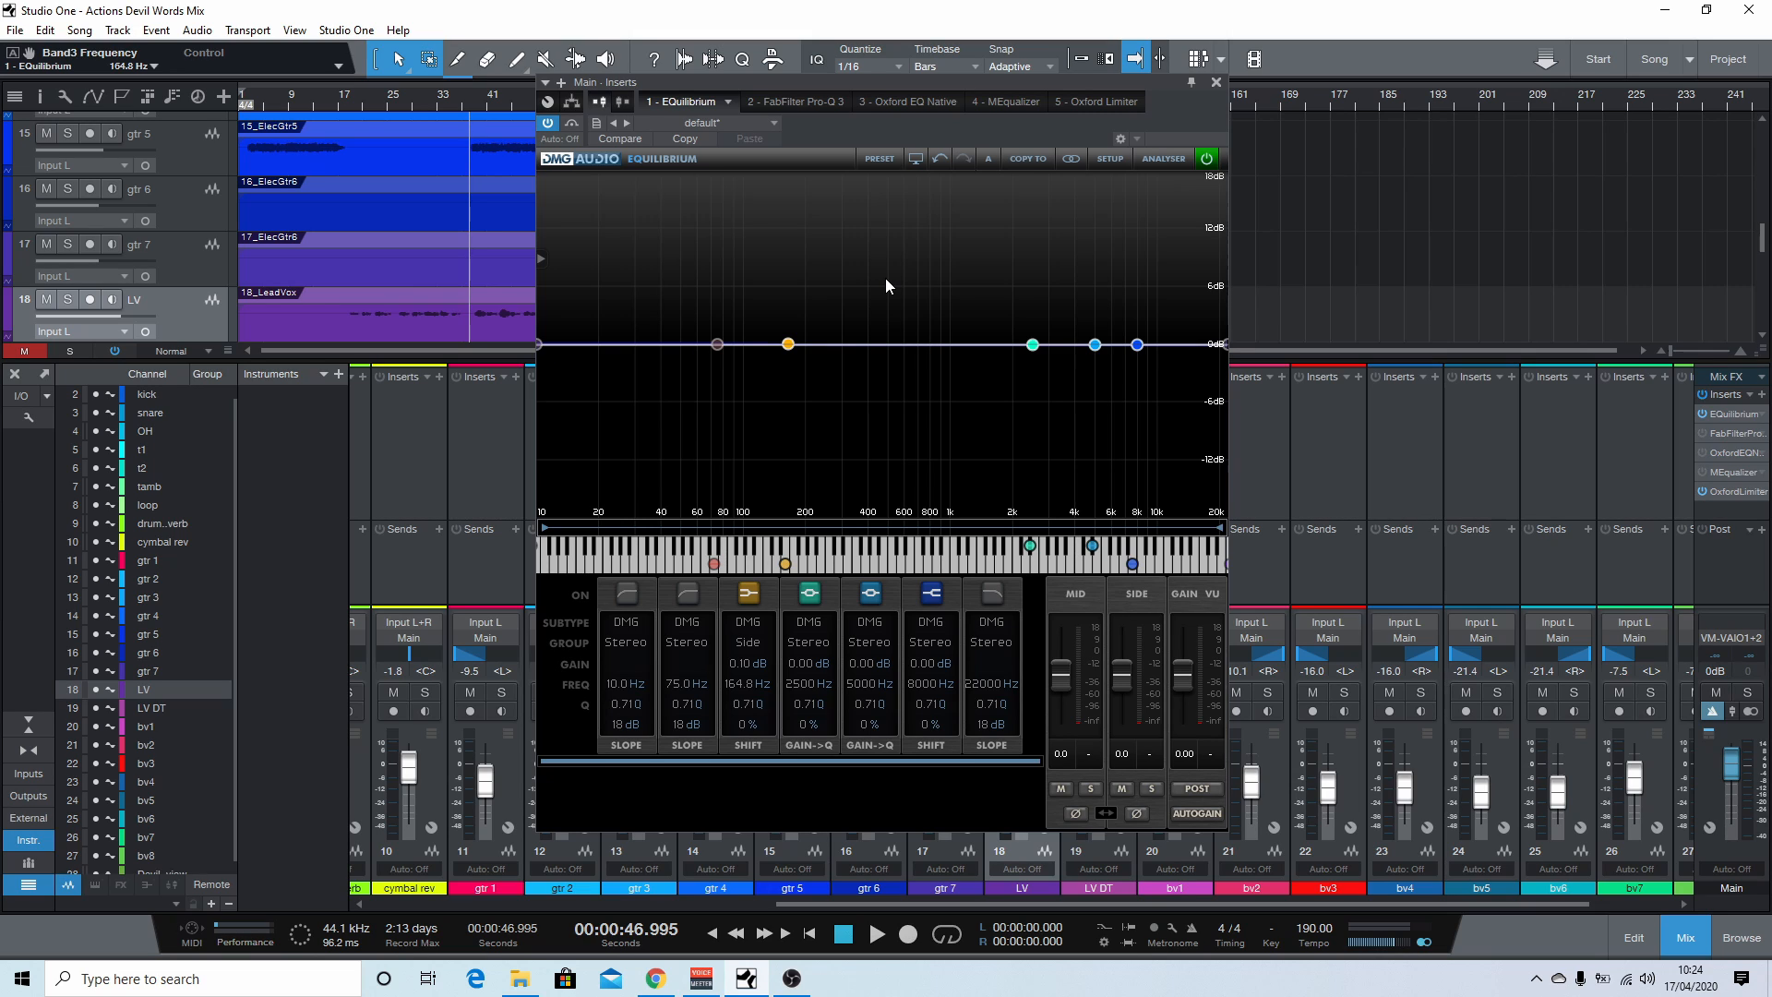
Step: Open FabFilter Pro-Q 3 from the Main channel's inserts and replace its existing low cut with a new one
left_click(1215, 83)
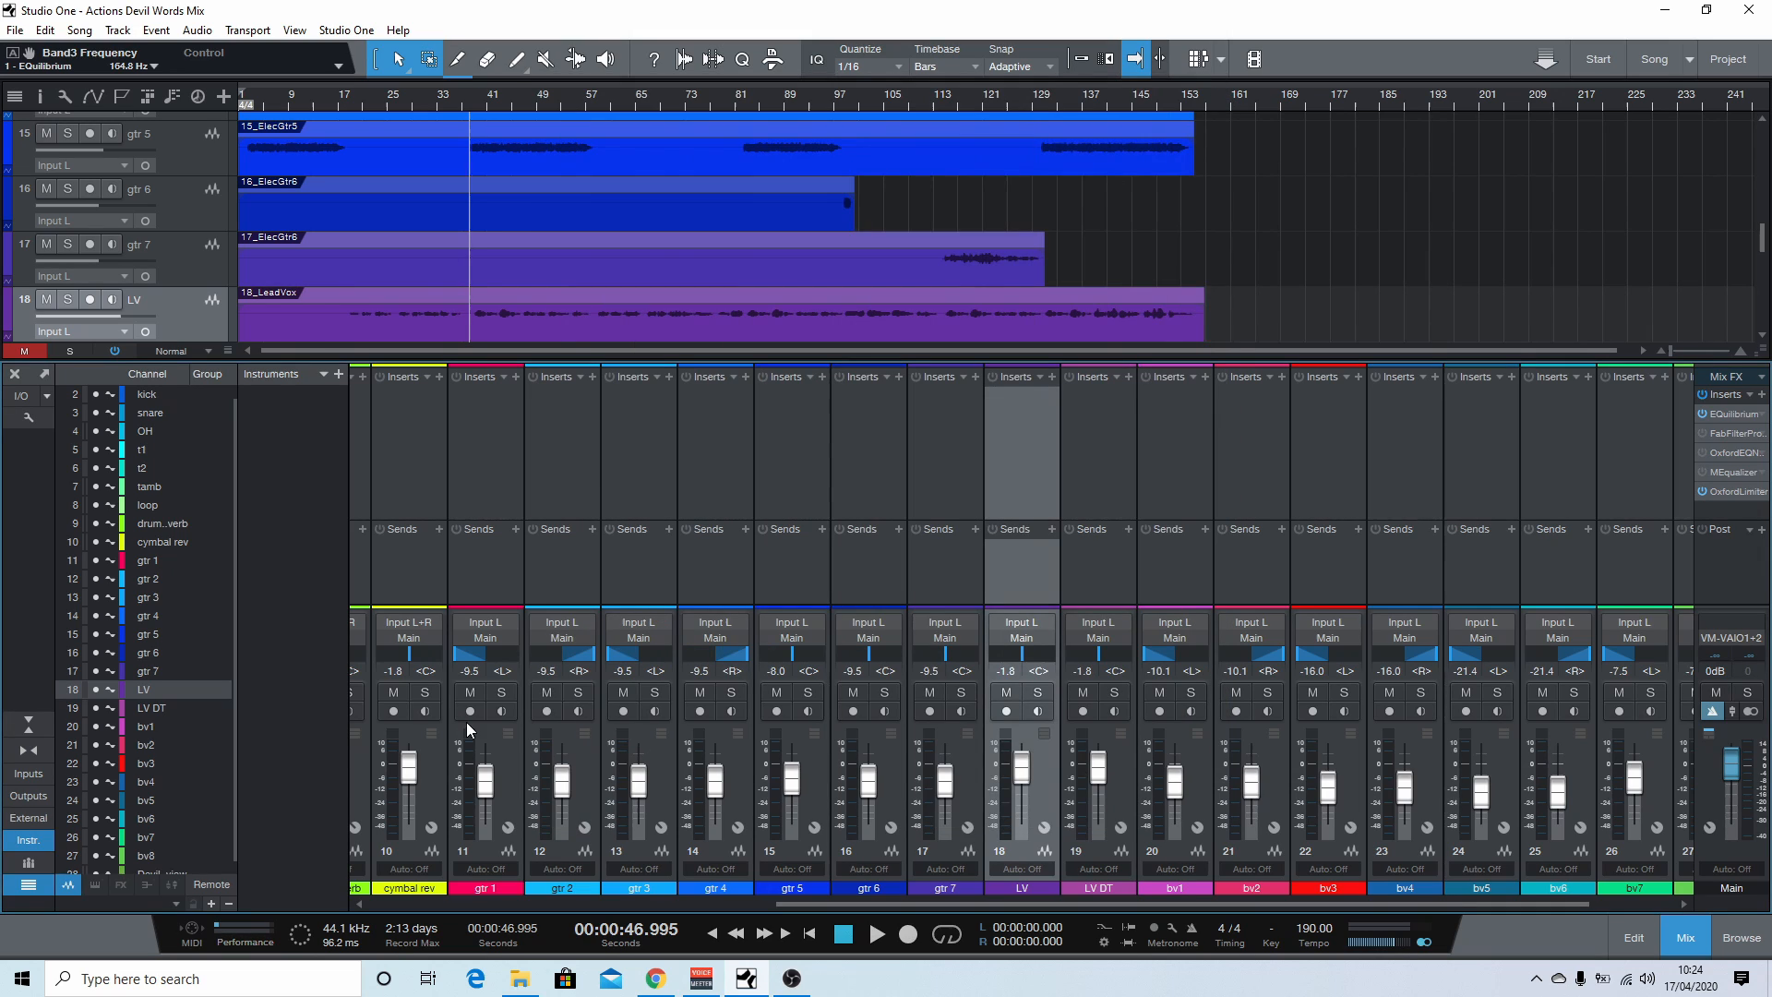
double_click(1703, 434)
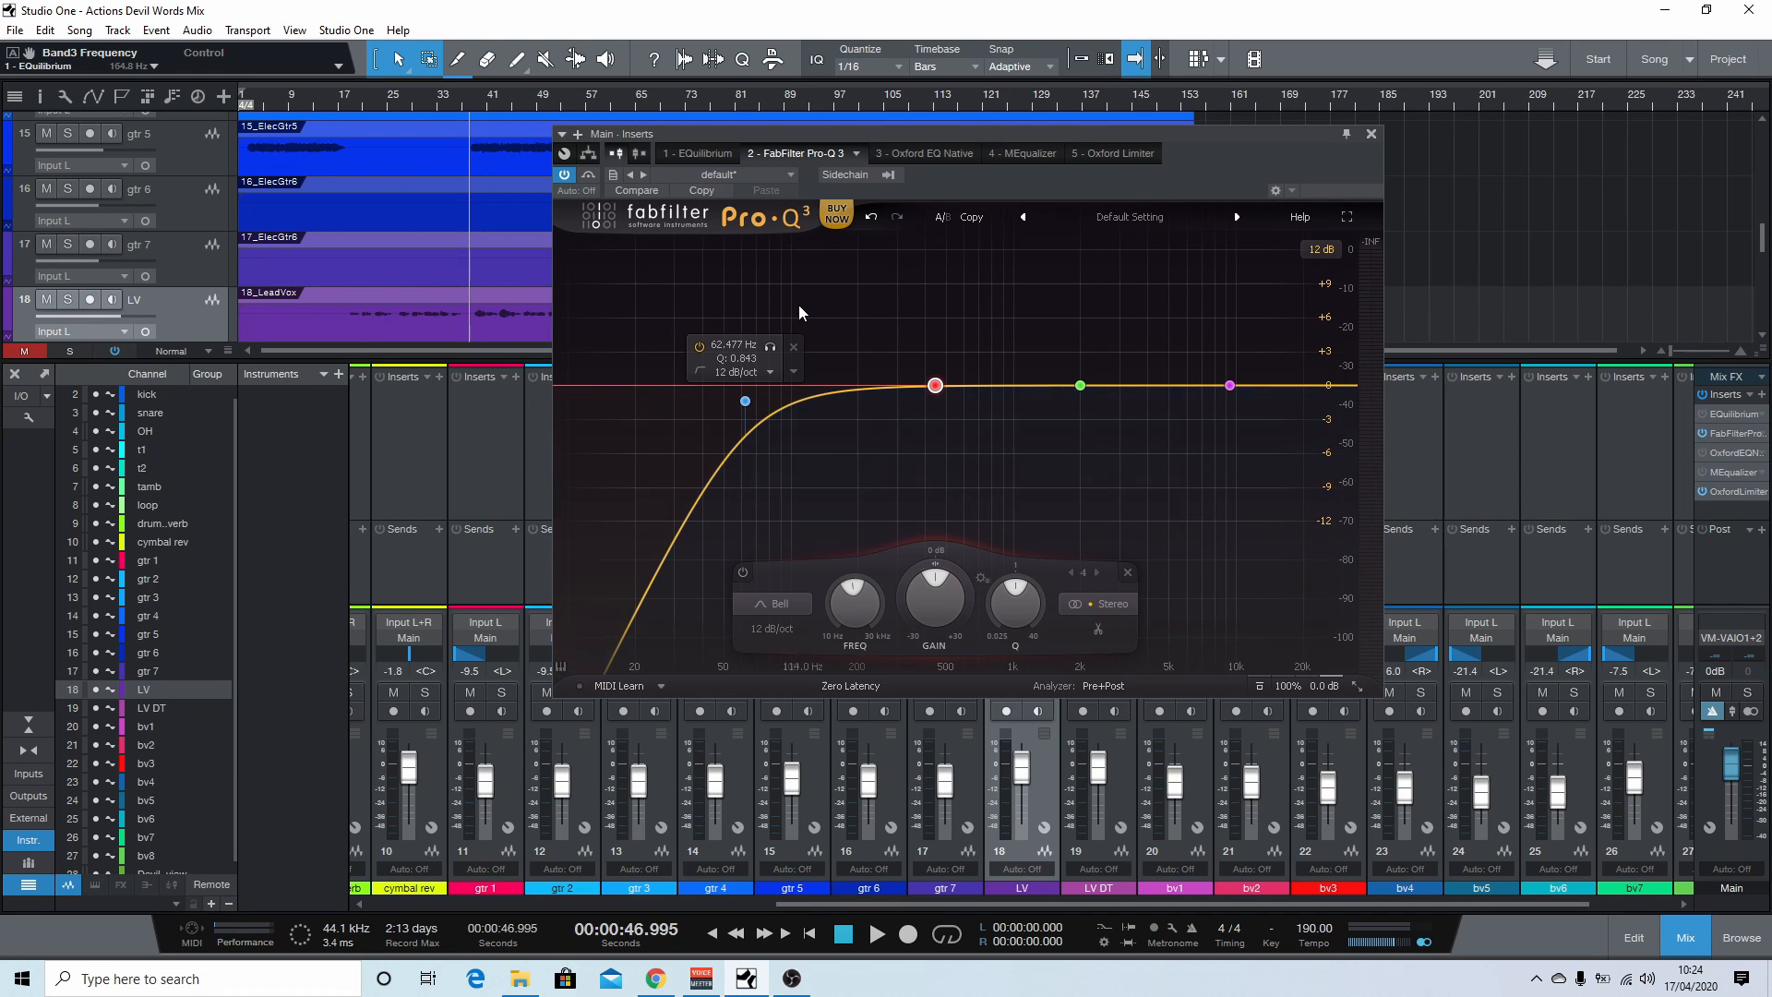
left_click(795, 348)
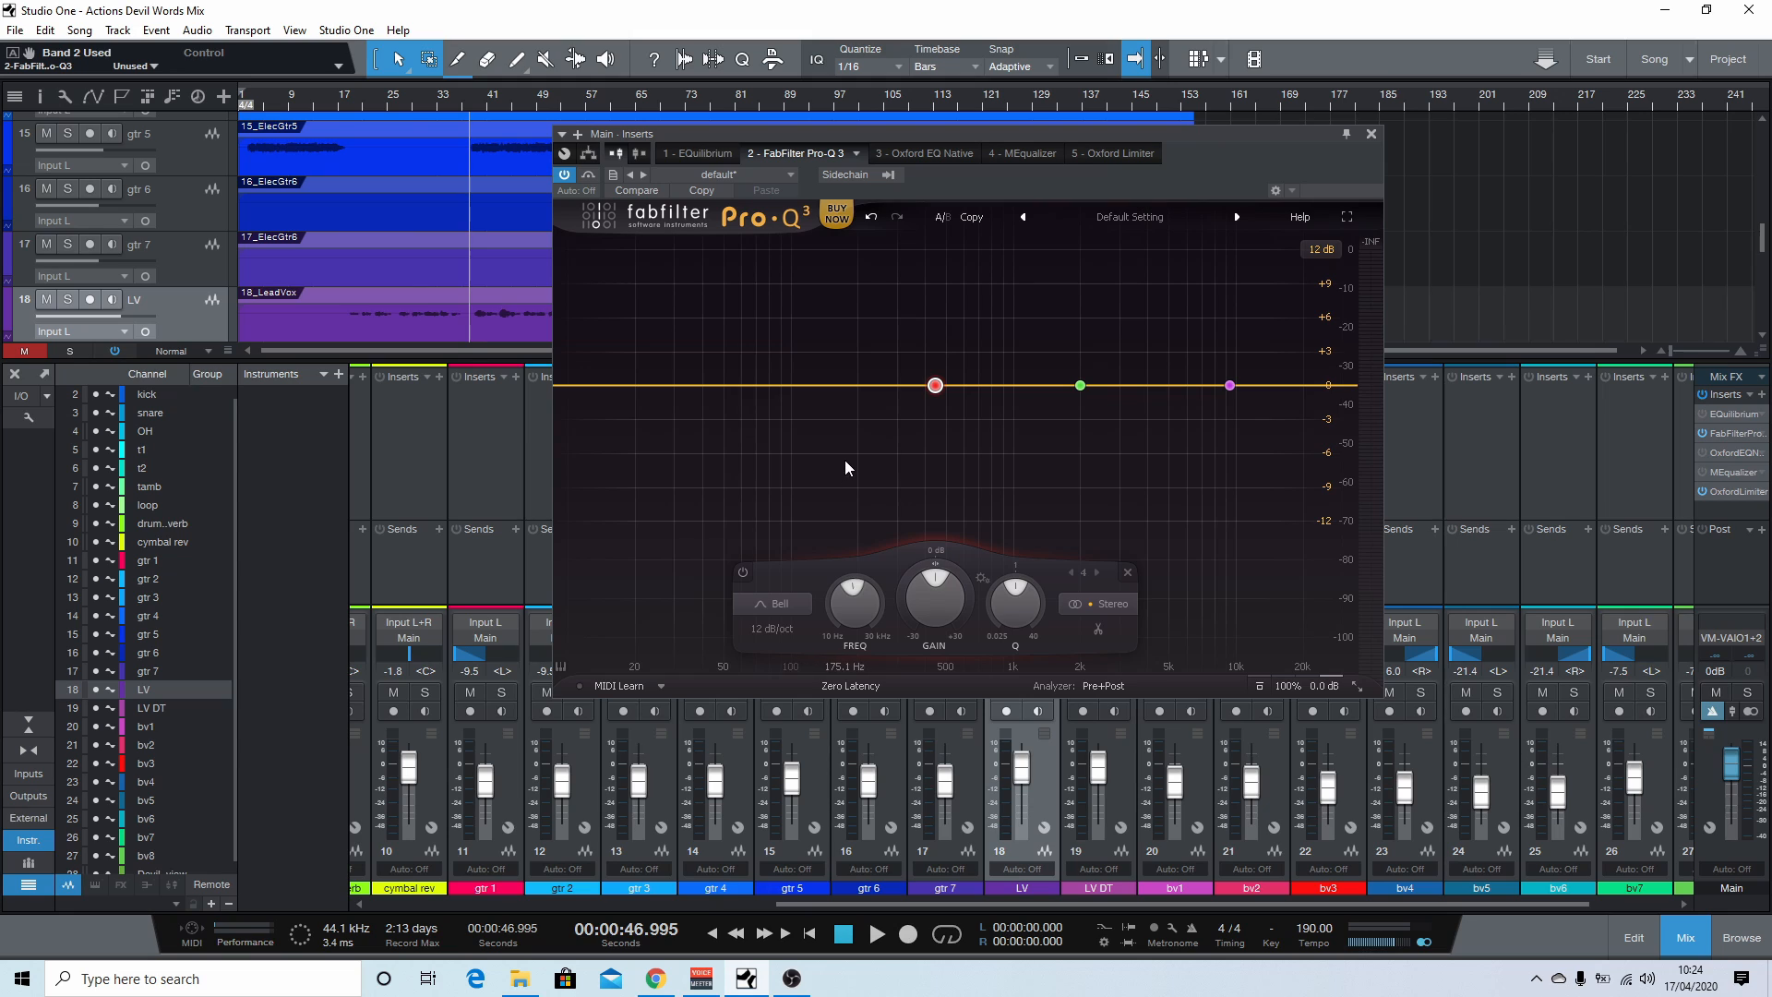
left_click(706, 385)
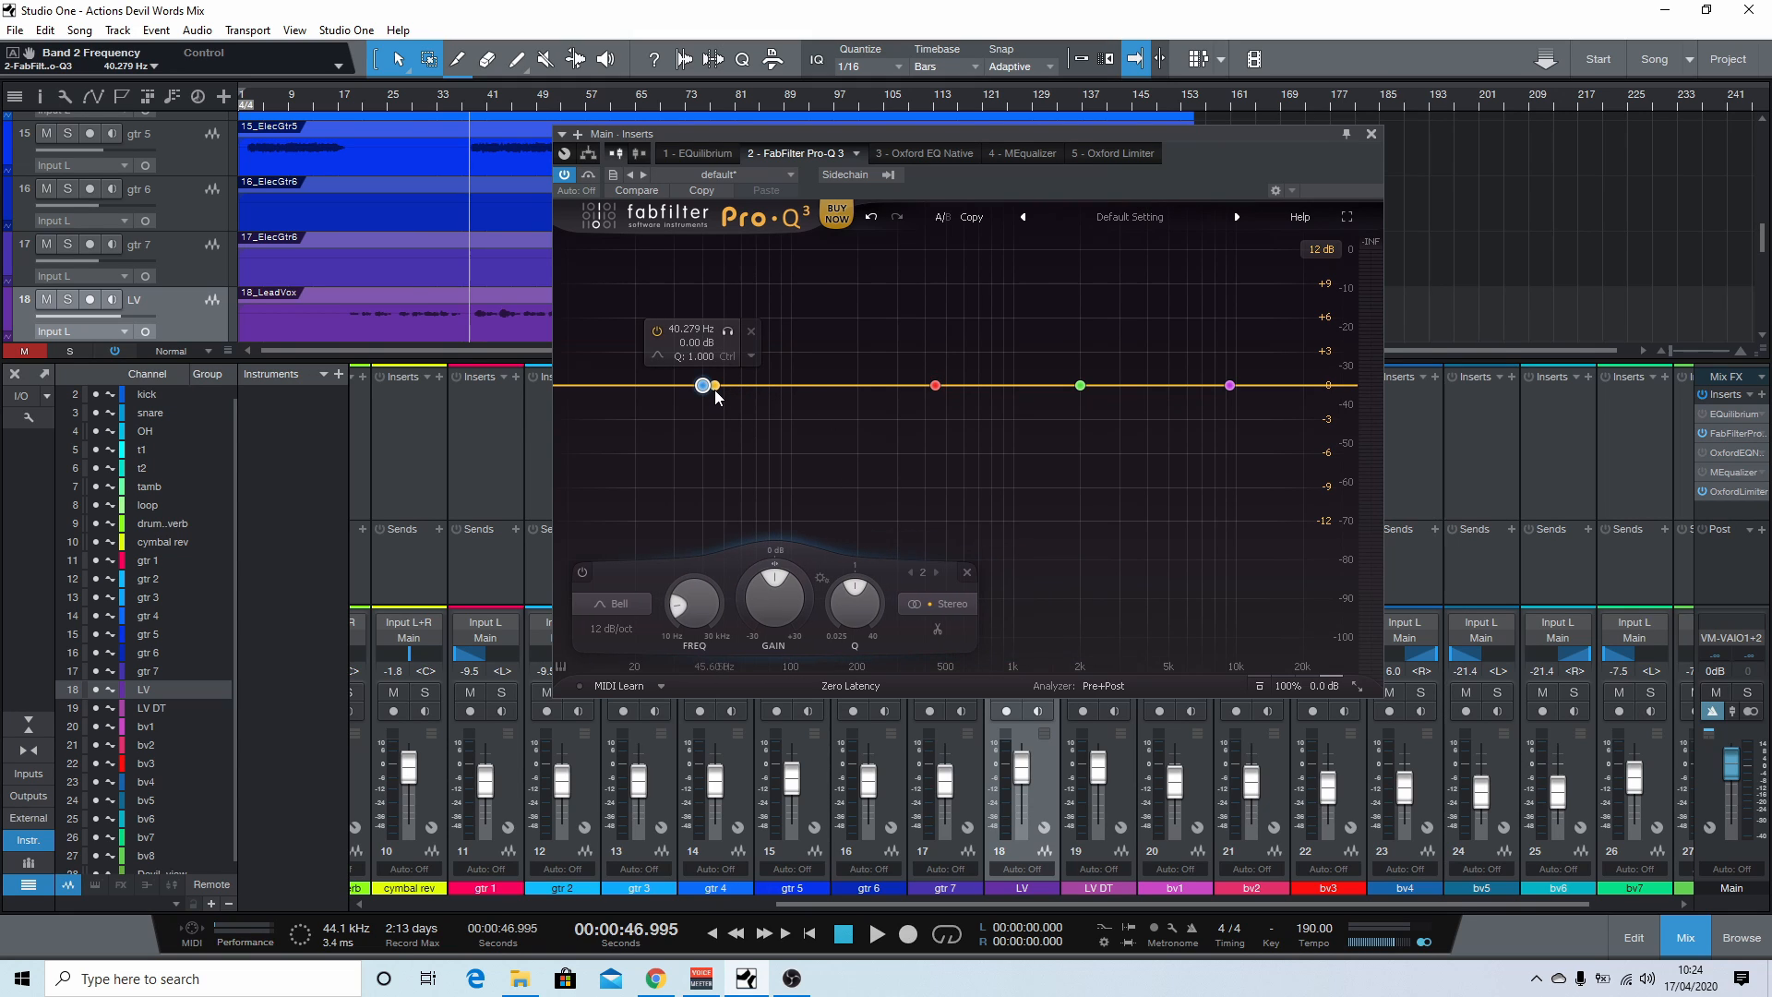
left_click(752, 331)
left_click_drag(581, 385, 730, 407)
Step: During playback, boost the red bell to about +5.2 dB at 329 Hz and narrow its Q to 40
key("space")
left_click_drag(936, 386, 905, 330)
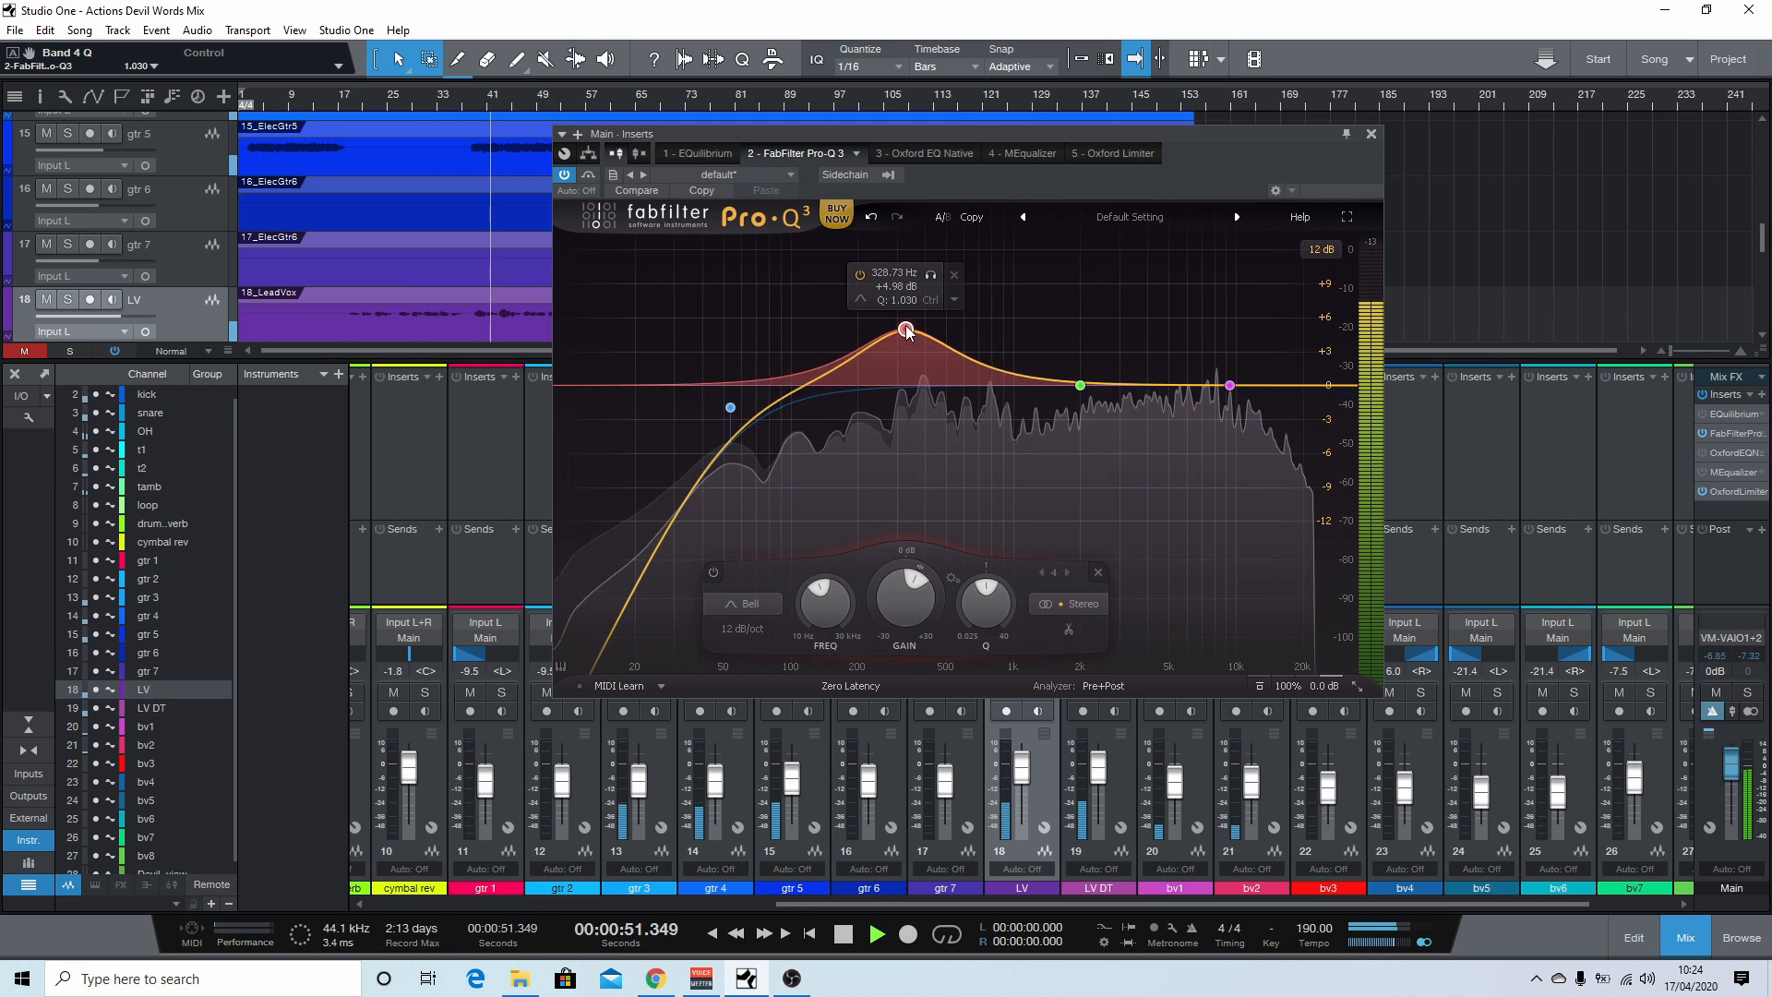
scroll(905, 329, "up", 10)
key("space")
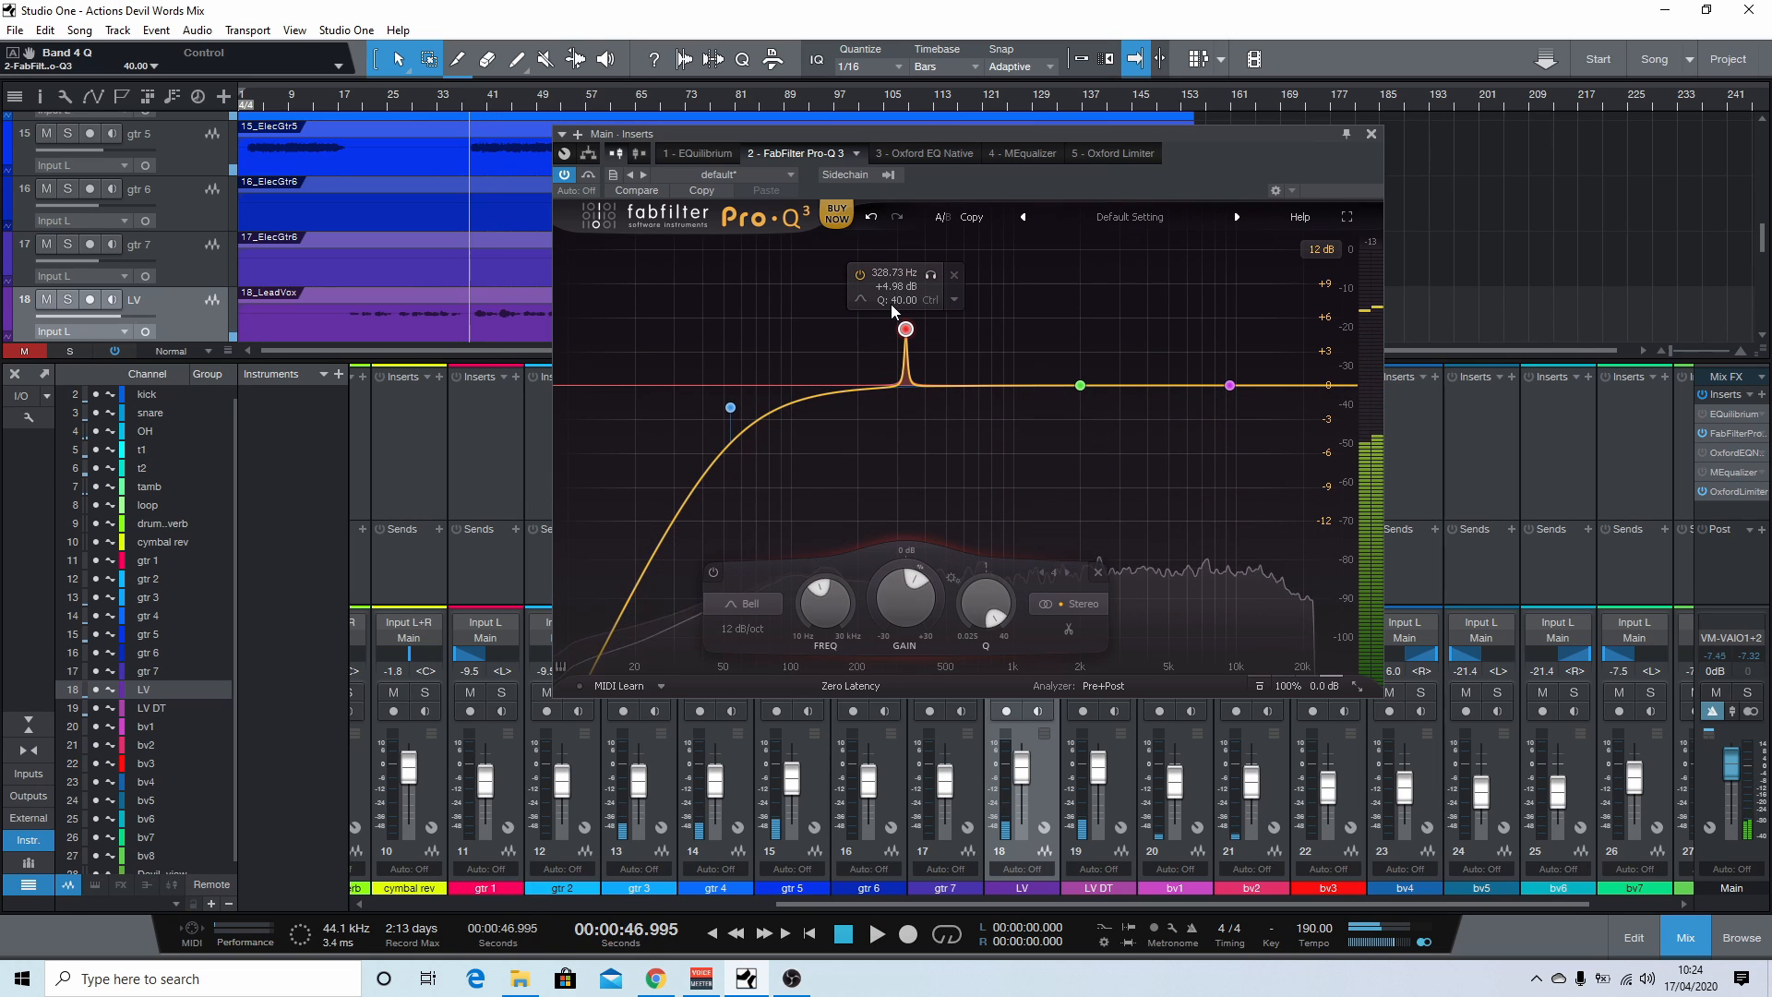
left_click_drag(905, 329, 907, 328)
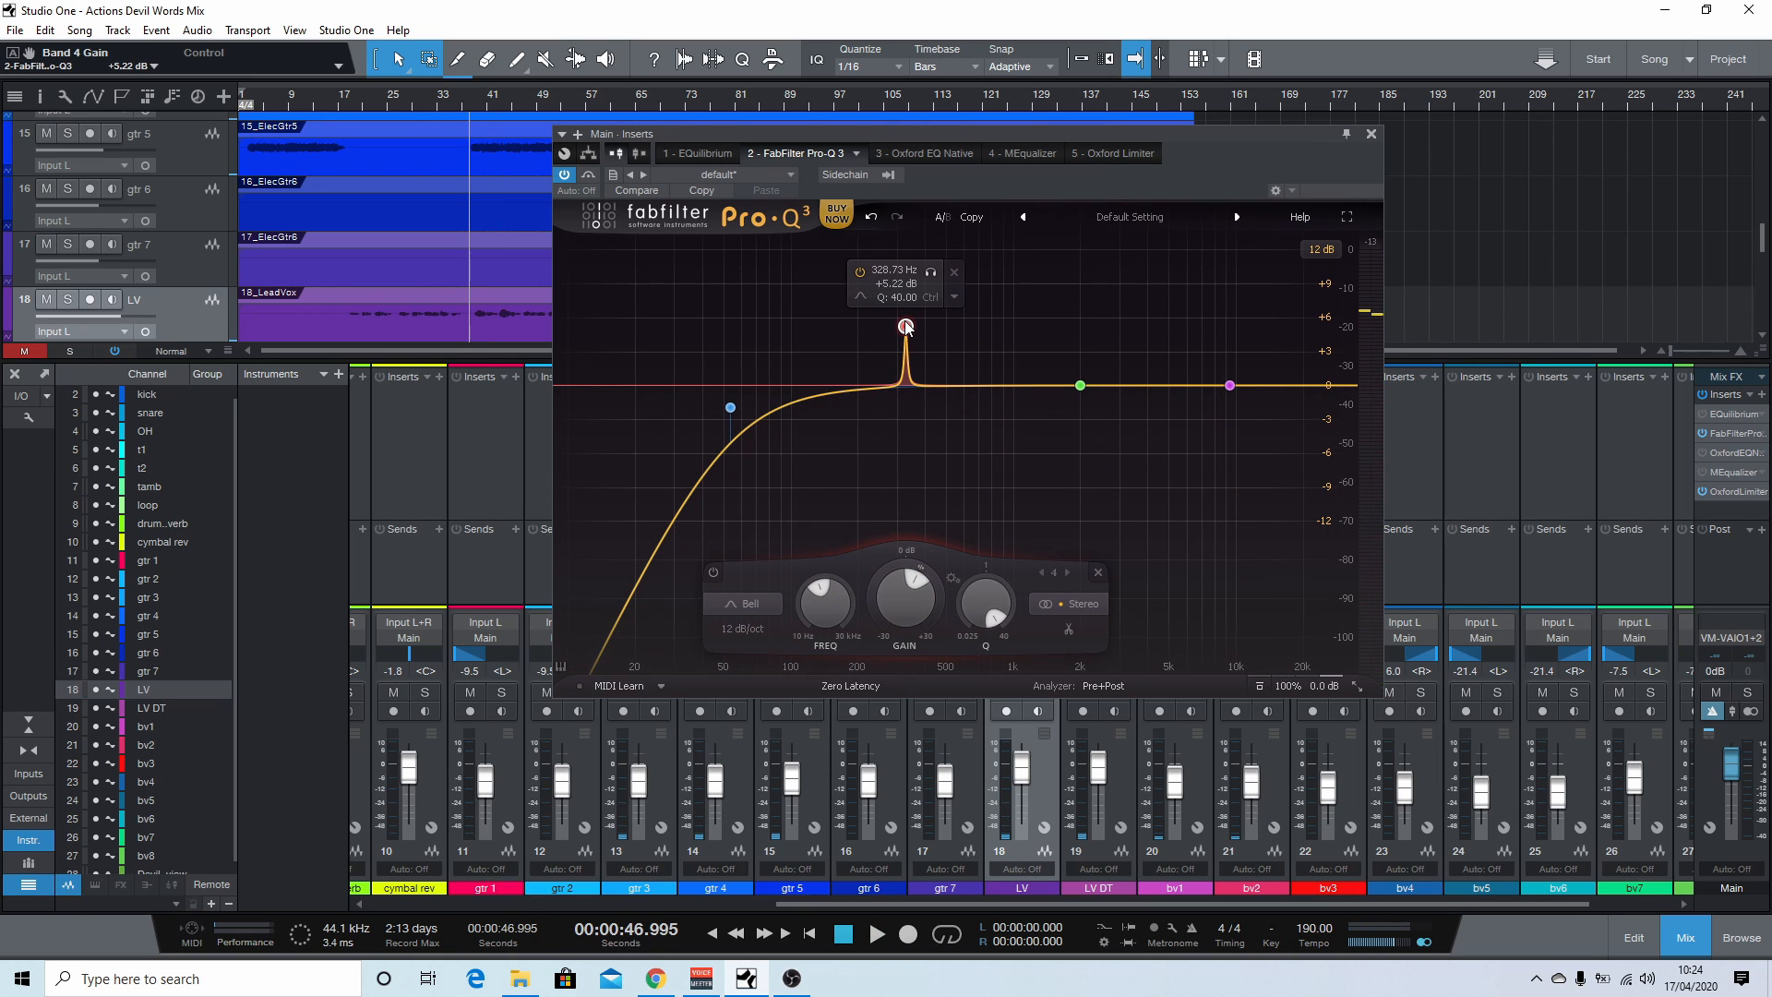
Step: Audition the narrow bell in solo during playback, moving it to about 345 Hz and +7.1 dB
left_click(932, 273)
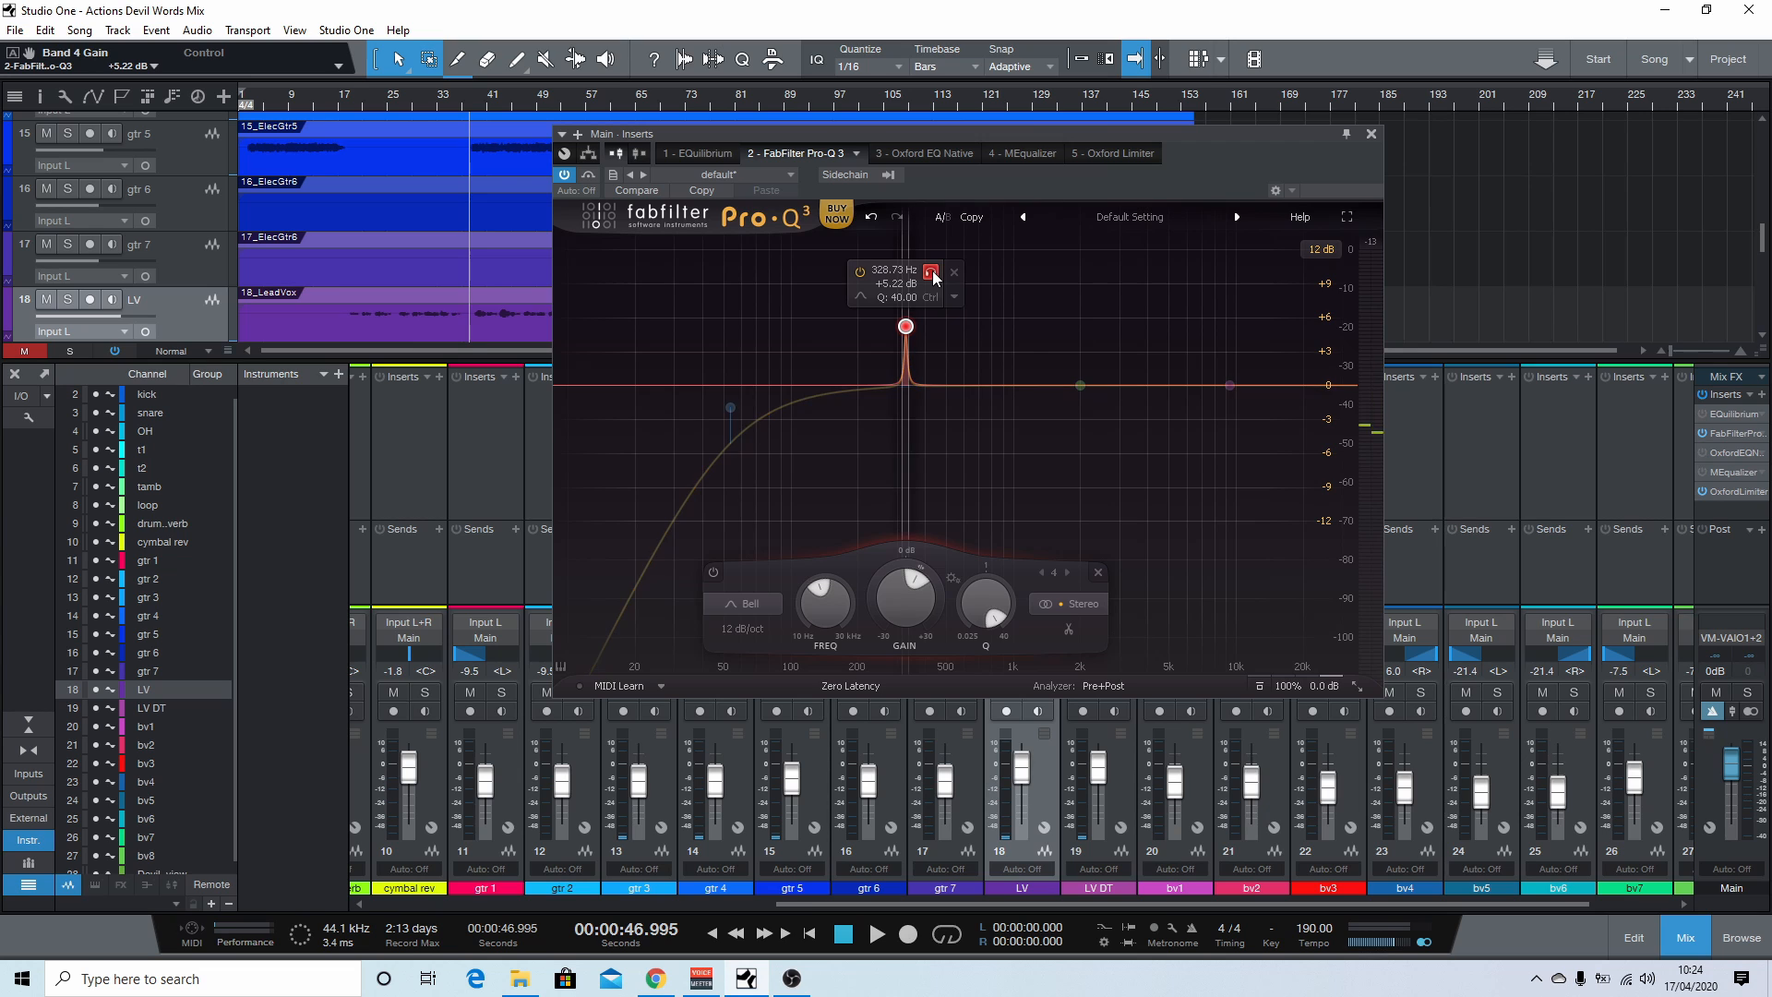
key("space")
mouse_move(934, 277)
left_mouse_down()
mouse_move(972, 247)
mouse_move(1038, 240)
mouse_move(978, 211)
mouse_move(925, 230)
mouse_move(900, 350)
mouse_move(889, 317)
mouse_move(932, 304)
mouse_move(943, 254)
left_mouse_up()
key("space")
left_click(959, 253)
key("space")
key("space")
Step: Invert the narrow bell's gain and move the resulting cut to about 316 Hz and -3.1 dB
right_click(911, 307)
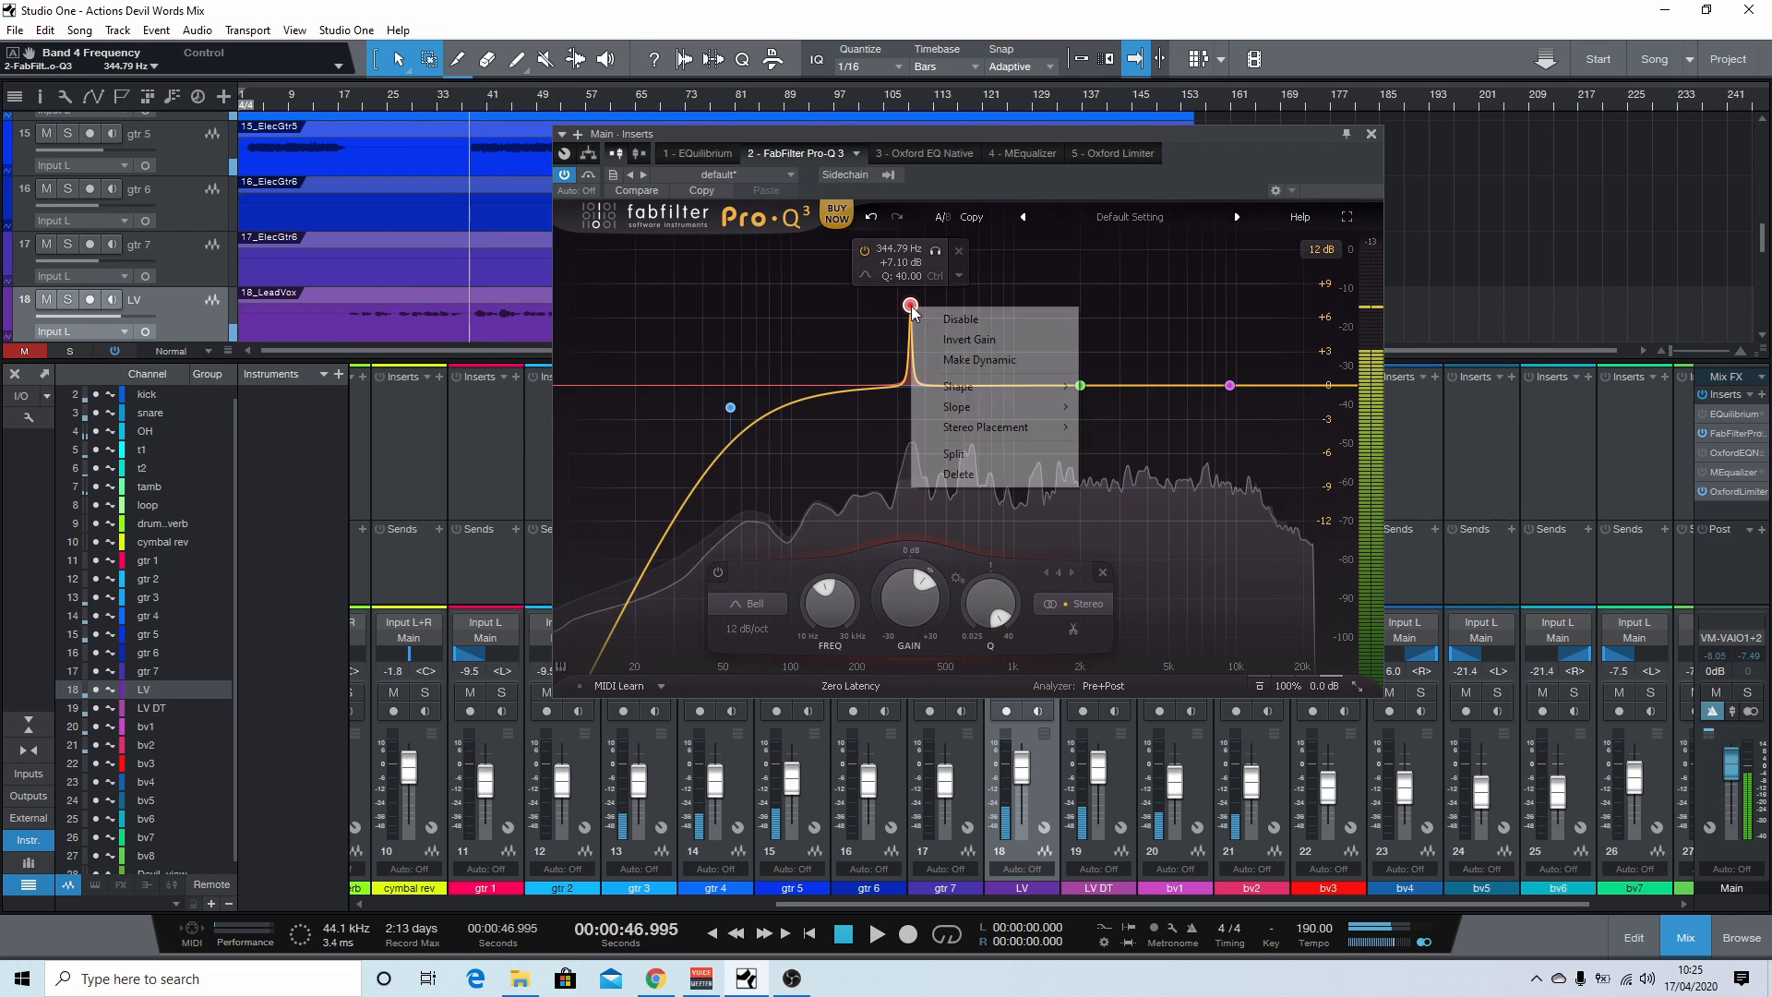
left_click(960, 340)
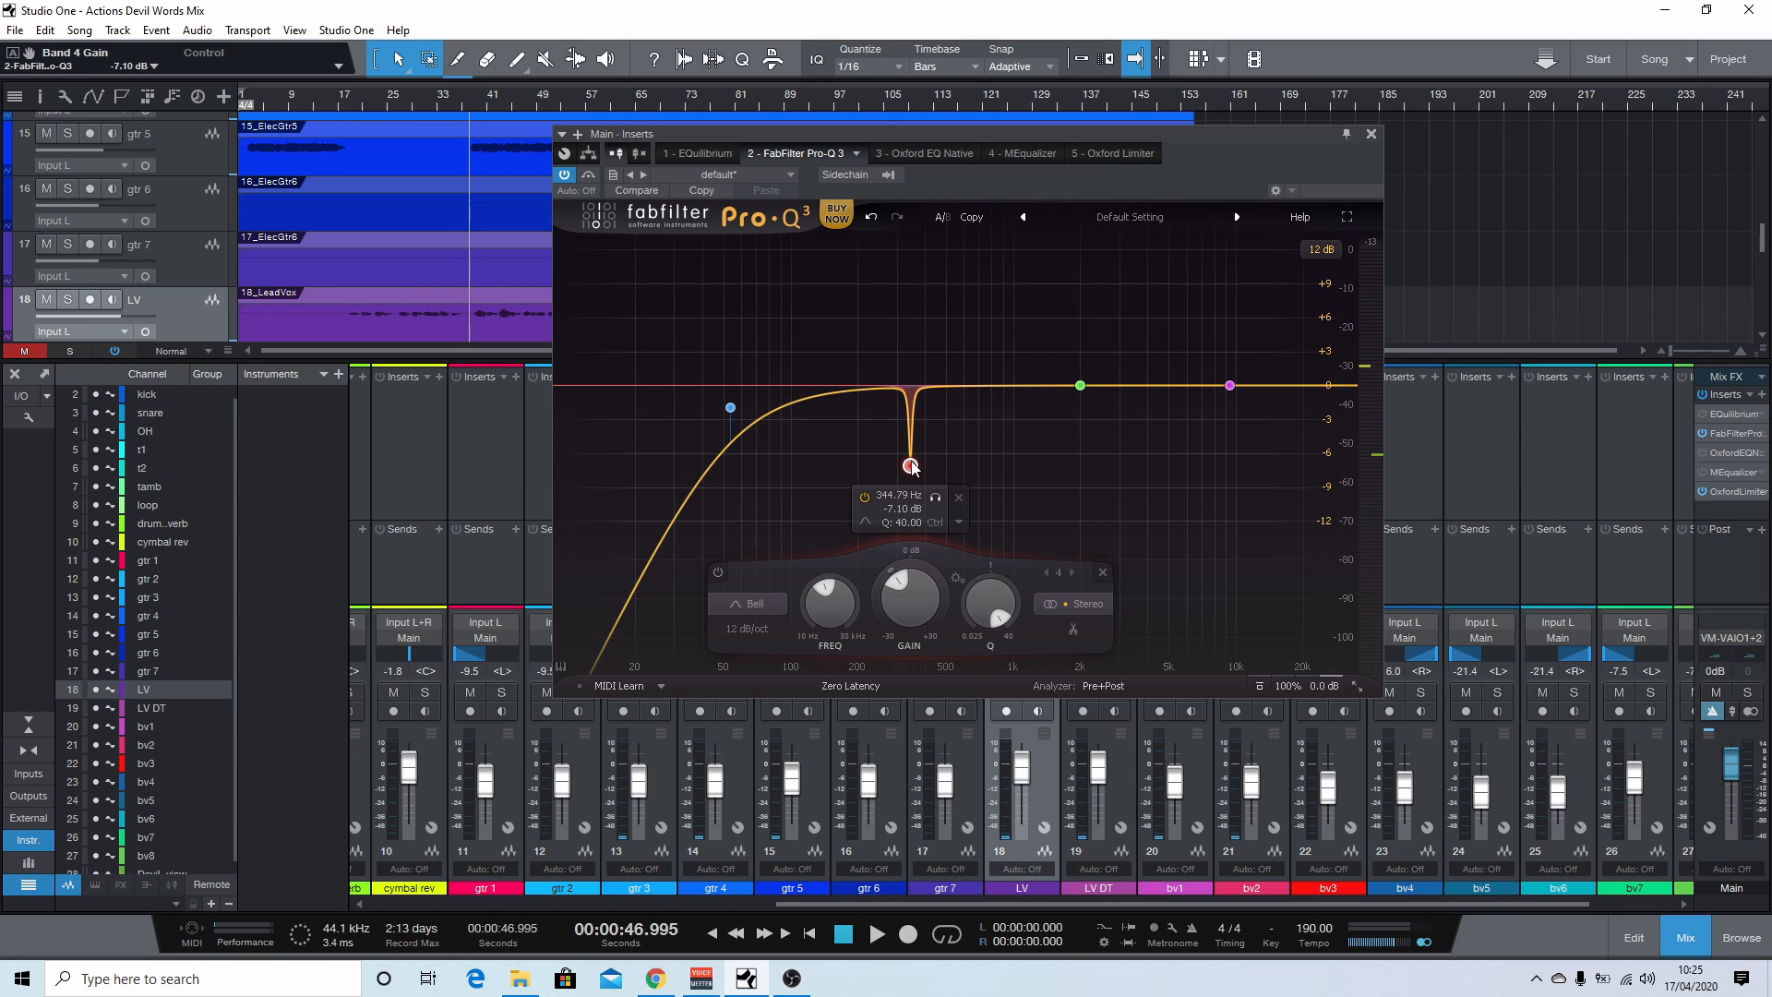
left_click_drag(912, 468, 904, 429)
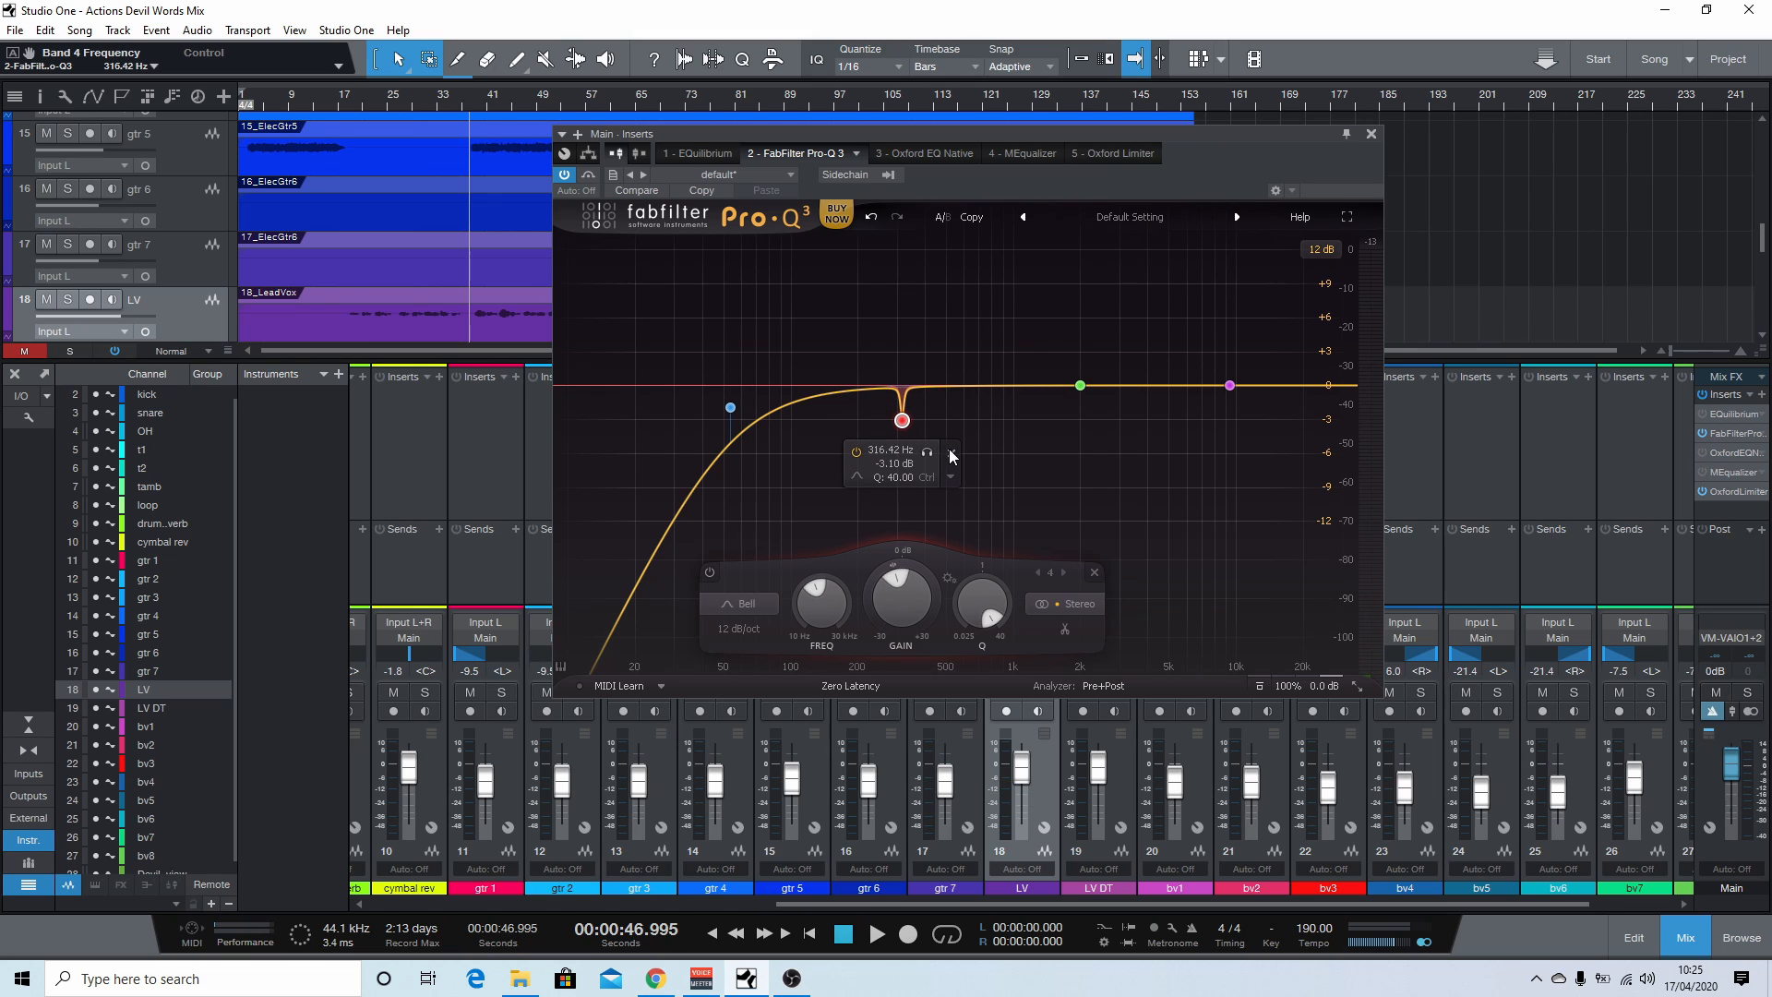
Step: Delete the narrow cut and add several flat bell bands across the midrange
left_click(951, 451)
left_click(901, 386)
left_click(963, 386)
left_click(1006, 385)
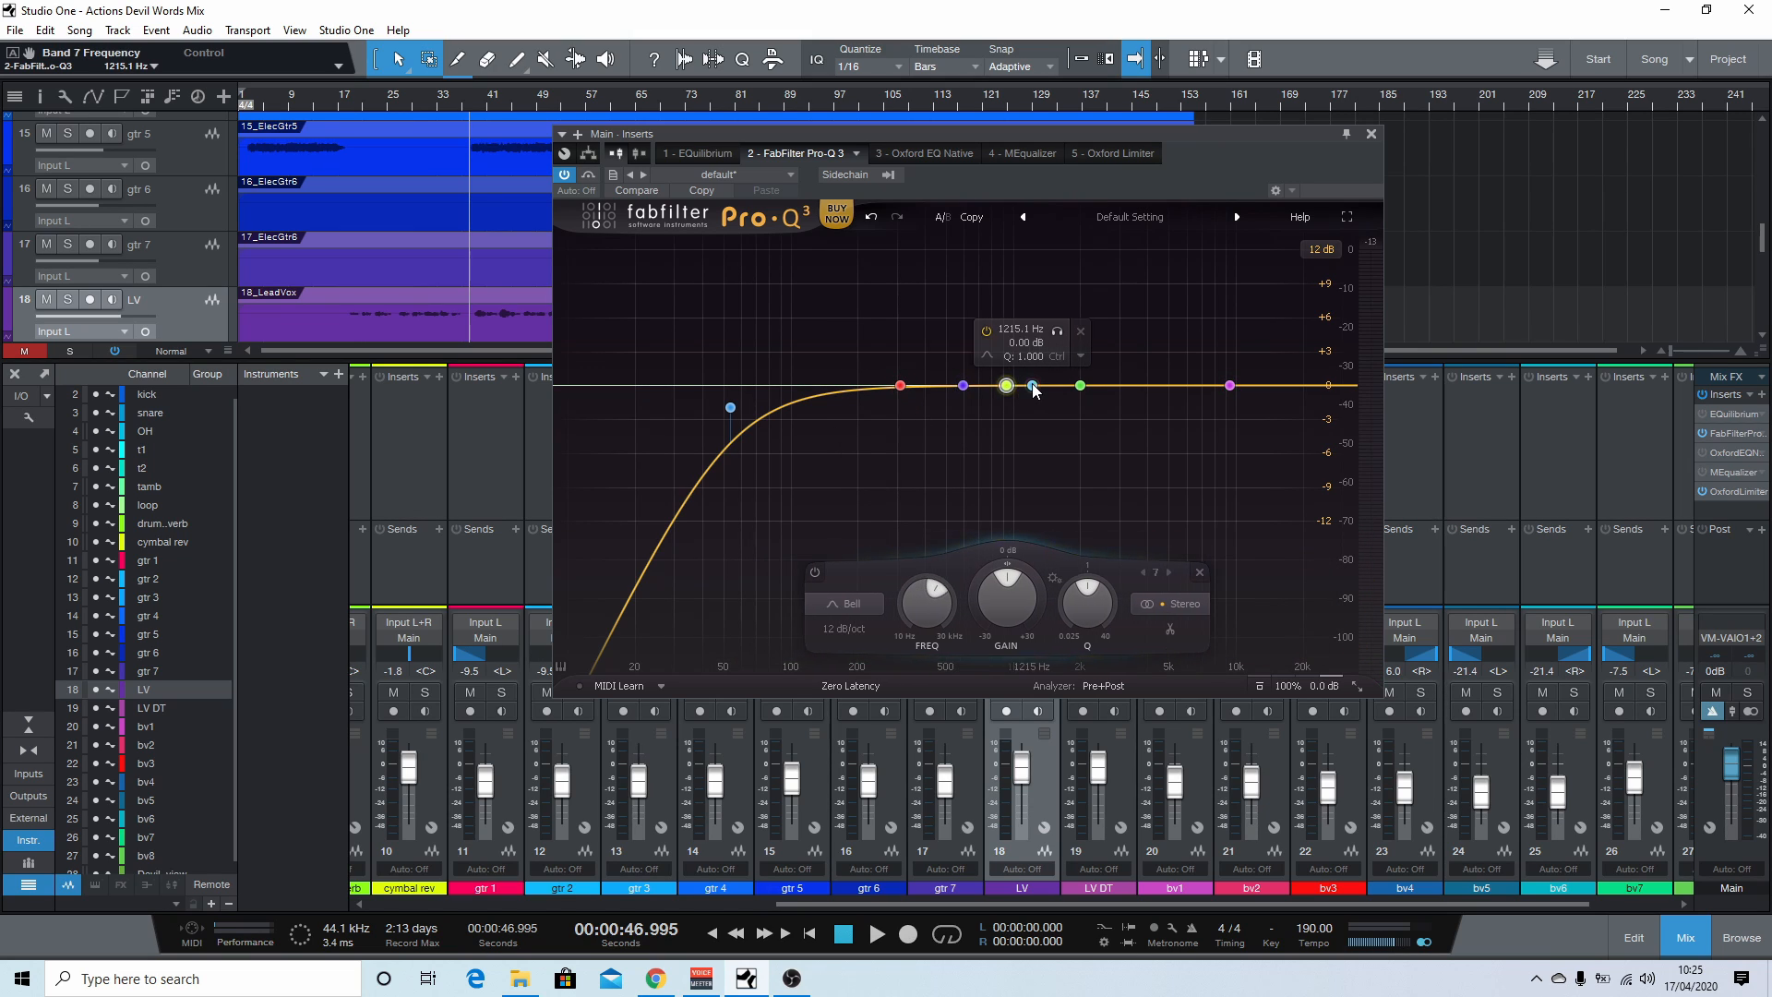
Step: Delete the surplus bells, keeping the low cut and the flat bells at about 930 Hz and 1996 Hz
left_click(1225, 572)
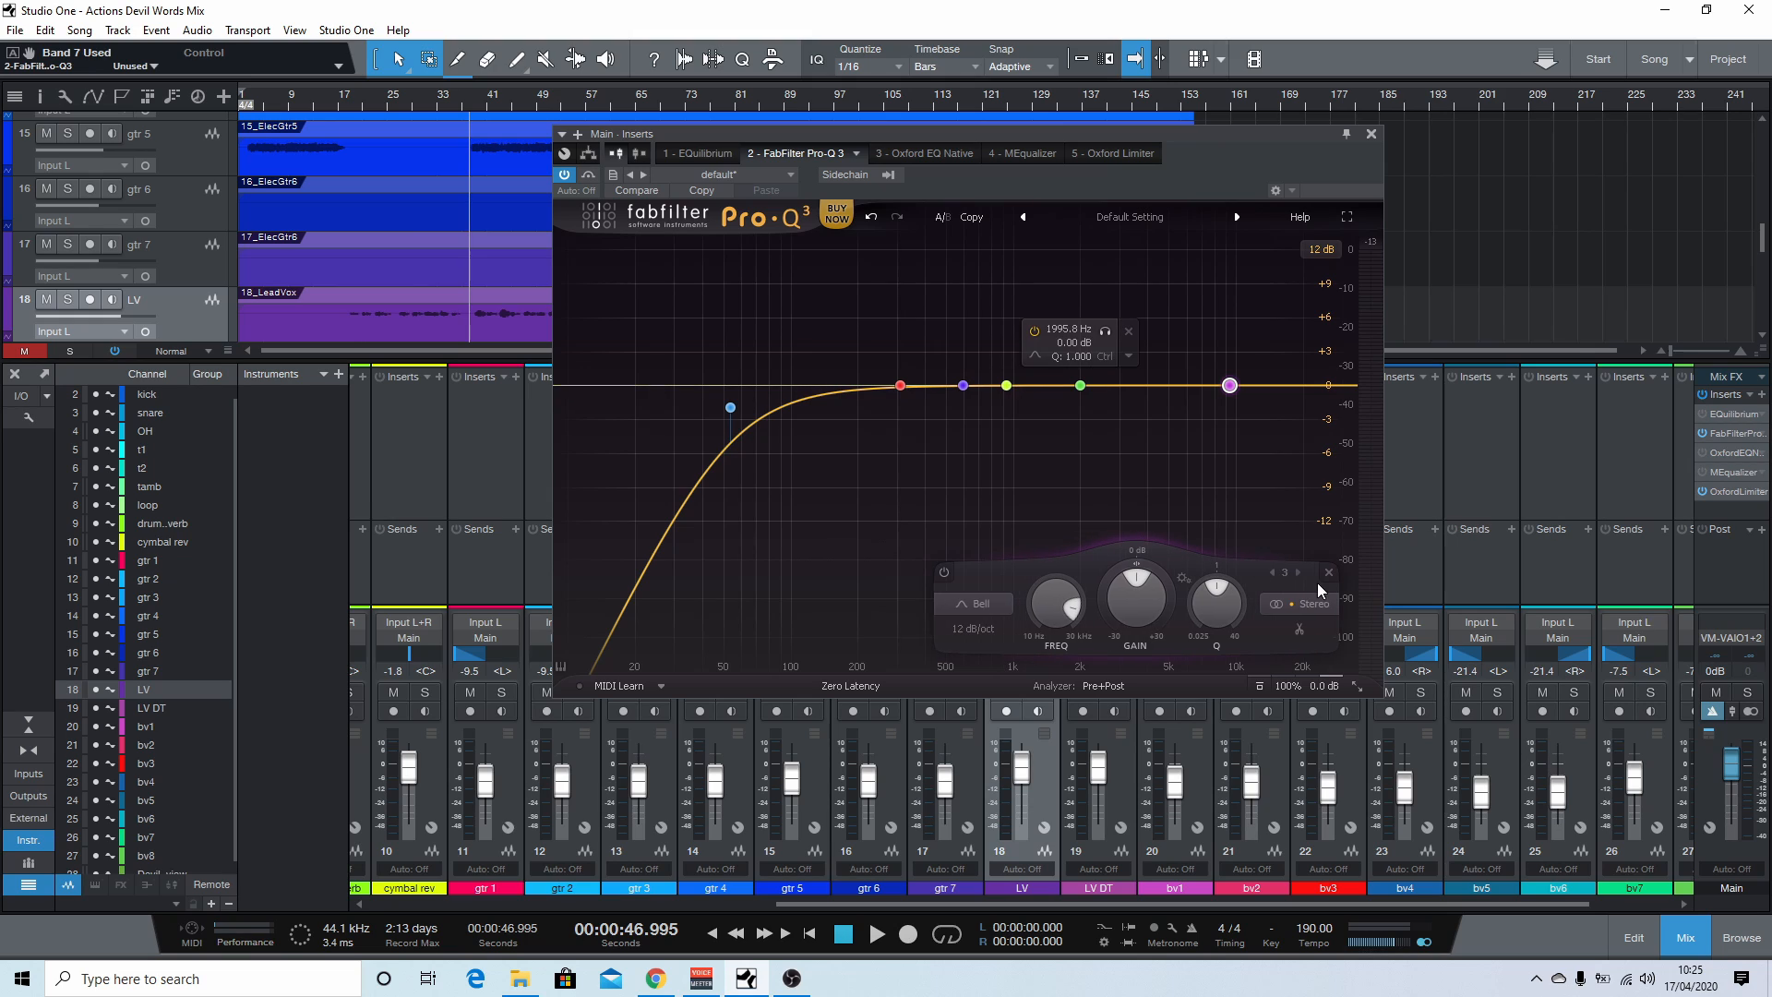
left_click(1328, 573)
left_click(1006, 385)
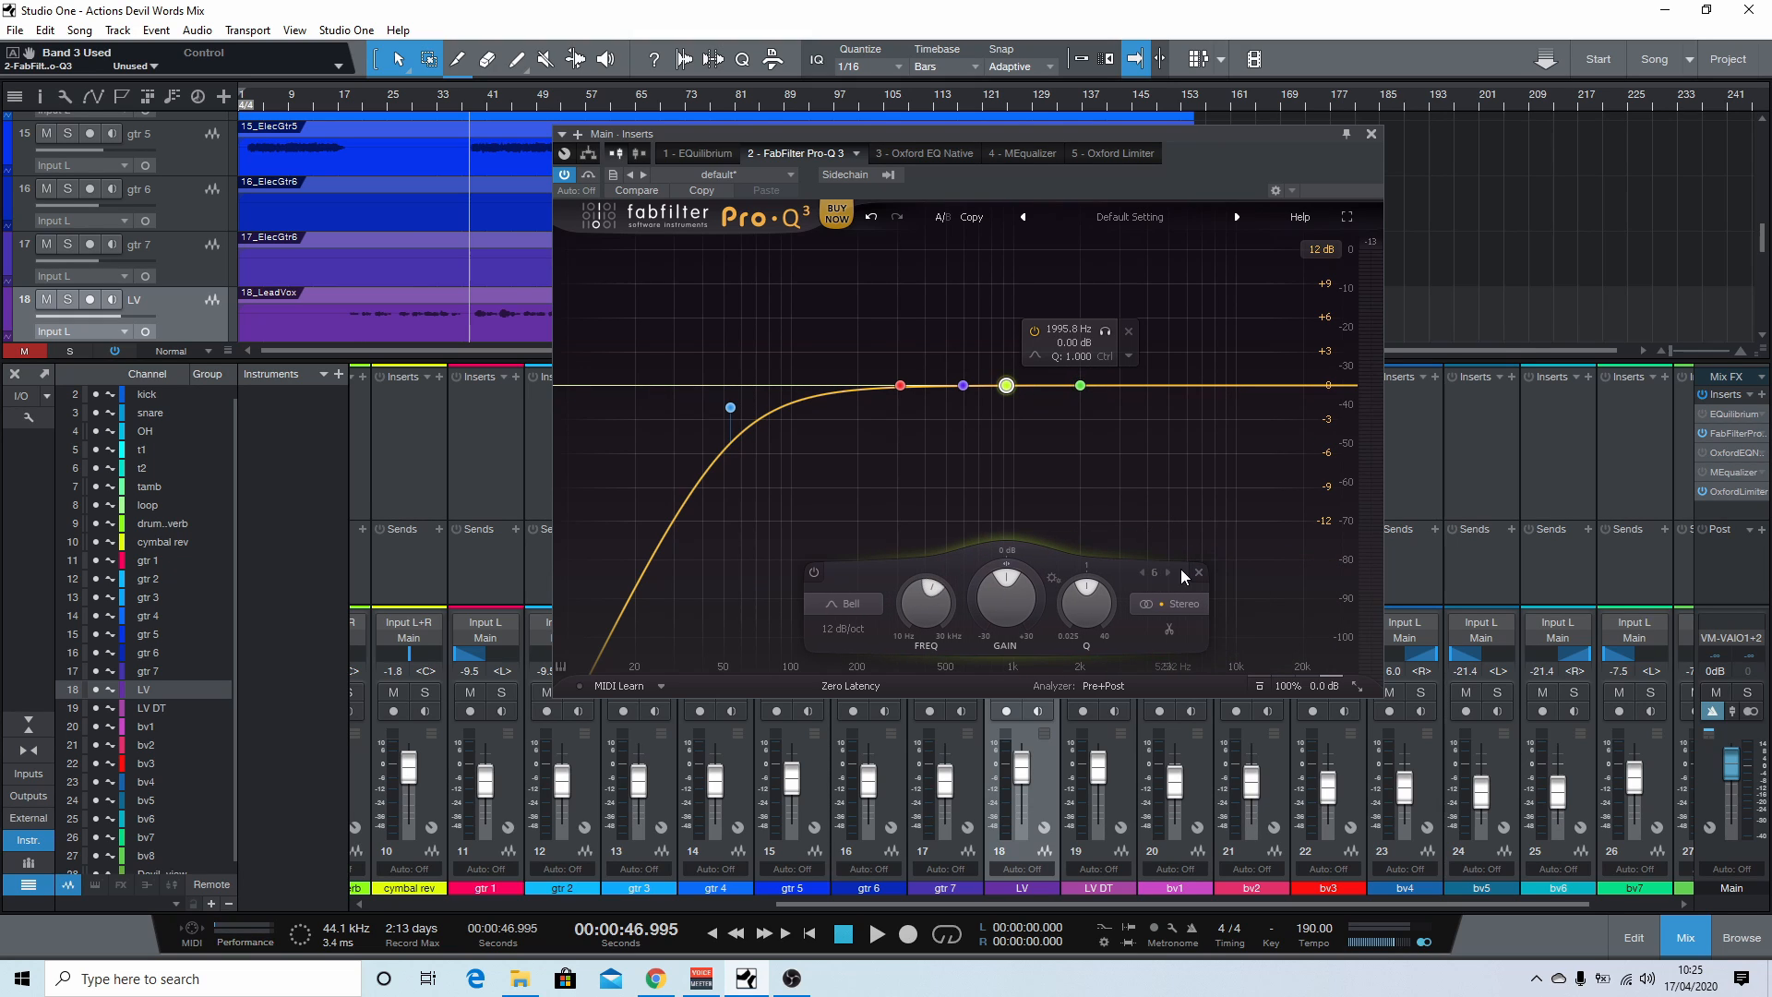
left_click(963, 385)
left_click(1155, 573)
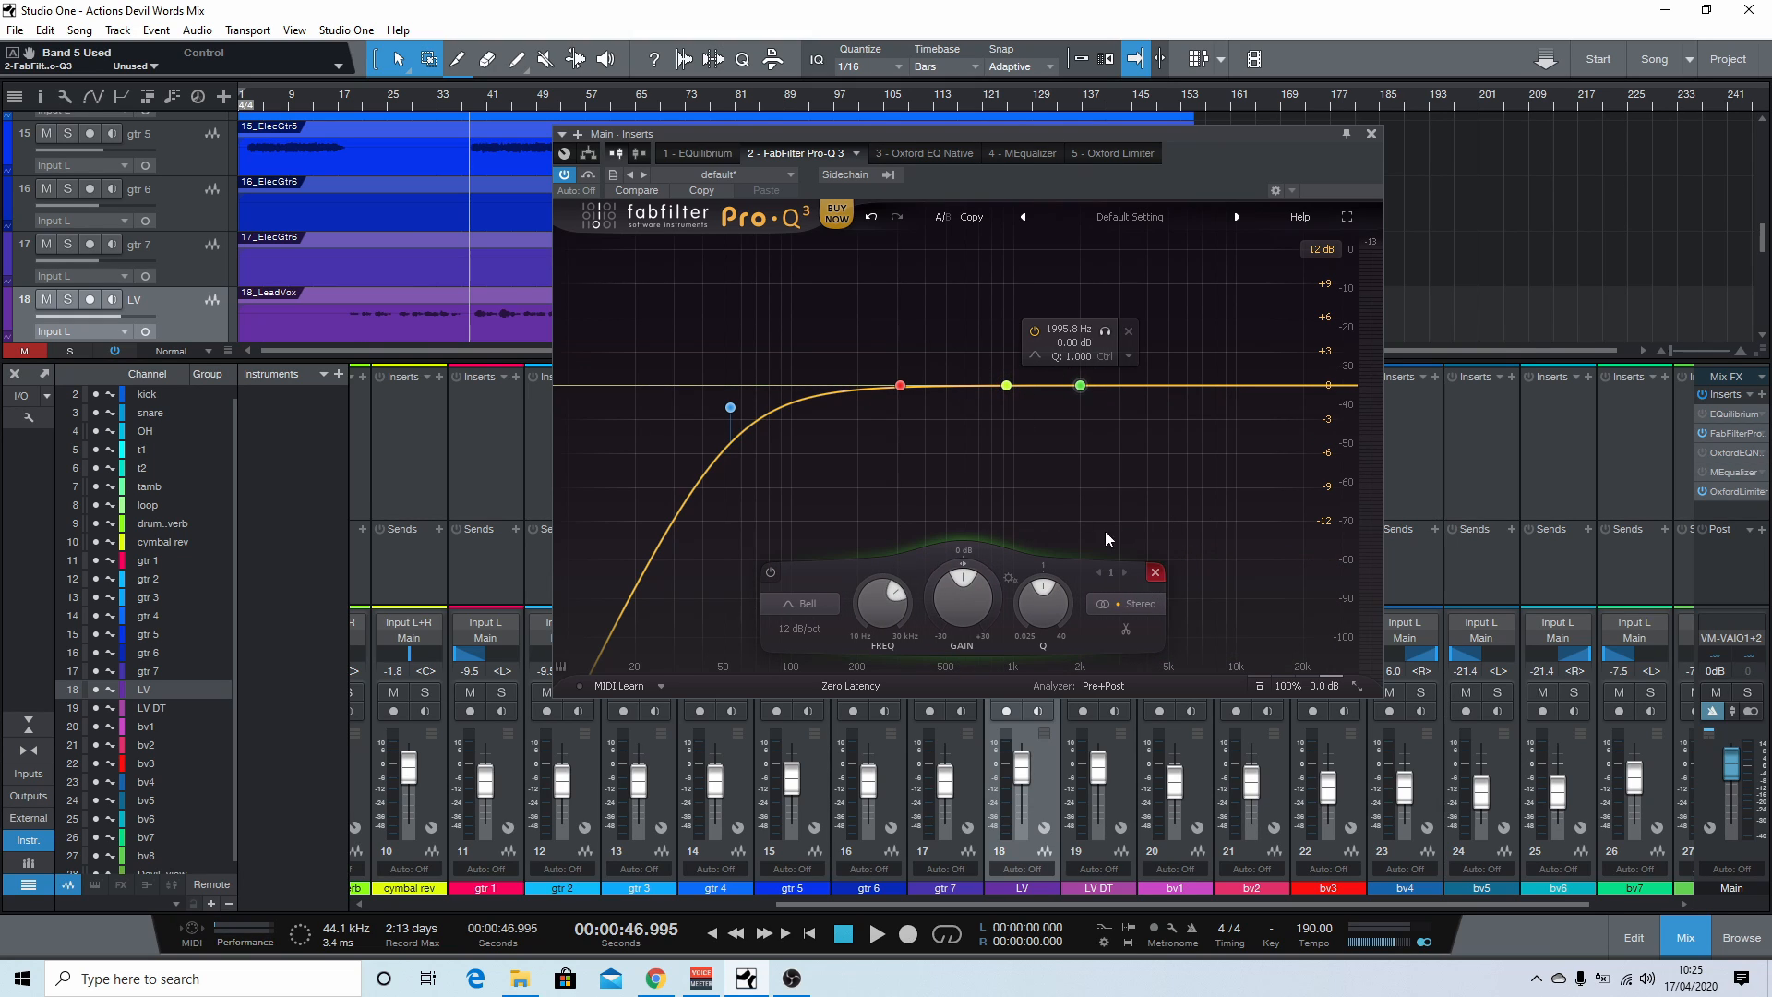
left_click(892, 387)
left_click(1095, 574)
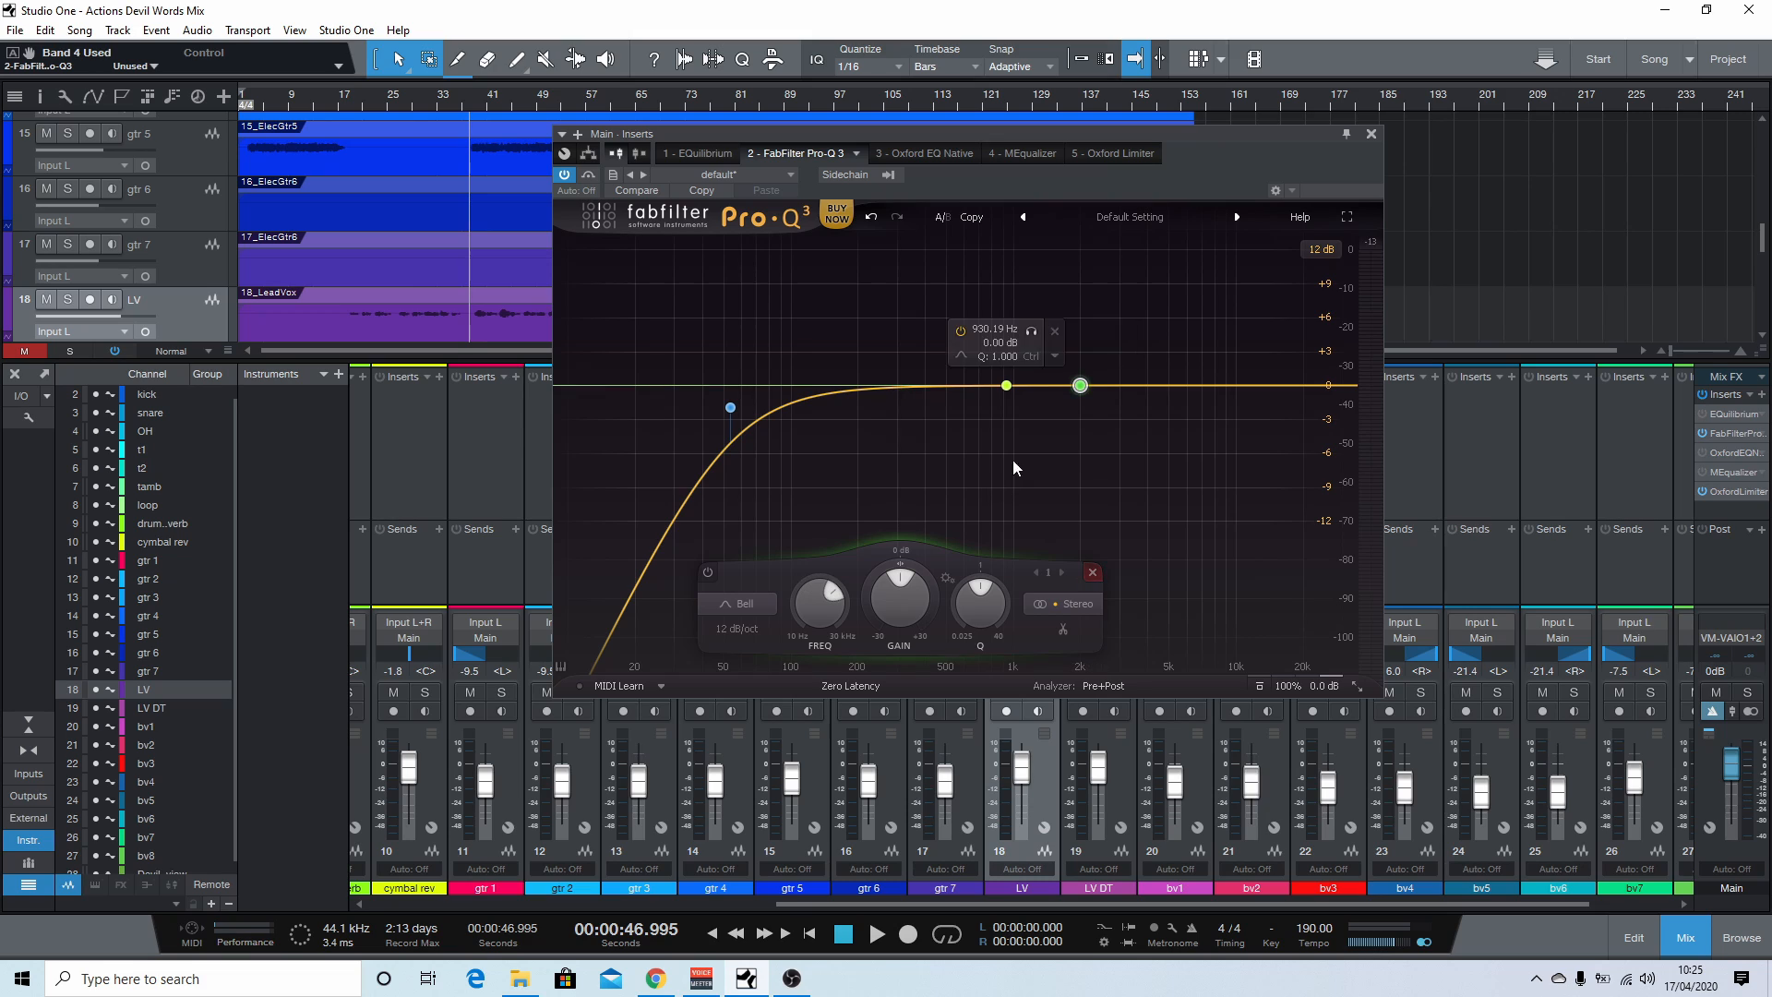
Step: Try the Natural Phase processing mode in Pro-Q 3 and switch it to Linear Phase
left_click(900, 684)
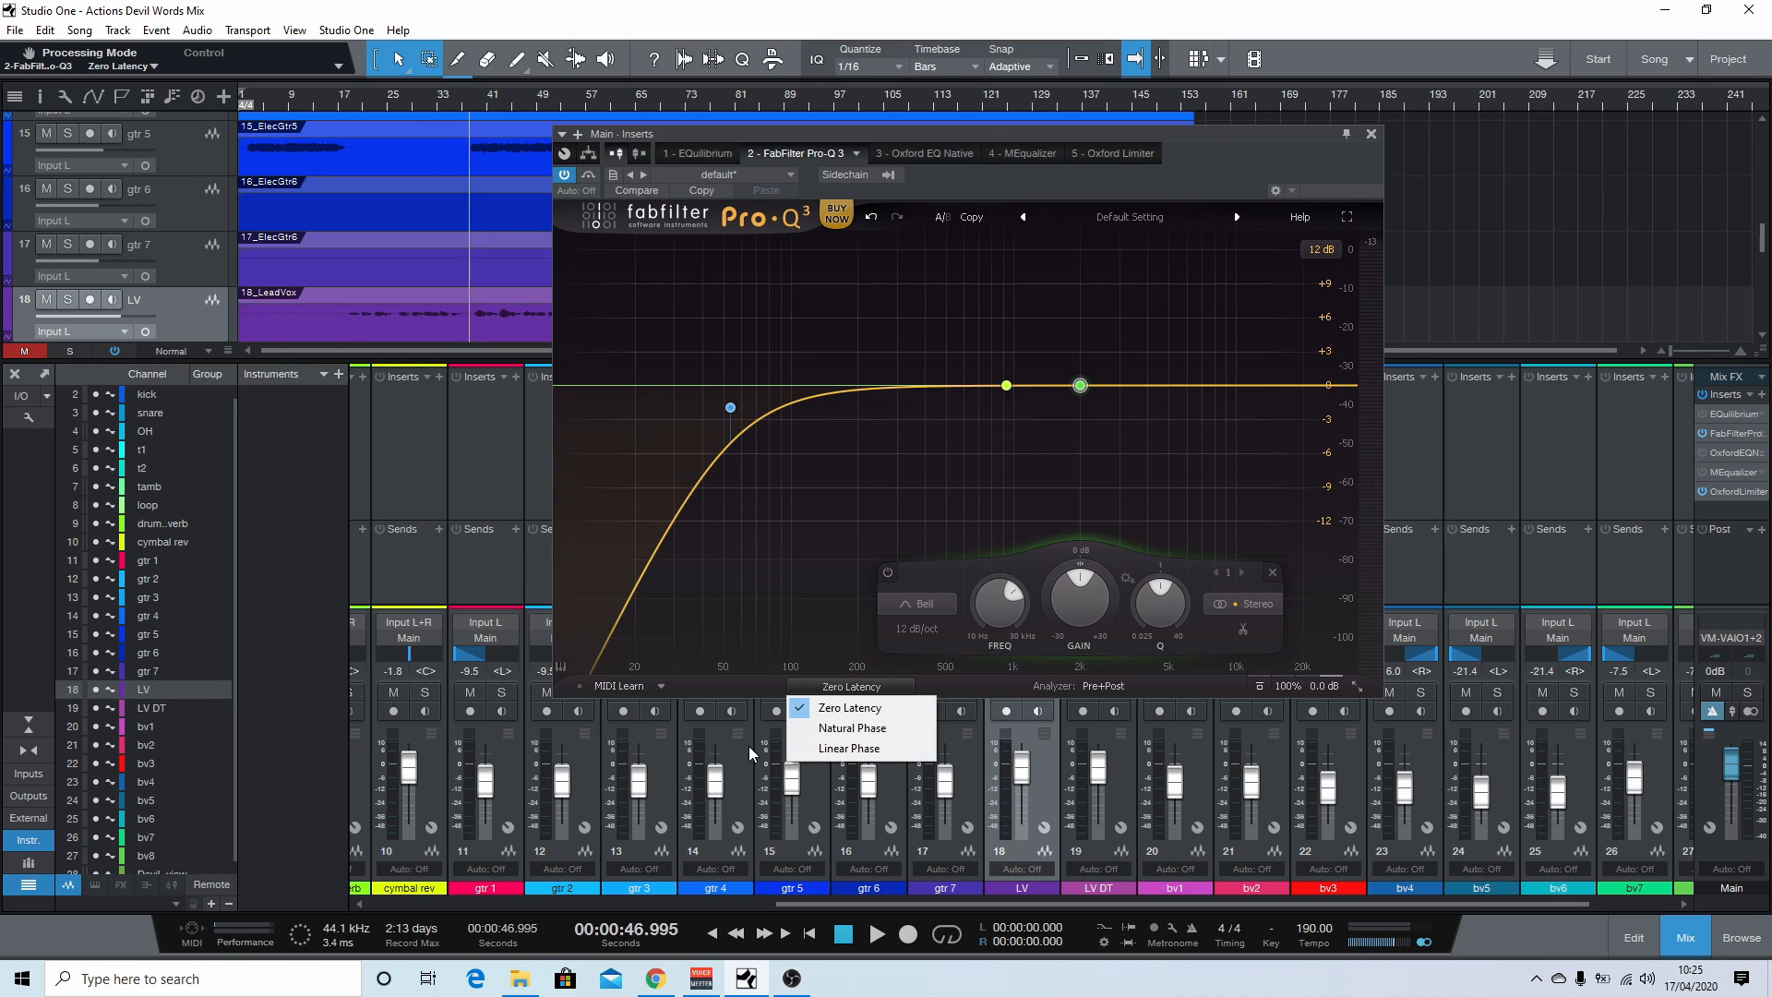
left_click(883, 733)
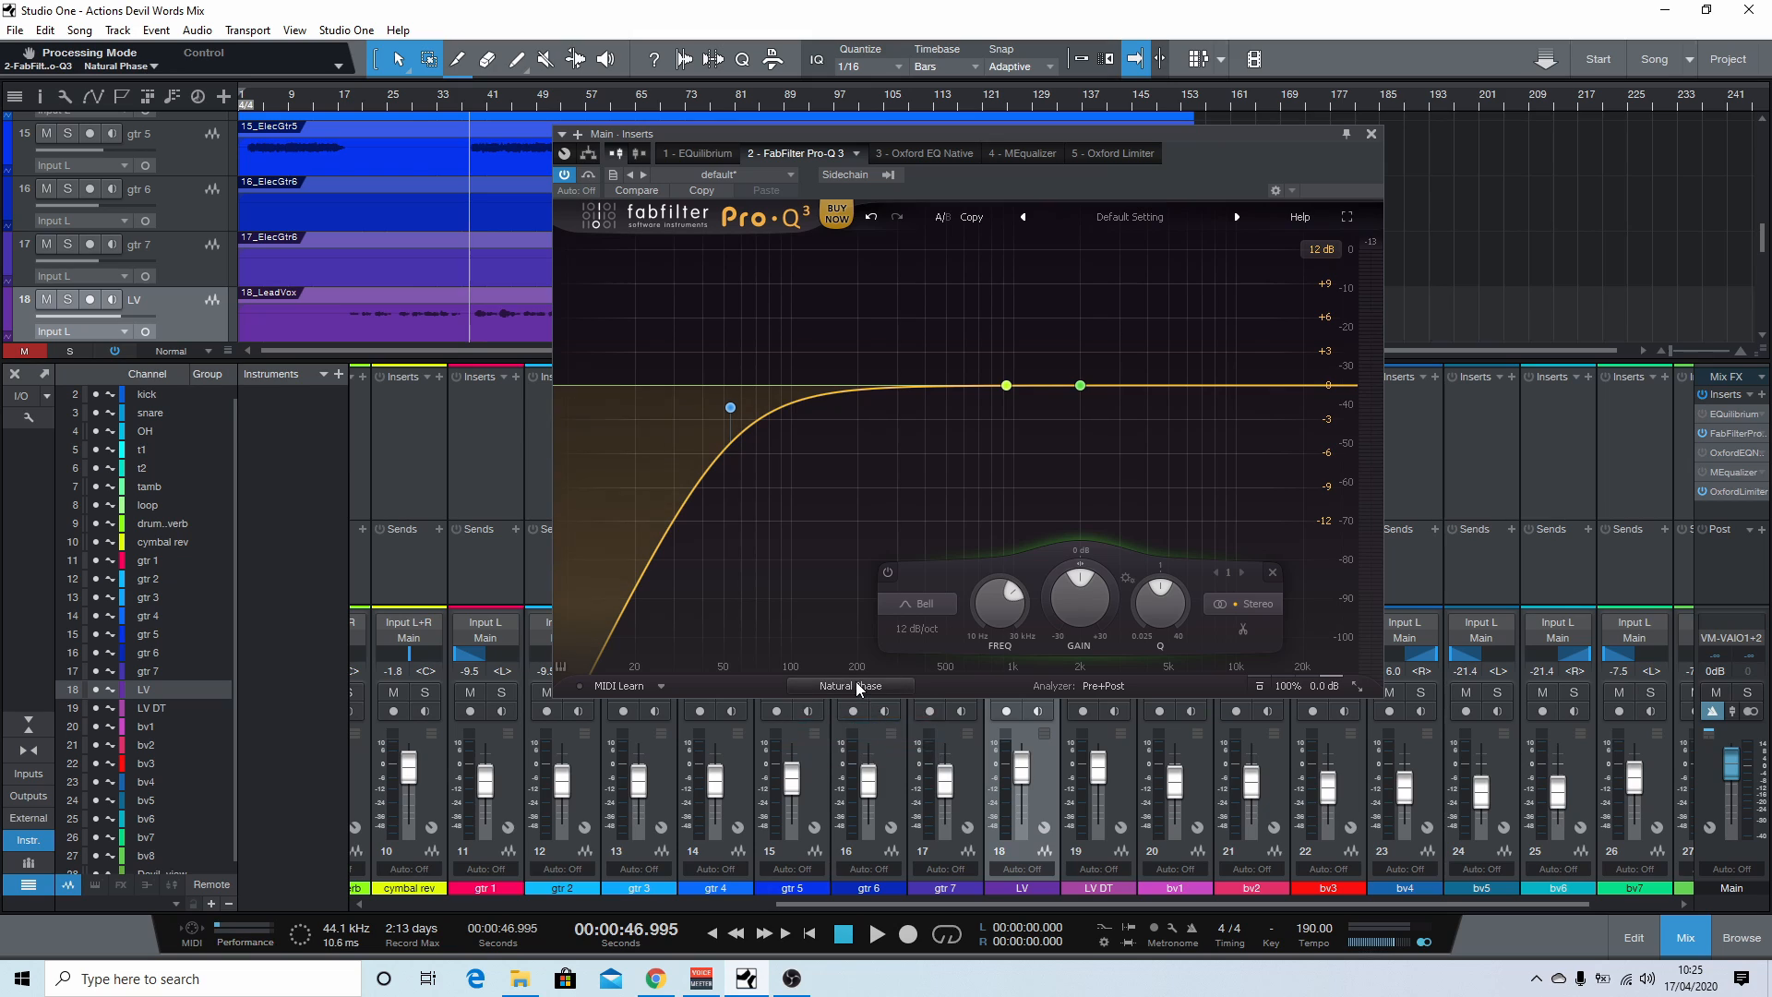
left_click(860, 688)
left_click(875, 748)
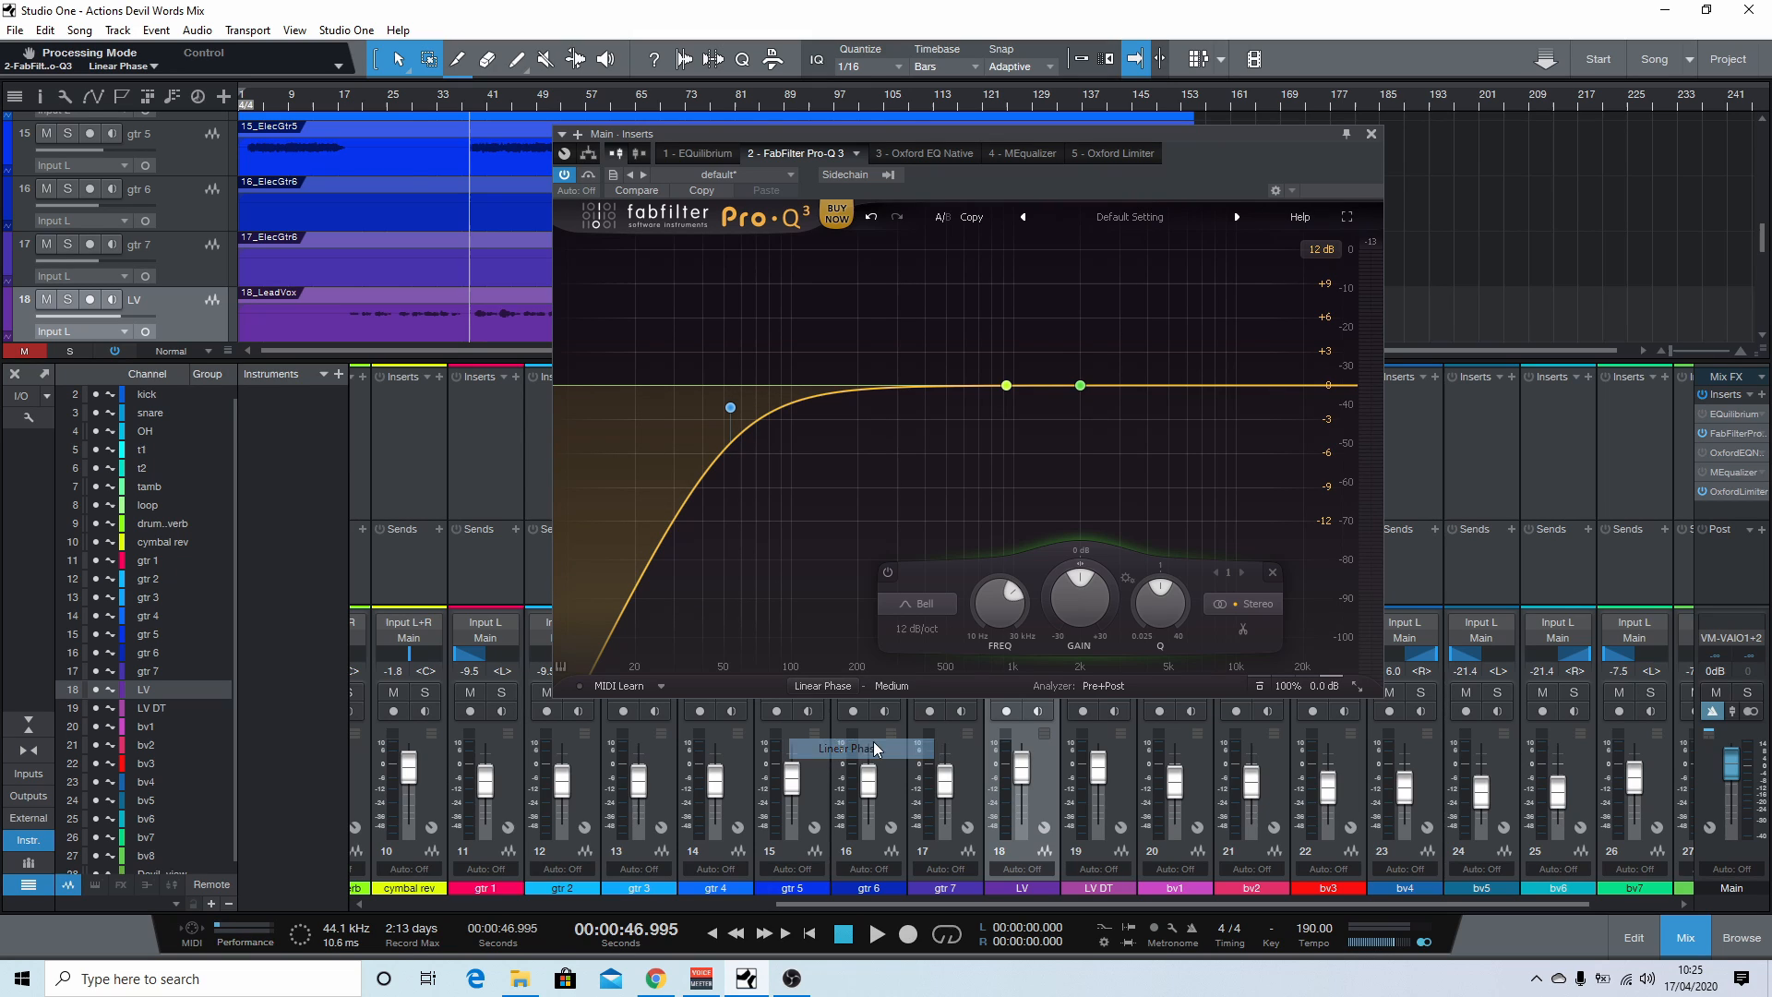
Step: Set the linear phase processing resolution to Maximum and play the mix briefly
left_click(888, 685)
left_click(918, 788)
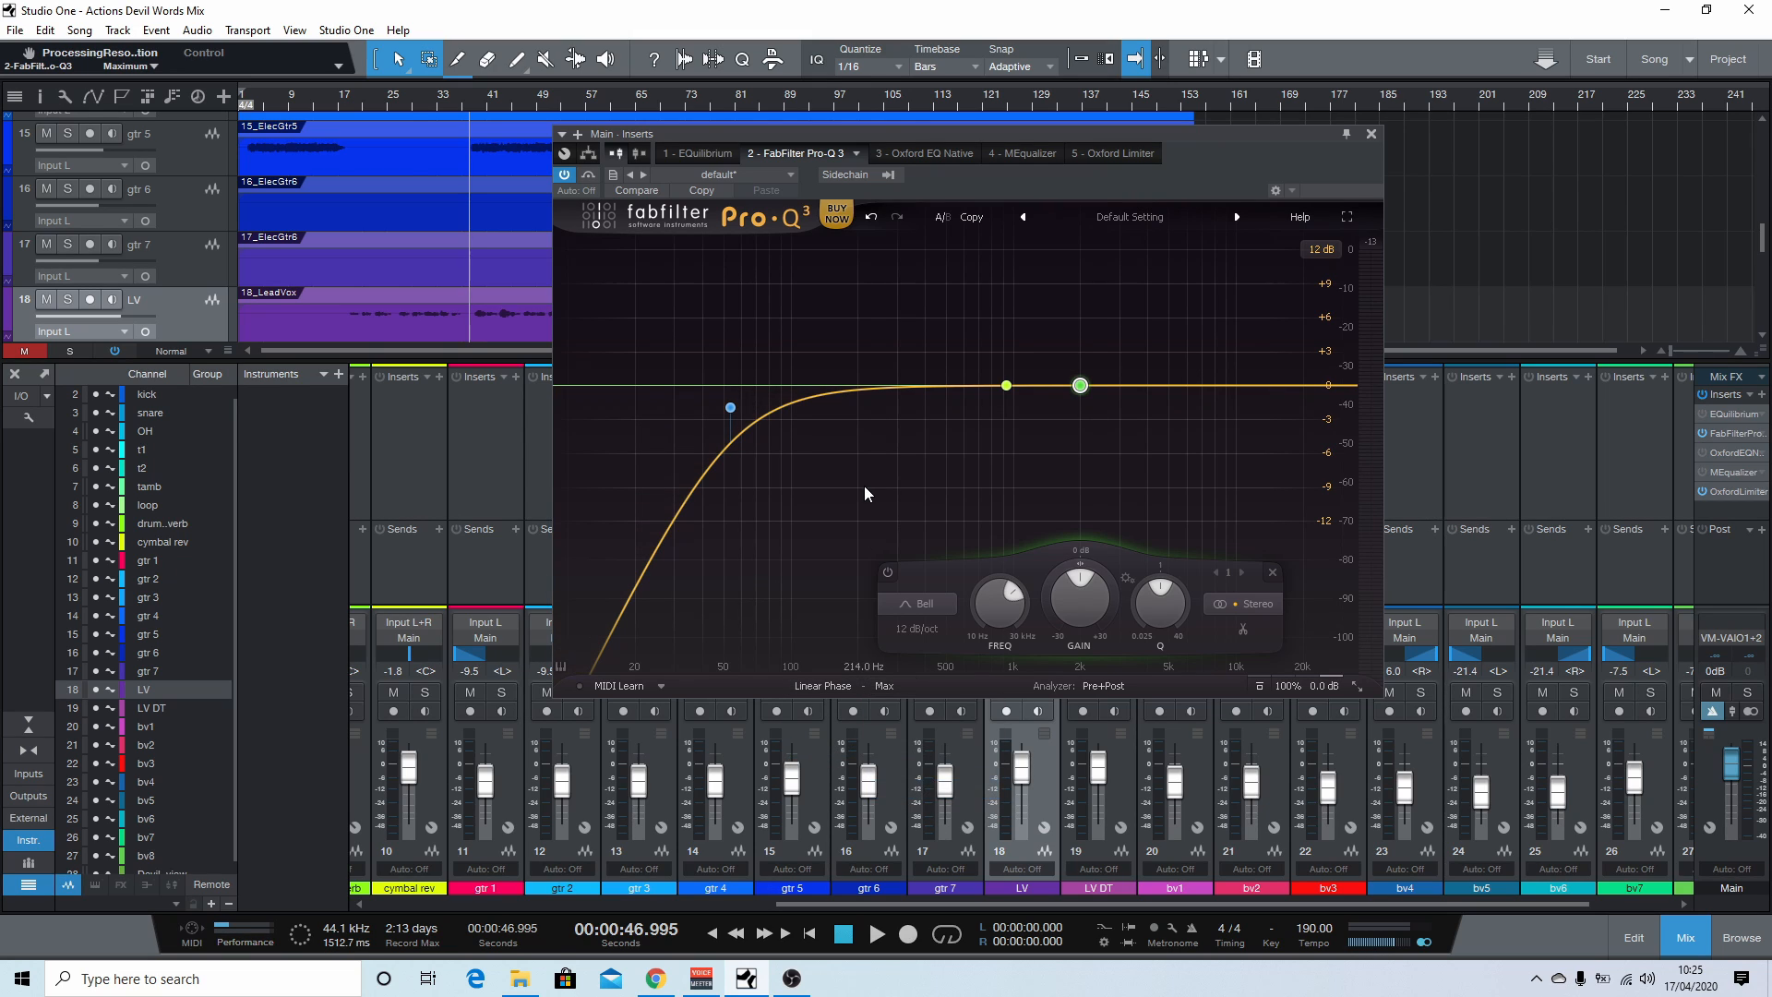
key("space")
key("space")
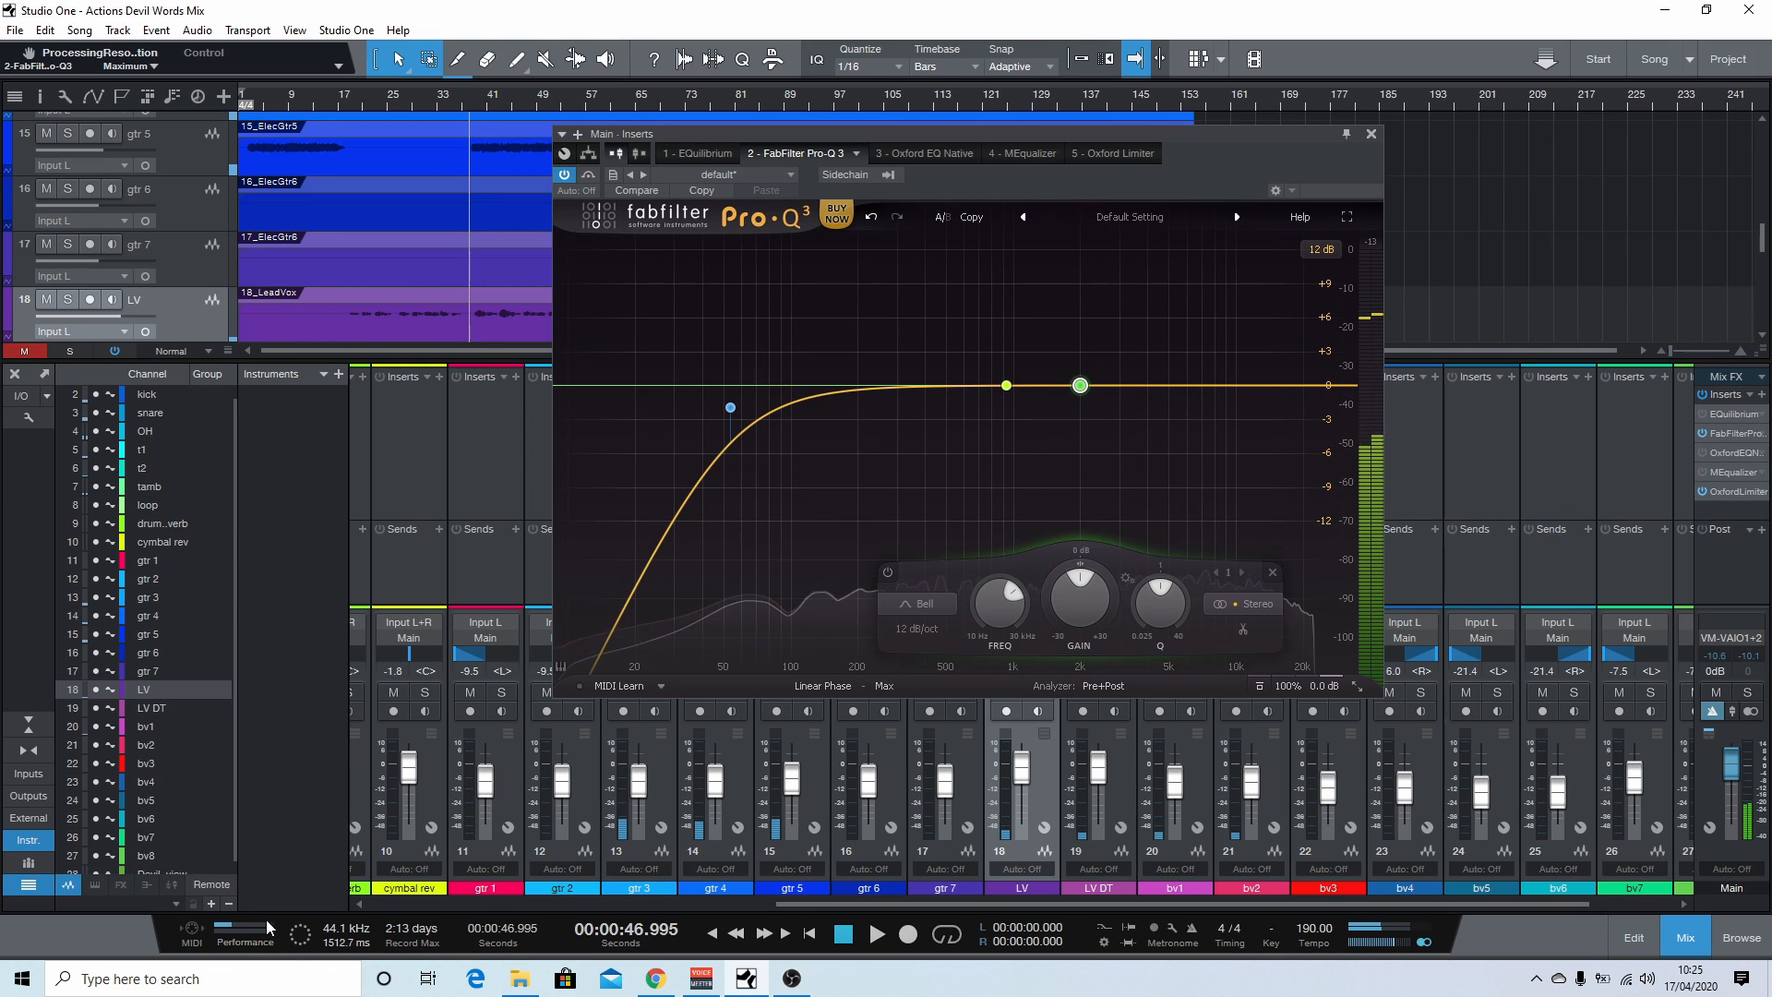
Step: Play the mix and set the linear phase processing resolution to High
key("space")
left_click(884, 687)
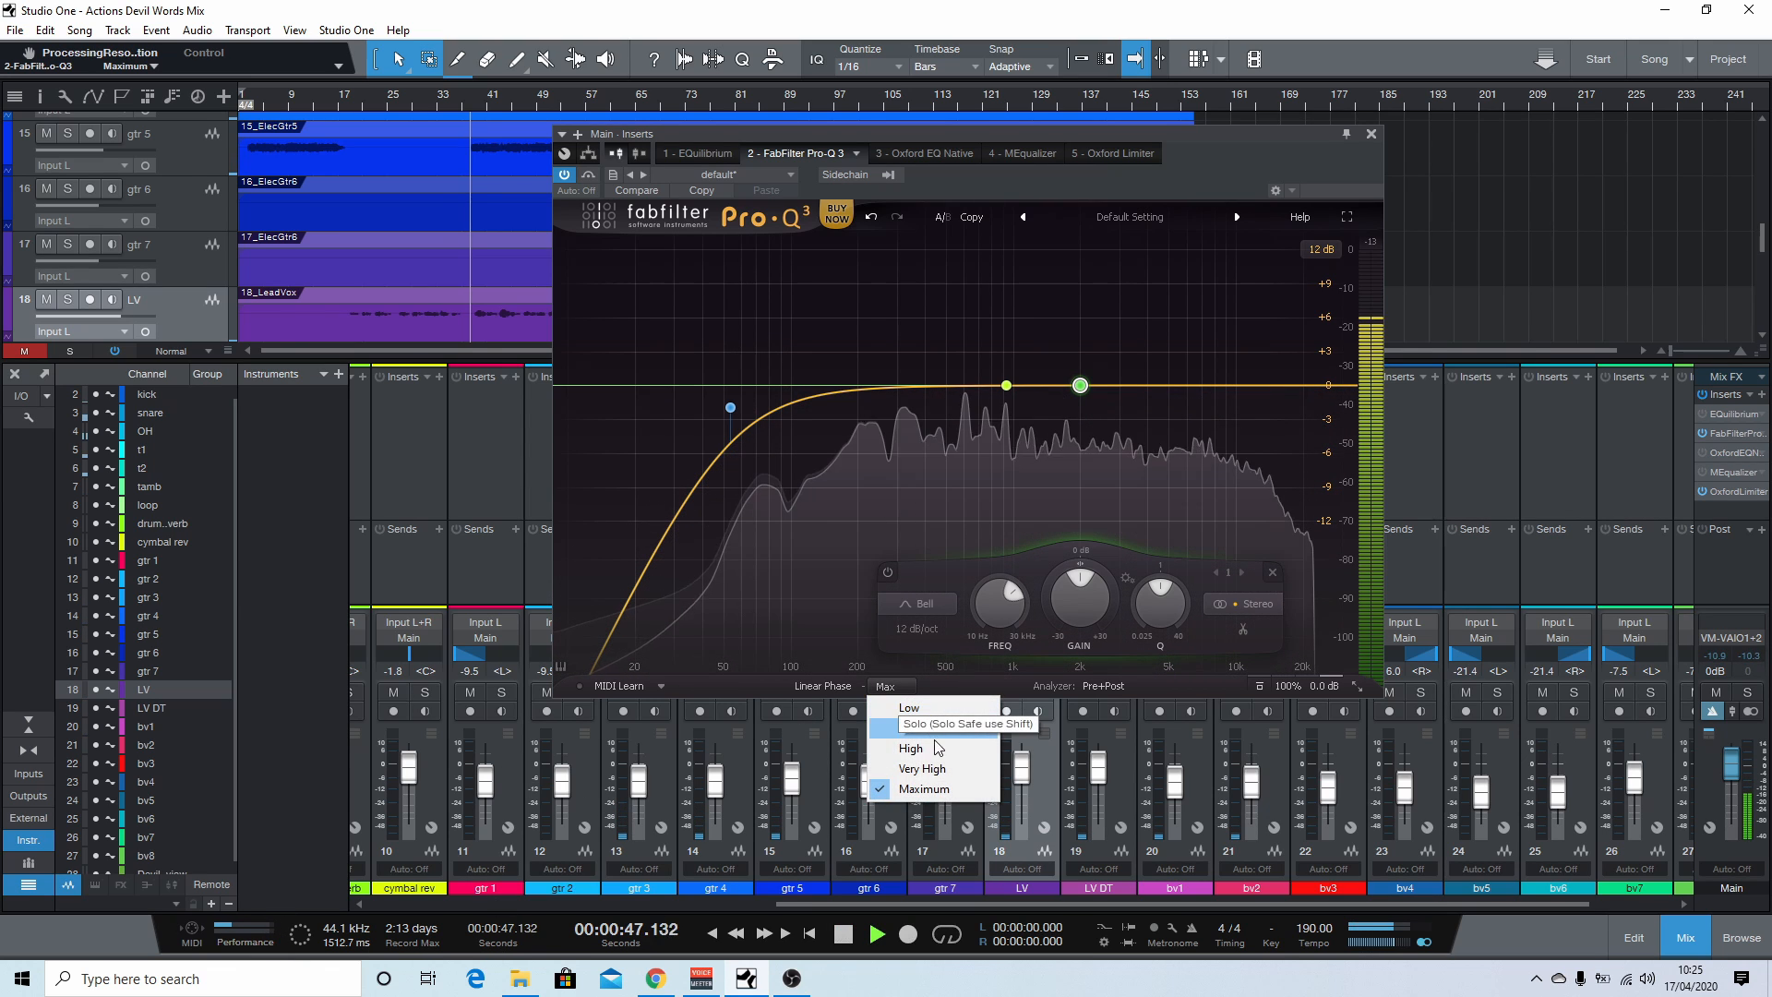
left_click(911, 748)
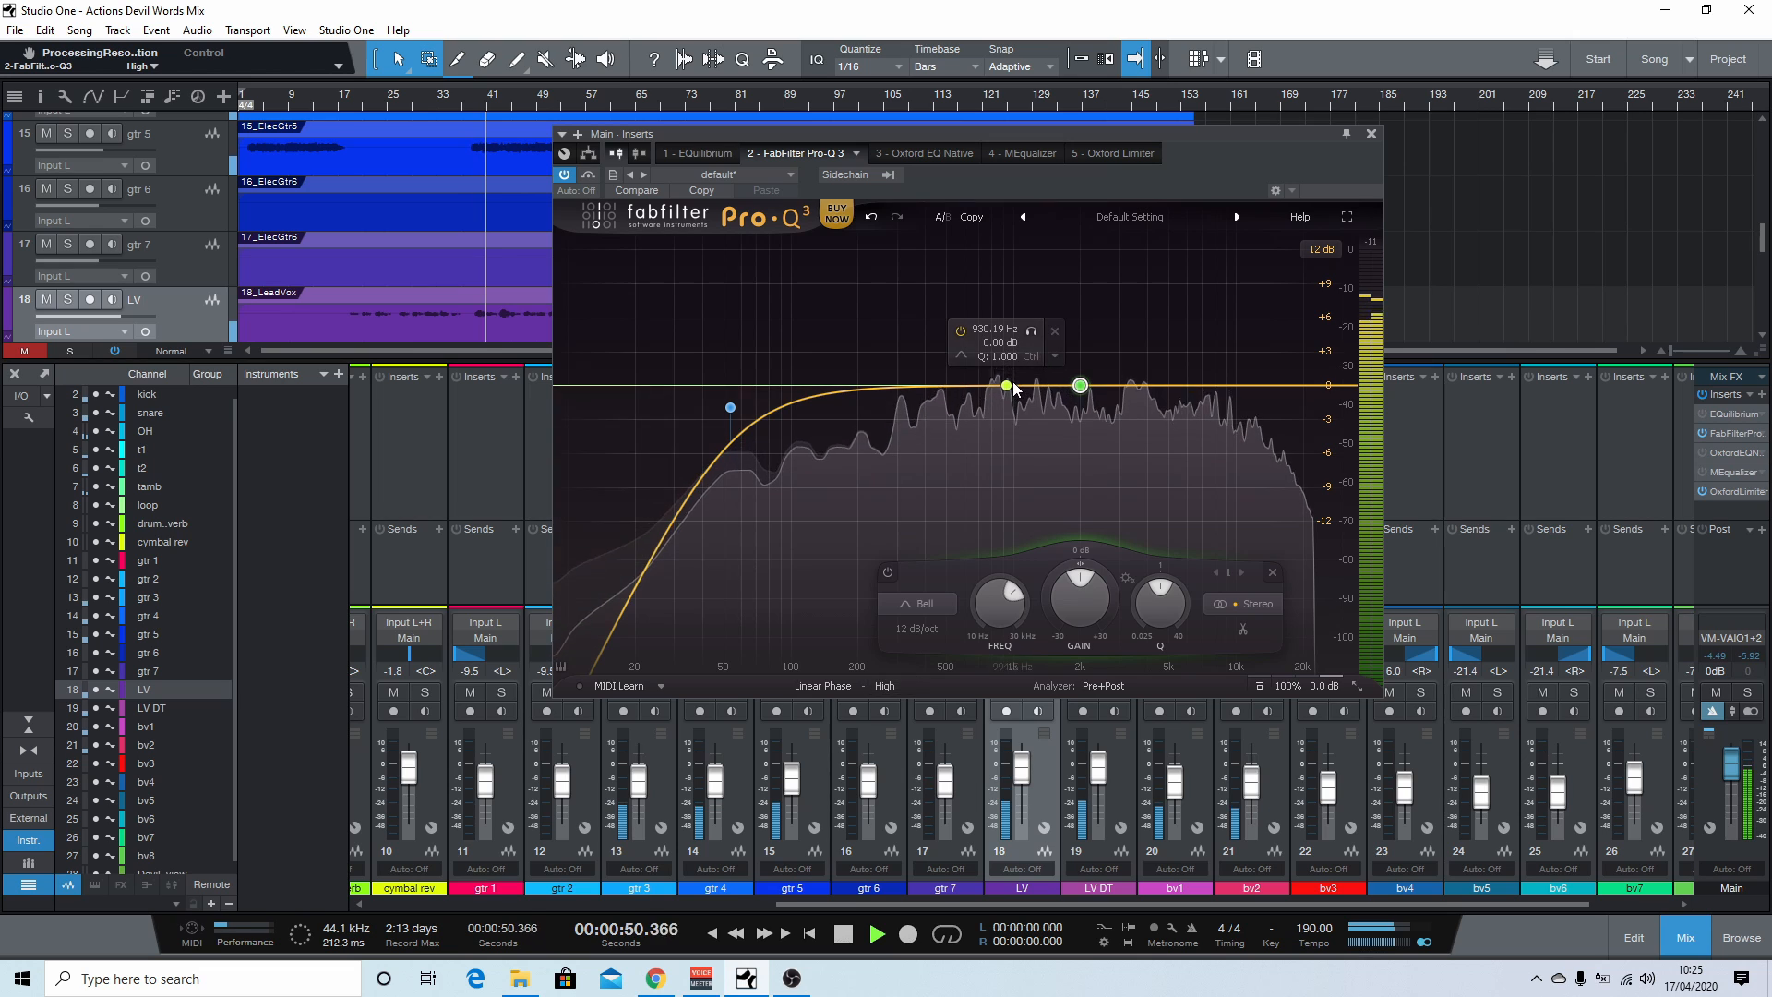
Step: Move the 930 Hz bell to about 394 Hz with a small boost, and reselect High resolution and Linear Phase processing
mouse_move(924, 384)
left_mouse_down()
mouse_move(925, 297)
mouse_move(923, 365)
left_mouse_up()
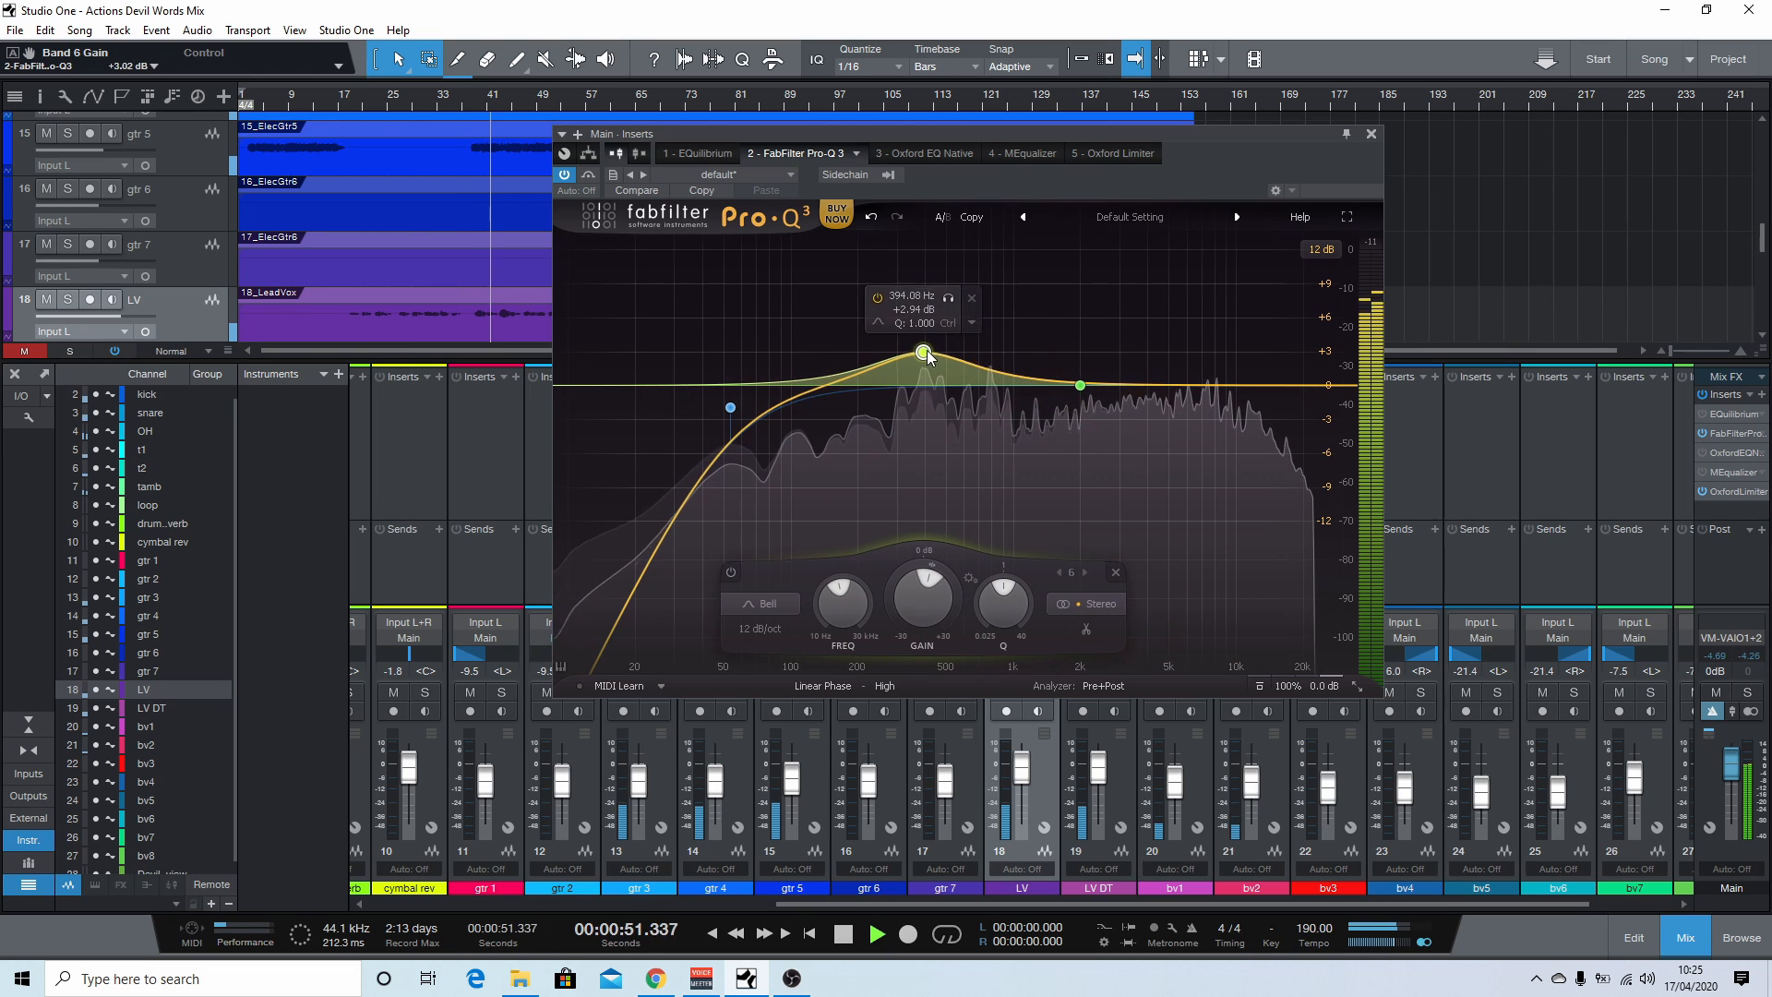
left_click(885, 686)
left_click(911, 748)
left_click(835, 693)
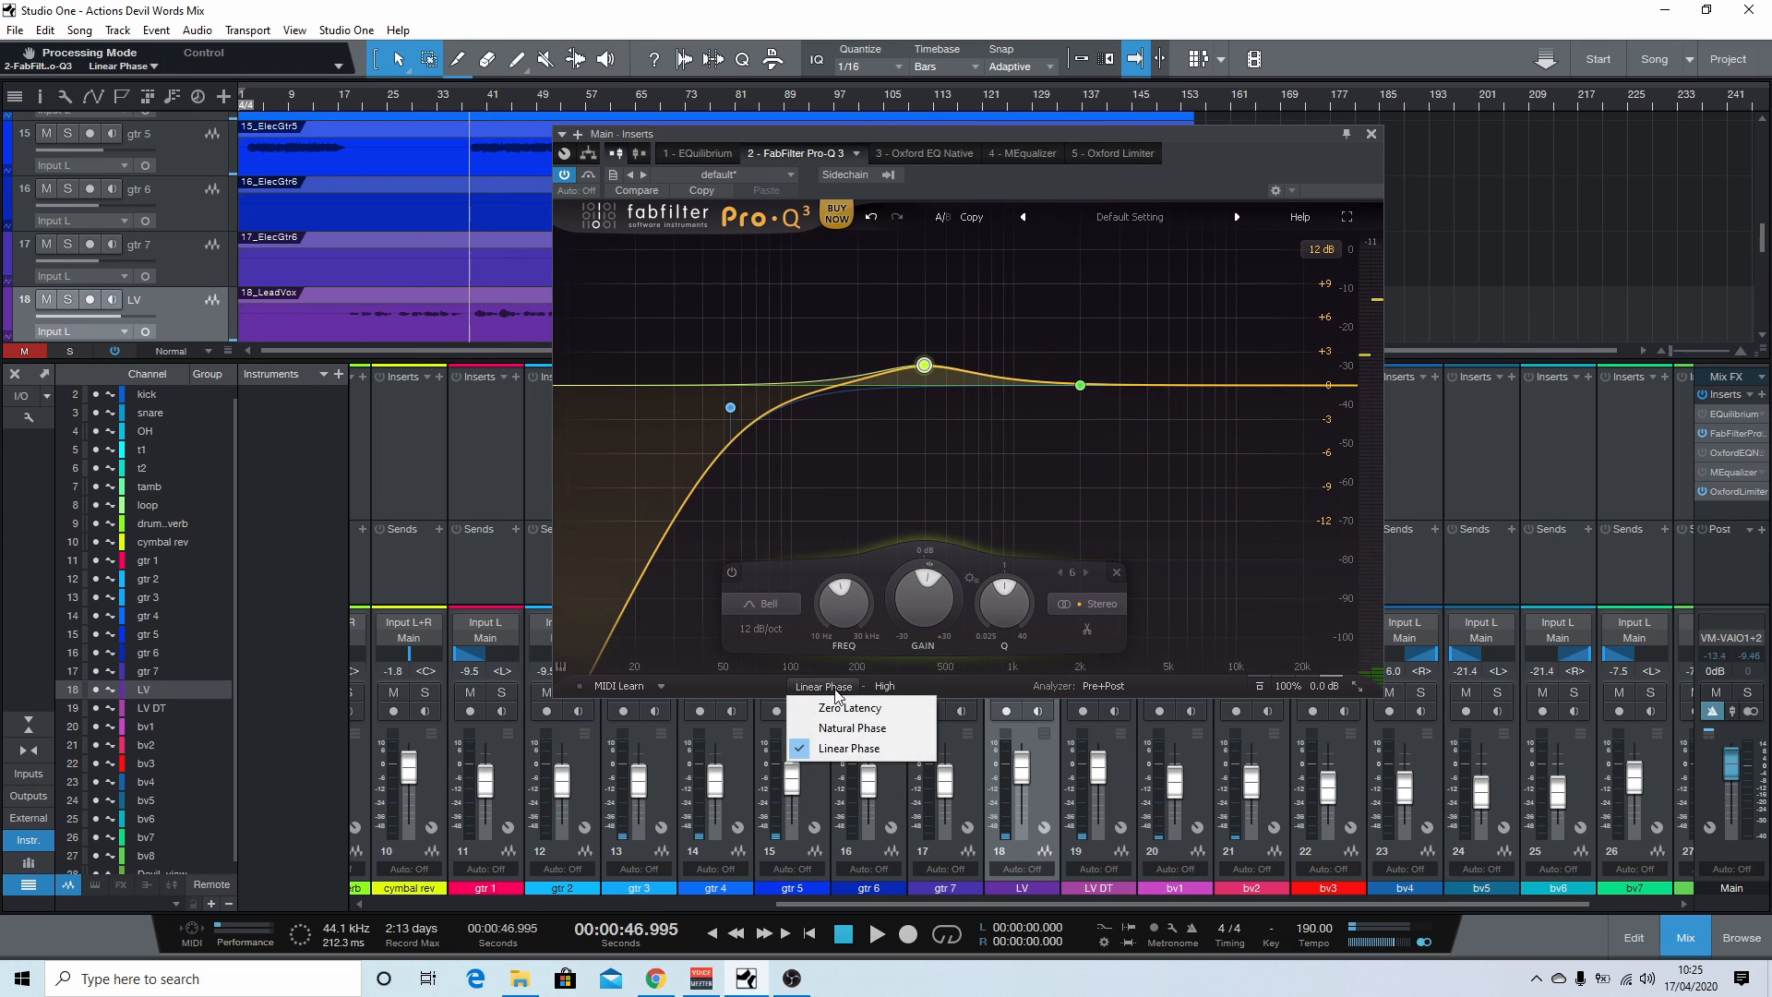
left_click(835, 746)
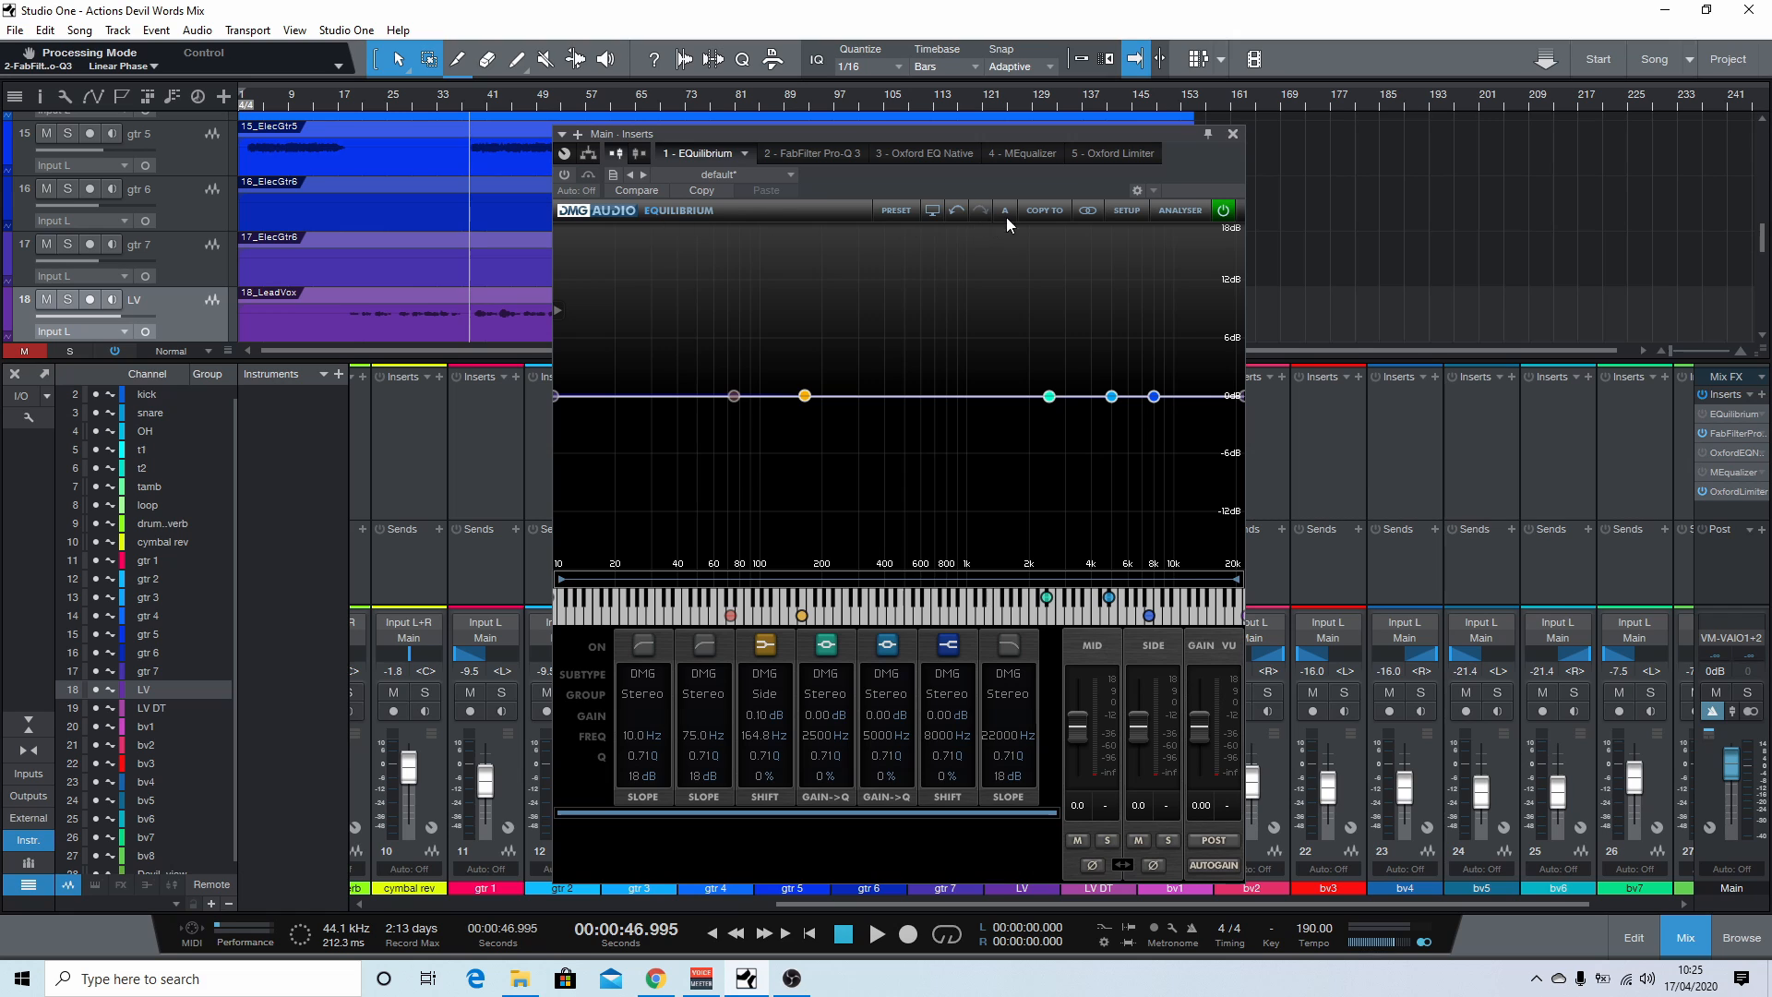
Step: Review the Render DSP page in EQuilibrium's setup and return to Pro-Q 3 on the Main channel
left_click(1118, 211)
left_click(703, 320)
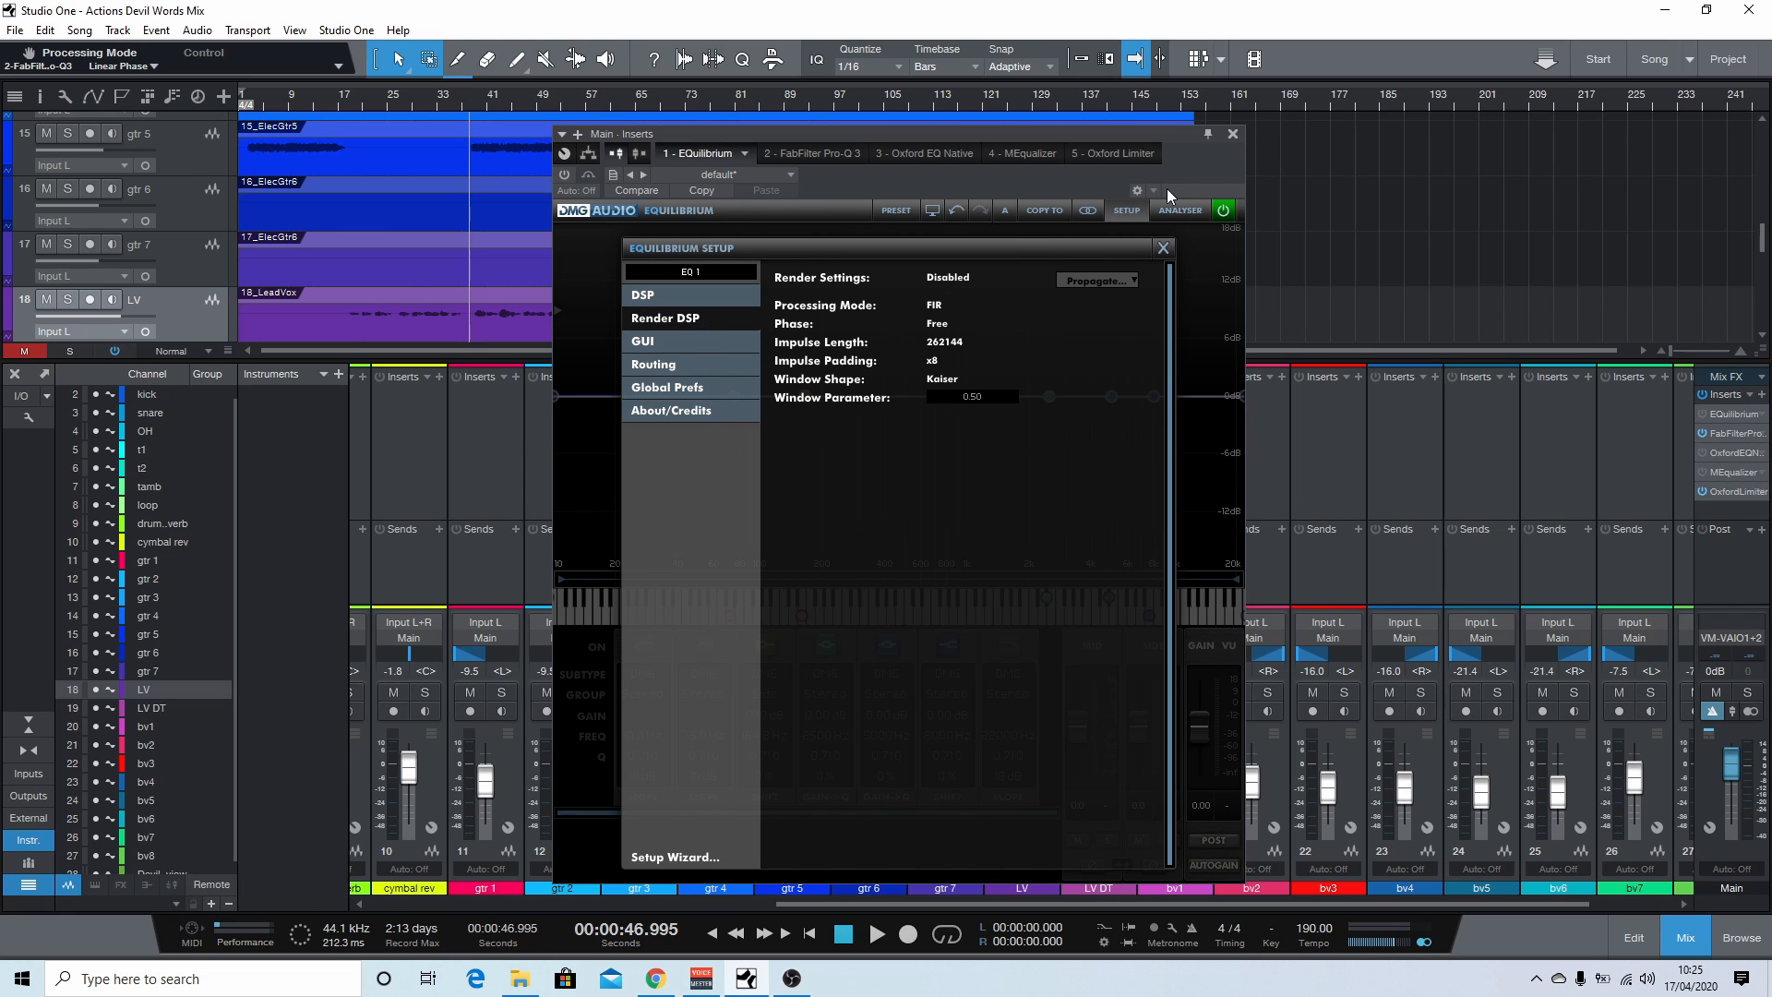
left_click(1163, 247)
left_click(1232, 134)
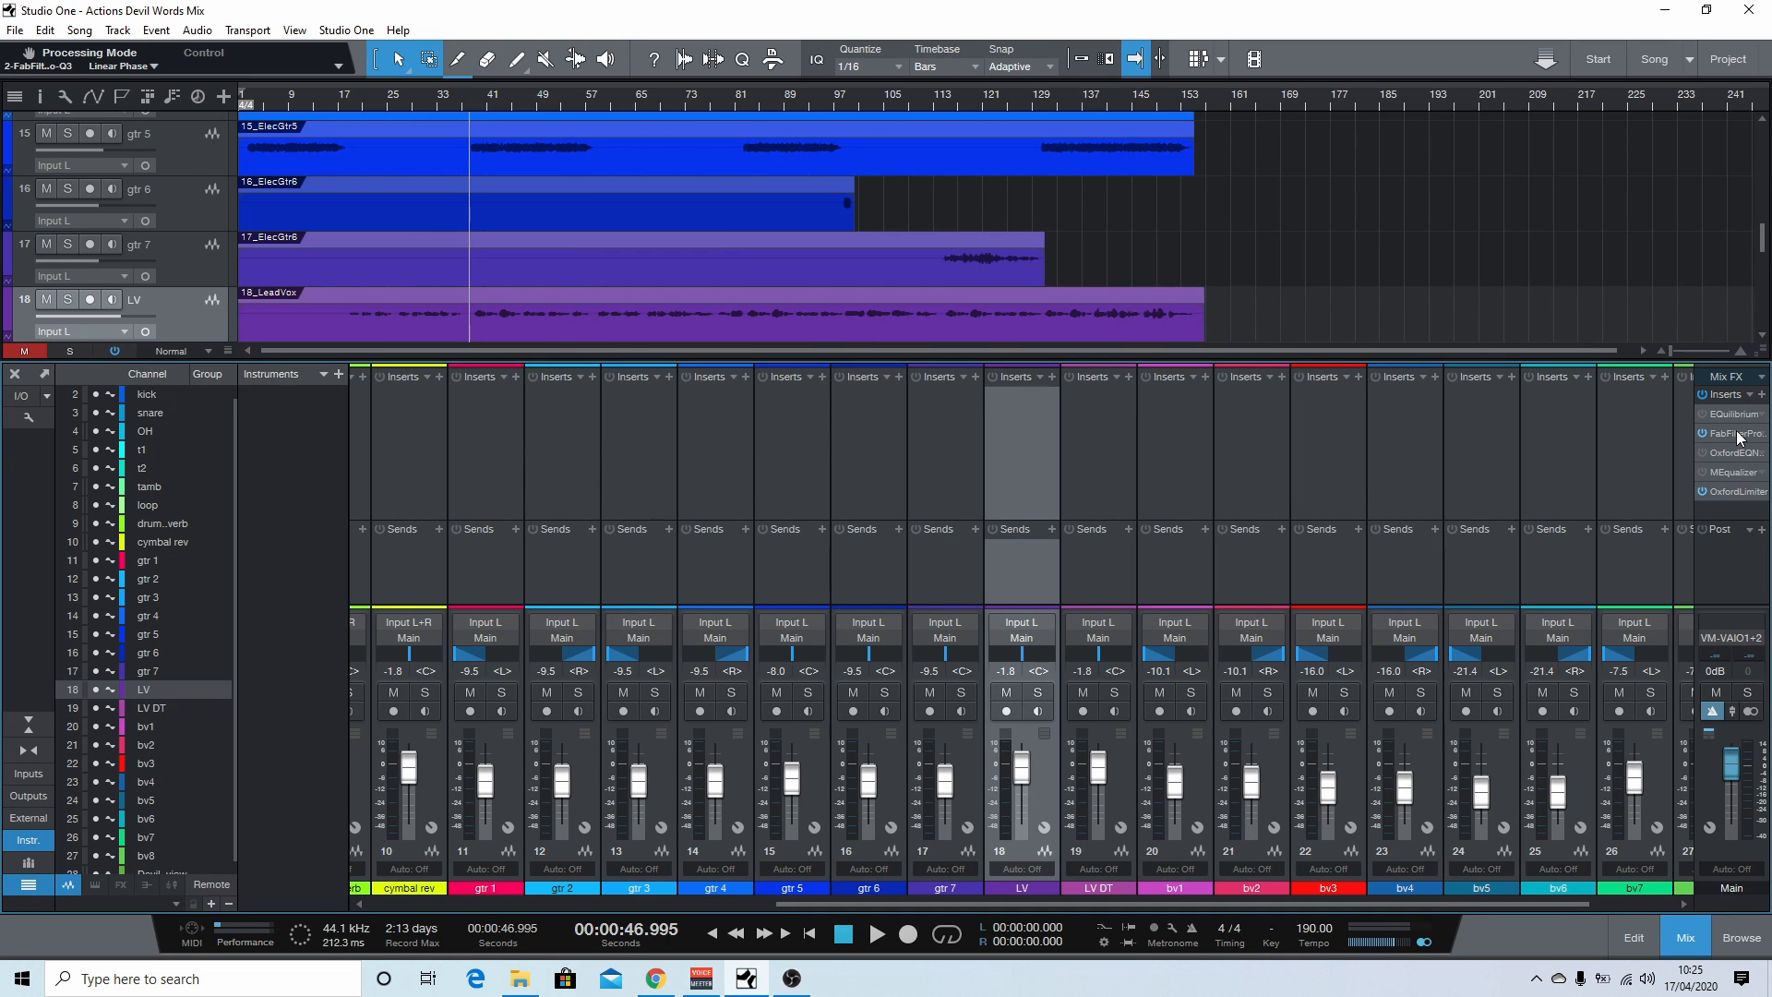
left_click(1739, 433)
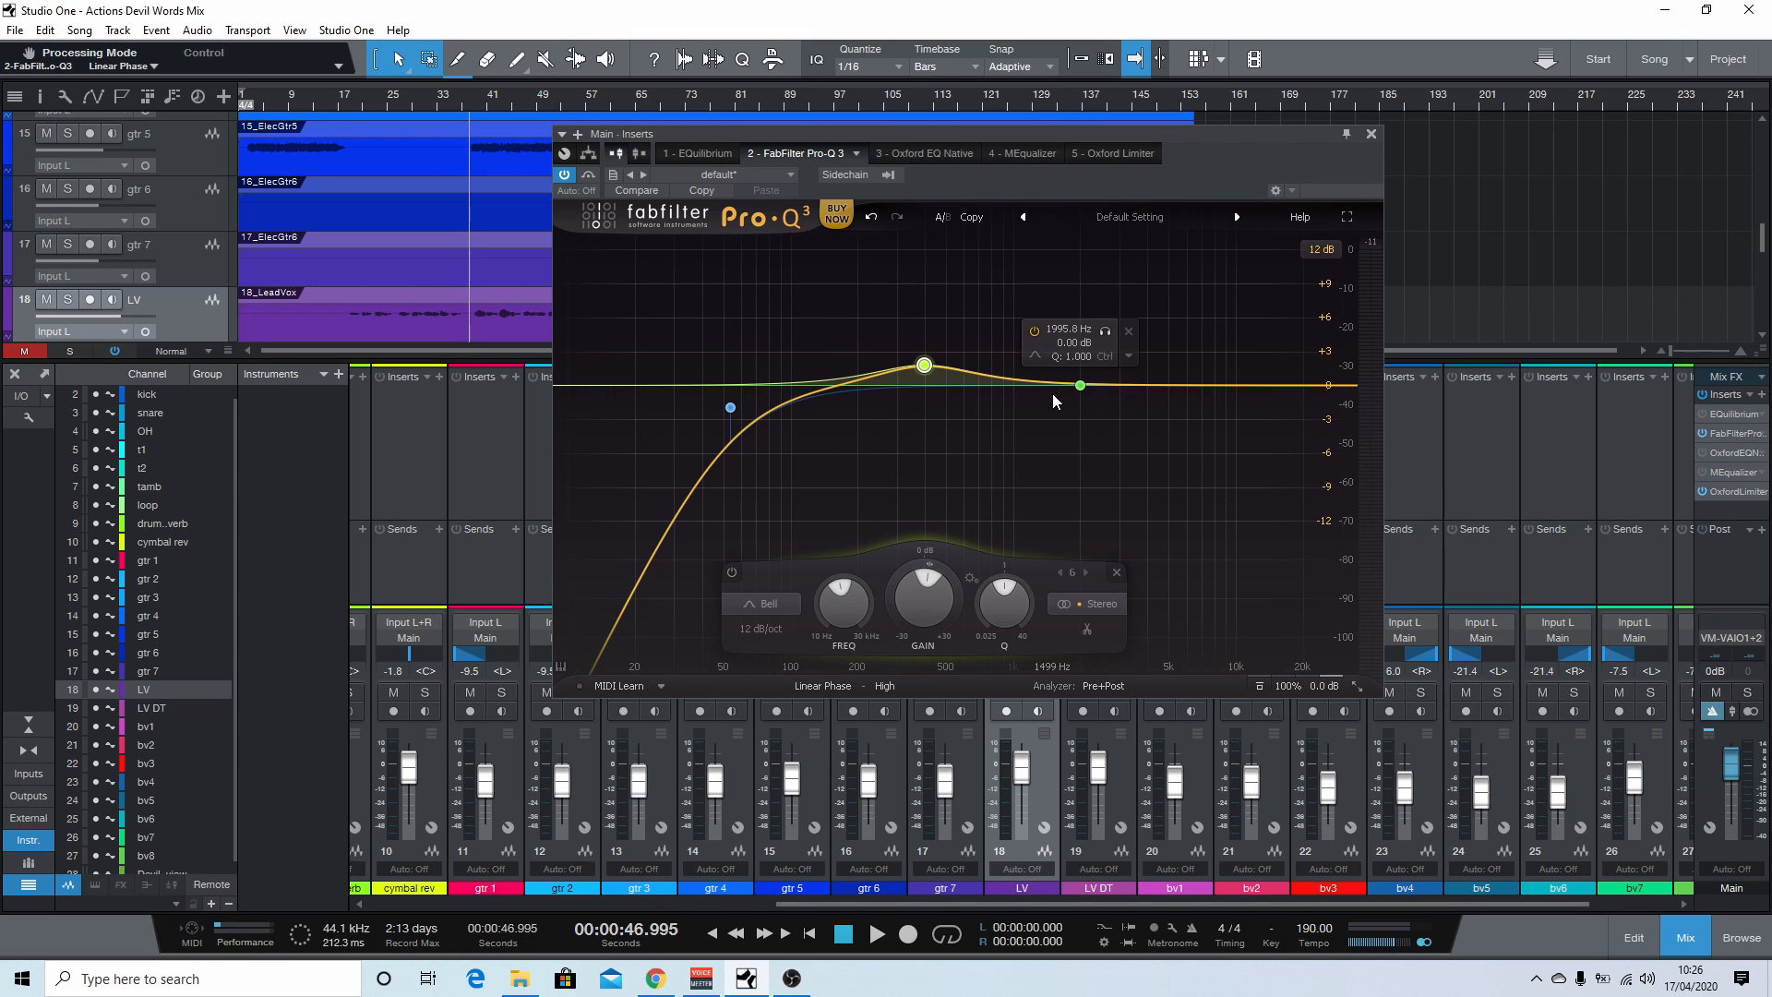
Step: Reshape the bells to about 329 Hz, +0.9 dB, Q 3.14 and 1681 Hz, +2.2 dB, Q 0.54 while auditioning the mix
left_click_drag(917, 367, 902, 372)
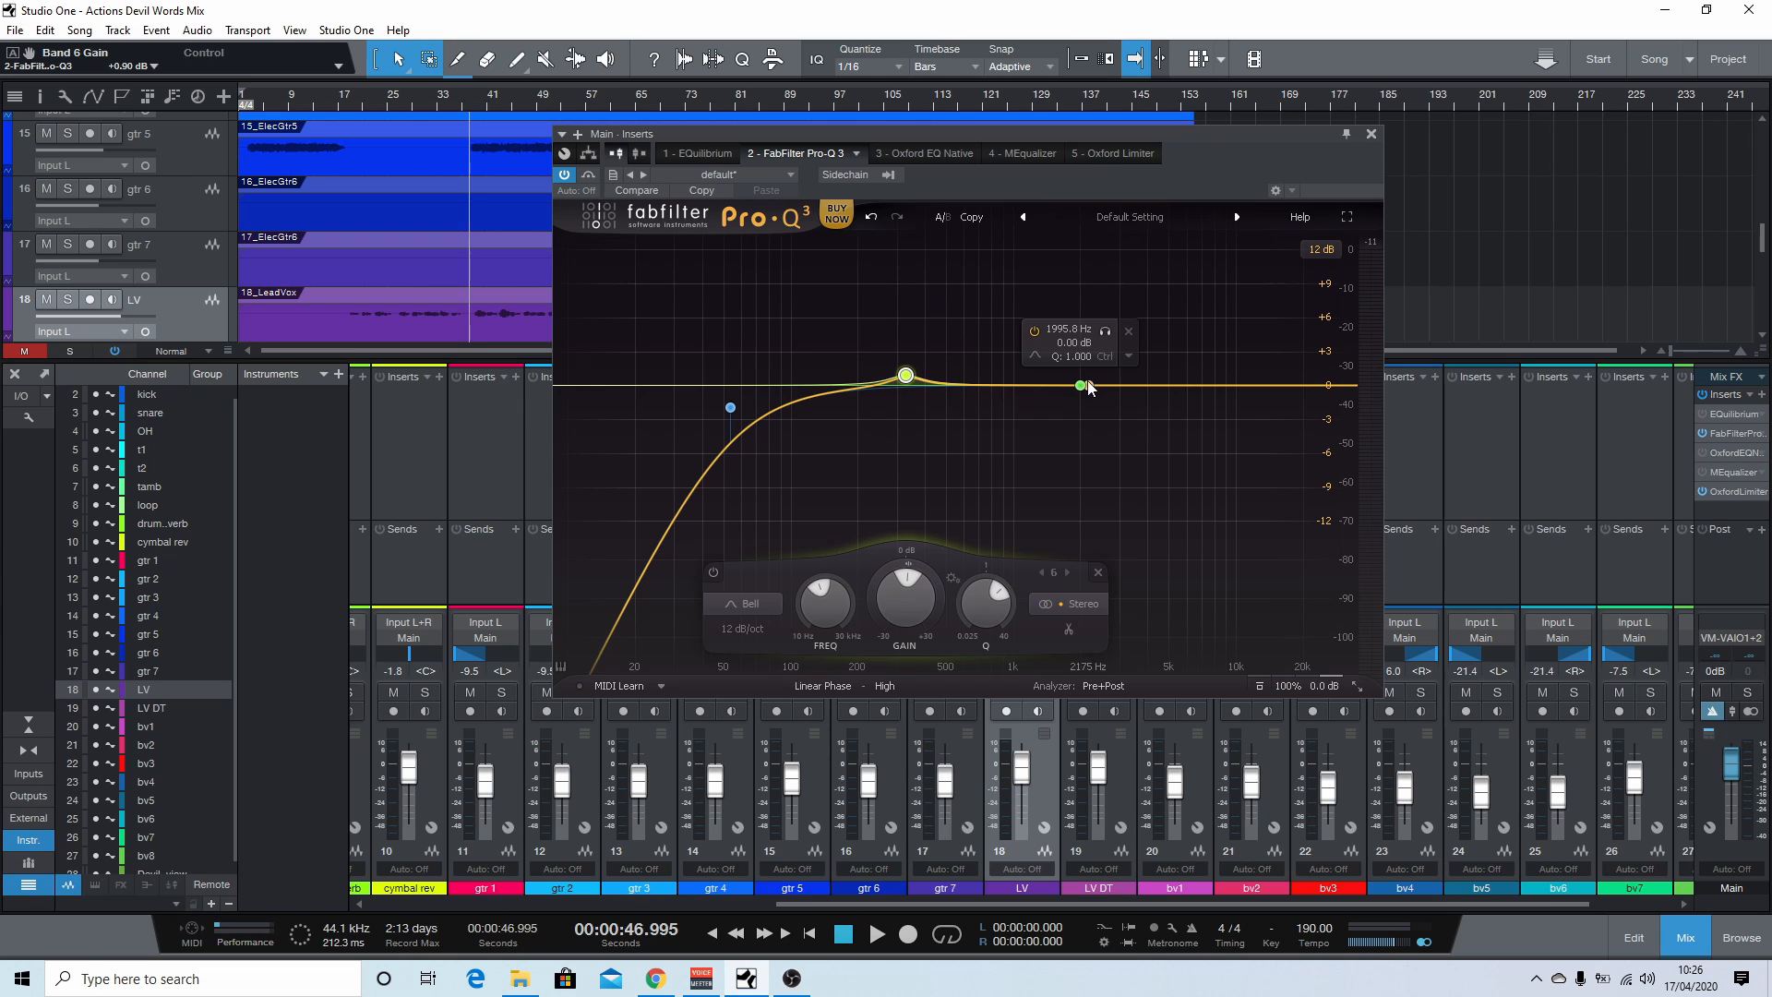
mouse_move(1081, 385)
left_mouse_down()
mouse_move(1206, 268)
mouse_move(1202, 360)
mouse_move(1064, 344)
mouse_move(1064, 362)
left_mouse_up()
key("space")
scroll(1064, 345, "down", 4)
key("space")
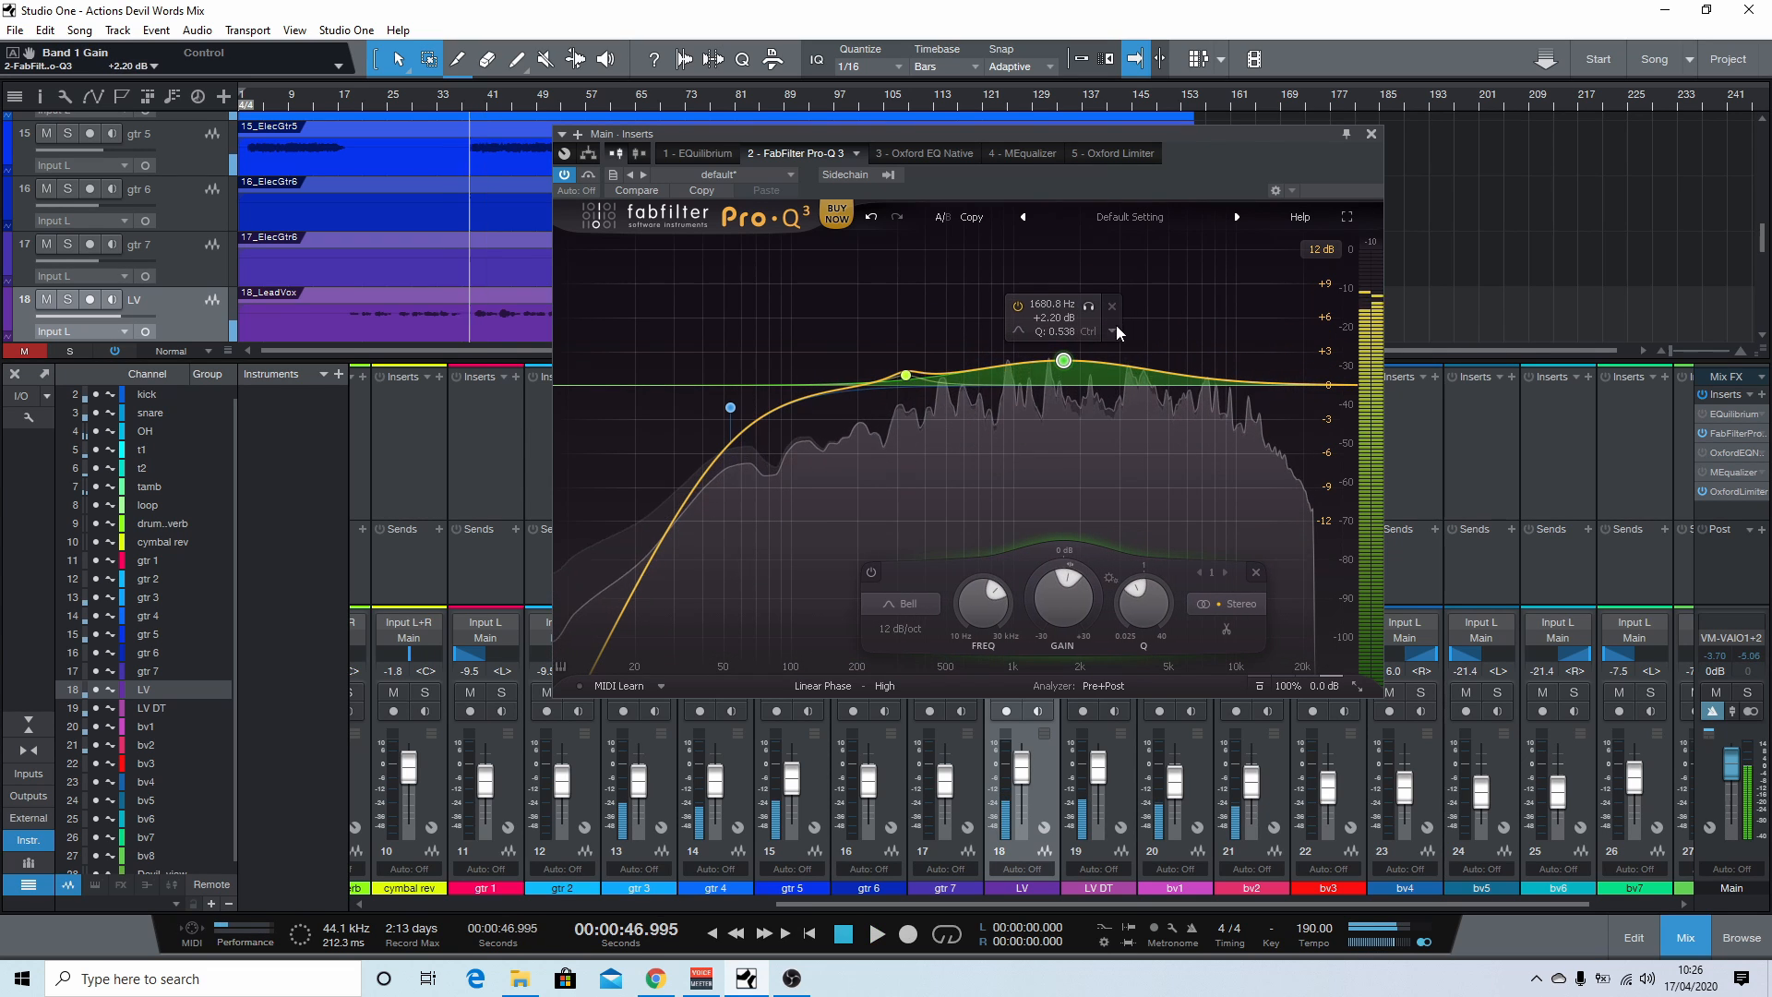
Step: Delete both bell bands, change the low cut's shape to Flat Tilt and look over the other filter shapes
left_click(1112, 306)
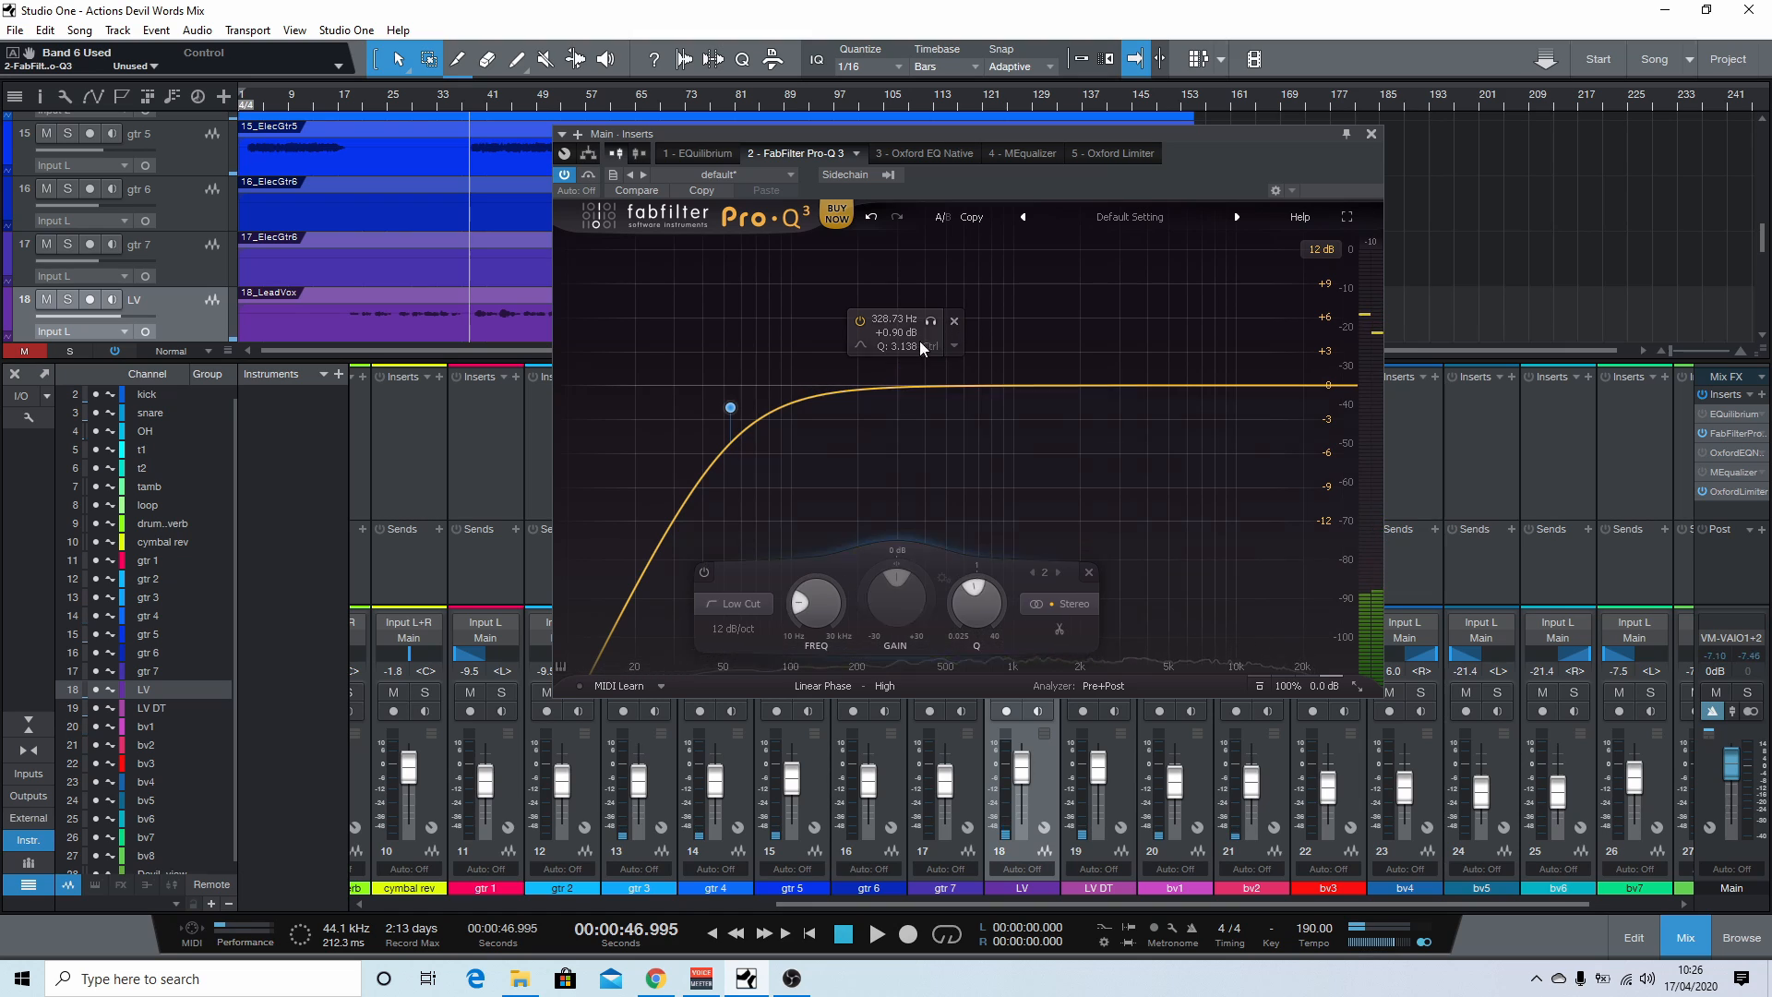
right_click(730, 407)
mouse_move(789, 438)
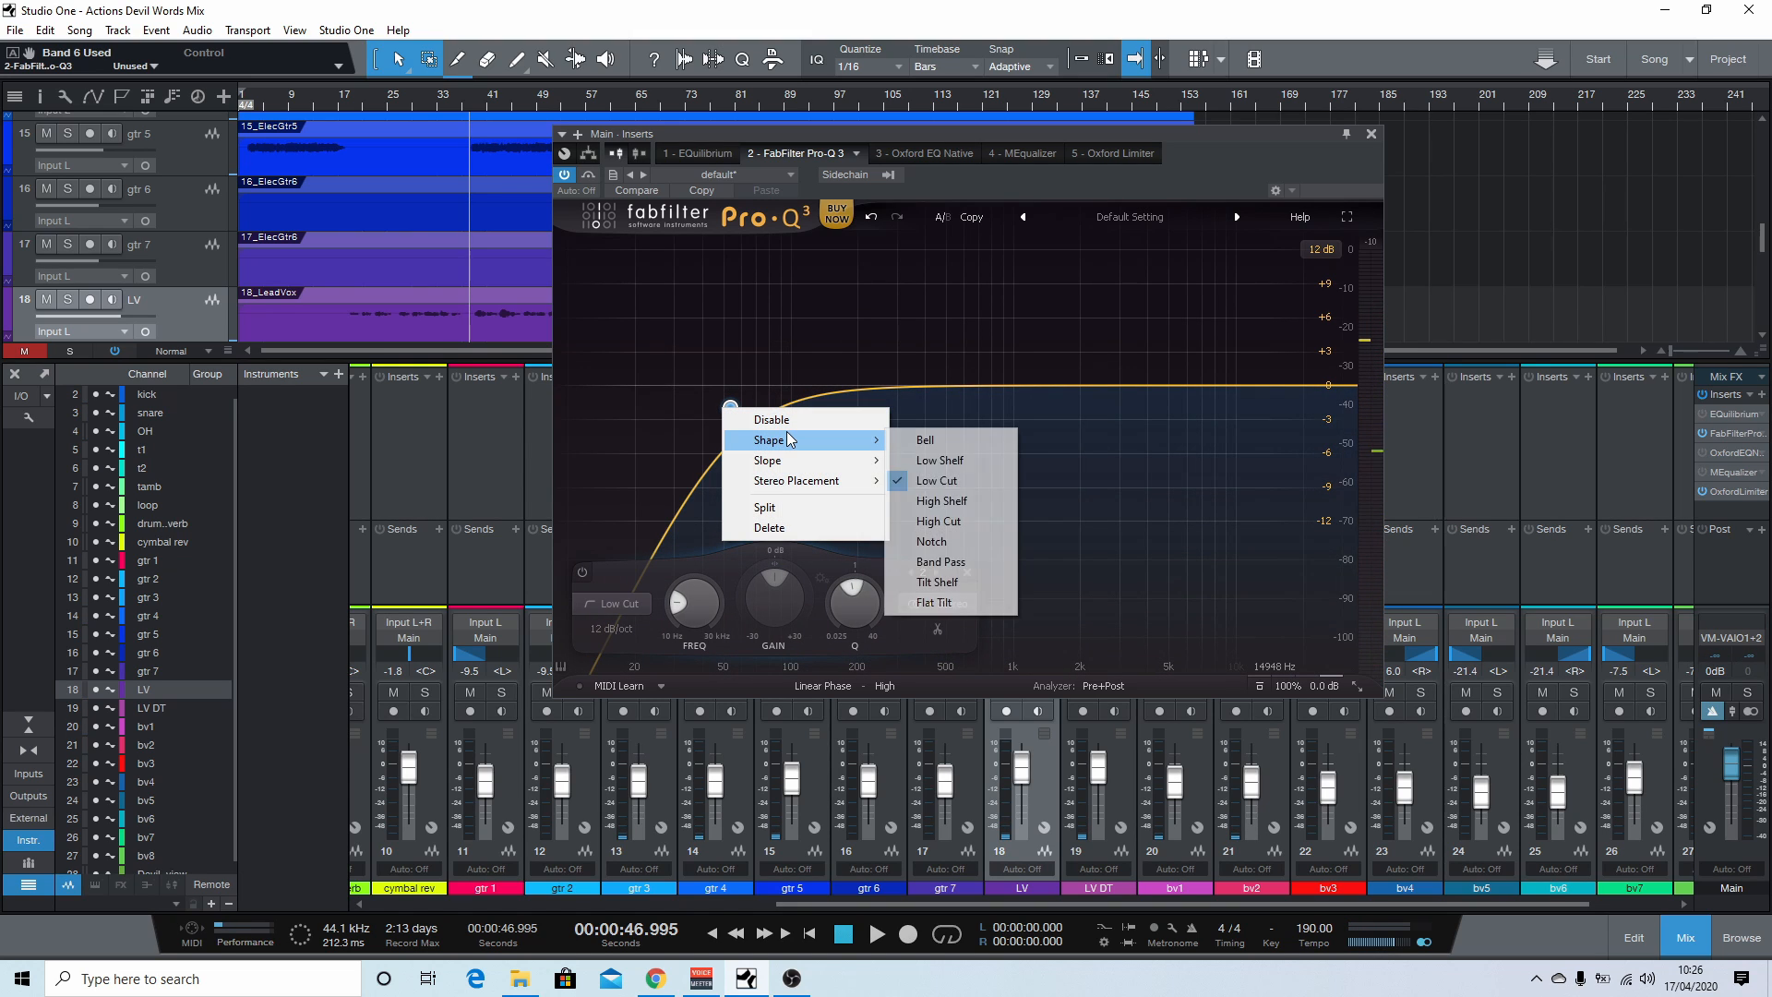
left_click(958, 601)
right_click(735, 389)
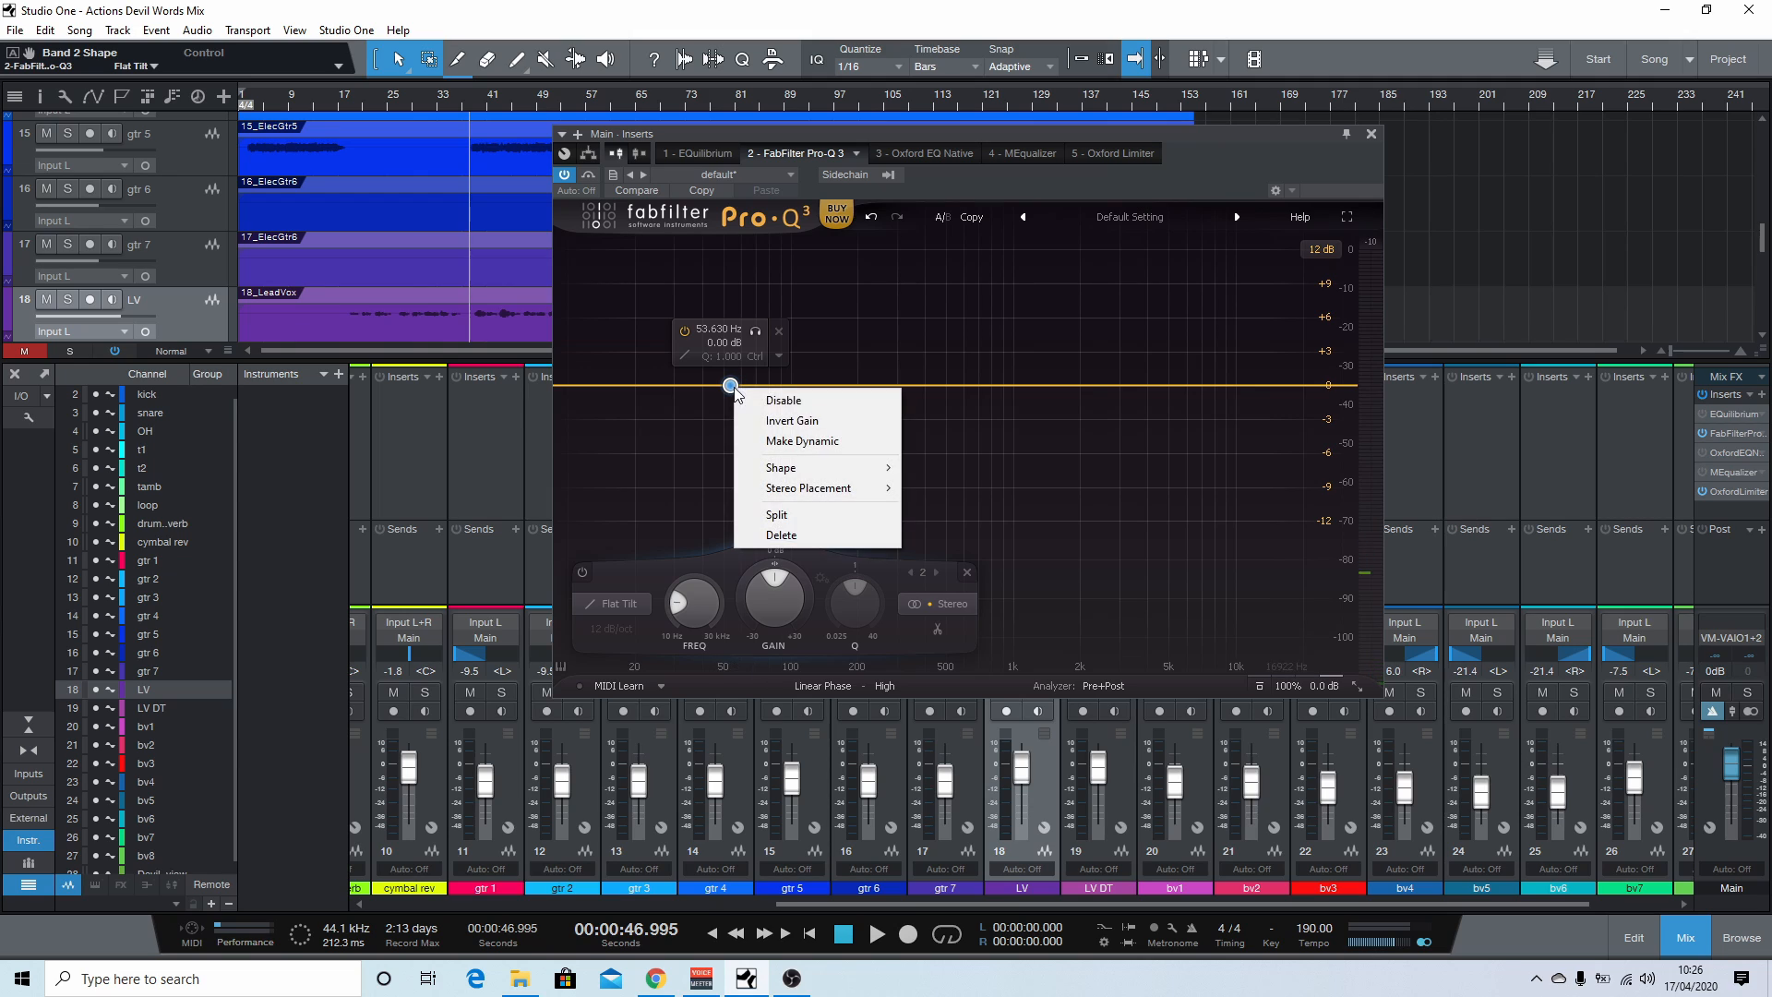
mouse_move(830, 468)
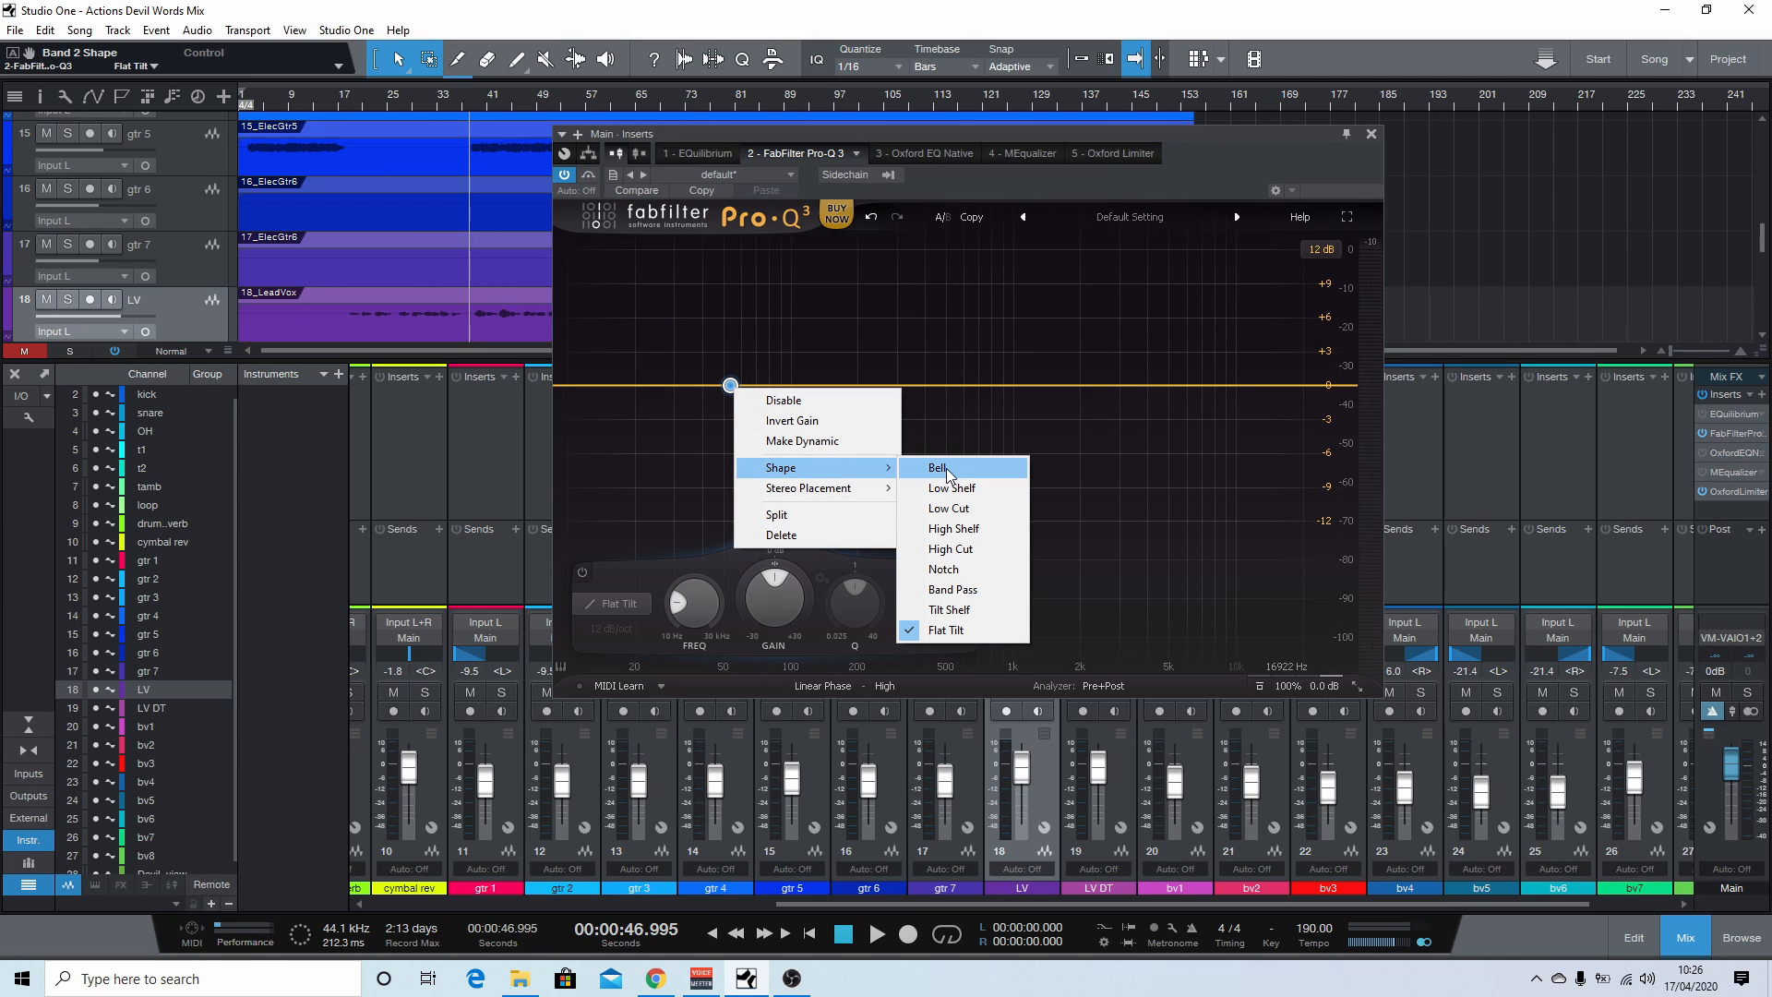
key("Escape")
key("Escape")
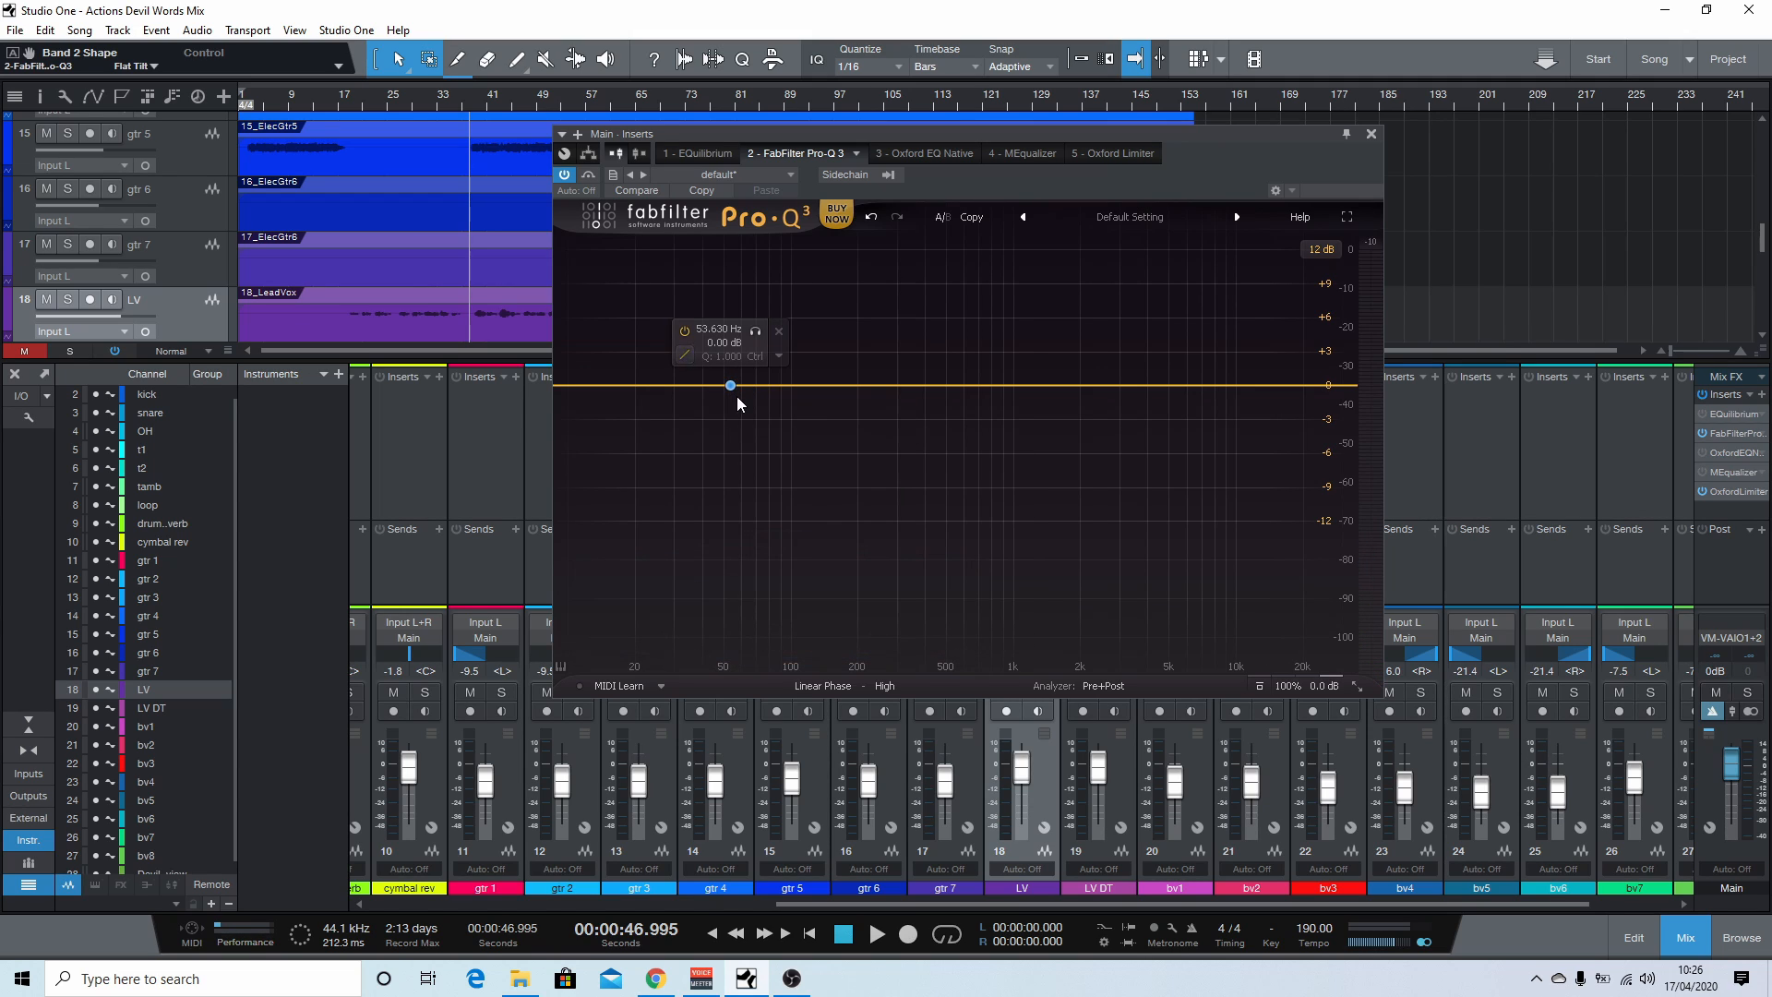
Step: Create a low cut at about 51 Hz and set its slope to Brickwall
left_click_drag(603, 385, 727, 386)
right_click(729, 386)
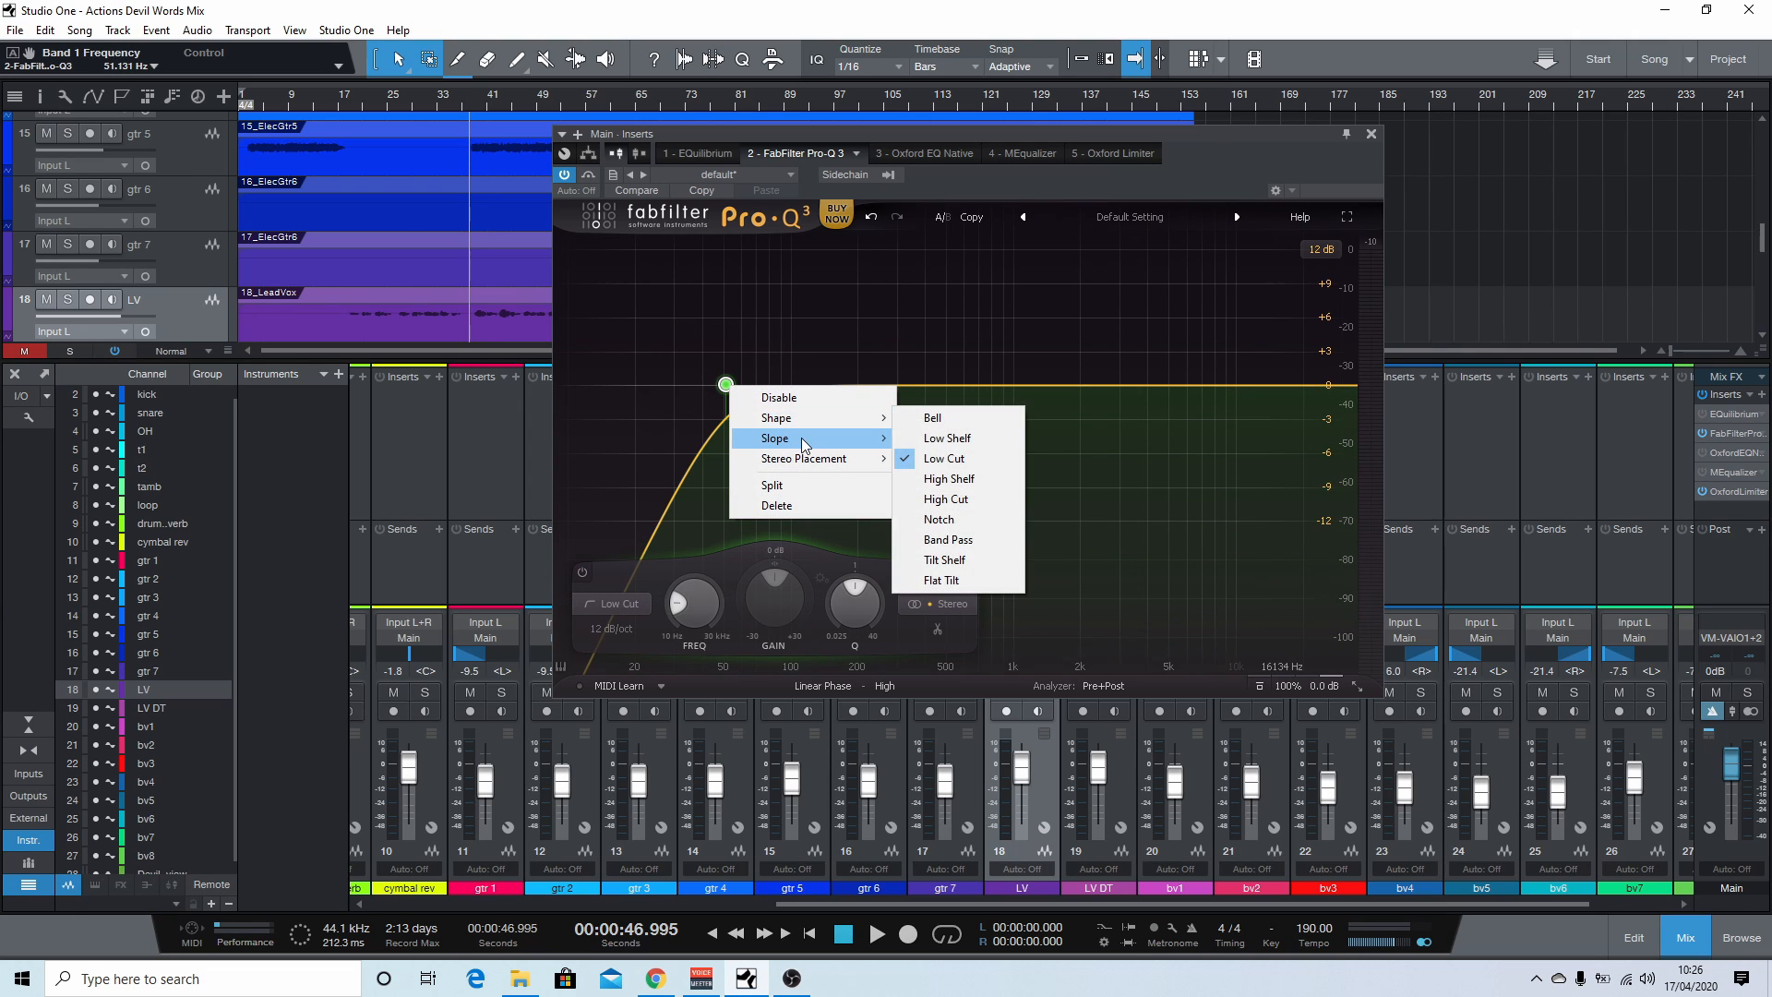
mouse_move(803, 442)
left_click(978, 627)
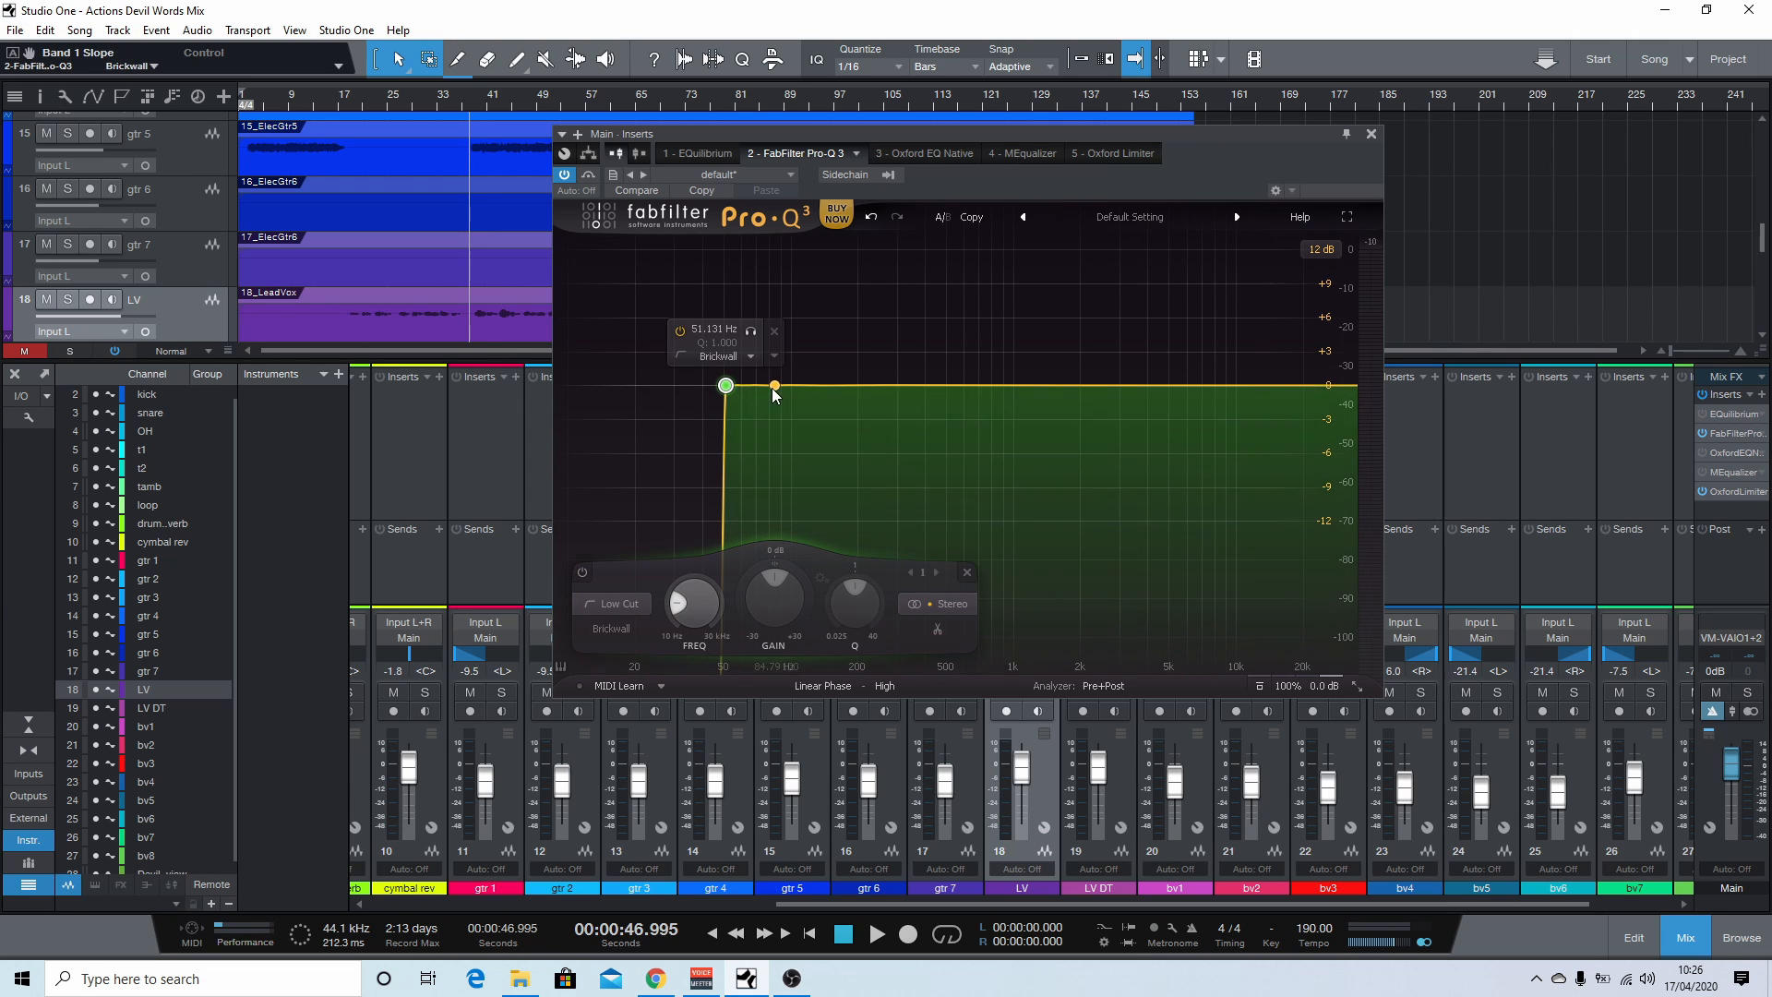
Step: Move the low cut up to about 134 Hz, try a 72 dB/oct slope and settle on 12 dB/oct
left_click_drag(736, 391, 826, 390)
left_click(841, 356)
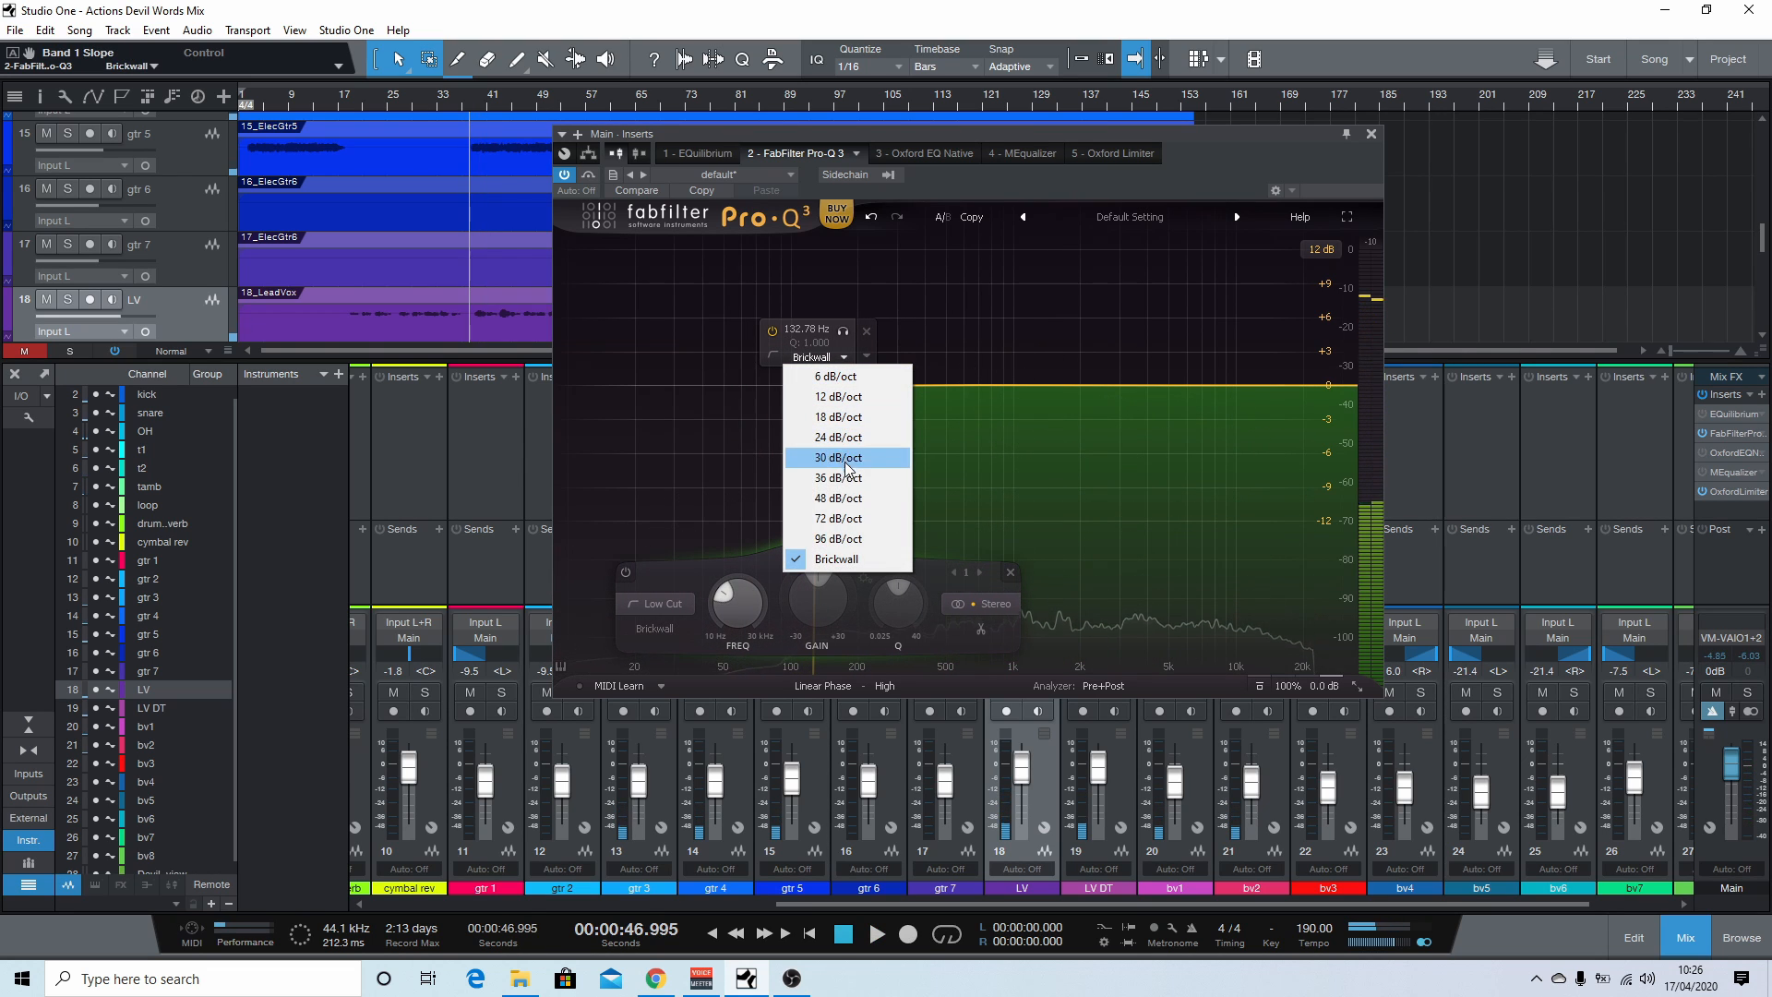
left_click(840, 518)
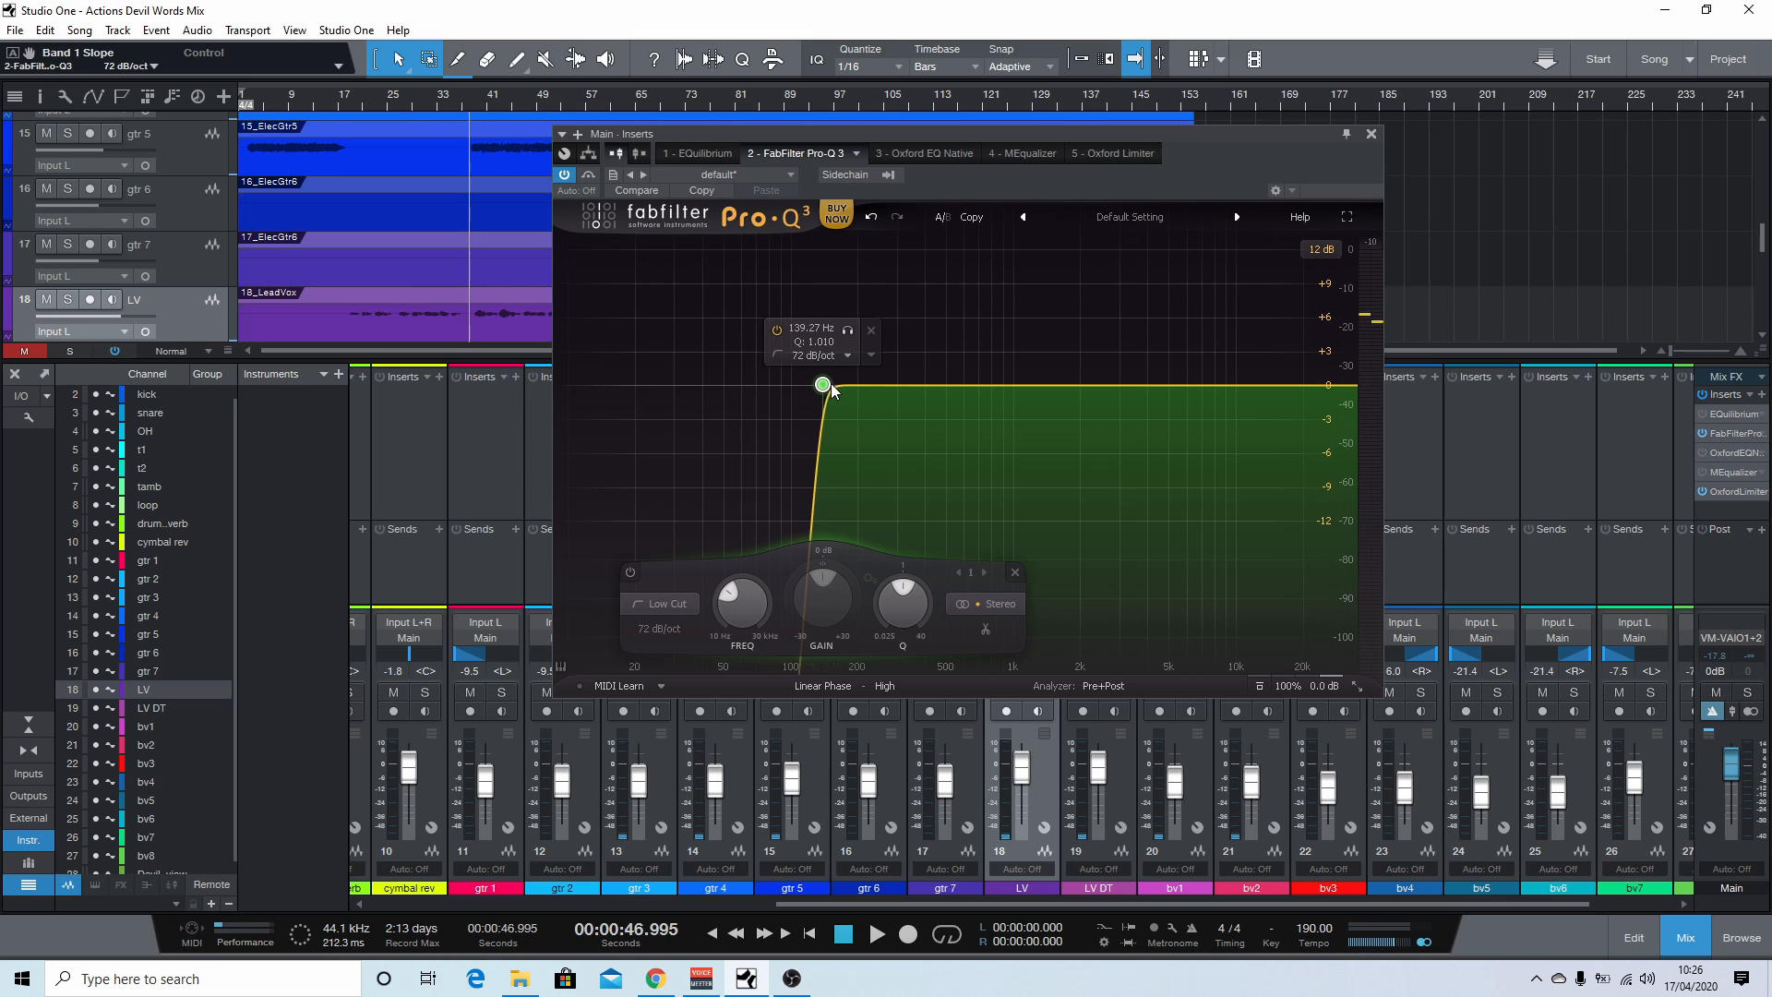
left_click(842, 356)
left_click(841, 398)
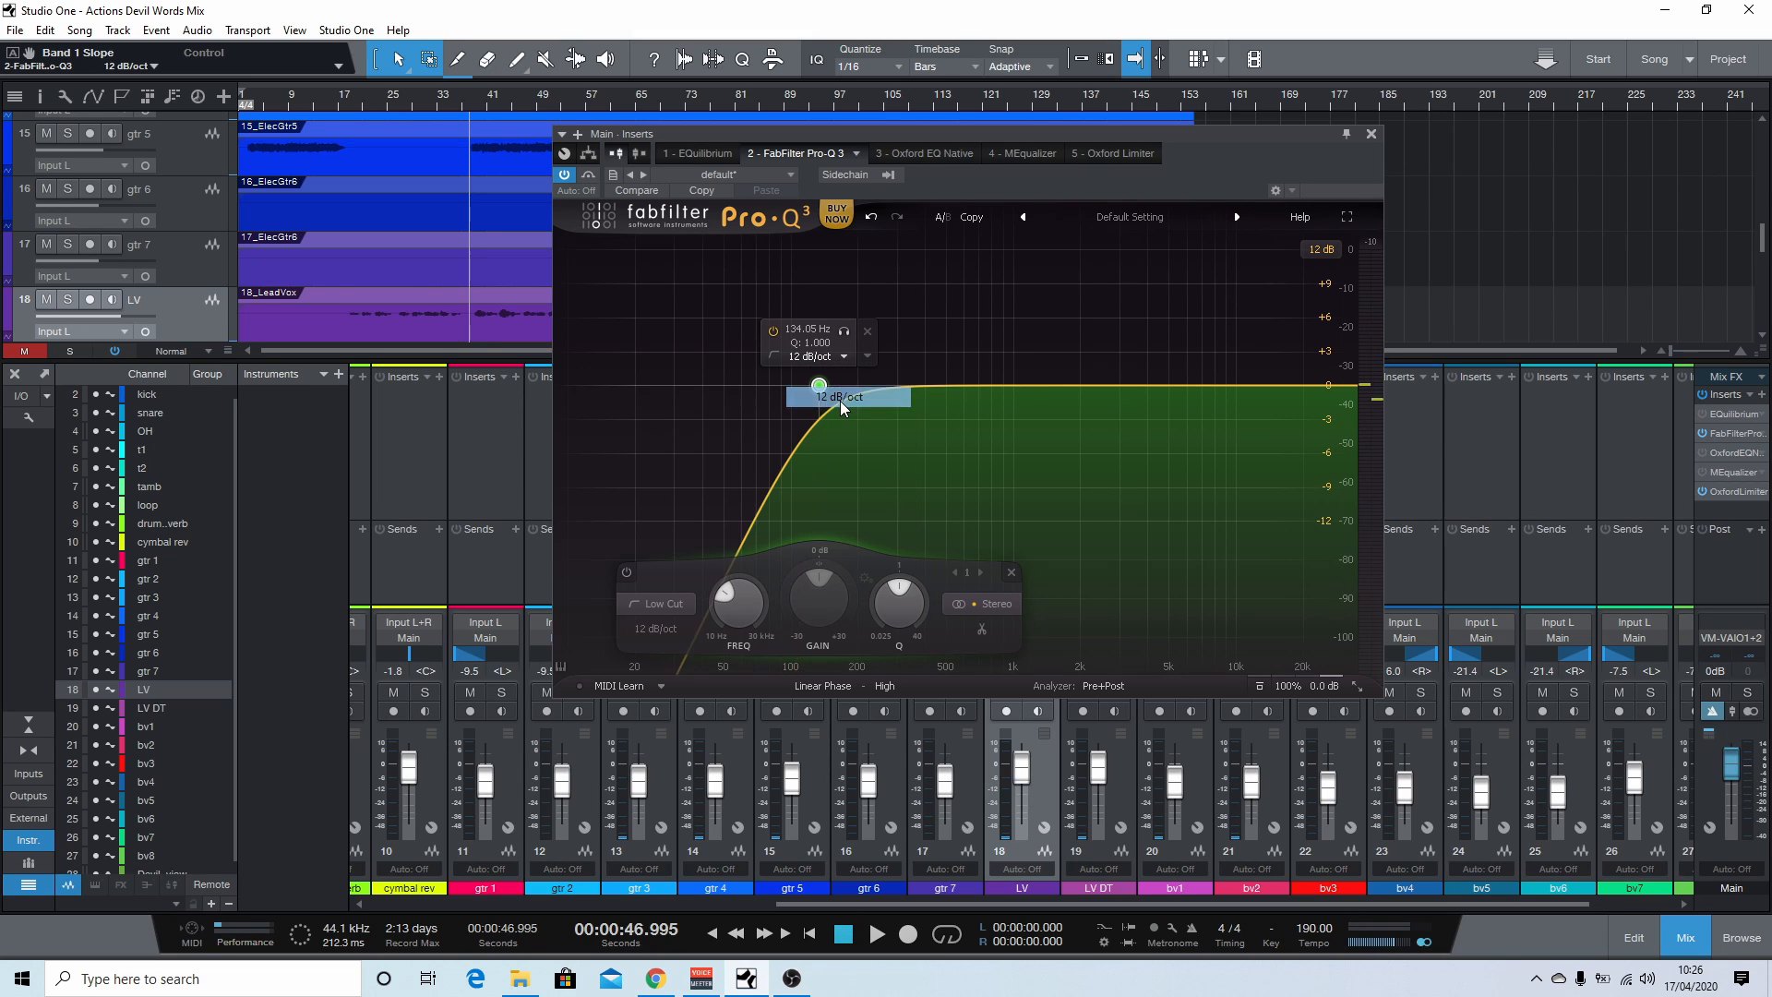
Step: Compare the 6, 12 and 18 dB/oct slopes on the low cut, finishing on 12 dB/oct
left_click(827, 352)
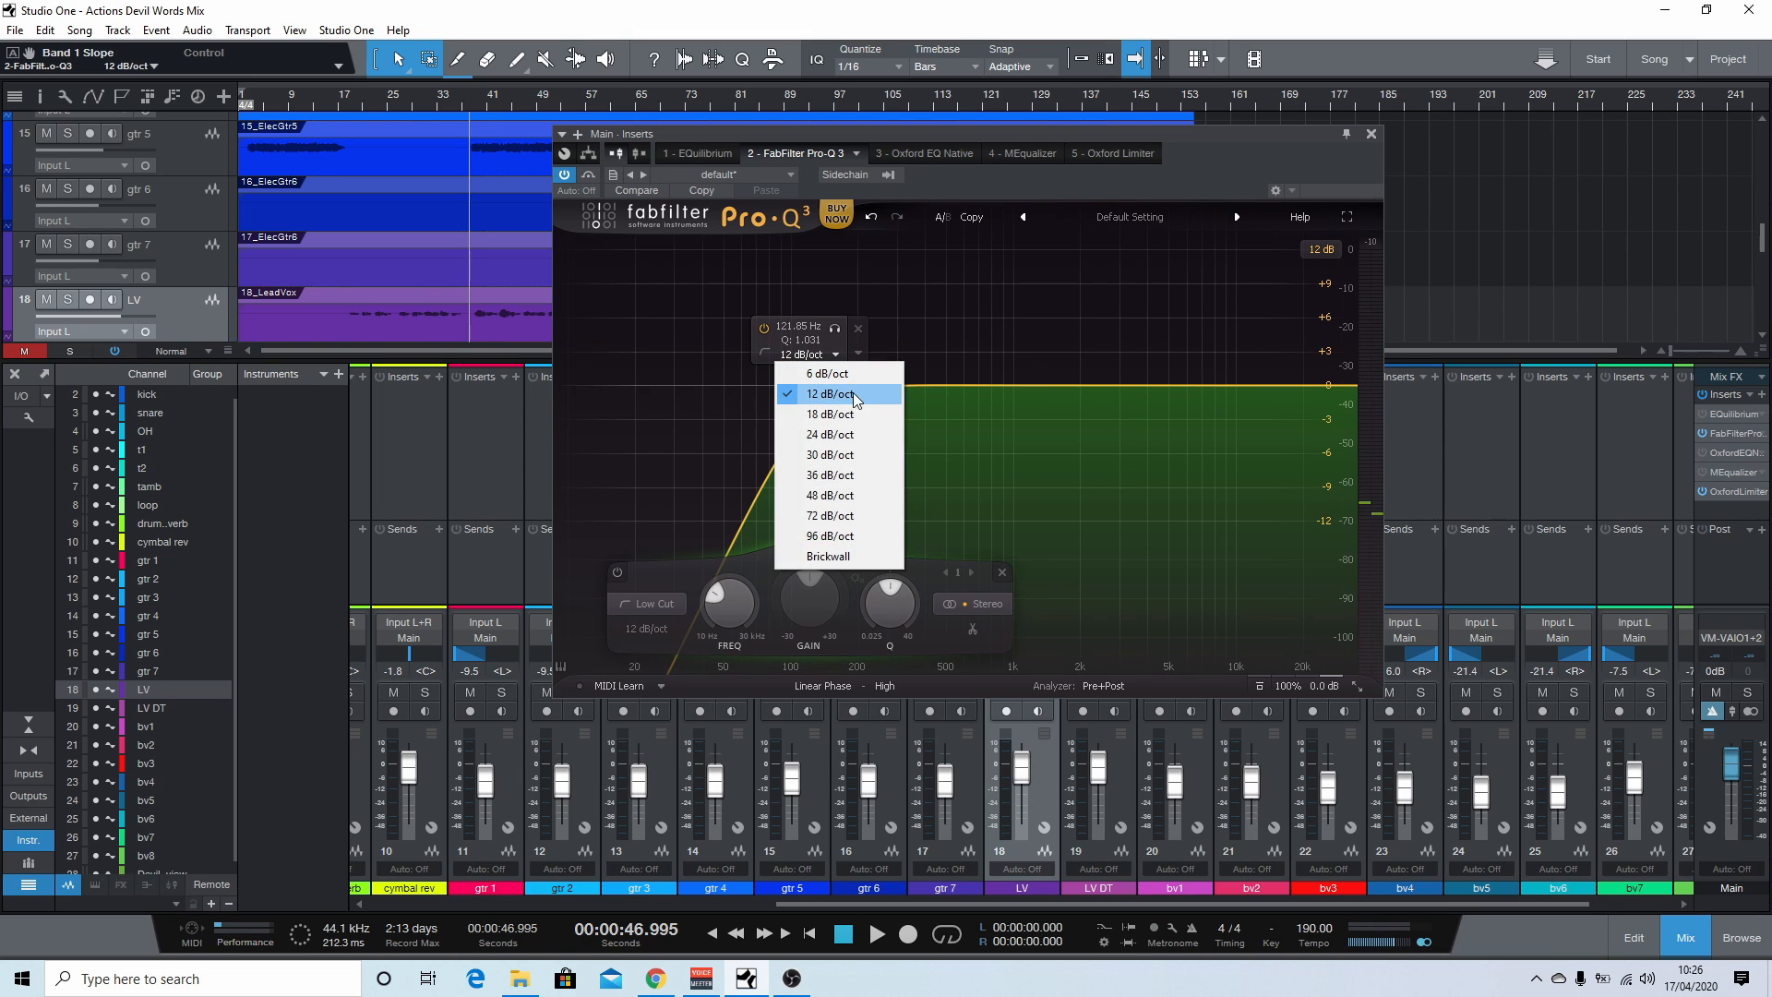
left_click(857, 377)
left_click(813, 359)
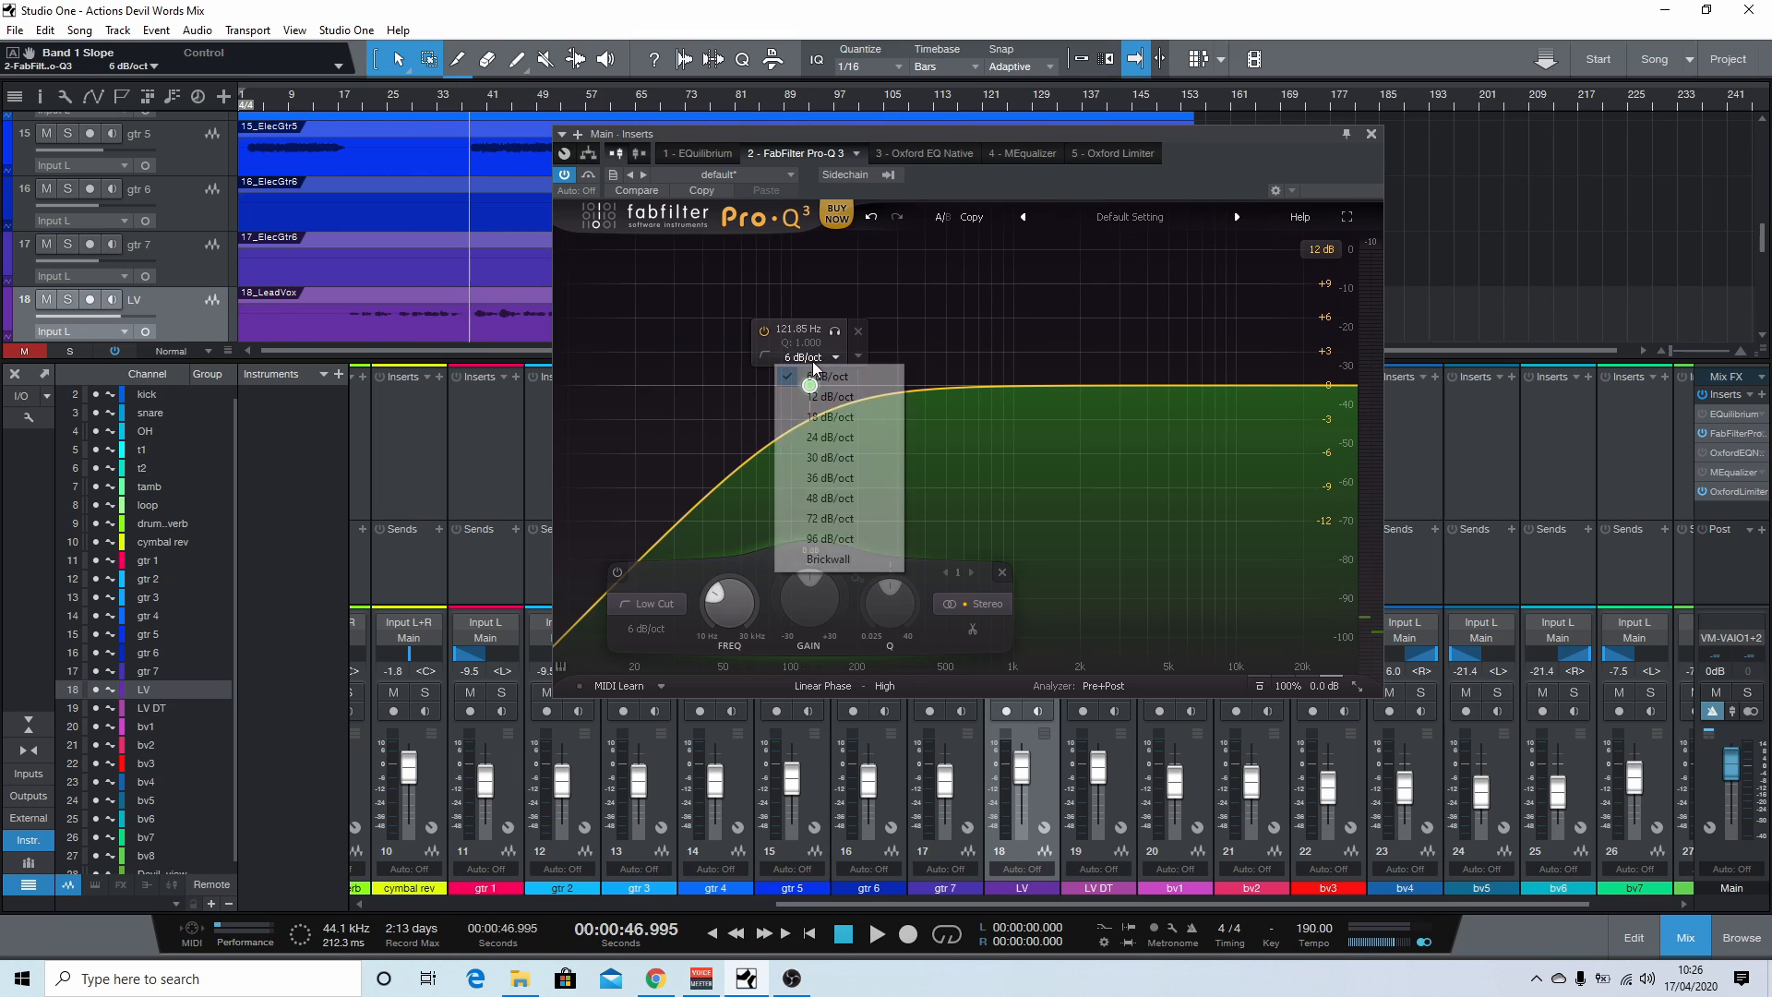
left_click(822, 392)
left_click(812, 354)
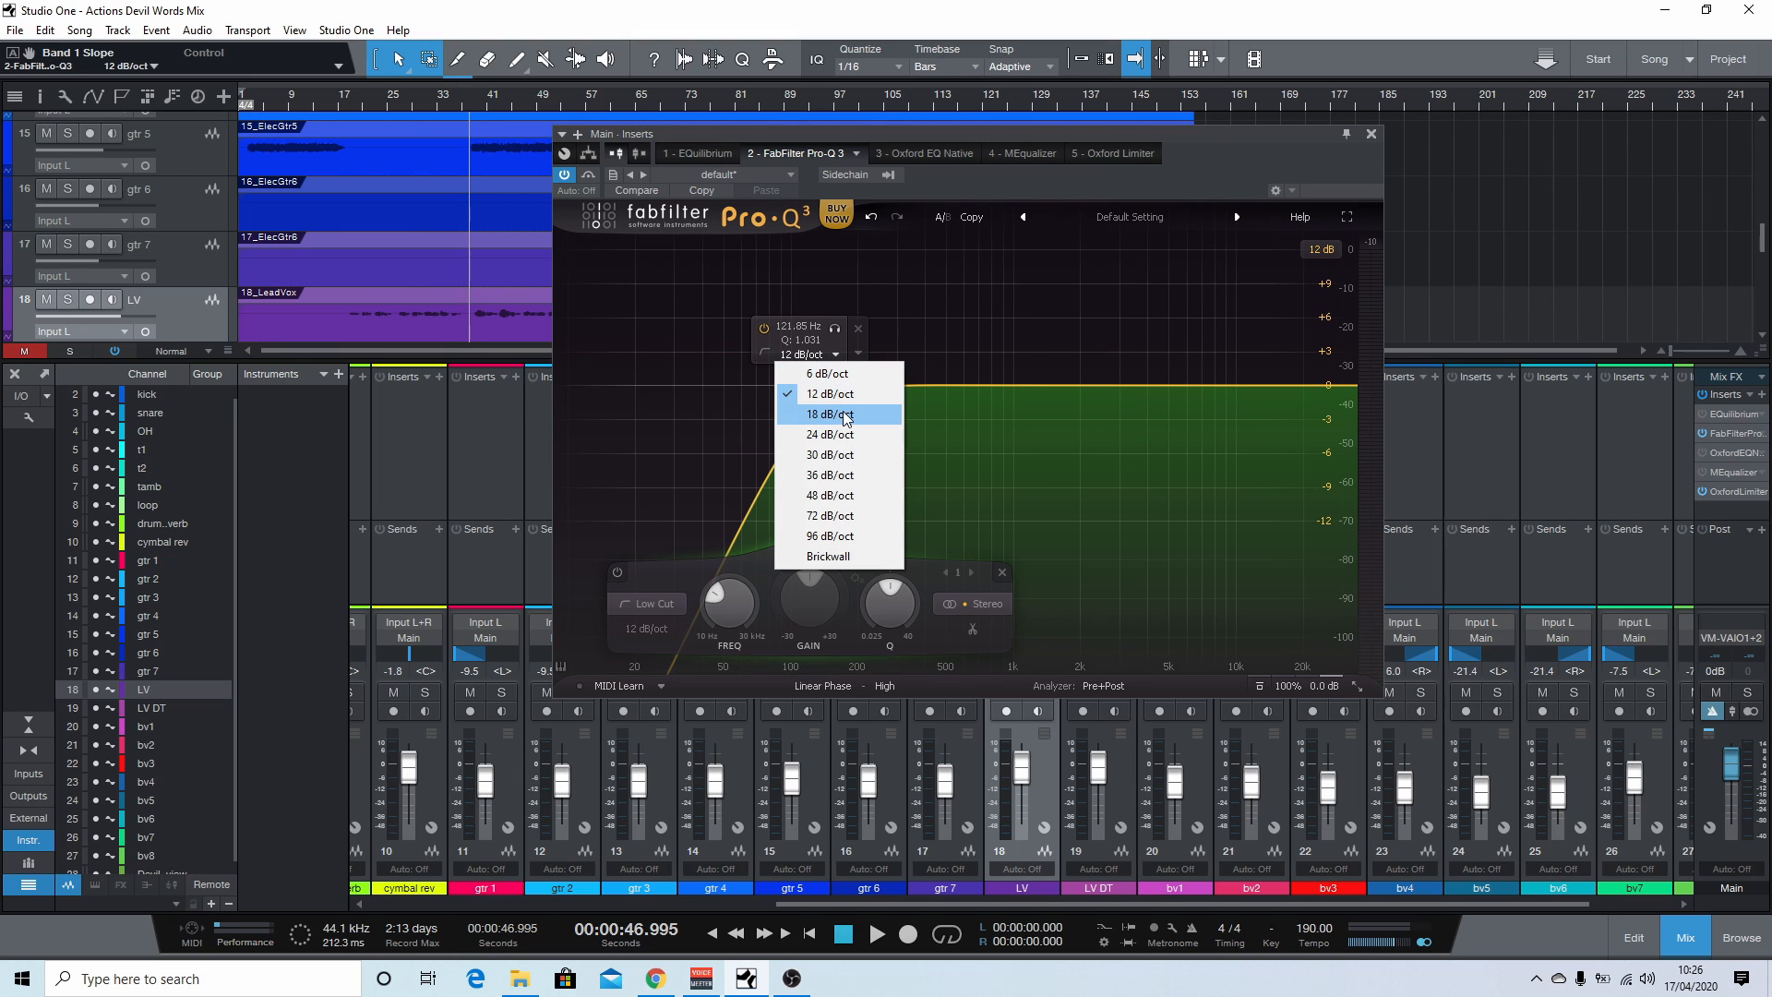
left_click(846, 414)
left_click(834, 353)
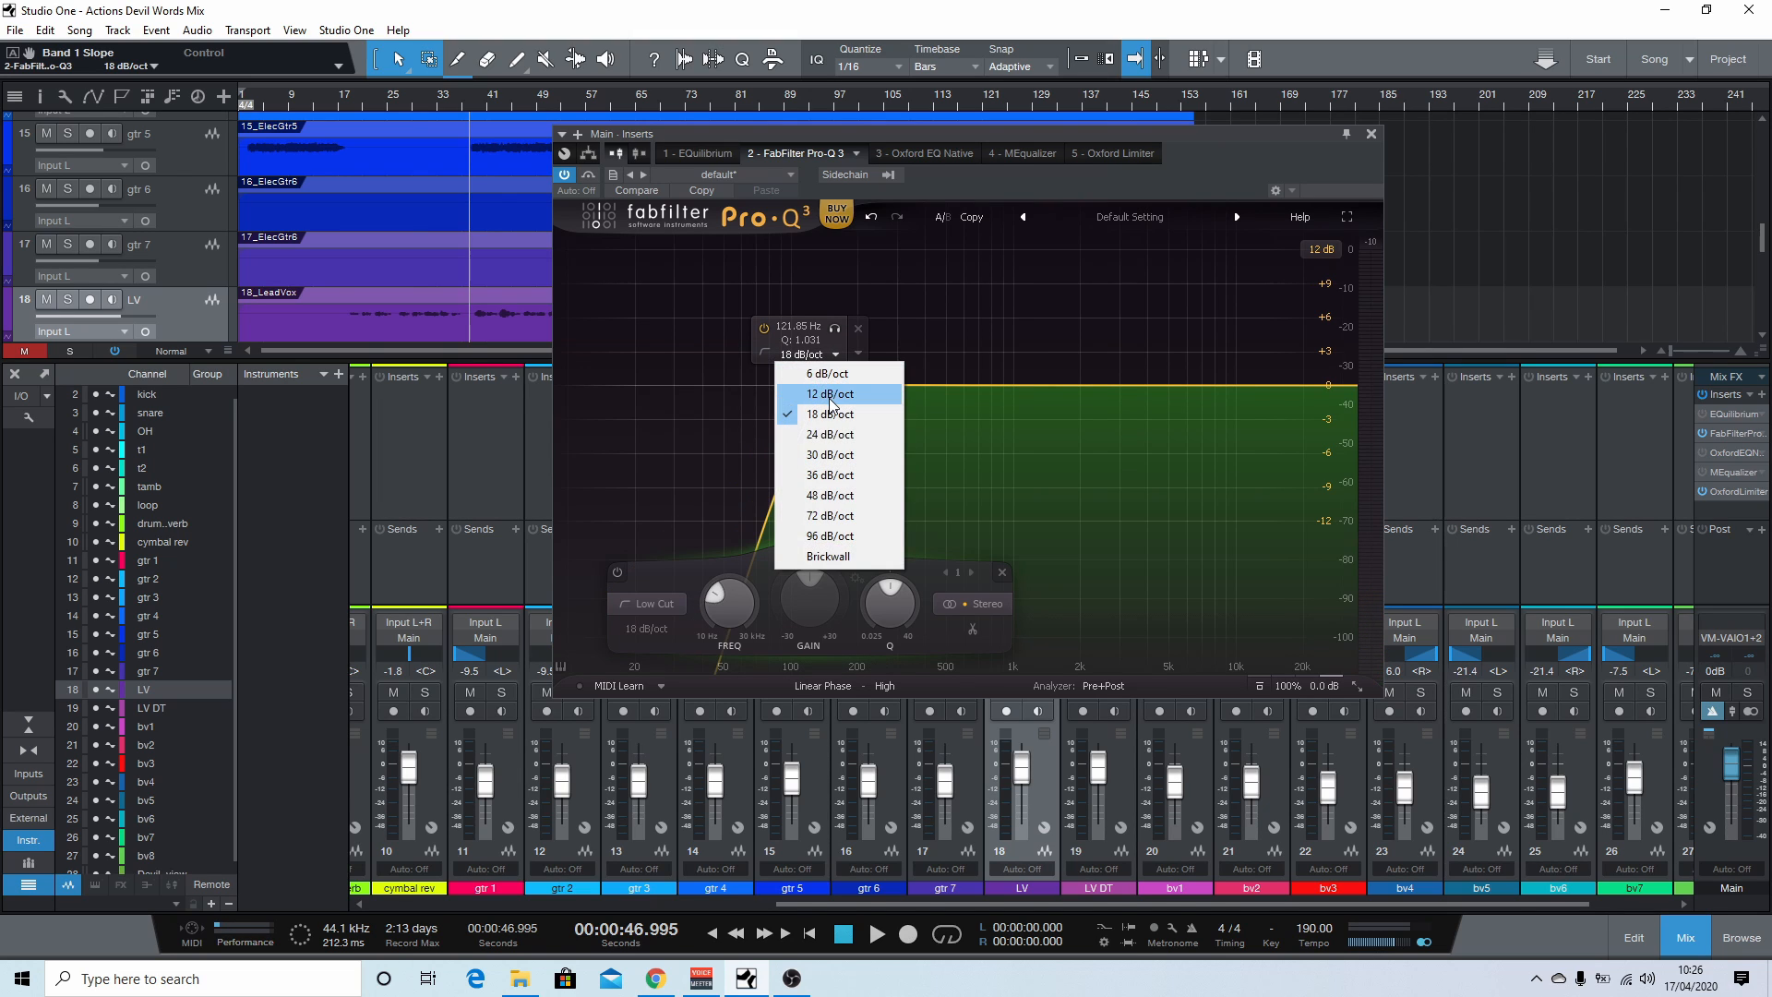
left_click(830, 396)
Step: Move the low cut to about 87 Hz during playback and switch Pro-Q 3's processing mode to Zero Latency
mouse_move(811, 383)
left_mouse_down()
mouse_move(757, 379)
mouse_move(784, 386)
left_mouse_up()
key("space")
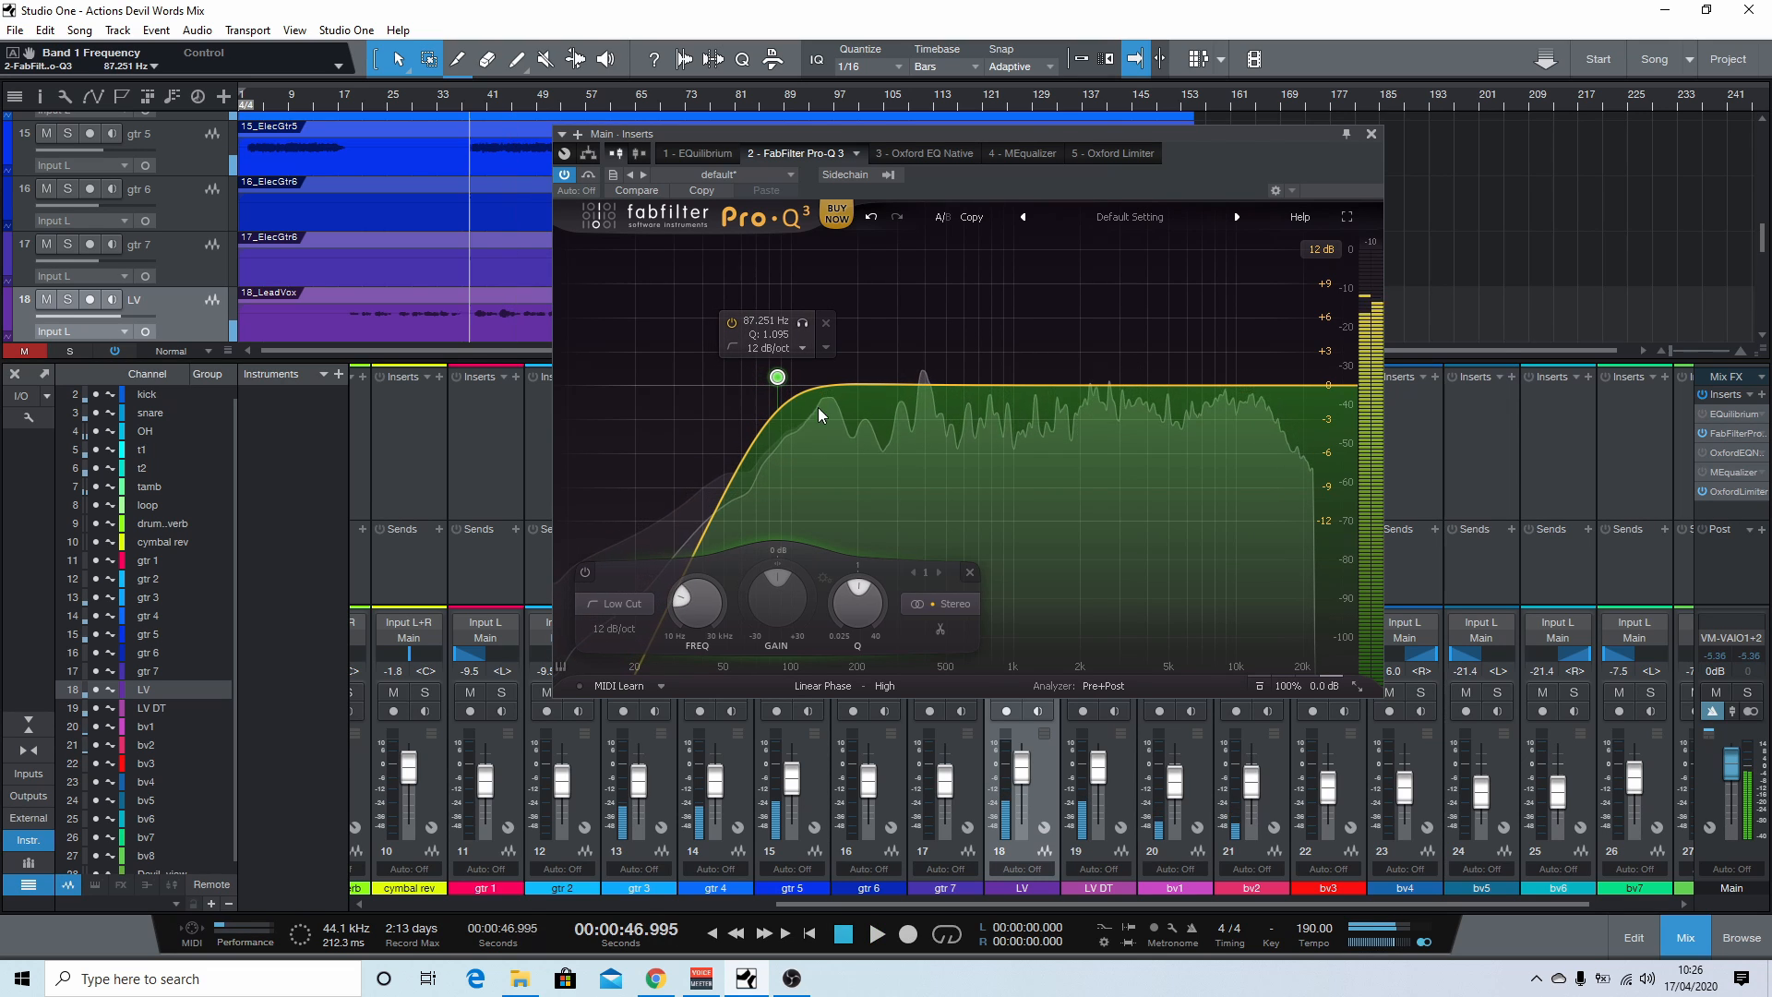
left_click(822, 685)
left_click(844, 707)
left_click(883, 689)
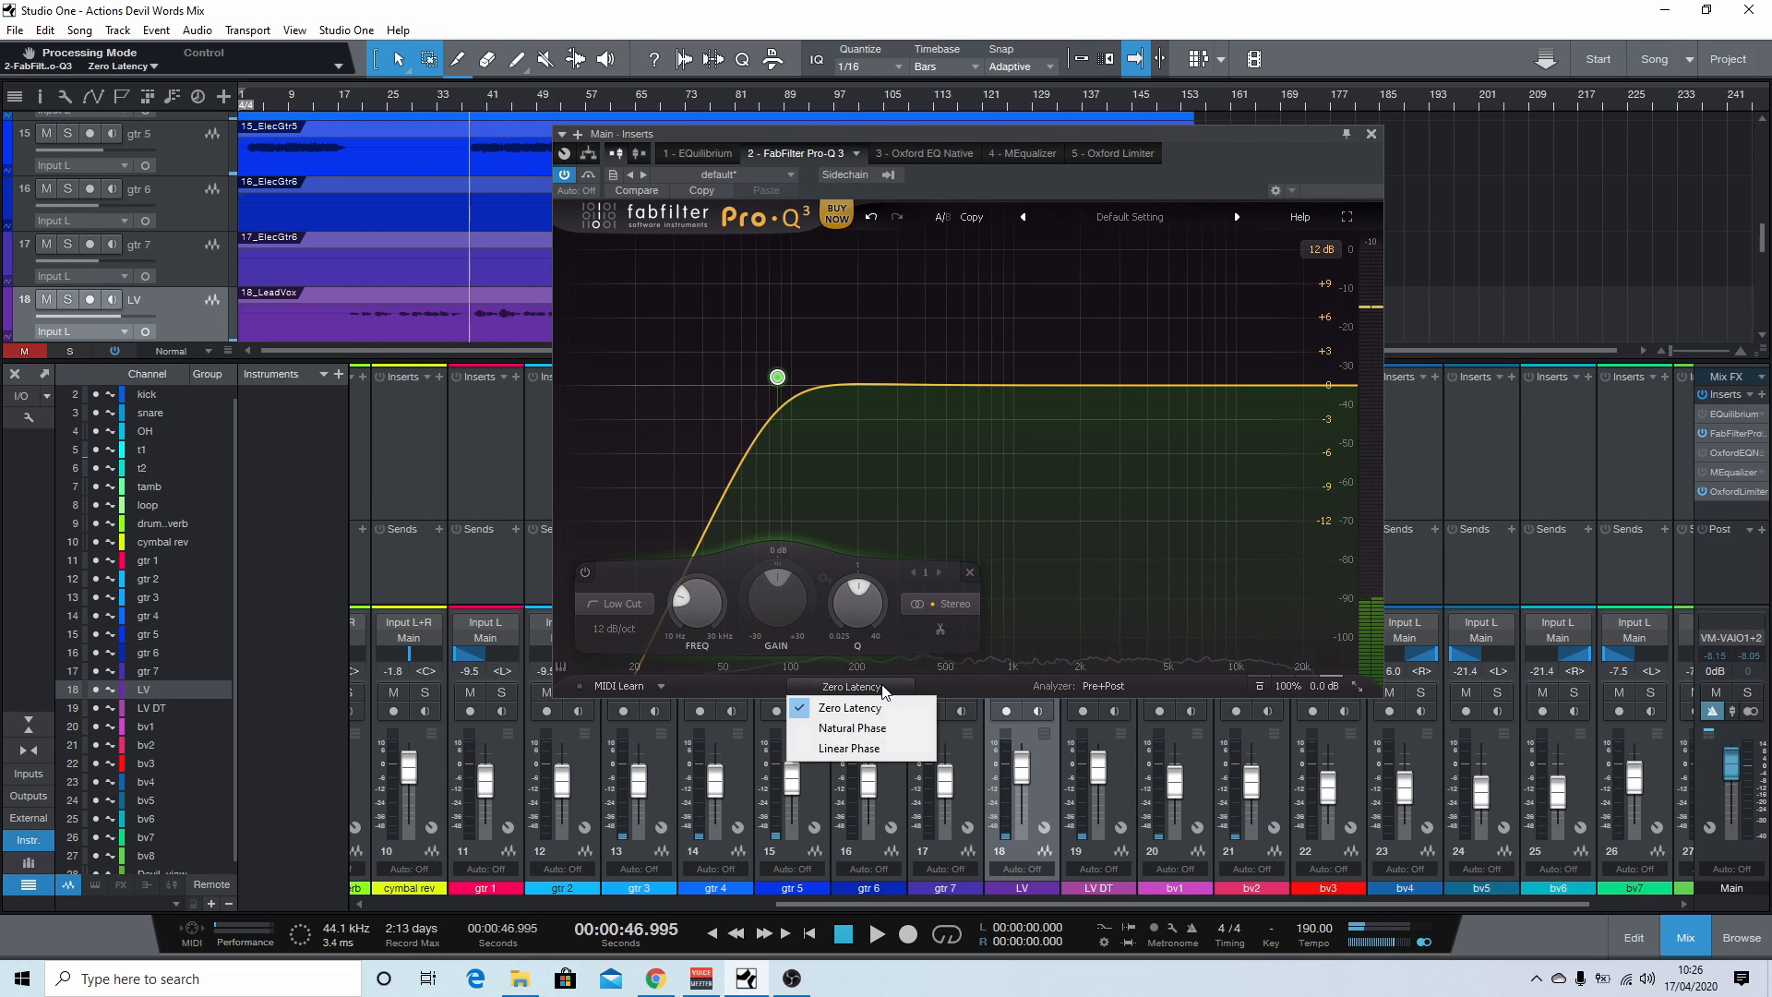
Step: Play the mix while lowering the low cut to about 37 Hz
key("space")
left_click_drag(777, 376, 695, 376)
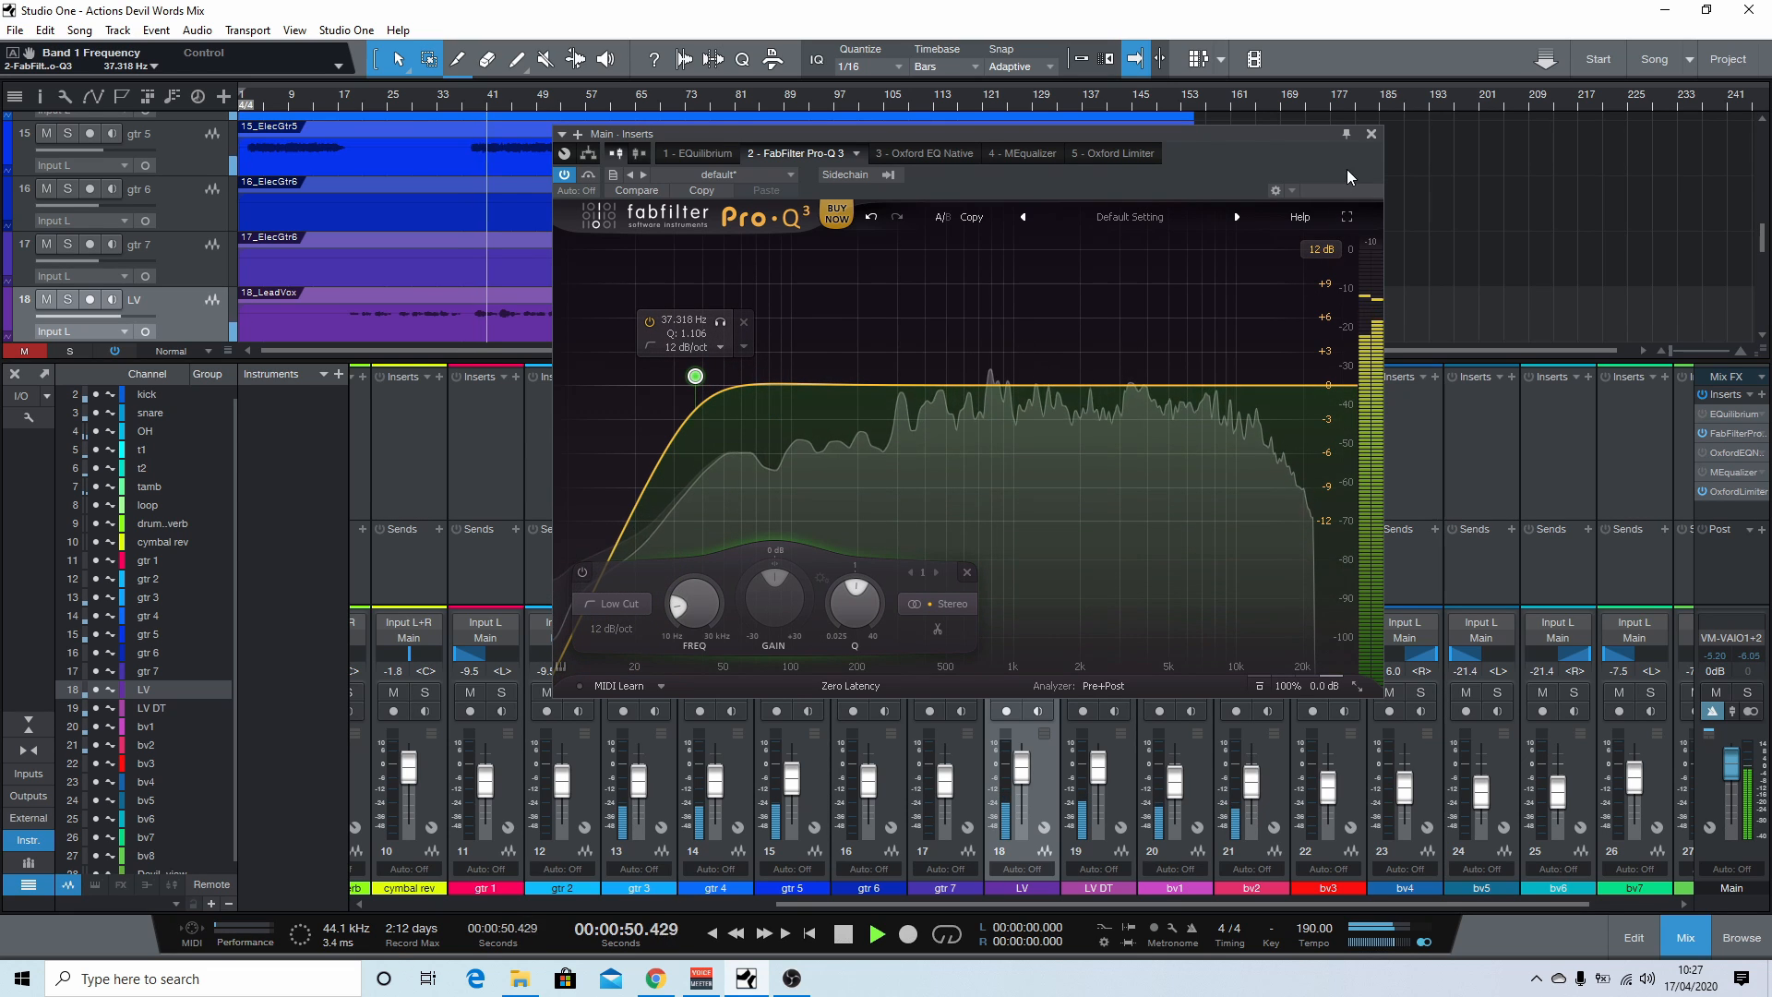
key("space")
Step: Solo the snare and raise the low cut in the Main channel's Pro-Q 3 to about 177 Hz during playback
left_click_drag(1227, 906, 800, 907)
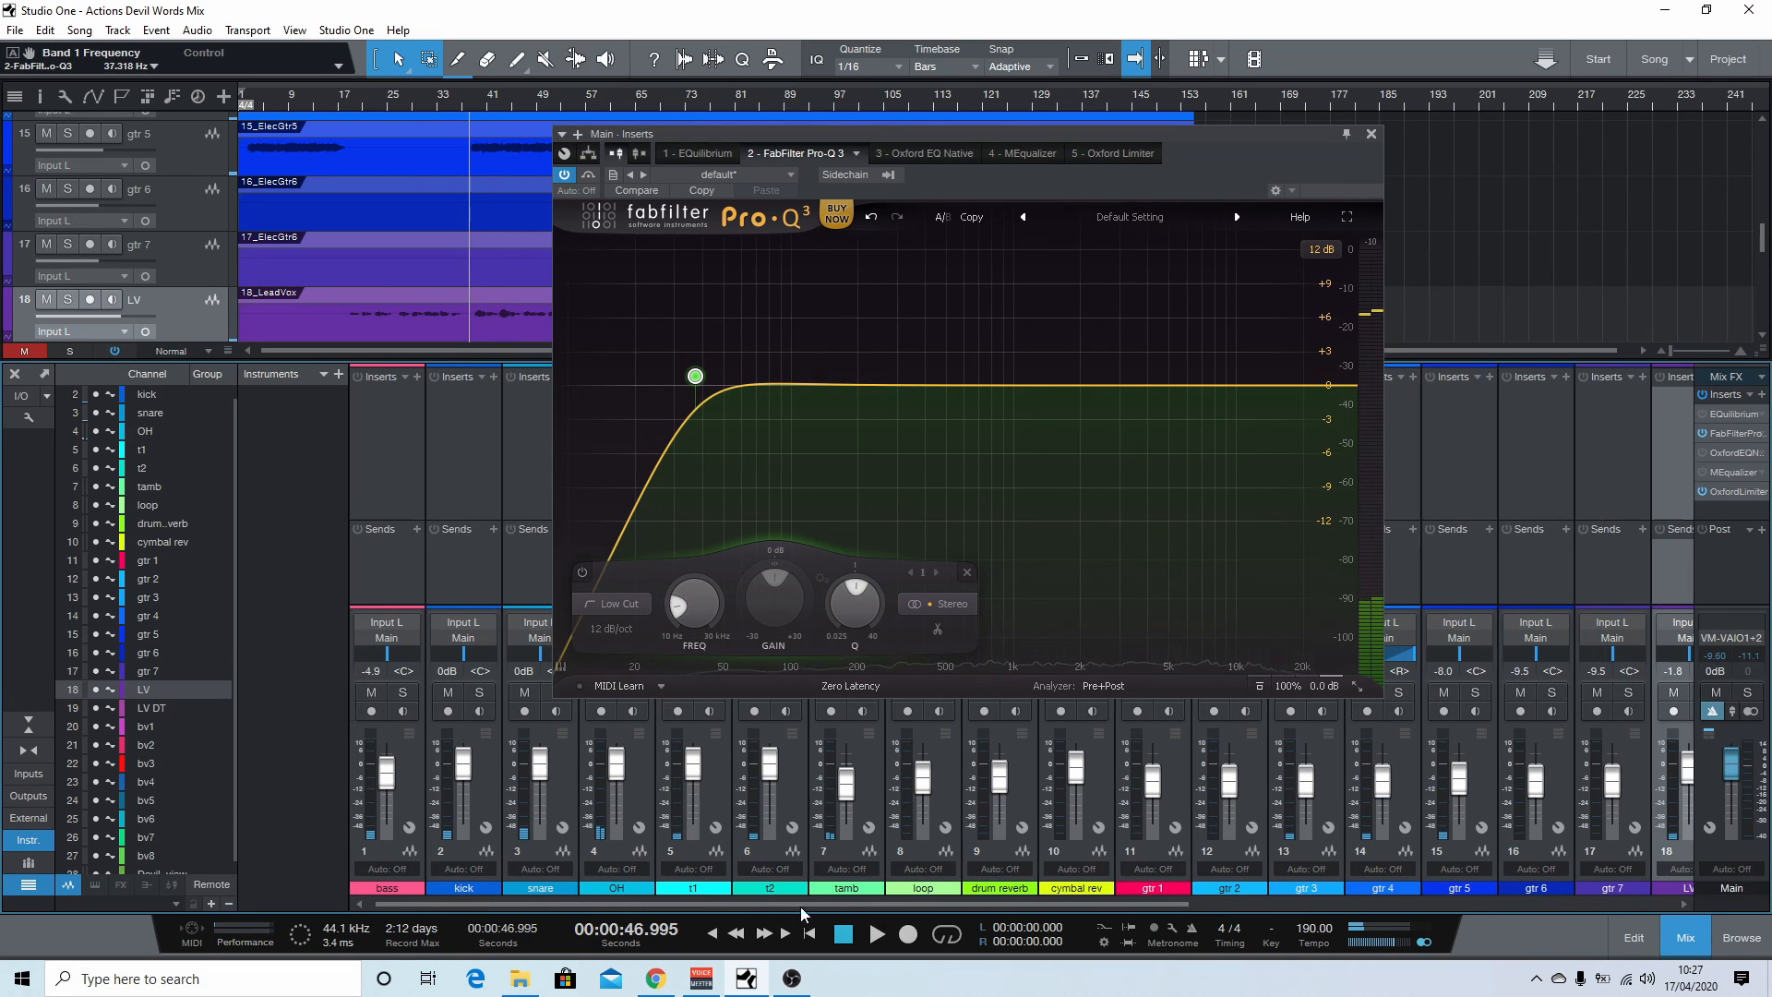
left_click(544, 691)
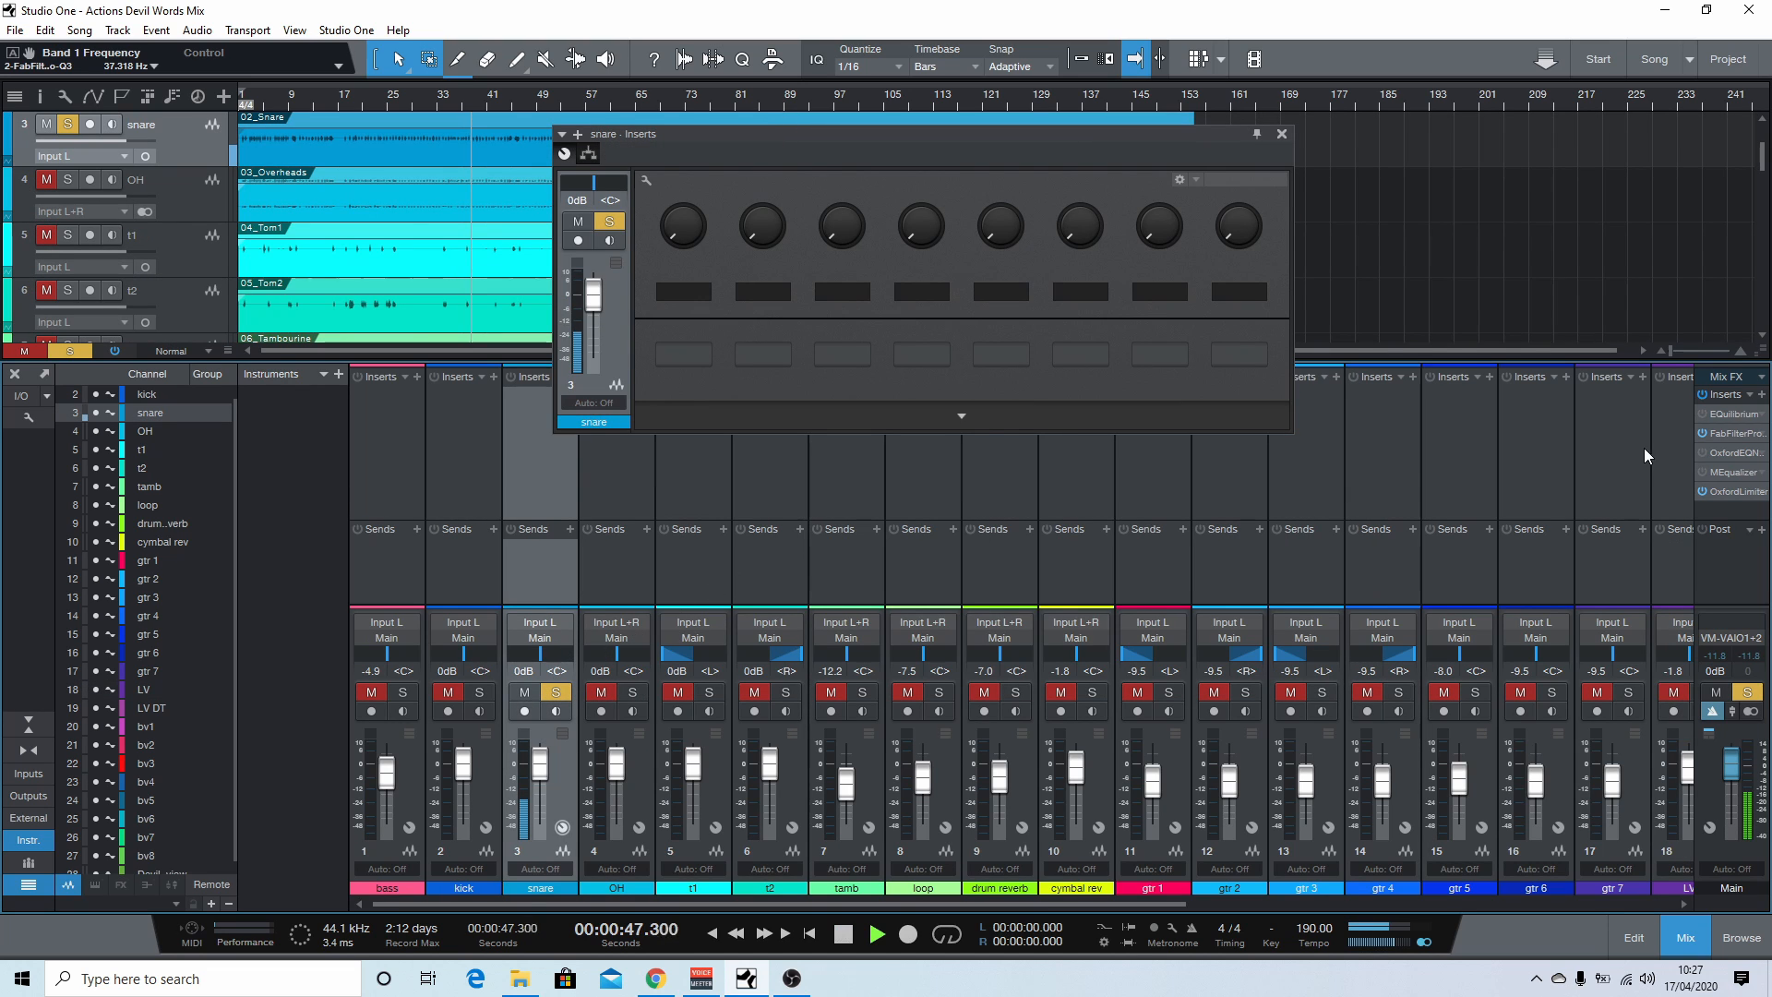
left_click(1735, 434)
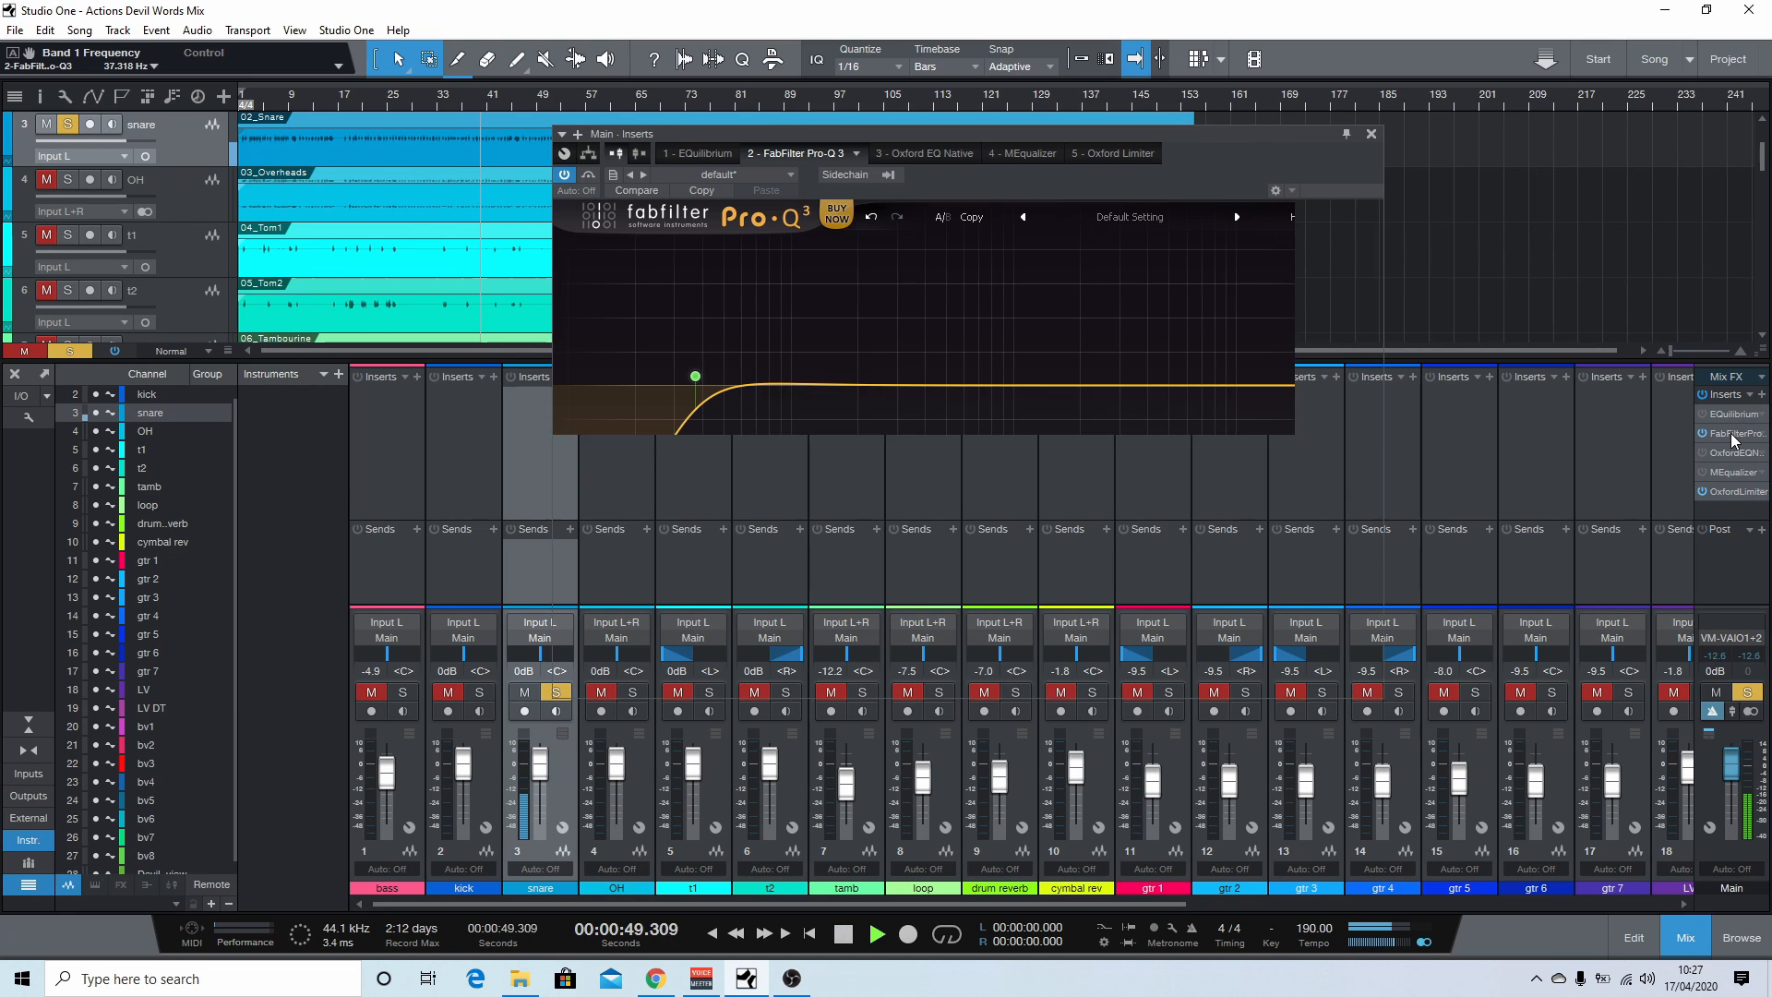
left_click_drag(693, 379, 845, 388)
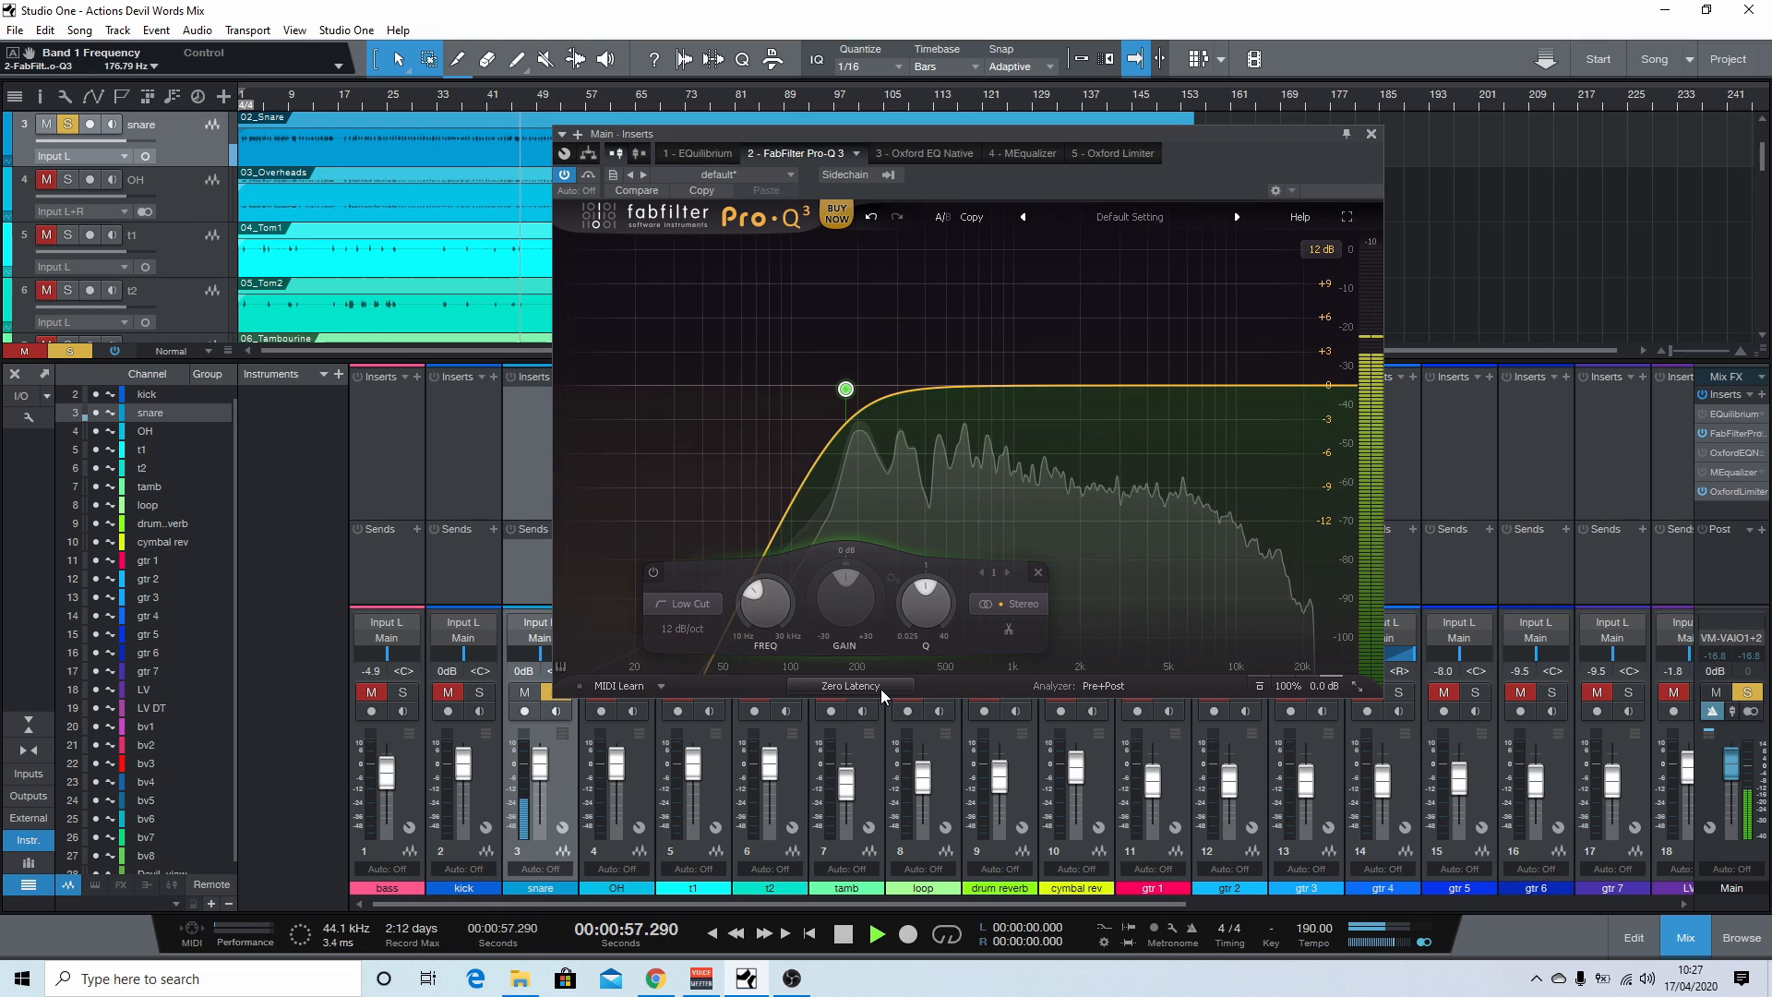
key("space")
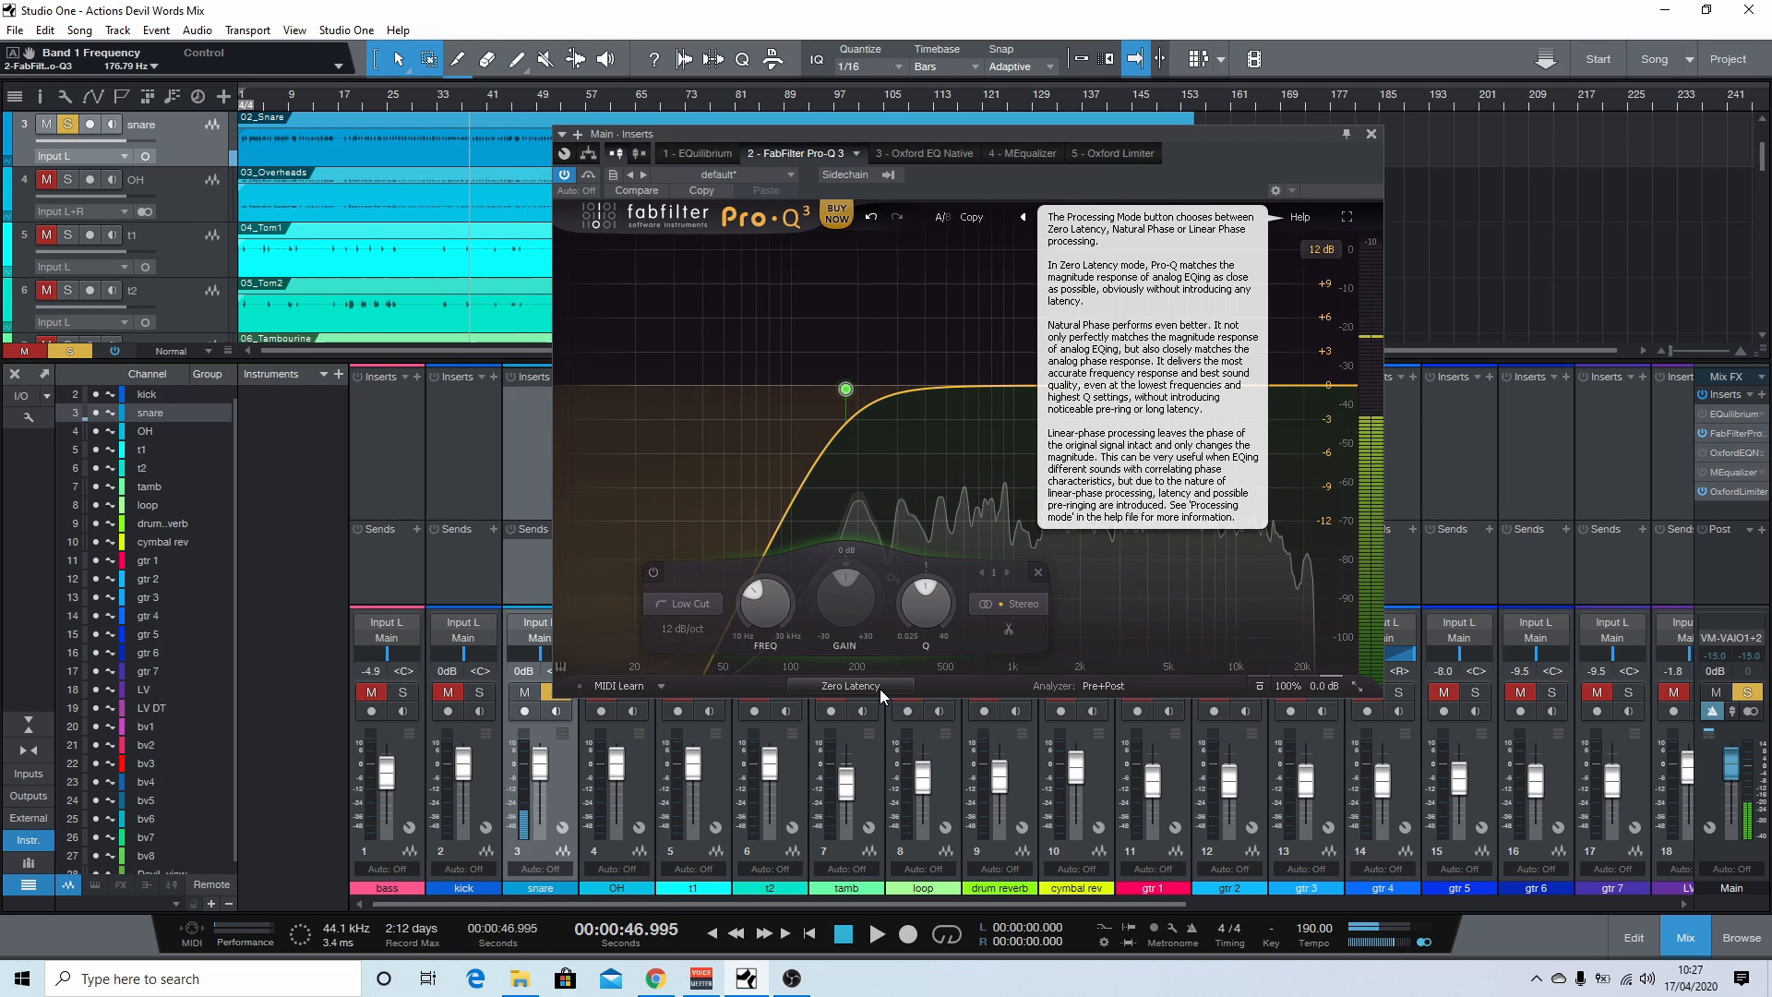
Step: Compare Pro-Q 3's Linear Phase and Zero Latency processing by playing the soloed snare through each, ending on Zero Latency
left_click(878, 687)
left_click(877, 747)
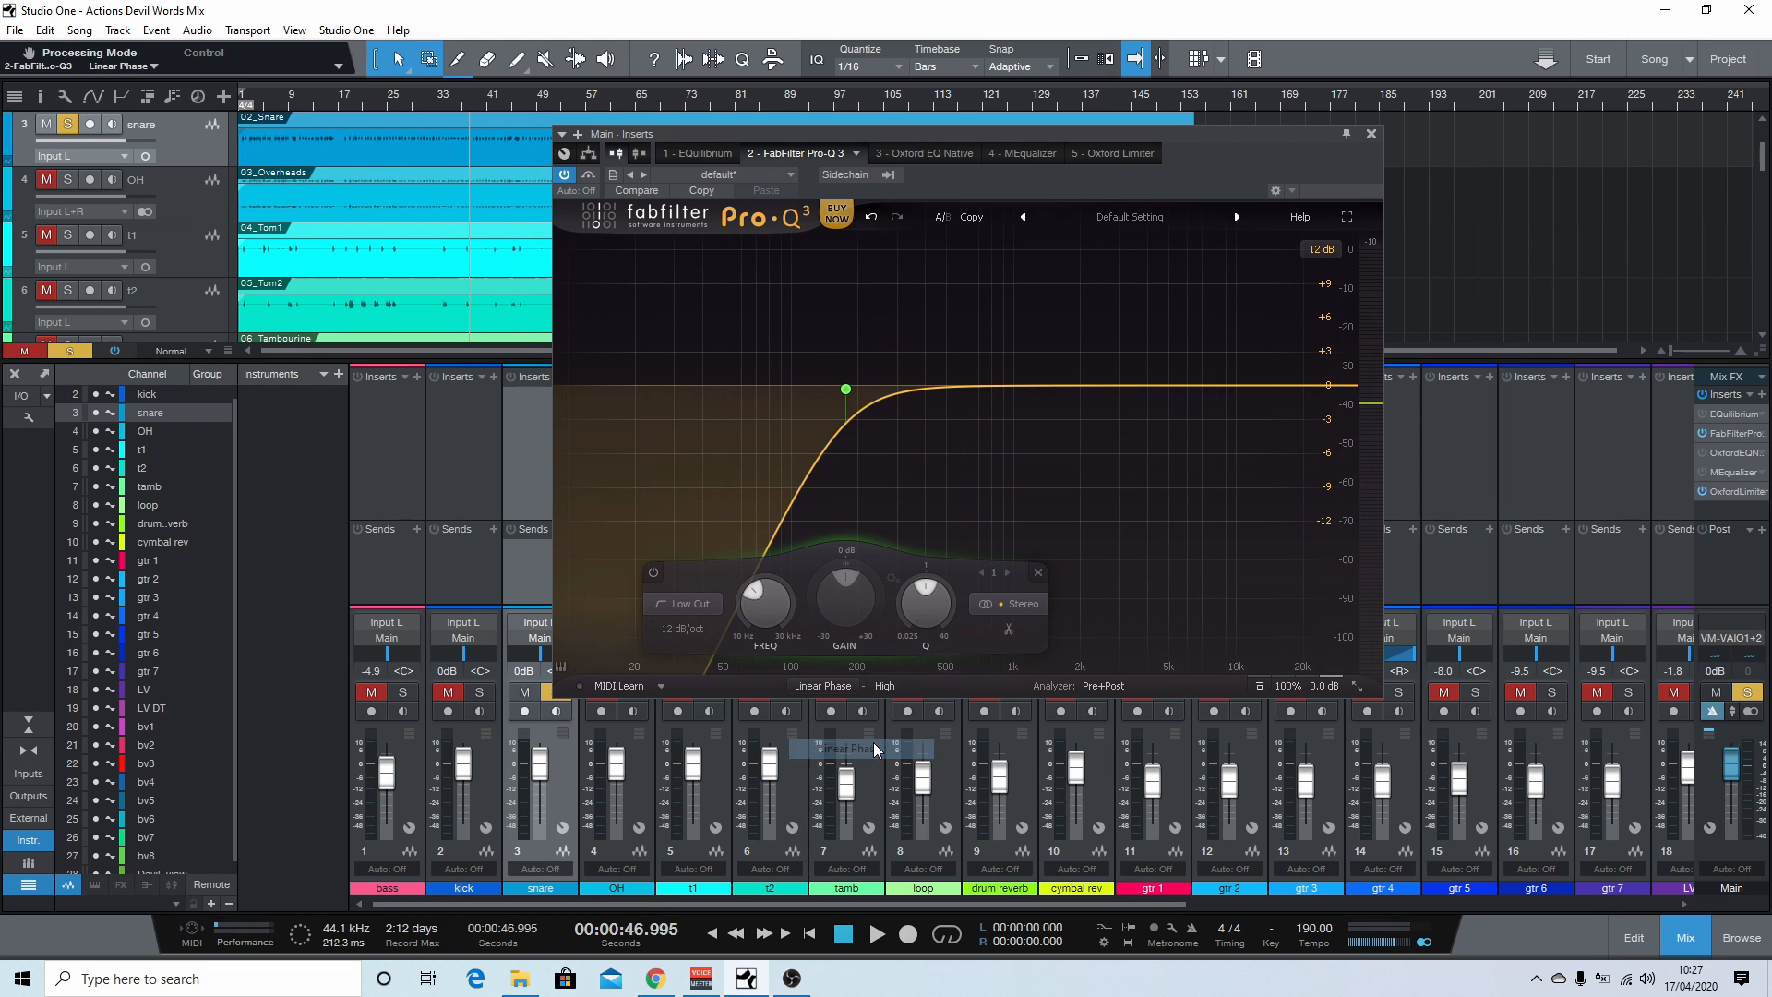
key("space")
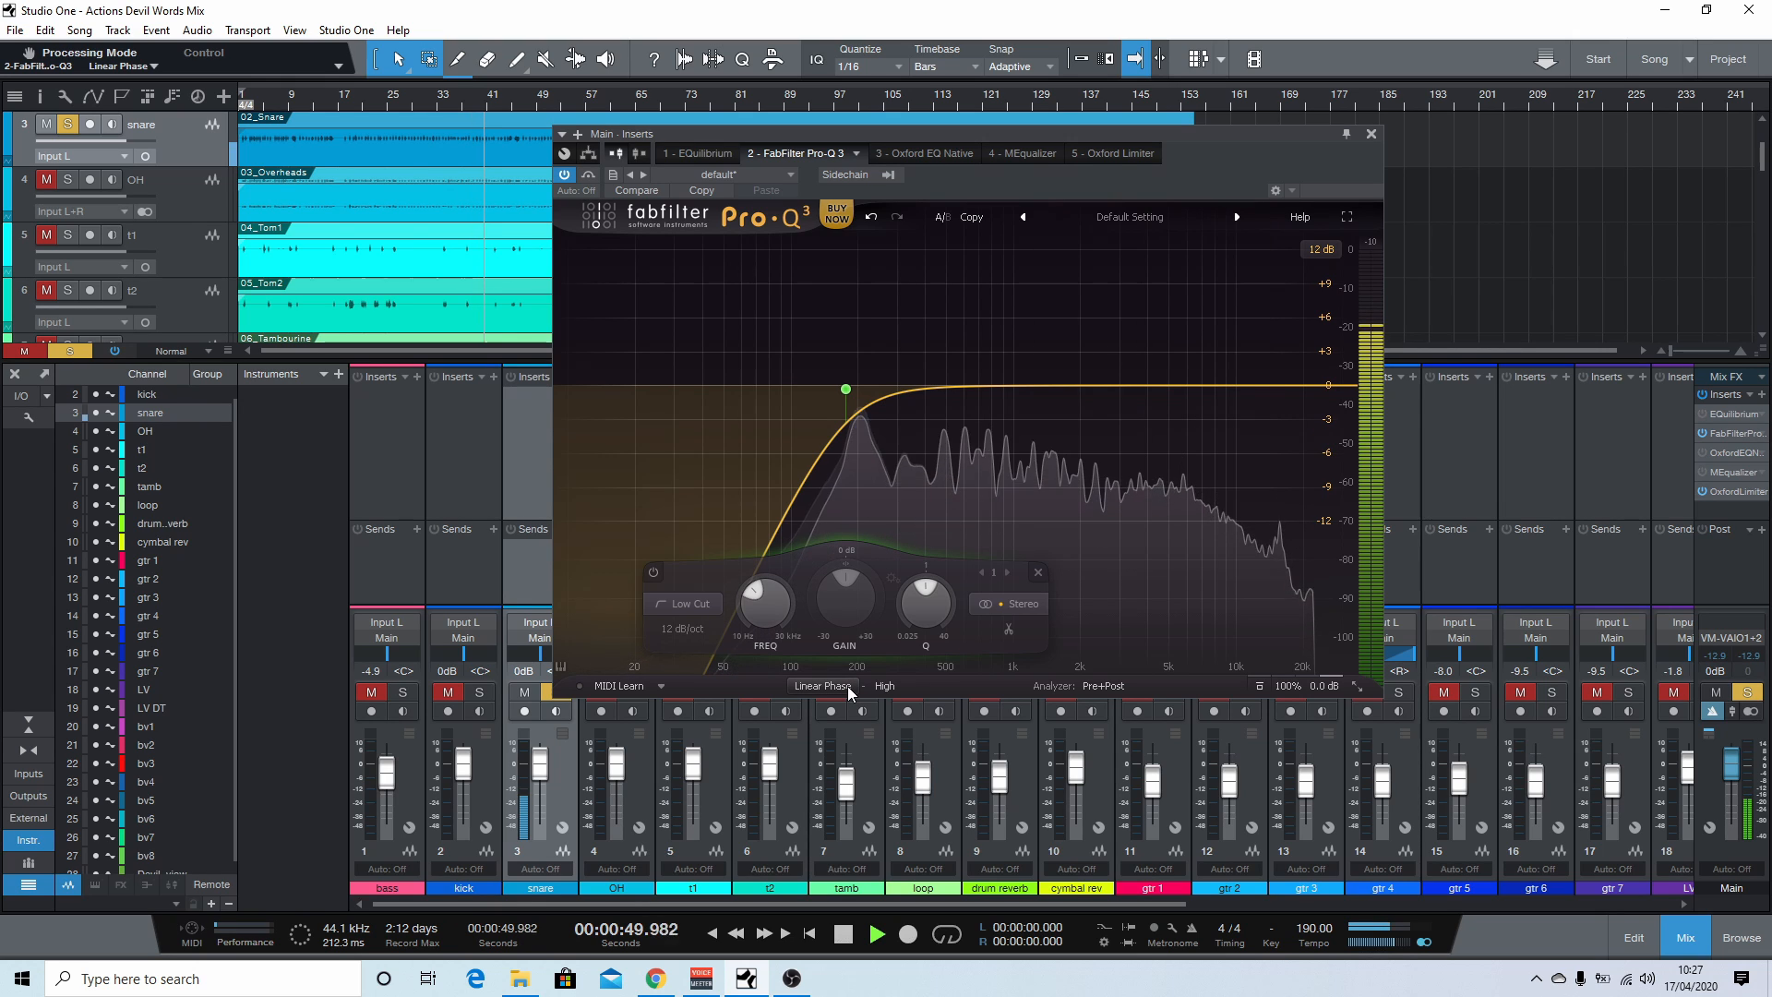
key("space")
left_click(847, 685)
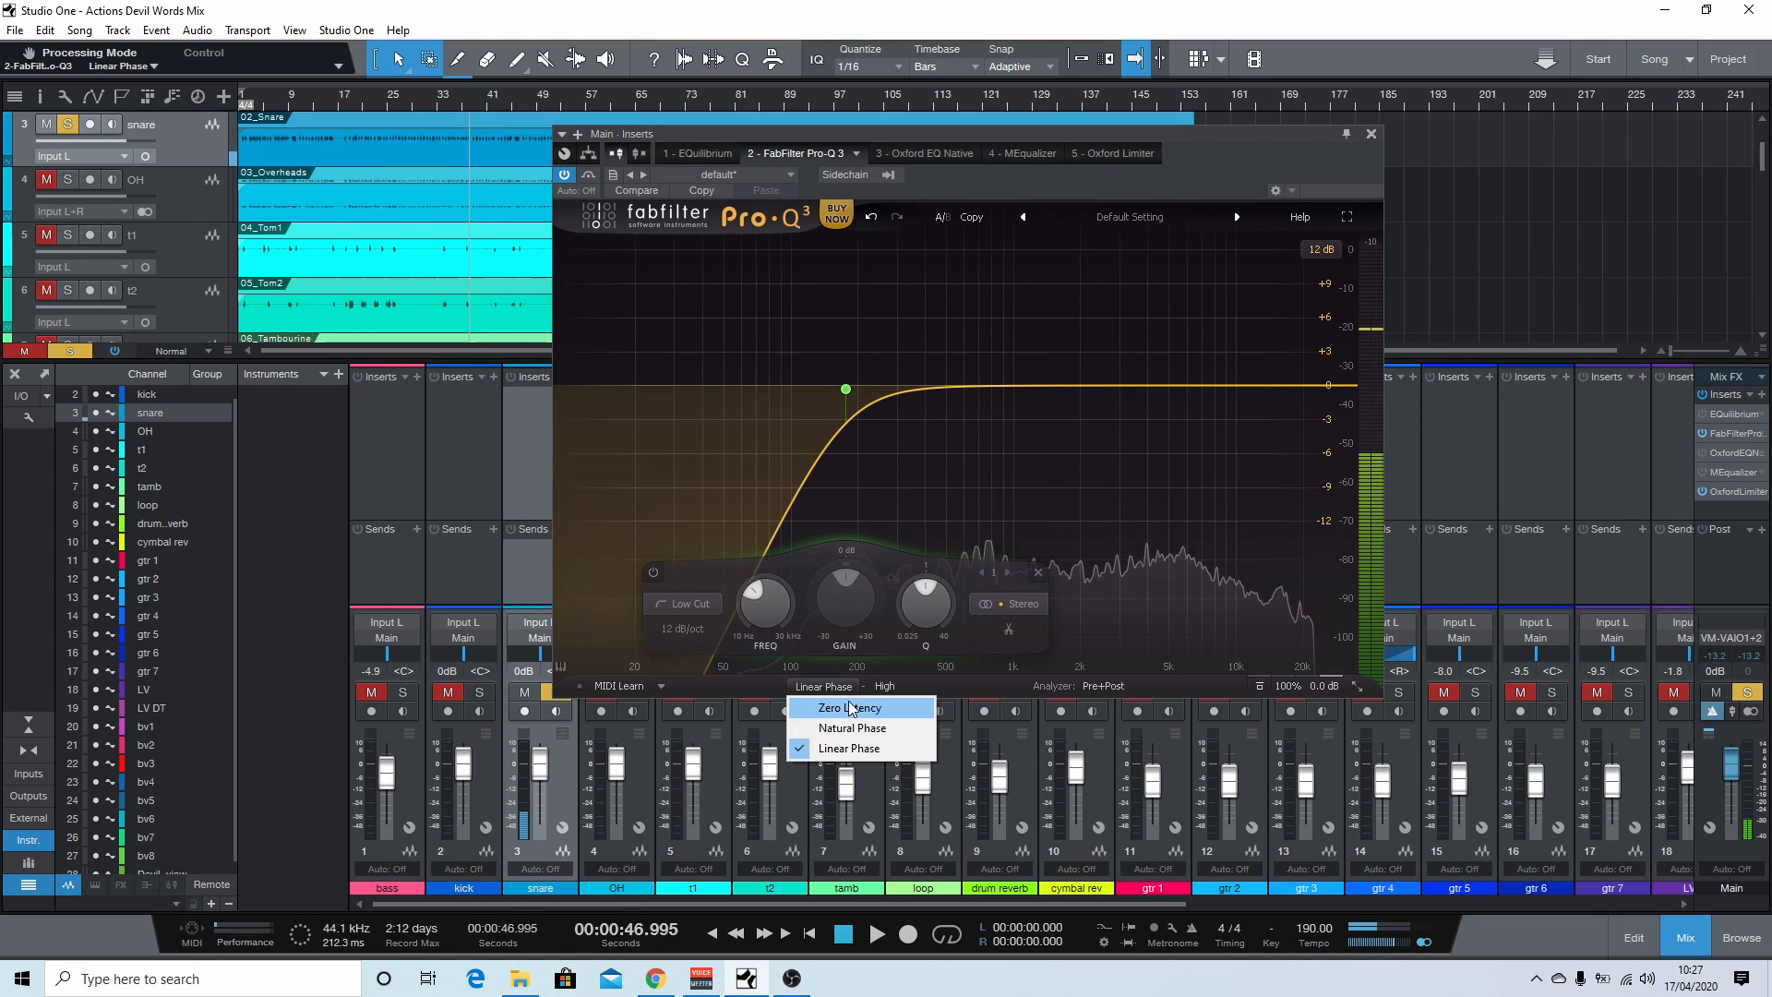
left_click(850, 704)
key("space")
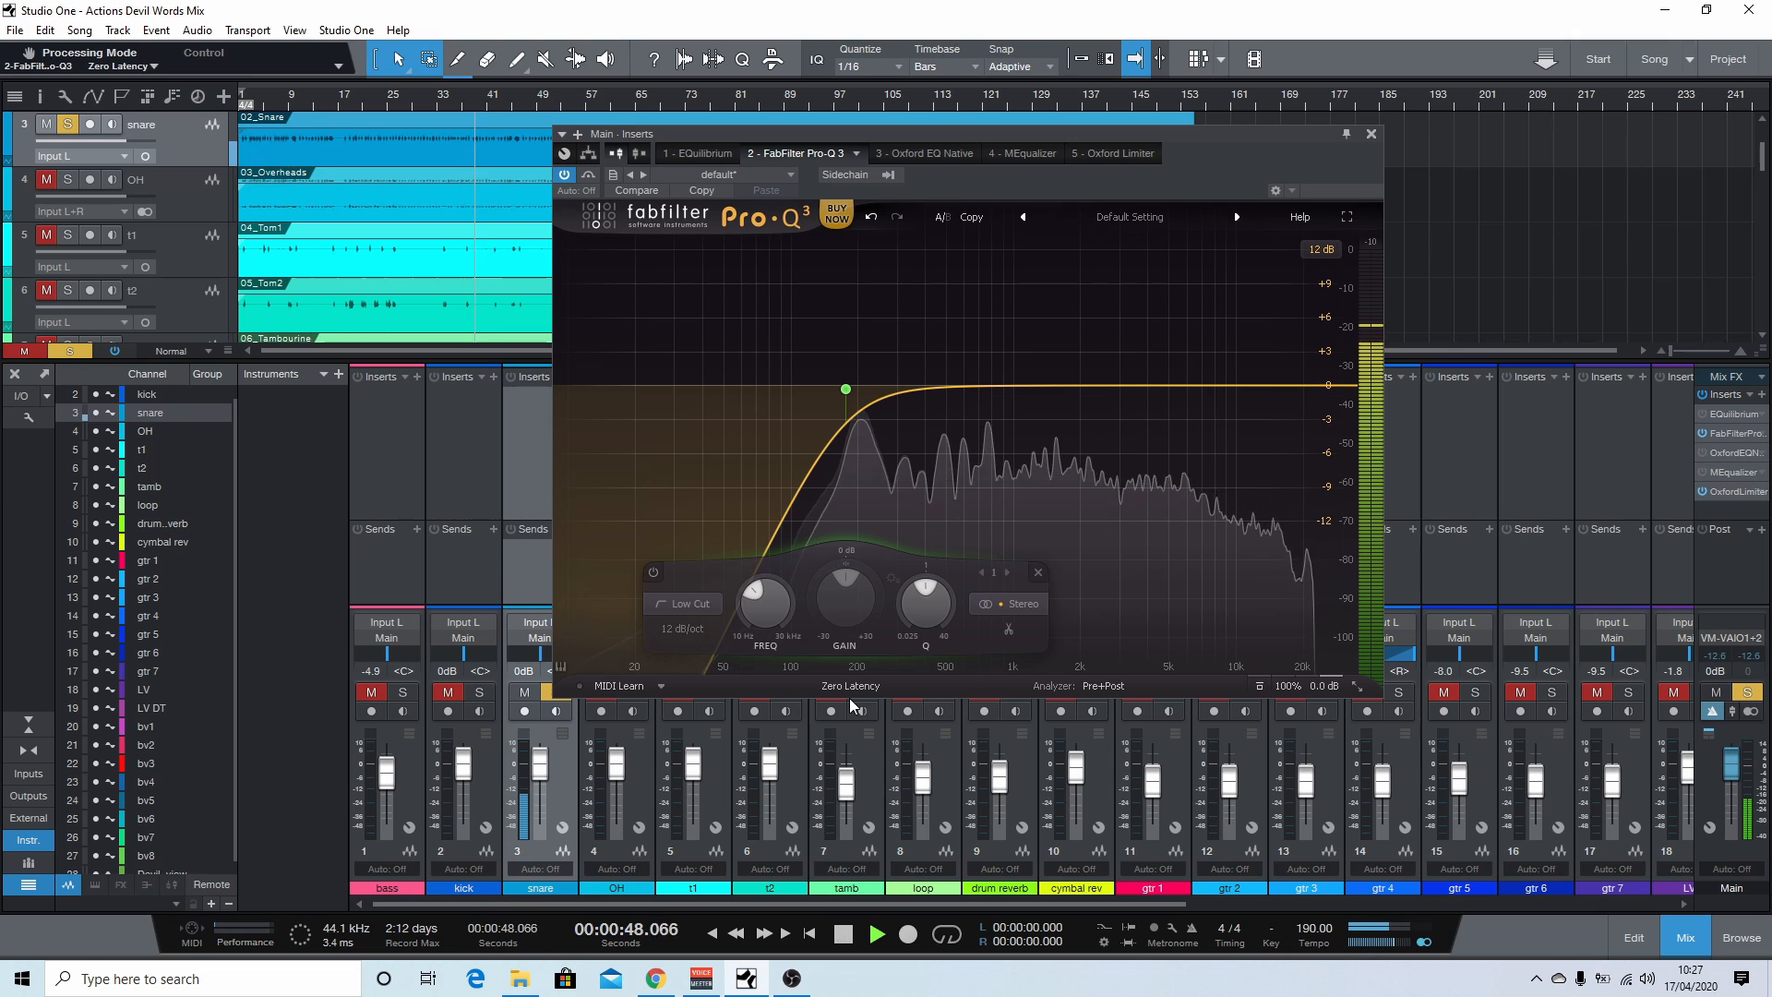
key("space")
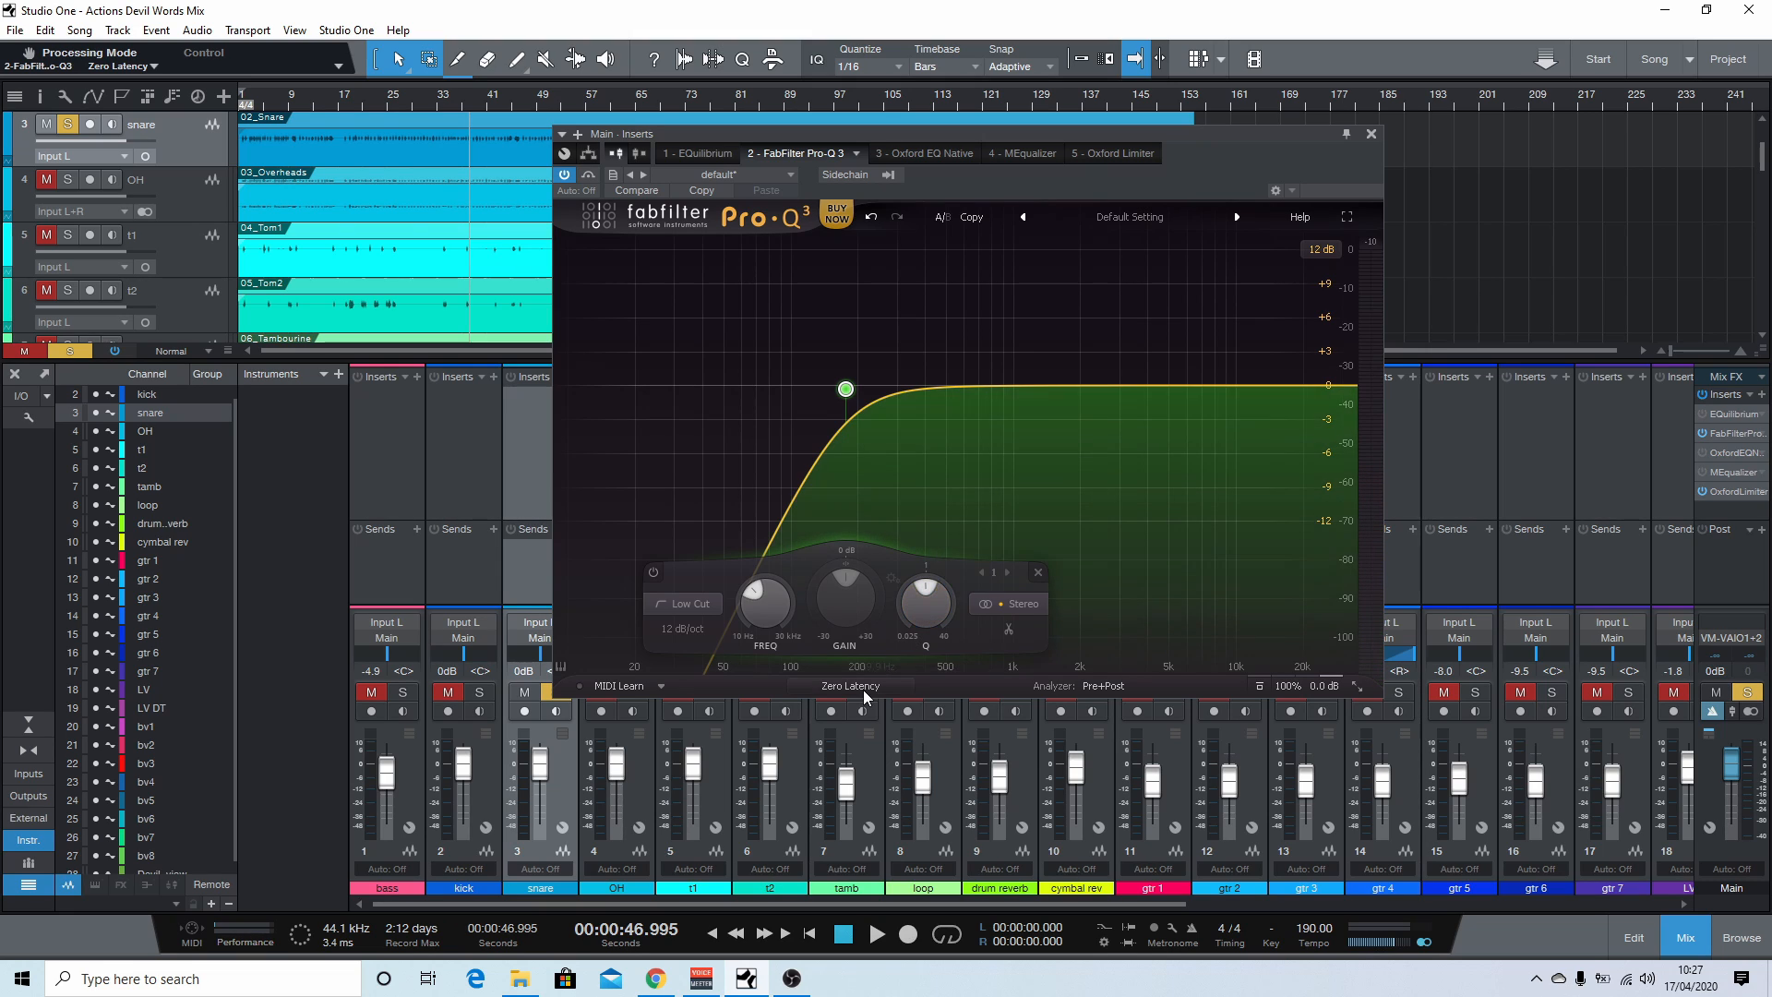
Step: Replay the soloed snare in Zero Latency, Linear Phase and again Zero Latency to hear the low cut's phase behaviour
mouse_move(841, 397)
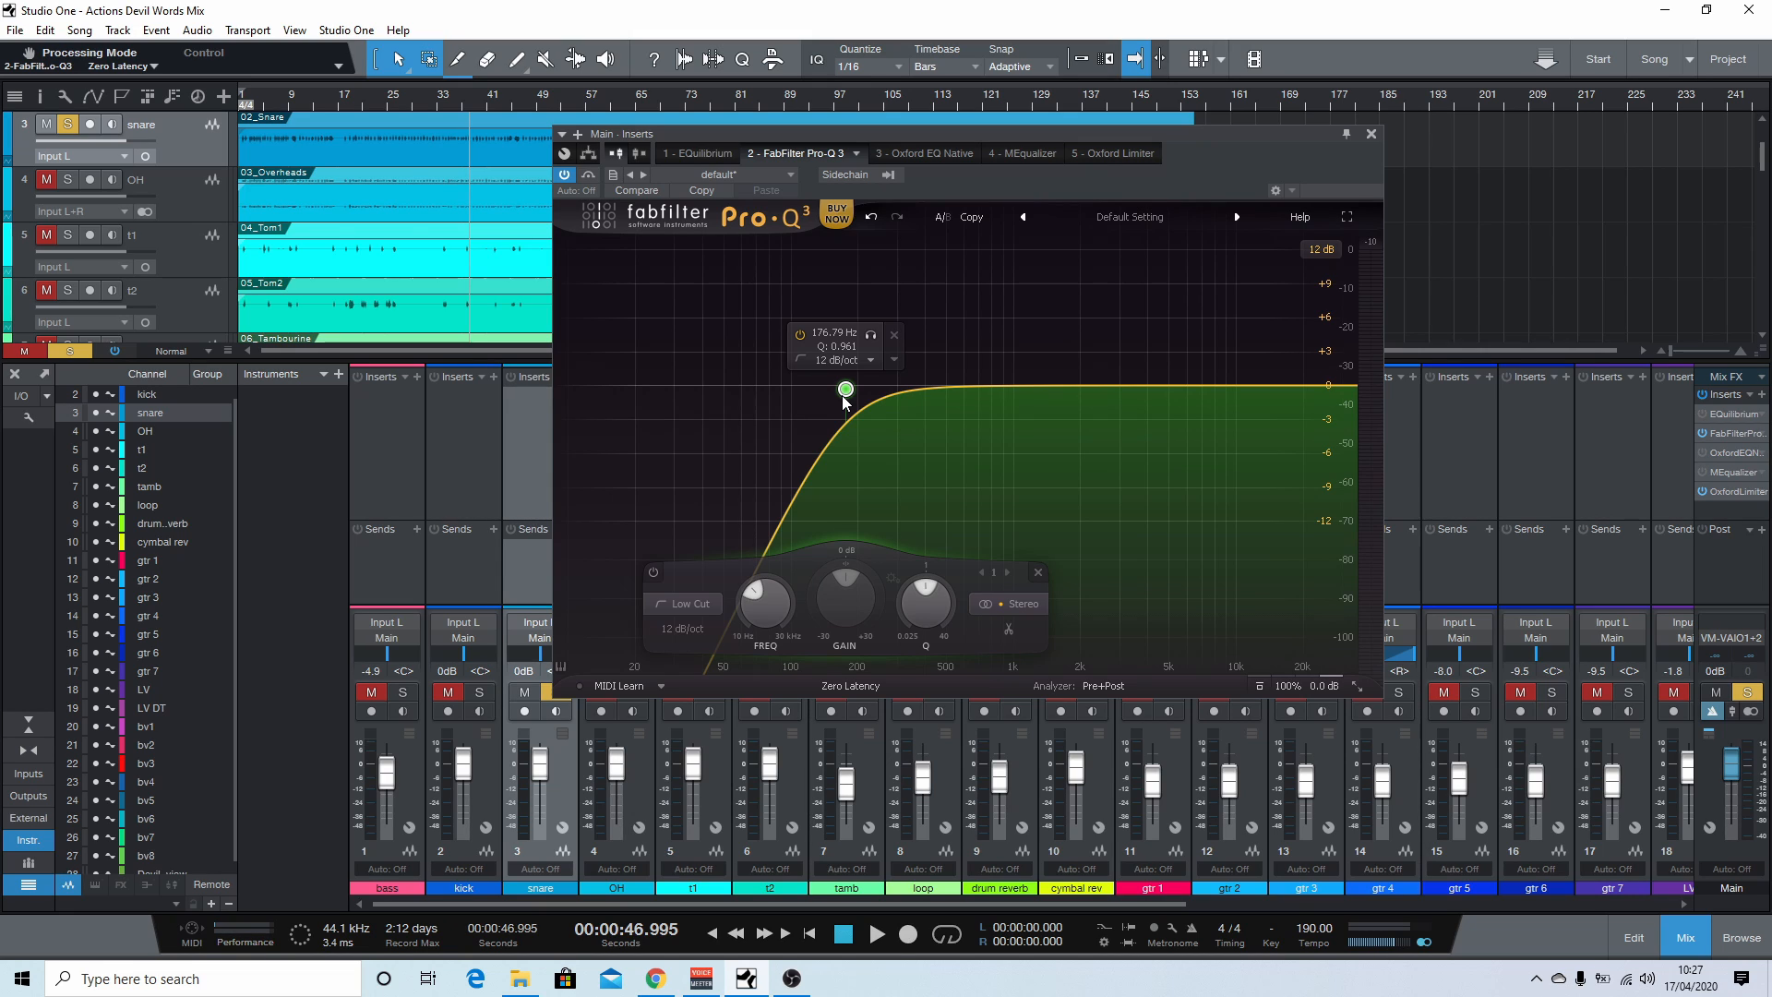
key("space")
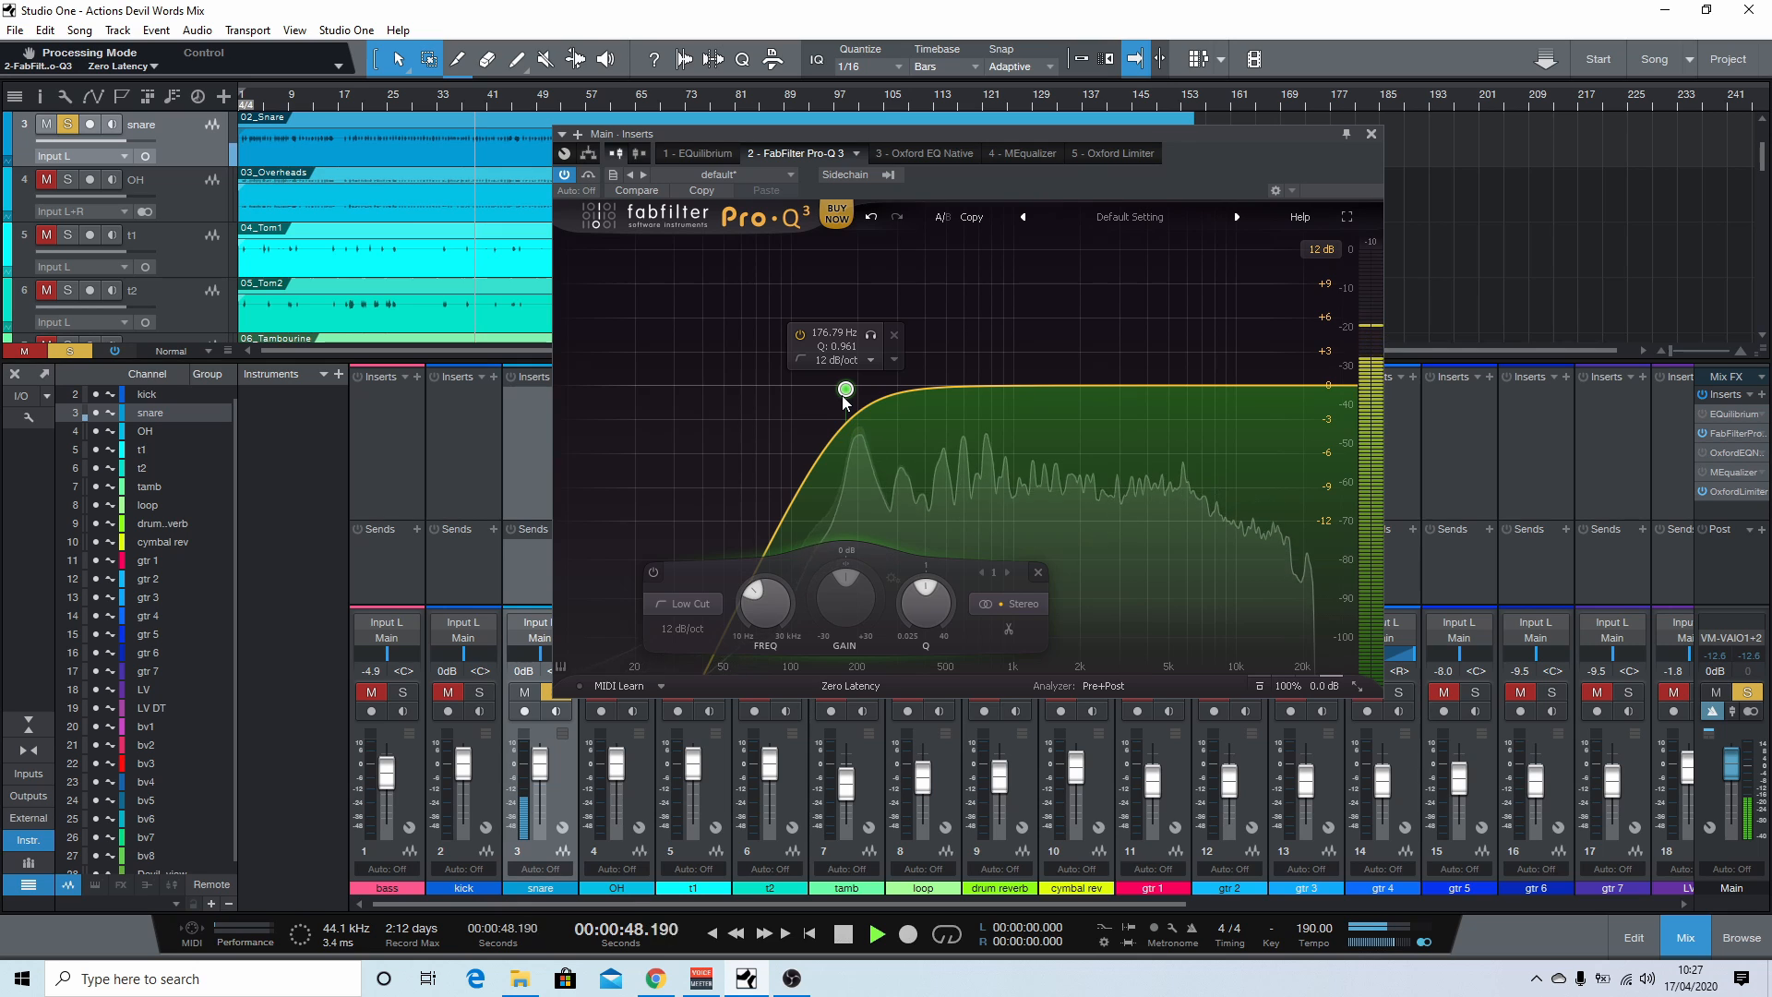
left_click(853, 685)
key("space")
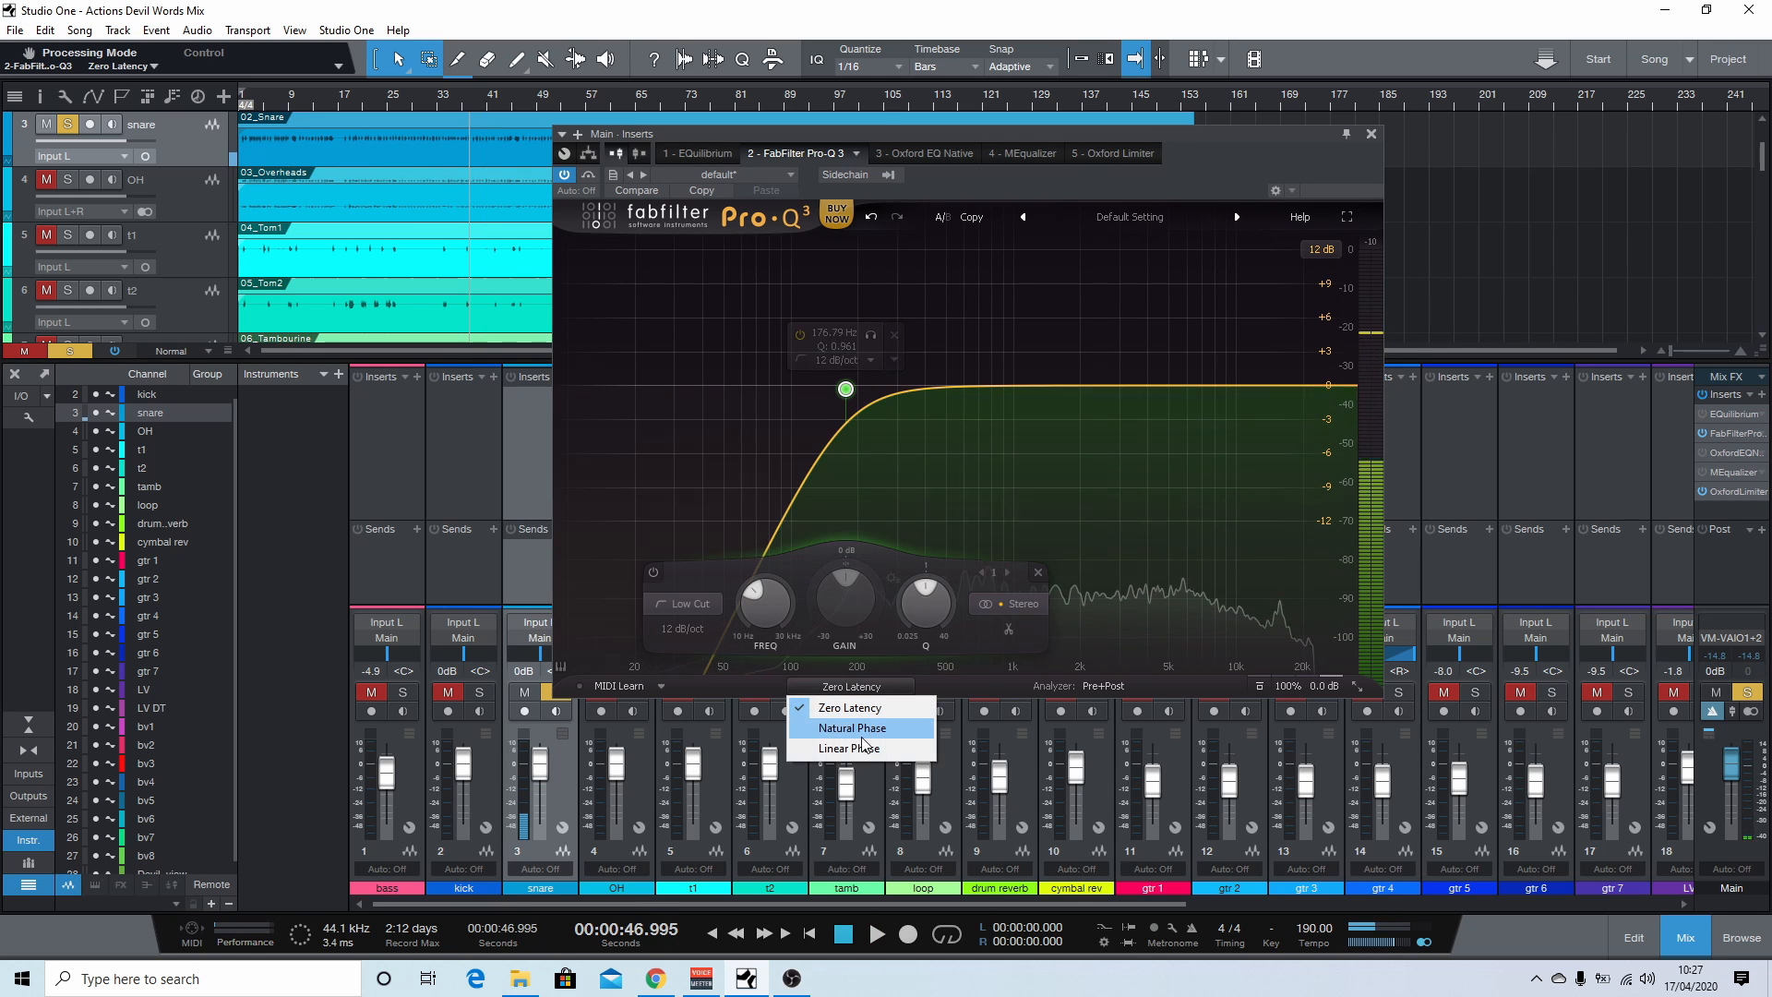
left_click(860, 746)
key("space")
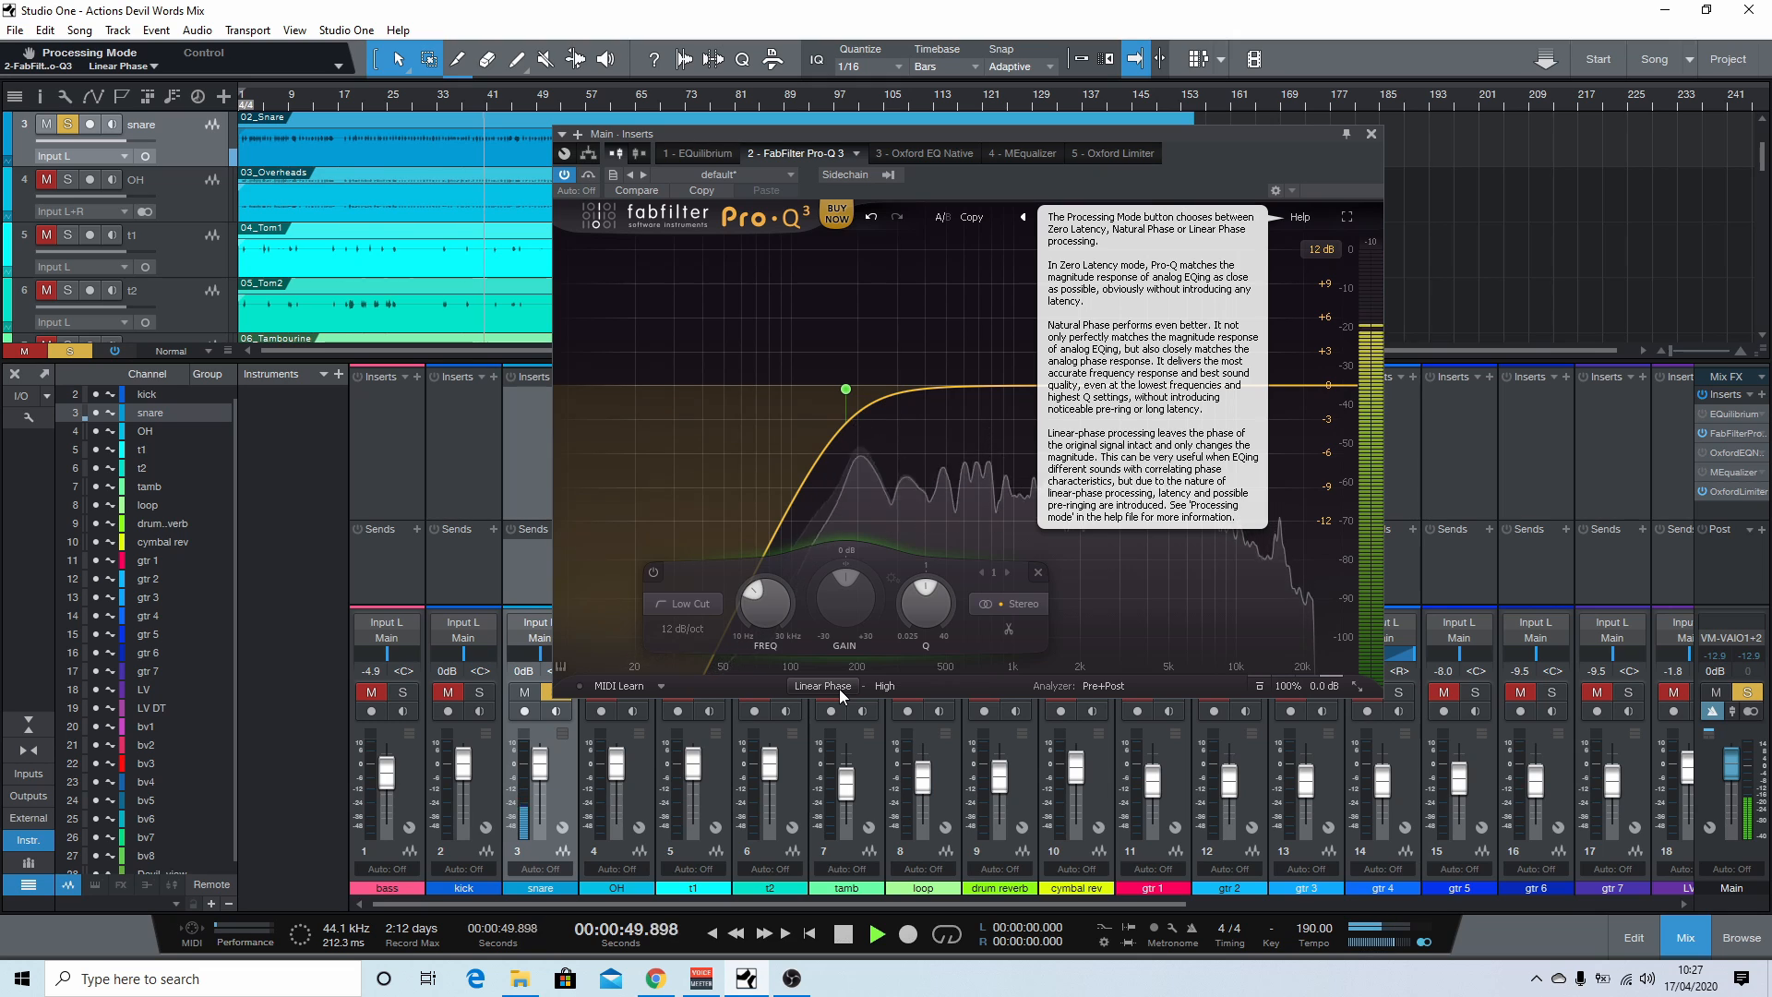
key("space")
left_click(839, 689)
left_click(845, 707)
key("space")
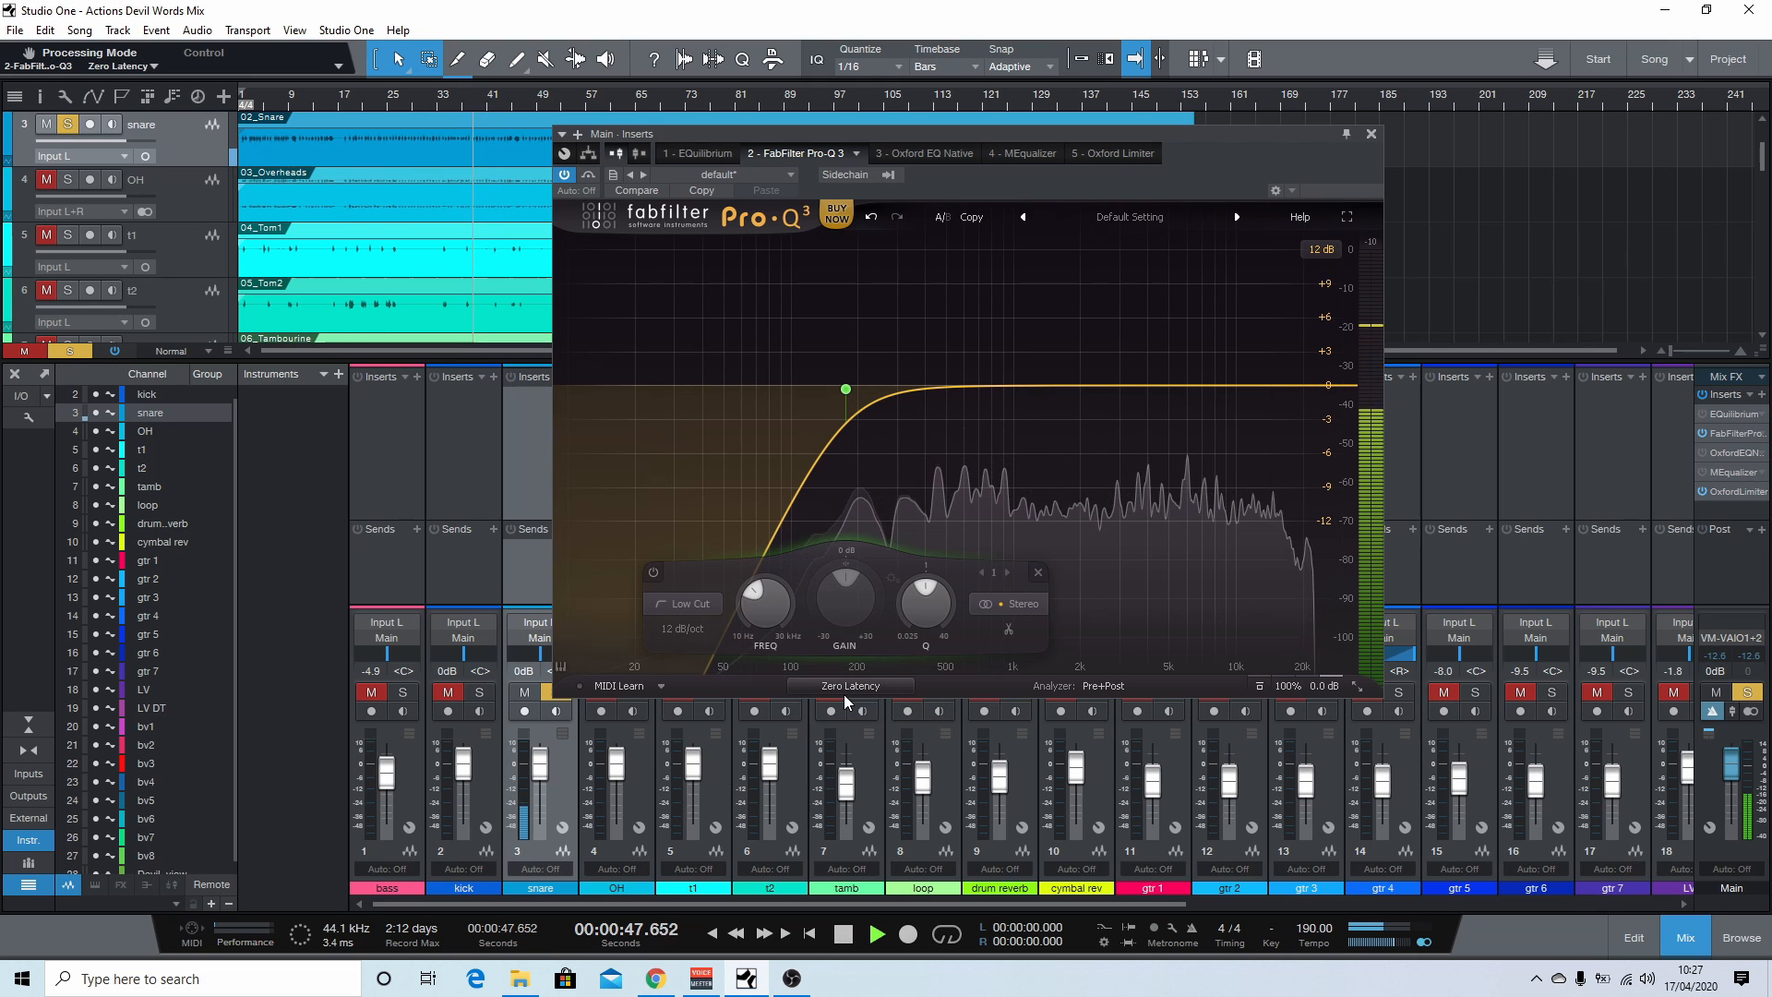
key("space")
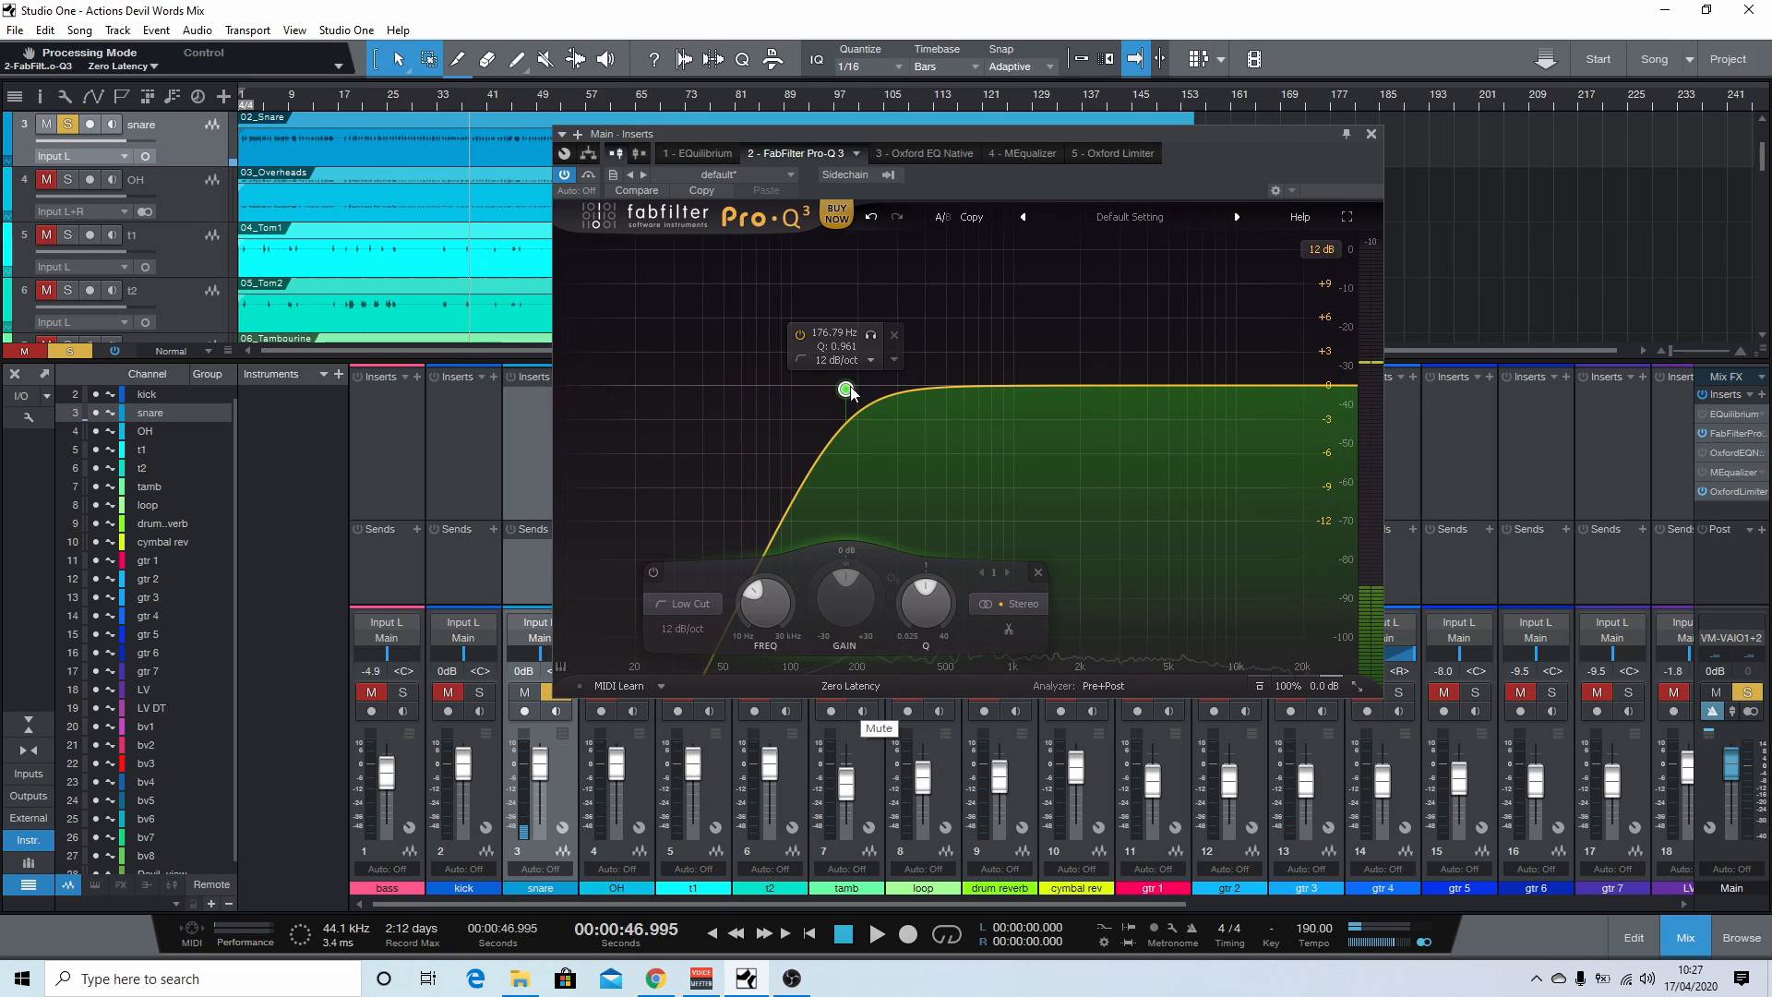
Step: Move the low cut to about 121 Hz and delete the band
mouse_move(849, 392)
left_mouse_down()
mouse_move(708, 381)
mouse_move(810, 385)
left_mouse_up()
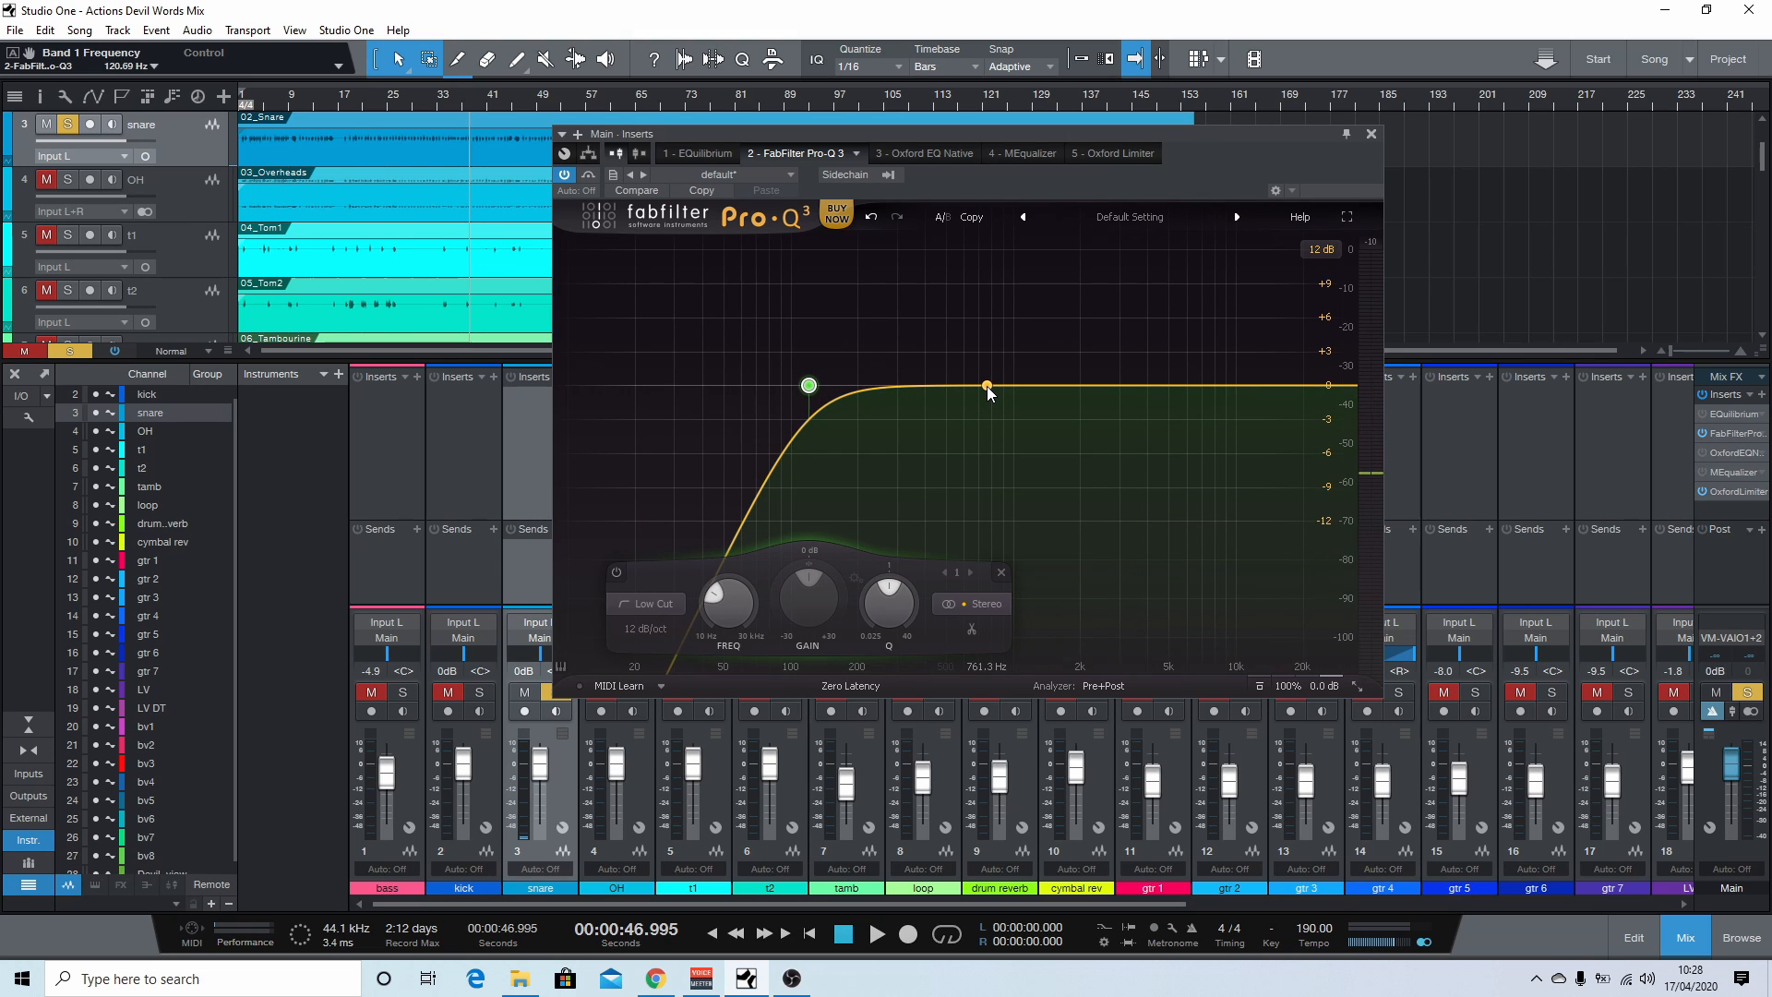
left_click(850, 686)
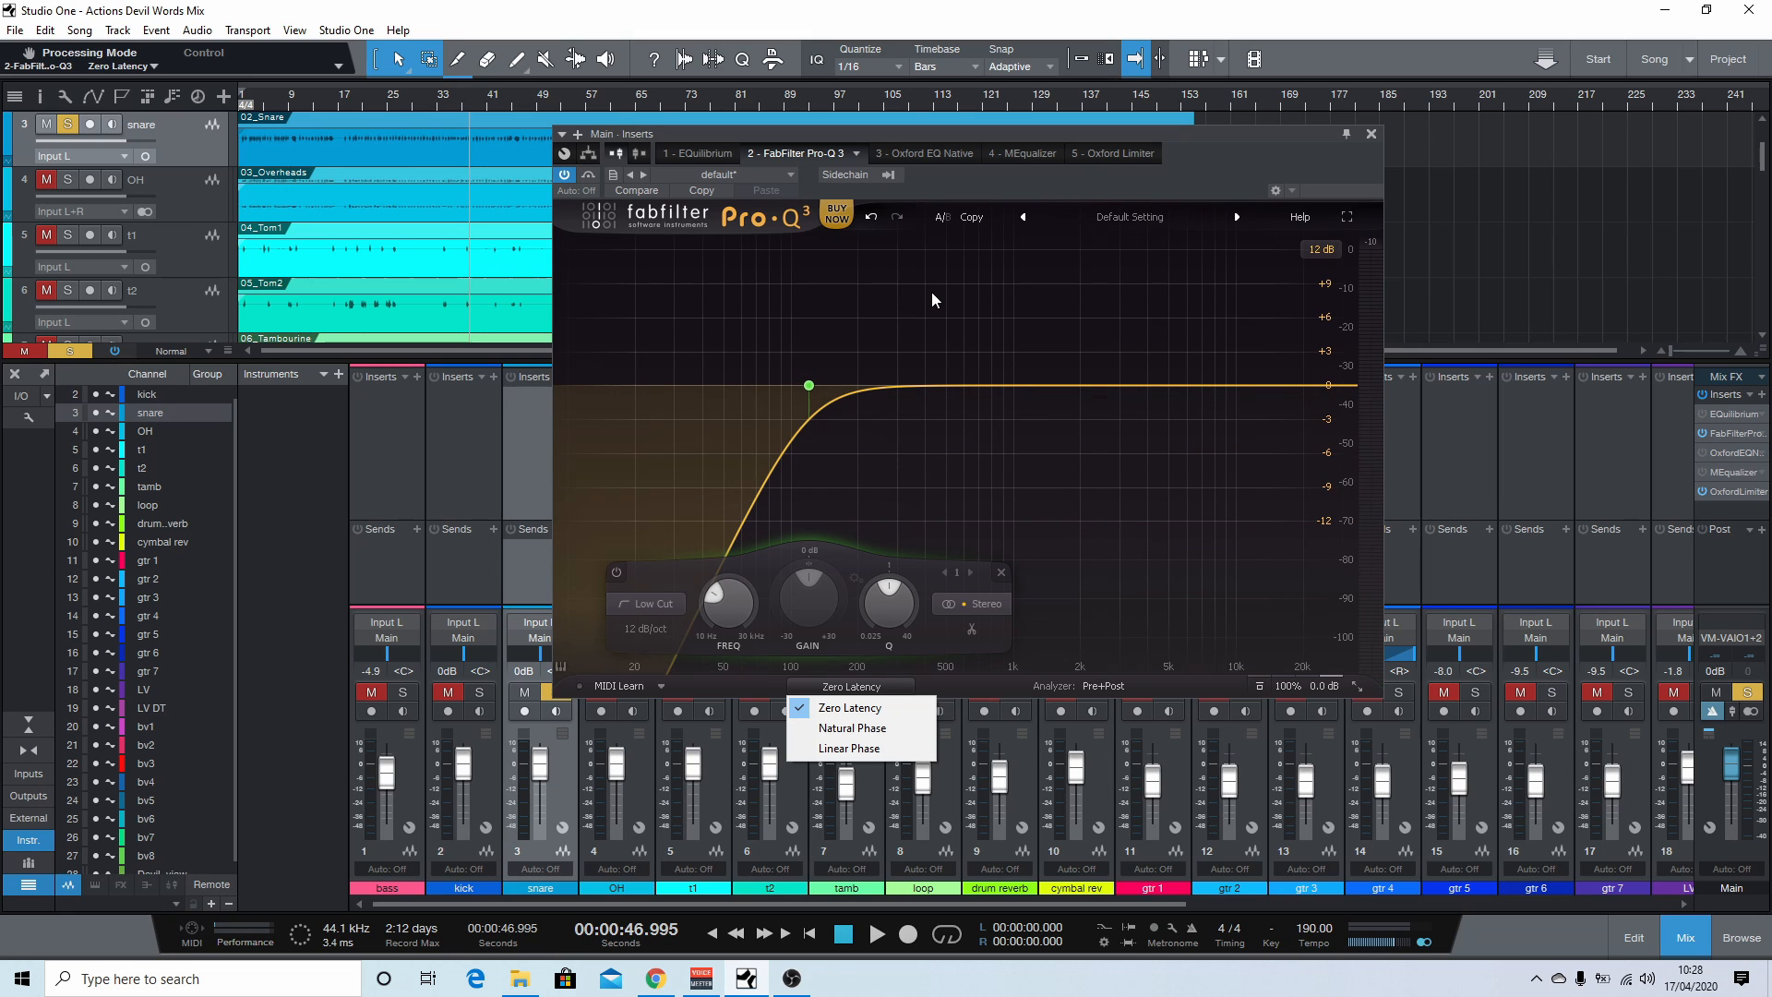
mouse_move(821, 391)
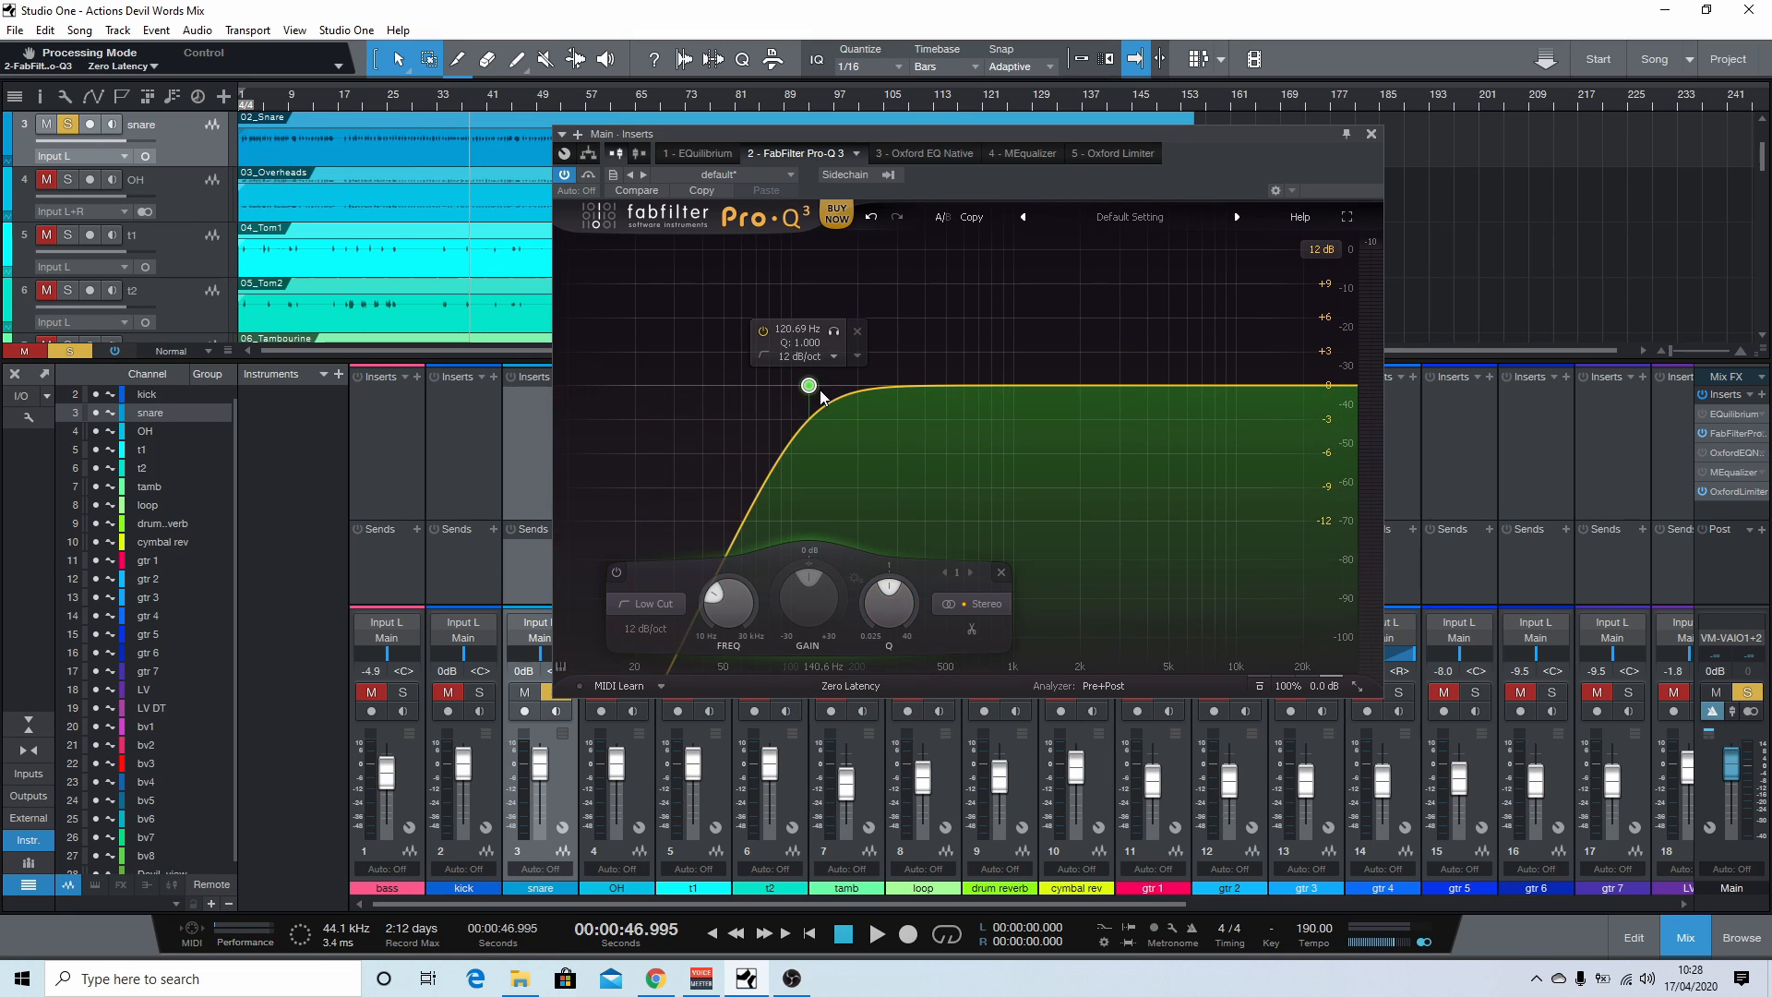
left_click(857, 331)
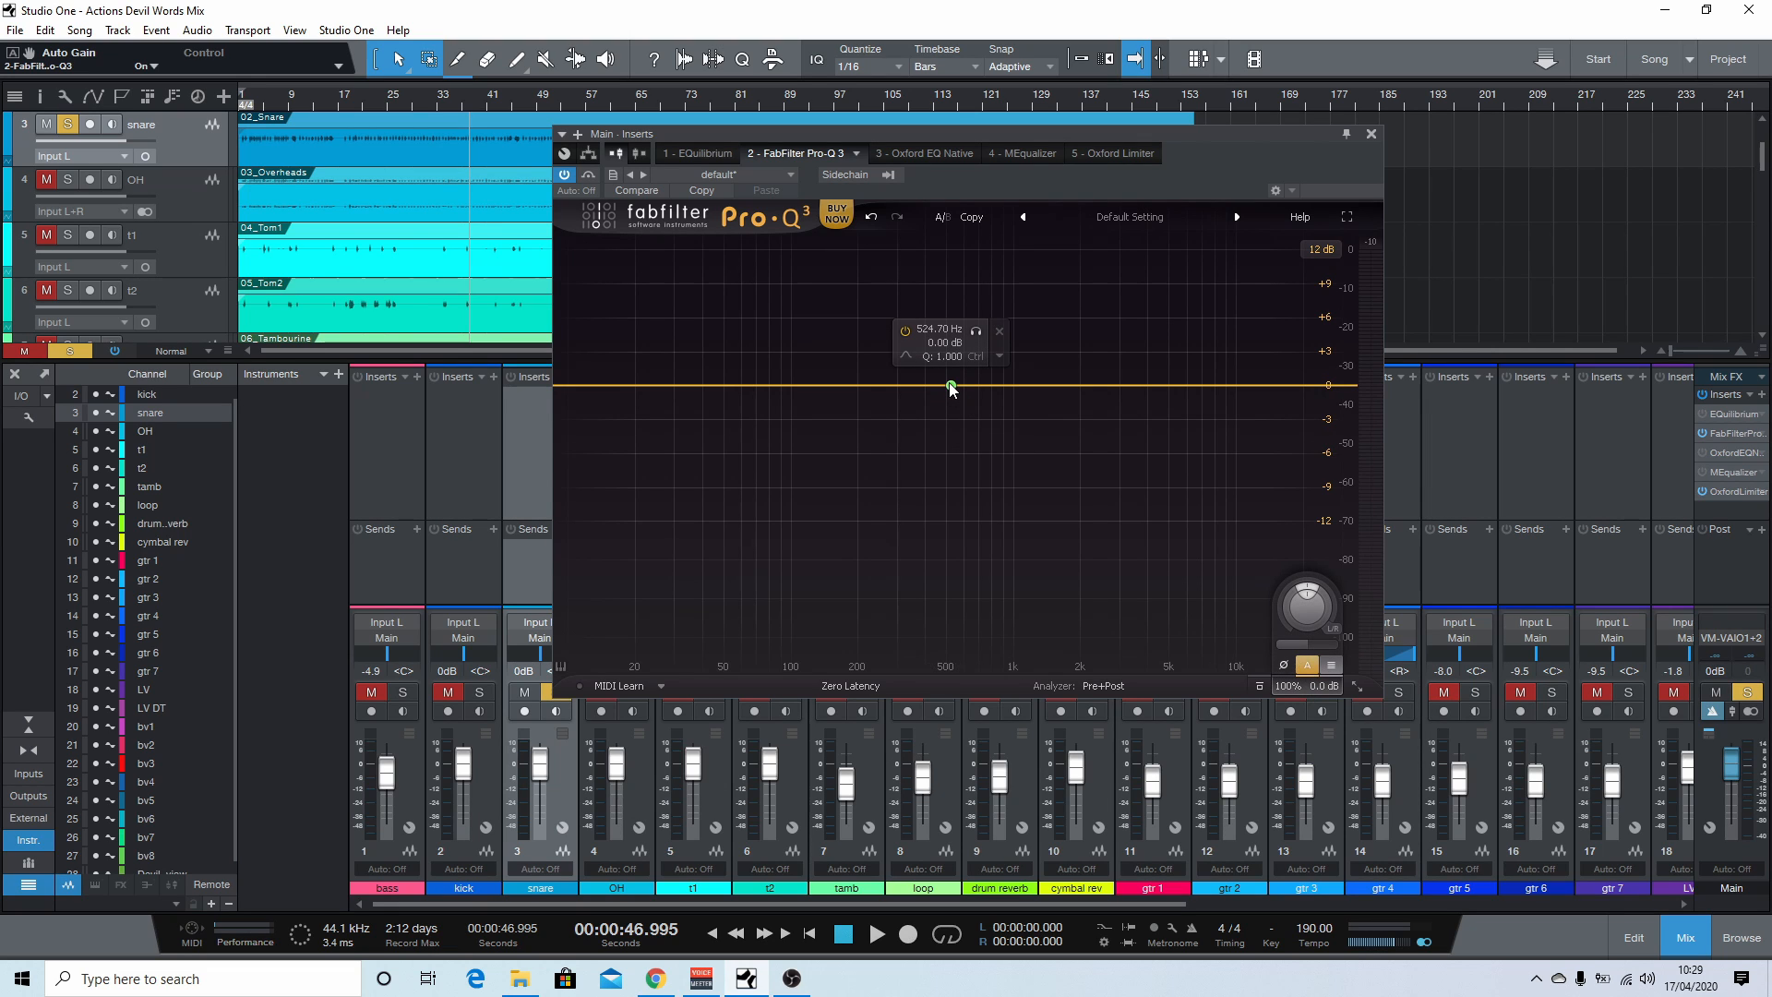
Step: During playback, move the bell band to about 6.5 kHz with about 4.8 dB boost and a Q of about 1.95
key("space")
left_click_drag(950, 385, 1193, 331)
scroll(956, 355, "up", 10)
scroll(987, 289, "down", 10)
scroll(1068, 453, "down", 5)
scroll(1067, 454, "up", 5)
scroll(1067, 450, "up", 3)
scroll(1023, 433, "up", 4)
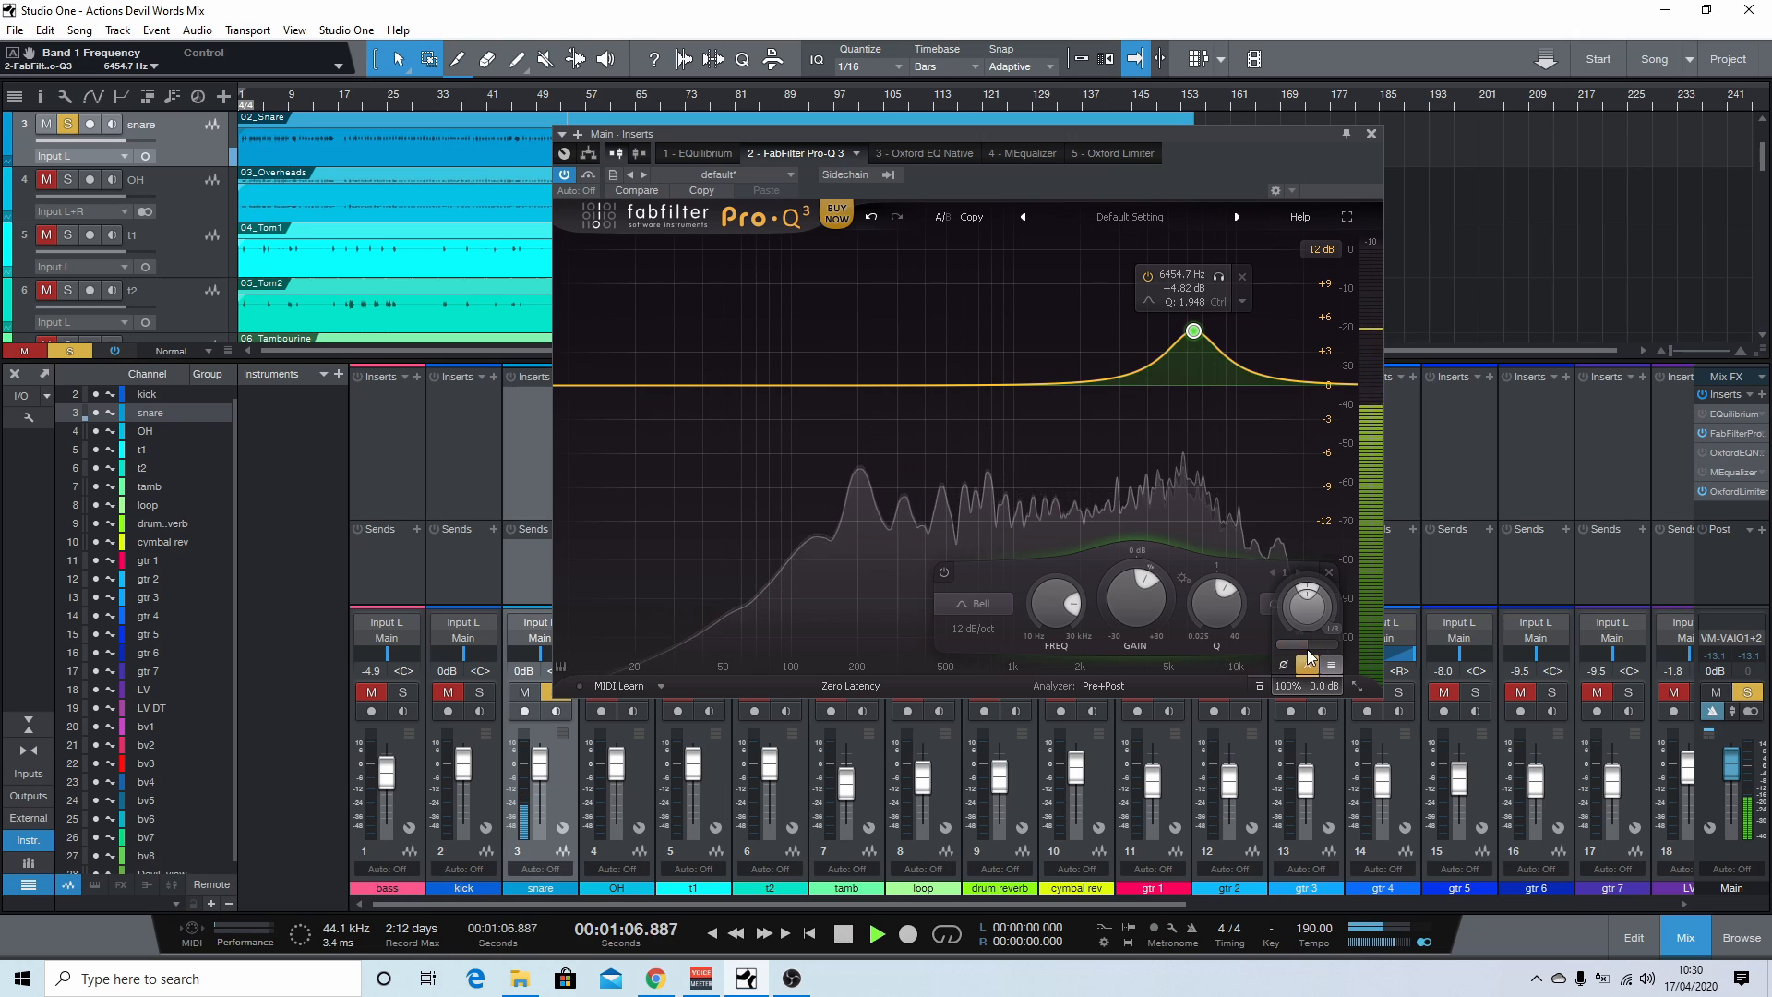
Step: Reduce the bell to about 1.2 dB at about 8.1 kHz with a Q of about 1.08, and delete the band
left_click_drag(1202, 335, 1216, 378)
scroll(1153, 364, "down", 3)
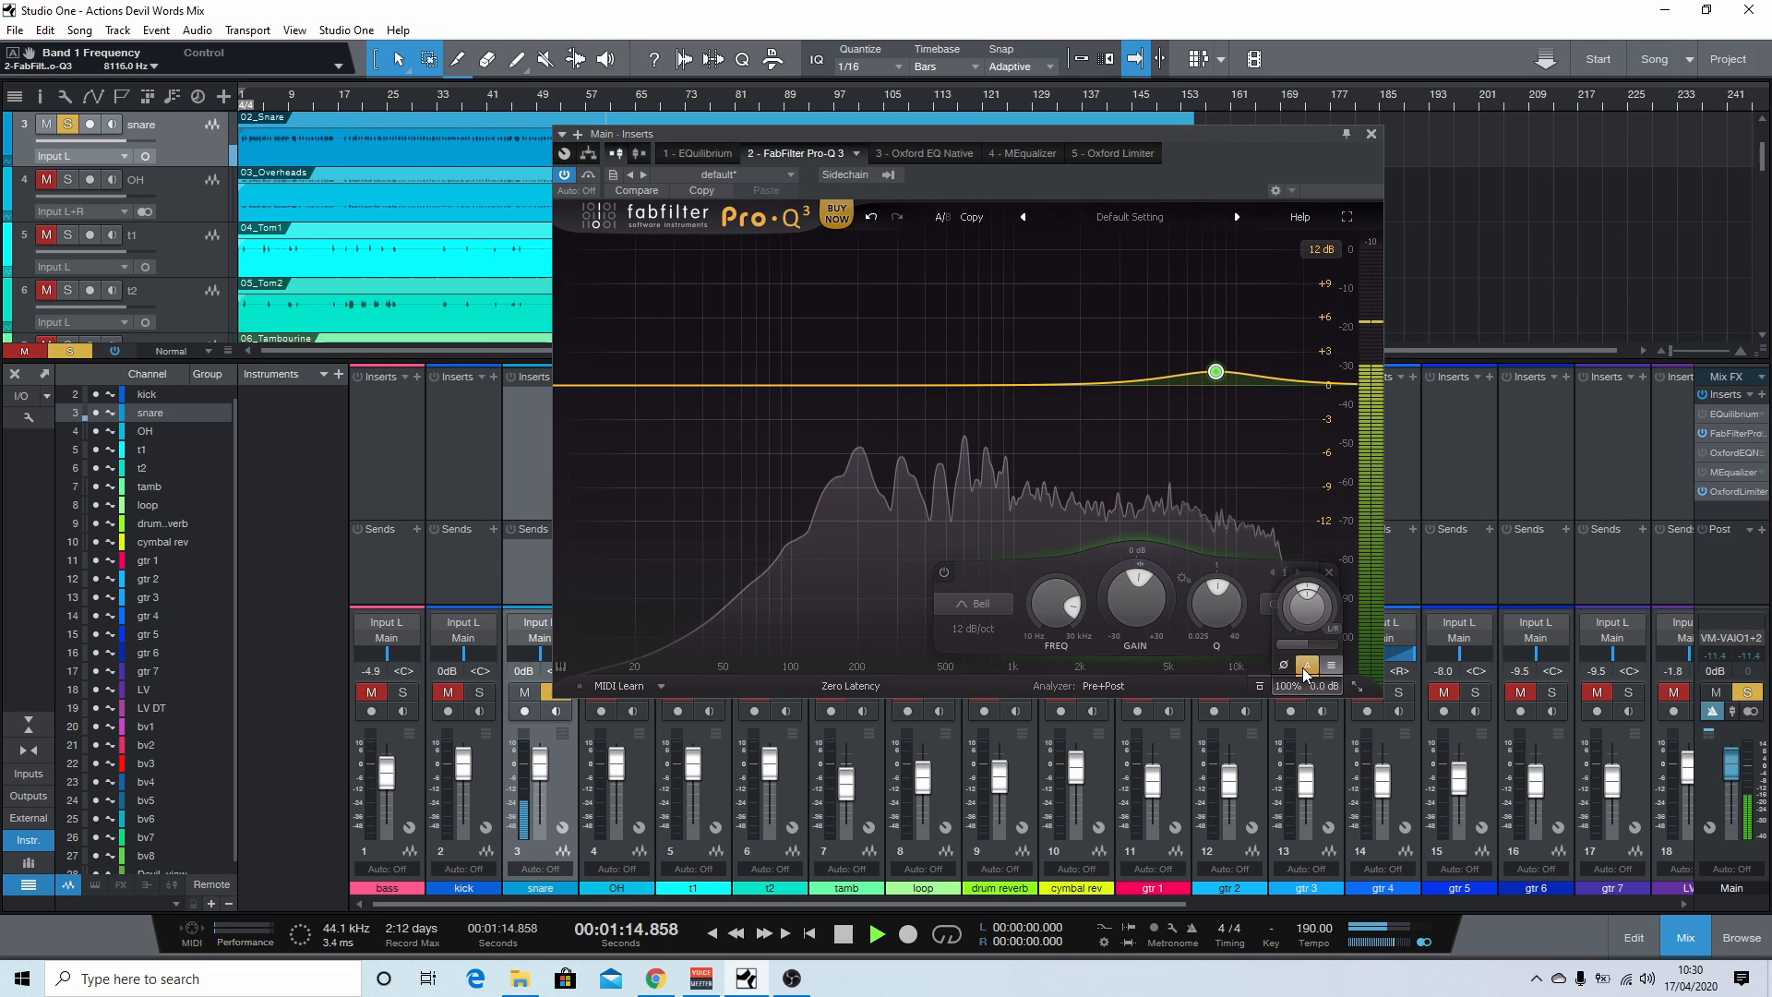
mouse_move(1304, 666)
key("space")
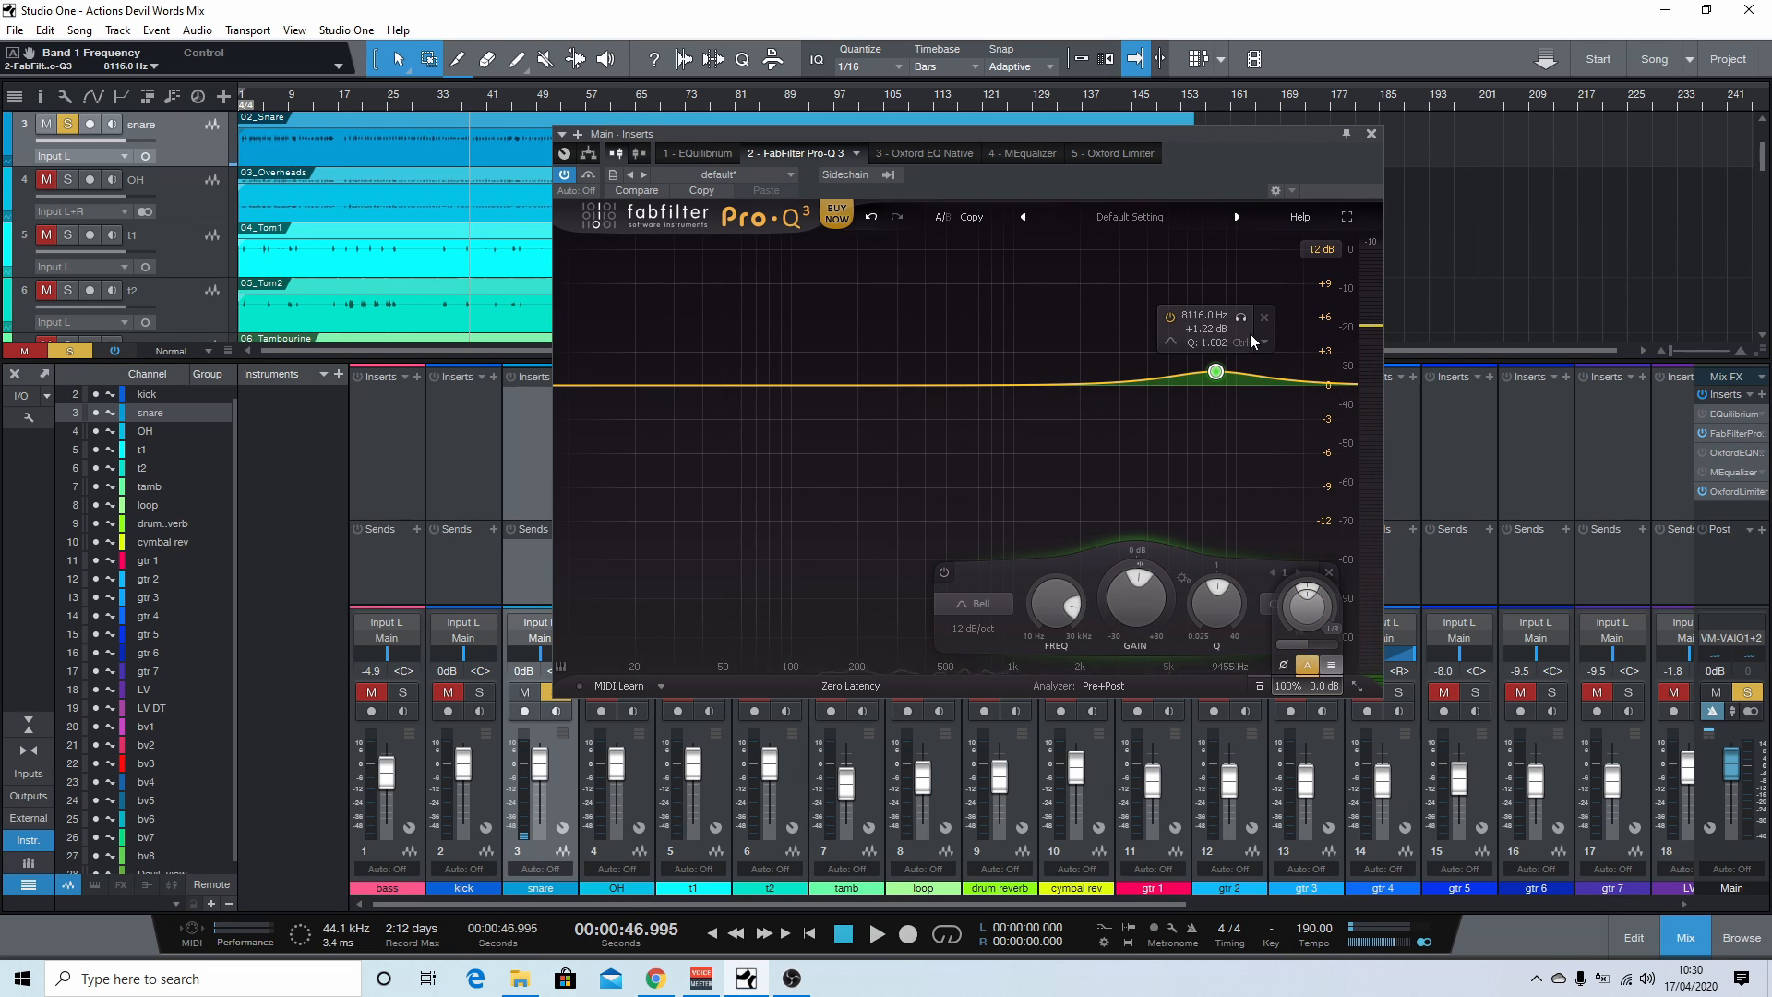
left_click(1264, 317)
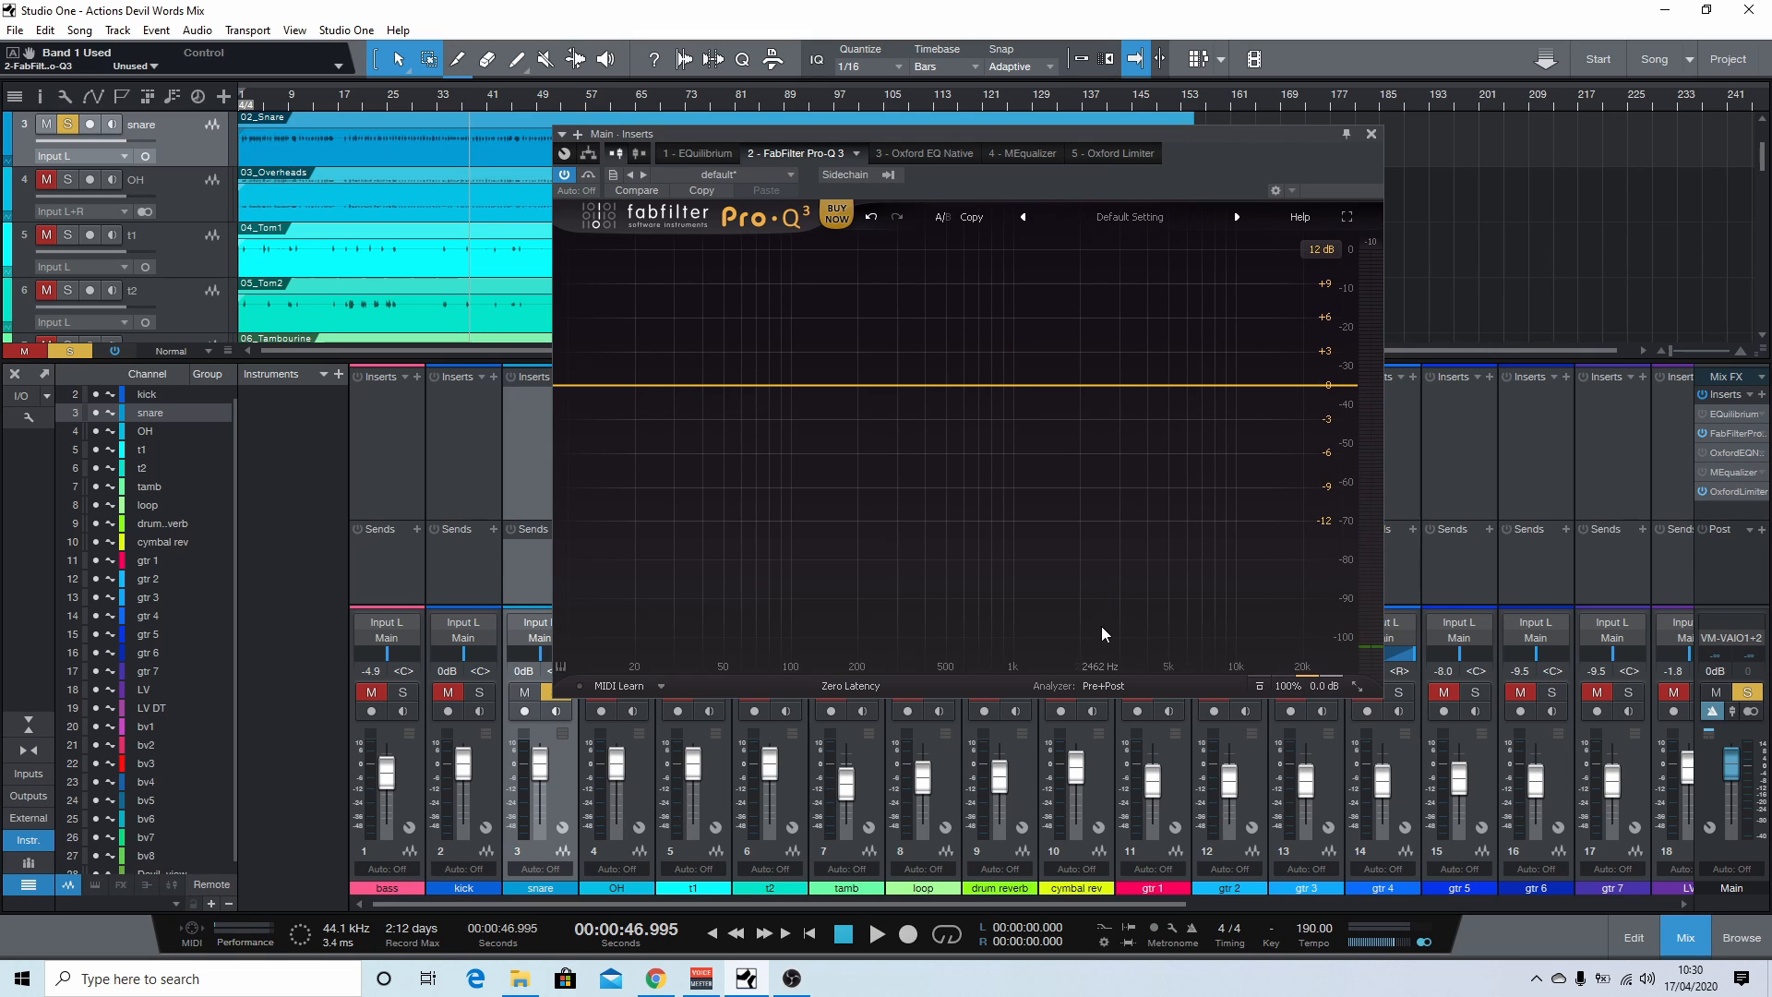
Step: Add a bell band at about 846 Hz and set its stereo placement to Mid
left_click(997, 378)
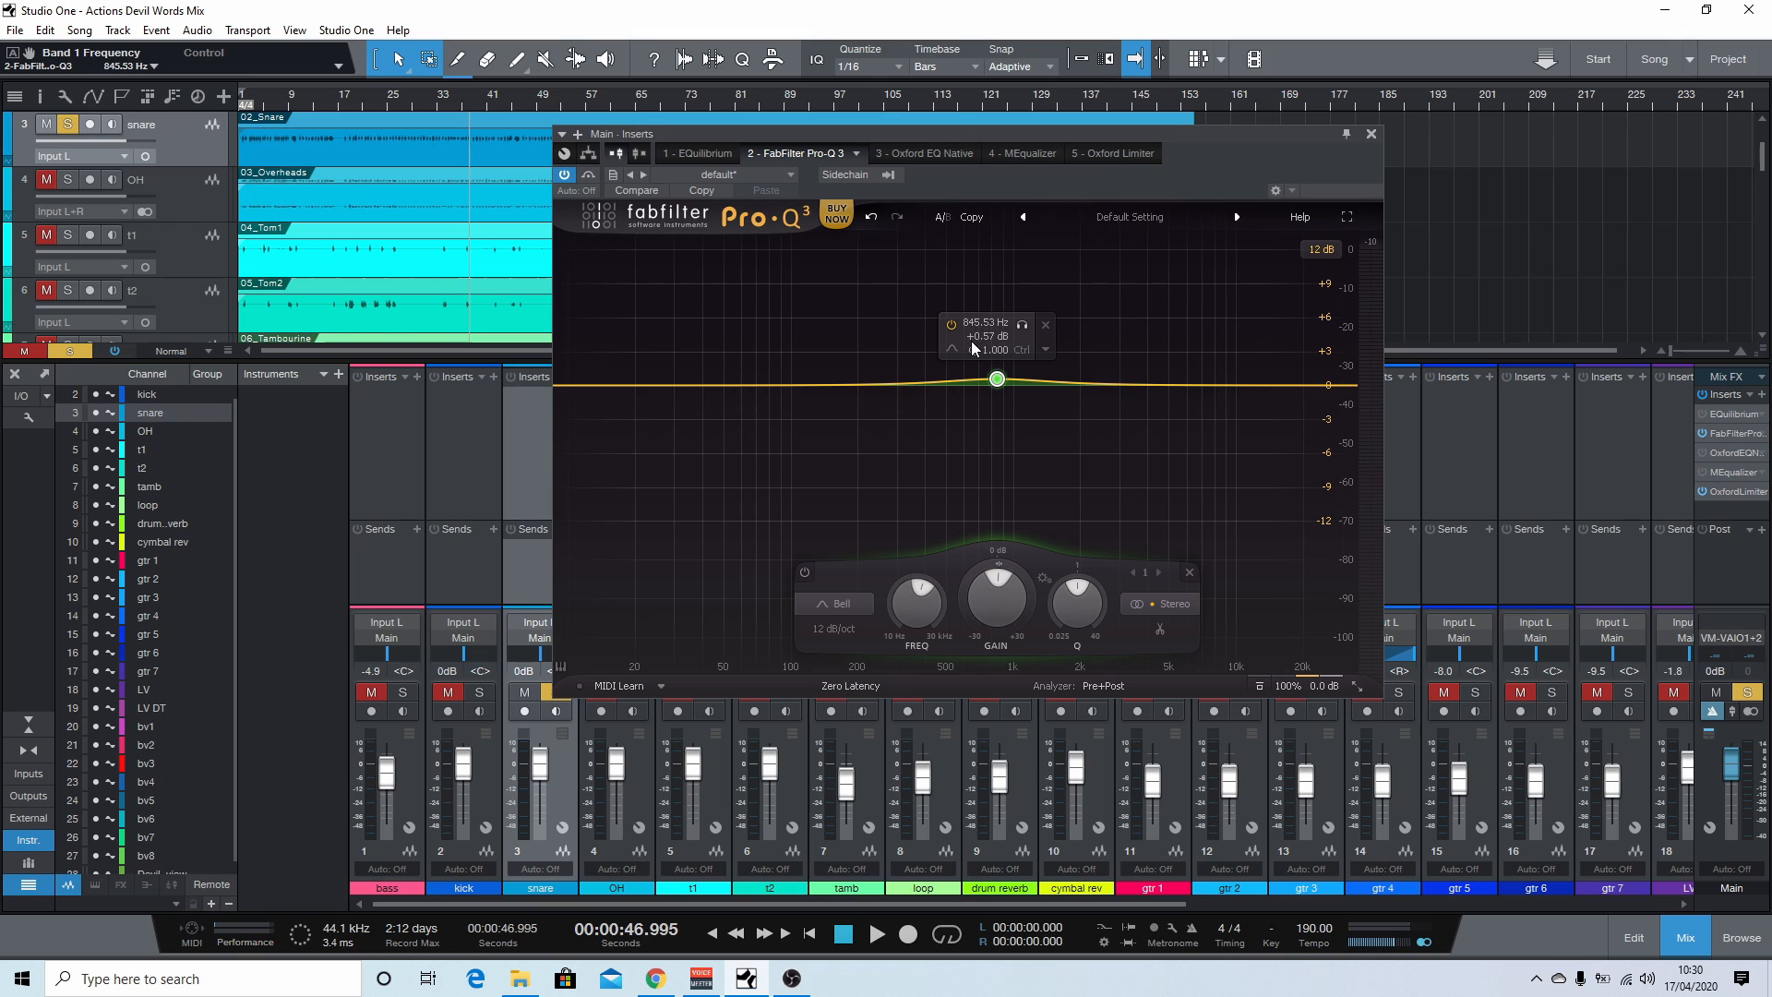
left_click(1153, 606)
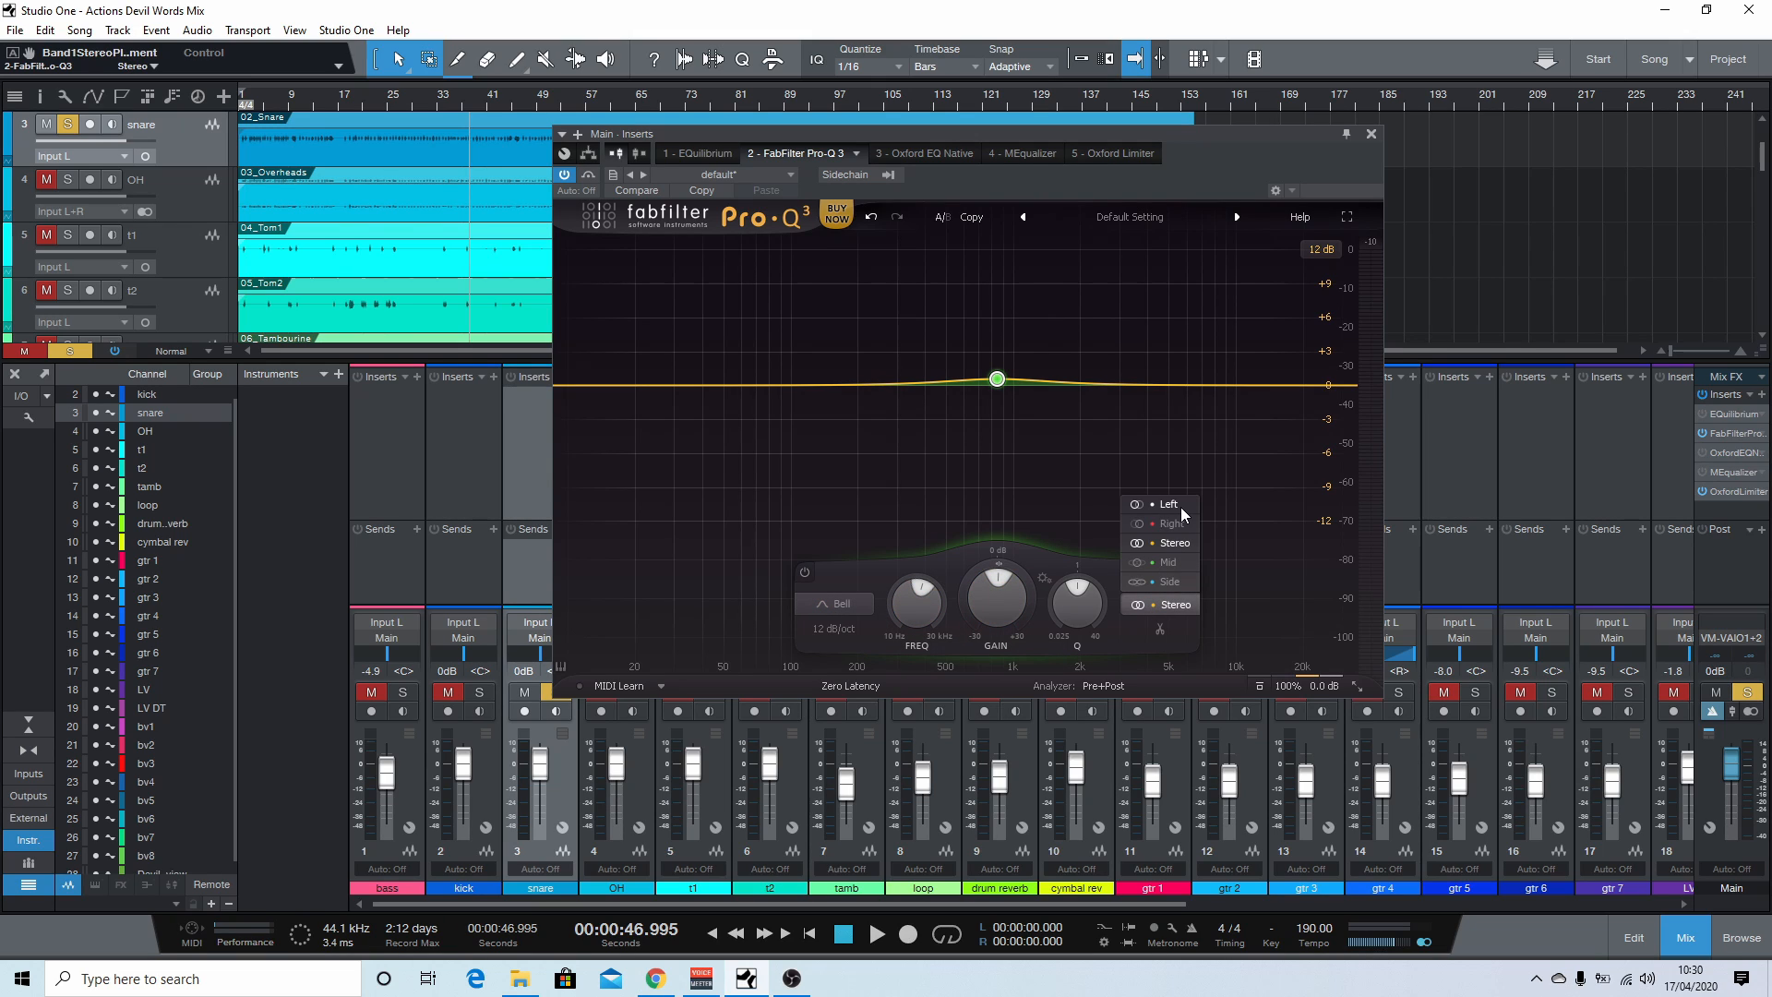
left_click(1181, 563)
Step: Try the Mid band at a lower frequency and delete it
left_click_drag(997, 378, 875, 371)
key("space")
left_click(914, 310)
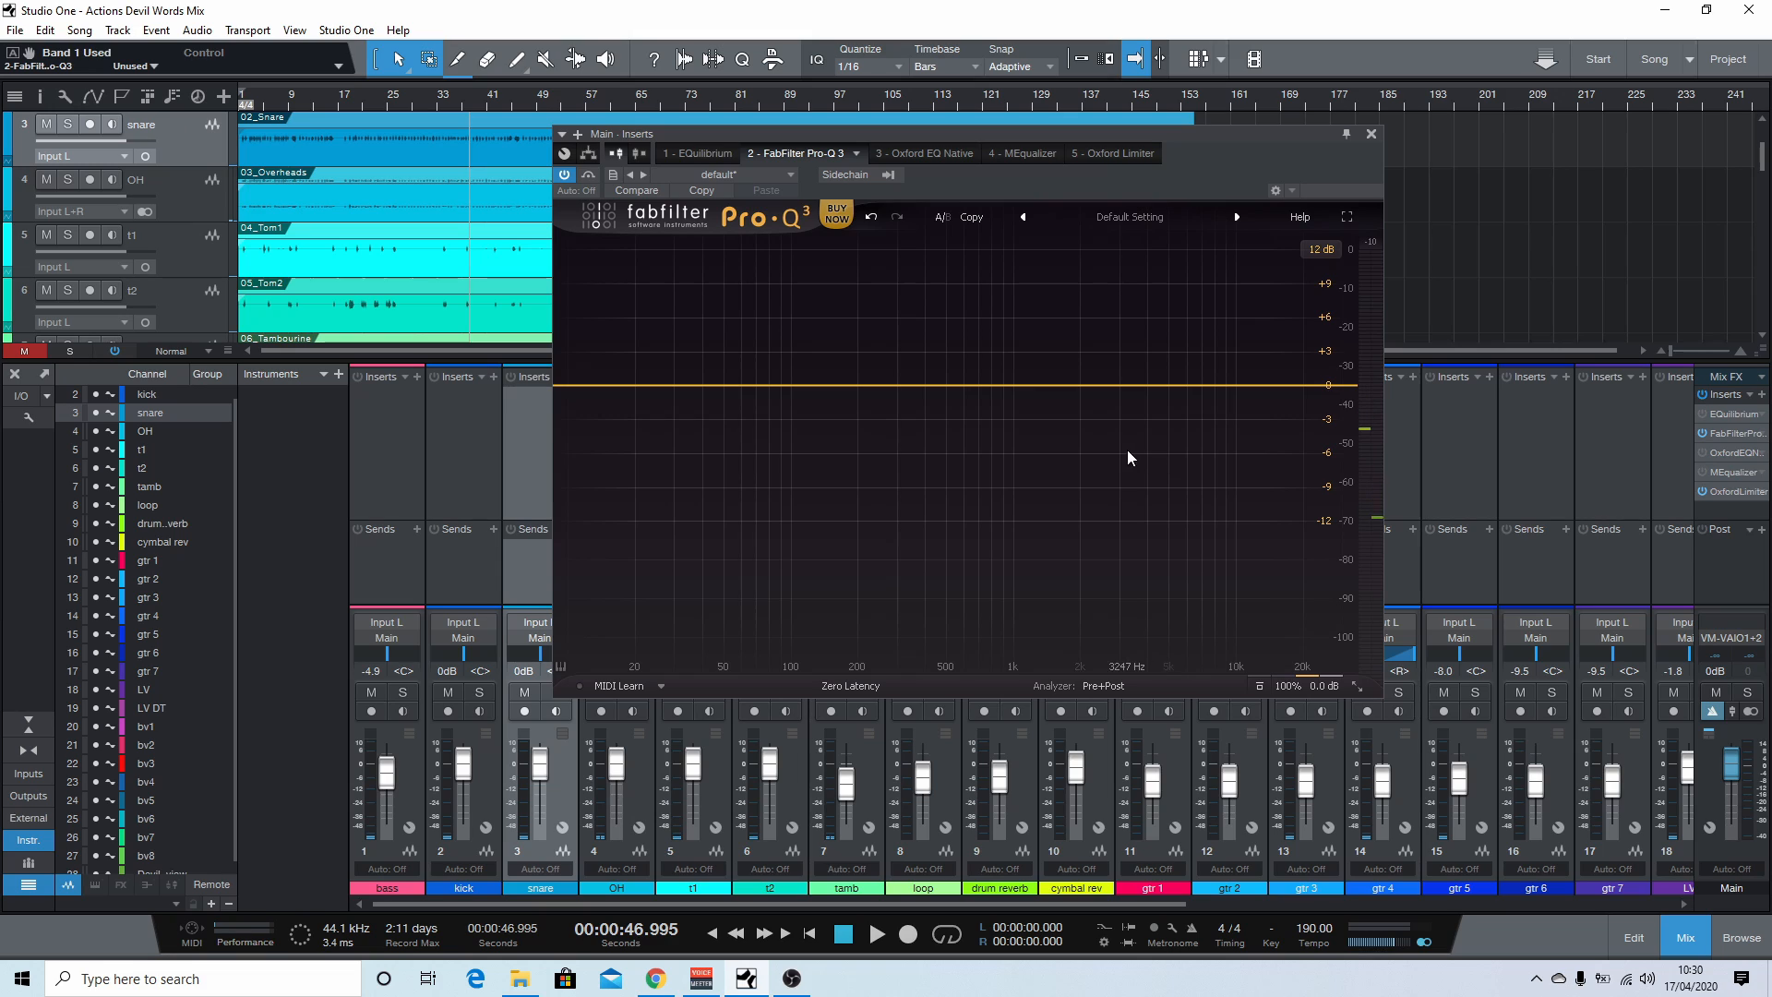
Step: Add a bell at about 740 Hz with about 1.1 dB boost, make it dynamic and play the full mix
left_click(977, 385)
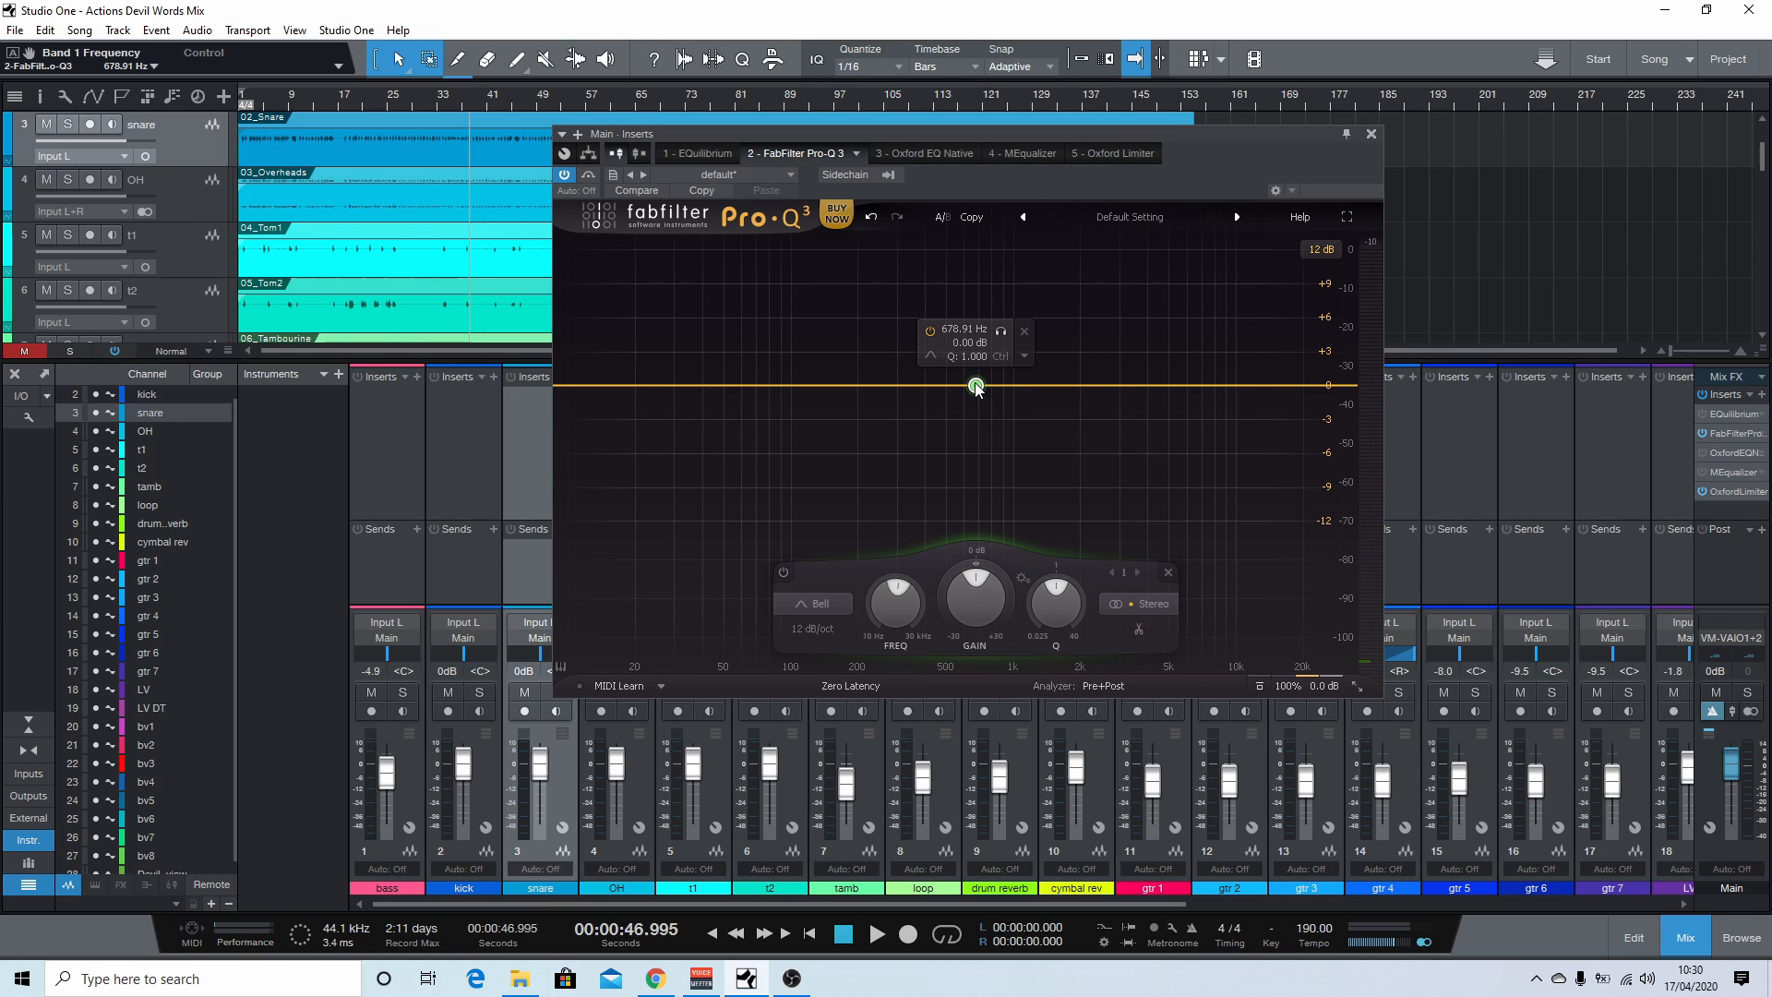
left_click_drag(977, 386, 984, 374)
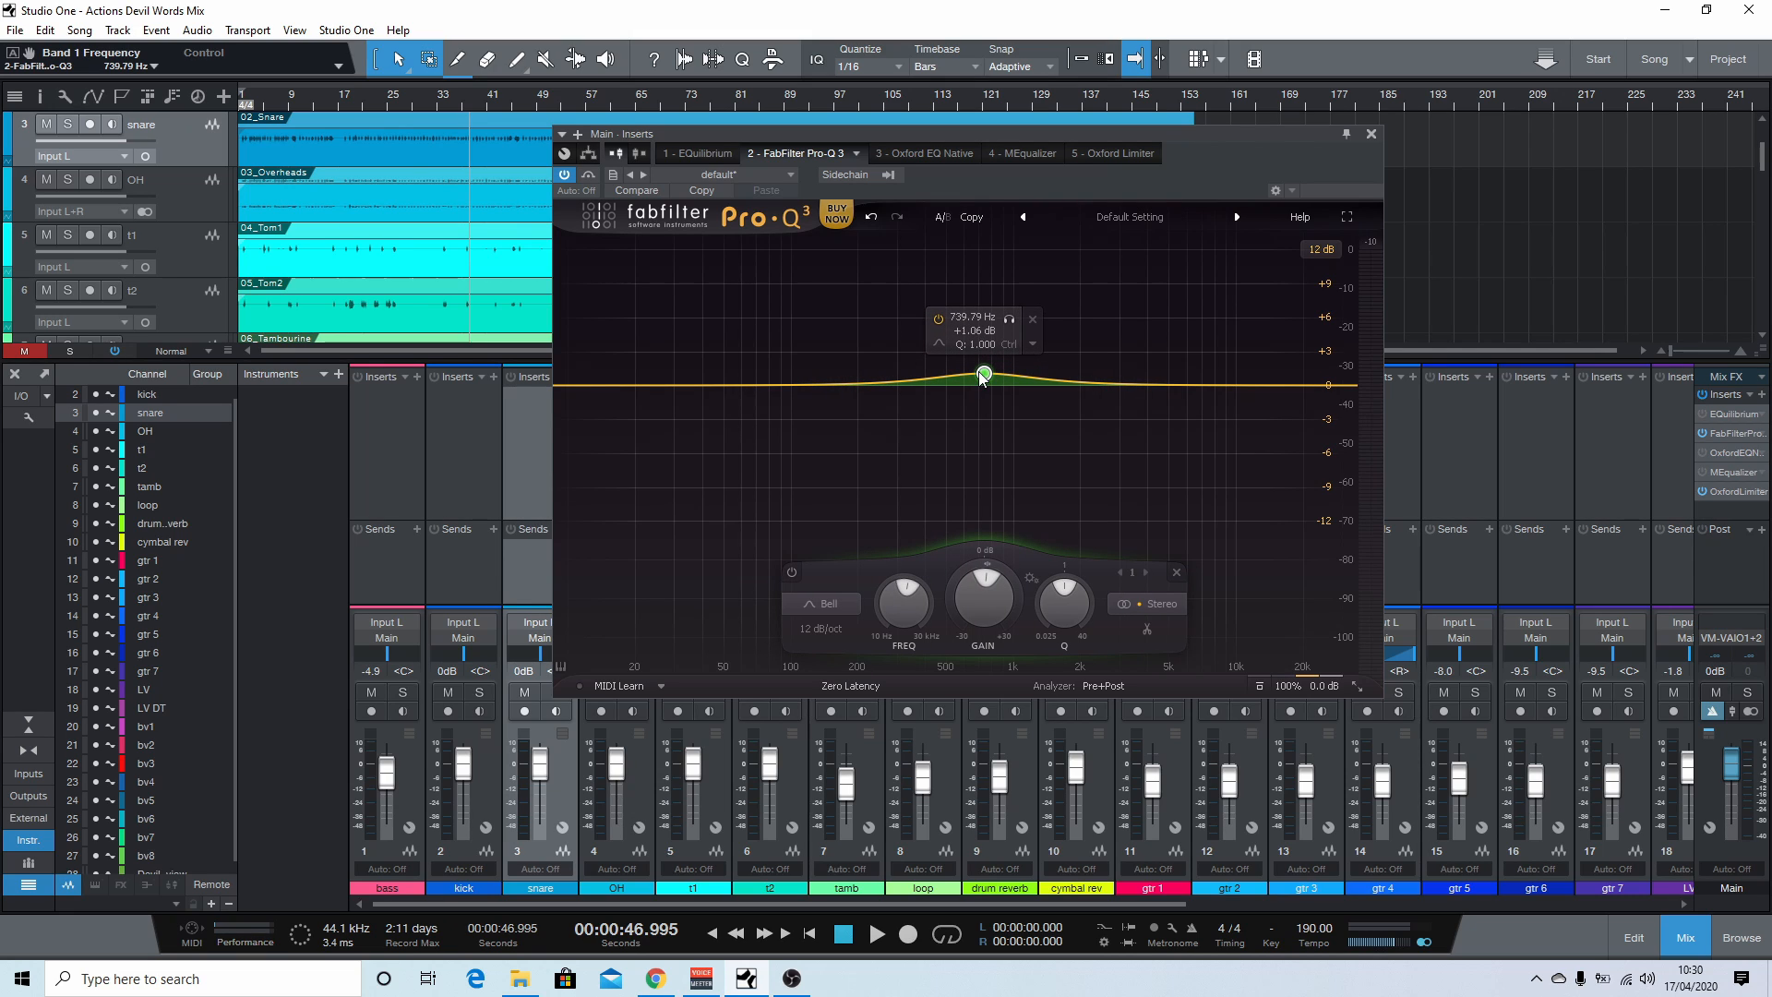
right_click(982, 373)
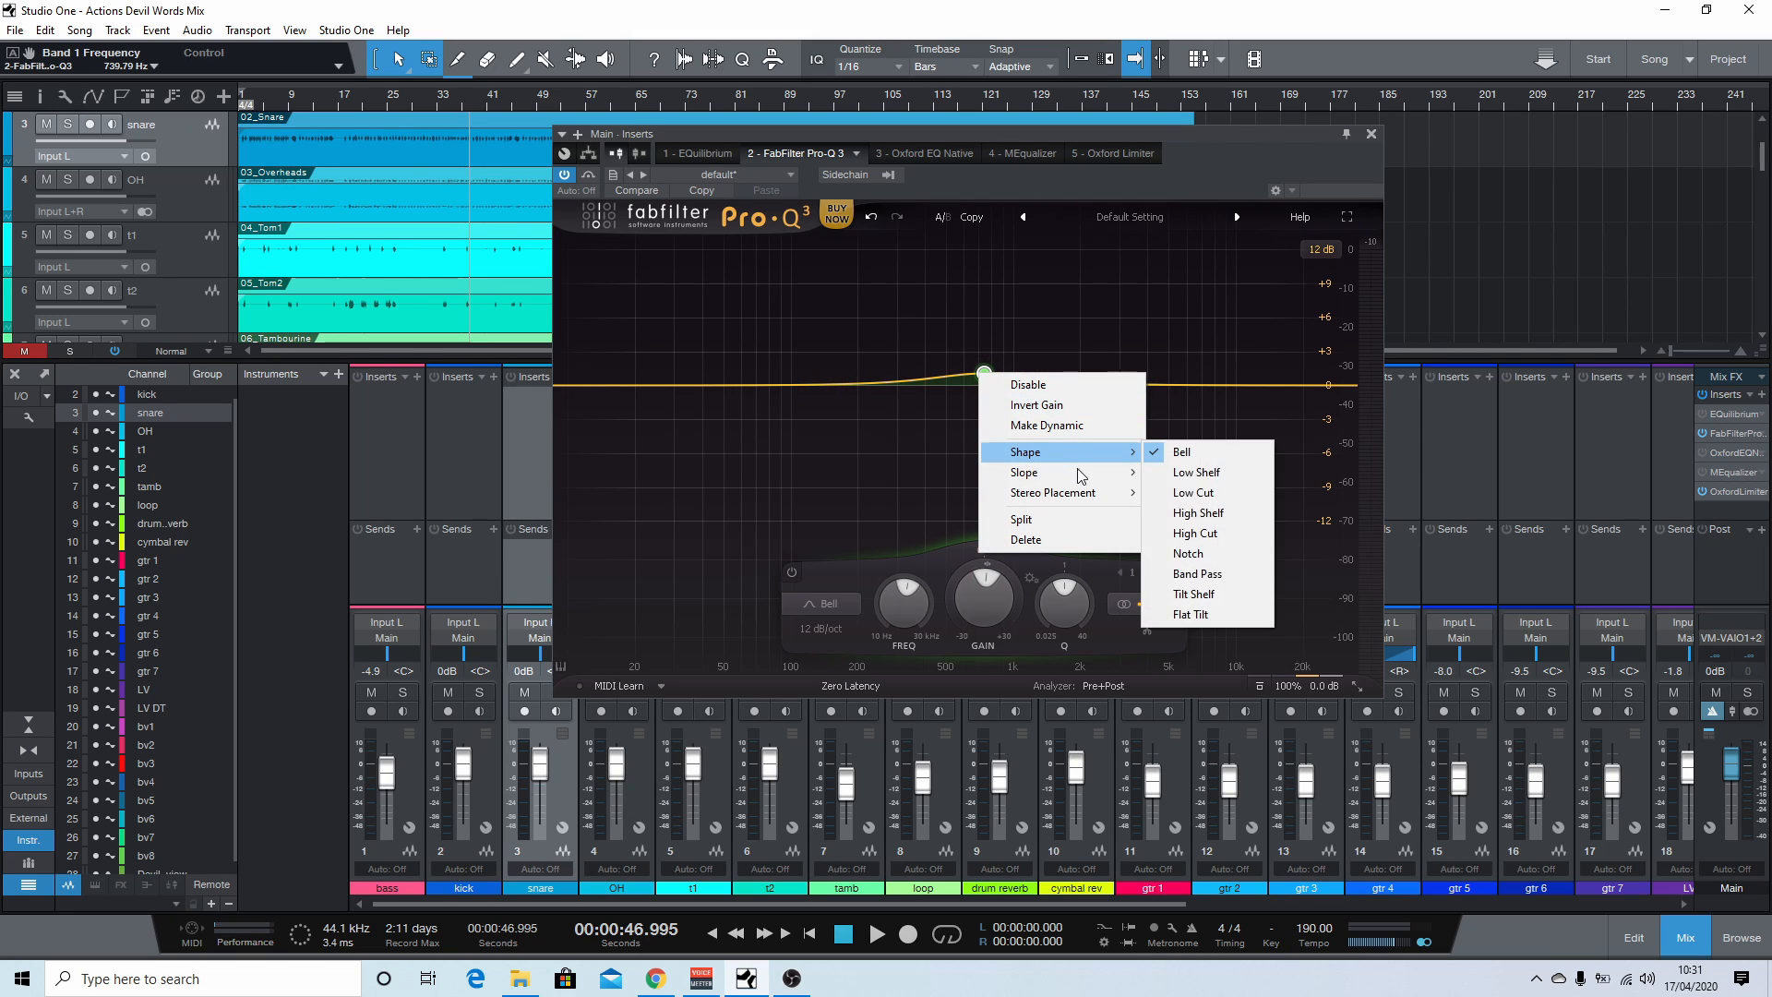
left_click(1046, 425)
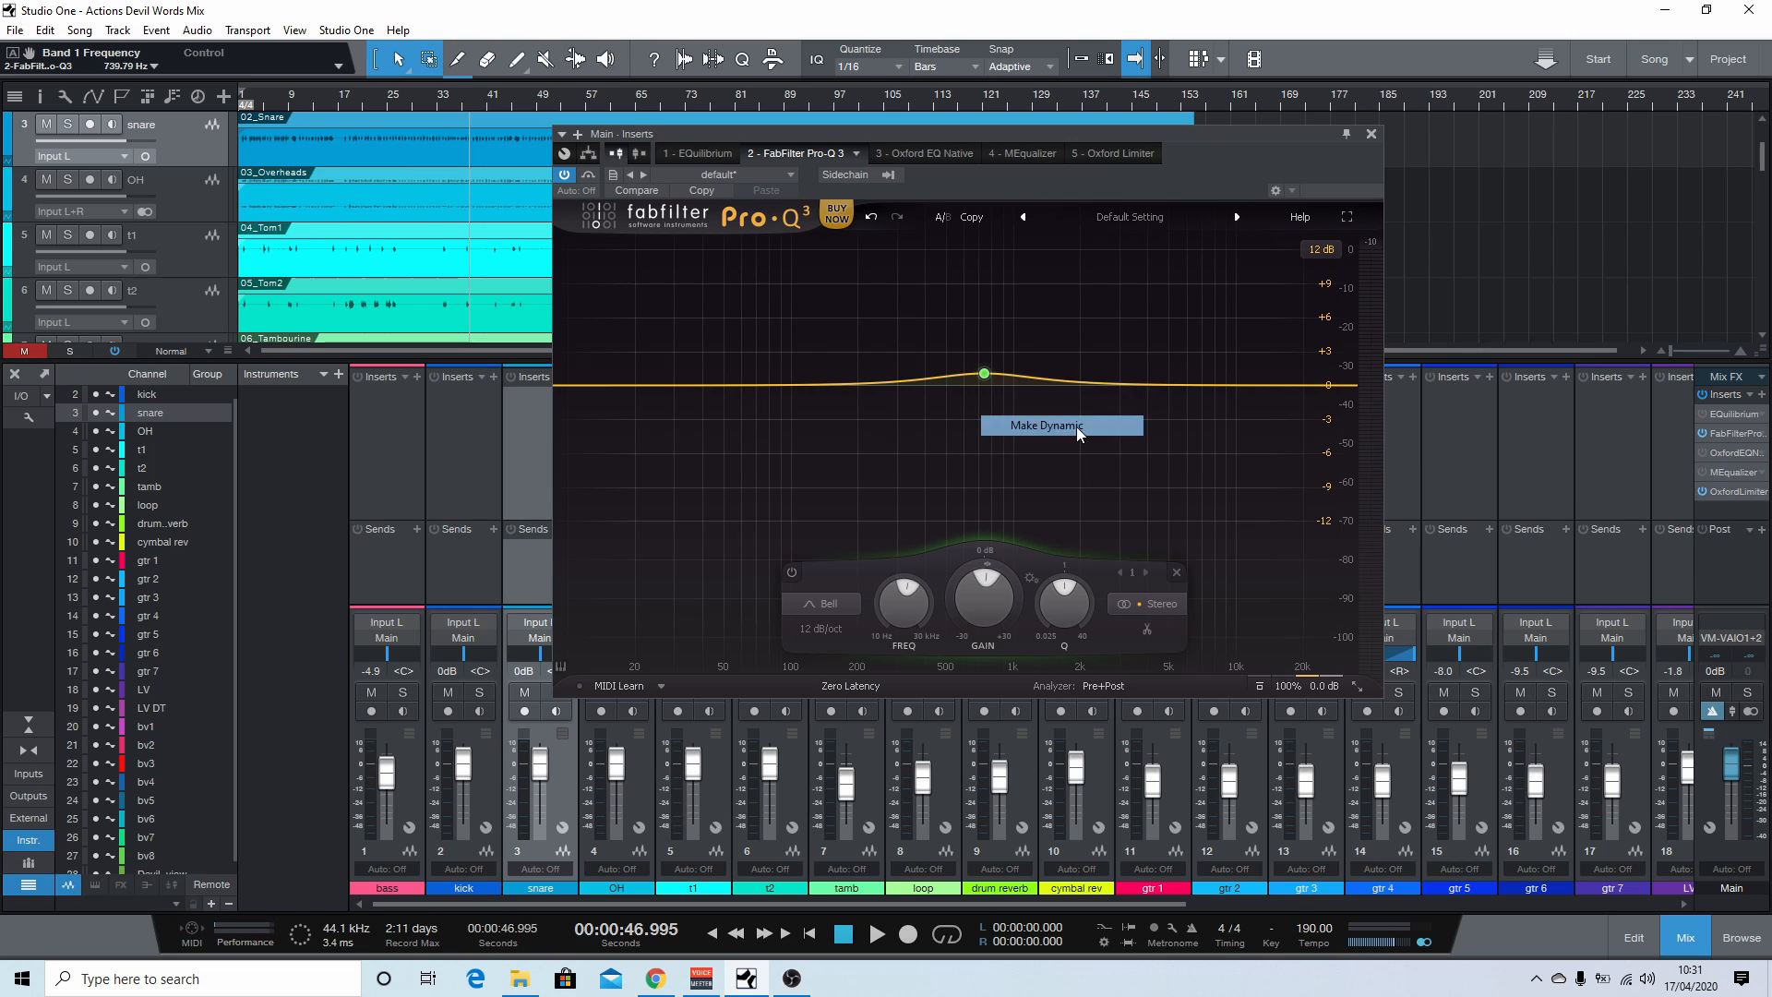
key("space")
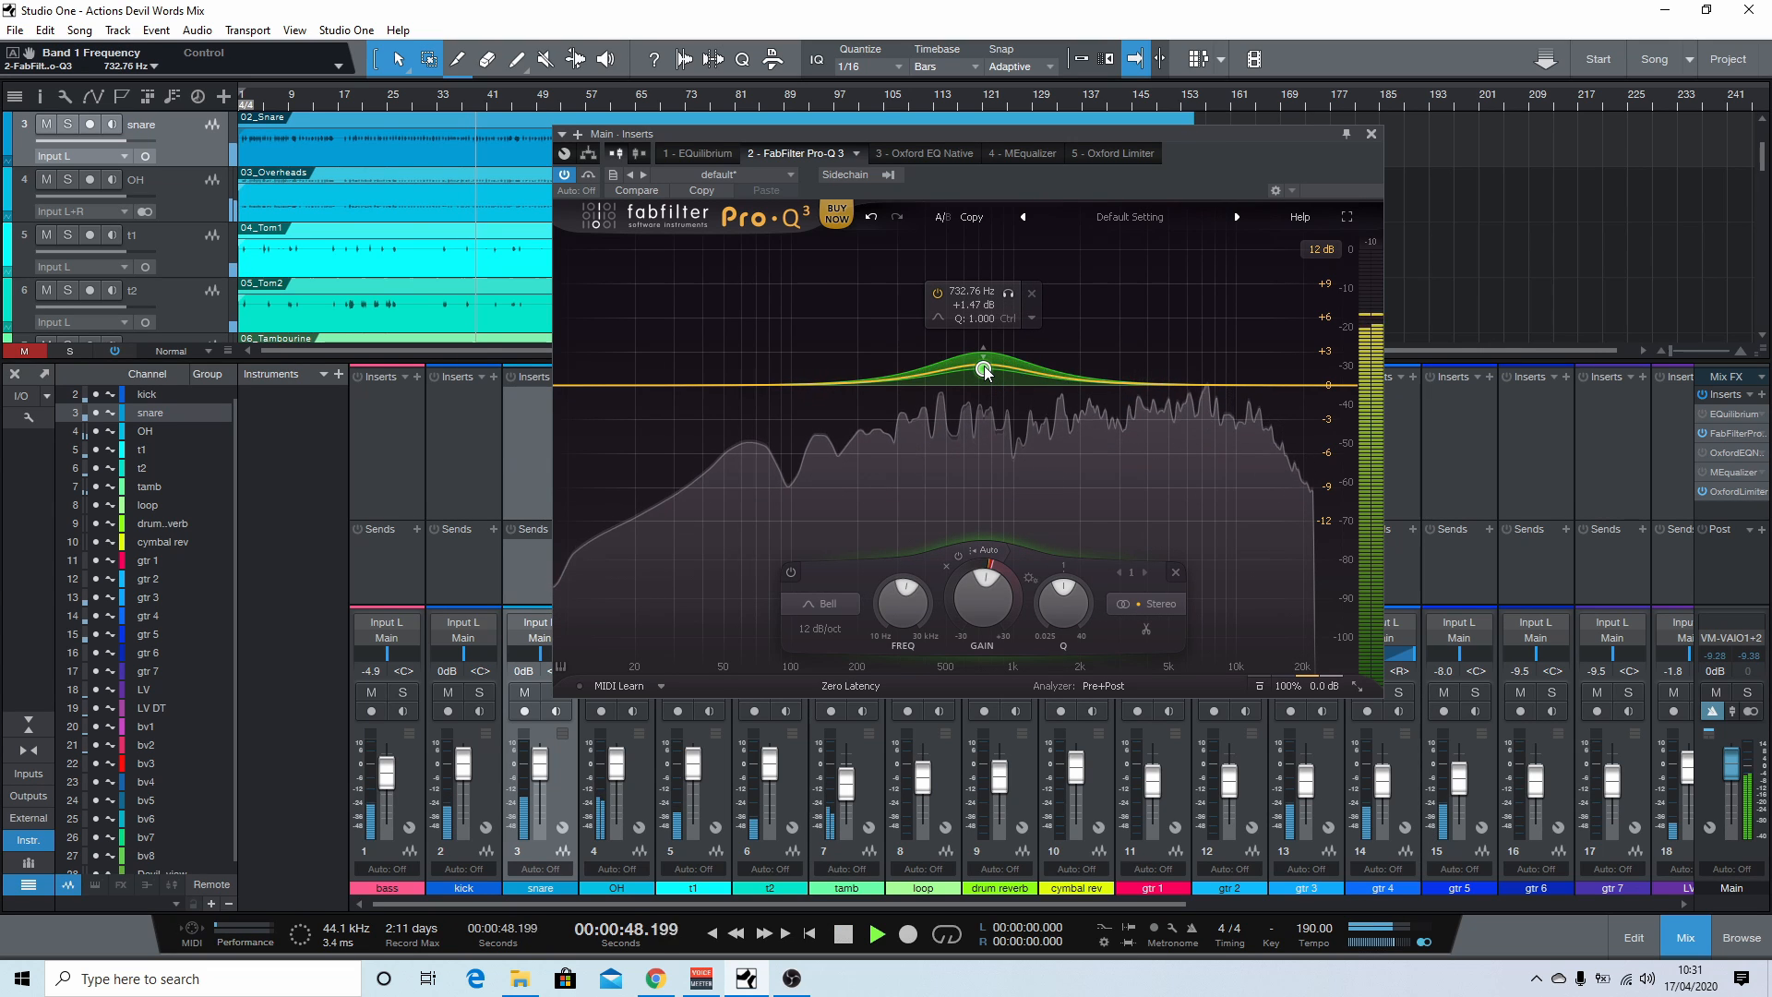
key("space")
Step: Move the dynamic bell to about 242 Hz with about 3.6 dB gain and -2.4 dB dynamic range, auditioning it on the mix
left_click_drag(984, 362, 878, 374)
key("space")
key("space")
key("space")
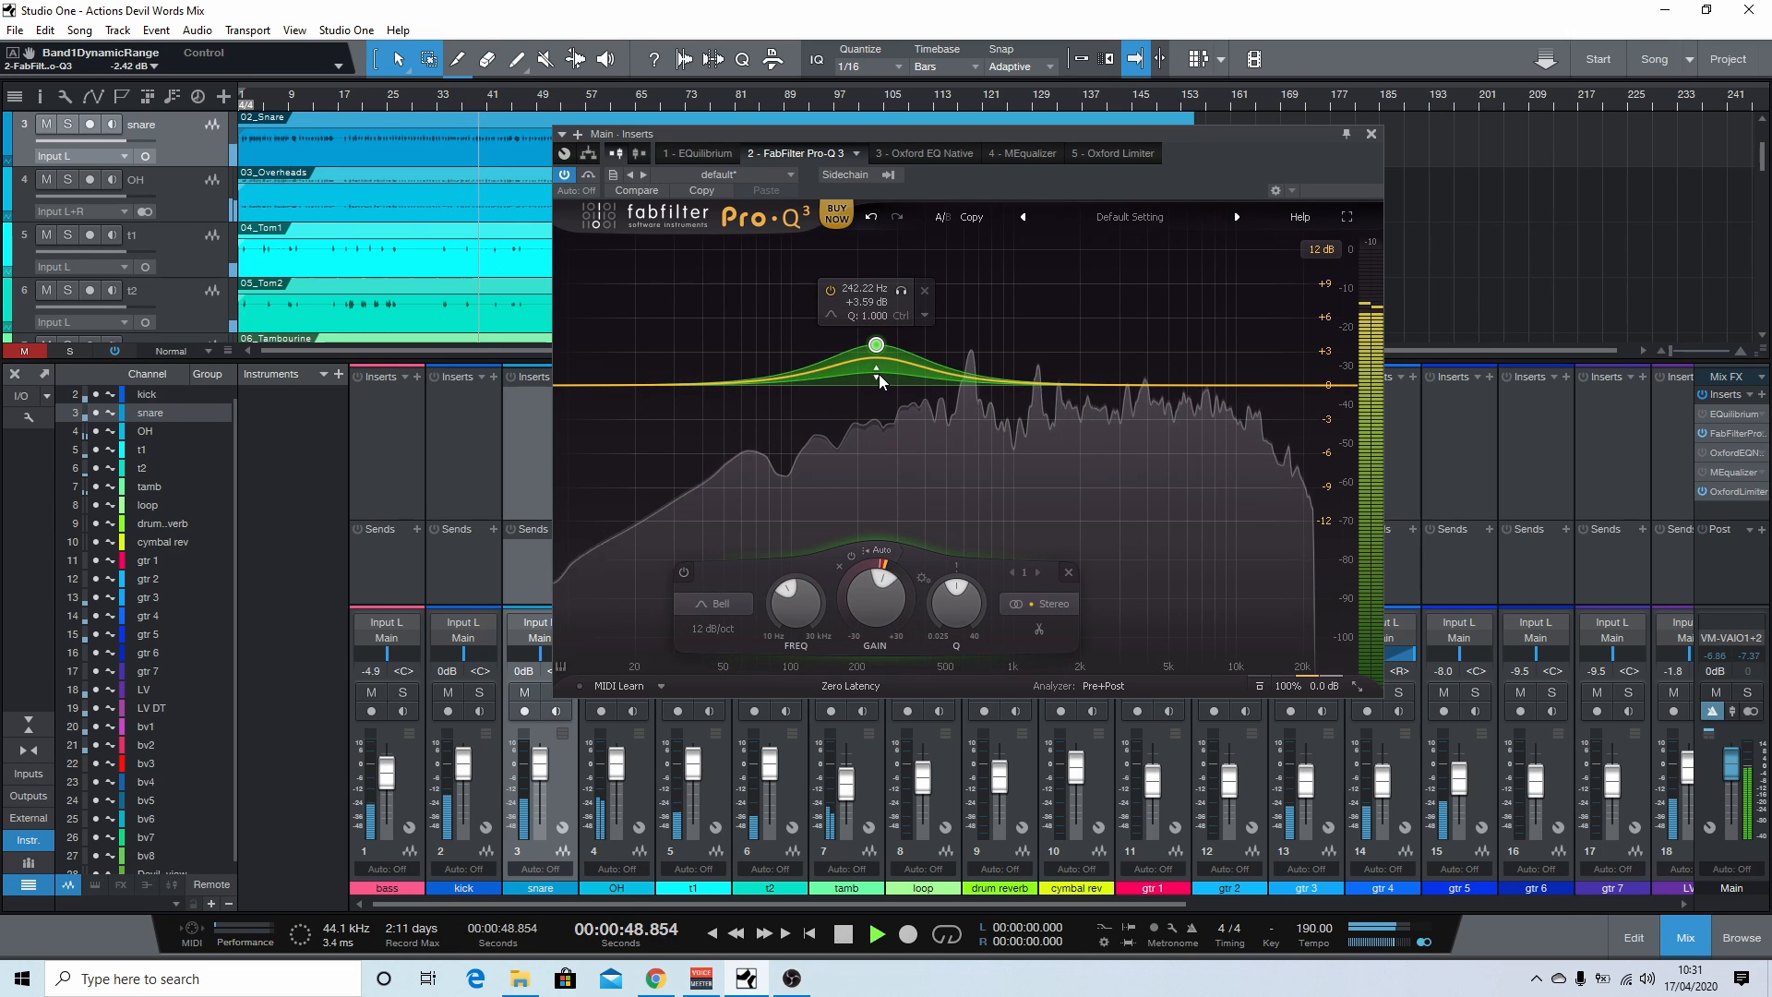
key("space")
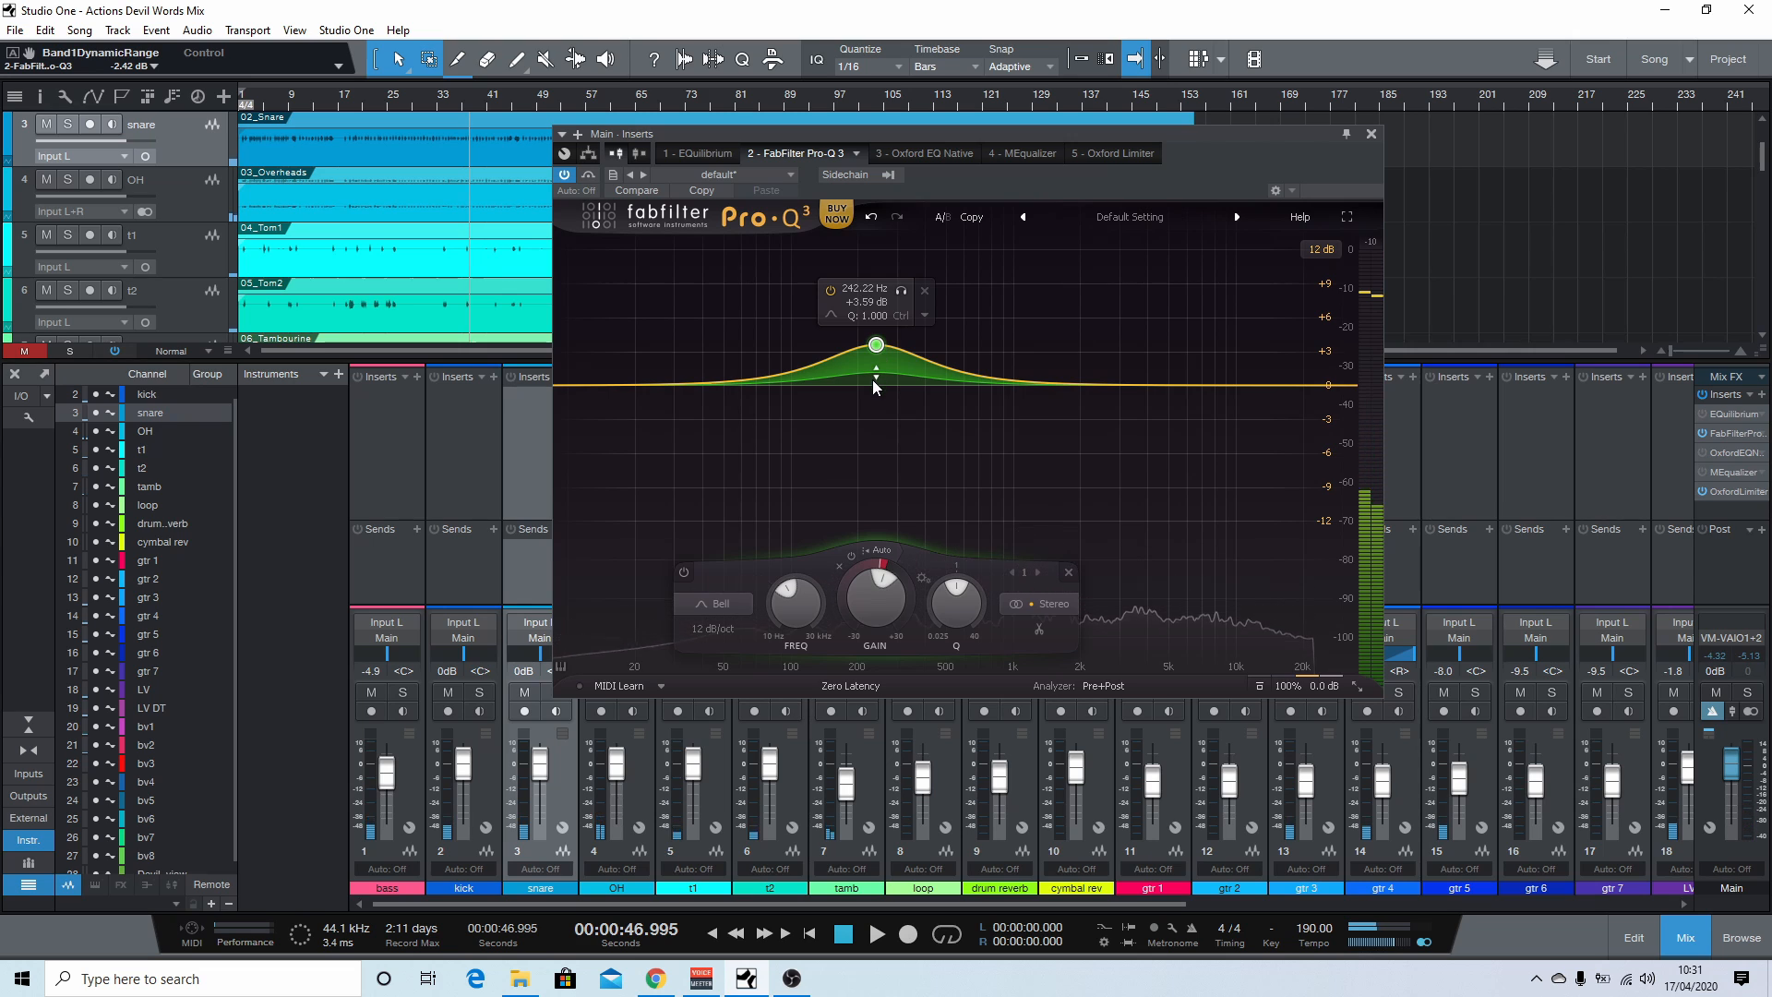
Step: Narrow the dynamic bell to a Q of about 2.63 while the mix plays
key("space")
scroll(876, 349, "up", 8)
scroll(876, 349, "down", 4)
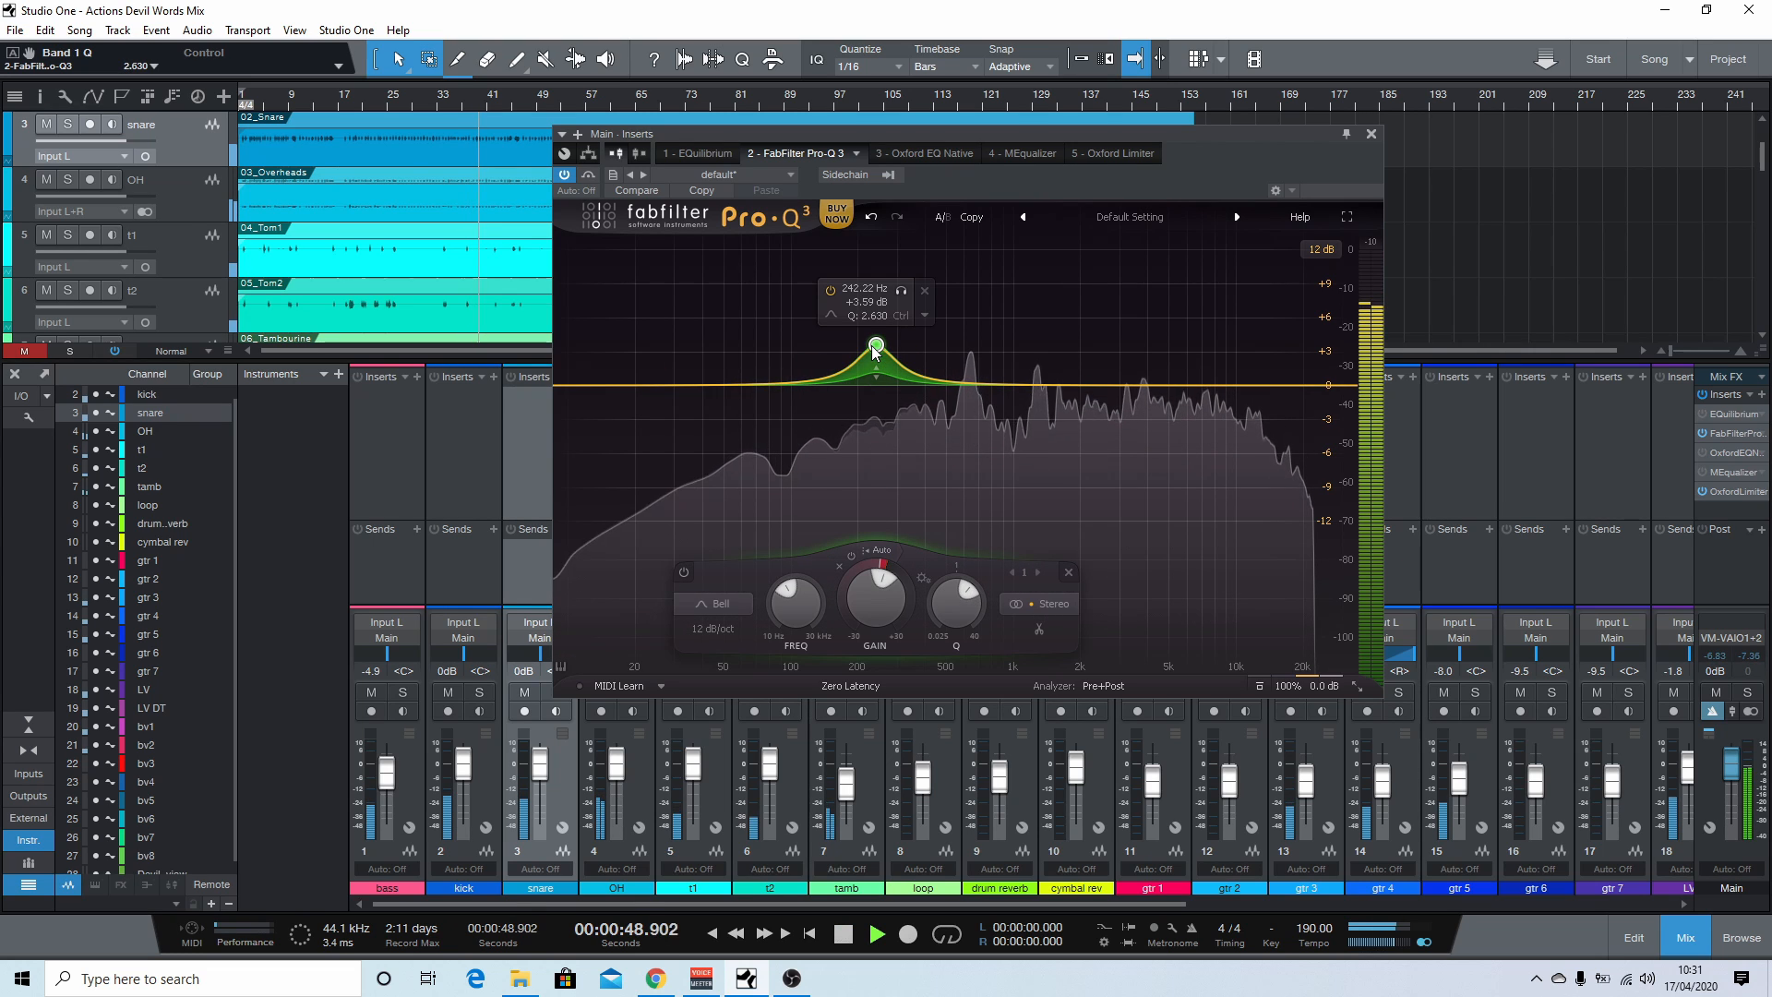
key("space")
Step: Move the dynamic bell to about 14 kHz with a Q of about 1.5 and lower its gain to about 3.9 dB during playback
left_click_drag(876, 349, 1260, 426)
scroll(1228, 343, "down", 2)
key("space")
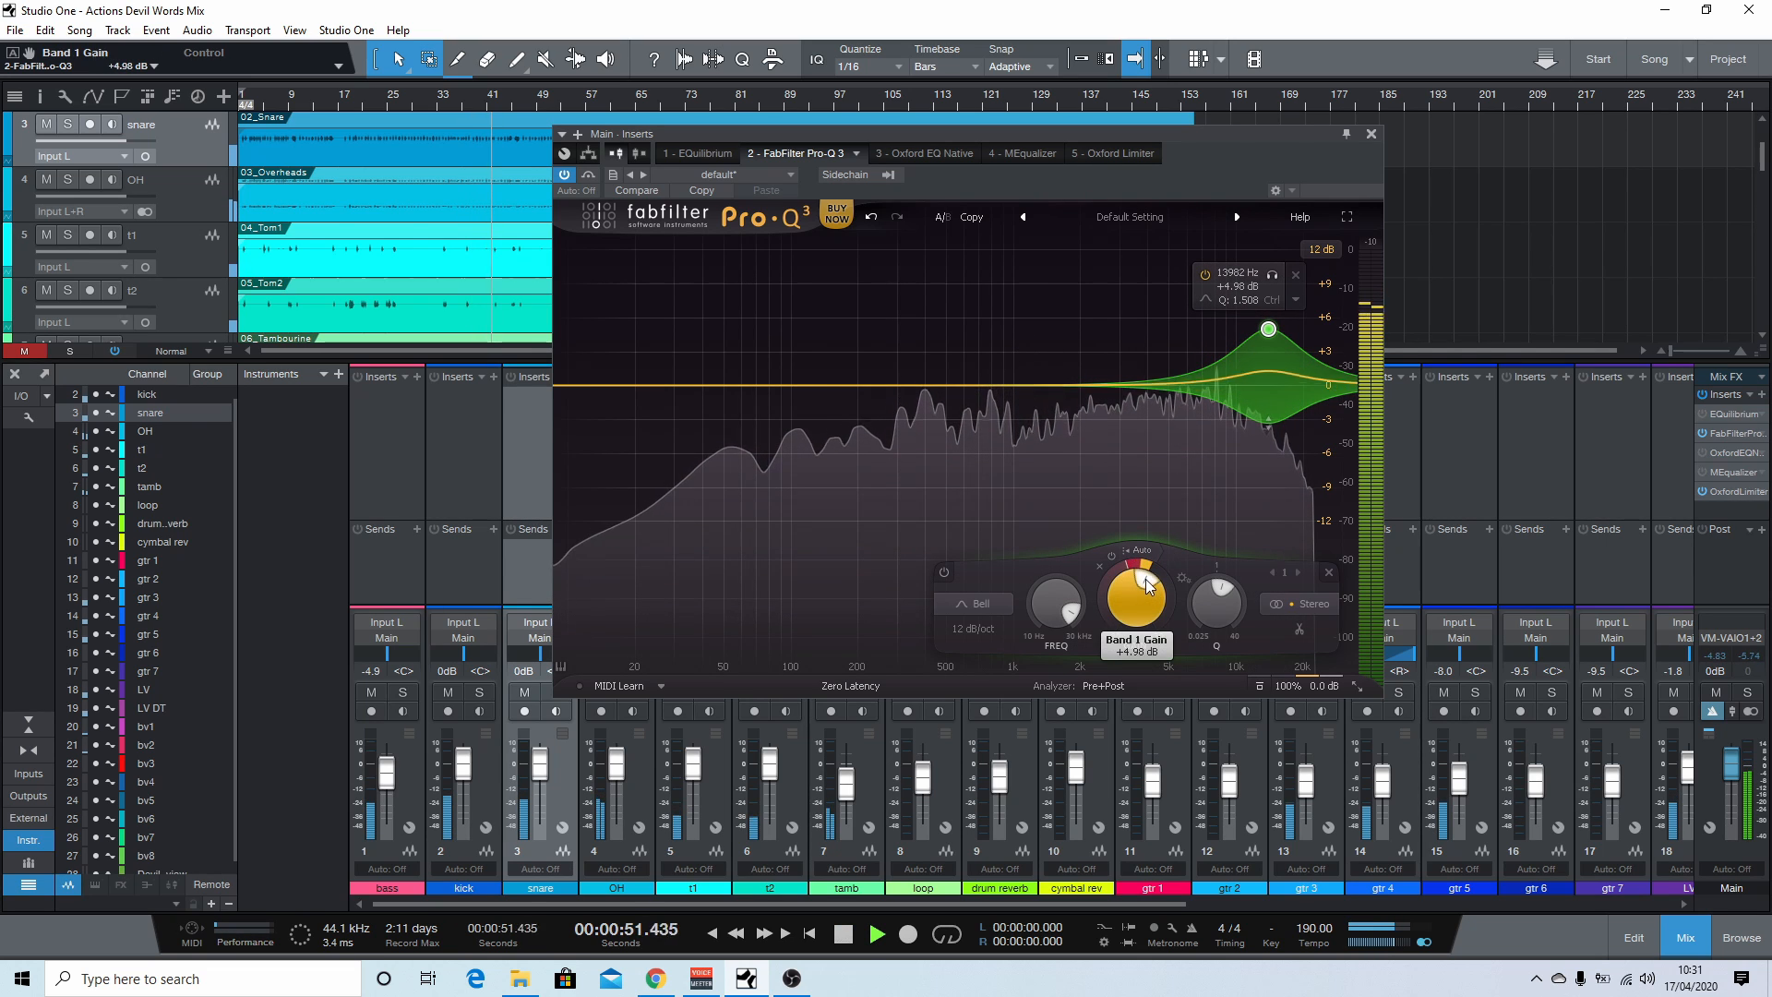
left_click_drag(1144, 575, 1142, 583)
key("space")
Step: Delete the dynamic bell, and briefly add and remove a high cut at about 24.6 kHz
mouse_move(1269, 343)
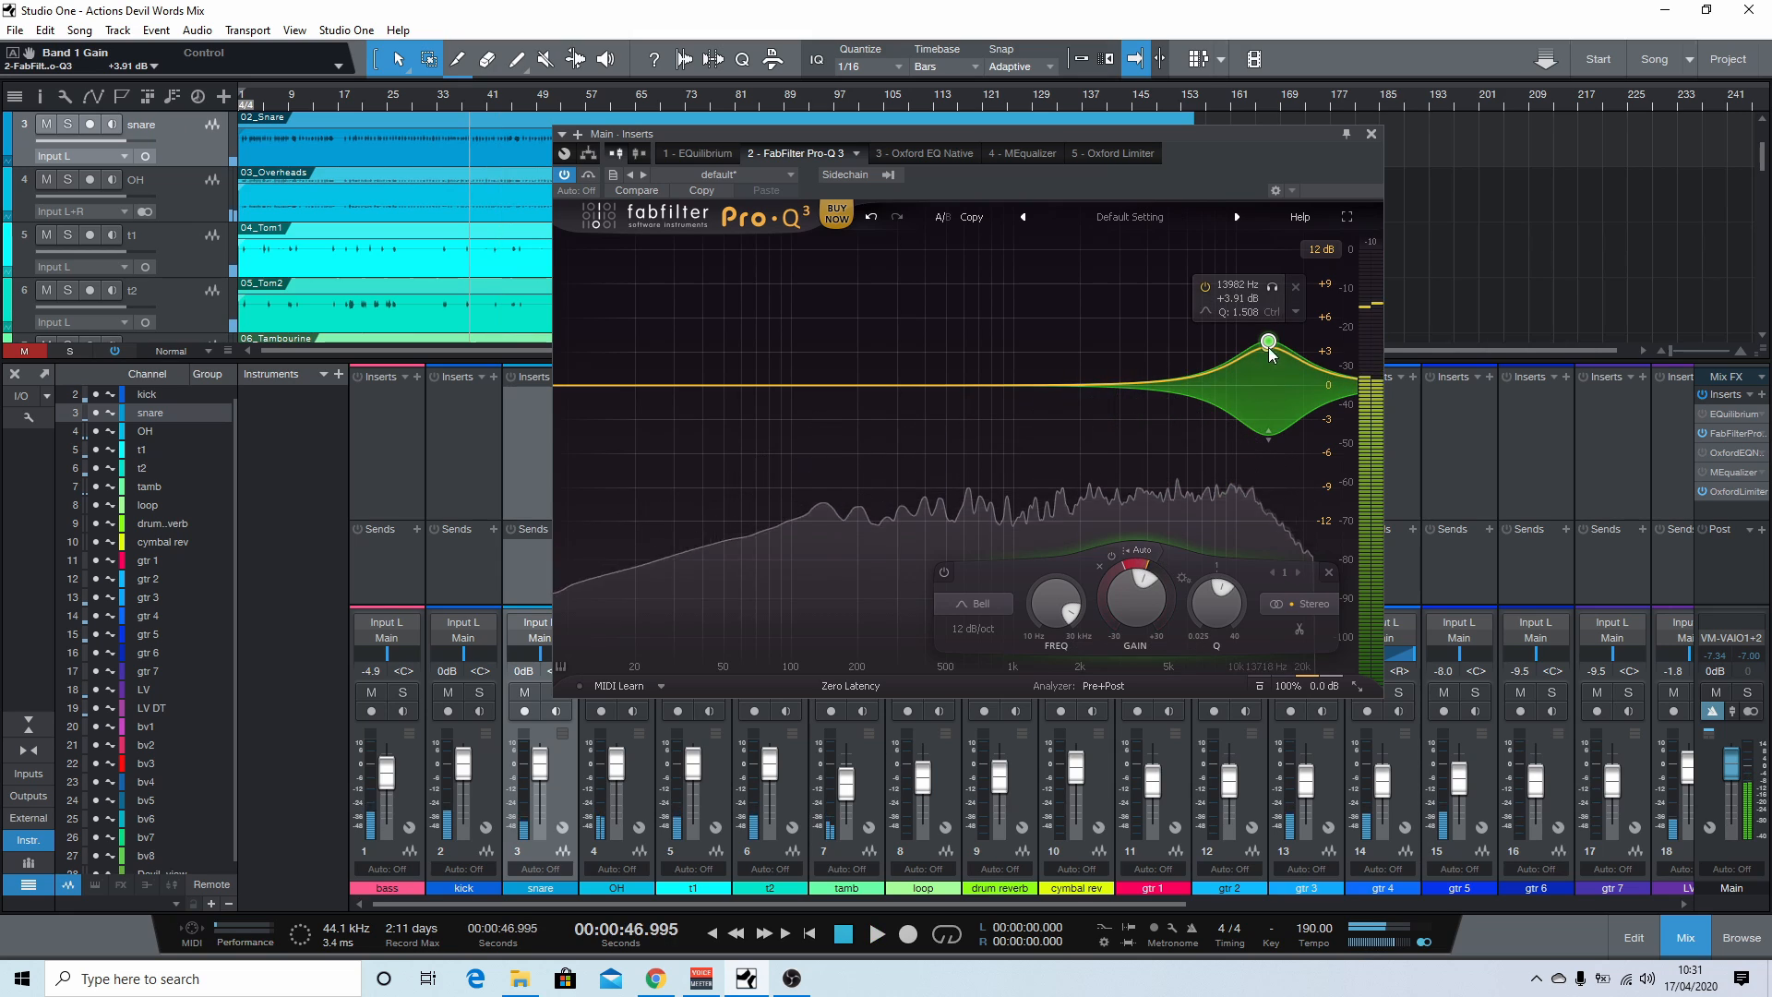
left_click(1289, 292)
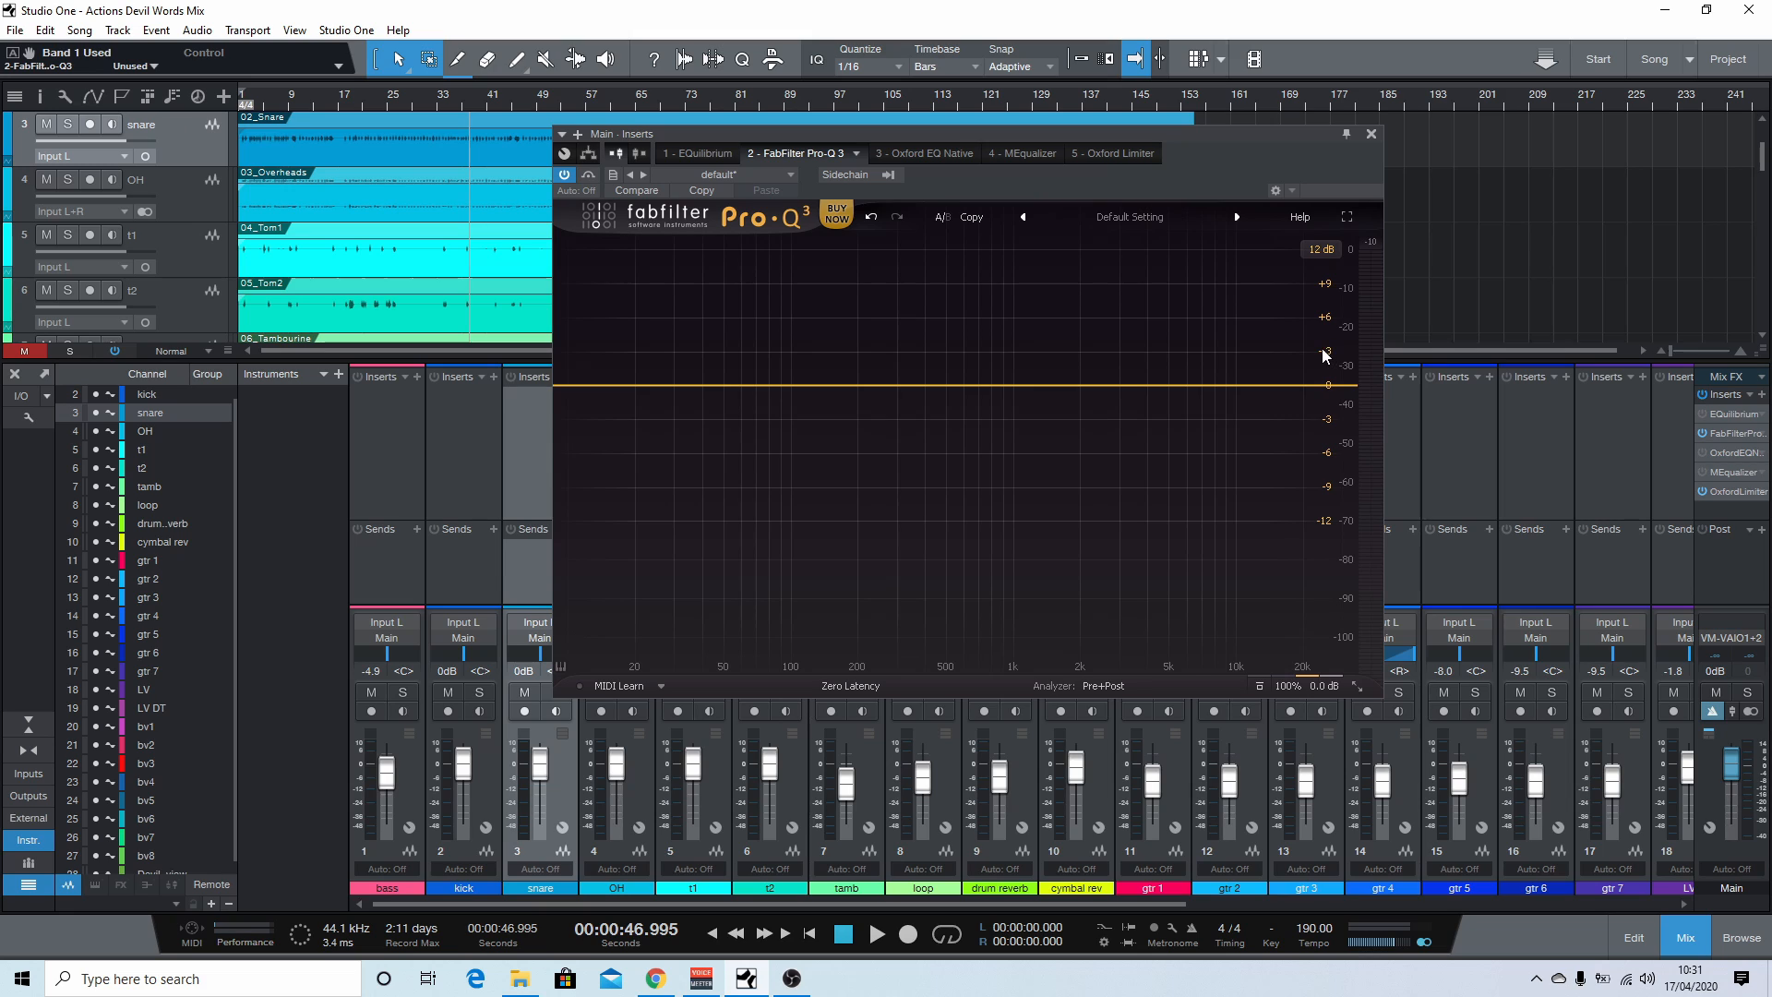
left_click(1323, 385)
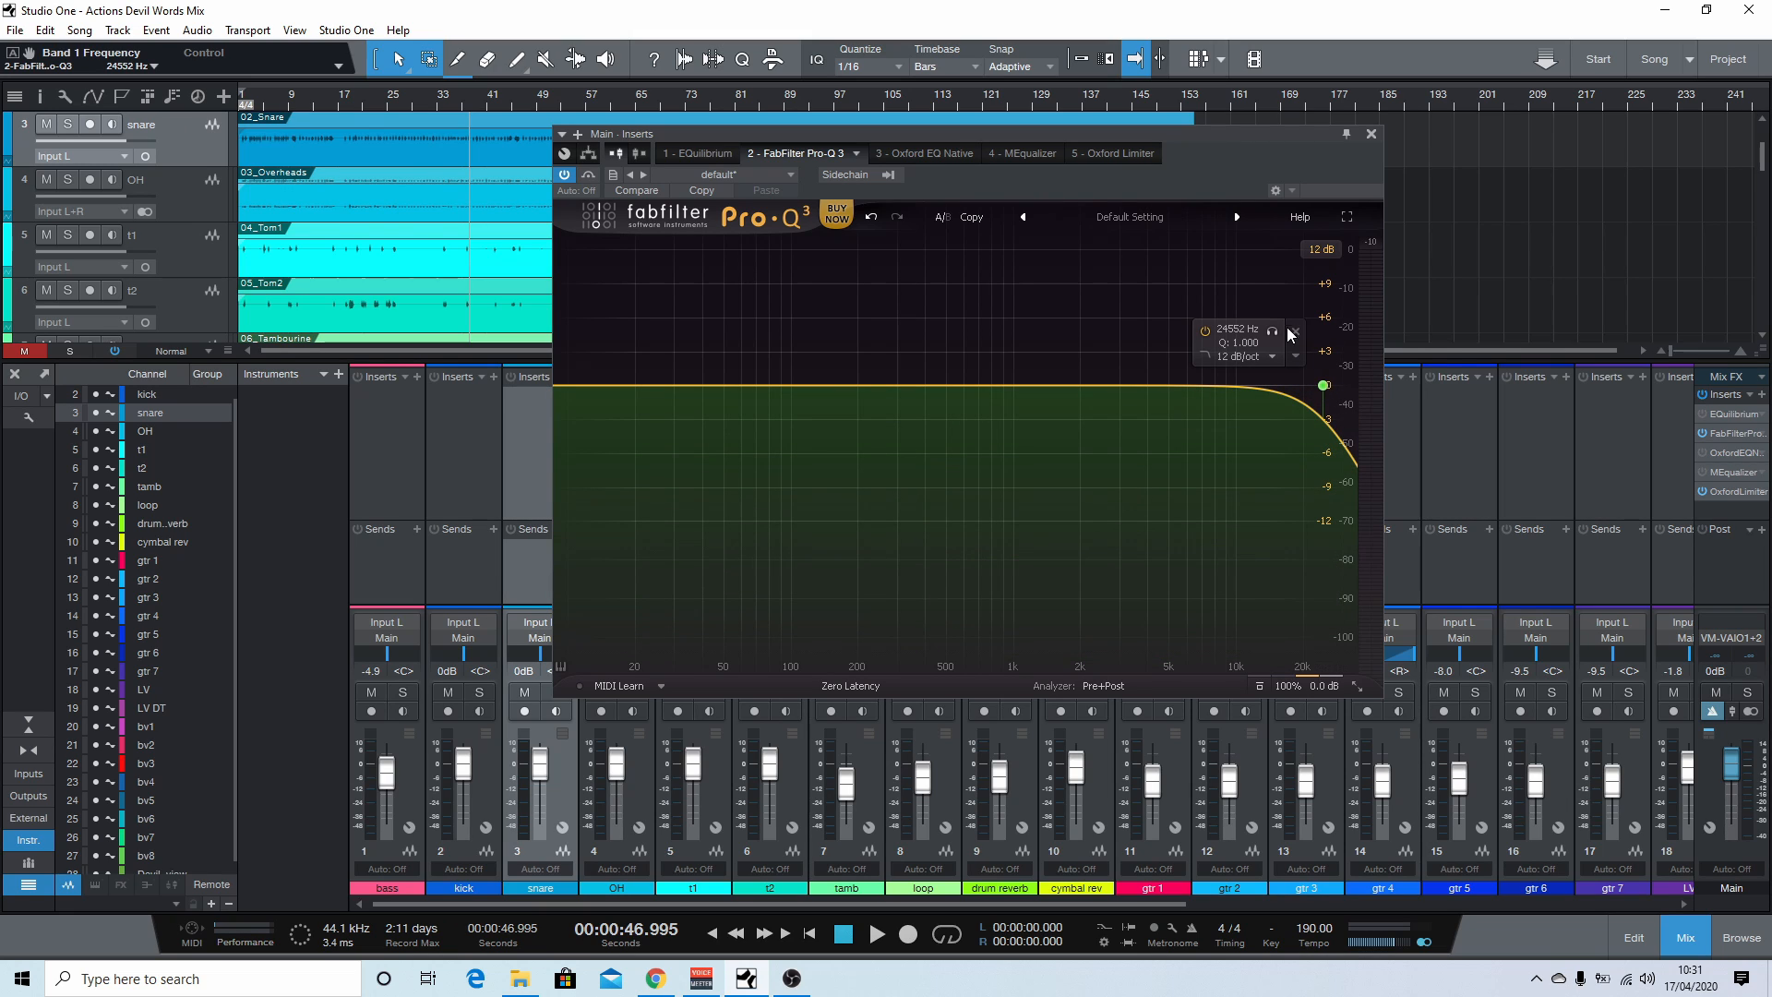
left_click(1296, 334)
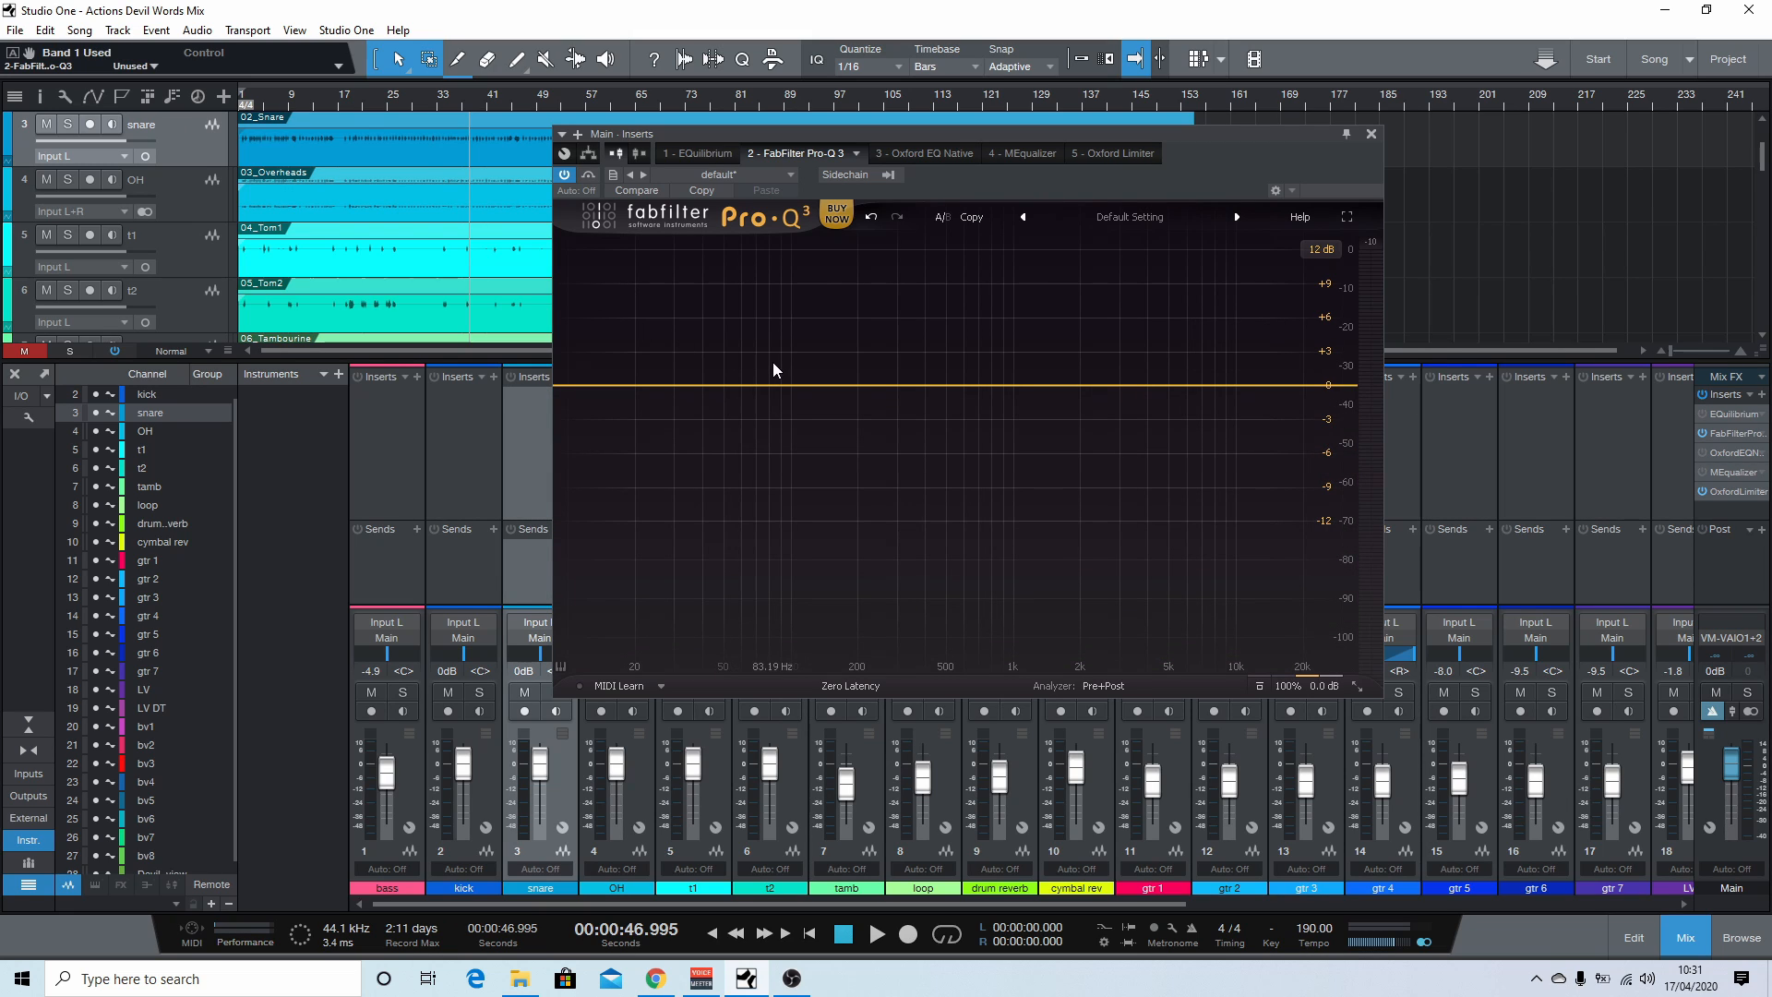
Step: Show Pro-Q 3's piano display, add a bell and move it by key to about 174.6 Hz, and delete the bell after hiding the display
left_click(561, 666)
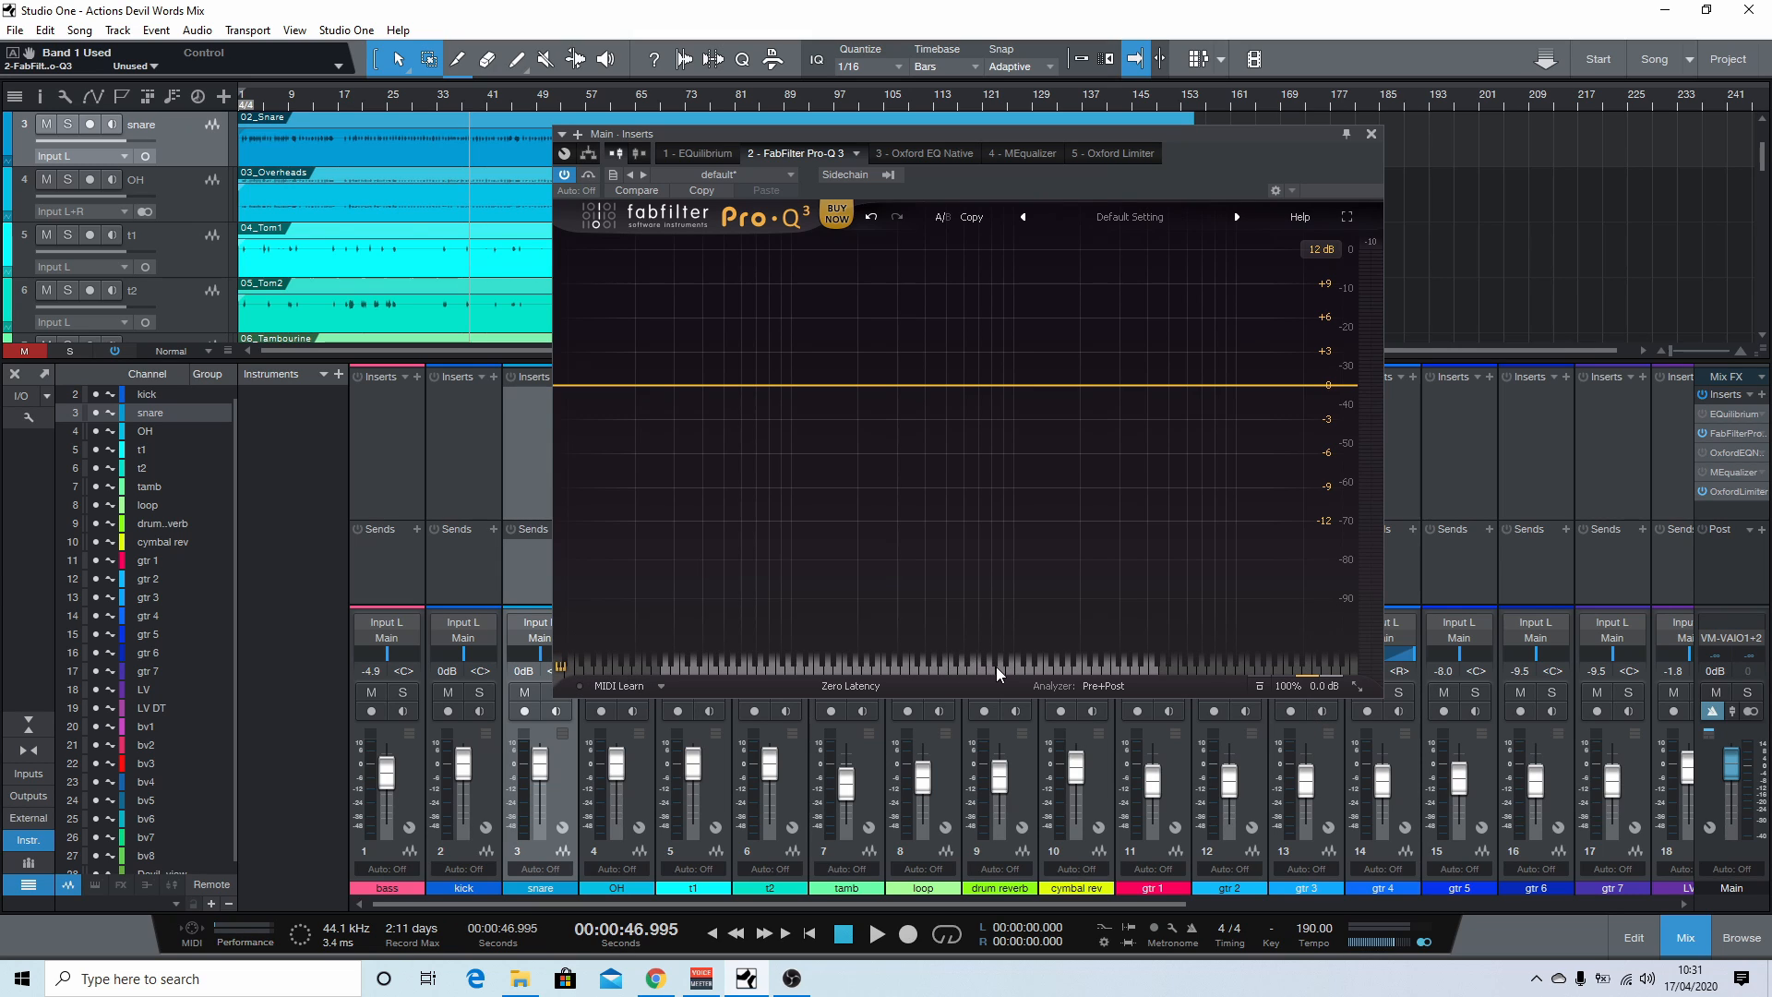
double_click(900, 386)
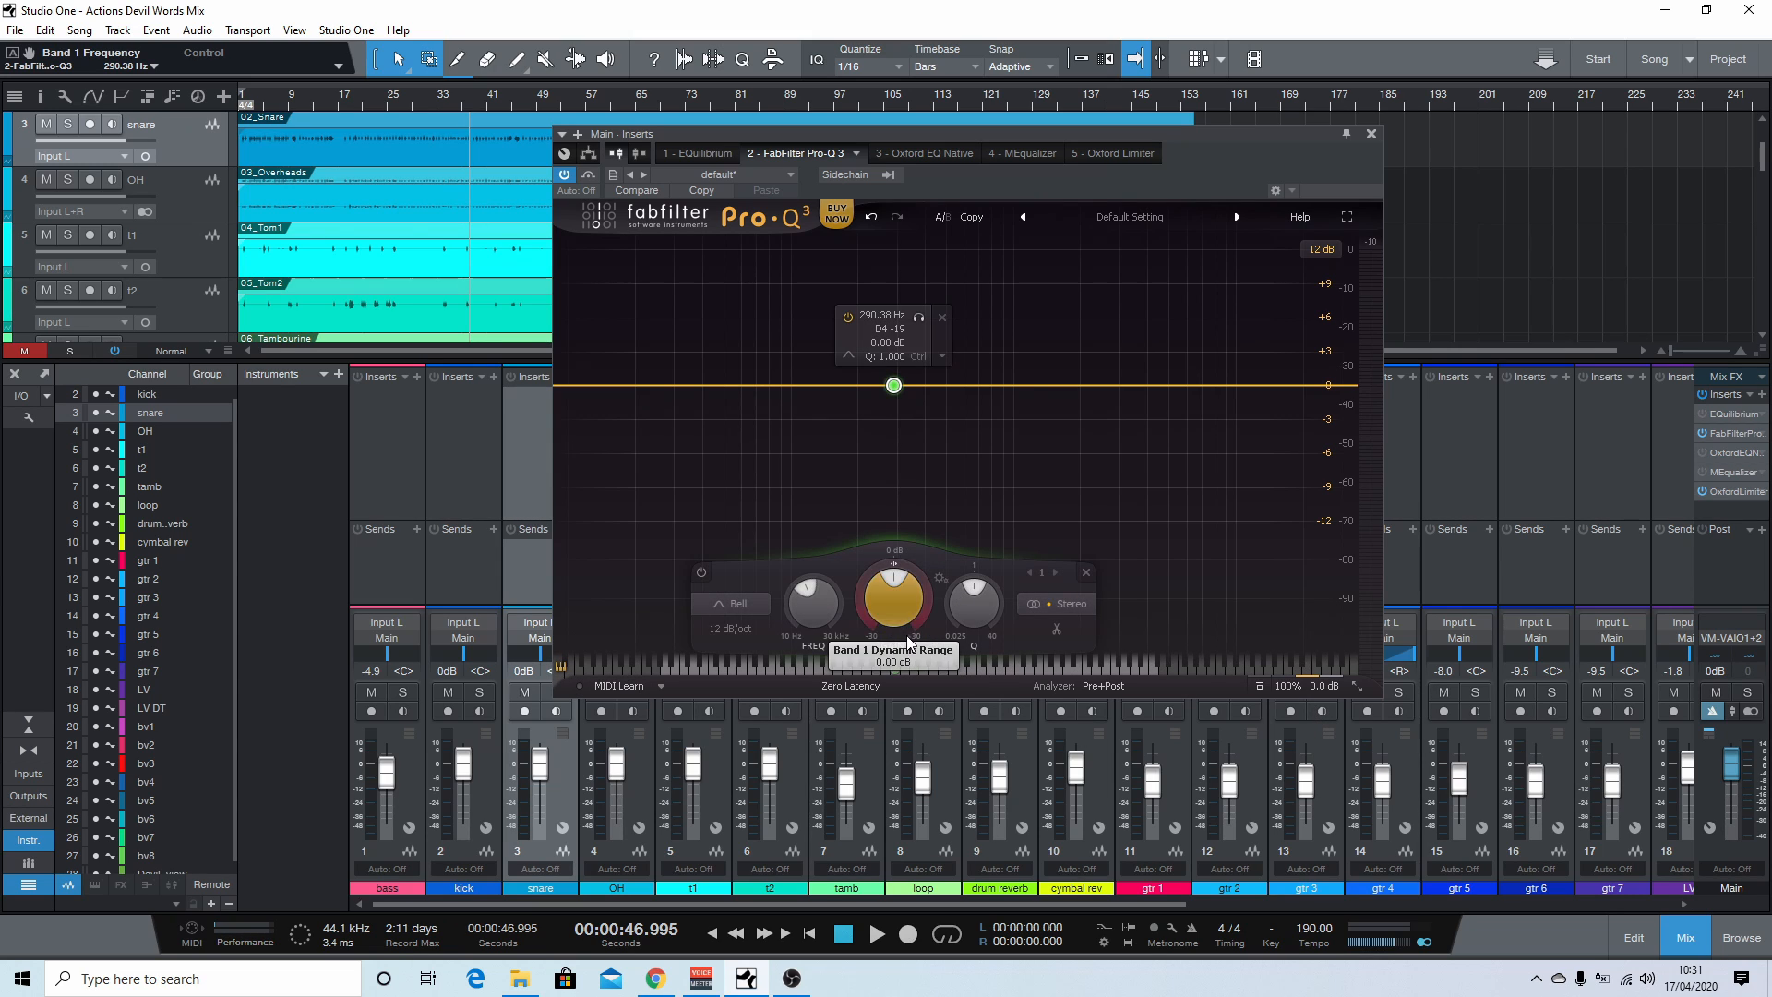
left_click_drag(912, 669, 842, 670)
left_click(561, 666)
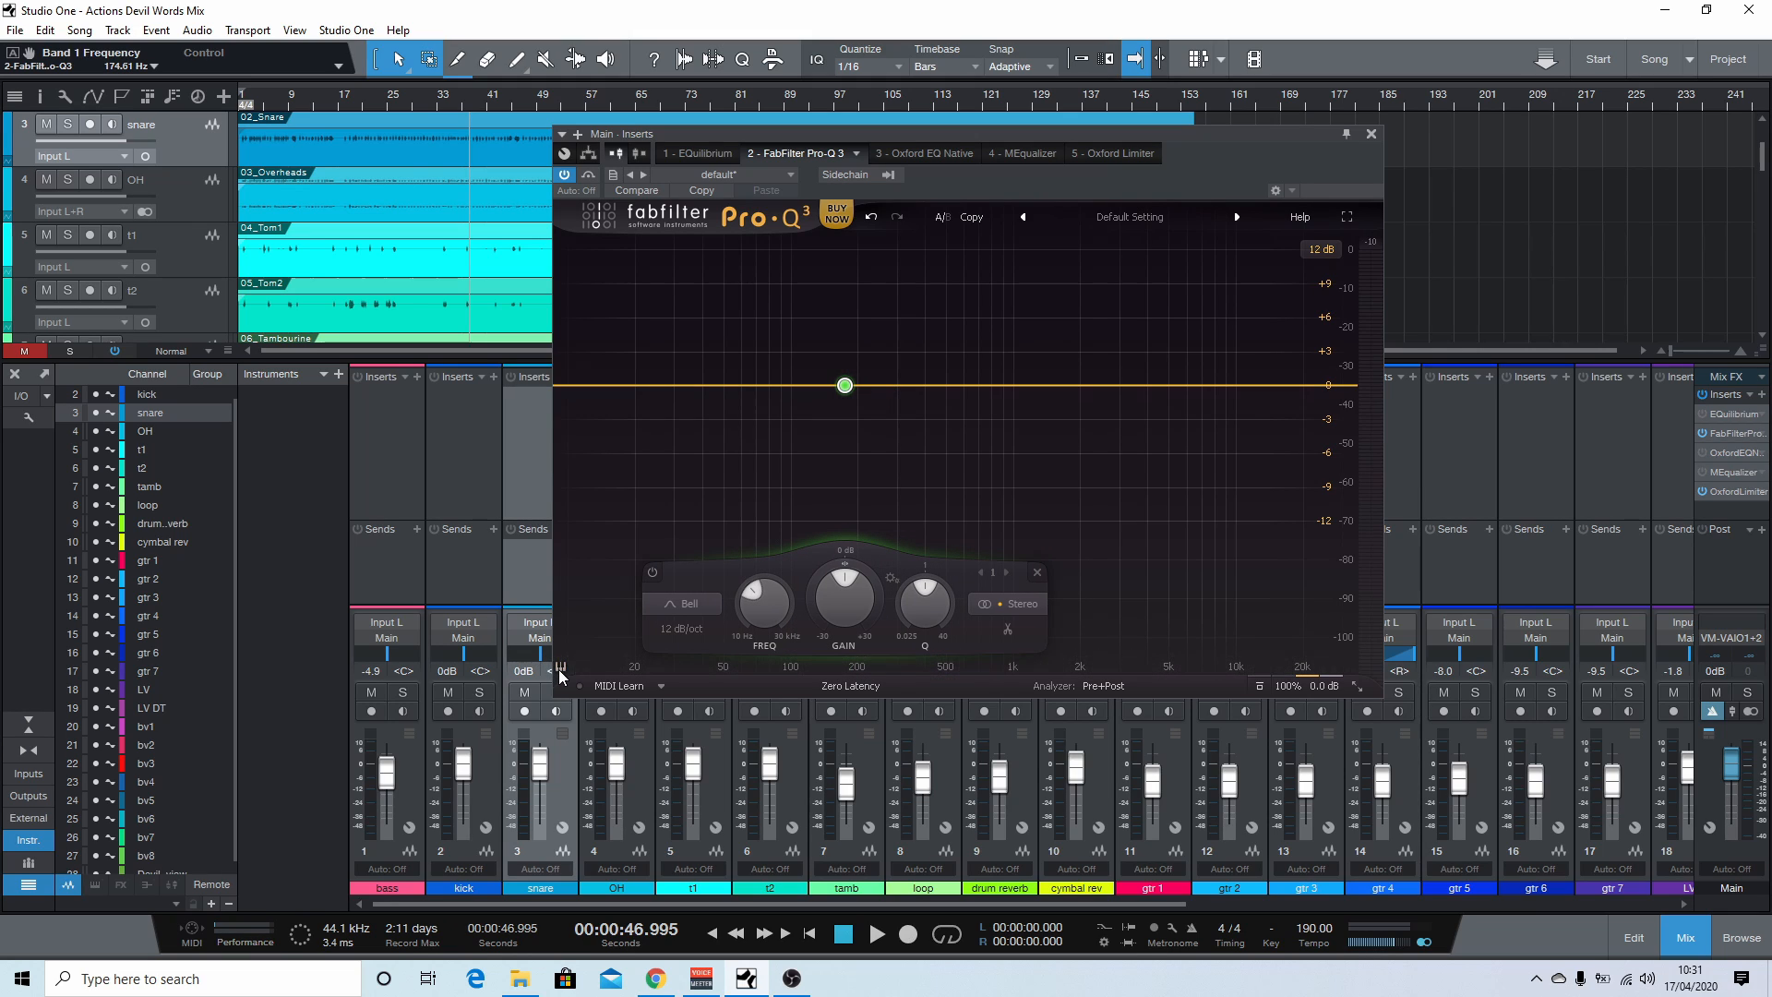
left_click(1037, 572)
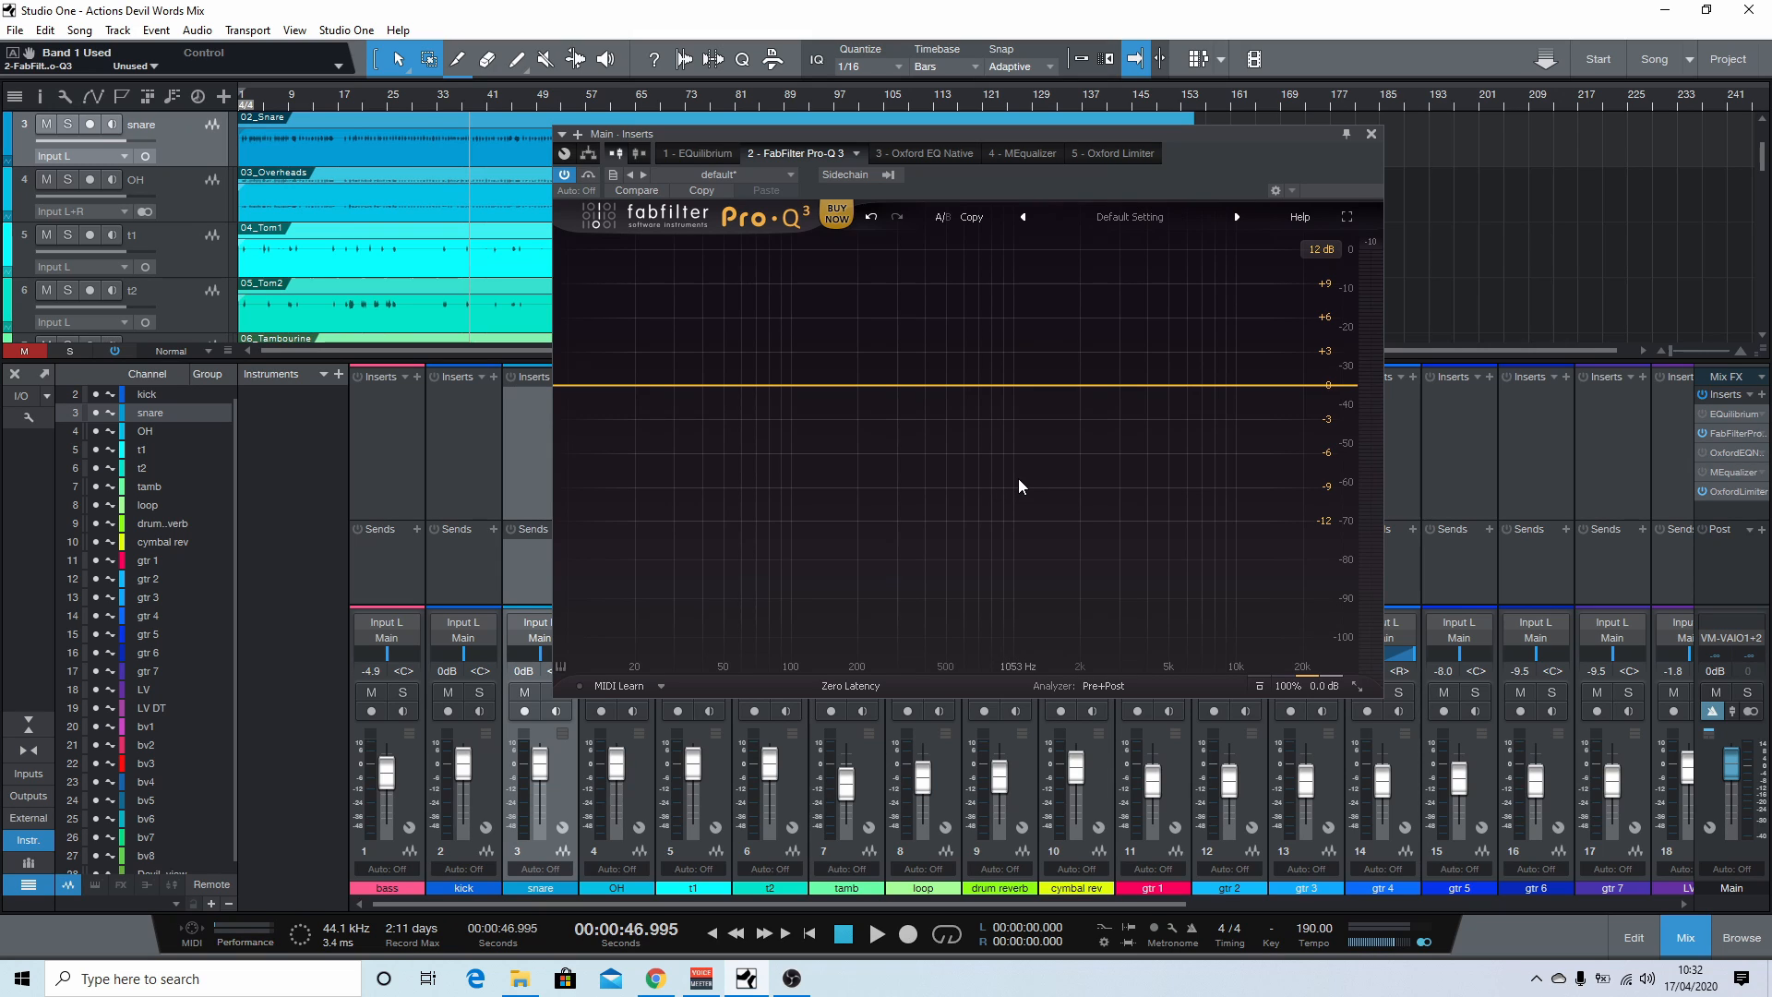
Step: Bypass FabFilter Pro-Q 3 on the Main channel and bring up an active Oxford EQ Native in its place
left_click(1371, 134)
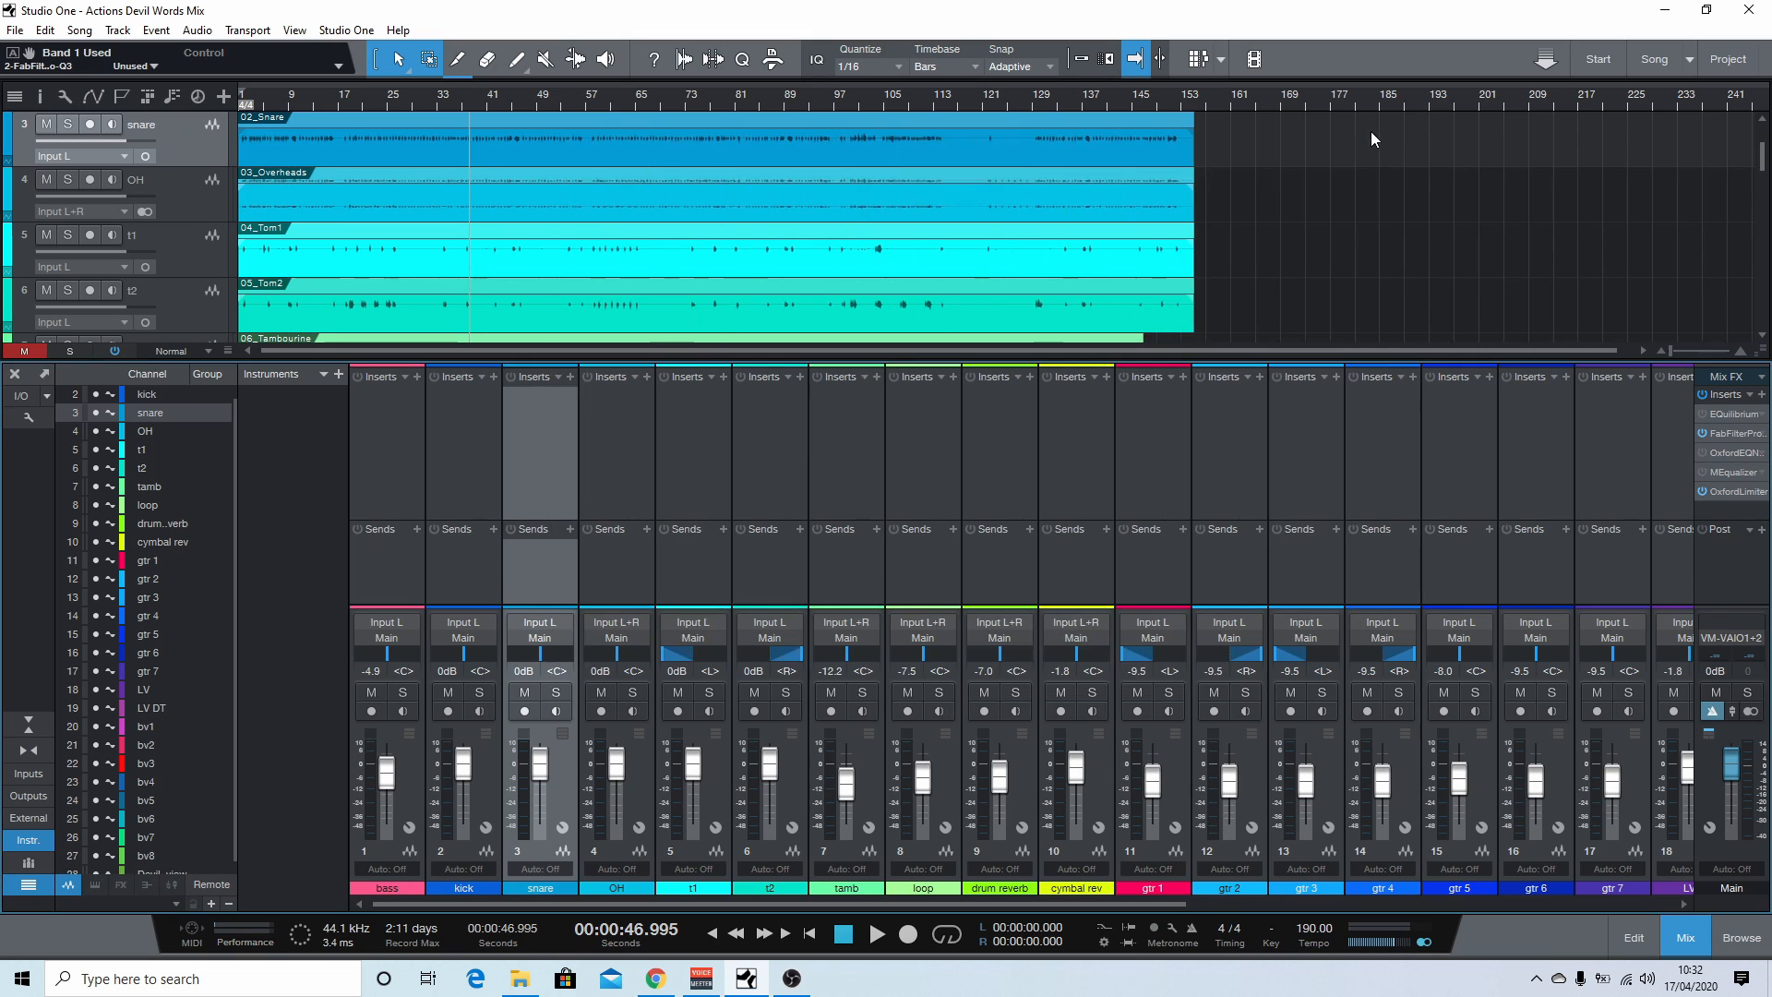
left_click(1702, 433)
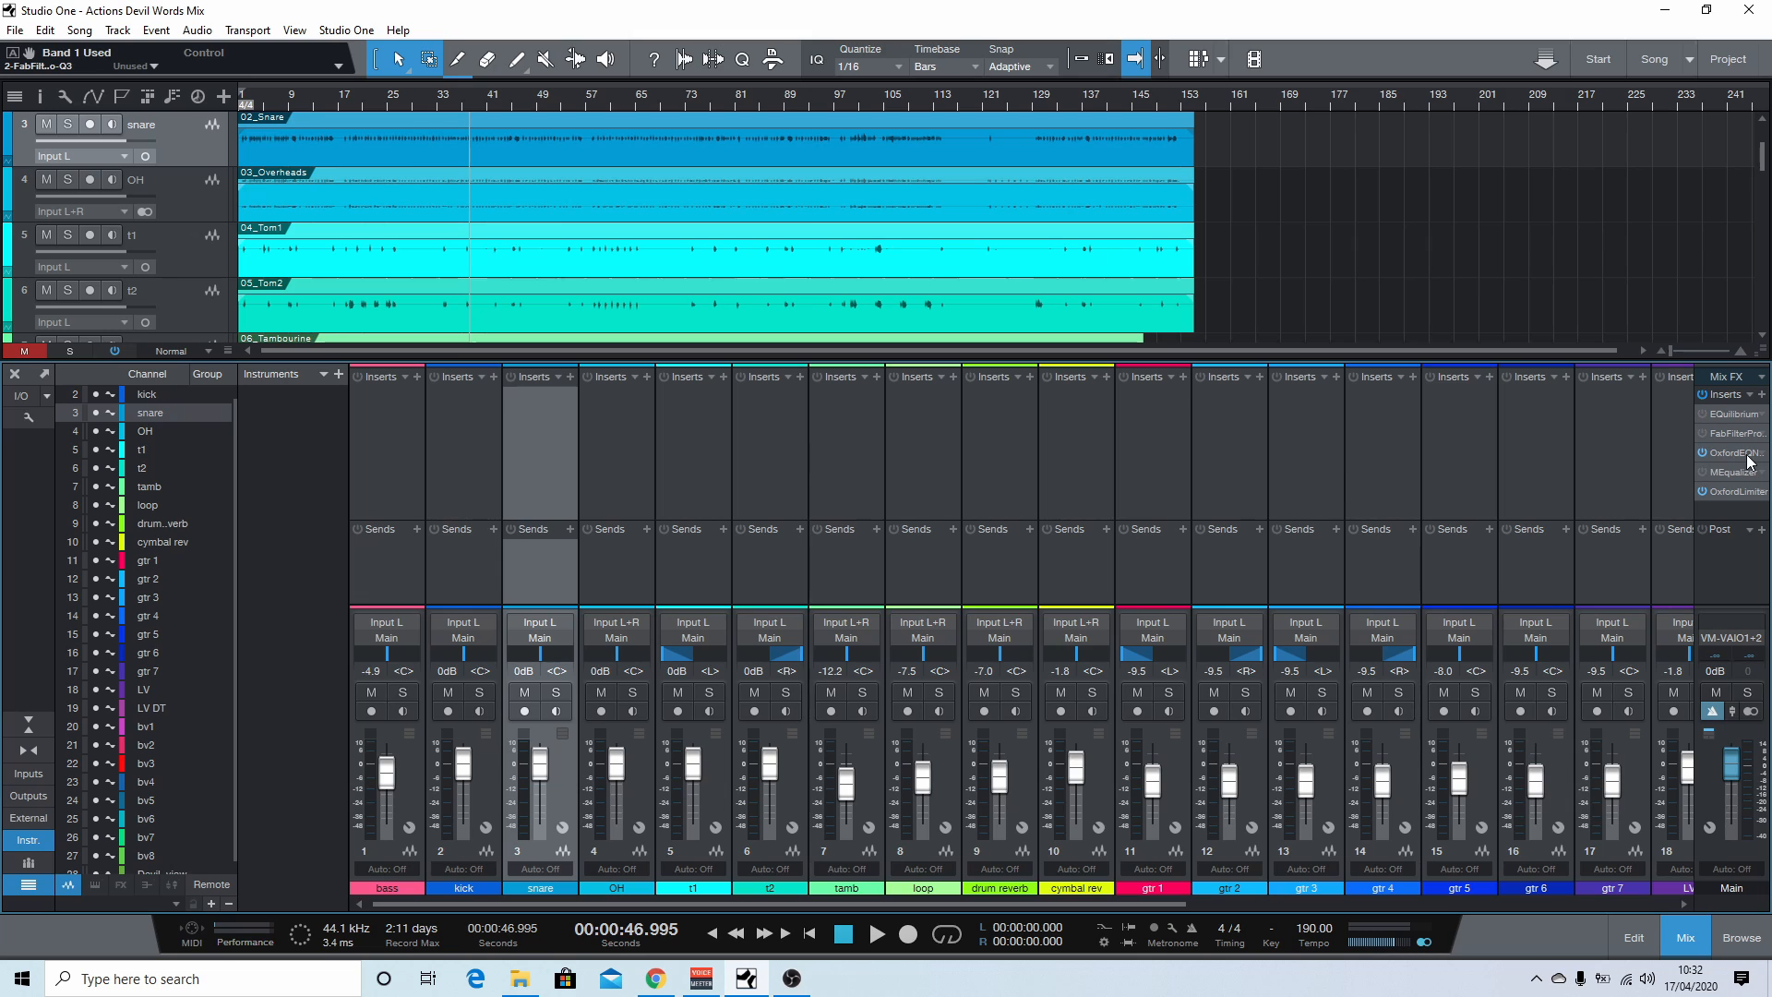
left_click(1747, 454)
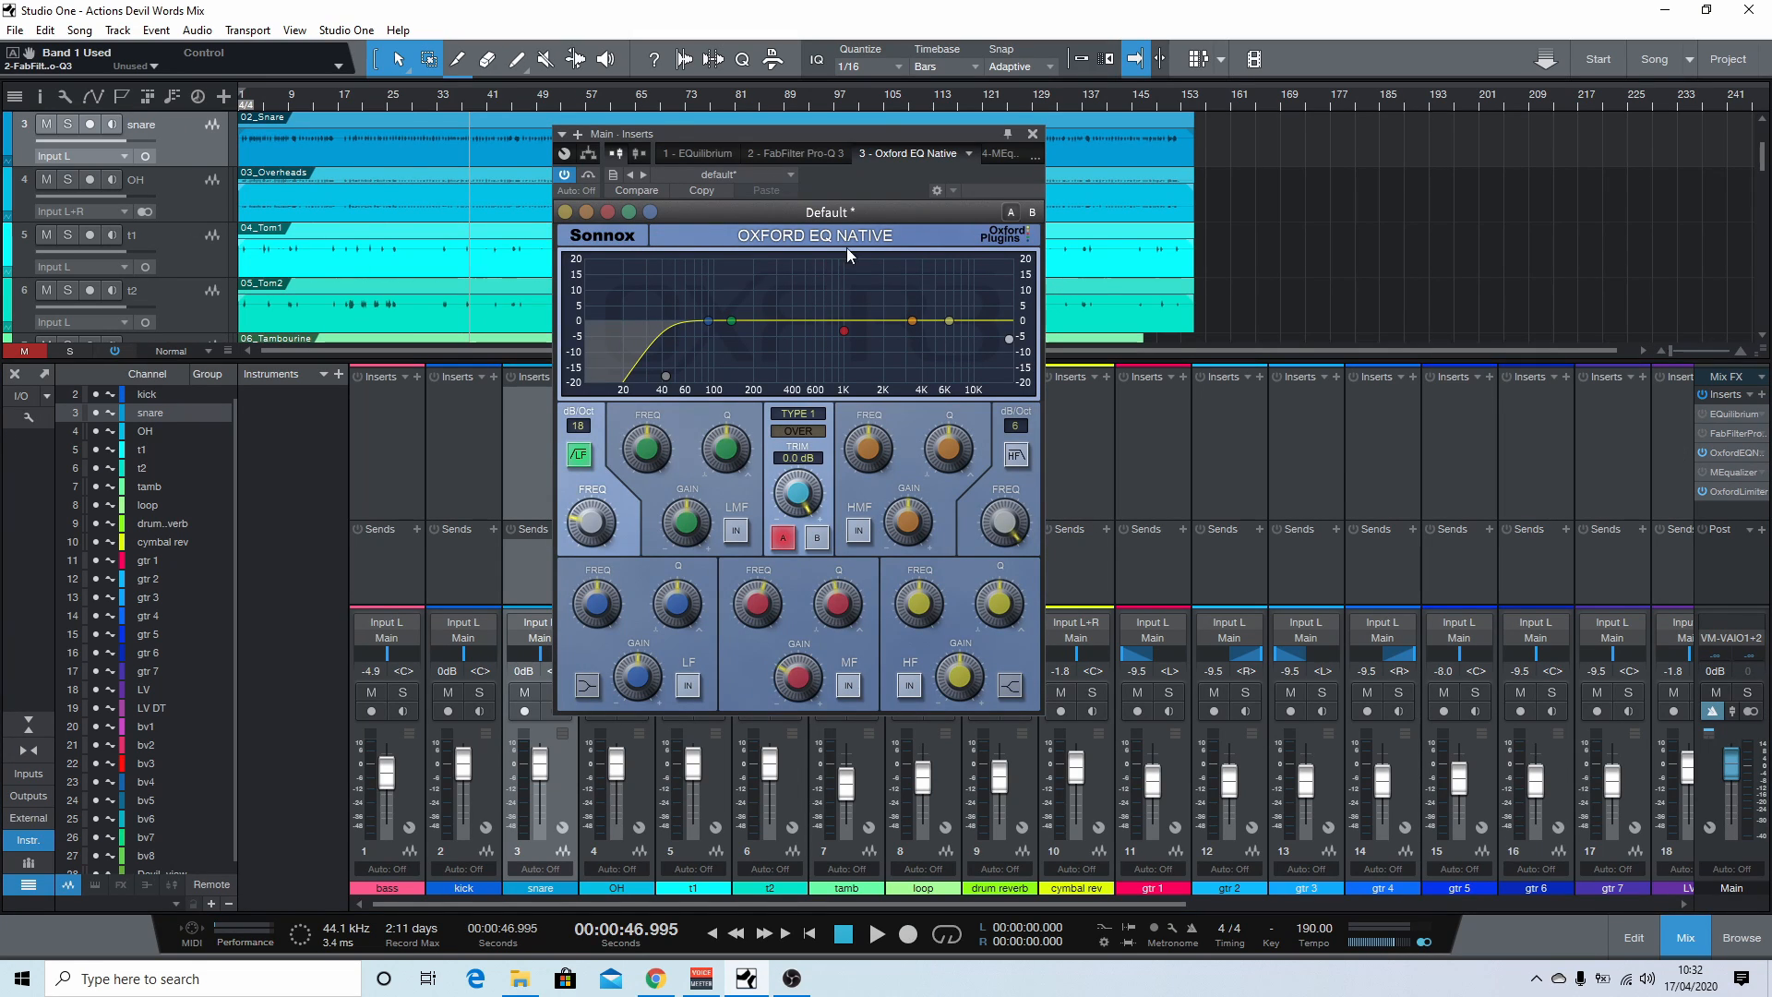
Step: Switch off the low filter in Oxford EQ Native and play a short stretch of the mix
double_click(664, 377)
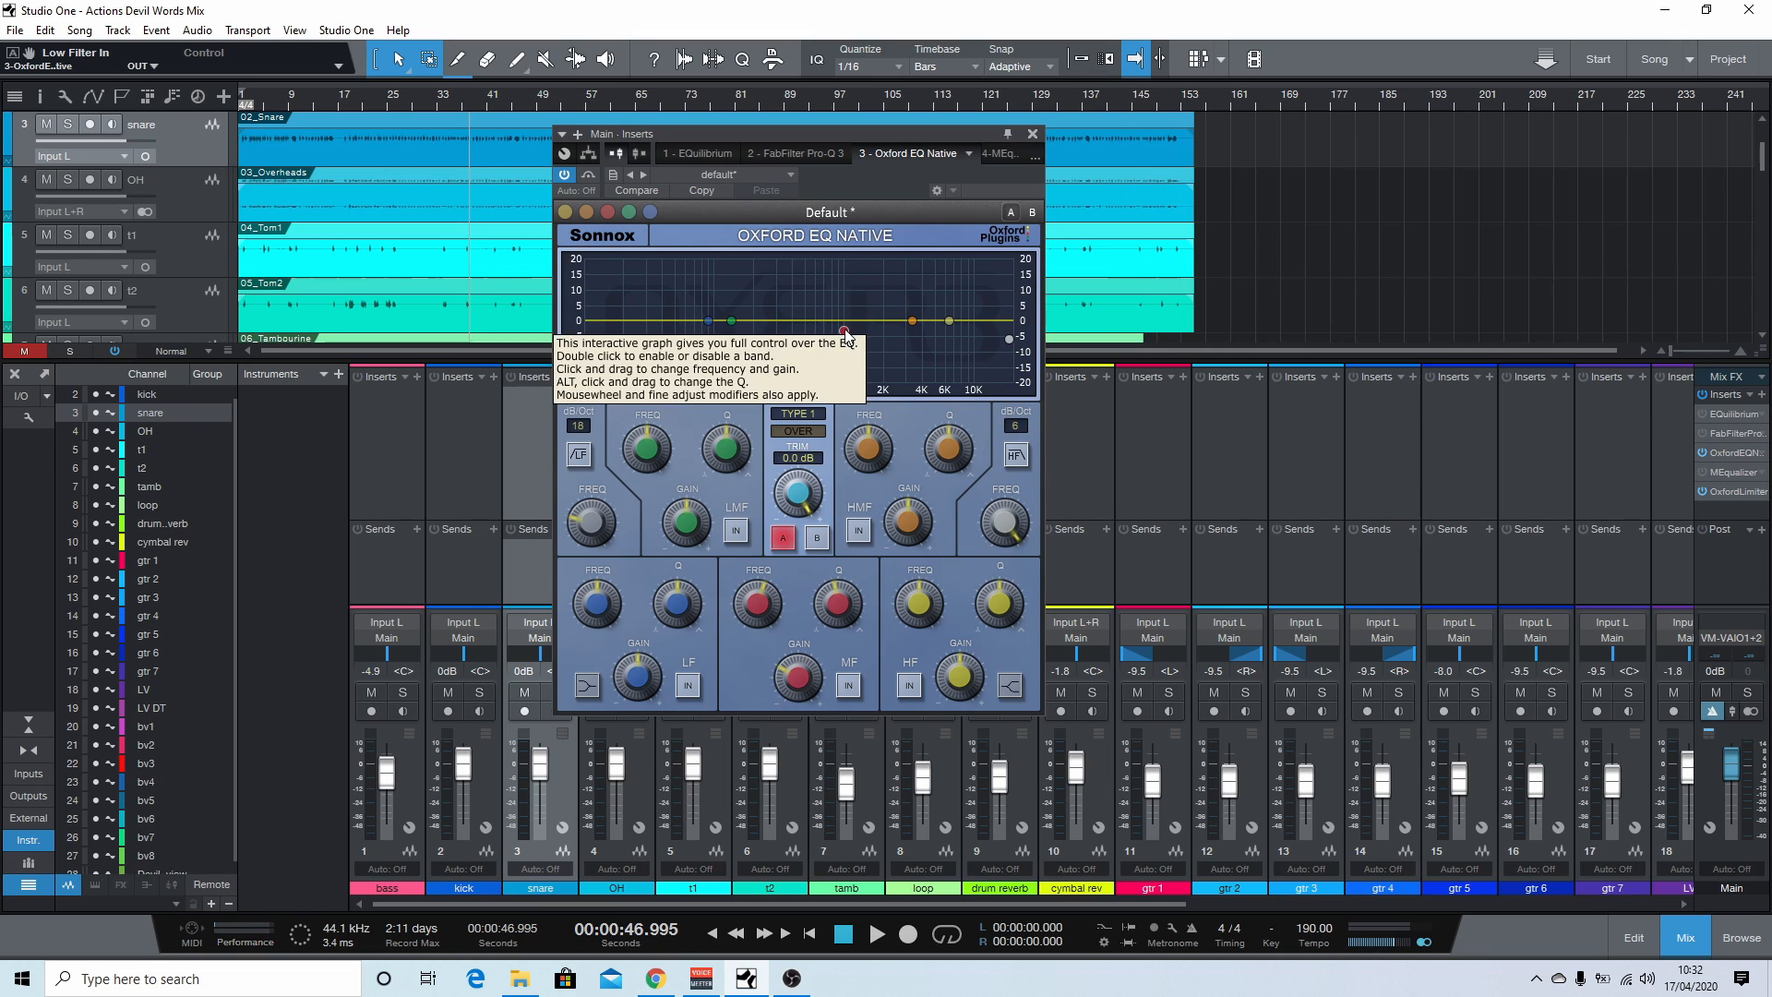
left_click_drag(853, 136, 878, 146)
key("space")
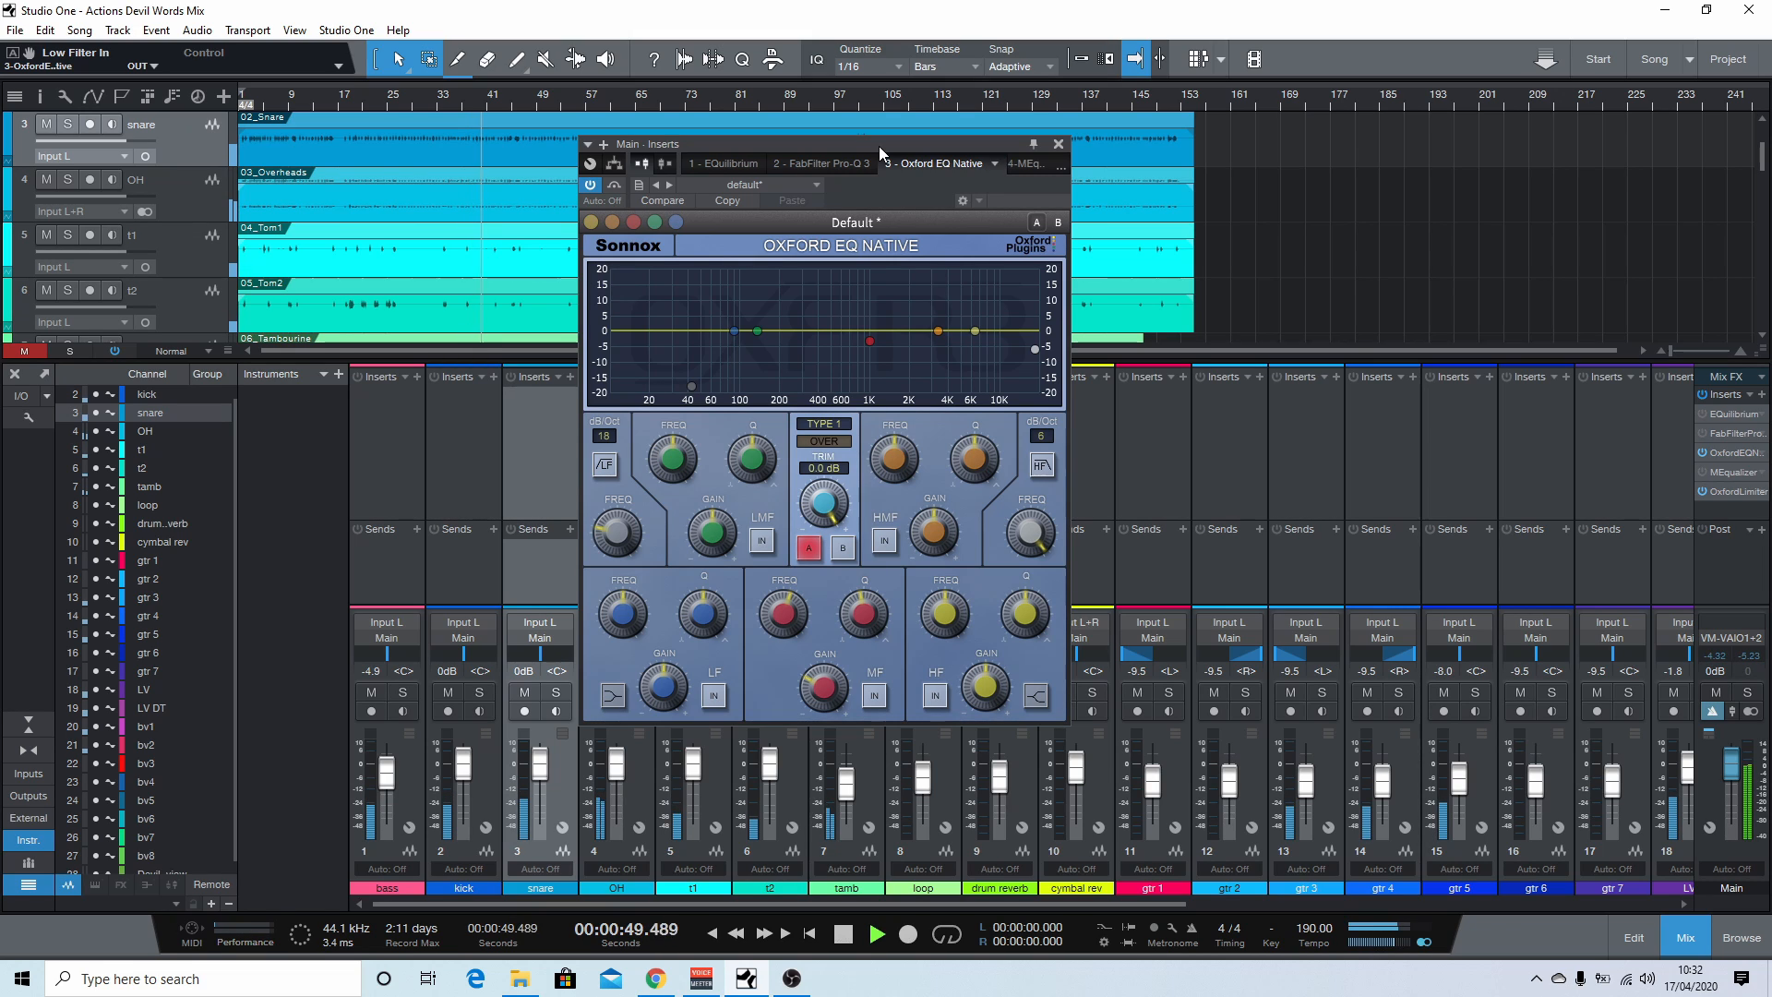
key("space")
Step: Set the EQ to TYPE 2 and boost the MF band by about 1.79 dB at about 800 Hz with a Q of 0.50
left_click(829, 424)
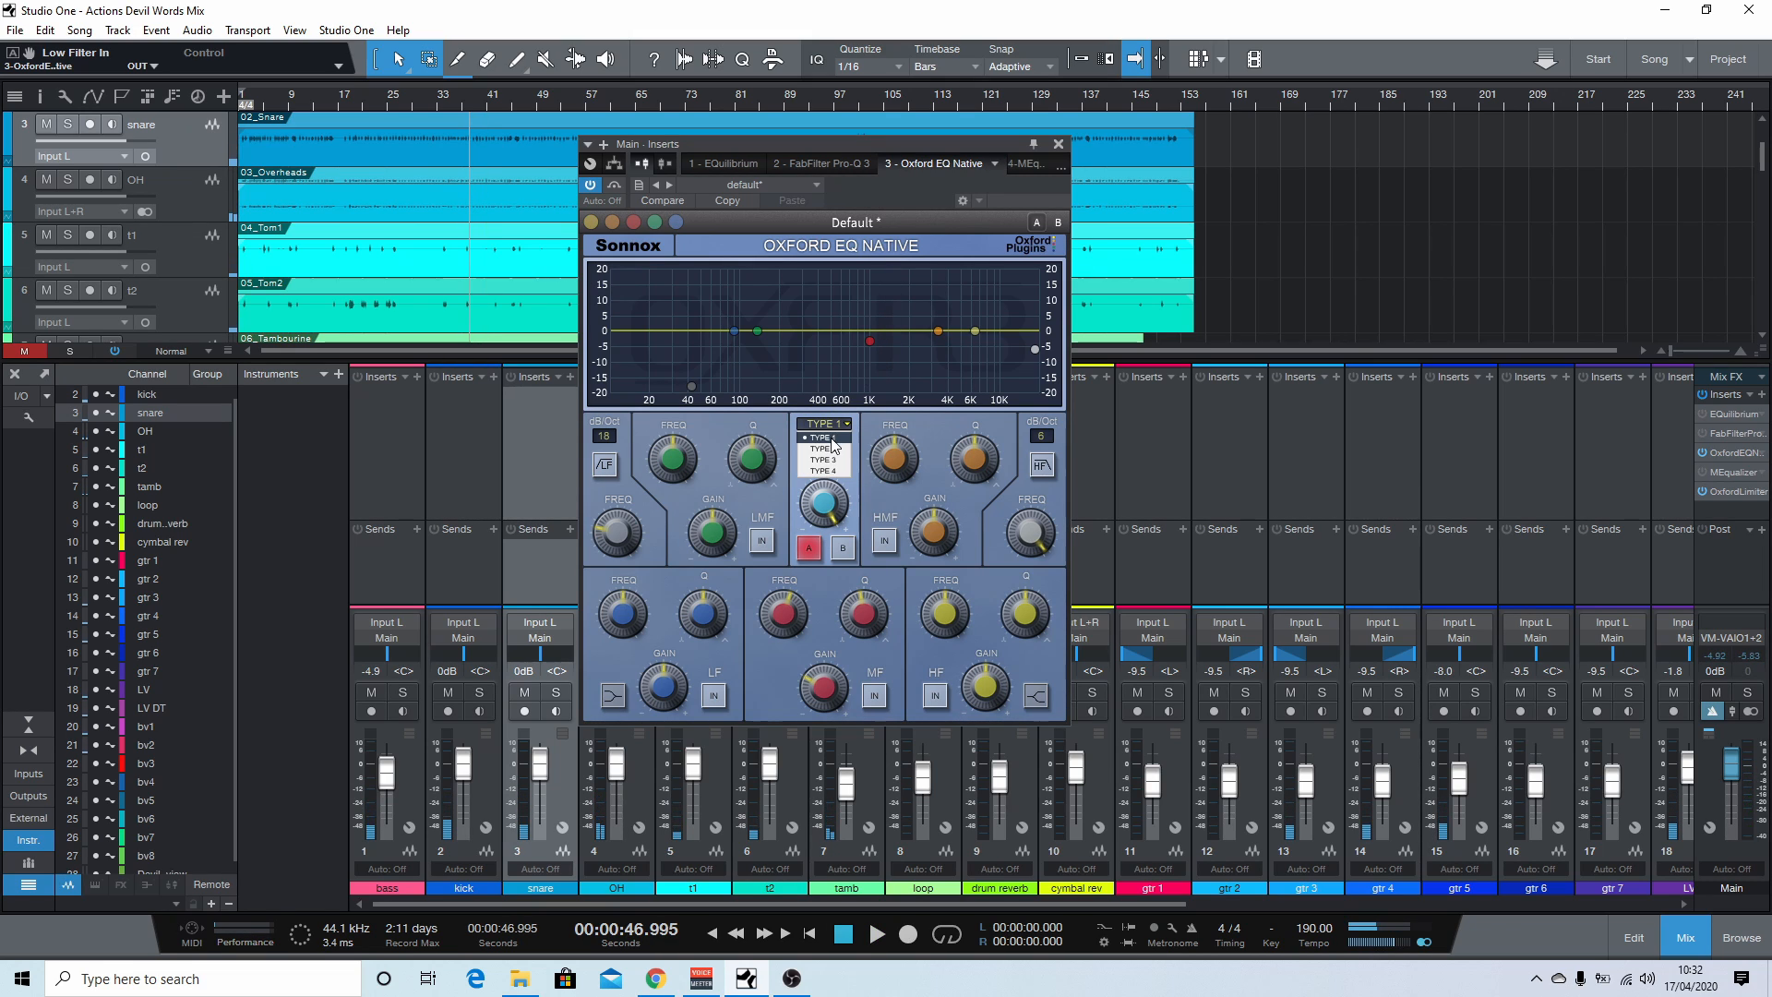
left_click(823, 448)
mouse_move(870, 341)
left_mouse_down()
mouse_move(866, 305)
mouse_move(858, 325)
left_mouse_up()
scroll(866, 305, "down", 5)
Step: Try TYPE 3 and TYPE 4 on the MF boost, readjusting the band to a Q of about 2.52
left_click(836, 430)
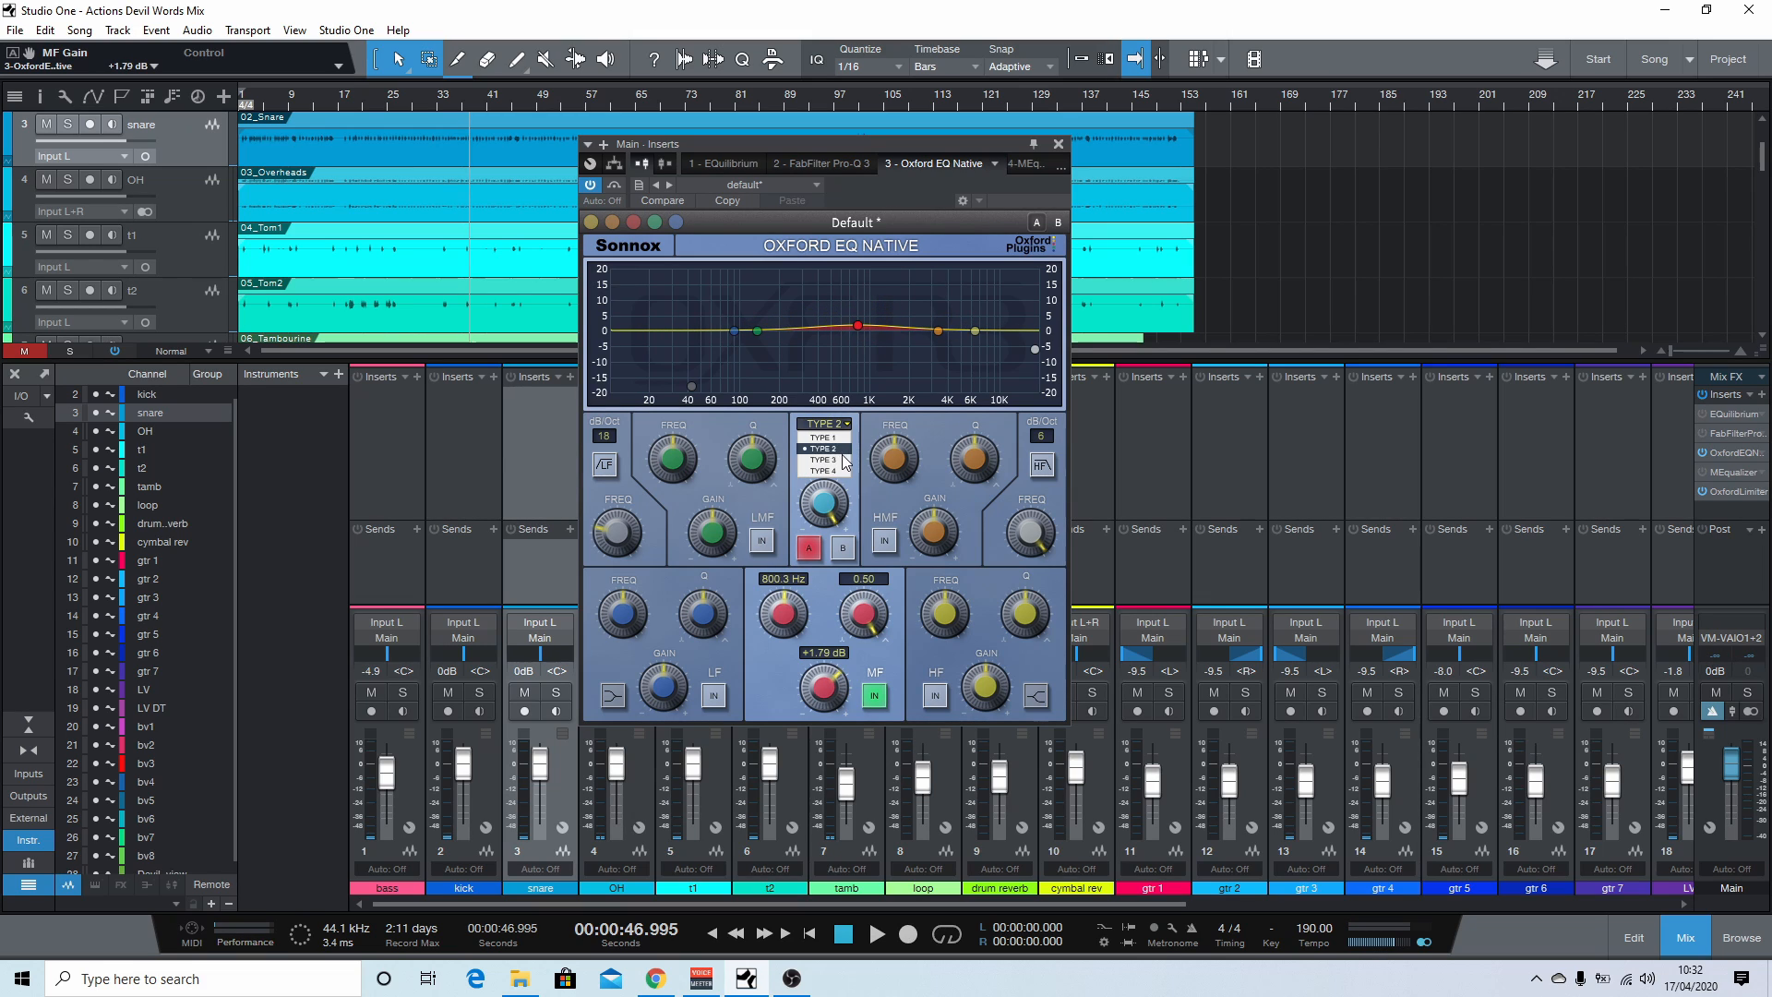
left_click(838, 463)
left_click(834, 425)
left_click(837, 473)
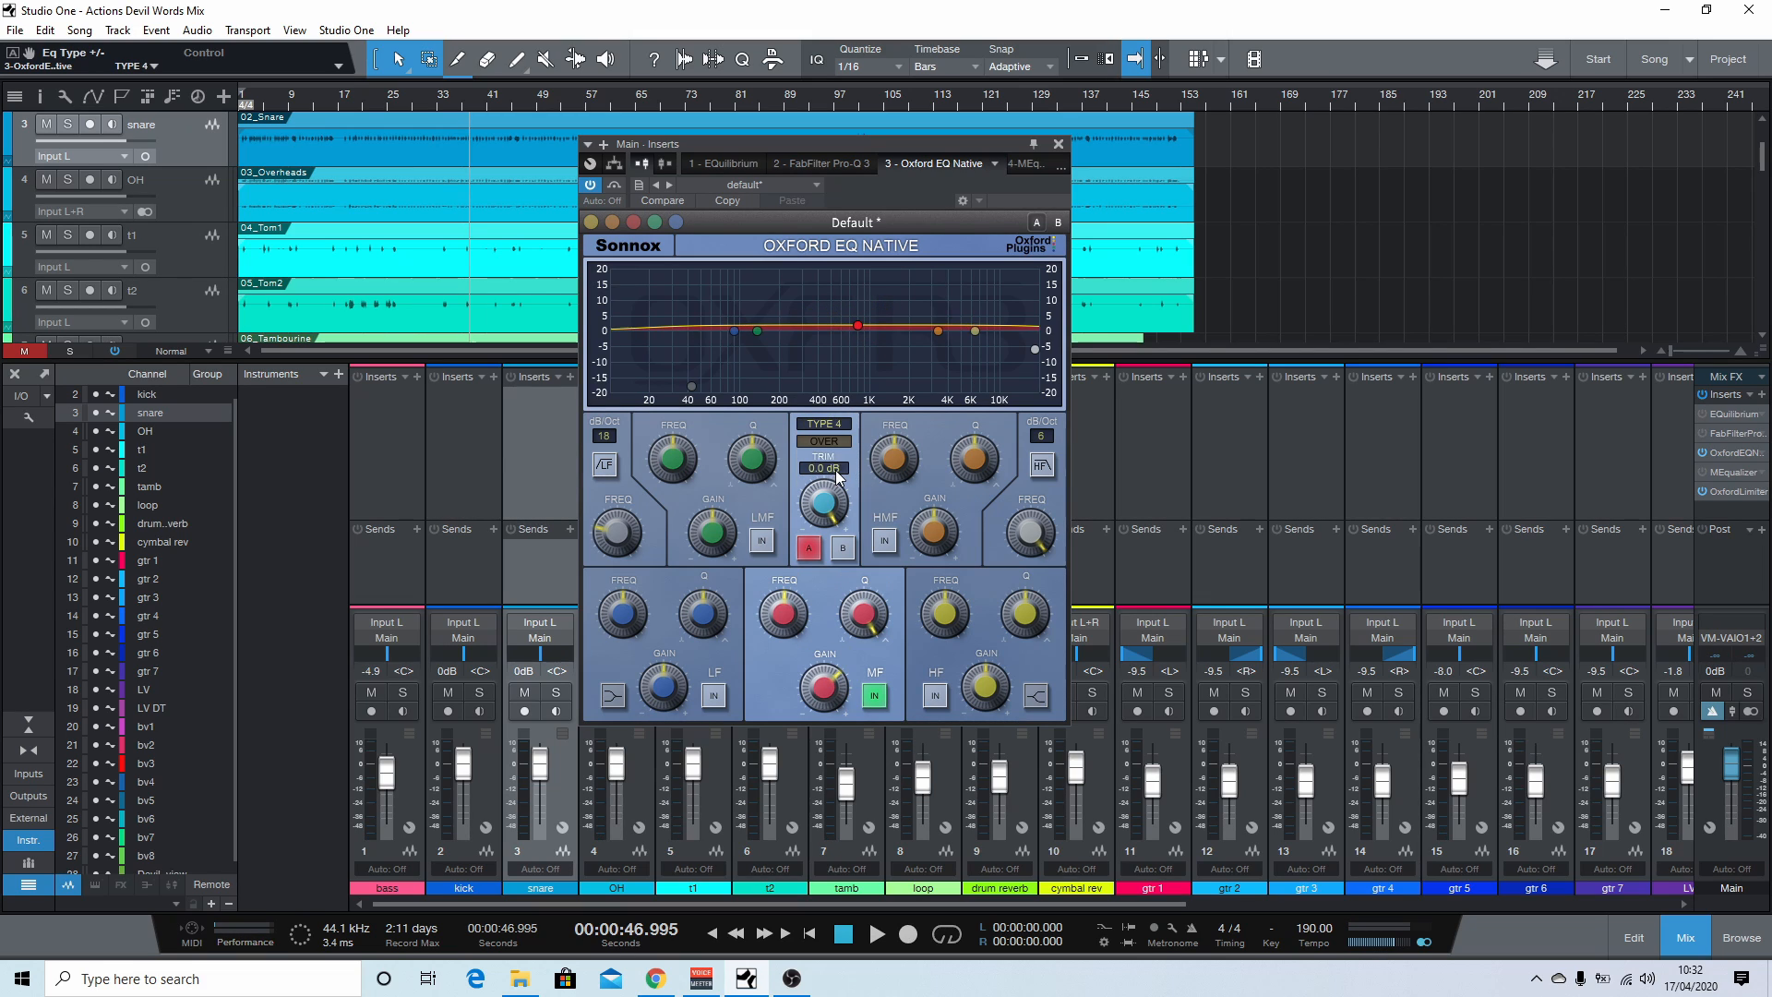
left_click(842, 437)
left_click(860, 329)
left_click_drag(858, 326, 866, 323)
scroll(866, 323, "down", 5)
Step: Compare TYPE 1, TYPE 2 and TYPE 3 on the MF boost, and move it to about 1057 Hz with about 1.49 dB gain
left_click(841, 426)
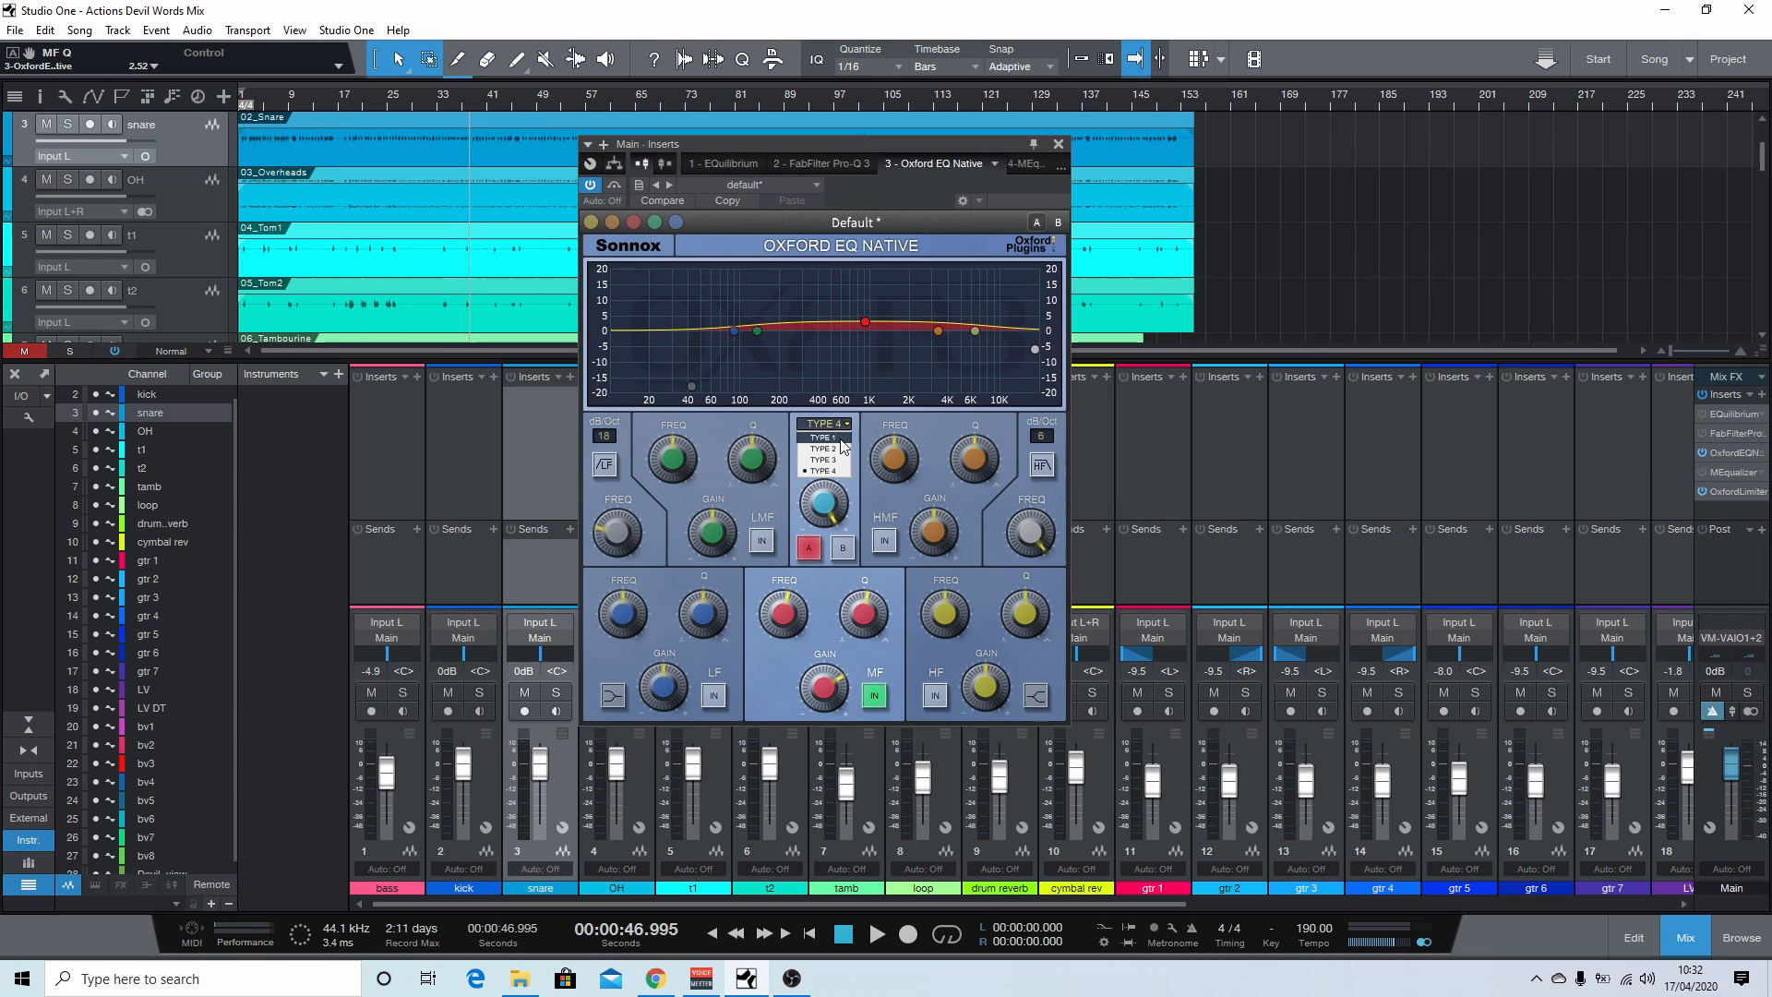
left_click(841, 432)
left_click(835, 423)
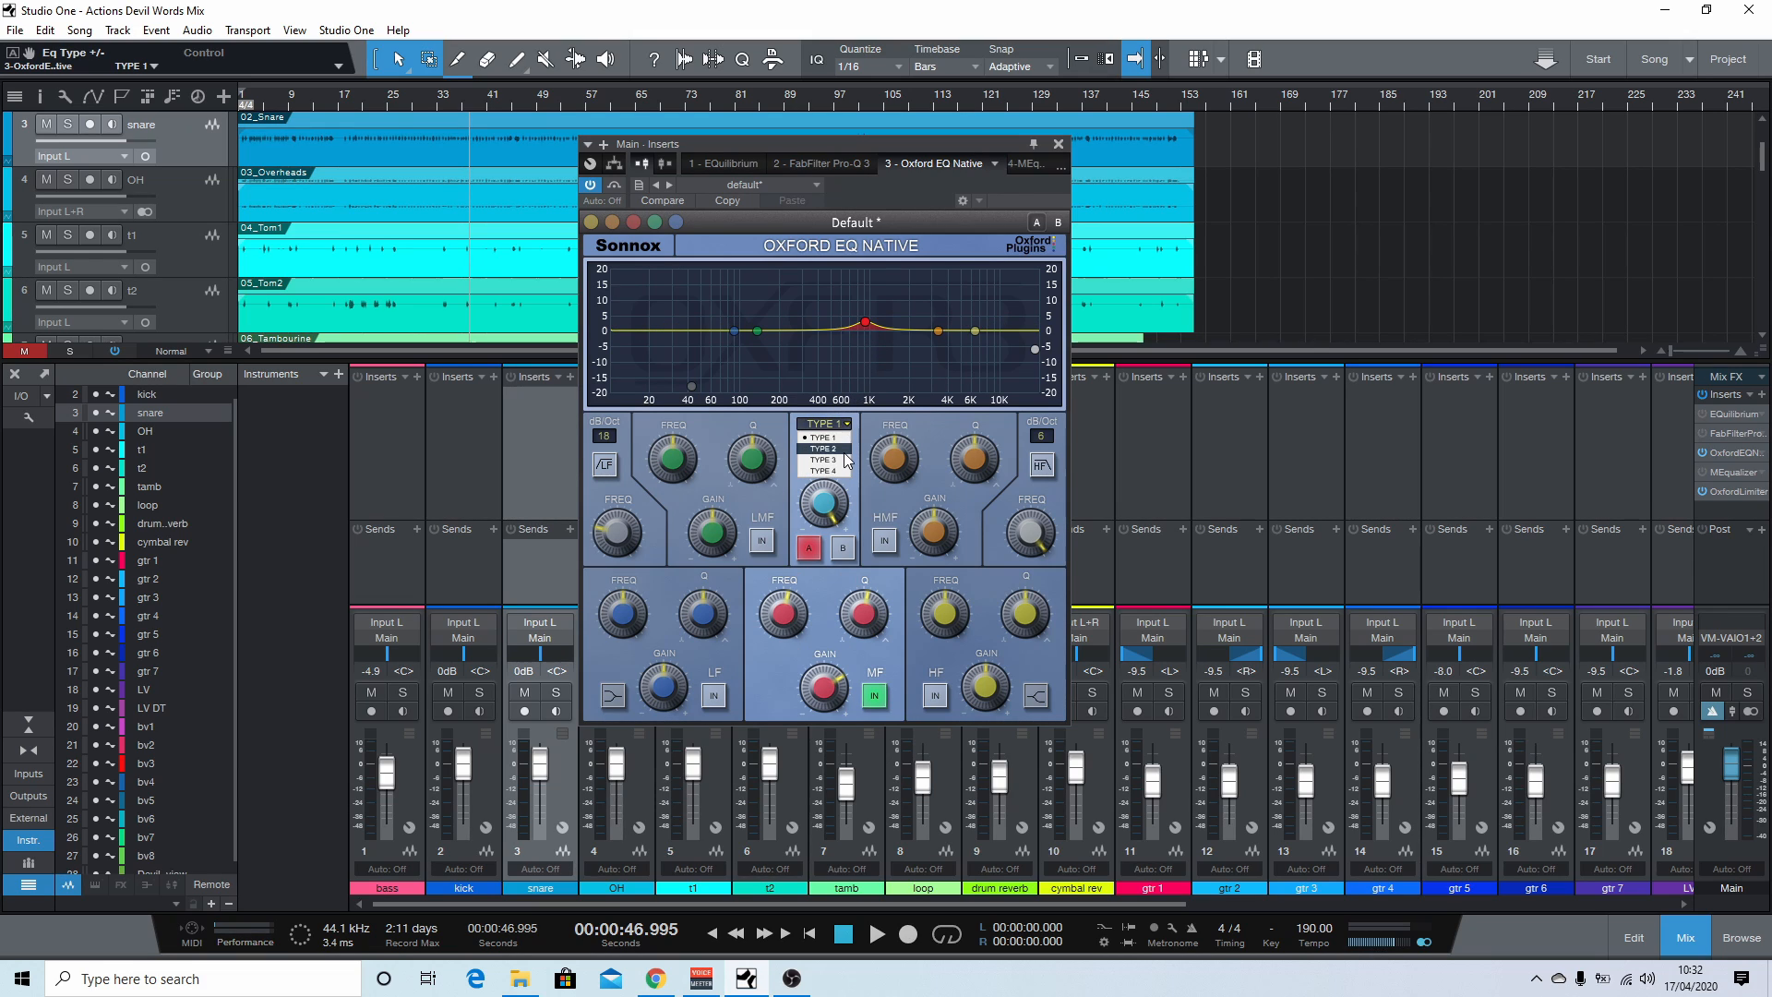
left_click(840, 449)
left_click(839, 423)
left_click(844, 459)
mouse_move(866, 322)
left_mouse_down()
mouse_move(867, 358)
mouse_move(873, 327)
left_mouse_up()
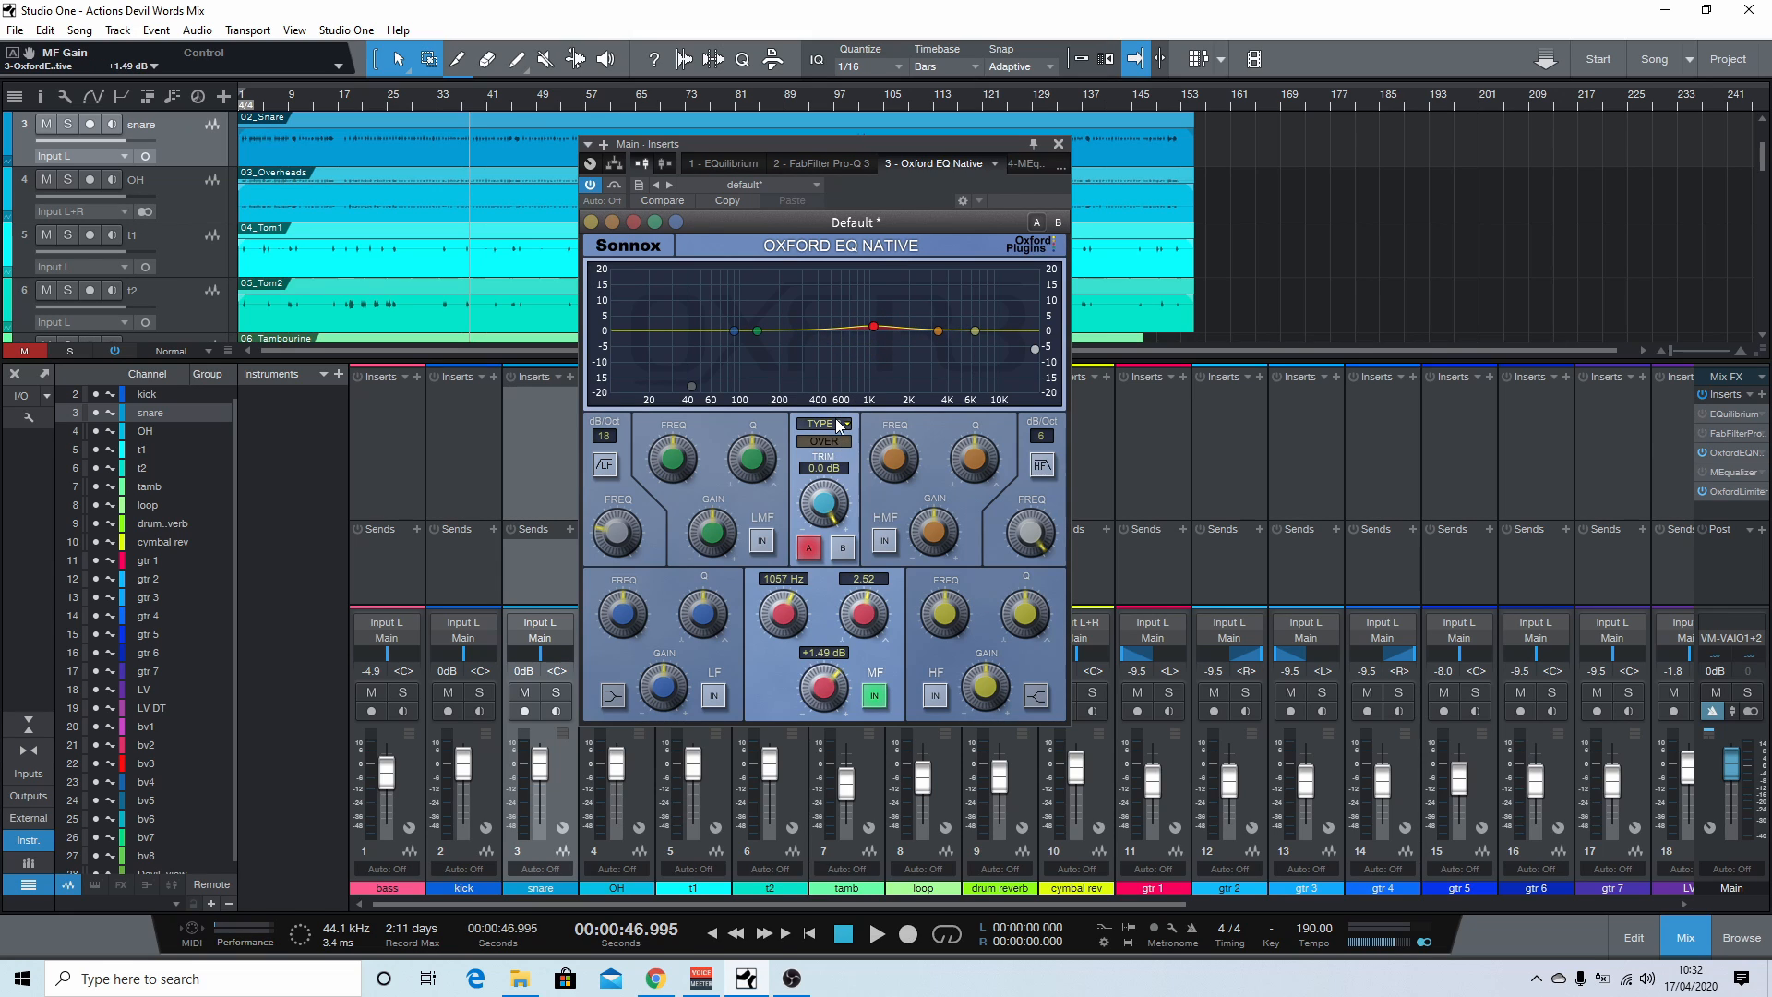
Step: Return the EQ to TYPE 1 and switch off the MF band
left_click(838, 424)
left_click(833, 438)
left_click(874, 327)
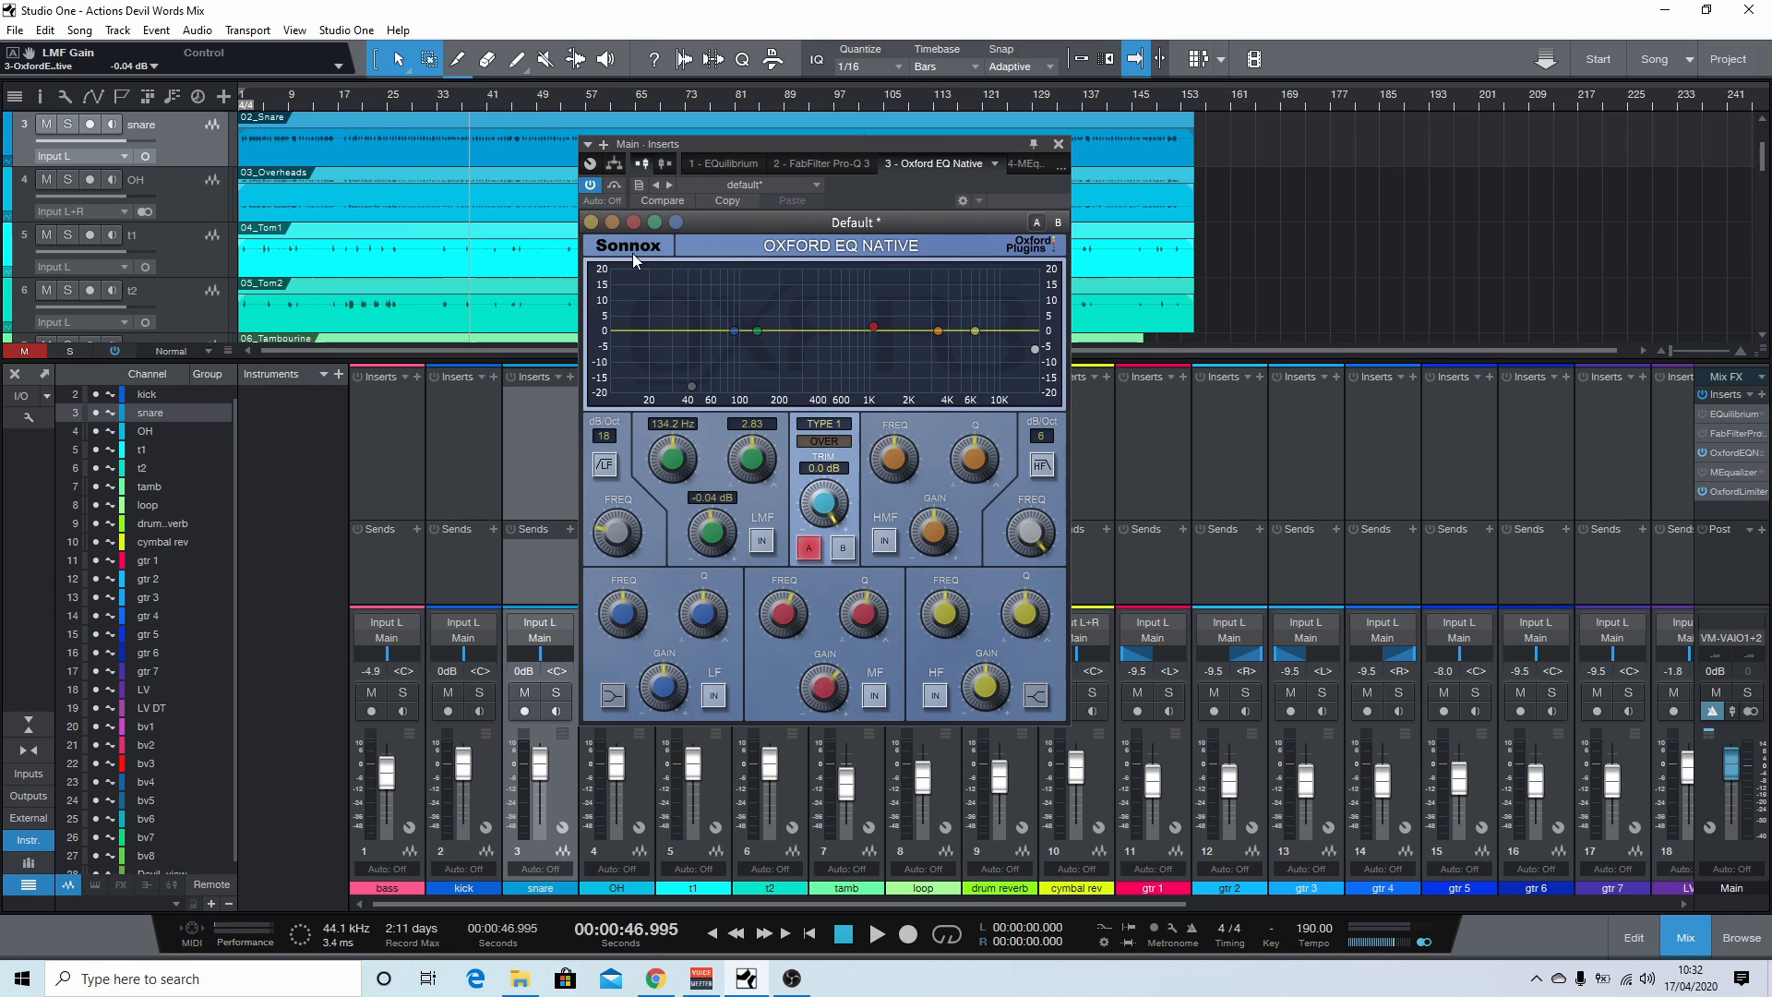
Step: Turn on Ears Only Mode in Oxford EQ Native to hide the graph
left_click(591, 223)
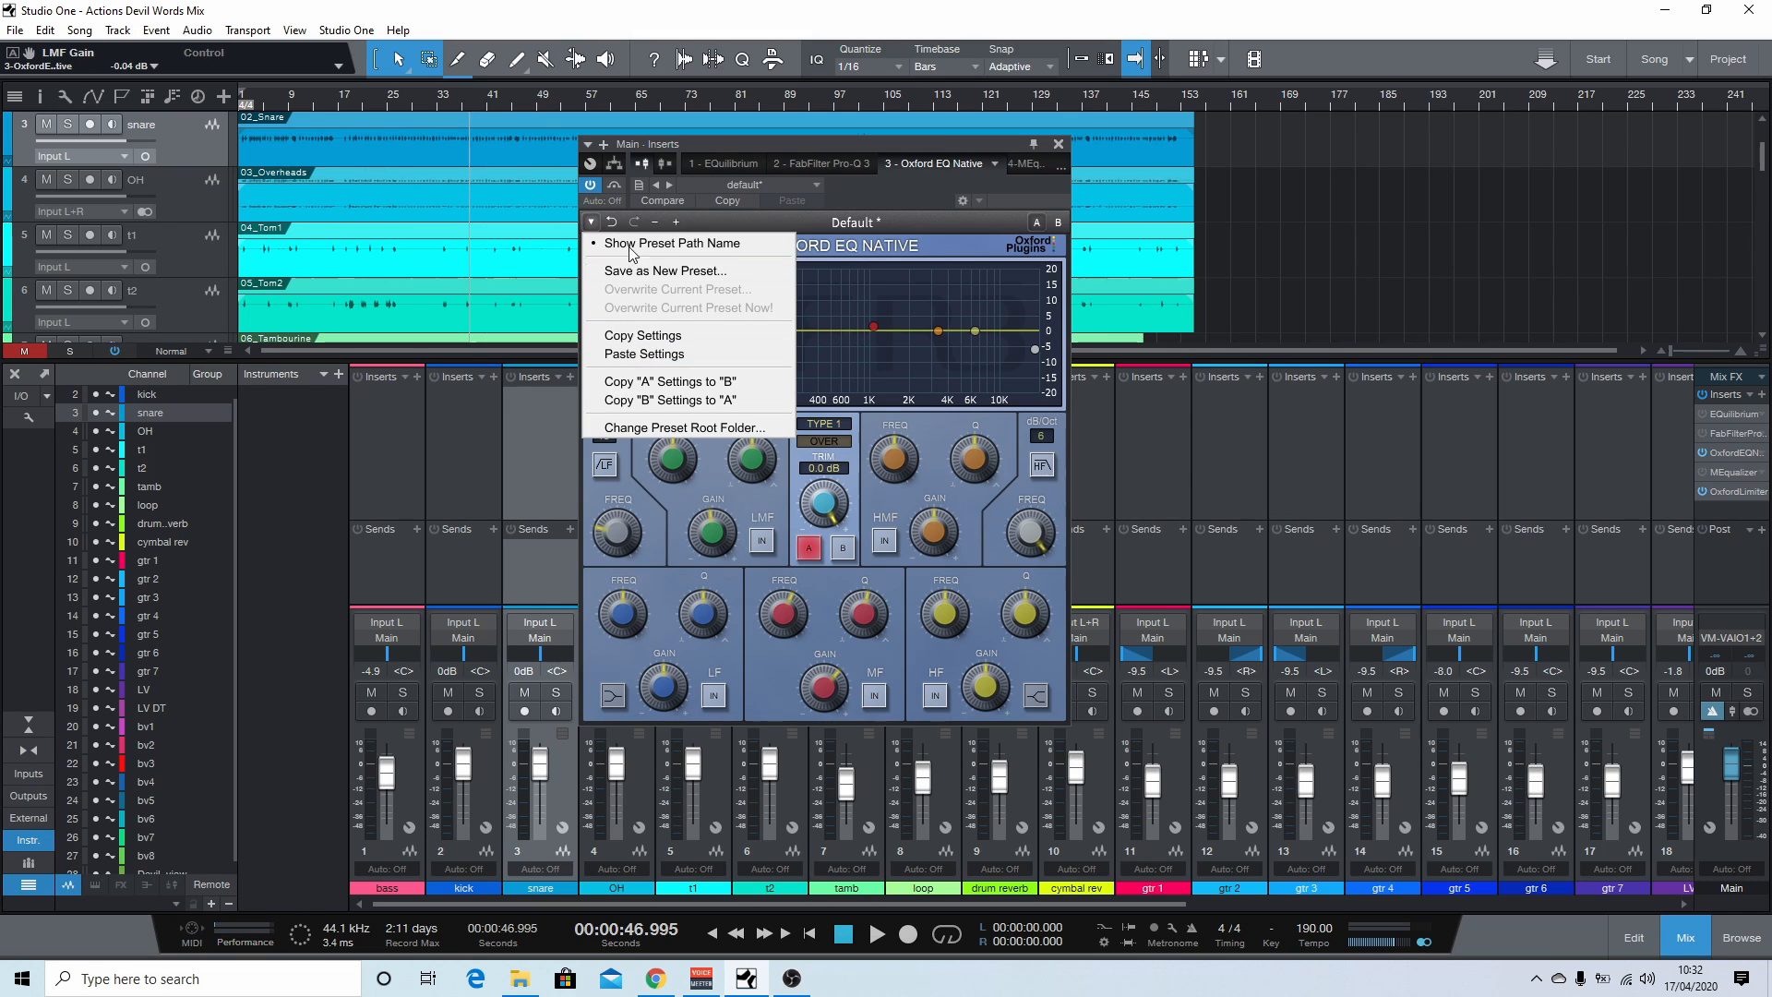
left_click(811, 249)
left_click(627, 244)
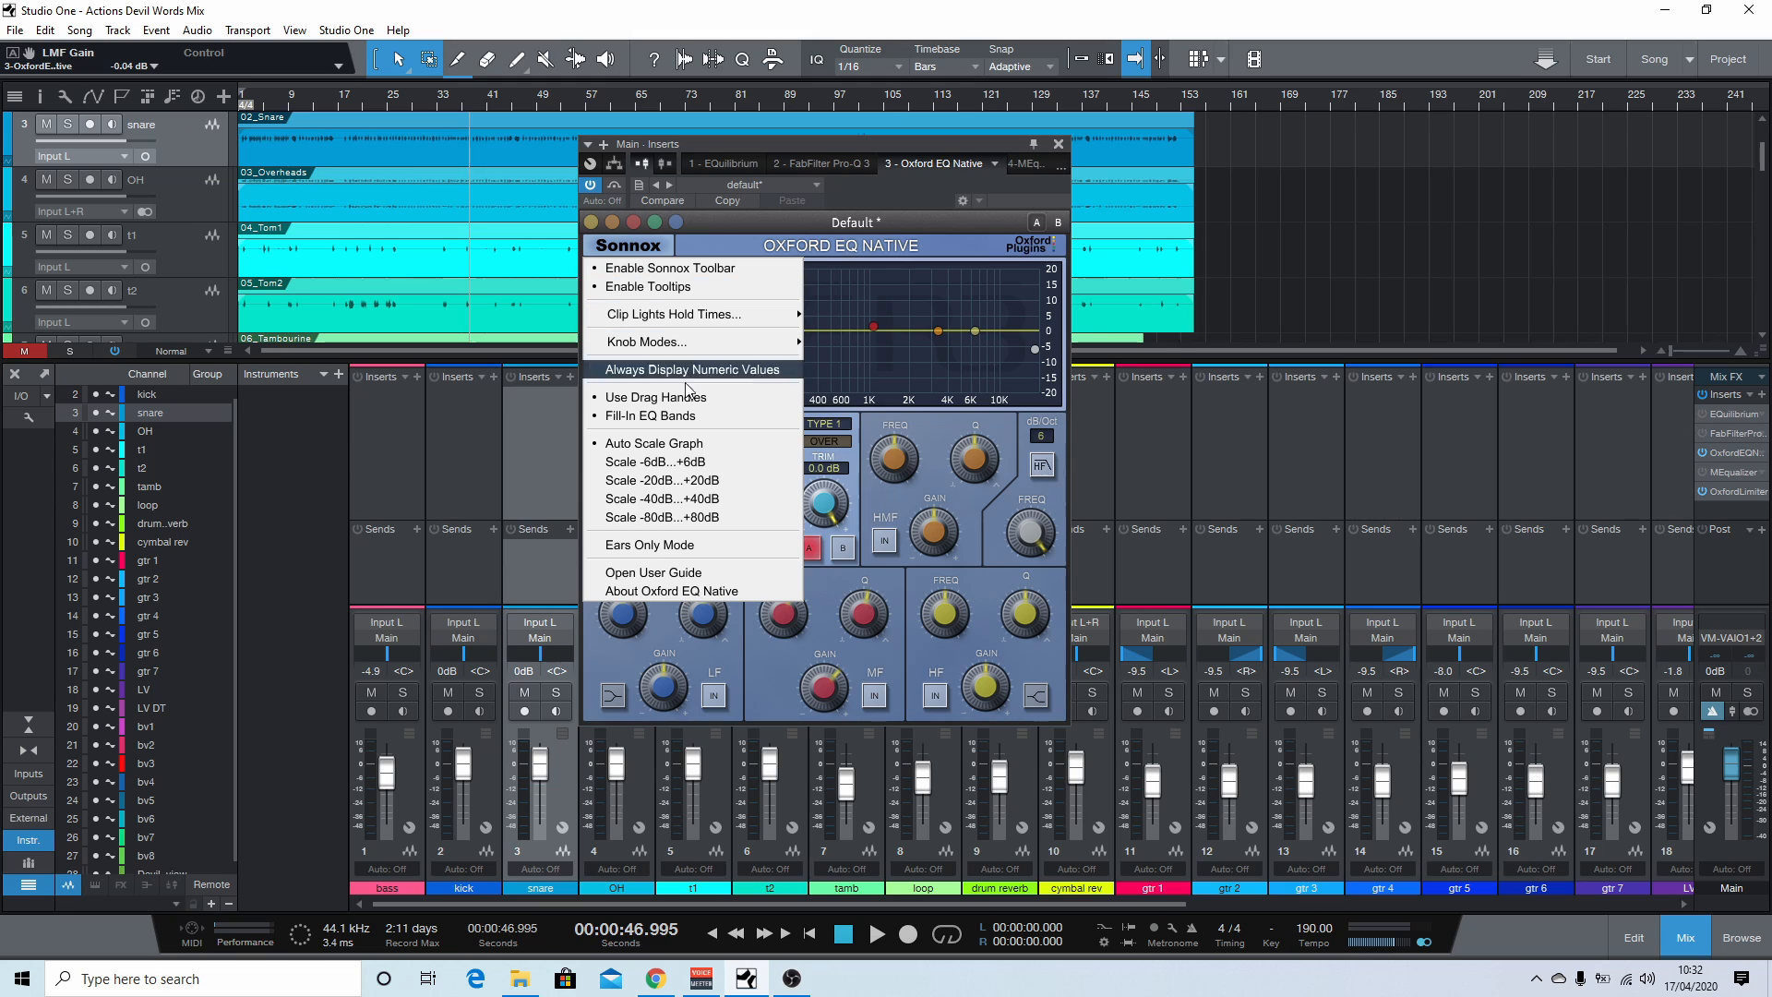
left_click(685, 546)
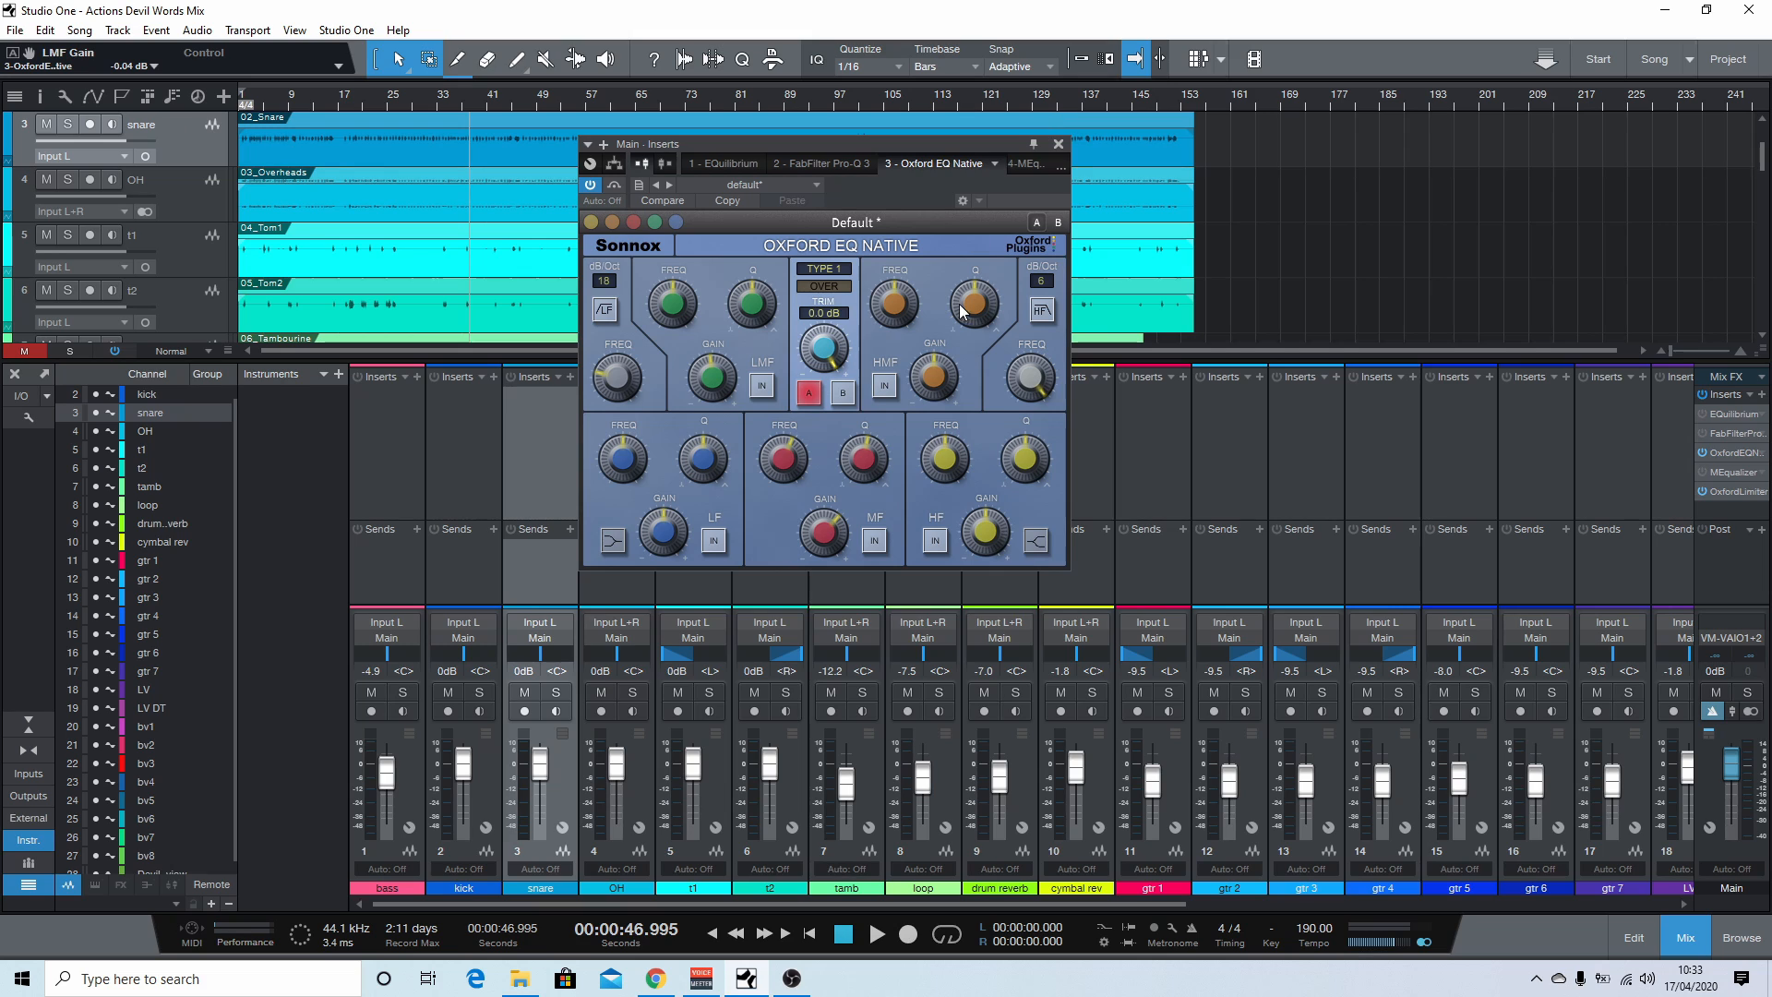
Step: During playback, engage the low filter at about 77.2 Hz and adjust the HMF and HF bands by ear, with HMF gain at about 0.47 dB
key("space")
left_click(604, 309)
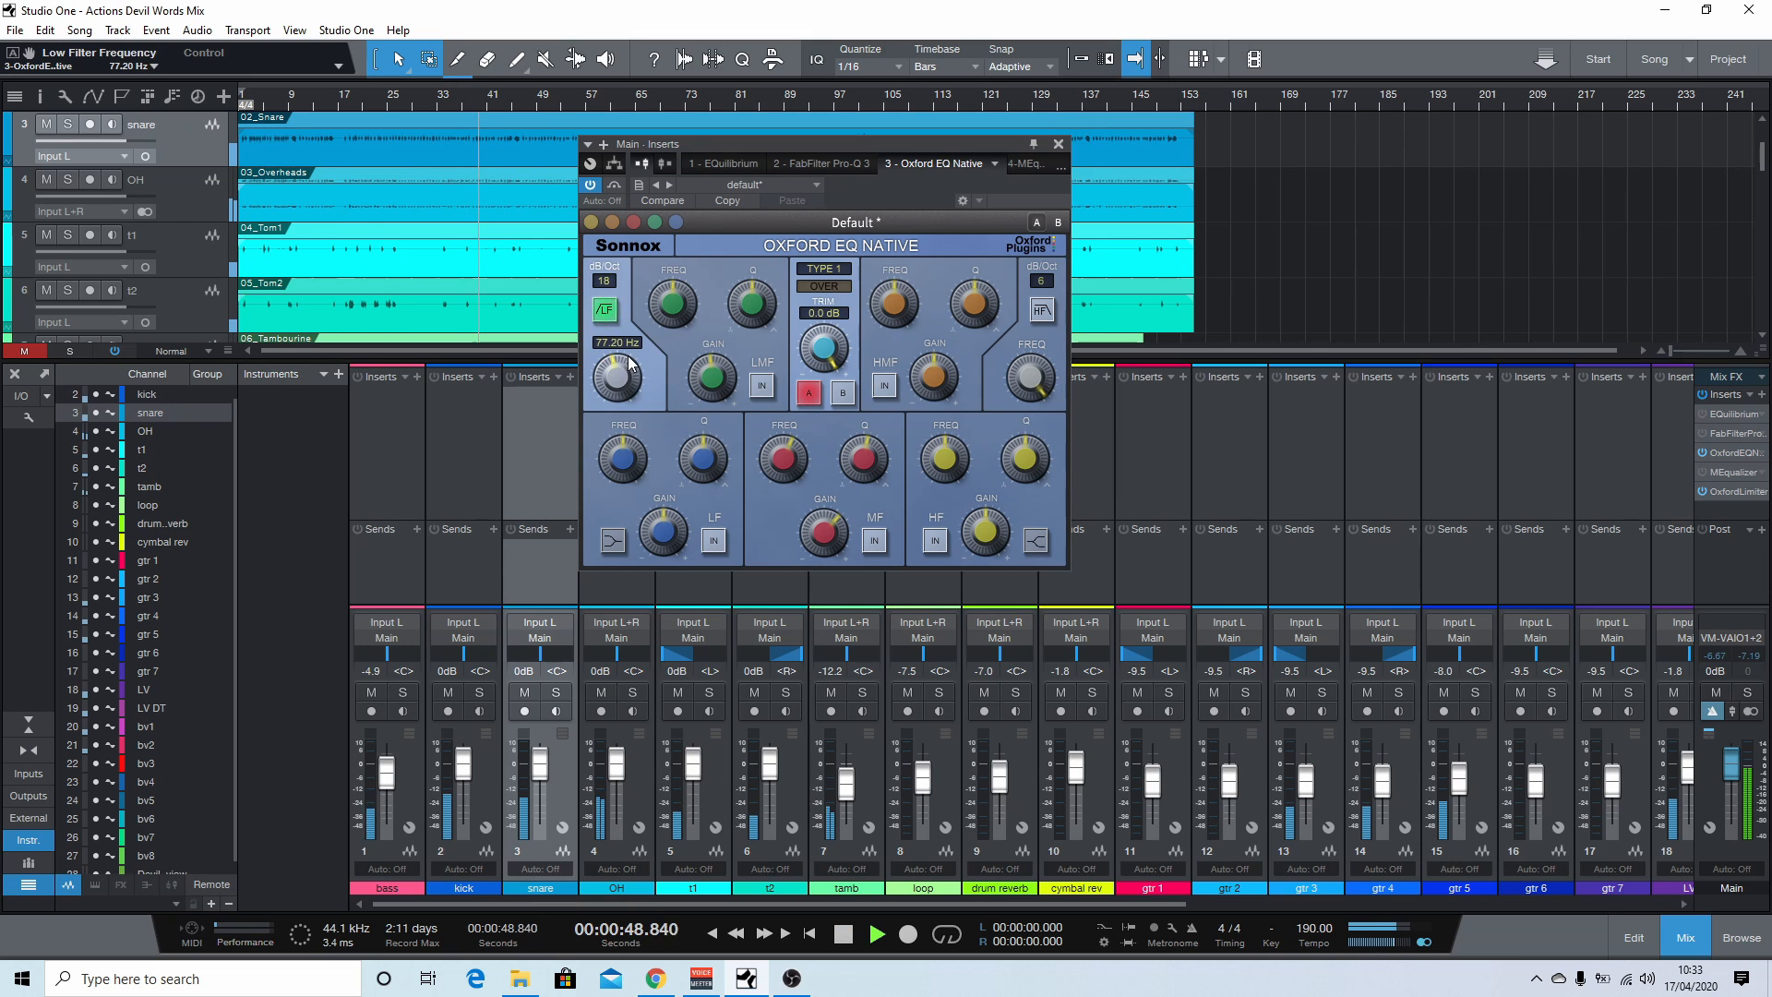
left_click(884, 385)
left_click_drag(942, 382, 945, 388)
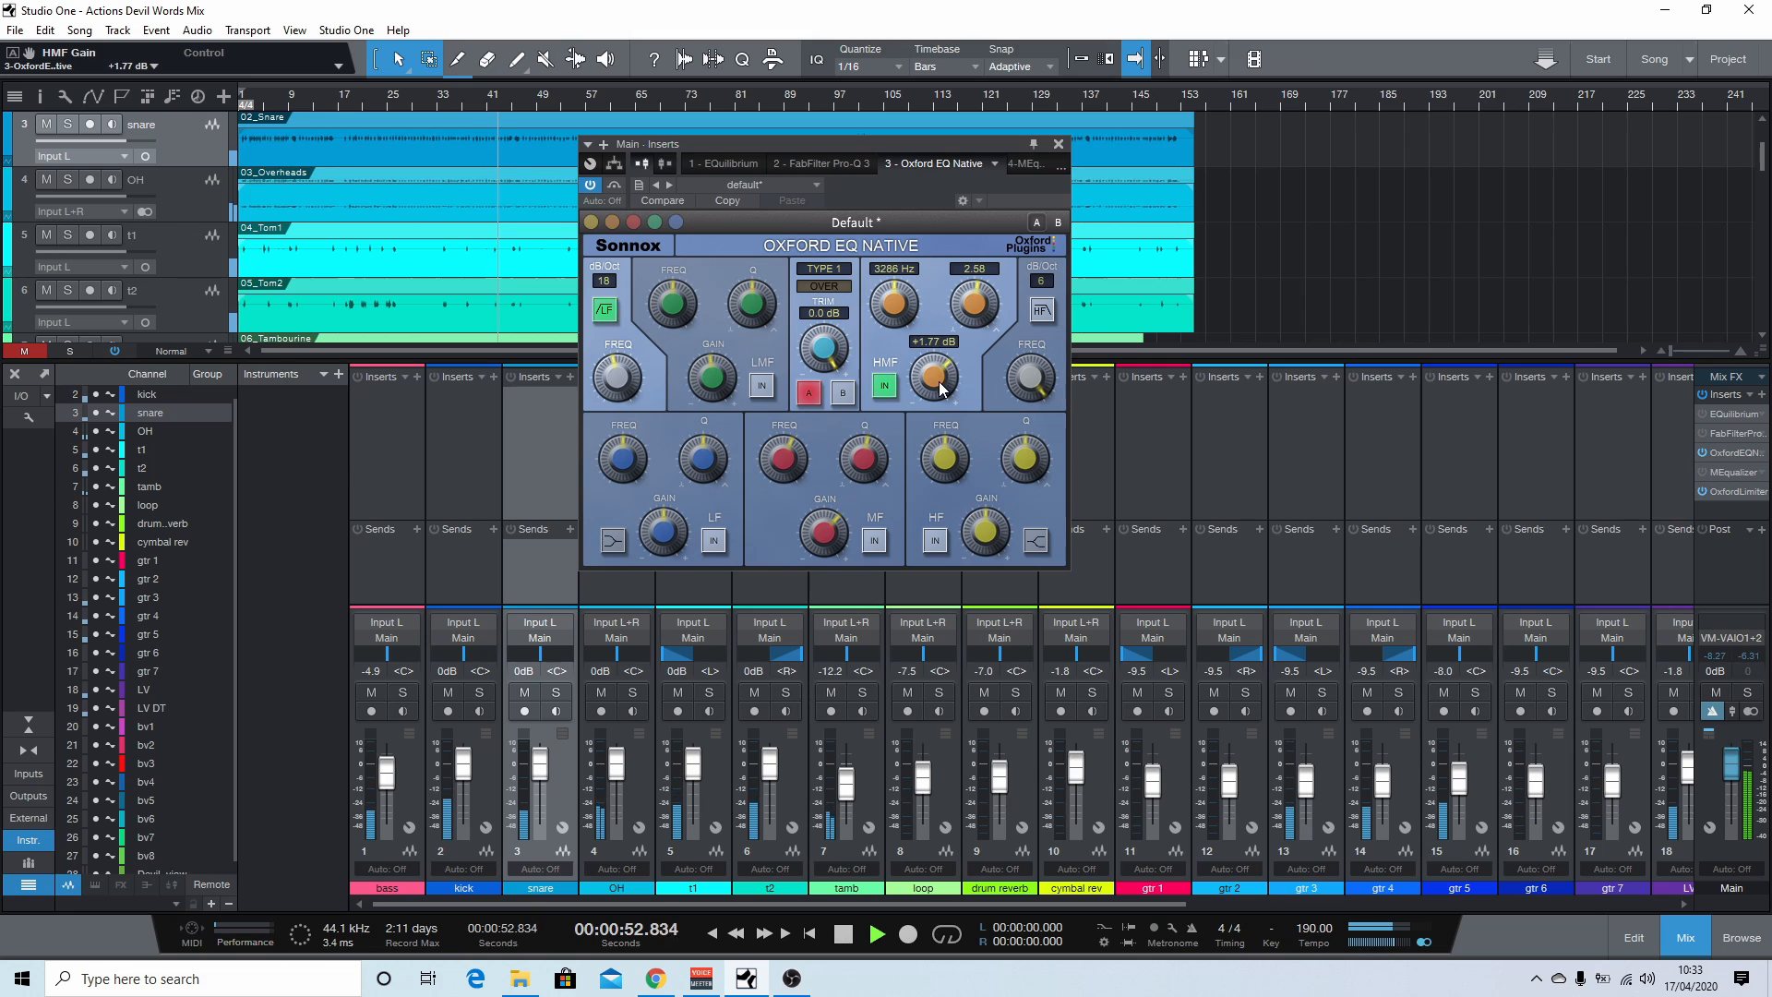
left_click(935, 540)
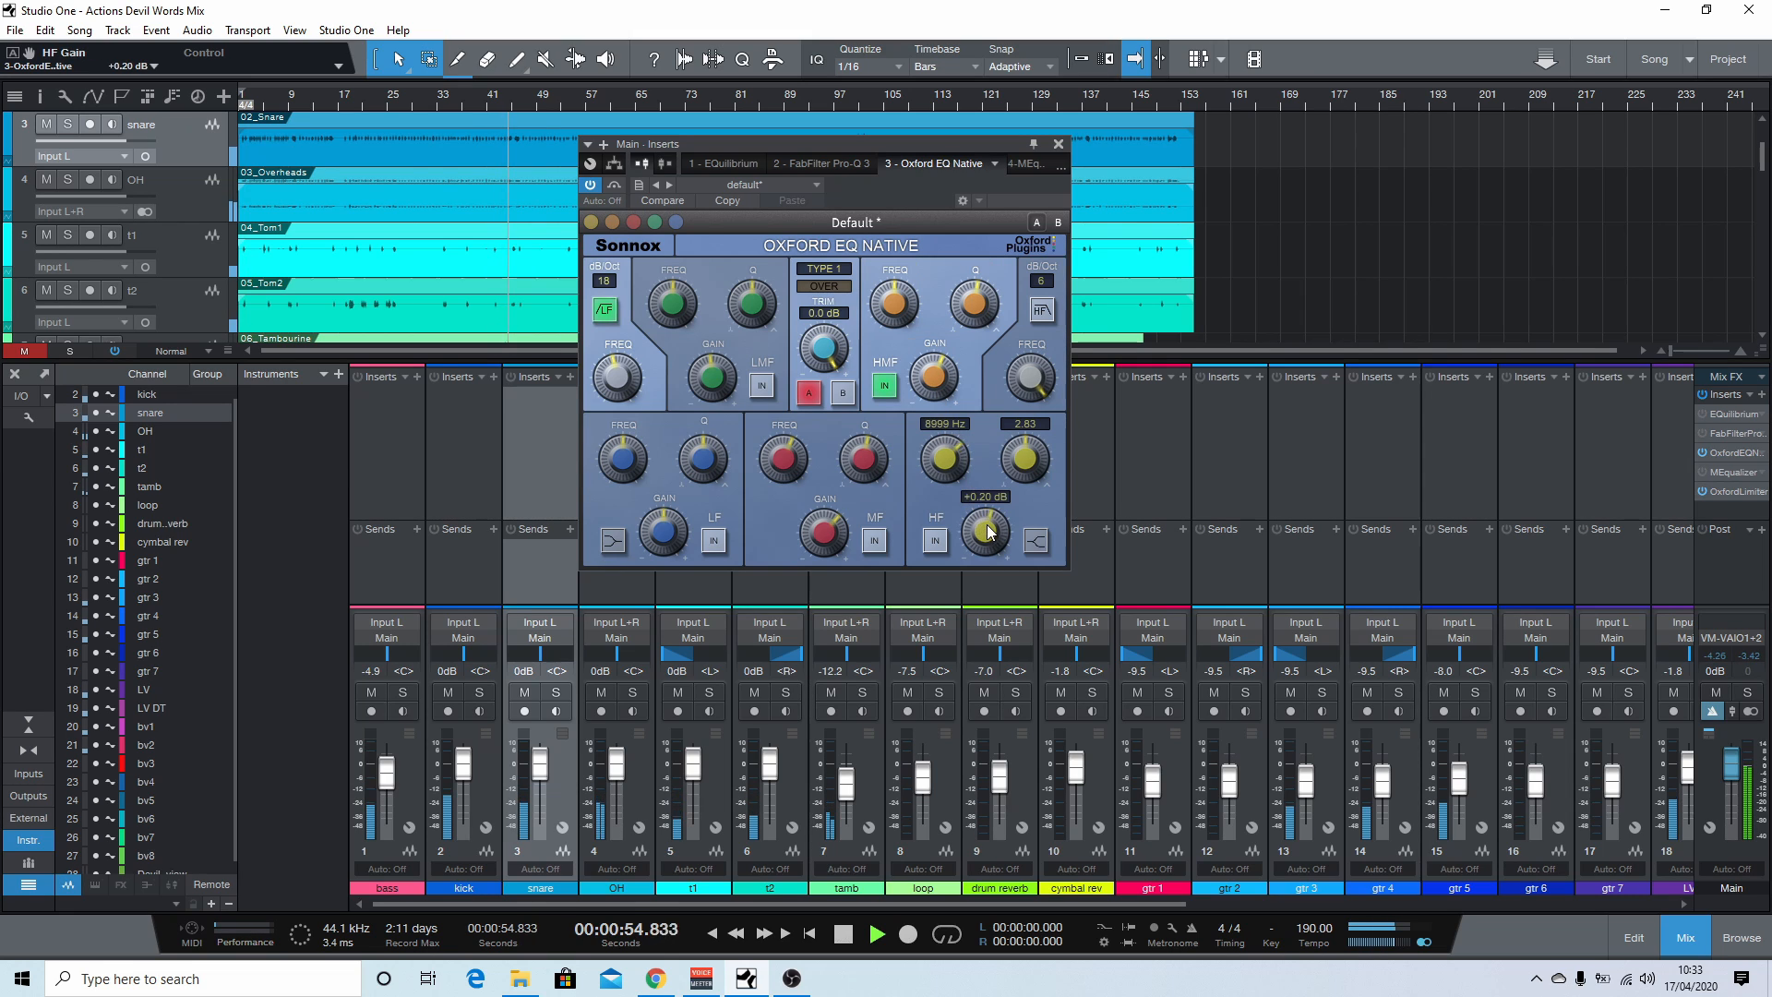
key("space")
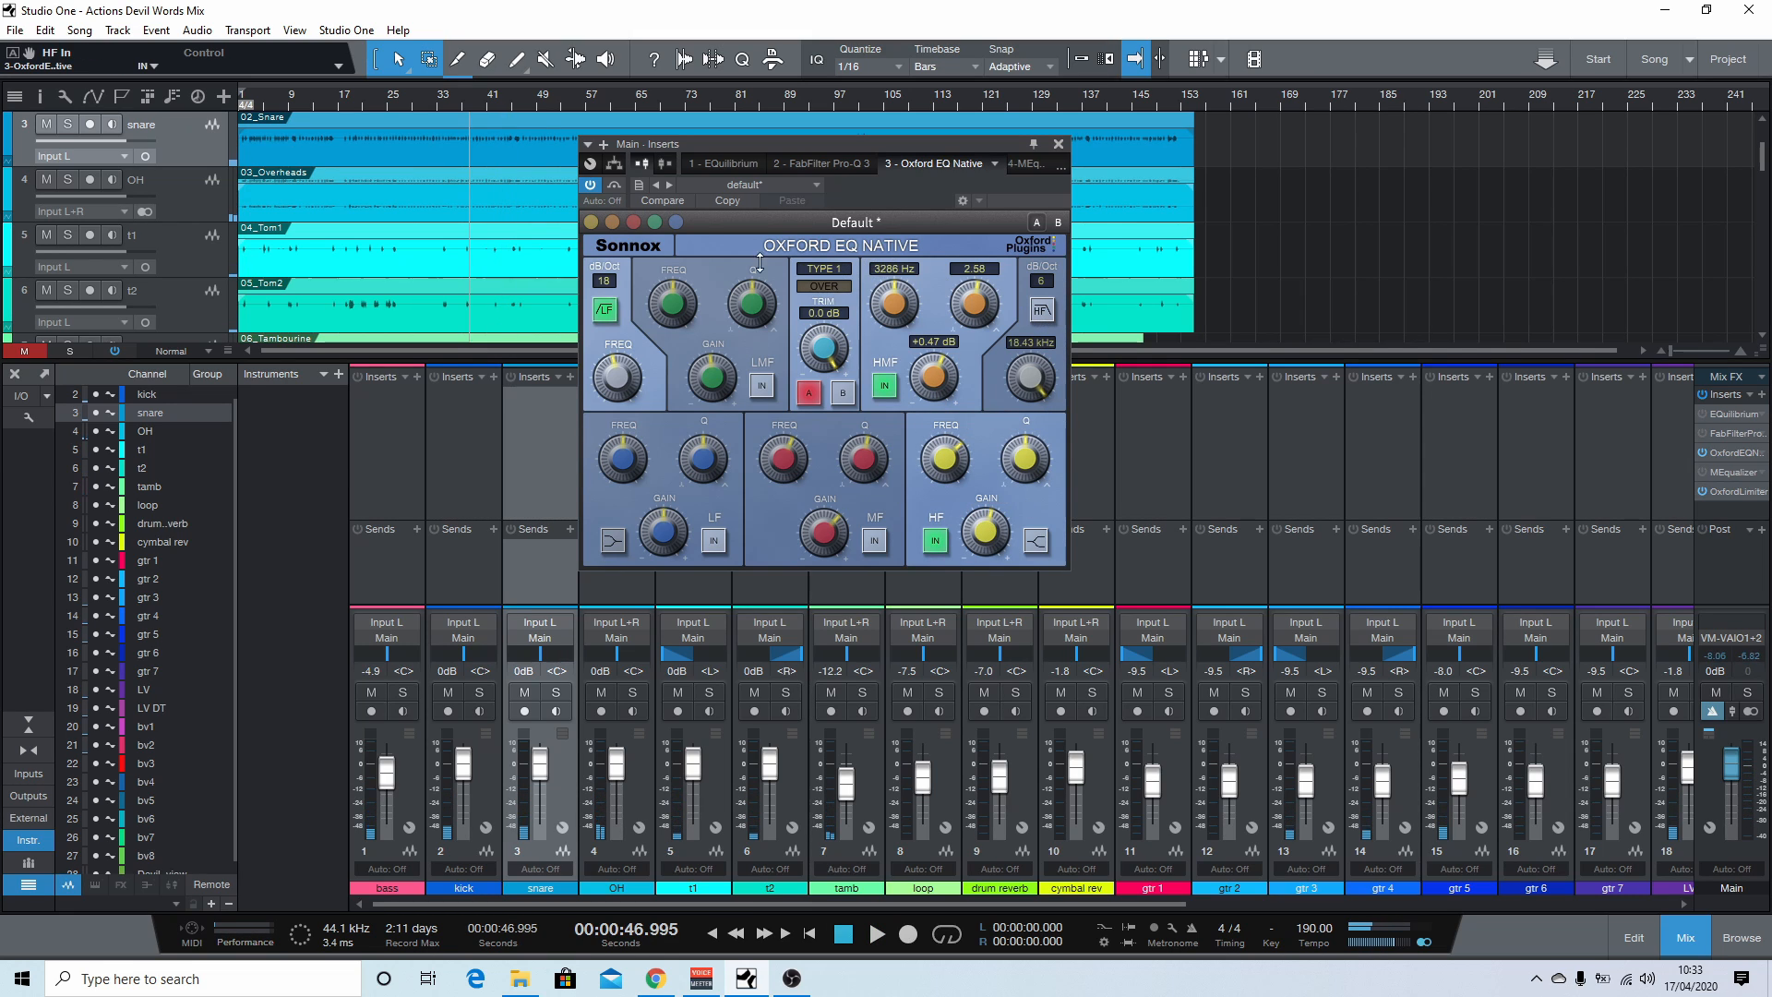
Step: Turn off Ears Only Mode and set the graph scale to -6dB...+6dB
left_click(661, 246)
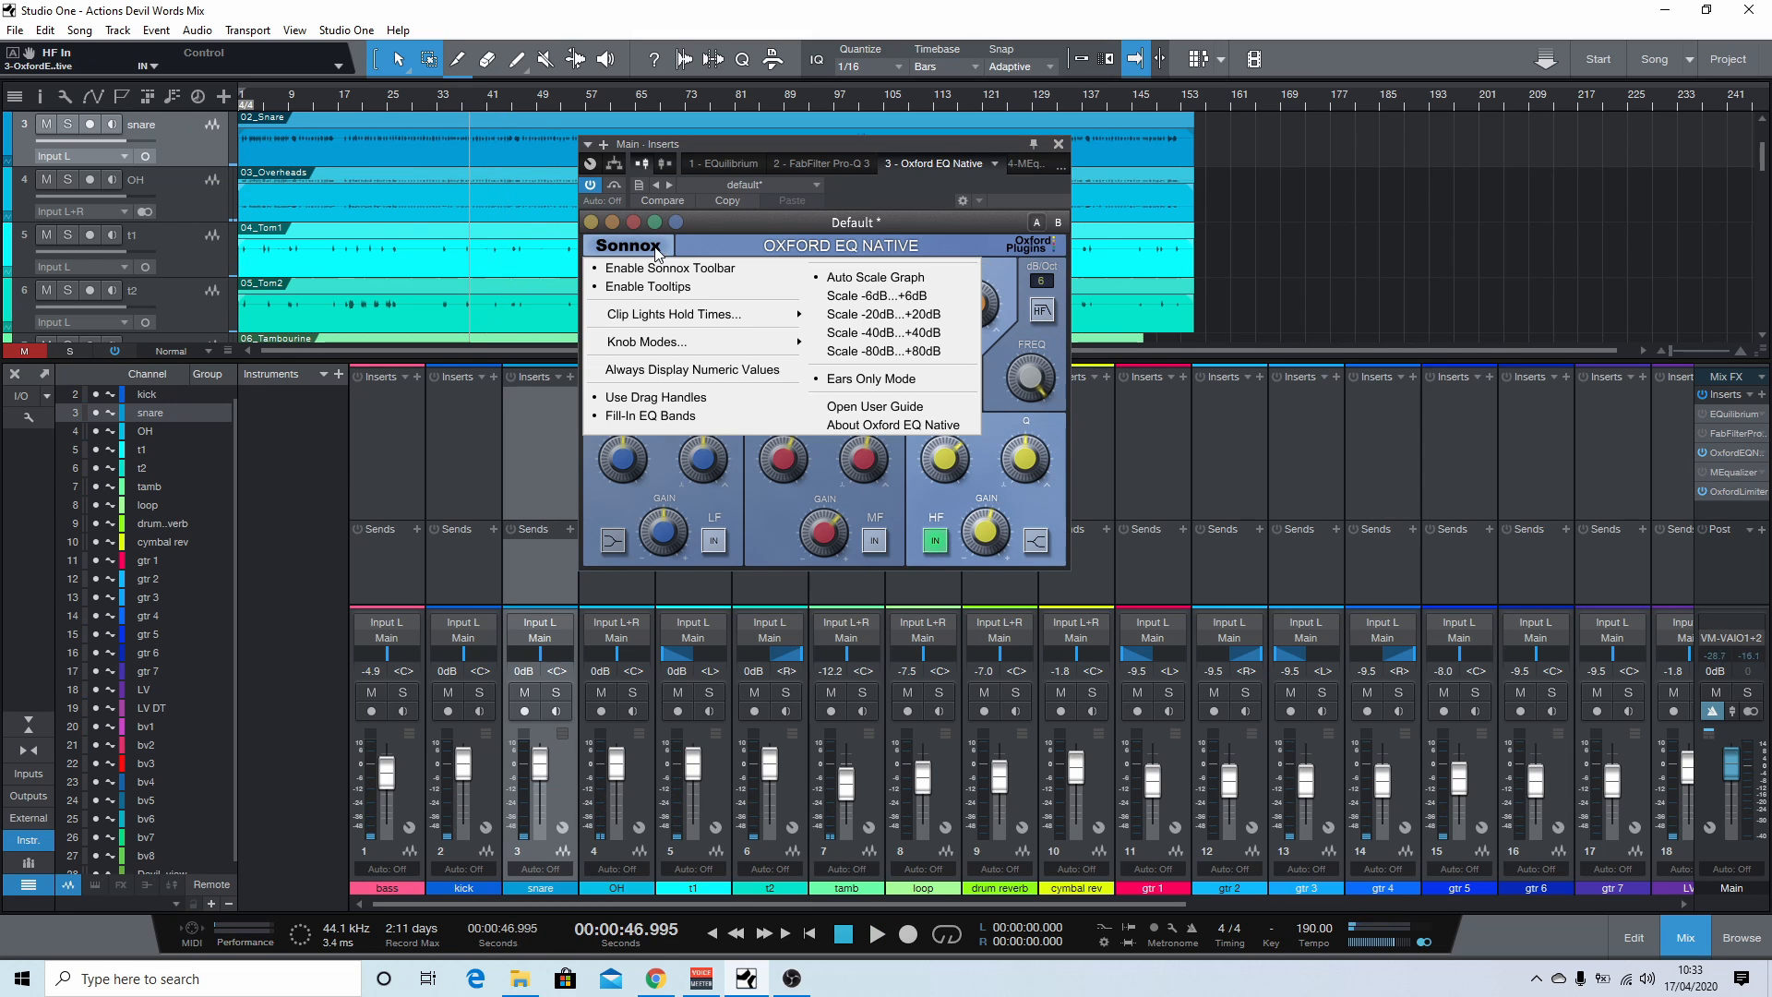
left_click(849, 383)
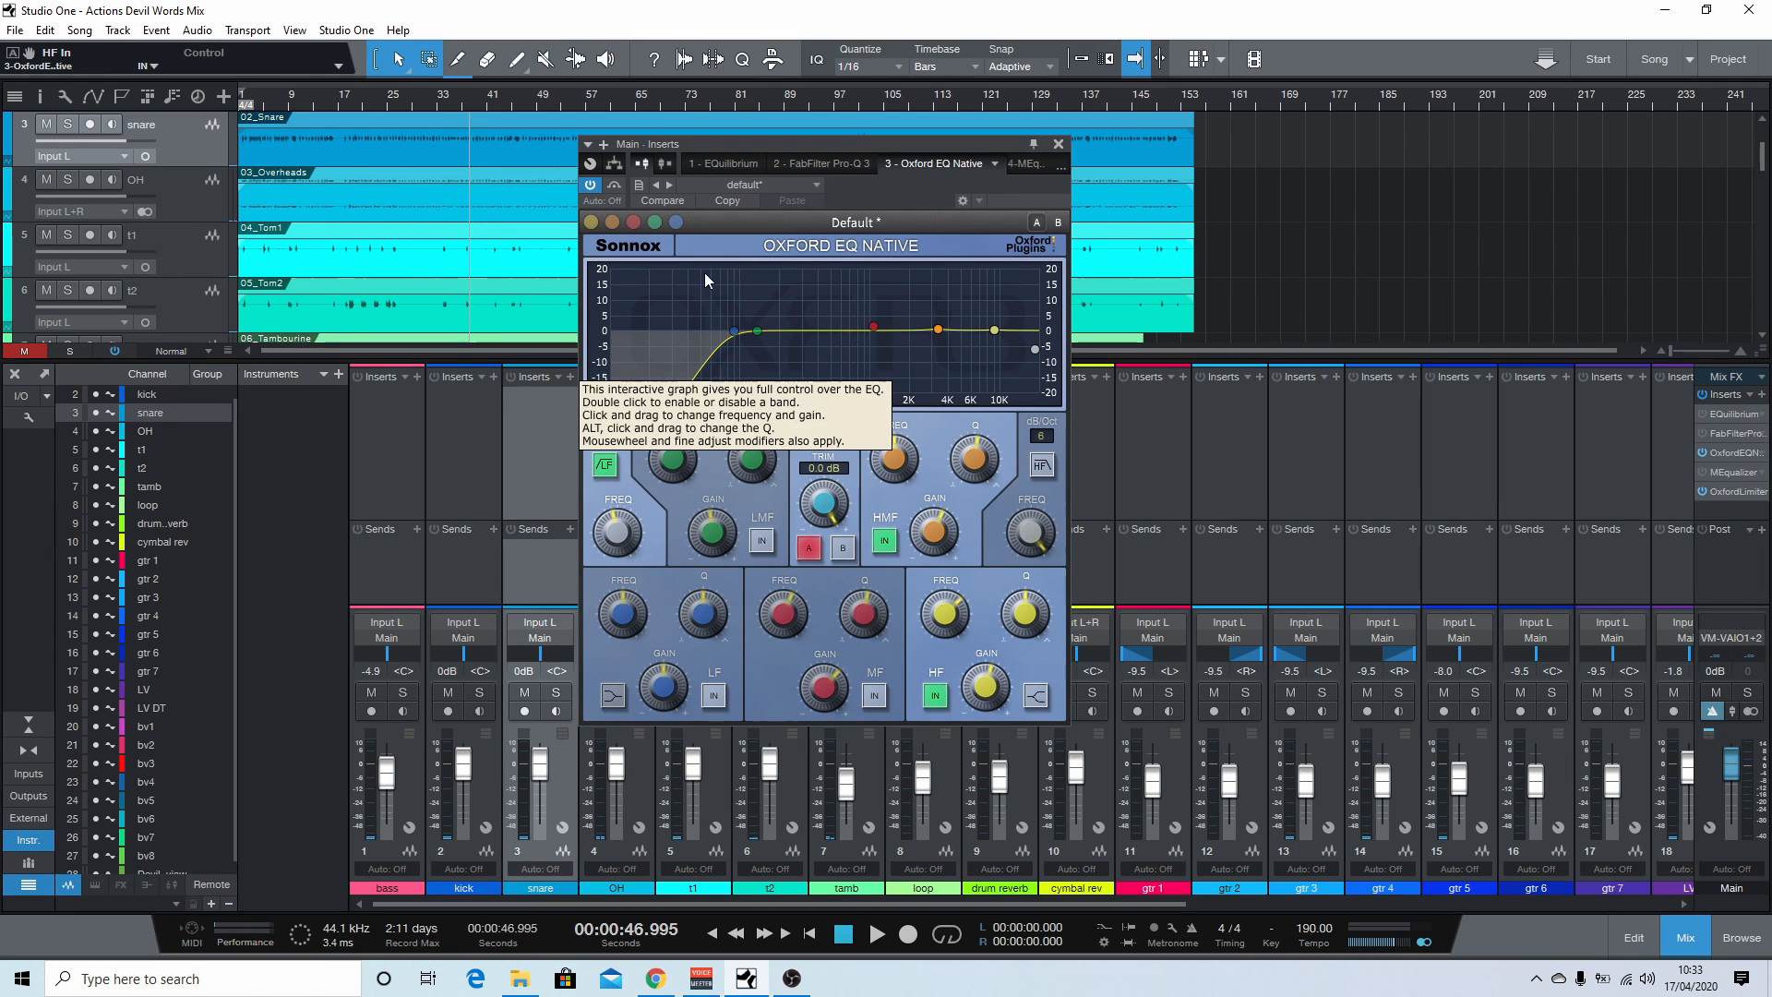
left_click(606, 247)
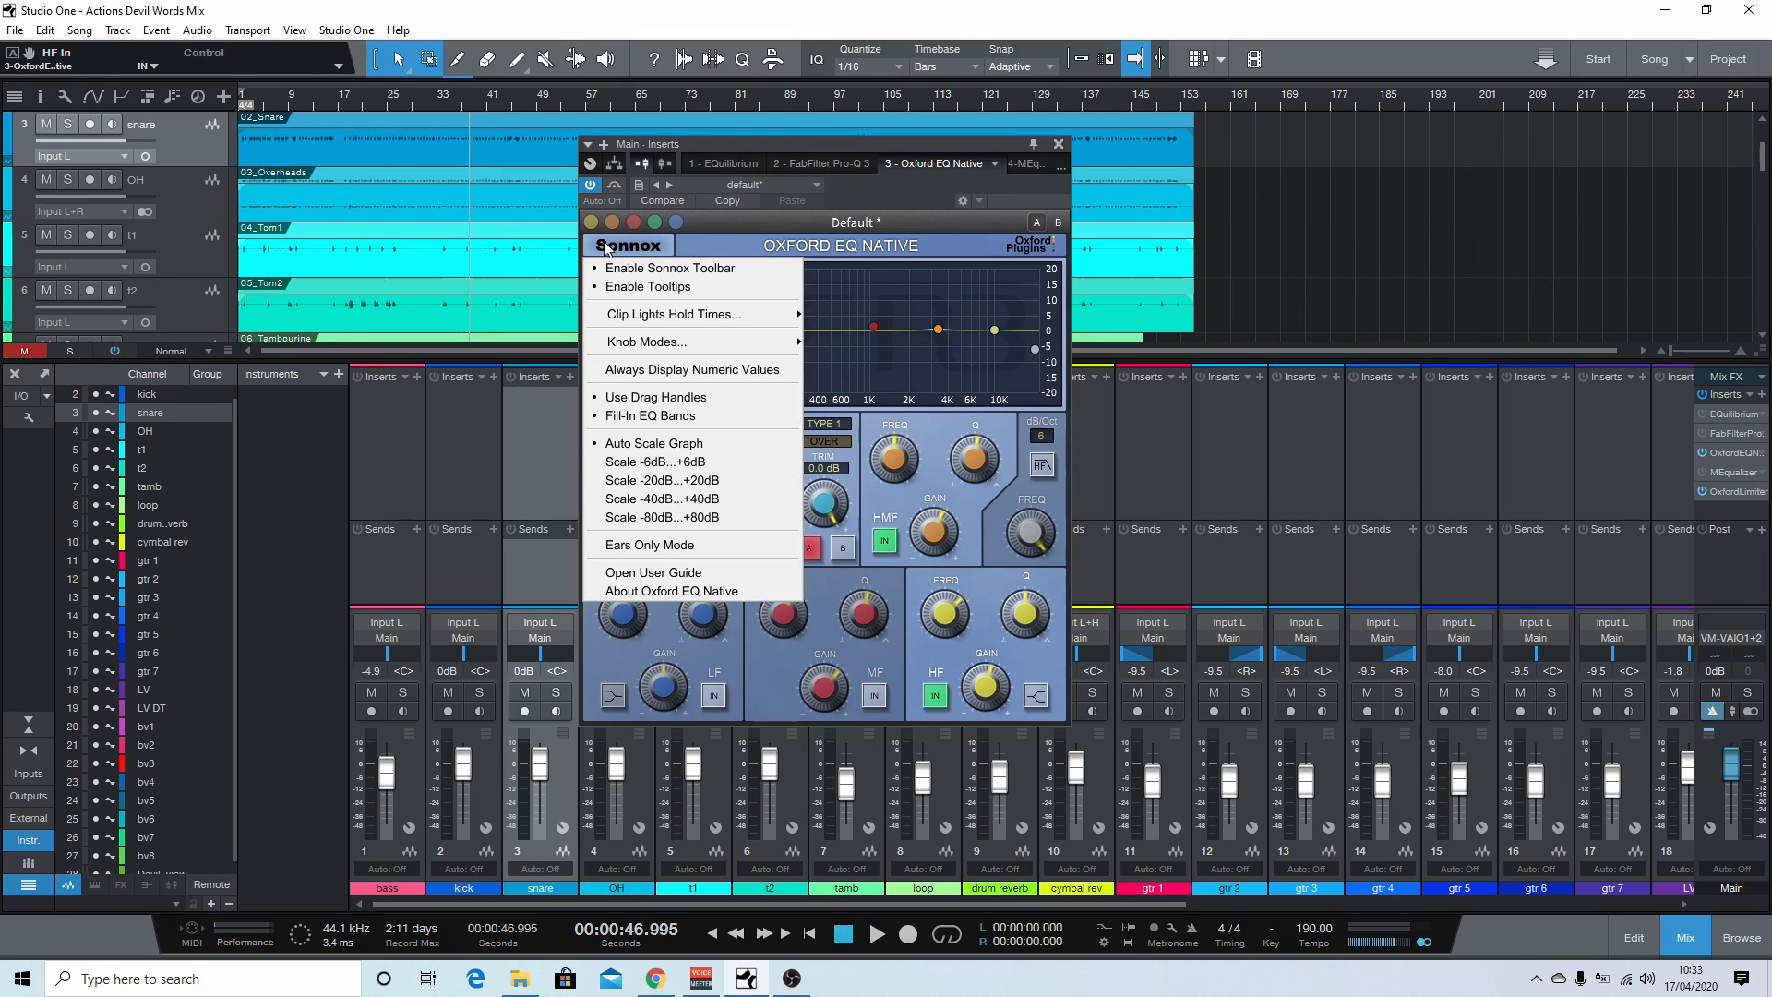
left_click(703, 462)
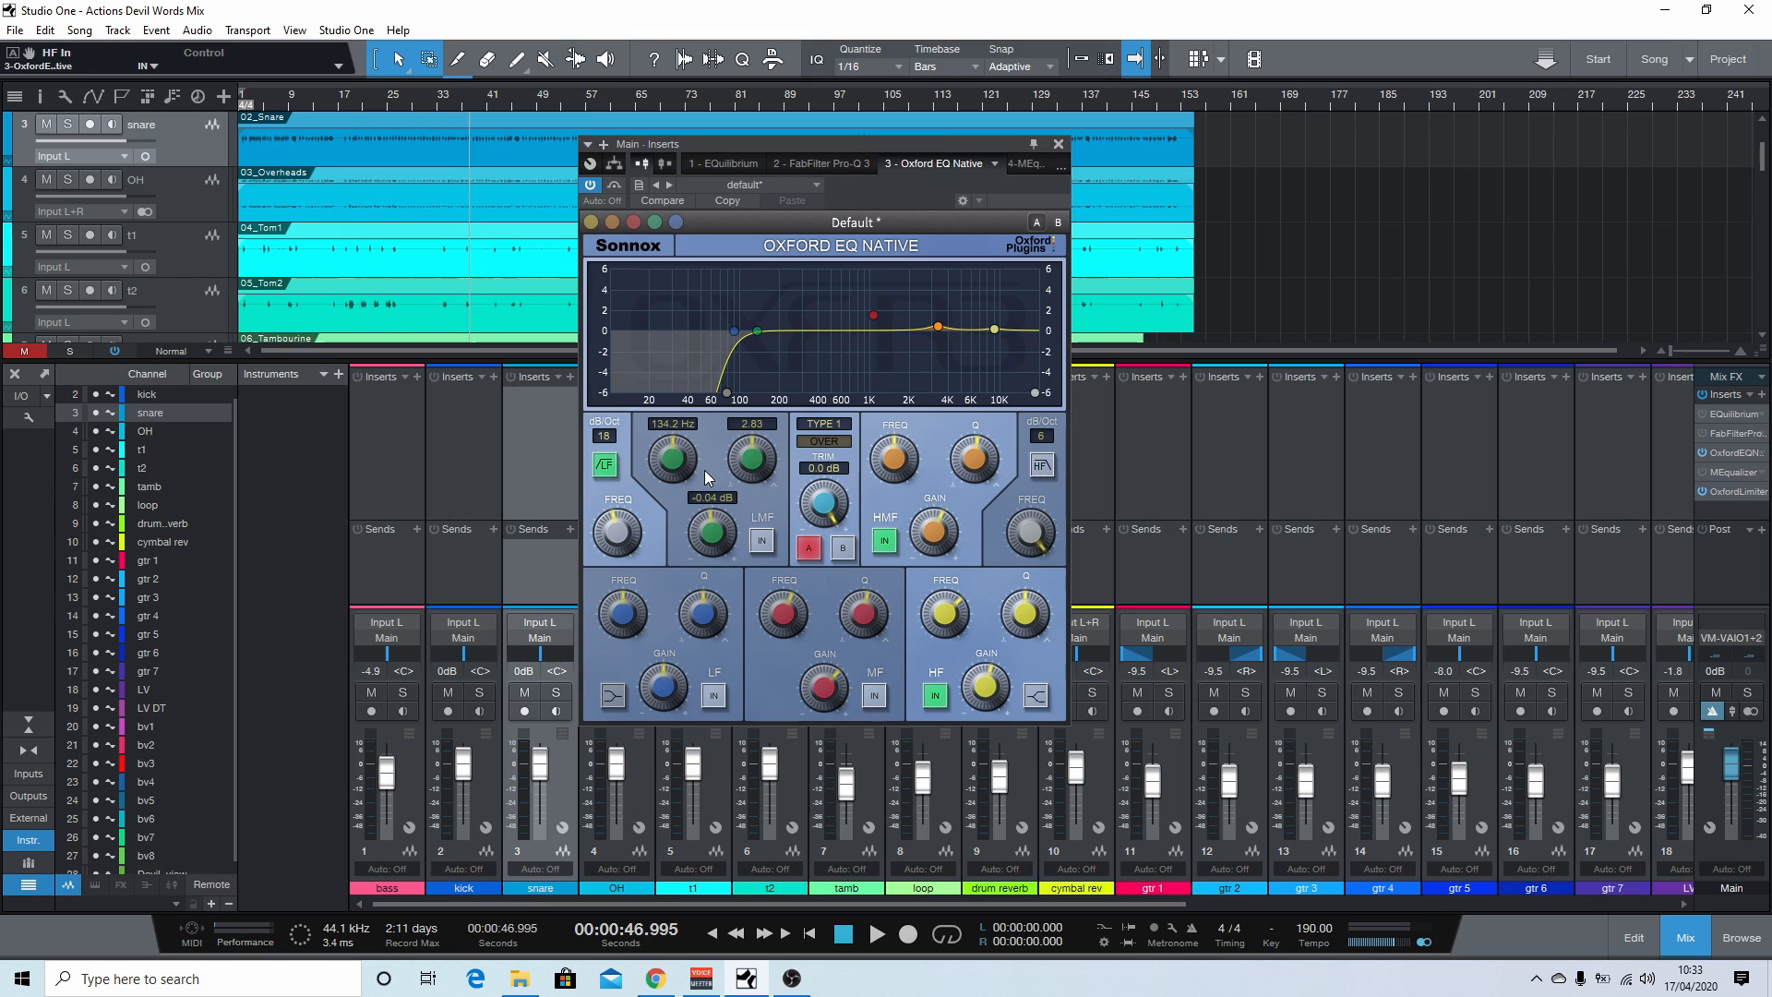
Step: Boost HMF to about 3.16 dB at 3340 Hz with a Q of 0.88, and HF to about 1.69 dB at 9765 Hz
left_click_drag(938, 327, 998, 313)
left_click(651, 243)
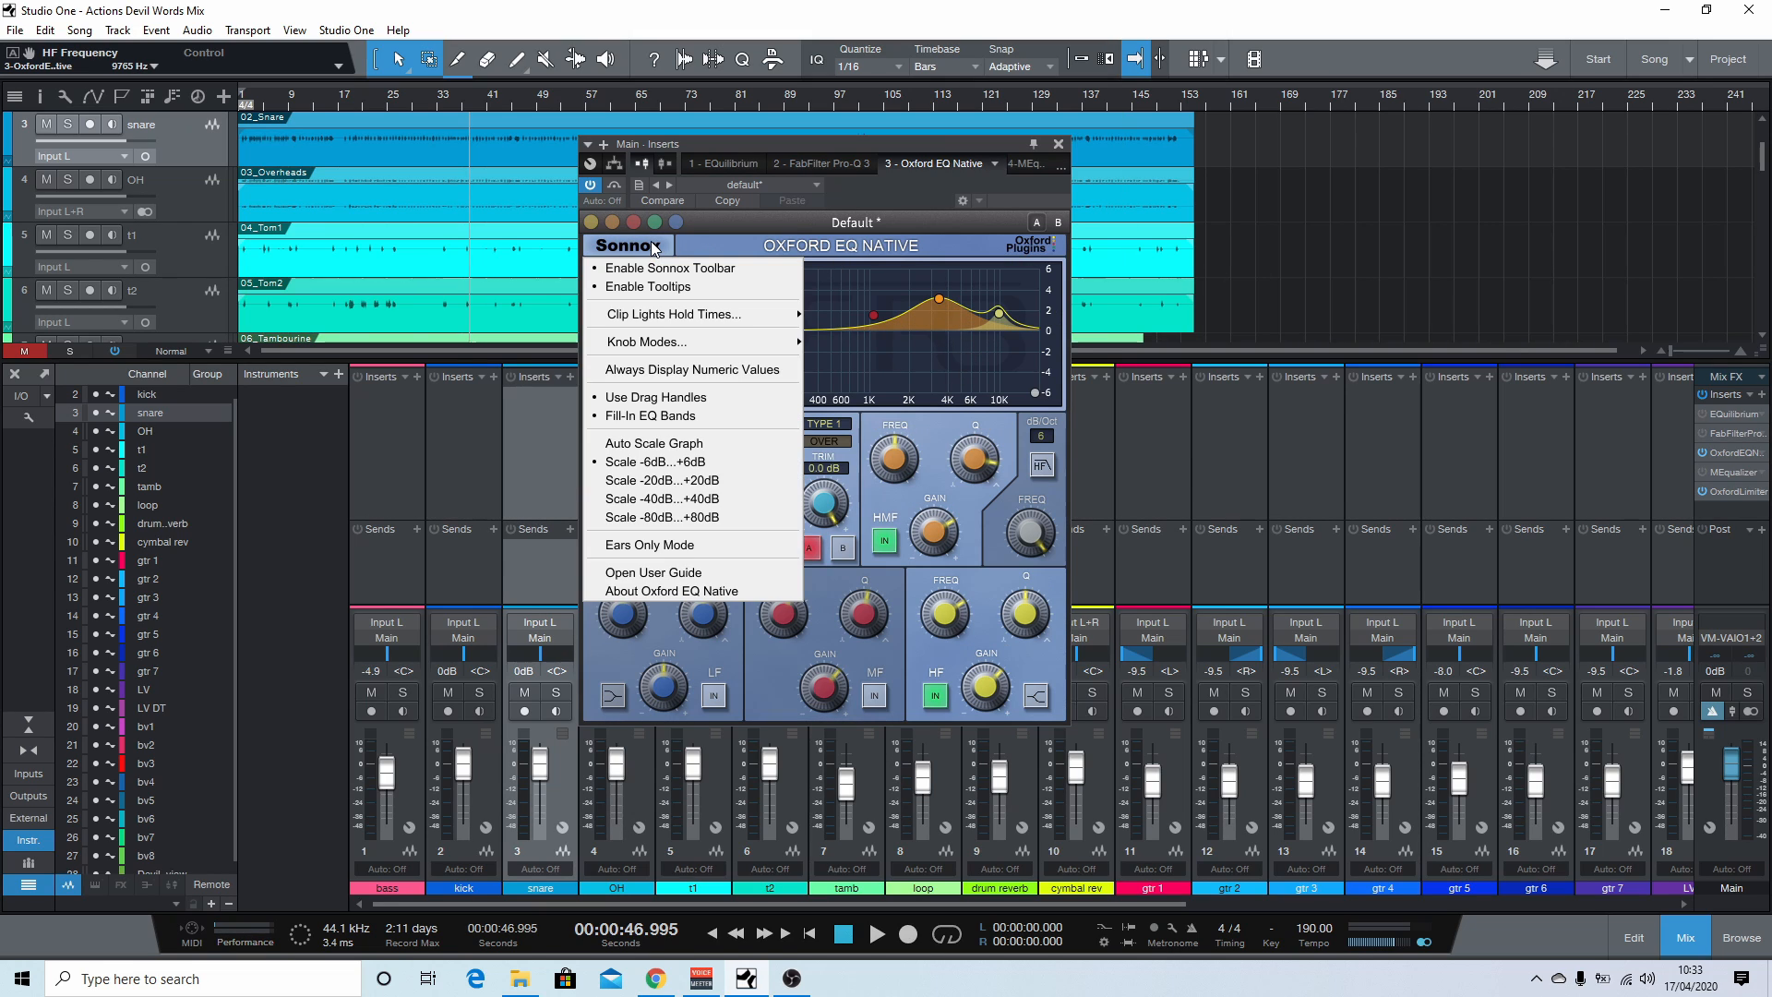
left_click(652, 245)
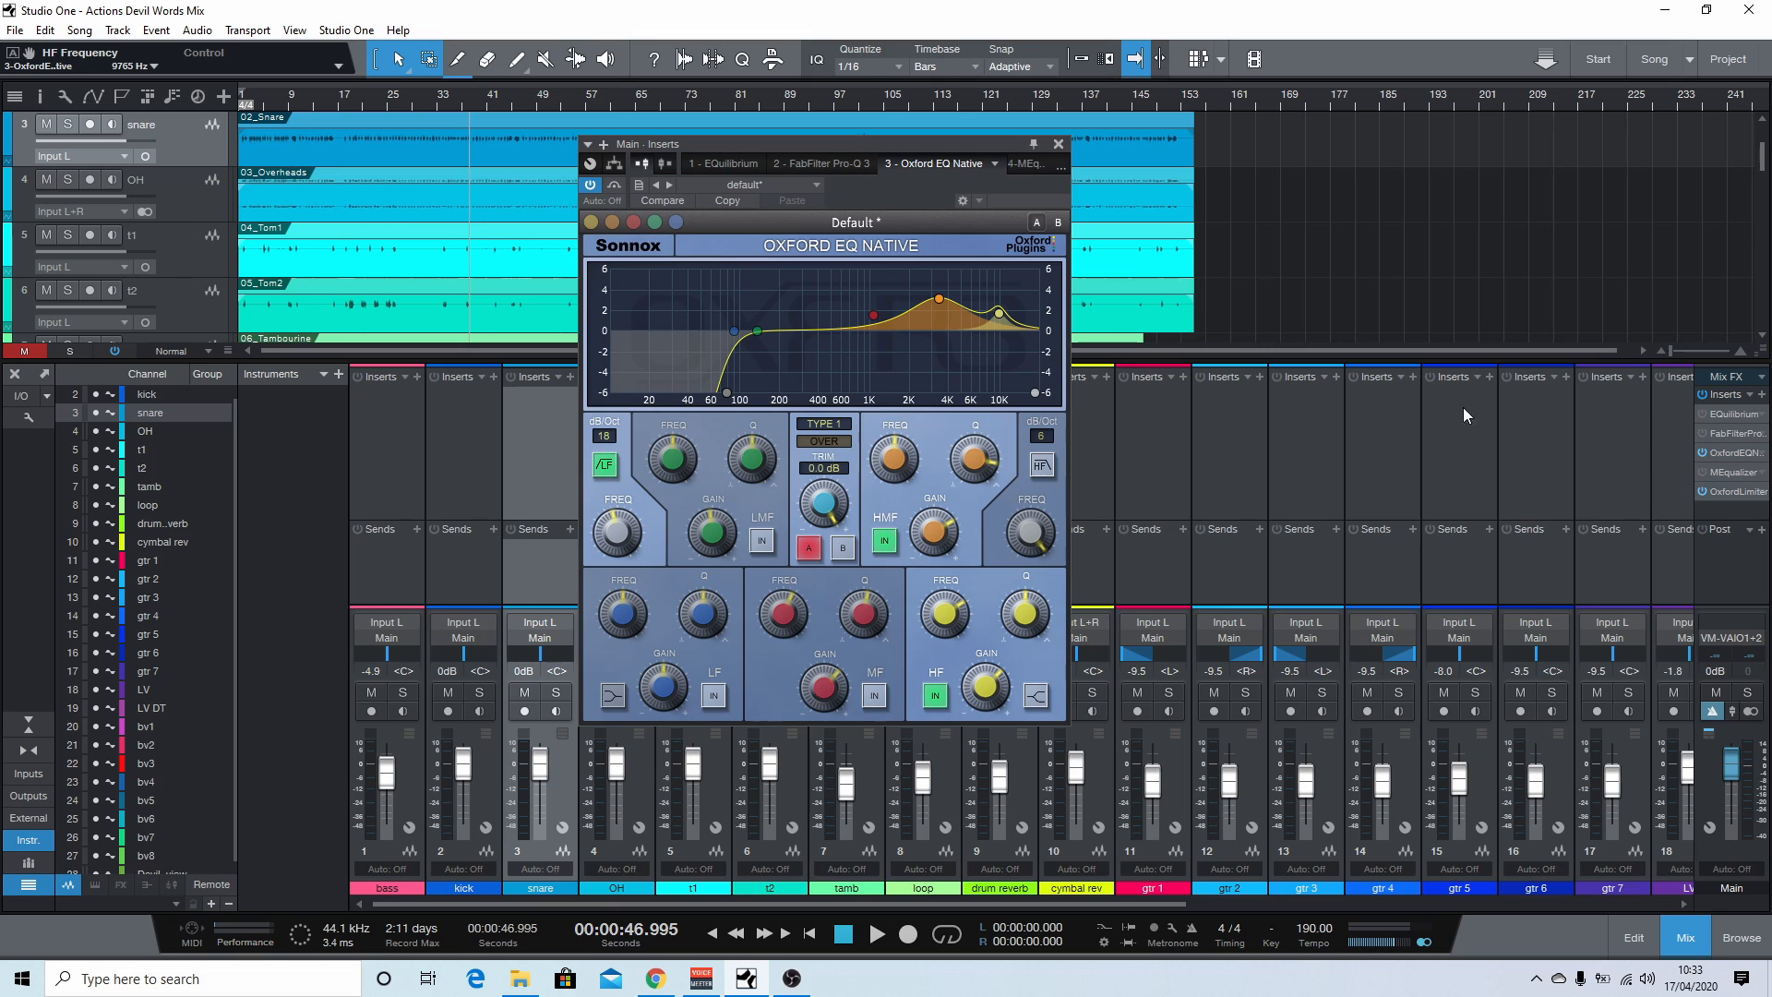
Step: Switch off the HMF band, the HF band and the low filter
mouse_move(969, 440)
left_click(879, 543)
left_click(935, 695)
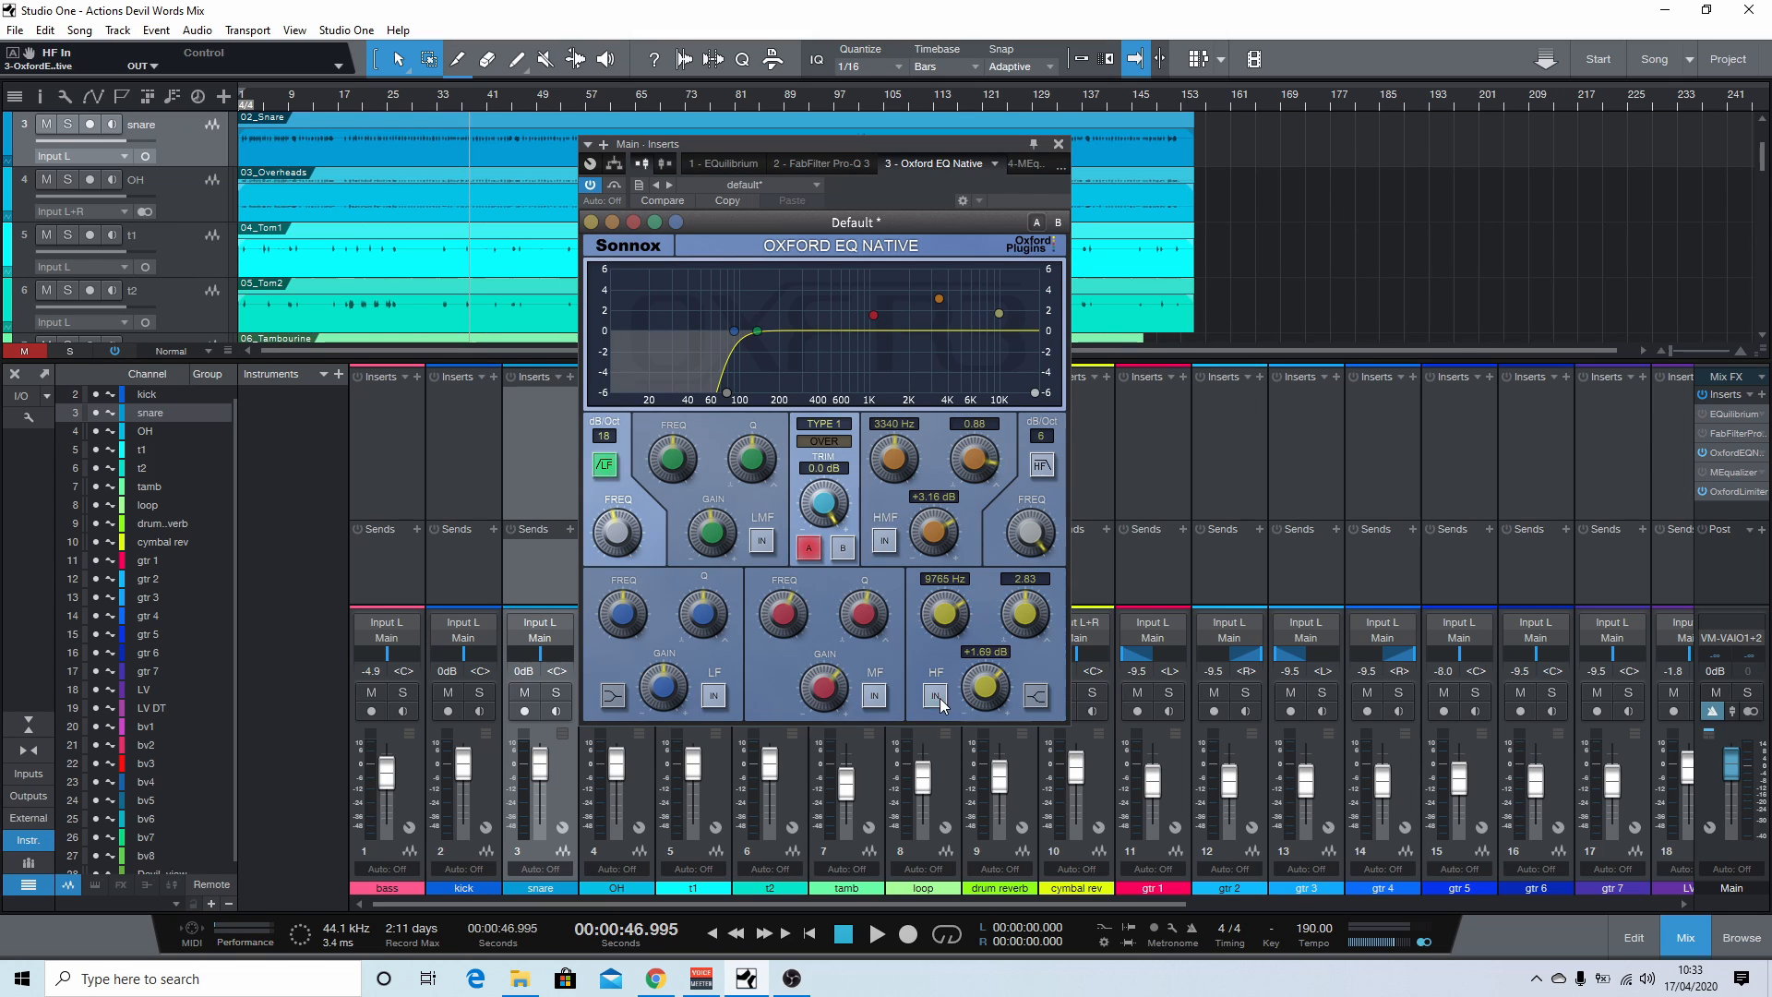
left_click(602, 465)
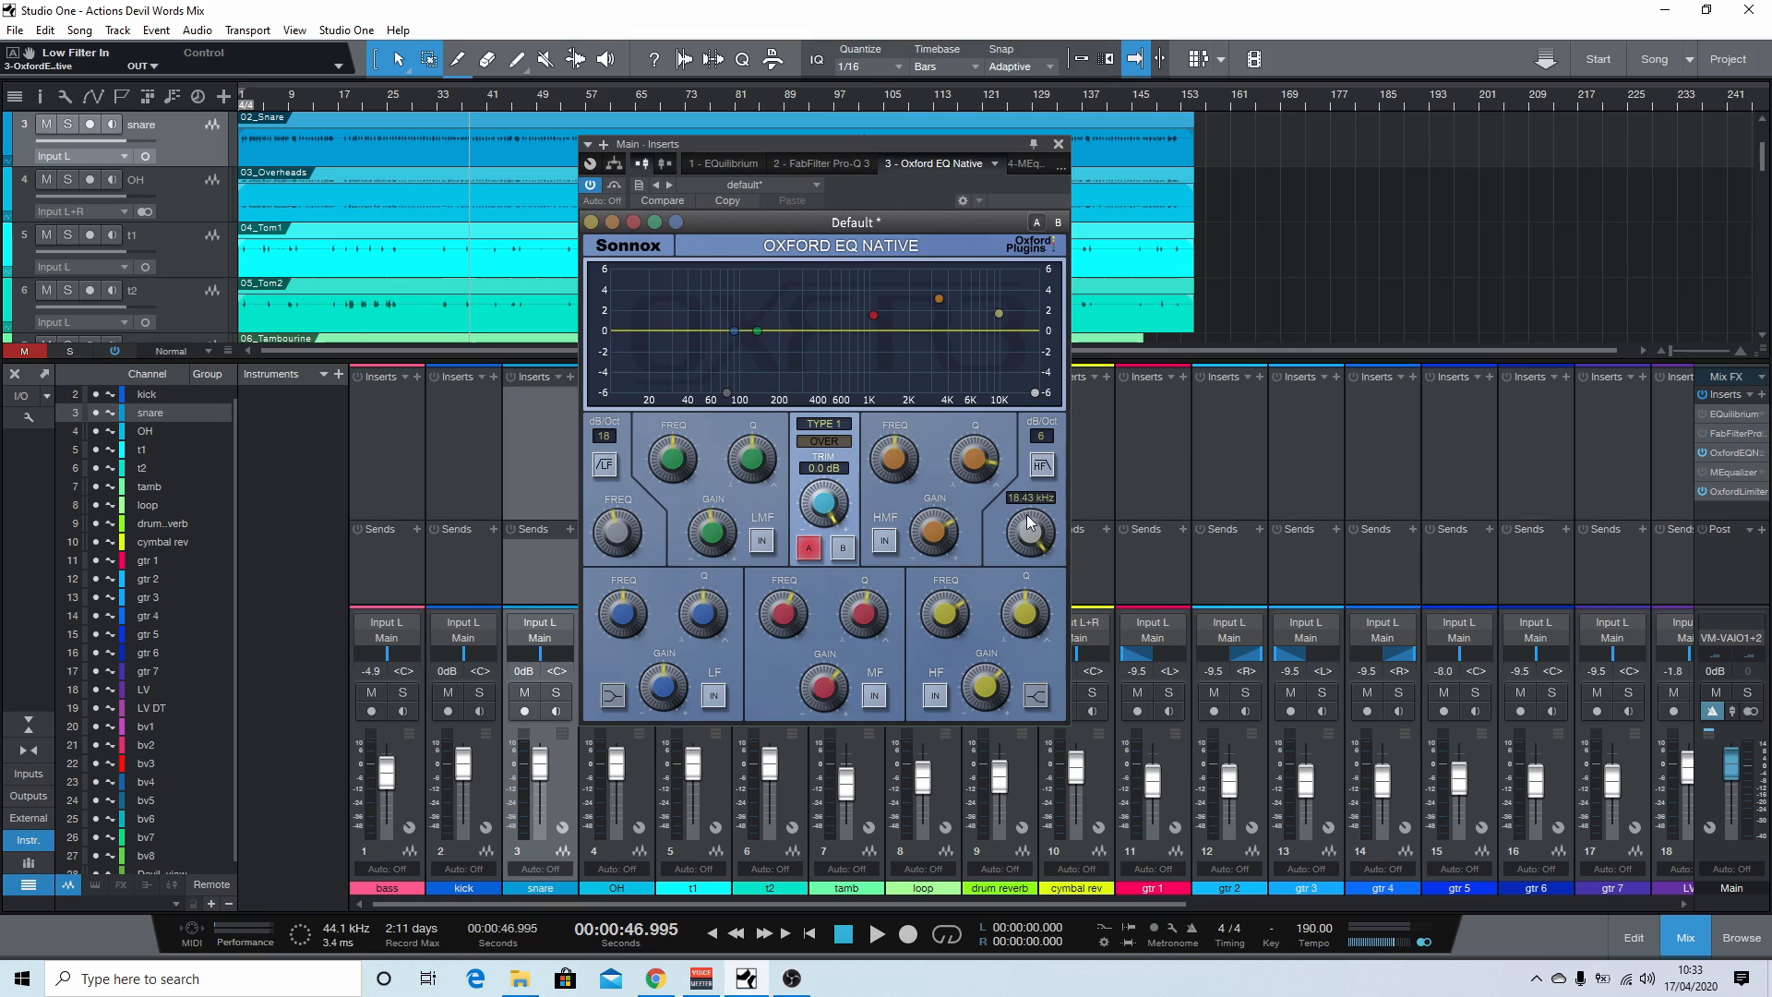
Step: Test the HF band with a Q of 16.0, switch it off again, and close the plug-in window after a brief look at EQuilibrium
left_click(999, 313)
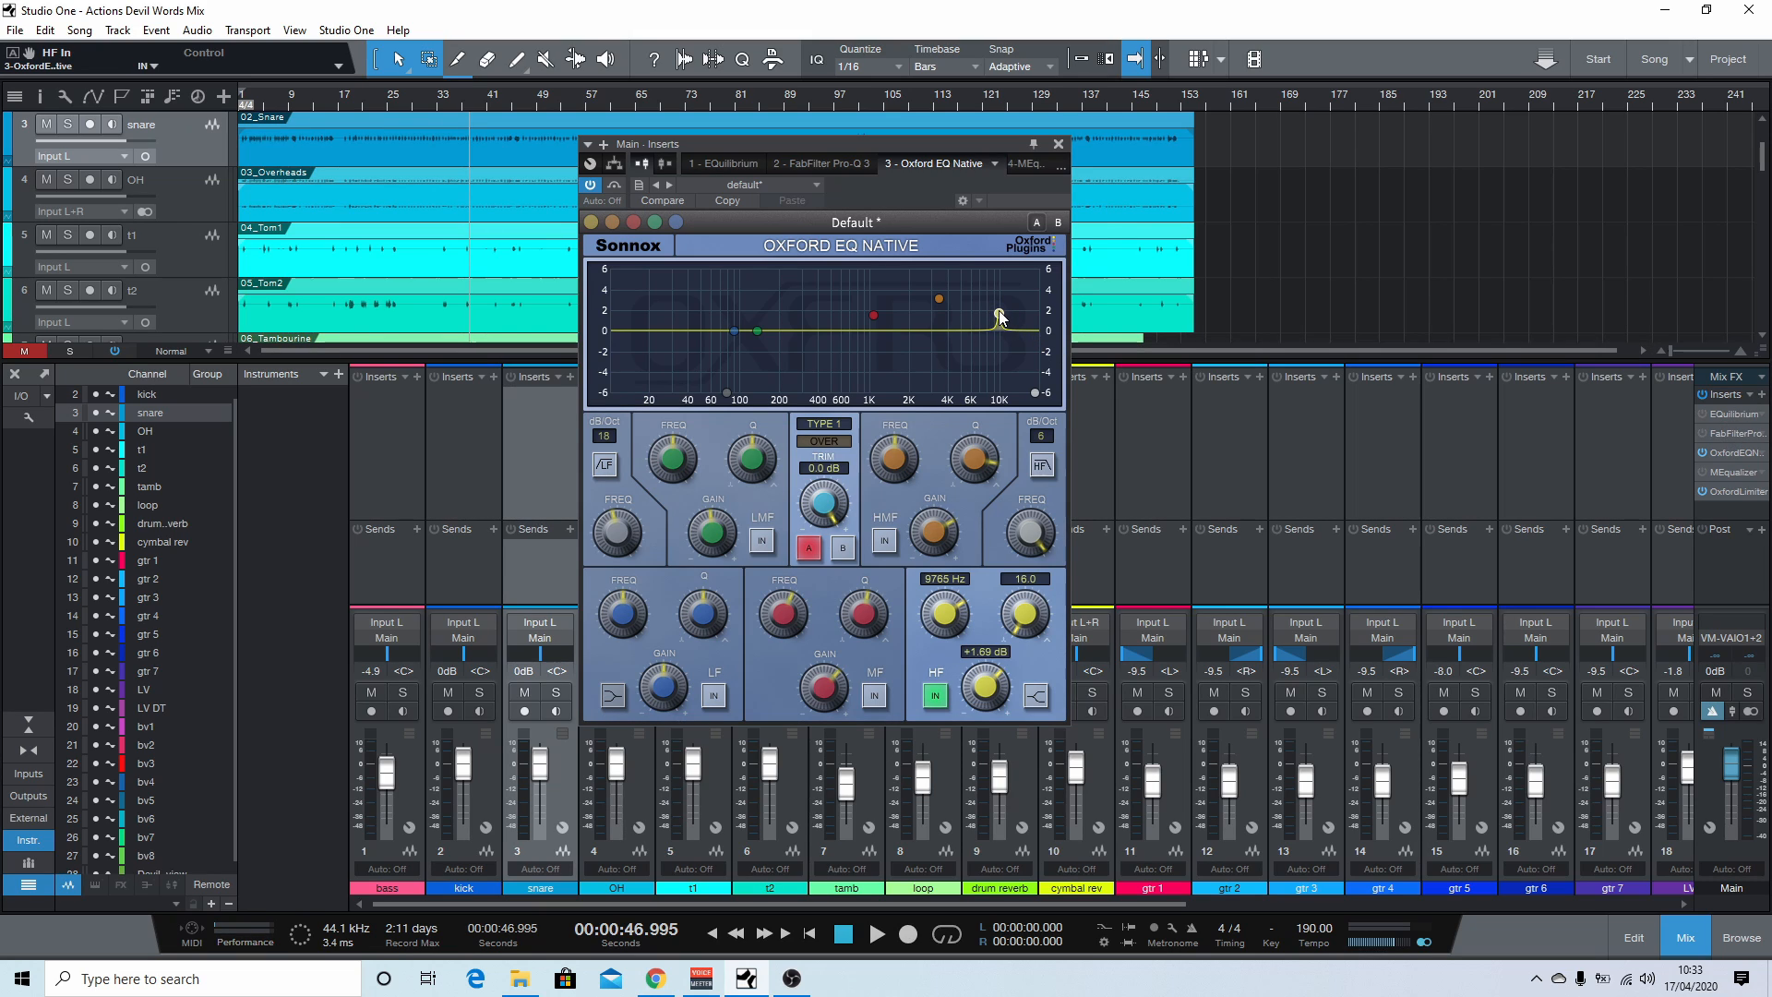
double_click(998, 312)
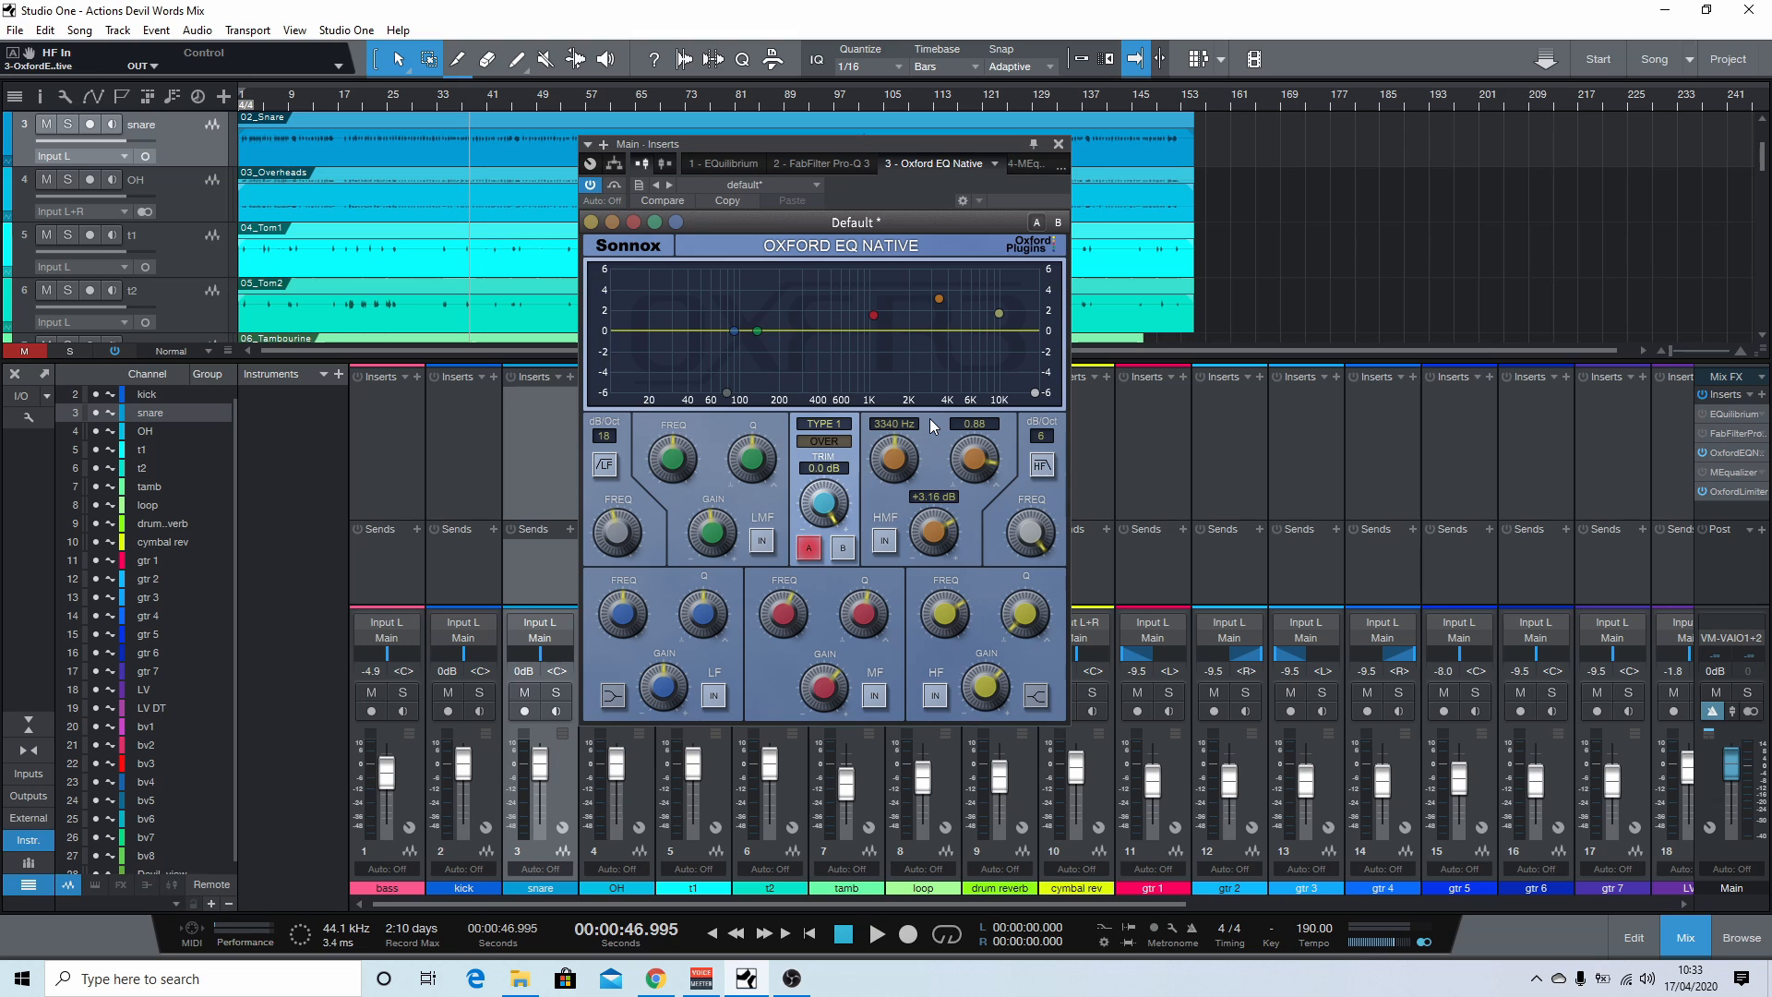
double_click(1727, 415)
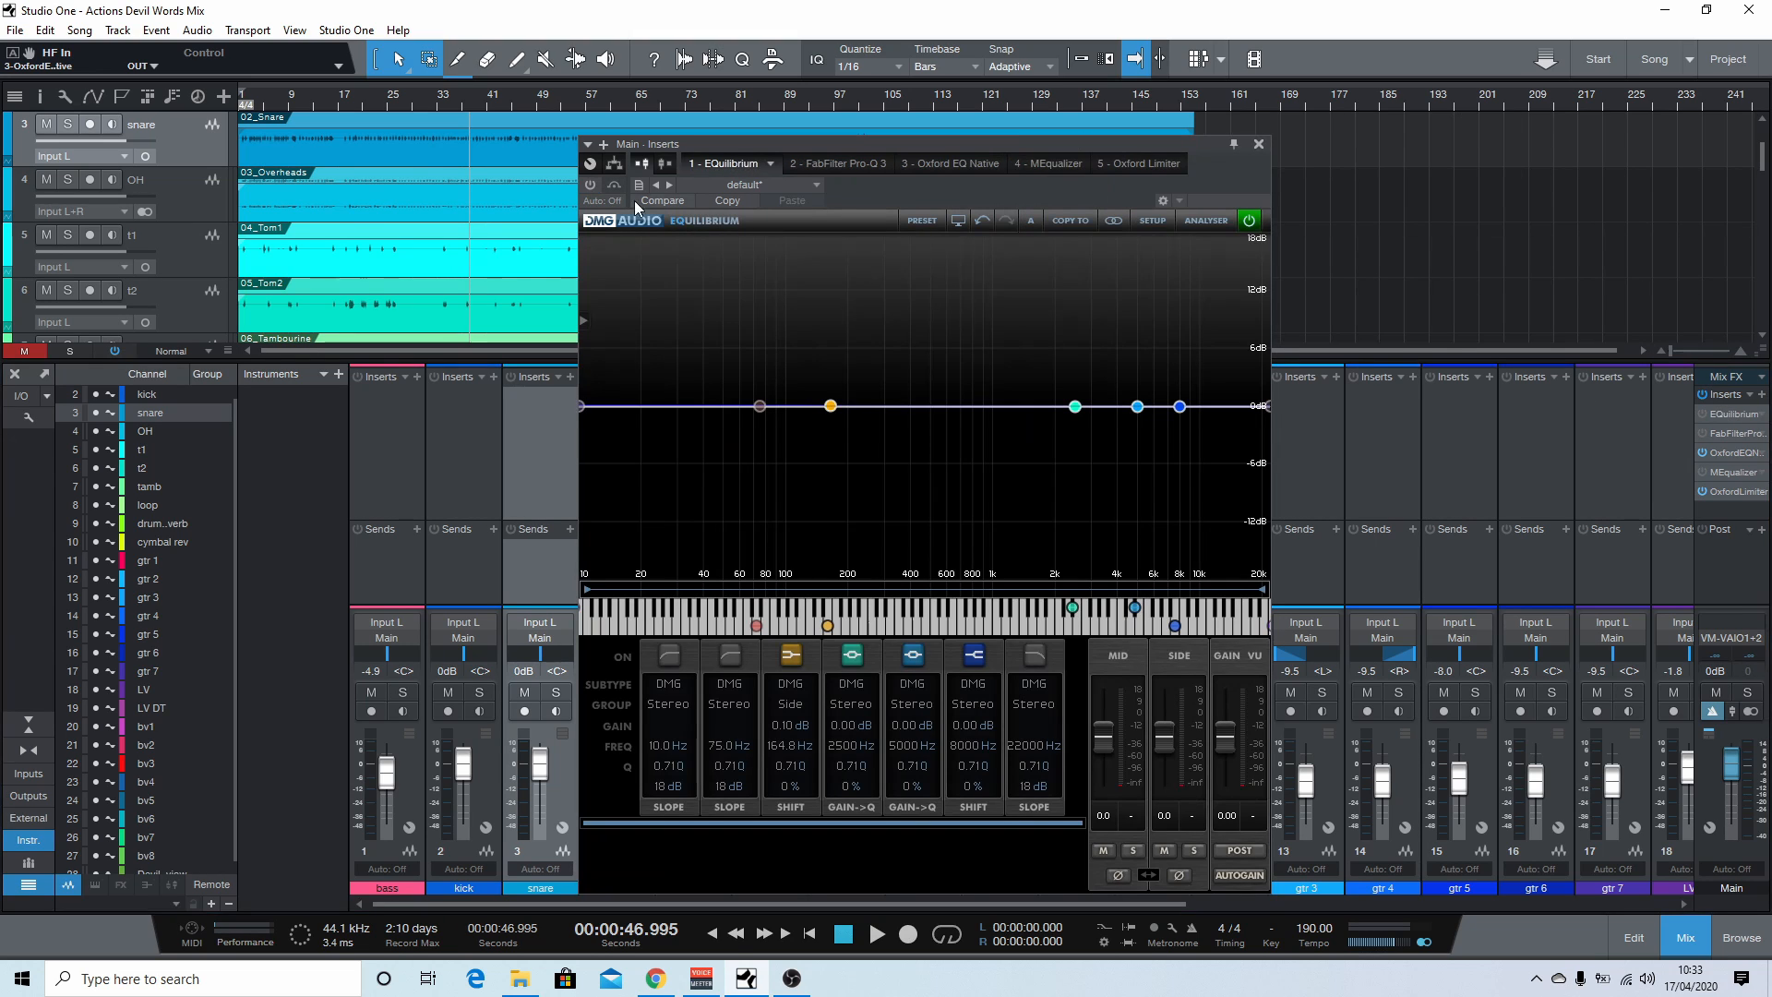
left_click(1258, 144)
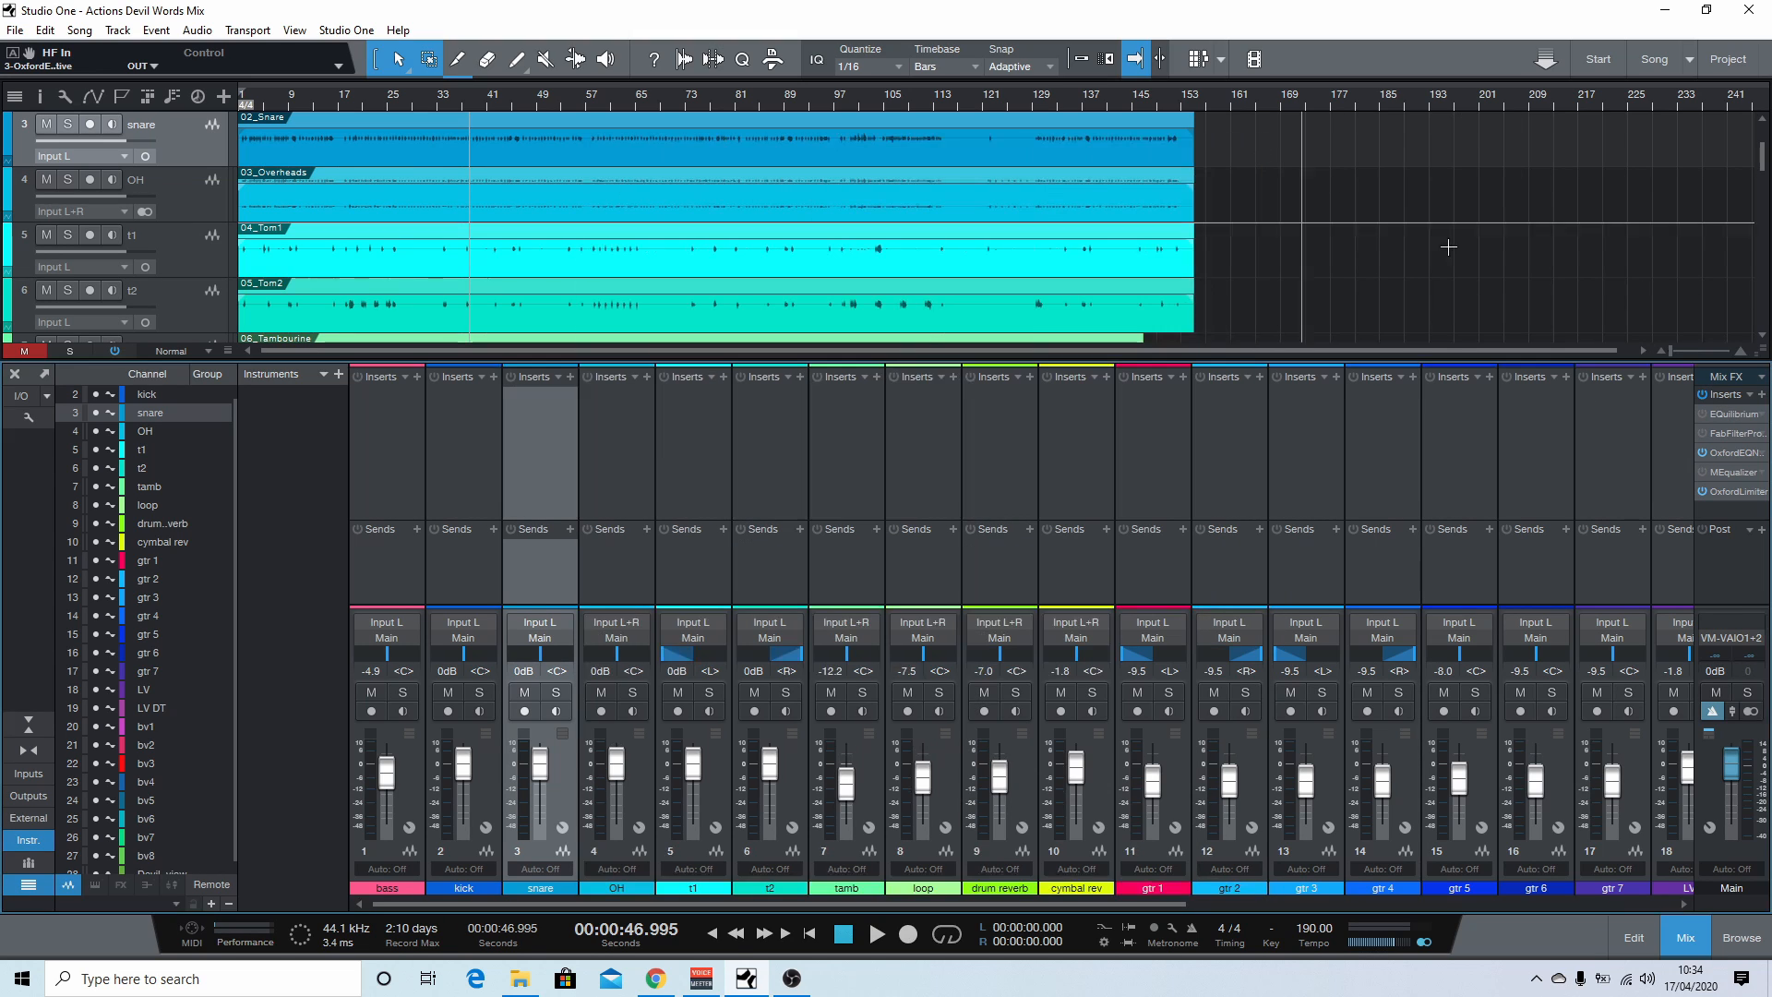
Step: Reopen FabFilter Pro-Q 3 and Oxford EQ Native in turn from the Main inserts to compare their displays, closing each window
double_click(1735, 433)
left_click(1373, 134)
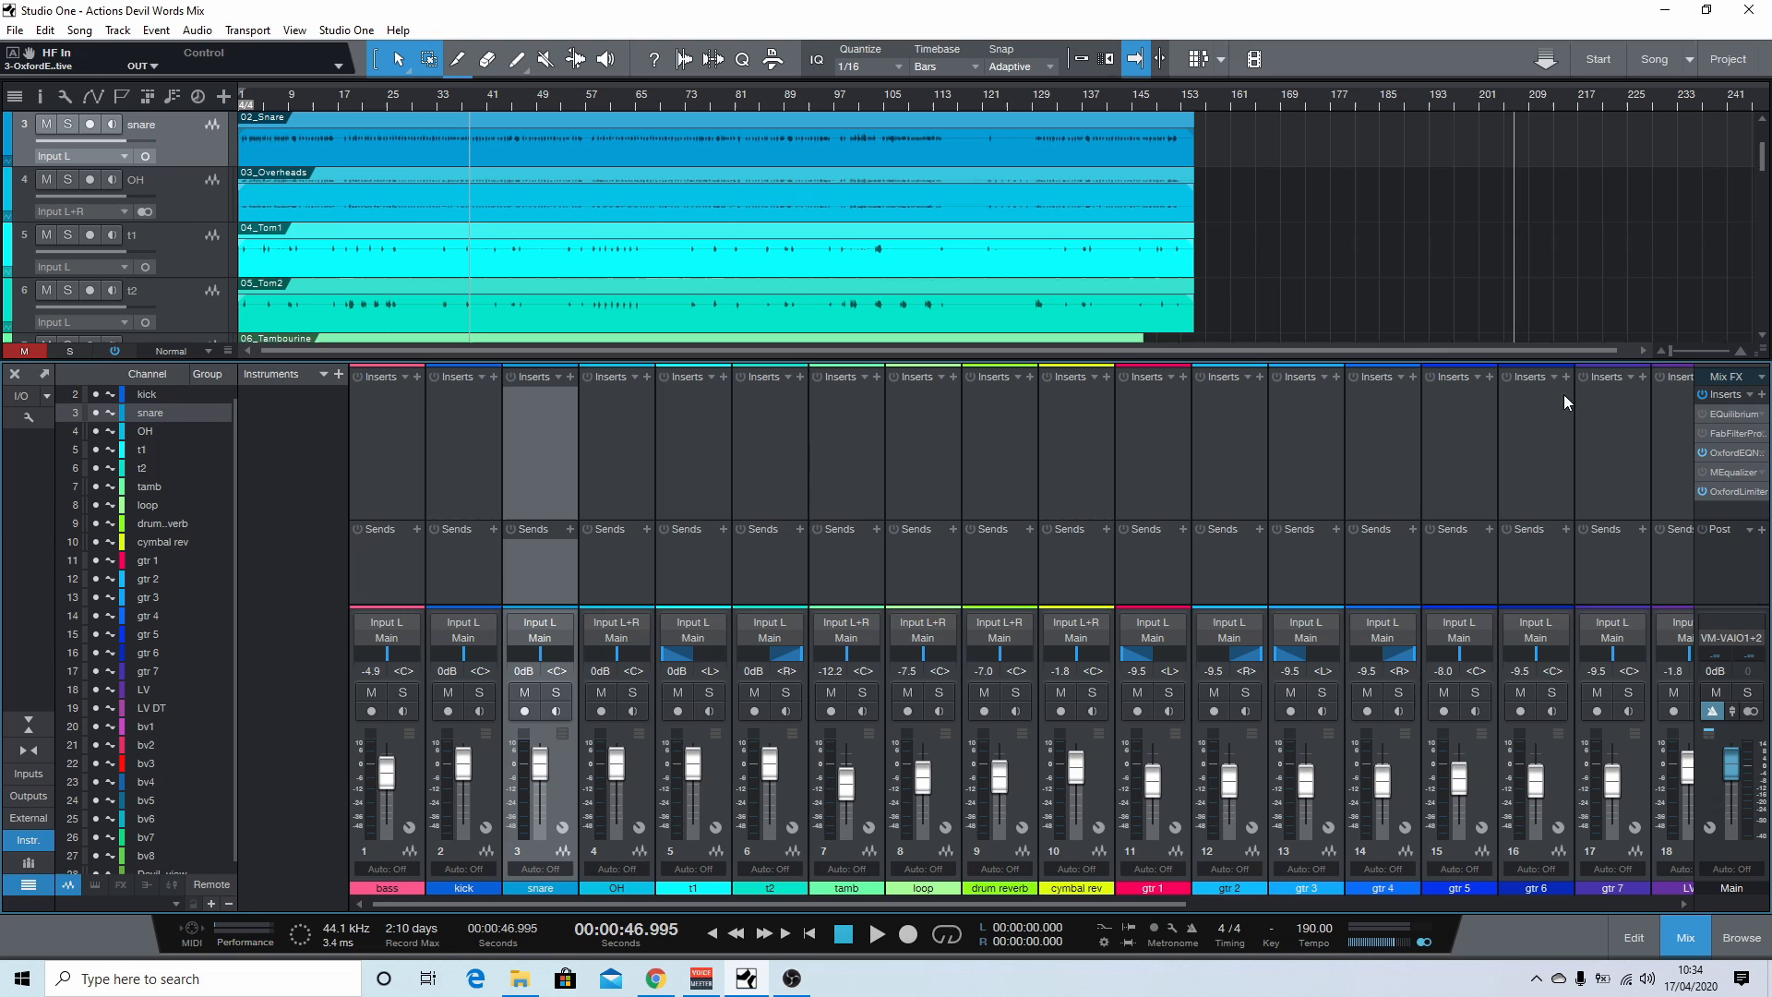
double_click(1706, 453)
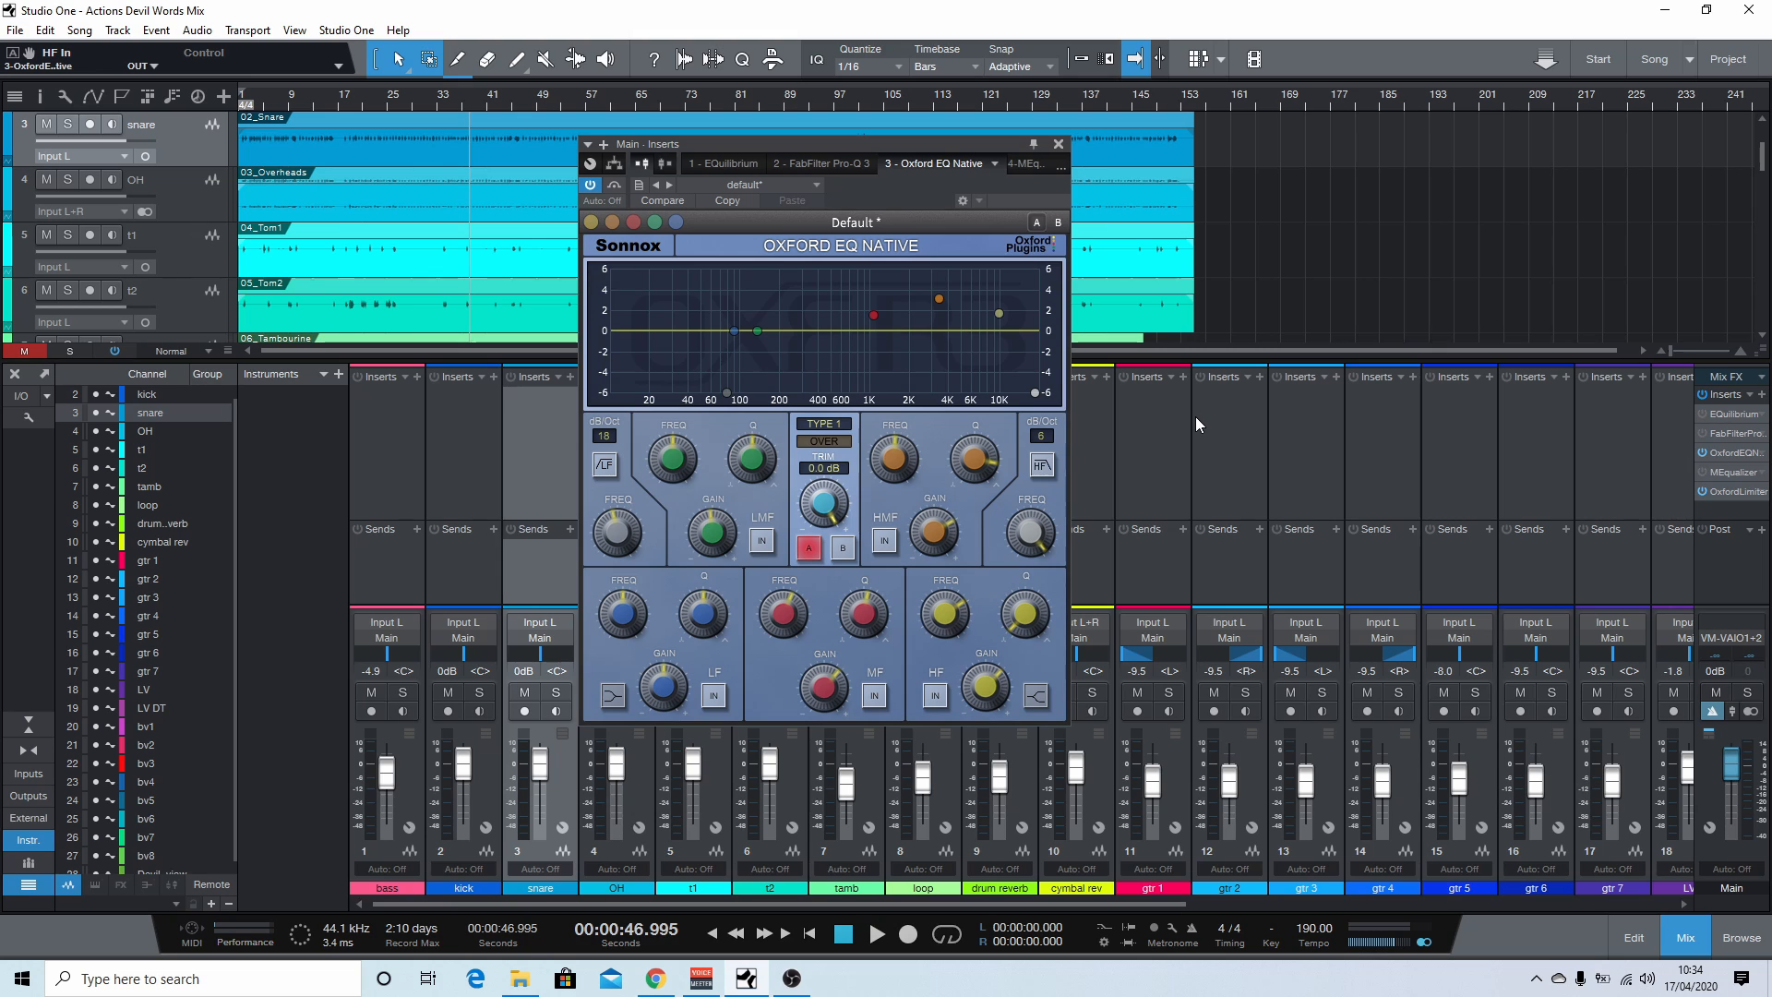
left_click(1059, 144)
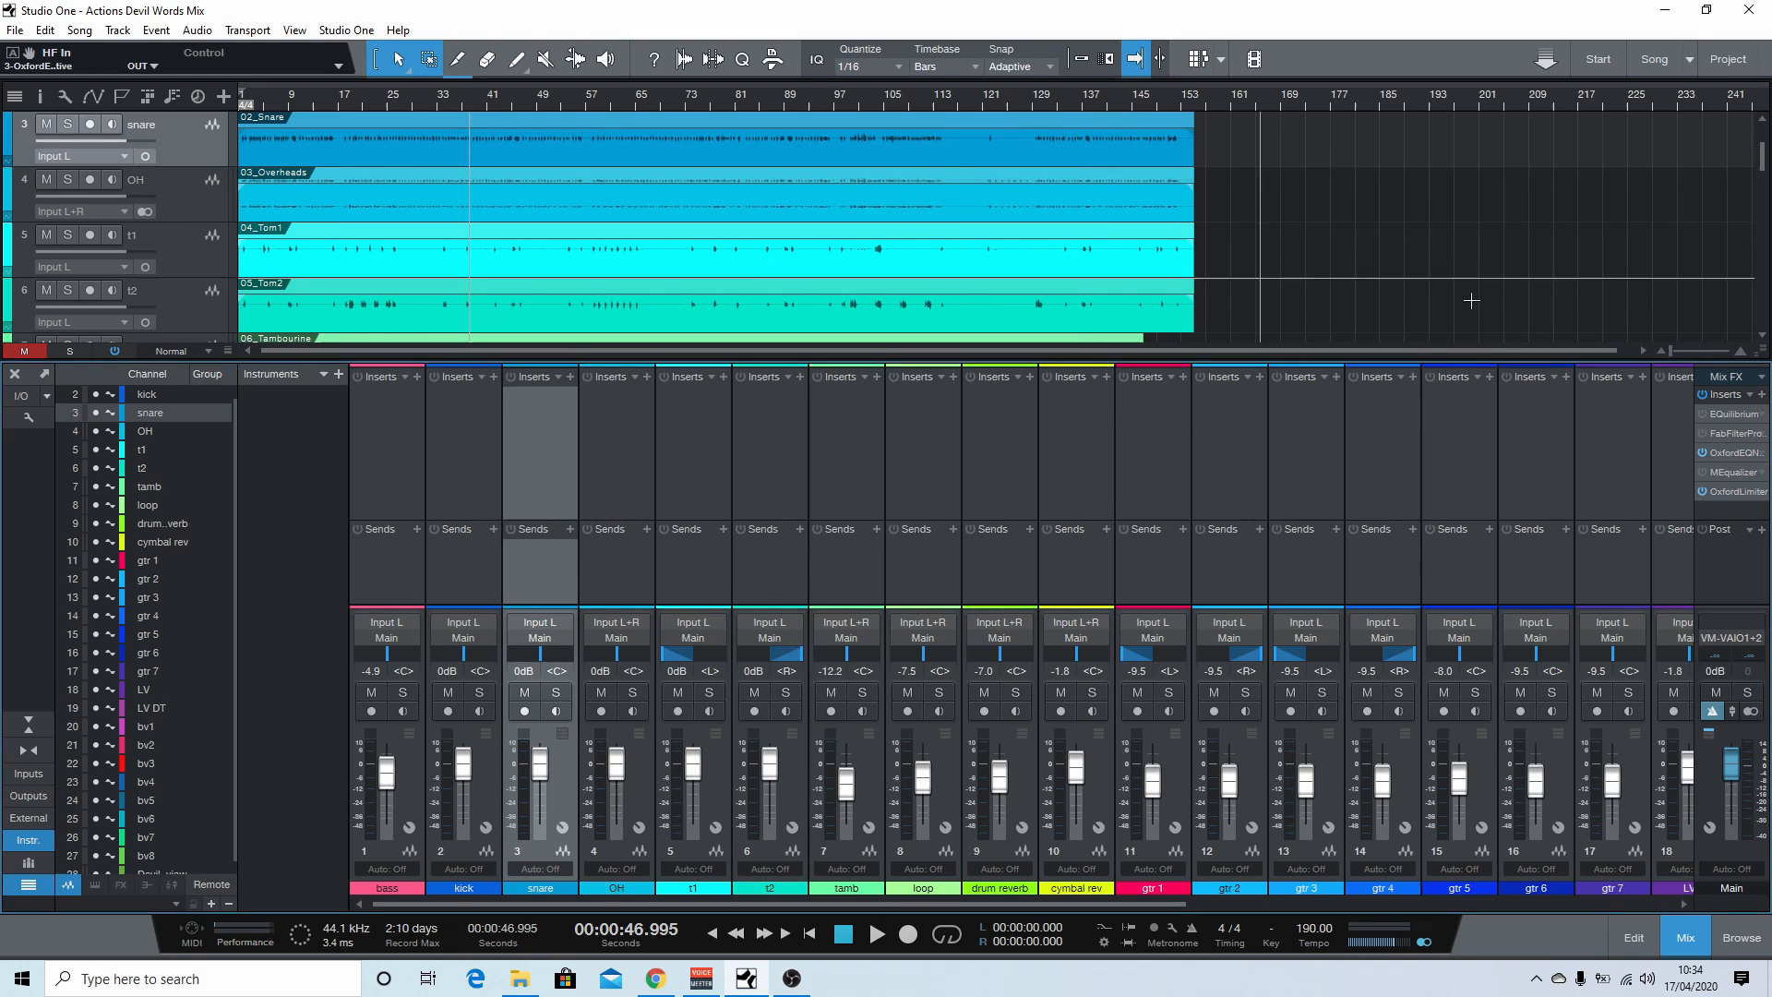
left_click(1735, 434)
left_click(1371, 134)
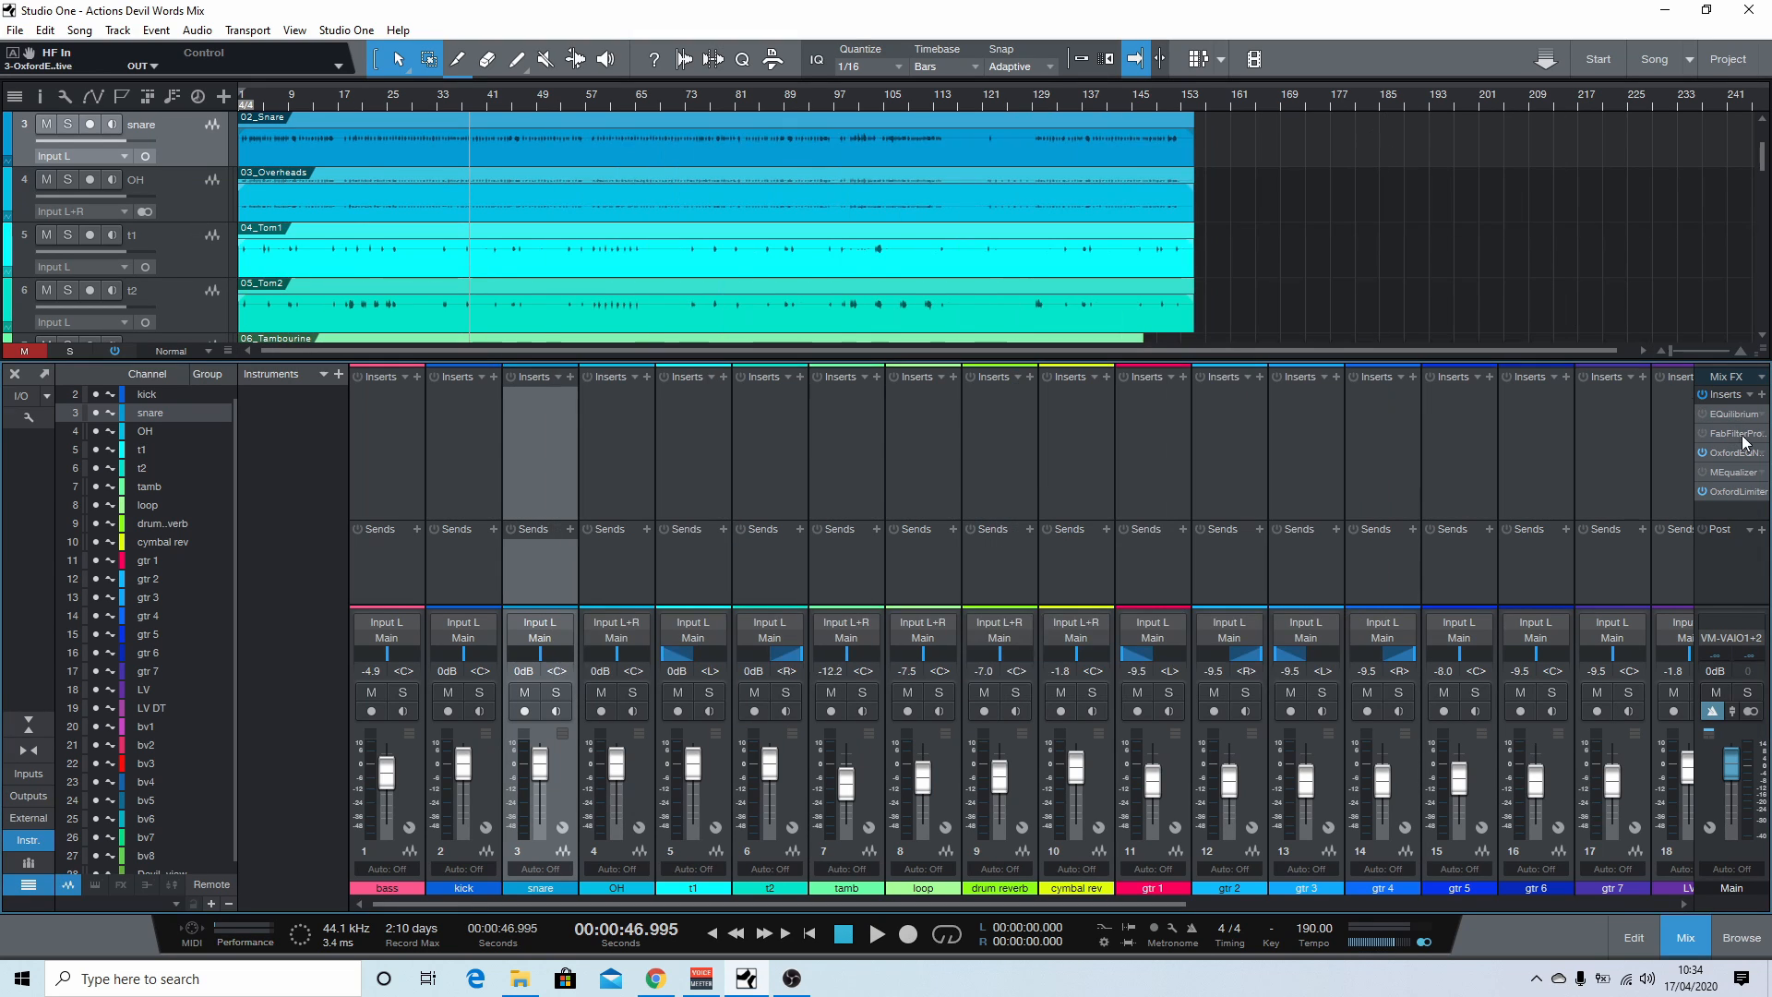
left_click(1737, 454)
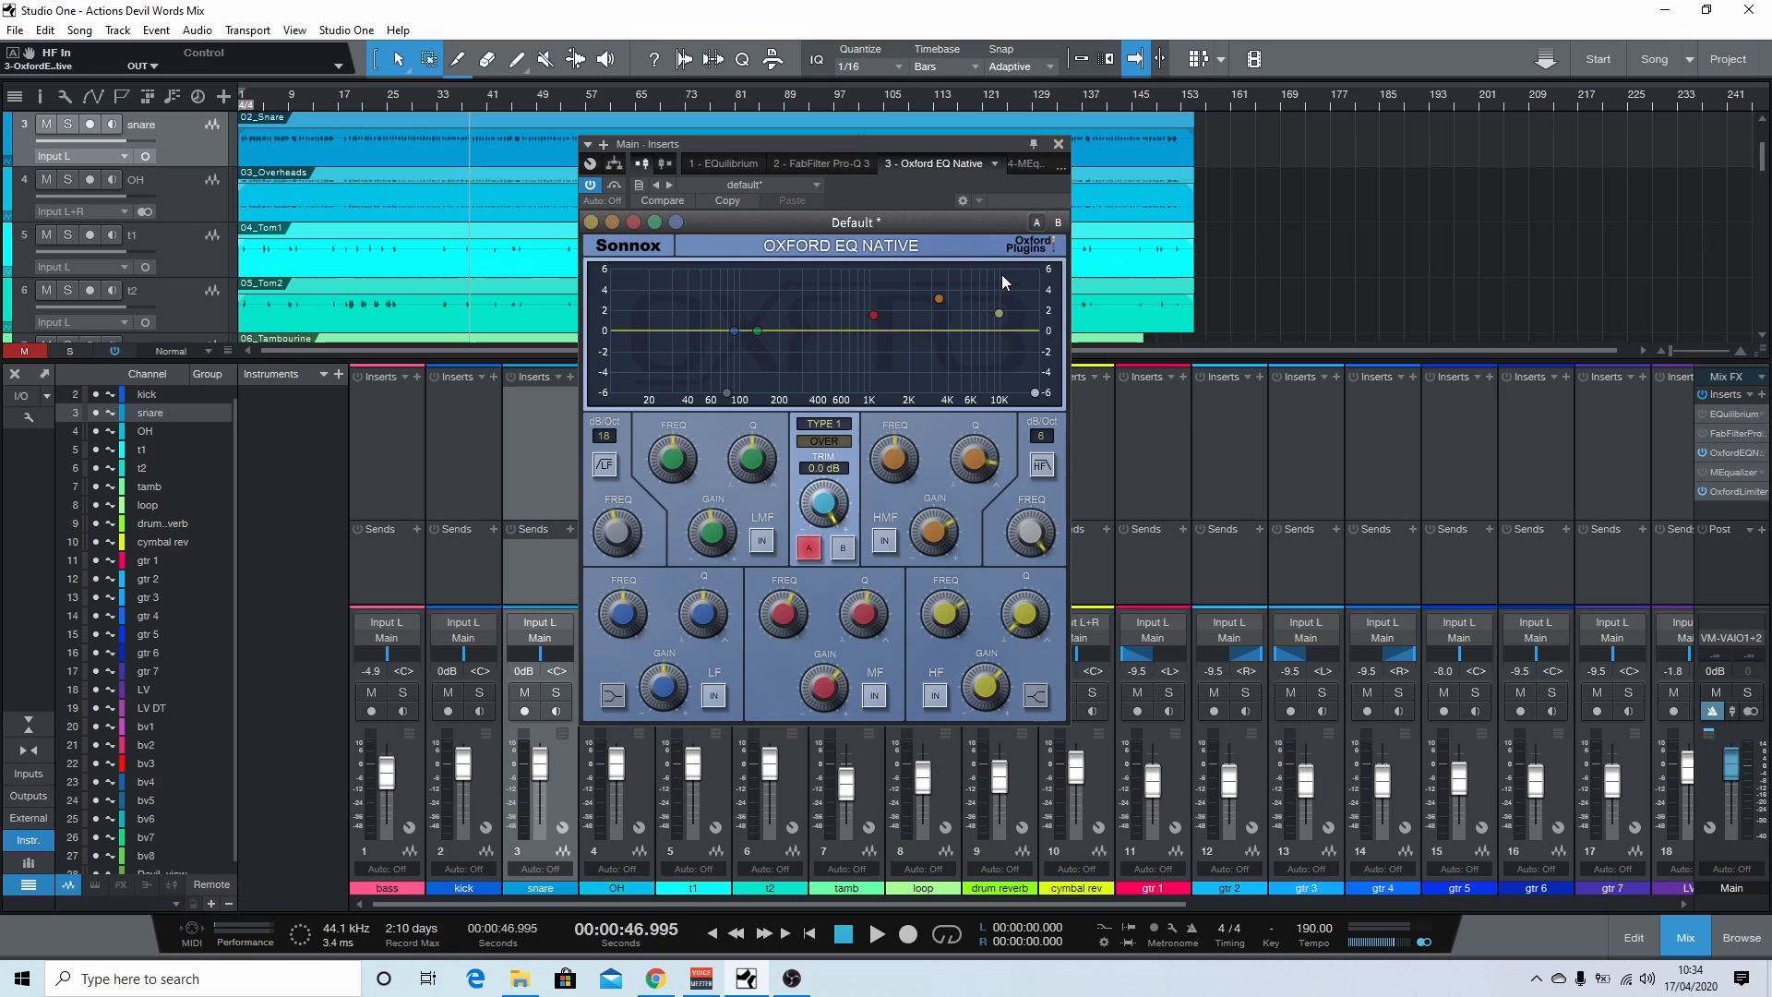
left_click(1057, 144)
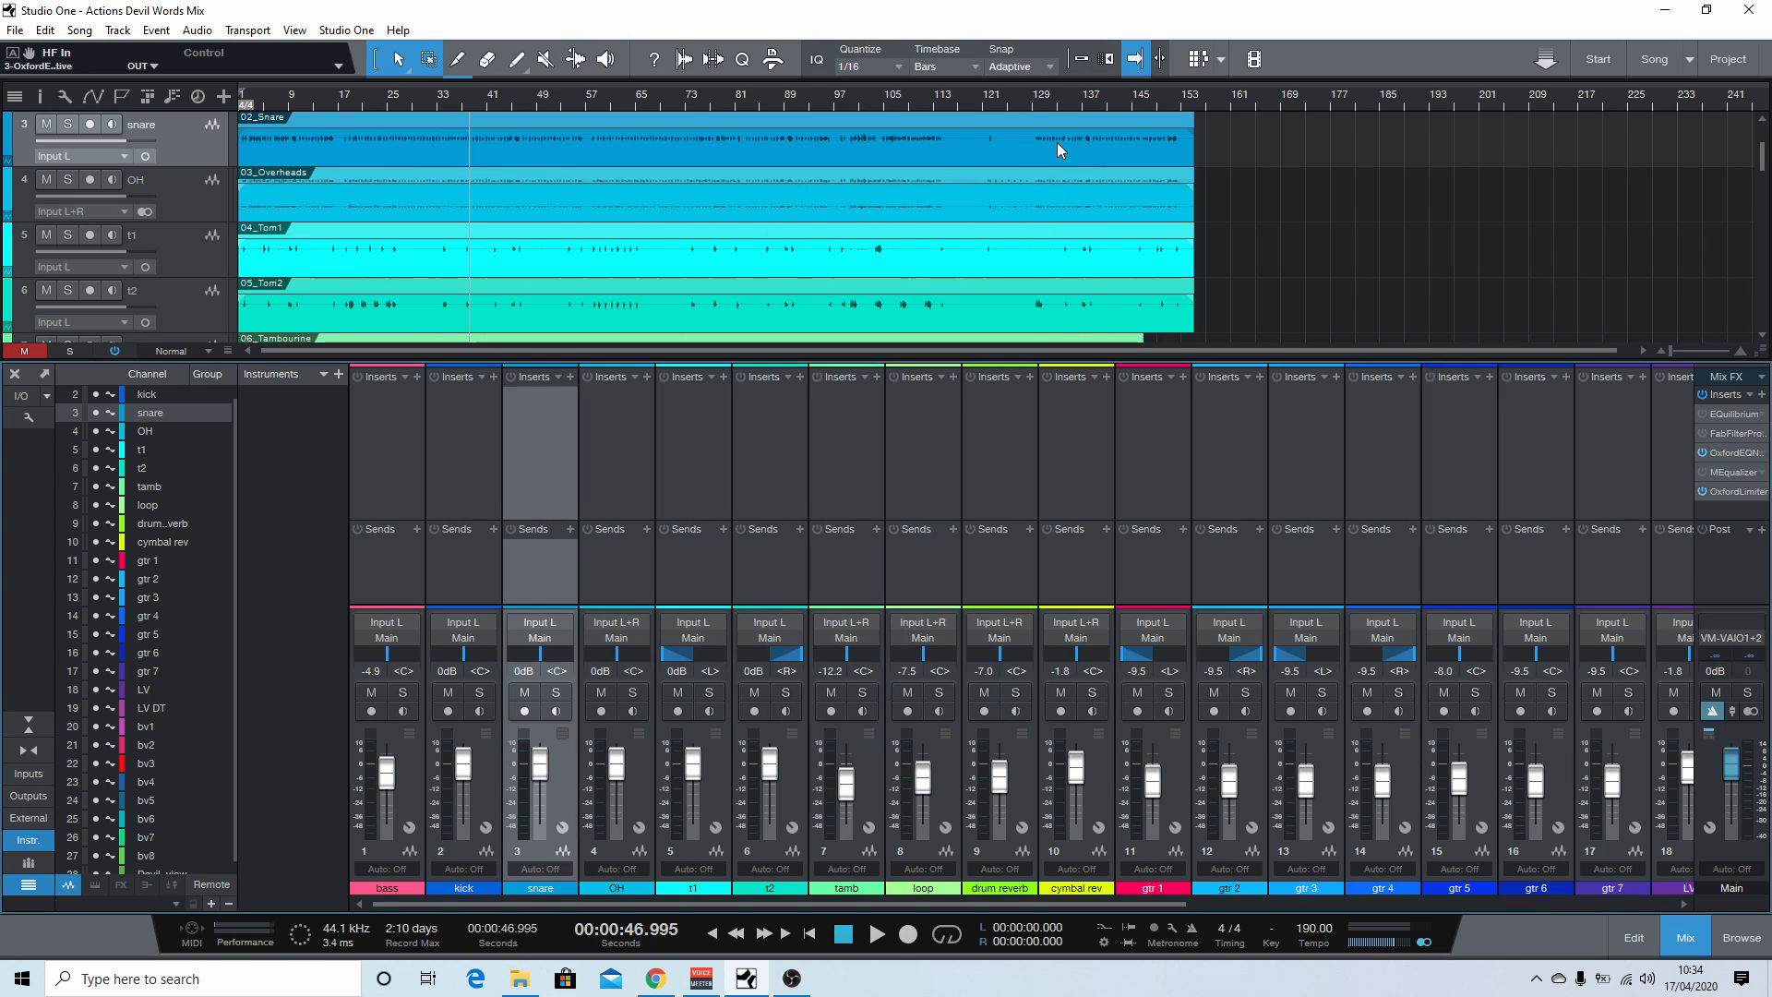
Step: Bypass Oxford EQ Native on the Main channel, and open MEqualizer to inspect the settings of band 6
left_click(1702, 453)
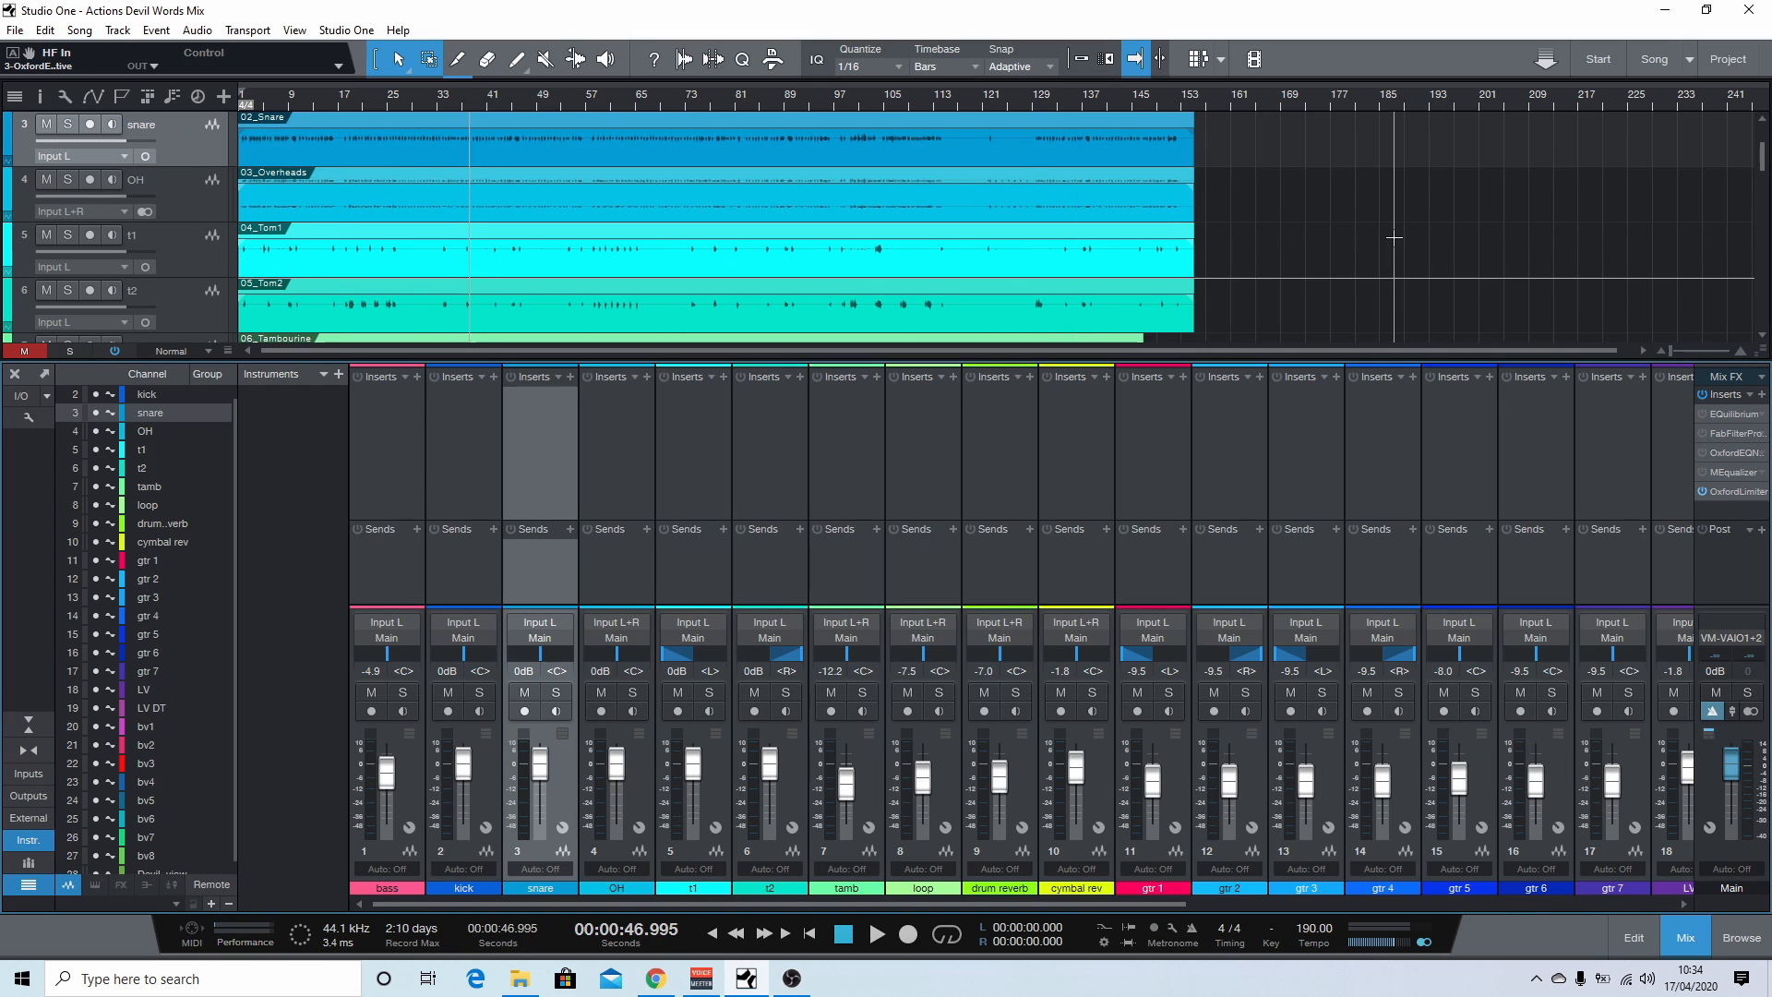
left_click(1728, 473)
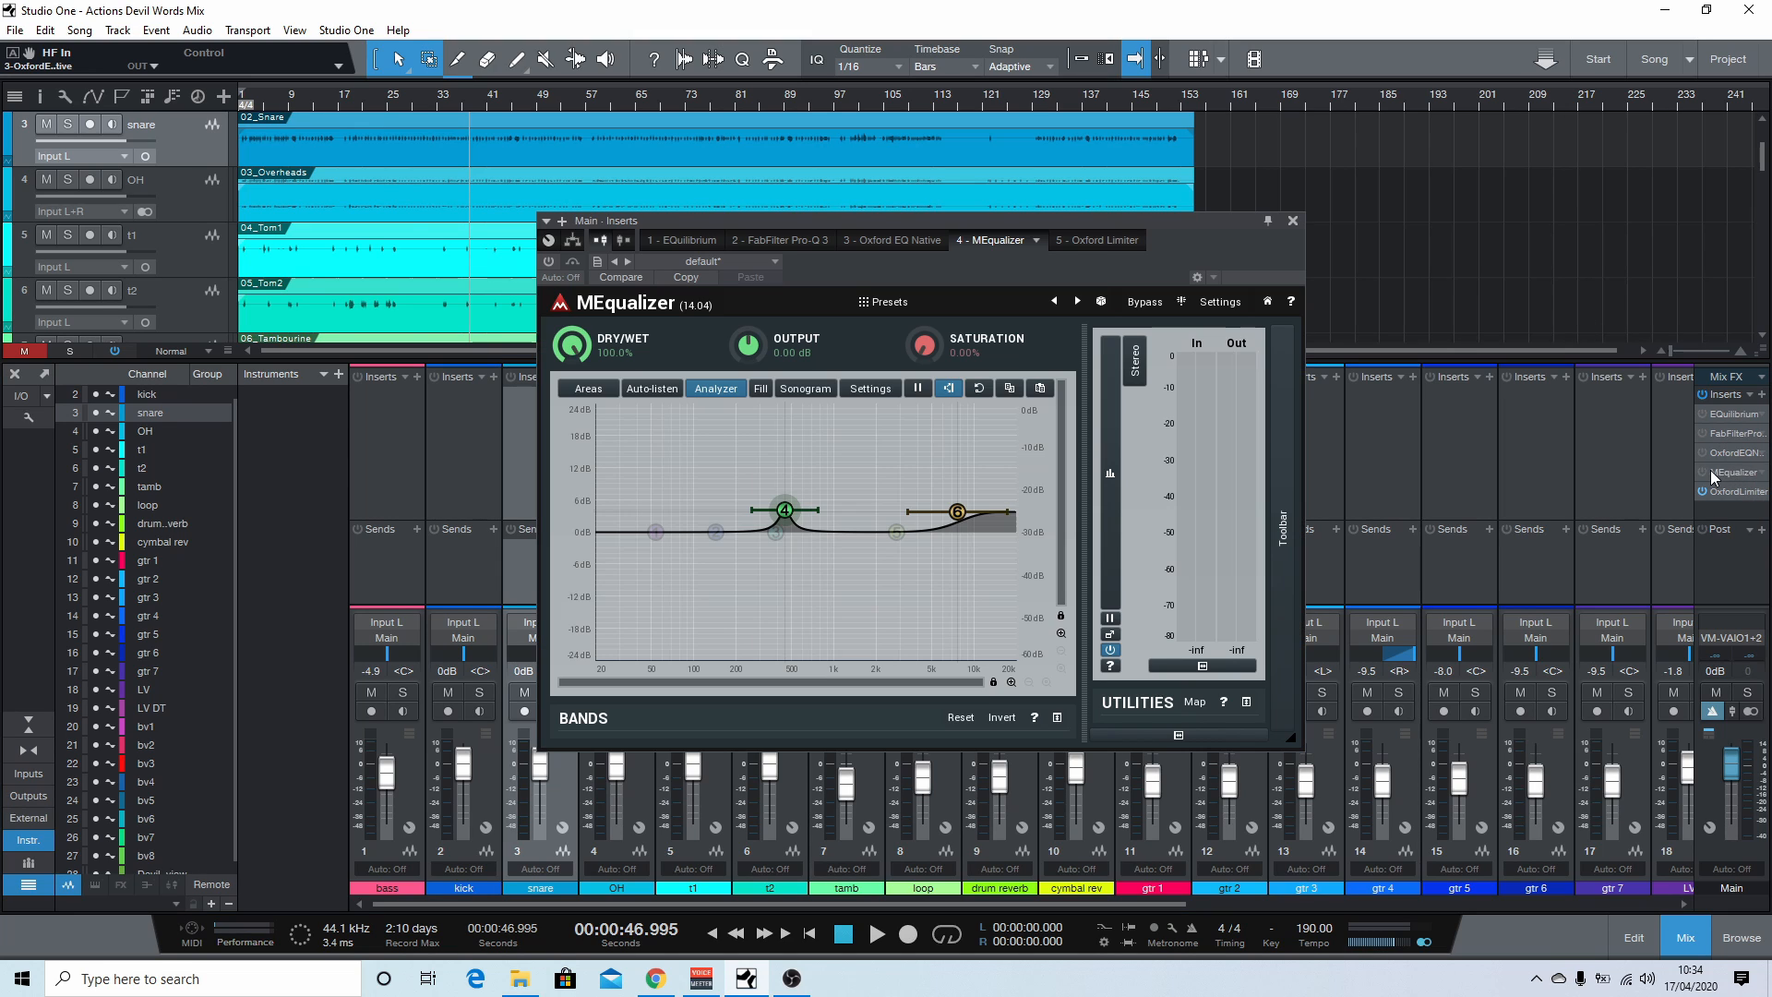
double_click(956, 514)
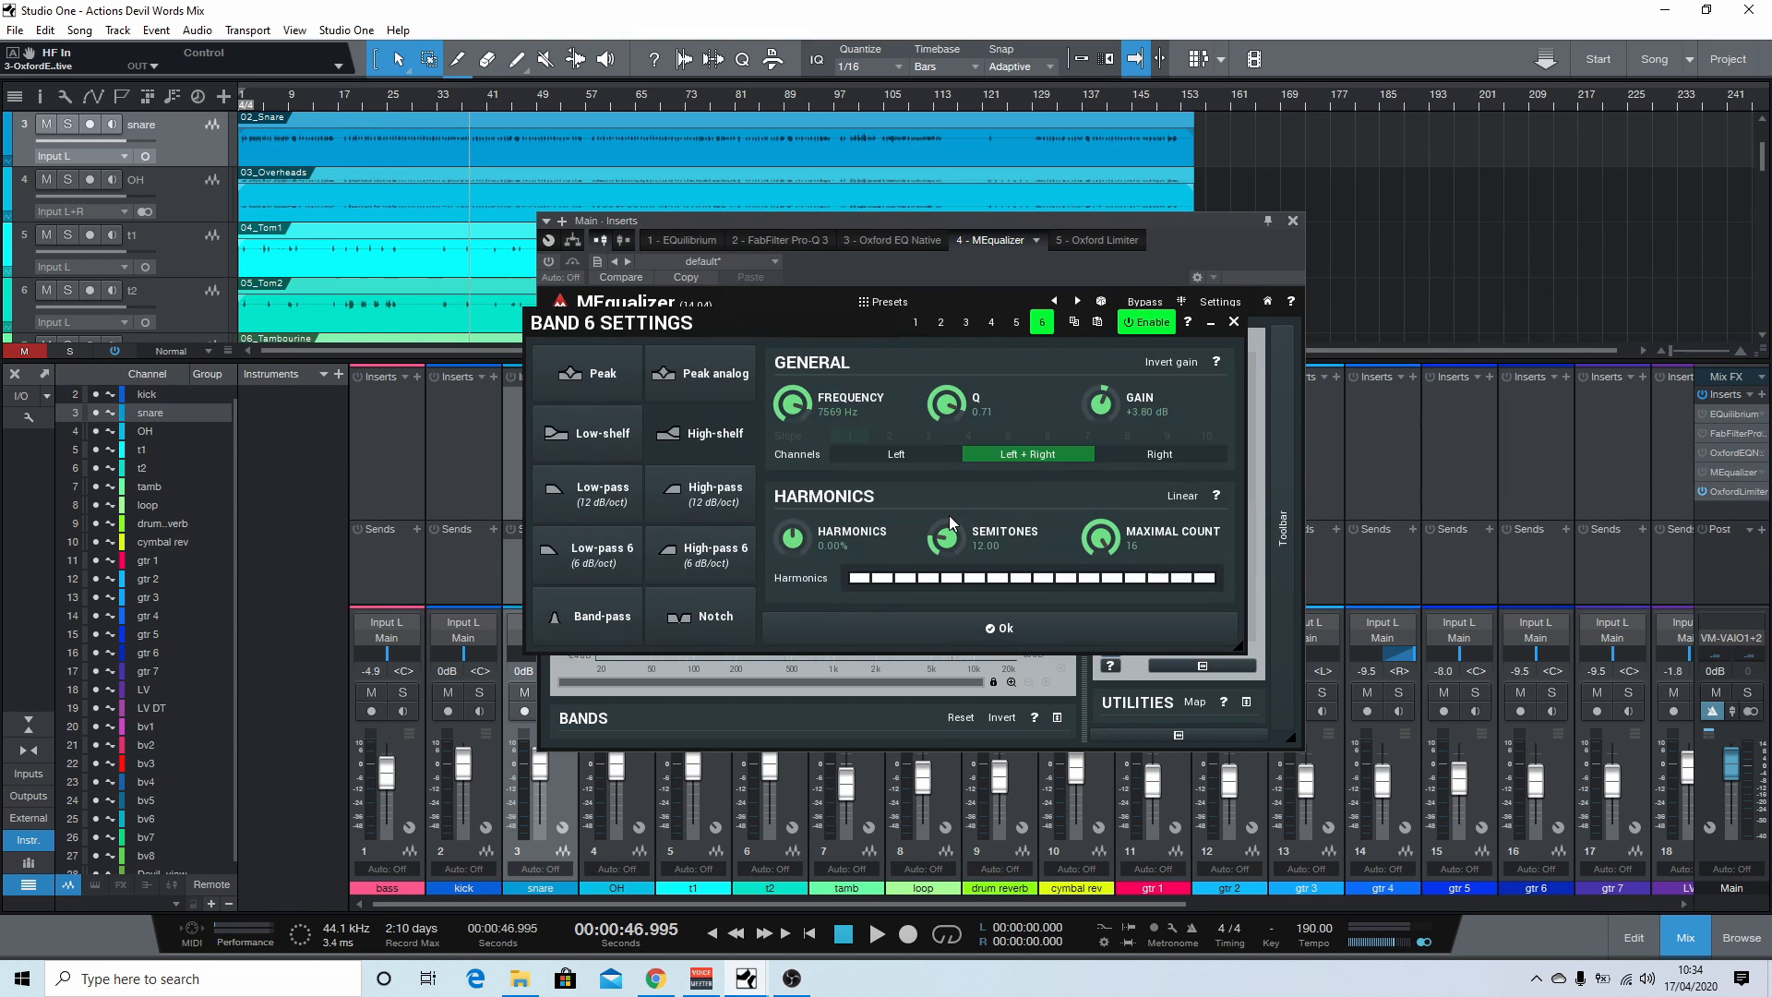
left_click(1234, 324)
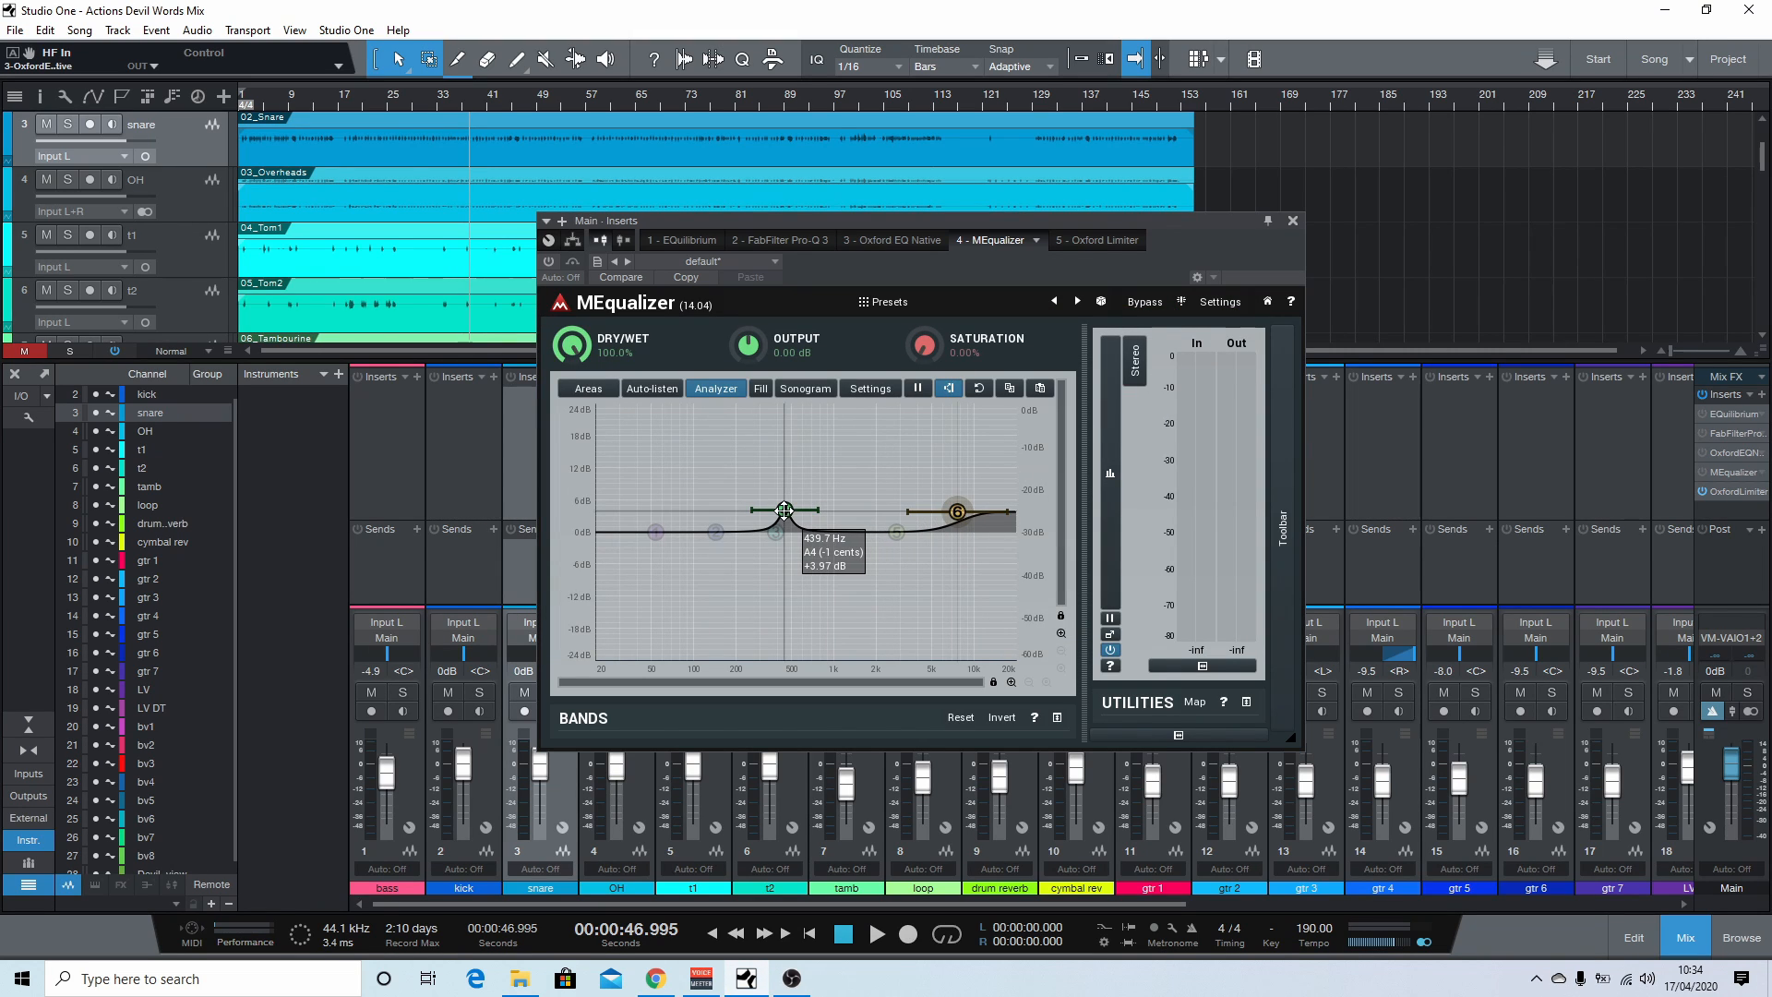
Step: Set MEqualizer band 4's gain to about +3.28 dB, glance at its band settings, and activate the plug-in for playback
mouse_move(783, 511)
left_mouse_down()
mouse_move(787, 478)
mouse_move(672, 495)
mouse_move(716, 519)
mouse_move(728, 467)
mouse_move(791, 487)
mouse_move(753, 508)
mouse_move(768, 514)
left_mouse_up()
double_click(789, 479)
left_click(1234, 323)
left_click(1705, 473)
key("space")
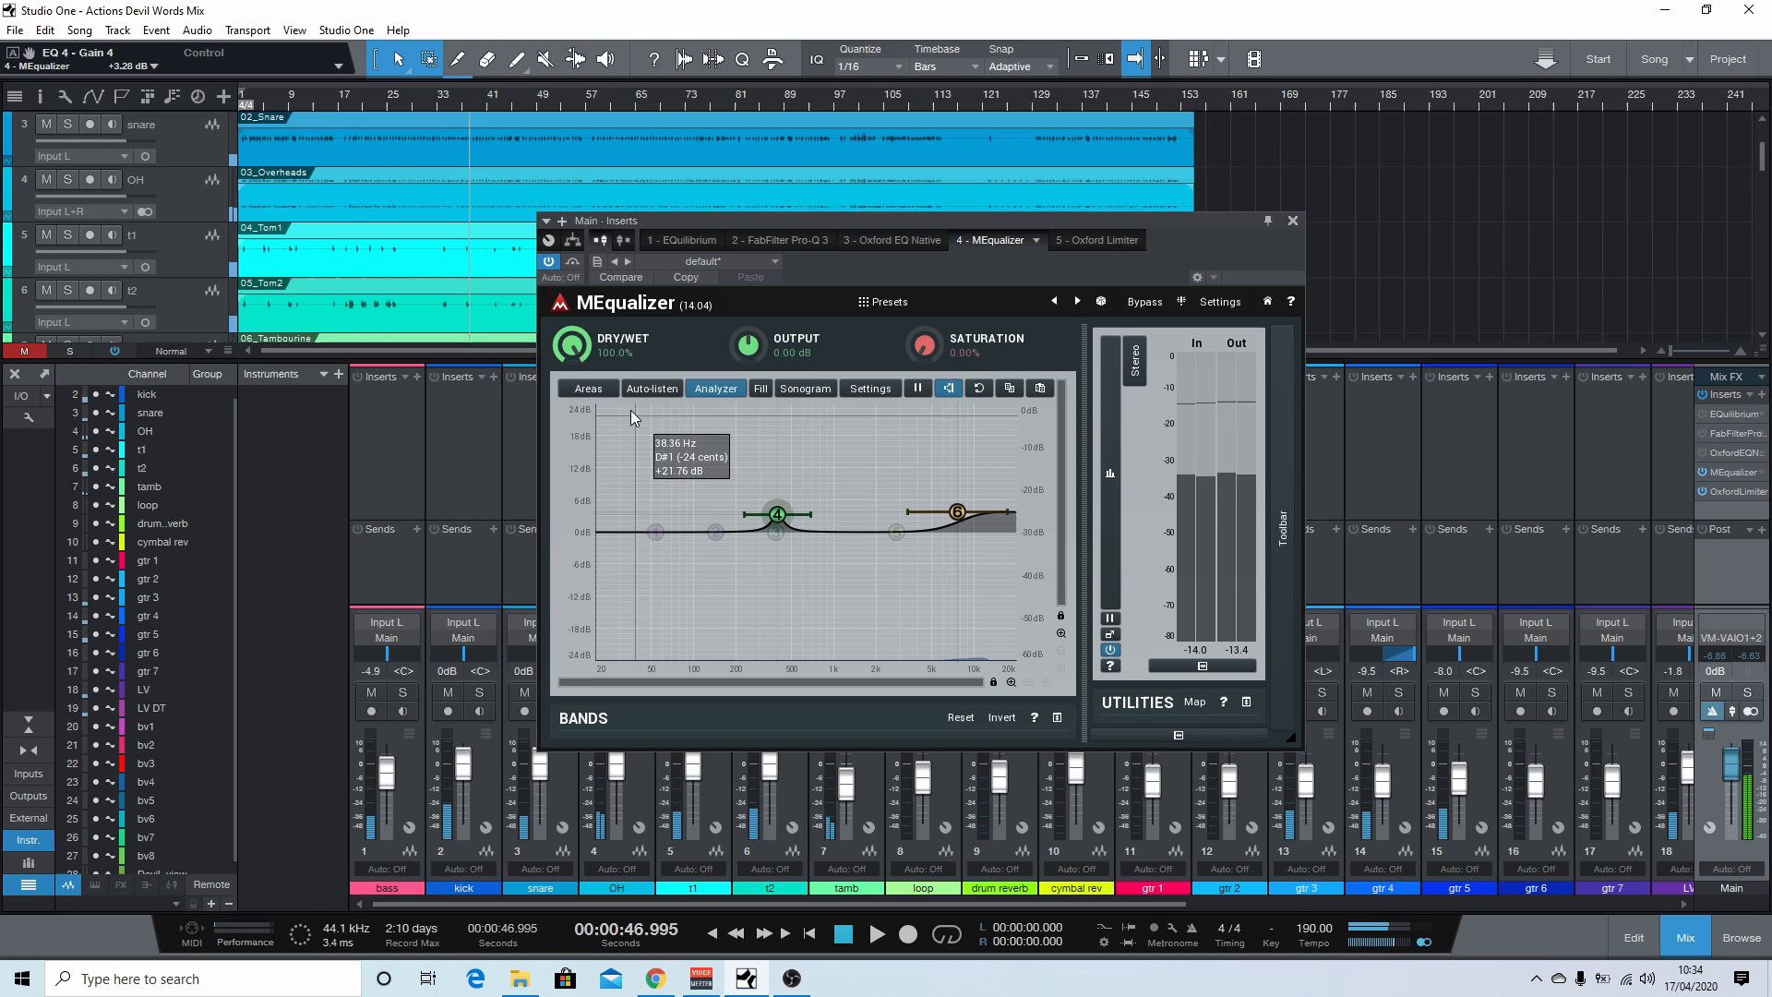
Step: Overlay the Drums areas on the MEqualizer graph and move band 4 to about 918 Hz in the Snare punch area
left_click(587, 389)
left_click(673, 440)
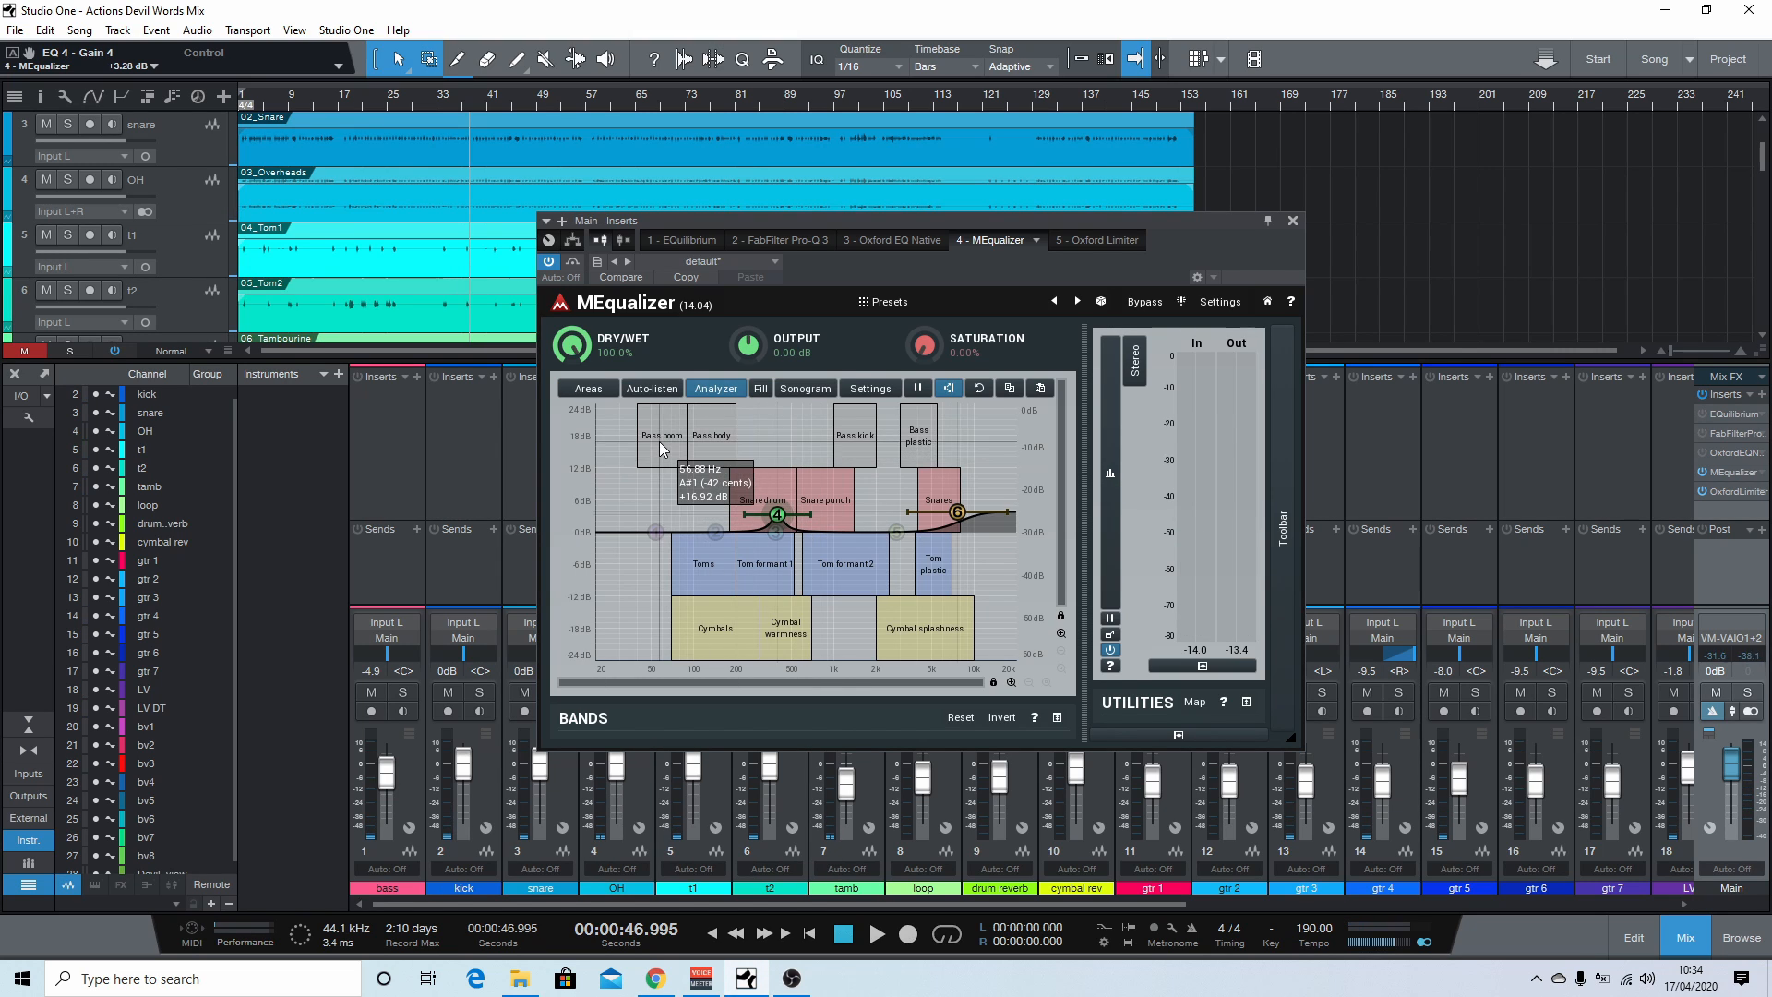
left_click_drag(776, 515, 872, 504)
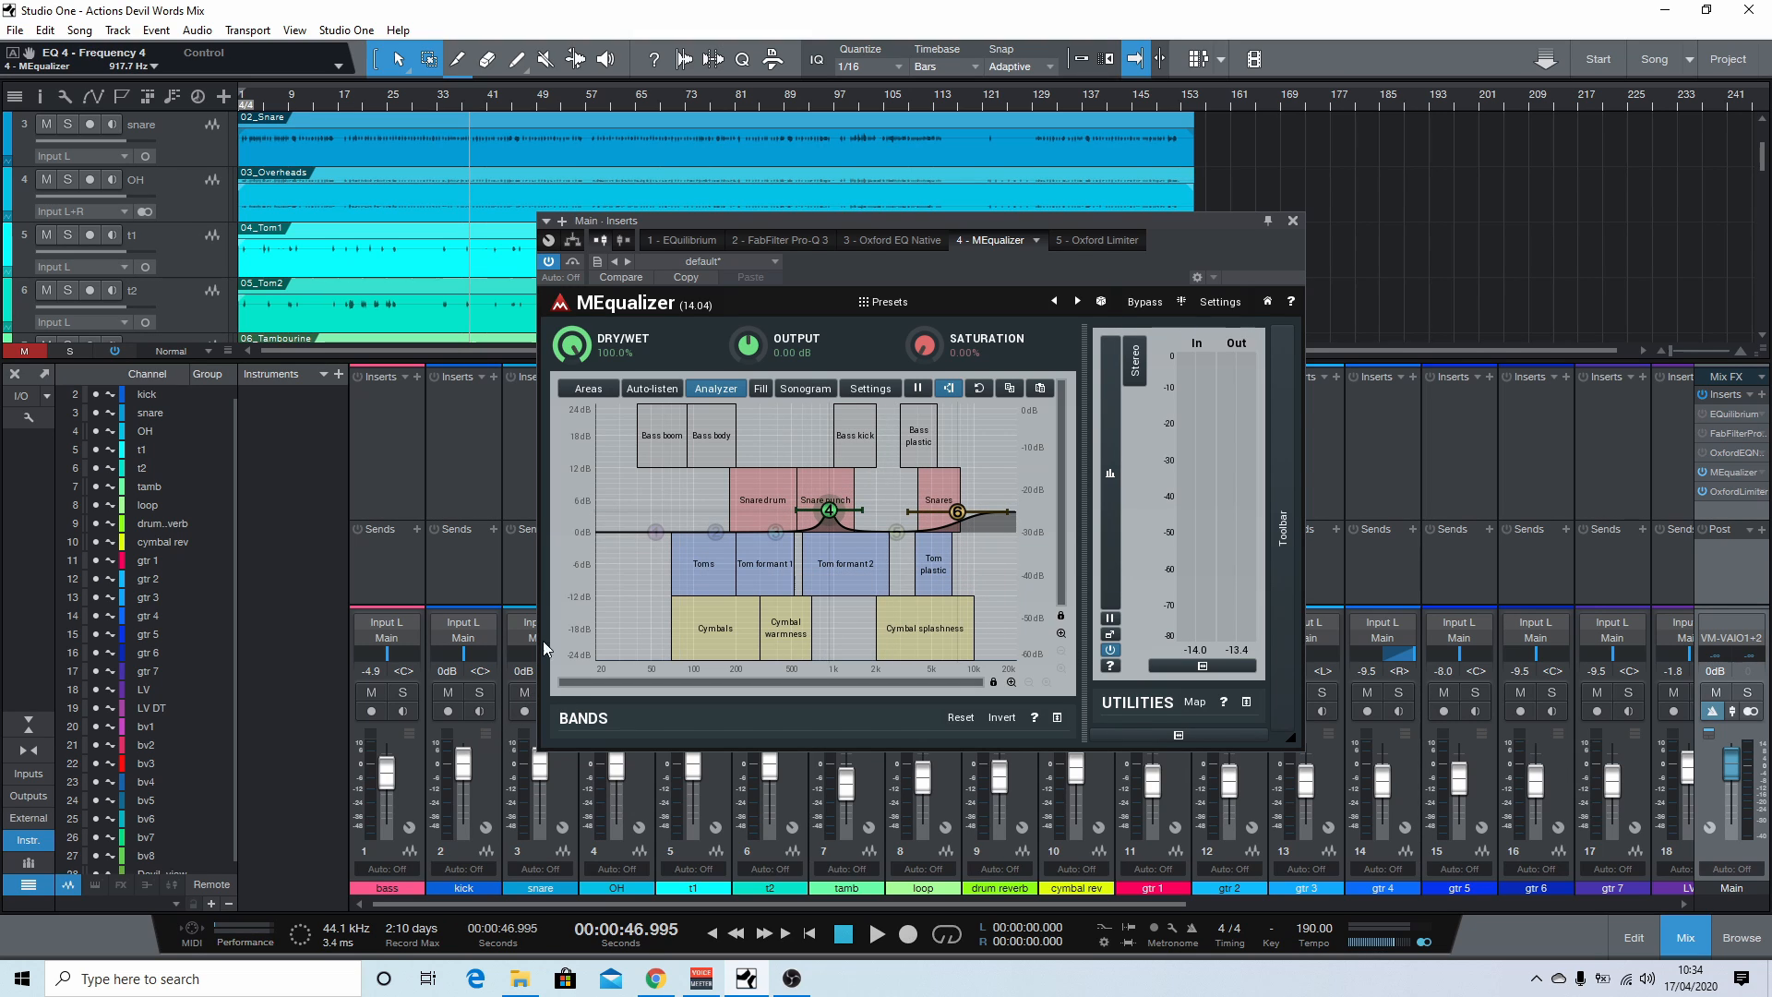
Step: Play the snare in solo, sweep band 4 with a strong boost, and settle it at about 1134 Hz with a moderate boost
left_click_drag(698, 225, 856, 241)
key("s")
key("space")
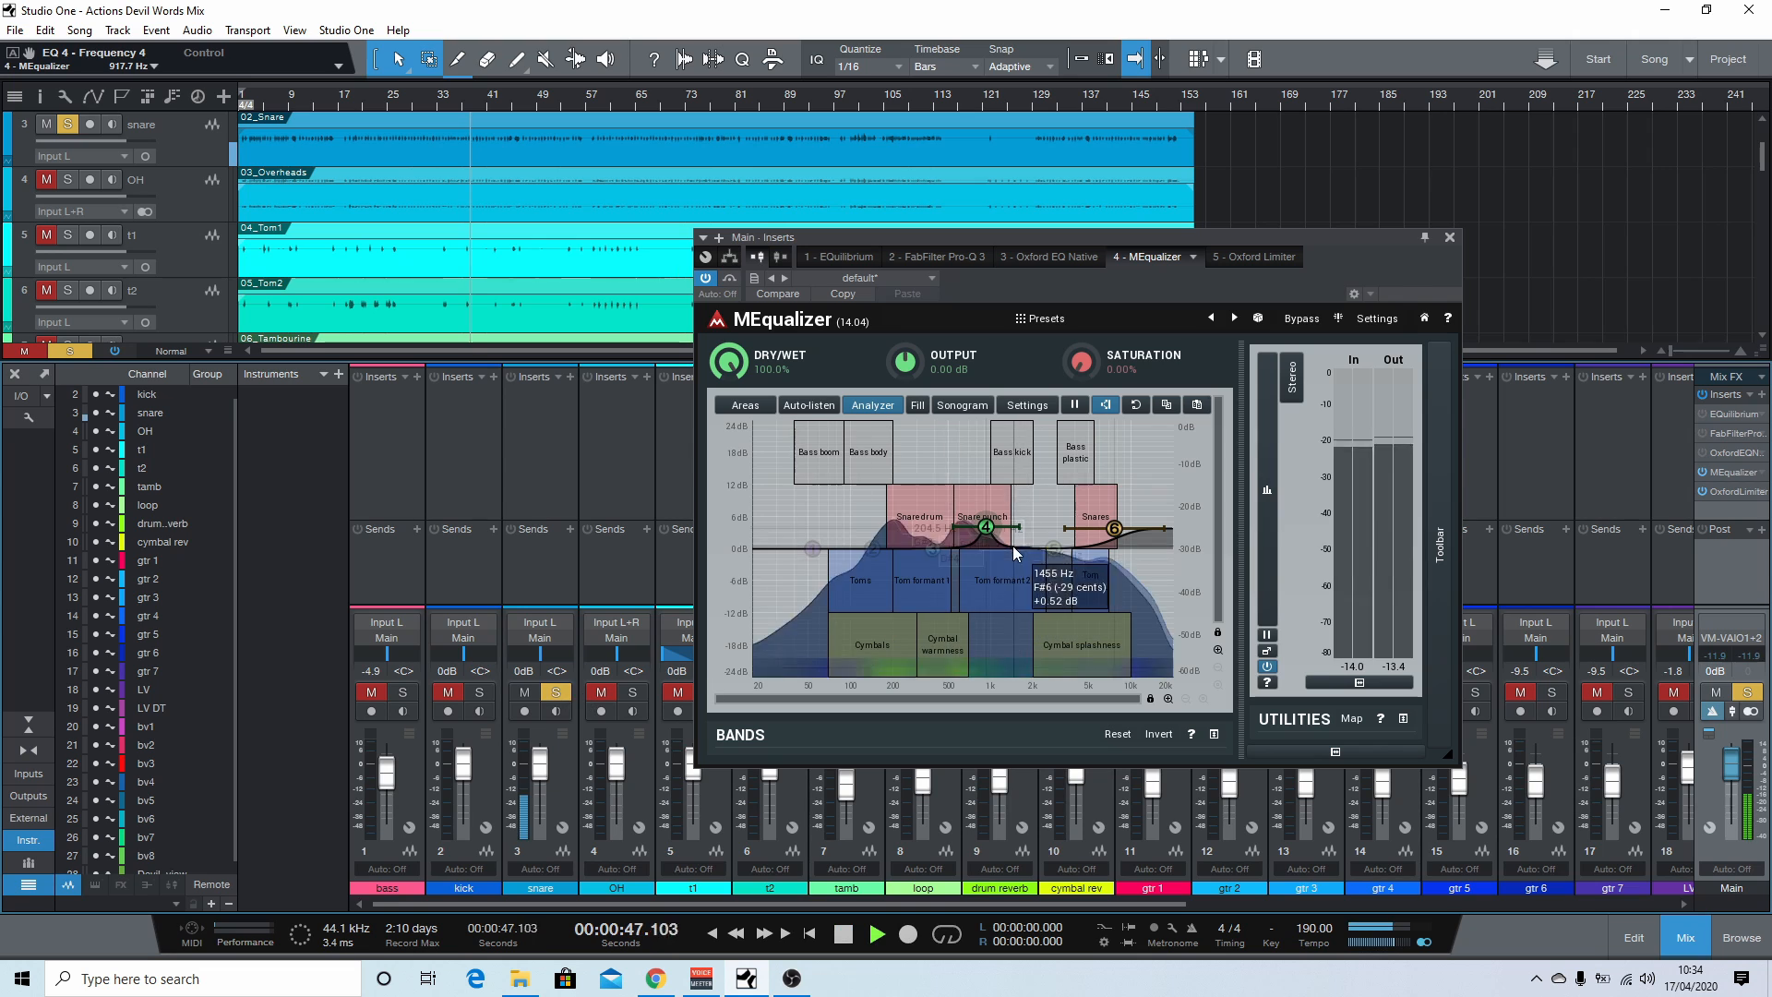
left_click_drag(986, 526, 988, 487)
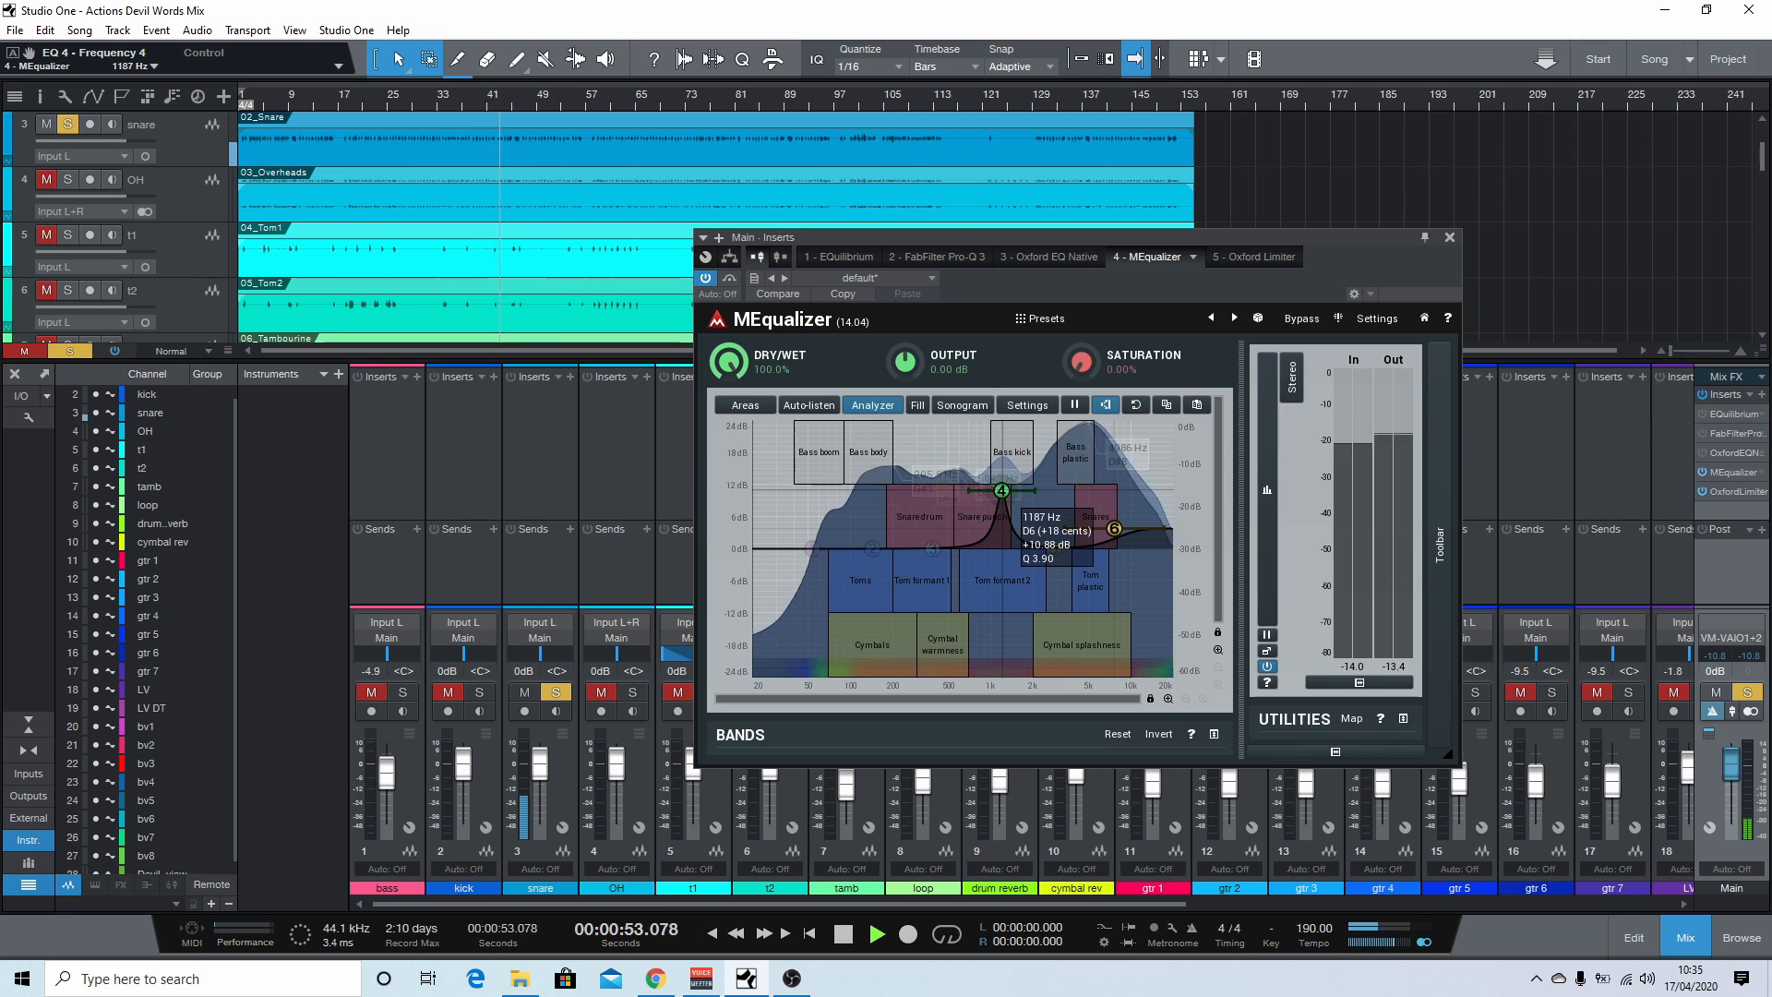
left_click_drag(1001, 524, 998, 532)
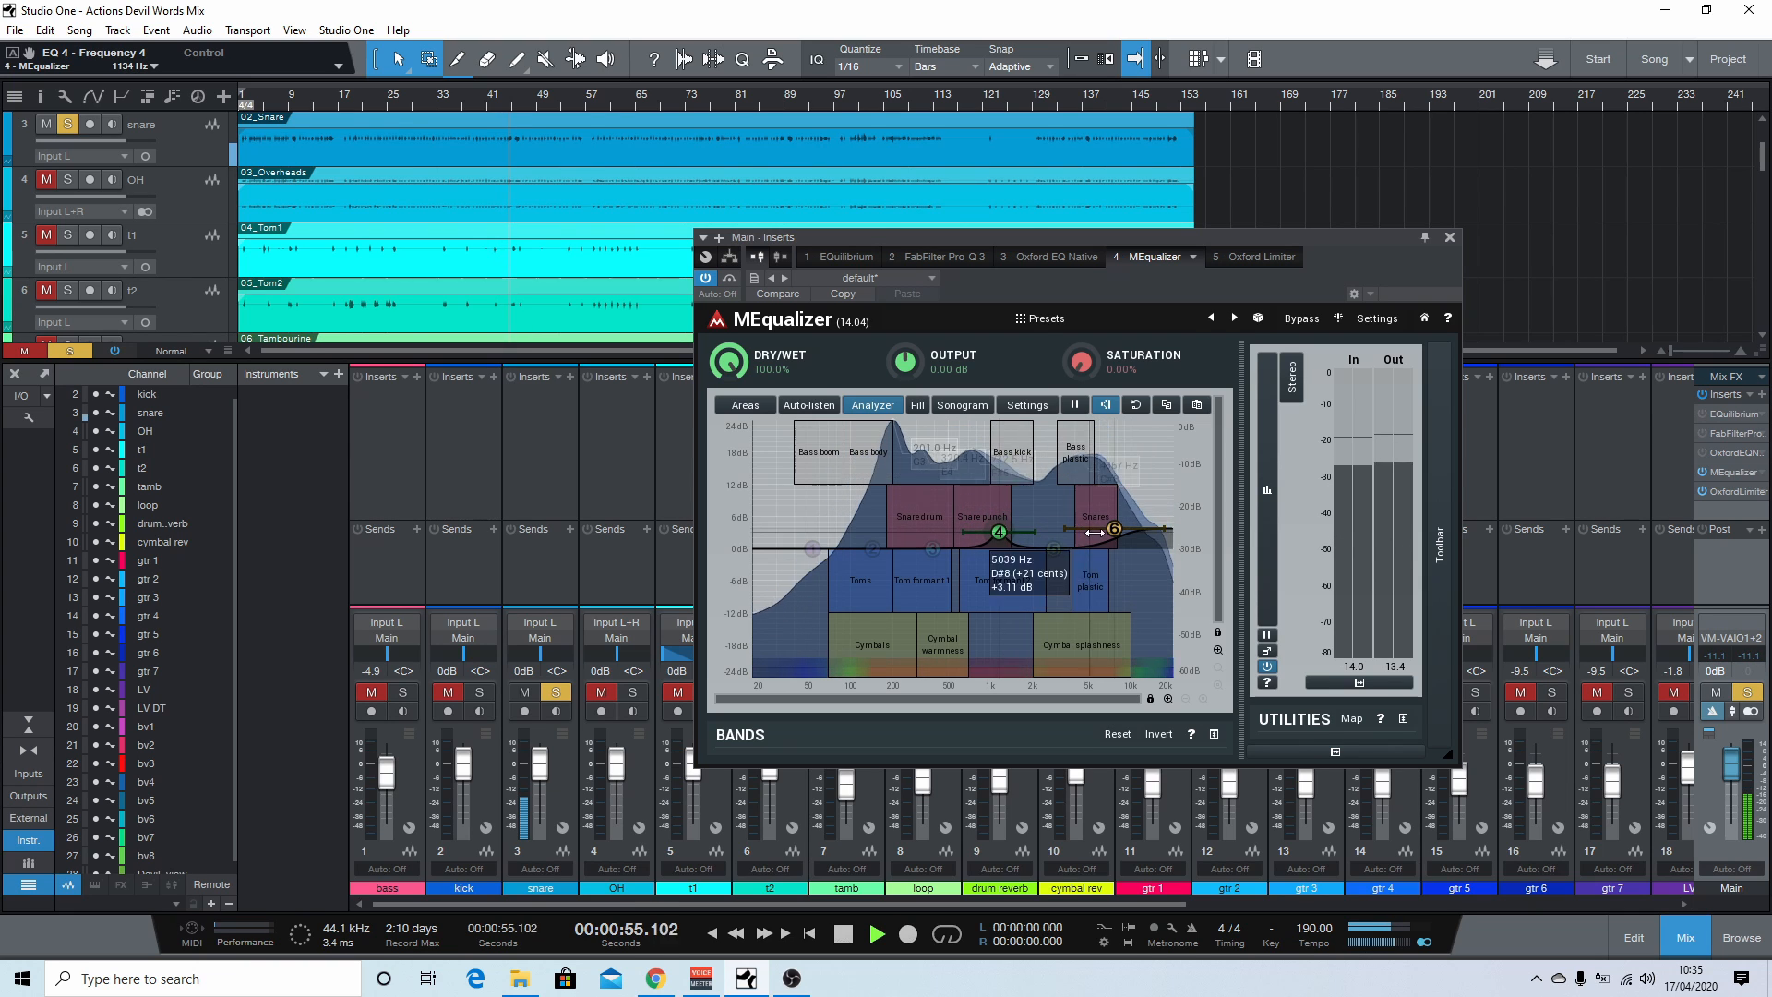
Step: Disable band 6 and enable band 3 with a boost of about 2.42 dB in the Snare drum area
double_click(1115, 529)
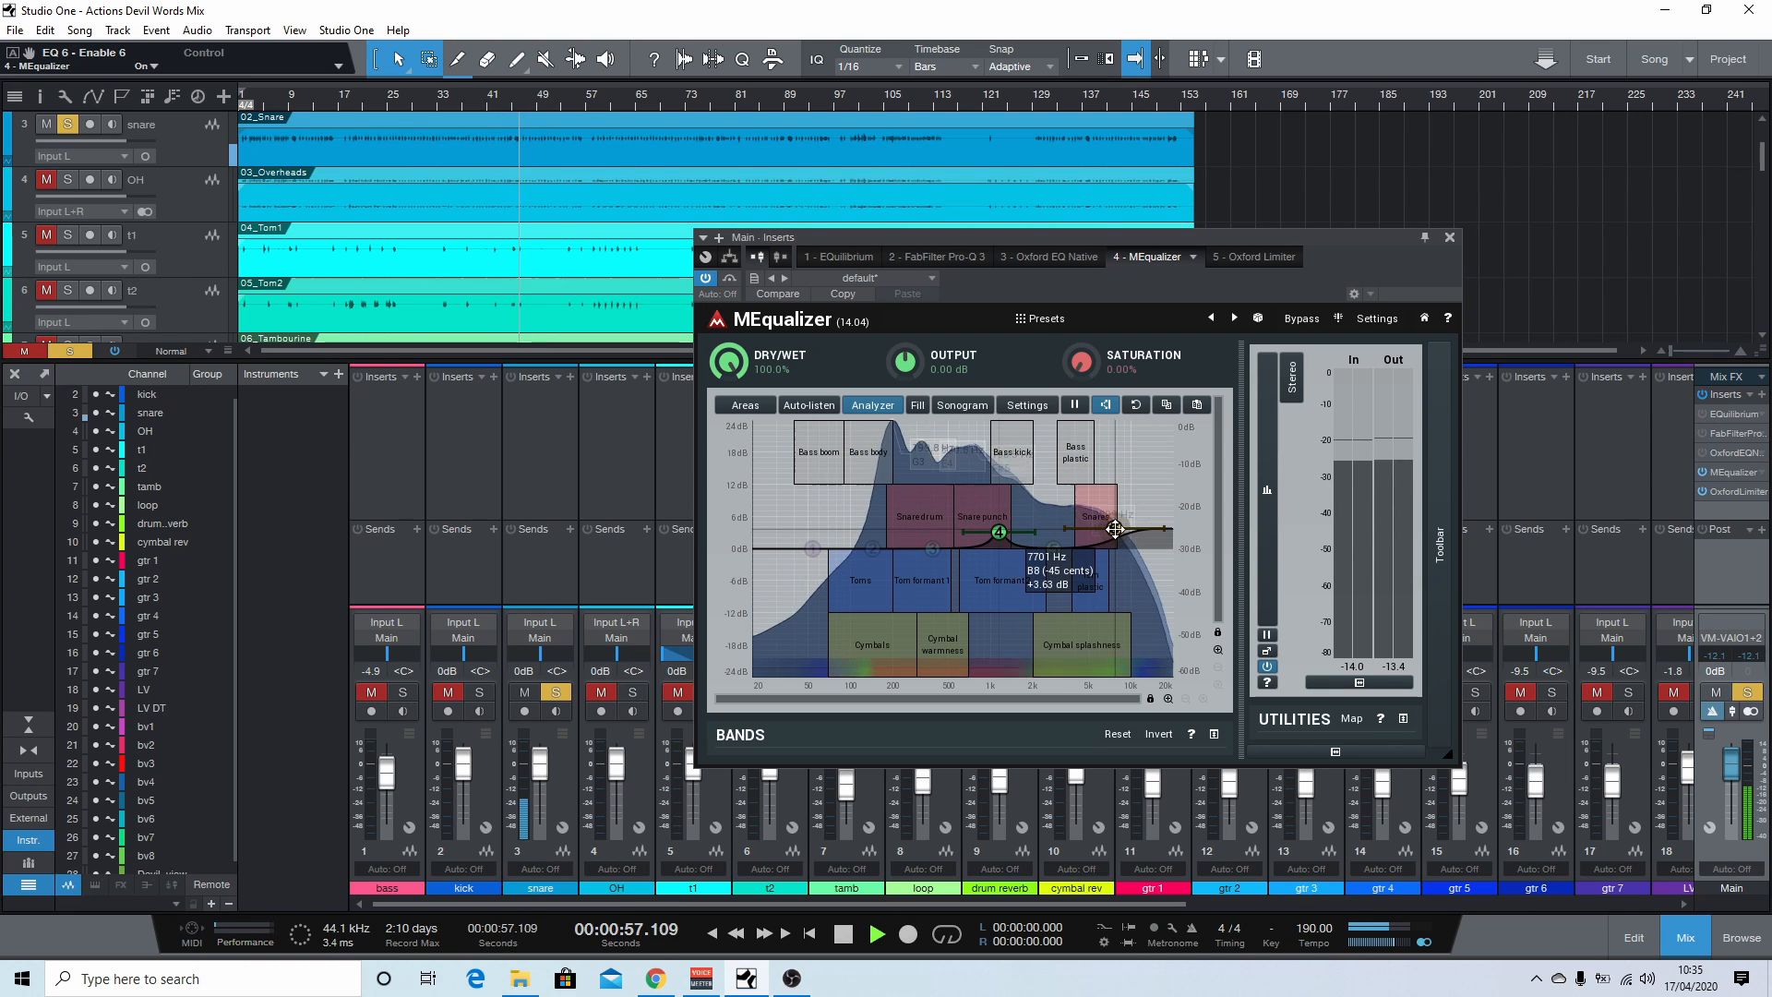
double_click(931, 546)
mouse_move(931, 545)
left_mouse_down()
mouse_move(925, 517)
mouse_move(891, 512)
mouse_move(945, 491)
mouse_move(926, 535)
left_mouse_up()
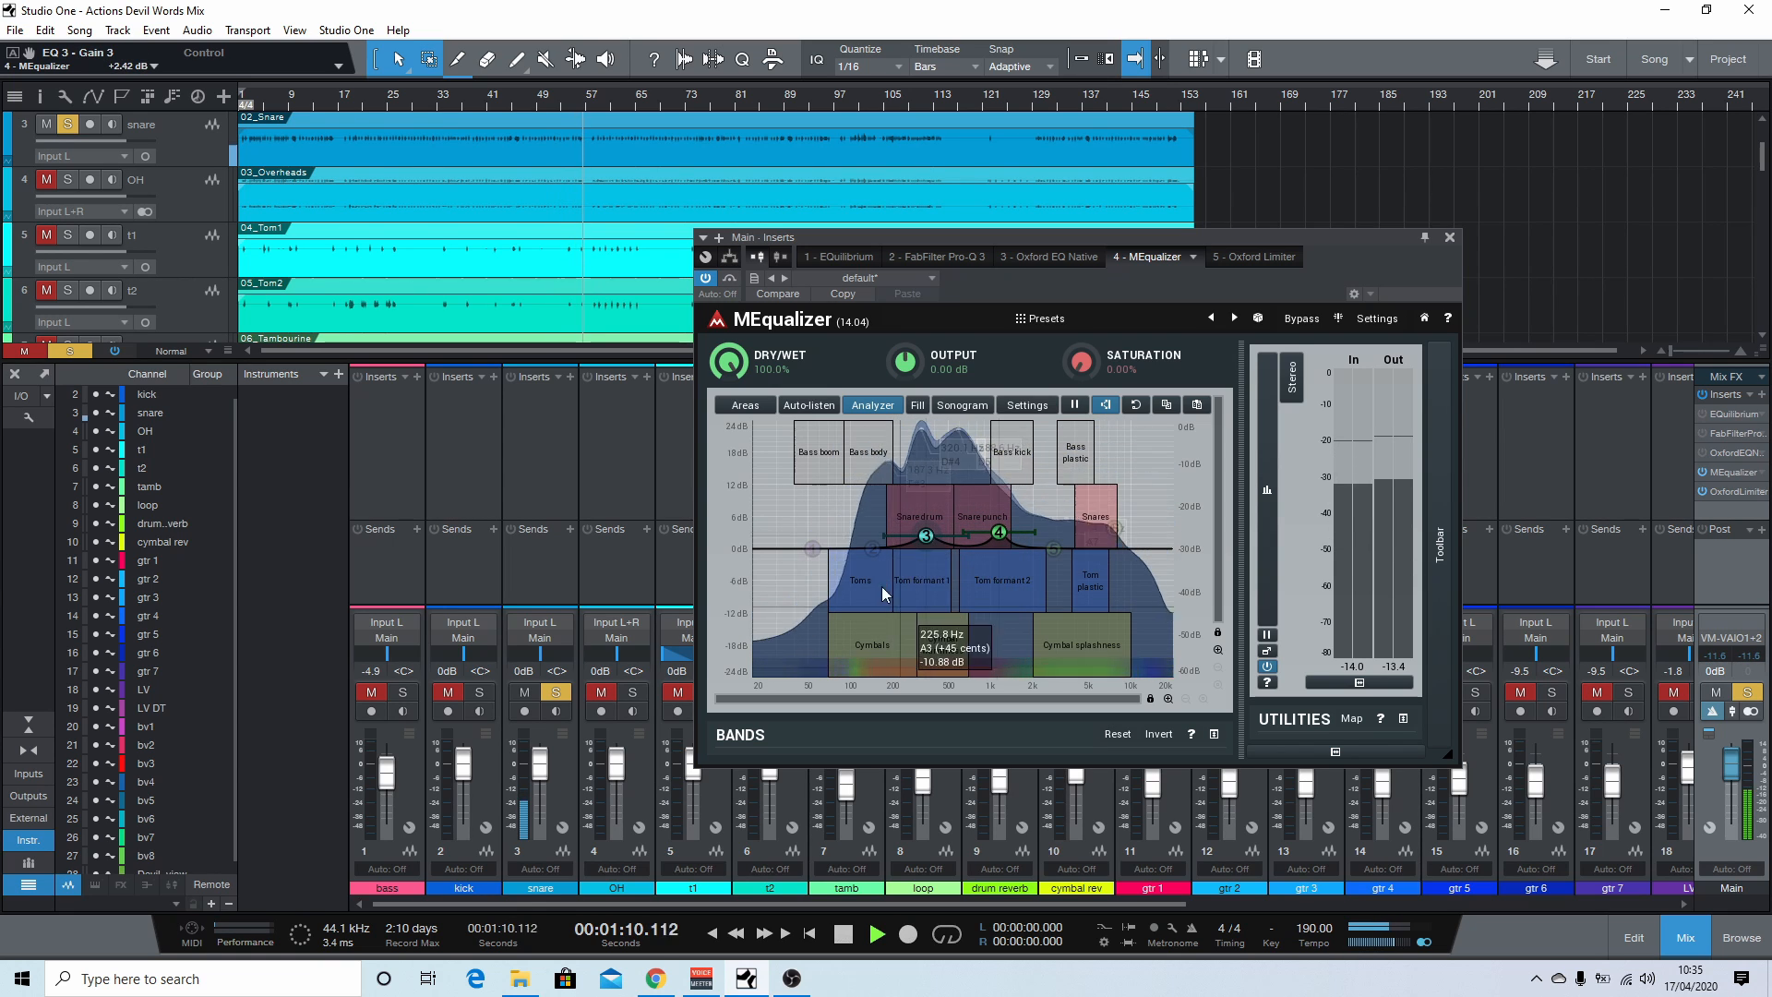
Step: Enable band 1 as a 12 dB/oct high-pass filter at about 135 Hz, and stop playback
double_click(815, 548)
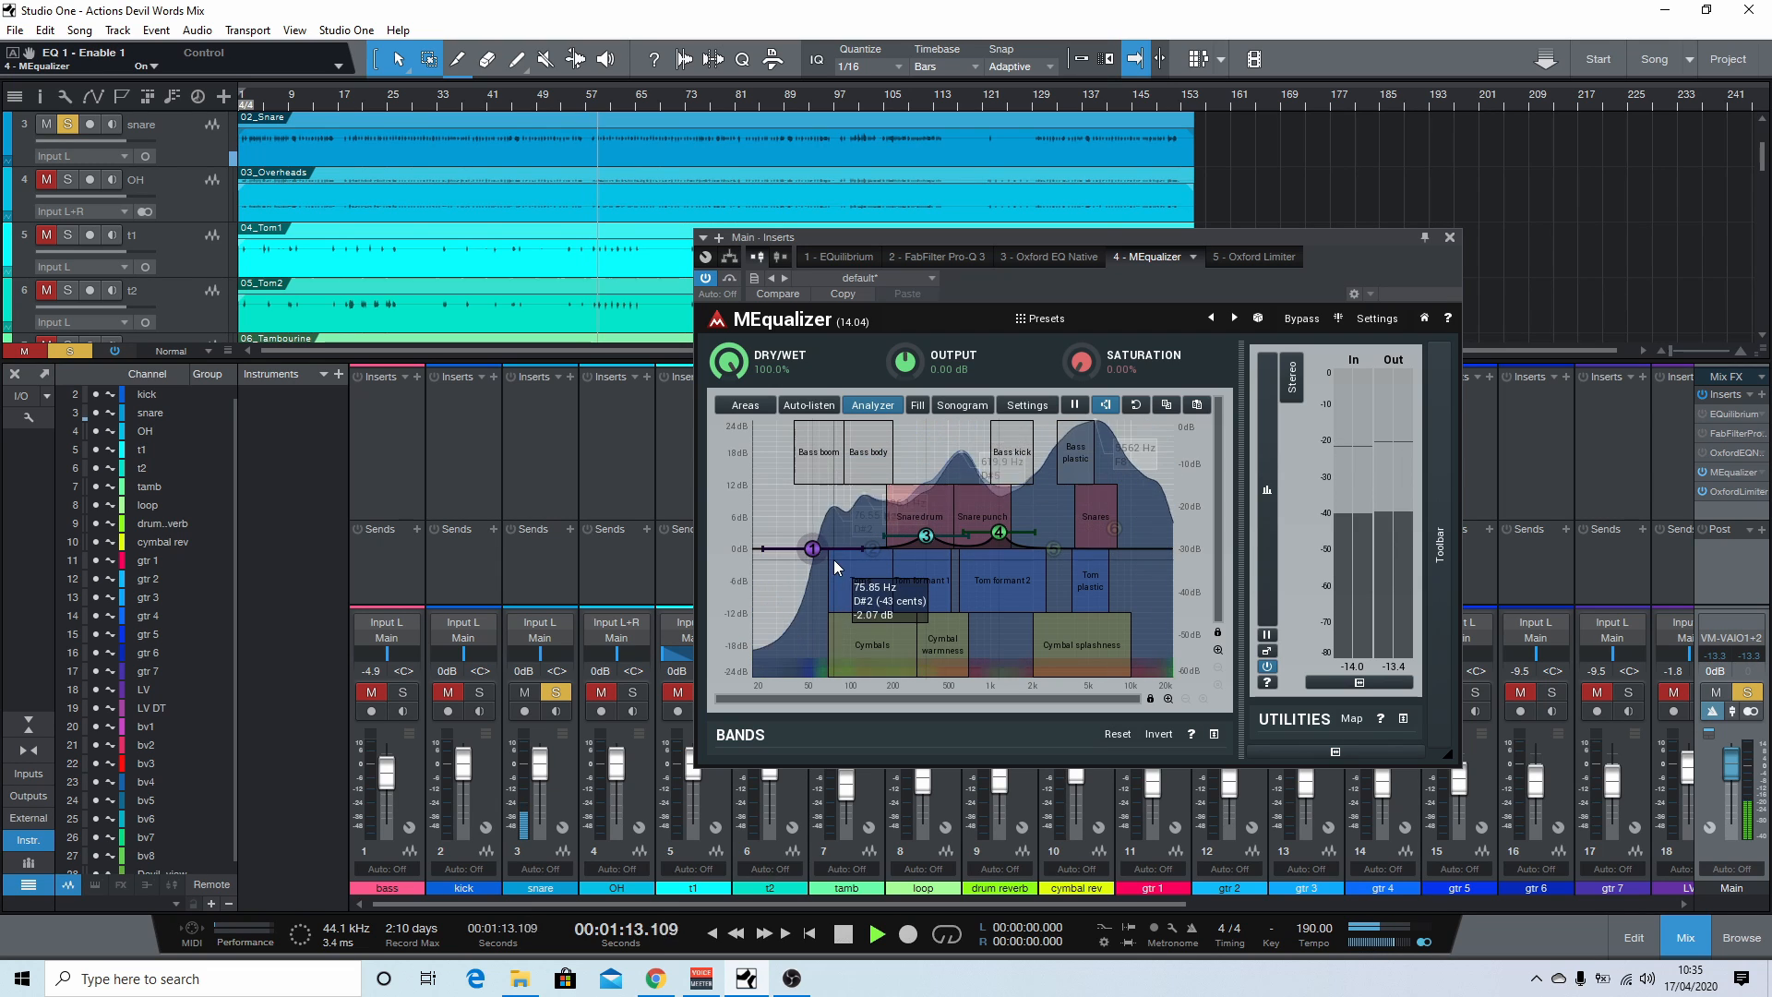
left_click_drag(815, 549, 831, 549)
right_click(830, 551)
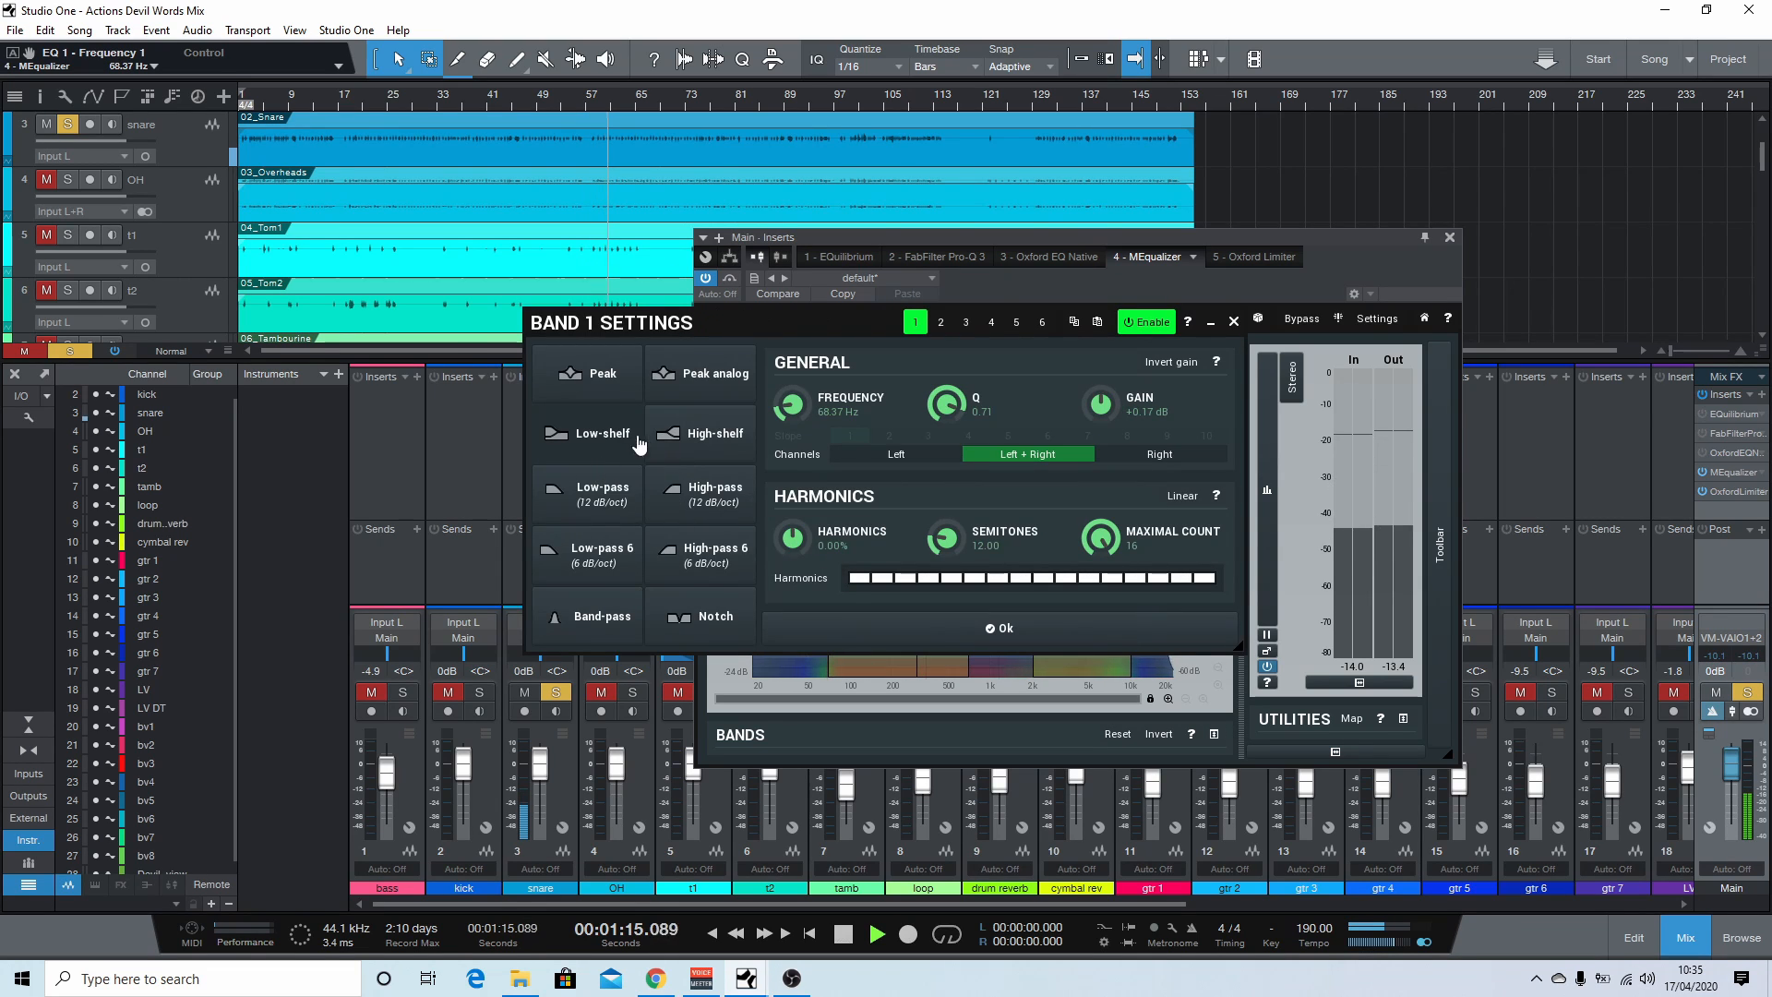
left_click(698, 497)
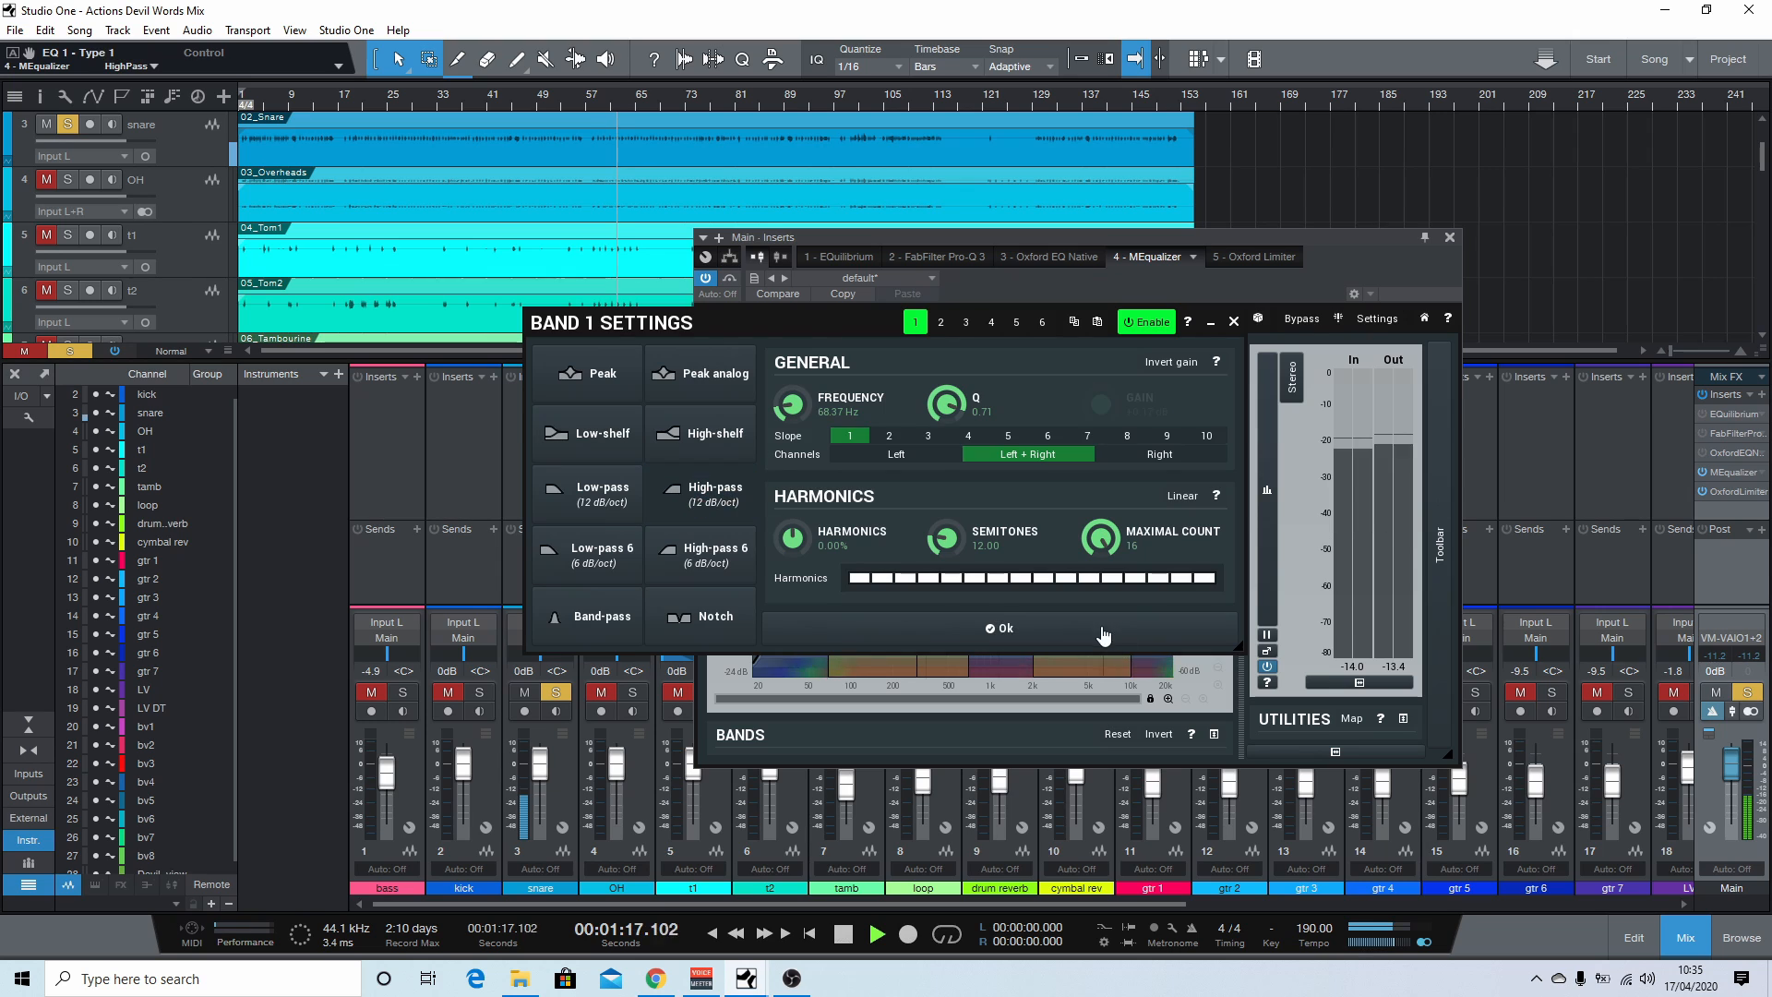
left_click(1098, 630)
key("space")
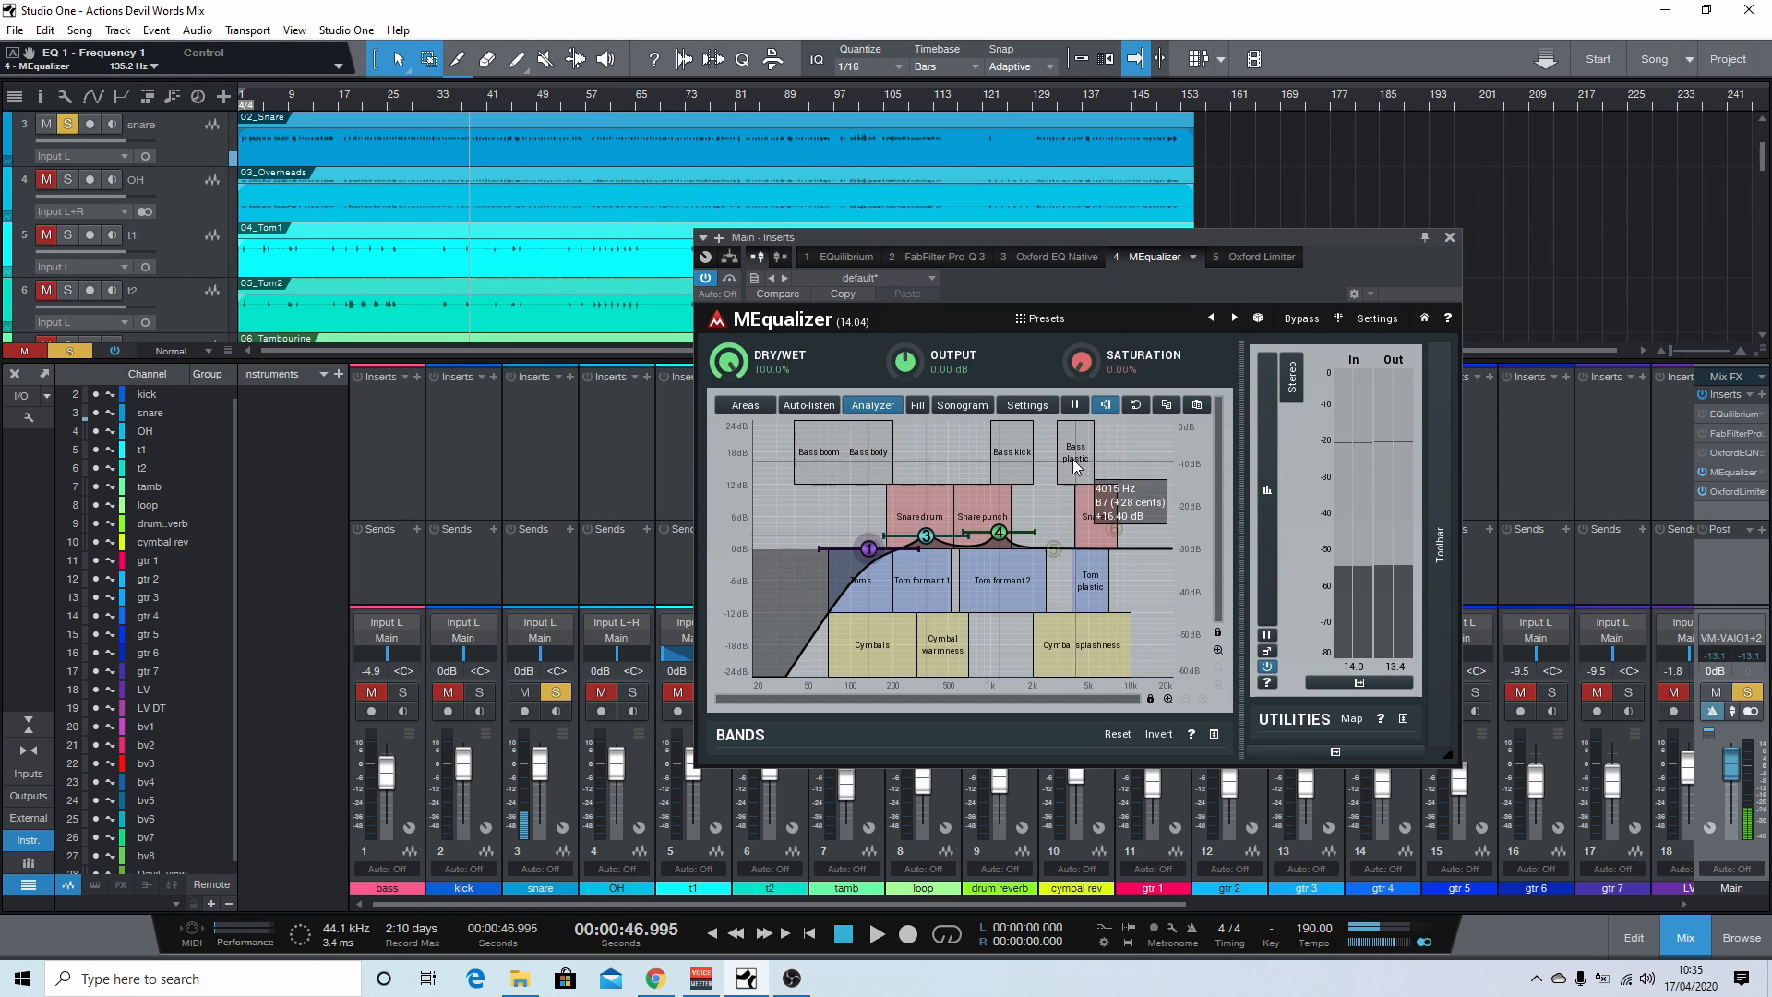
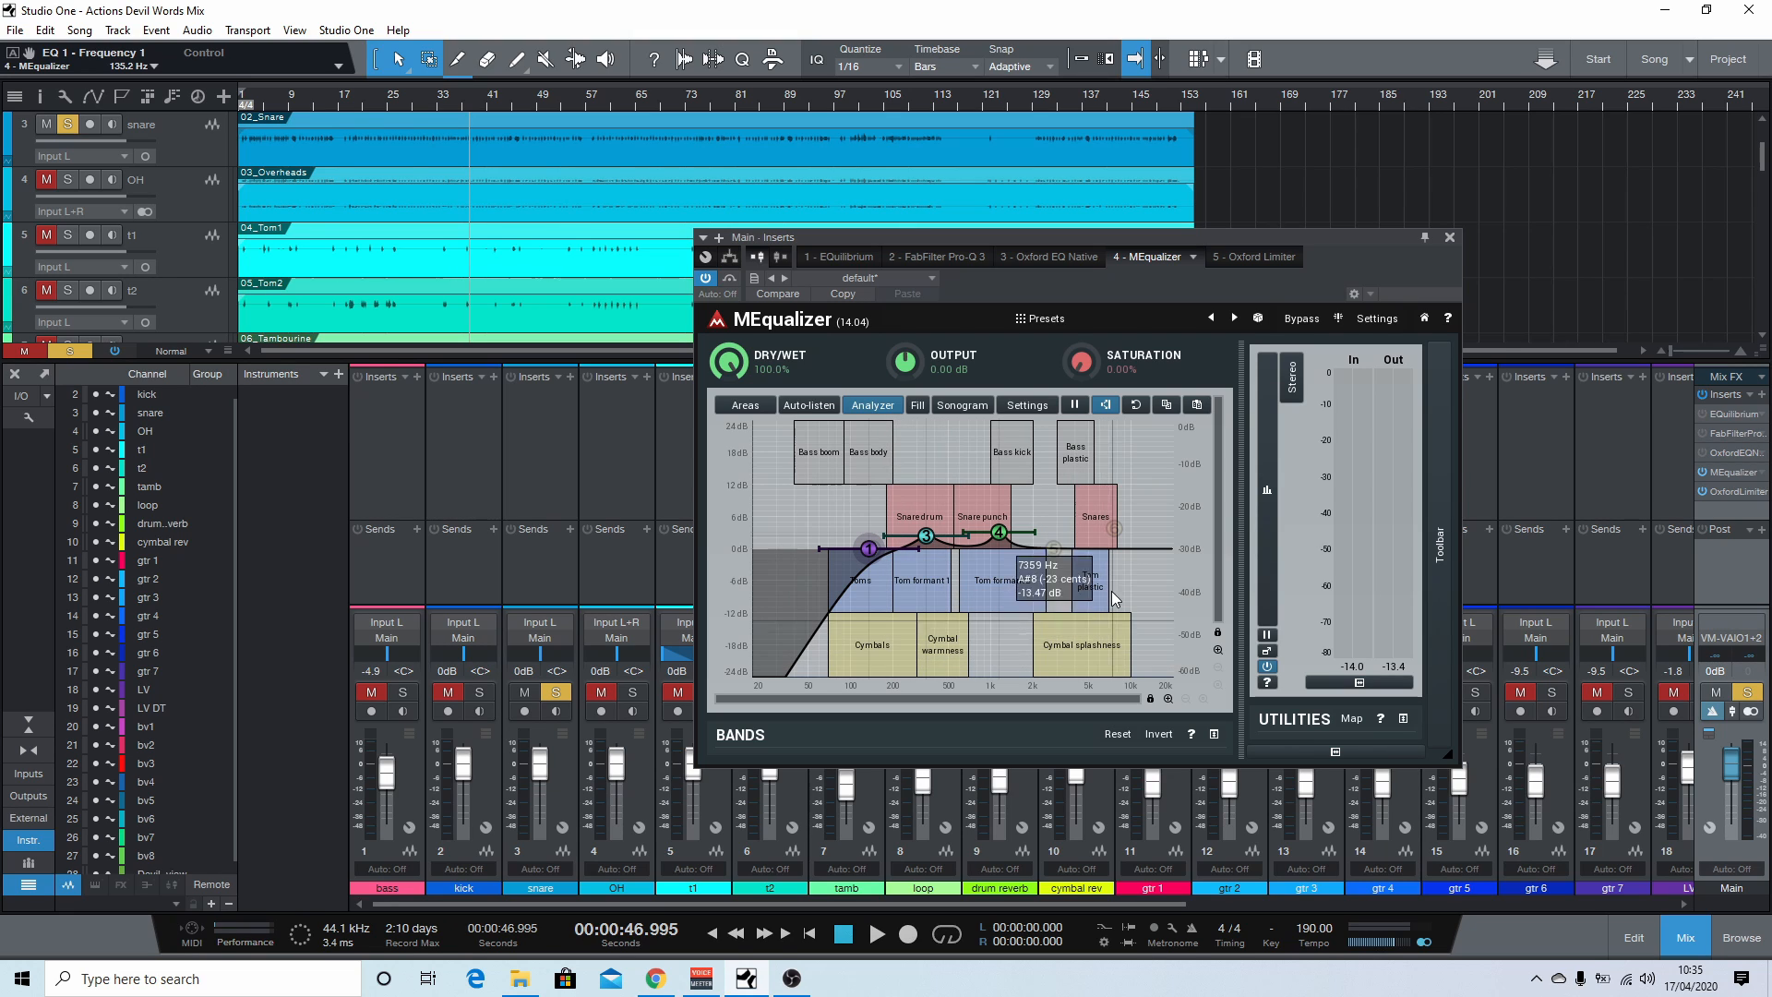
Step: Preview the Frequencies, Octaves and Keyboard 1 (top) area overlays on the MEqualizer graph
scroll(1115, 548, "up", 2)
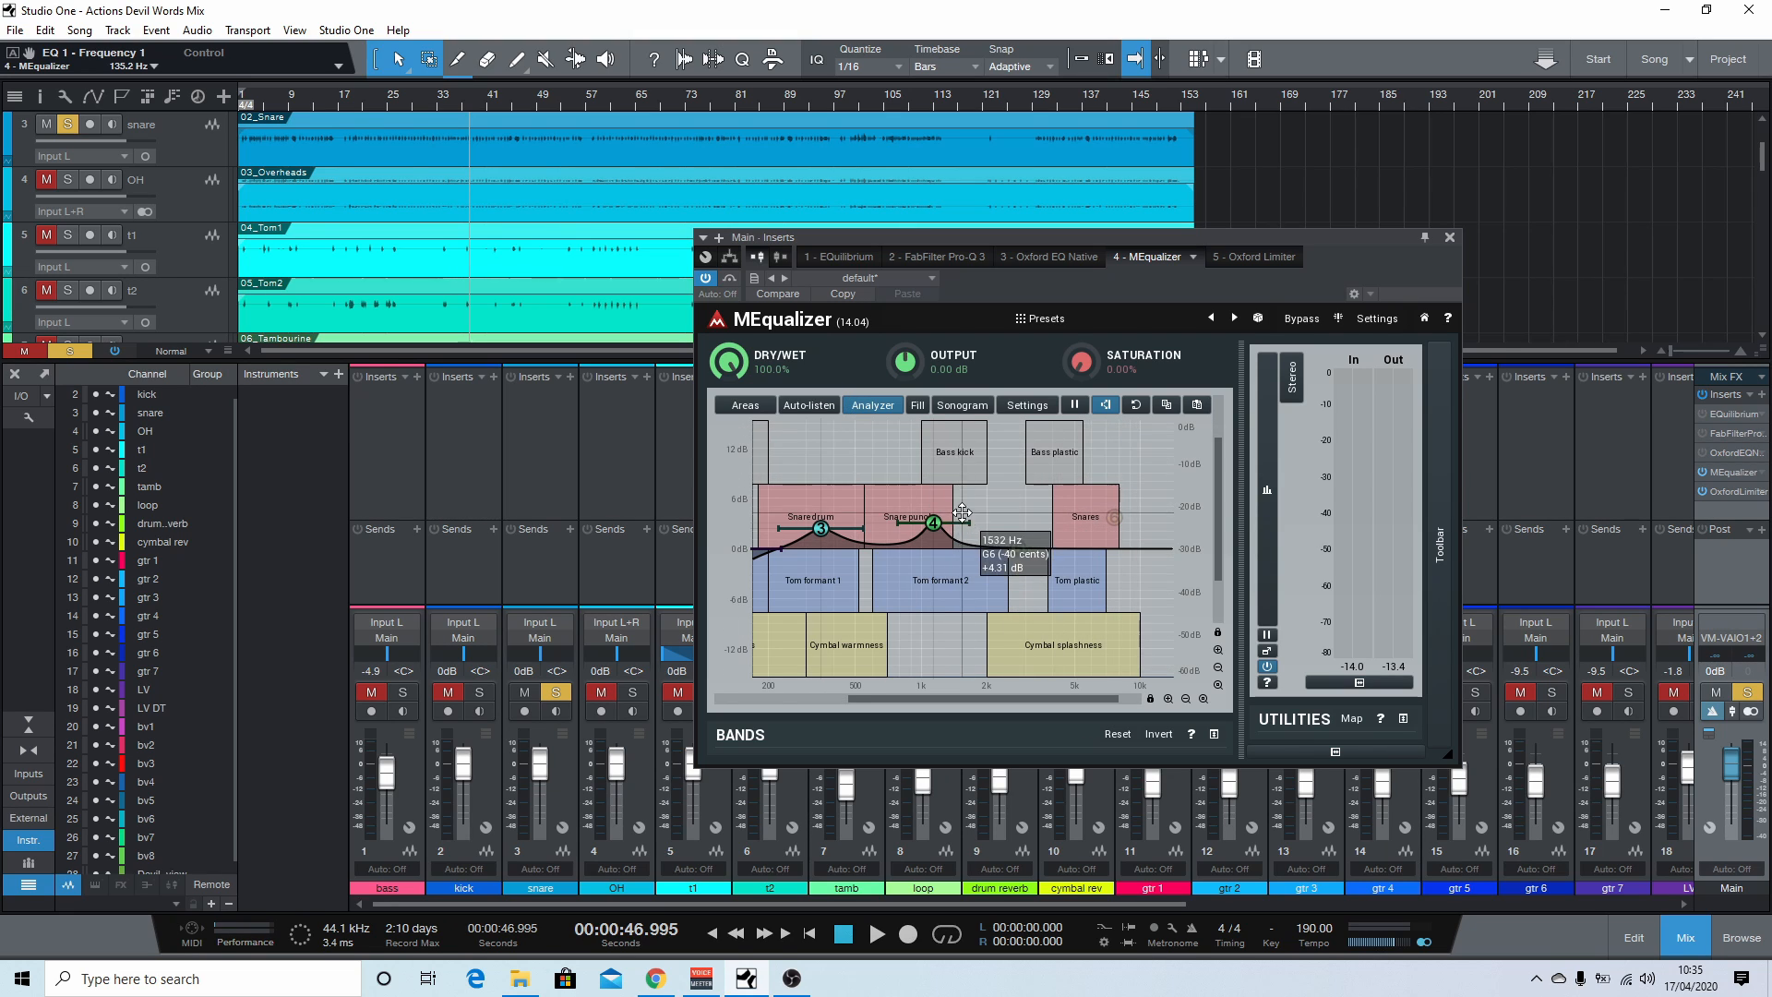
scroll(1070, 572, "down", 2)
left_click(745, 406)
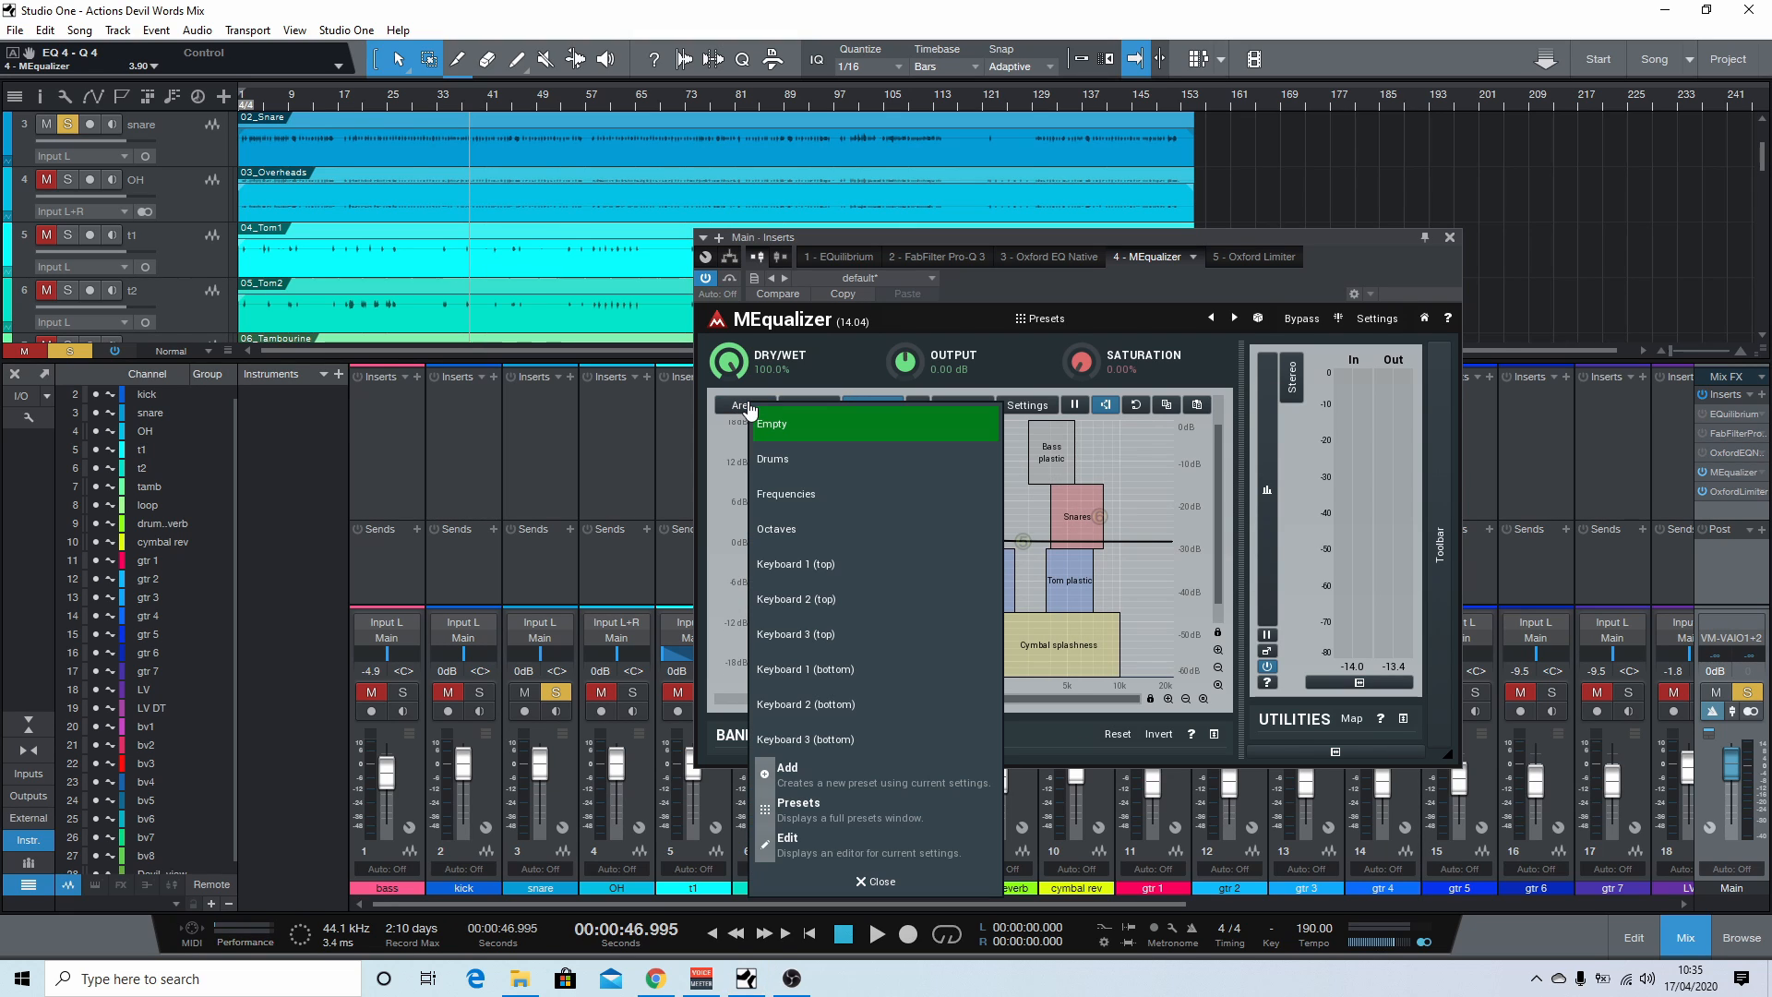
left_click(831, 496)
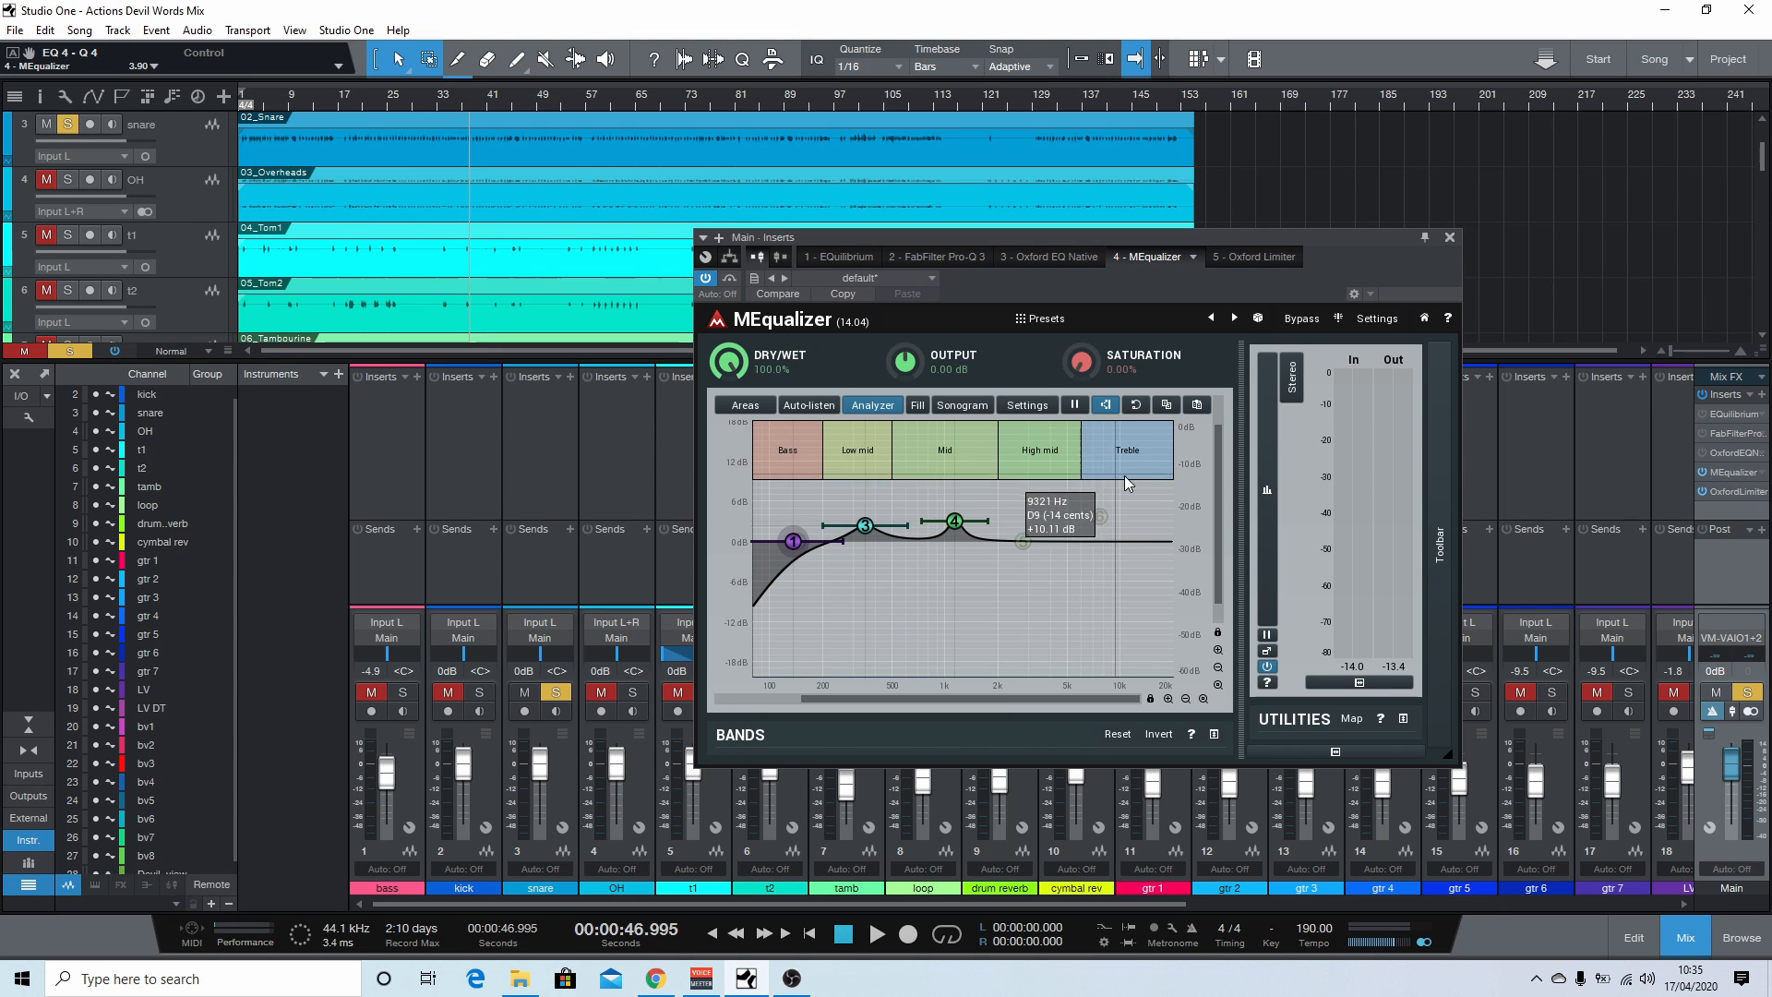
left_click(747, 409)
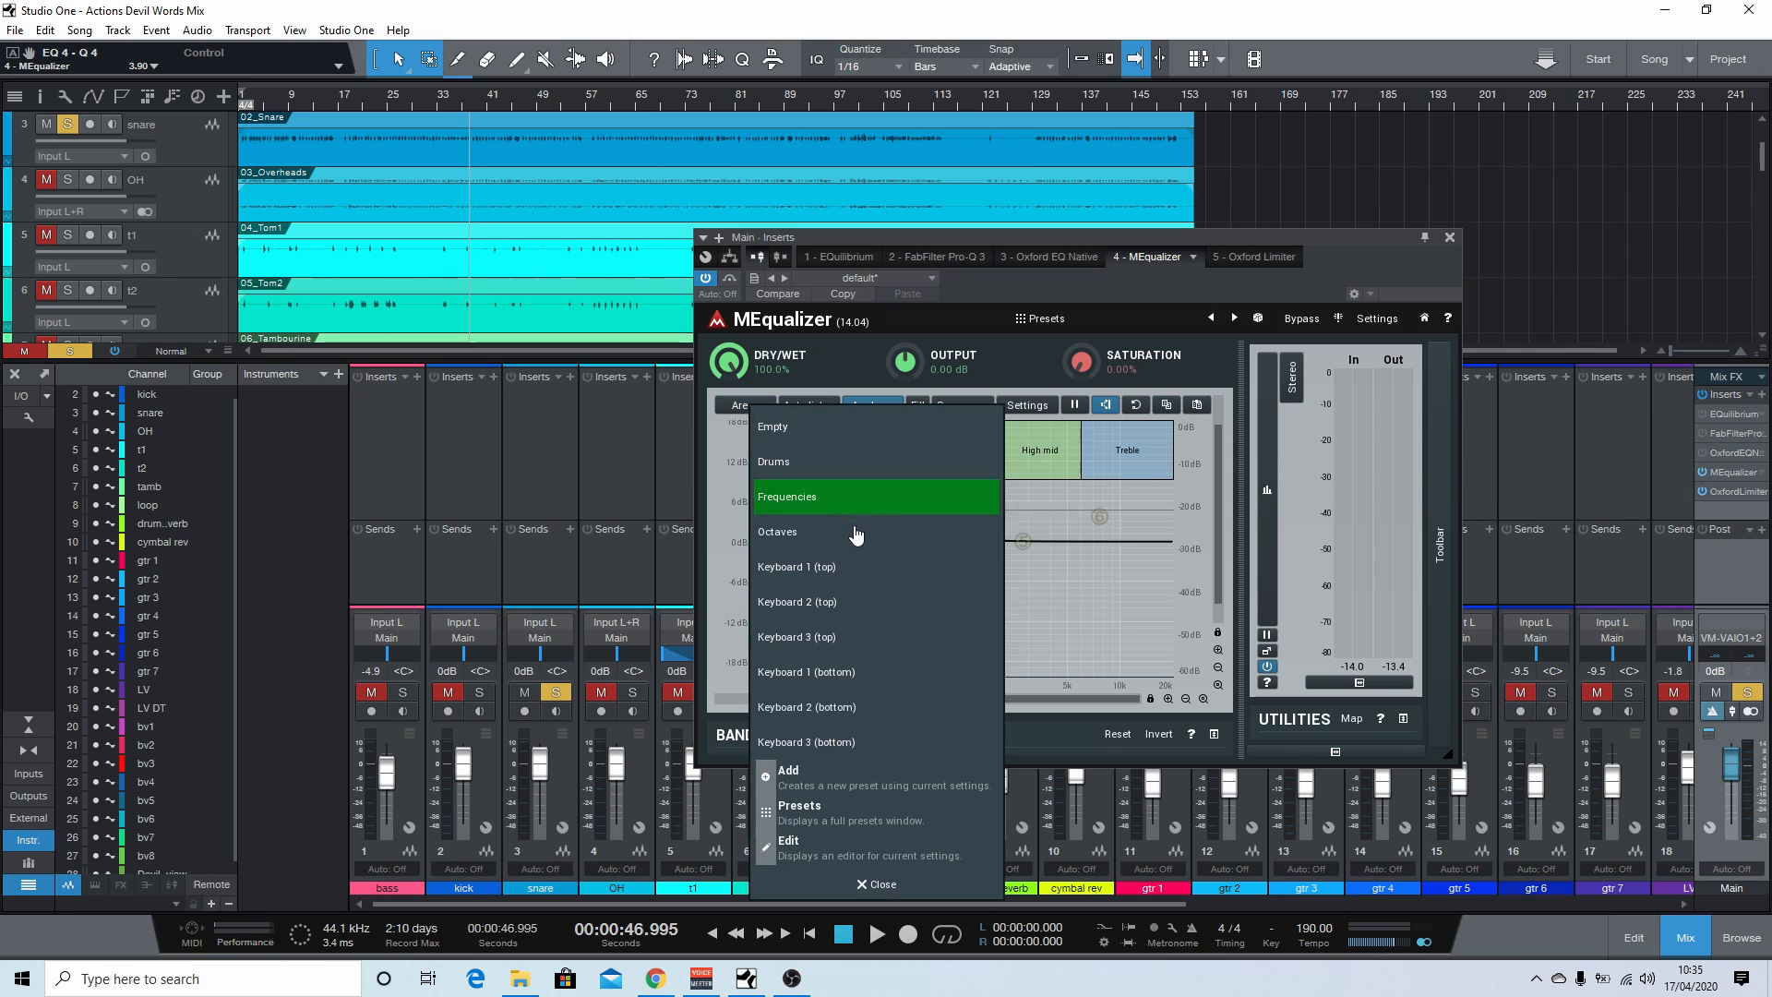
left_click(853, 496)
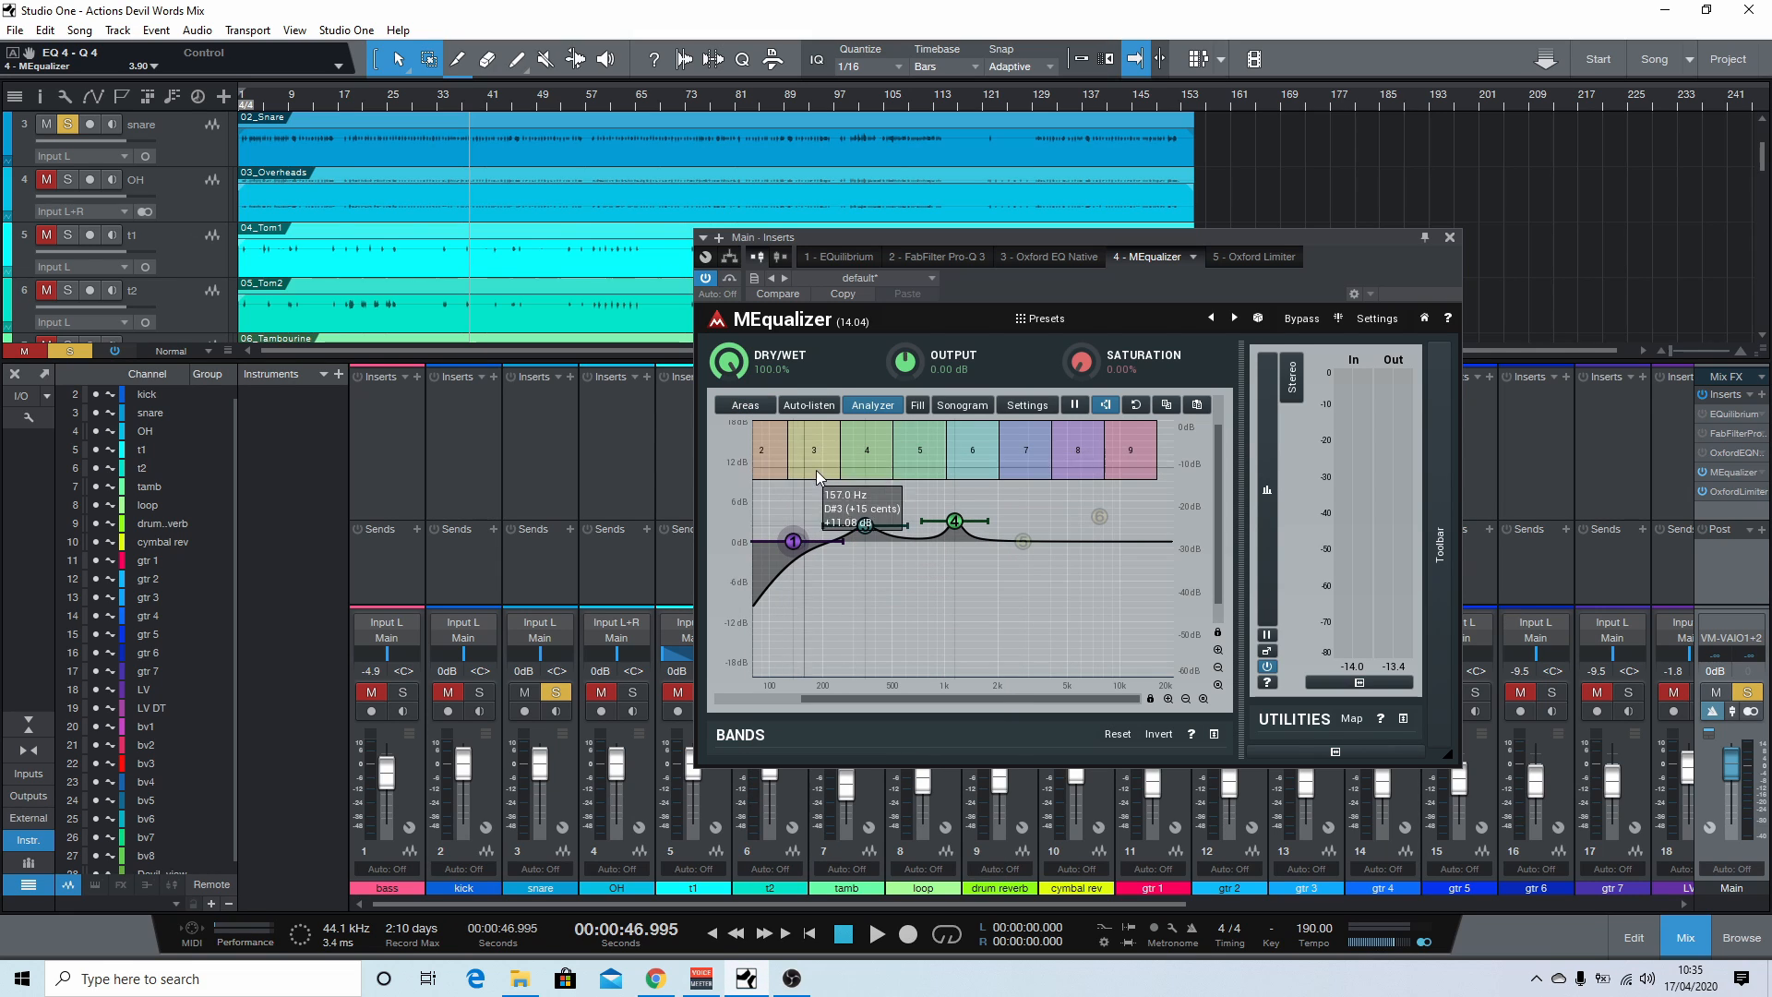
left_click(755, 406)
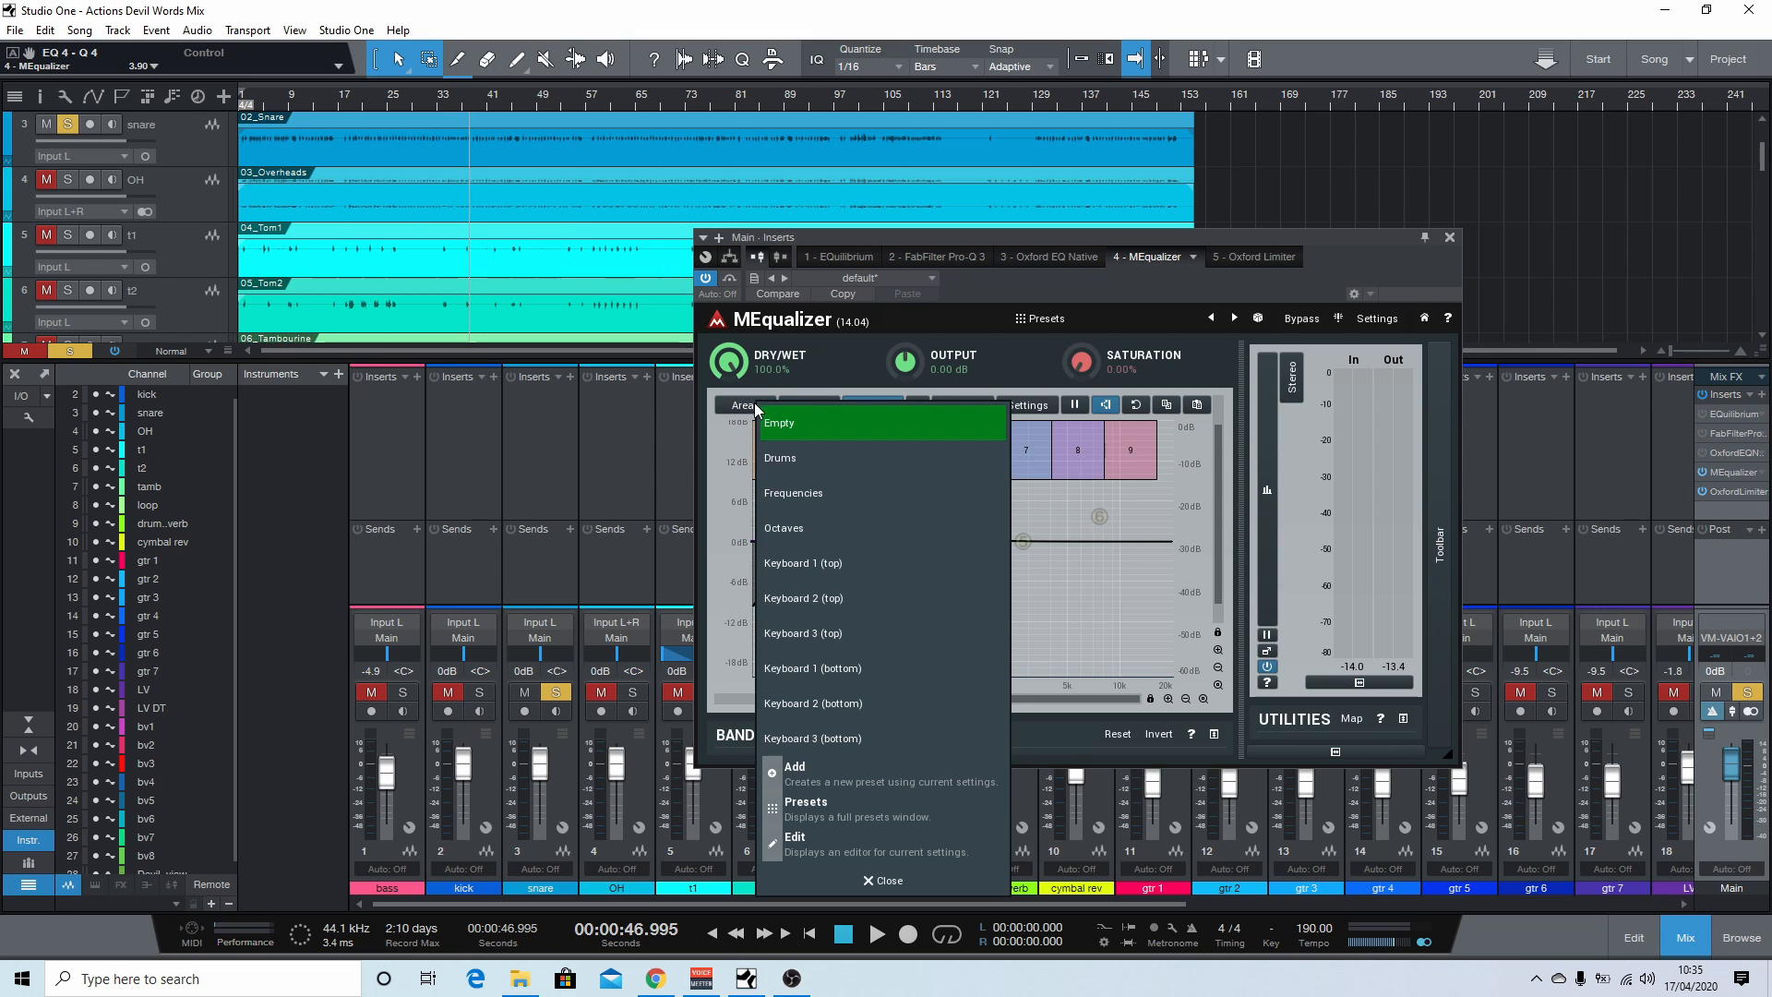
left_click(834, 563)
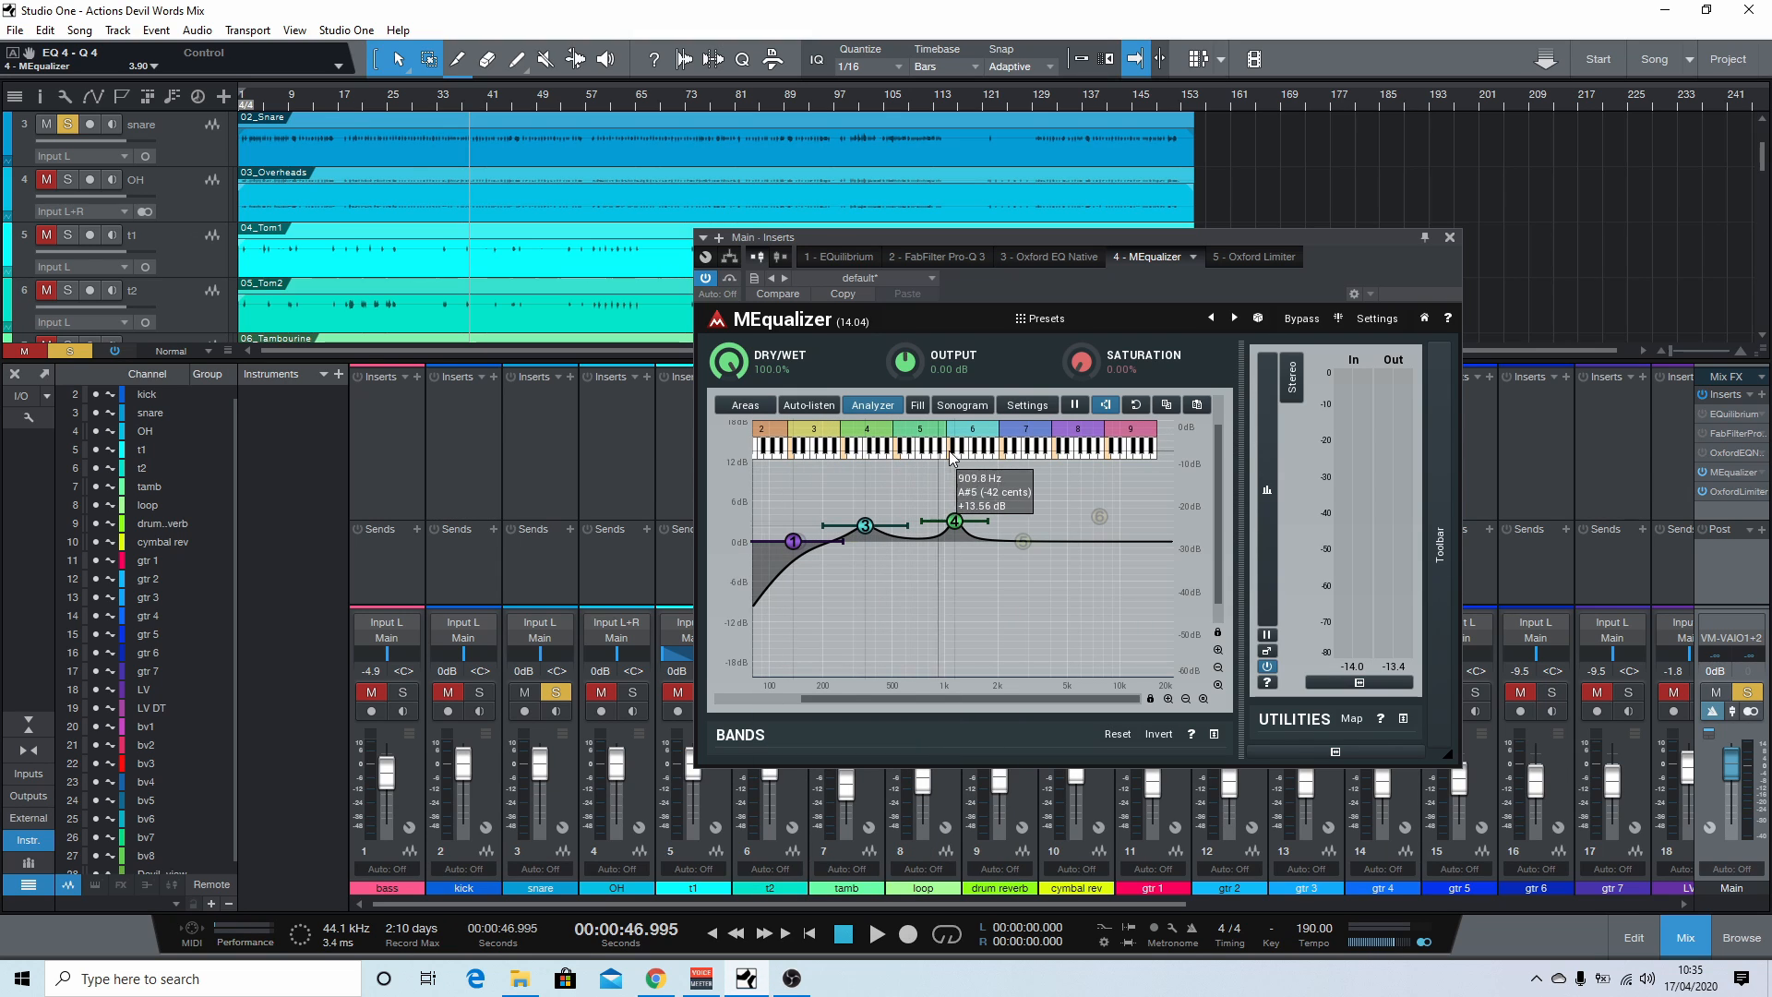
Step: Set the areas overlay to Empty, replace the analyzer with the sonogram, and play the full mix with the snare unsoloed
left_click(741, 406)
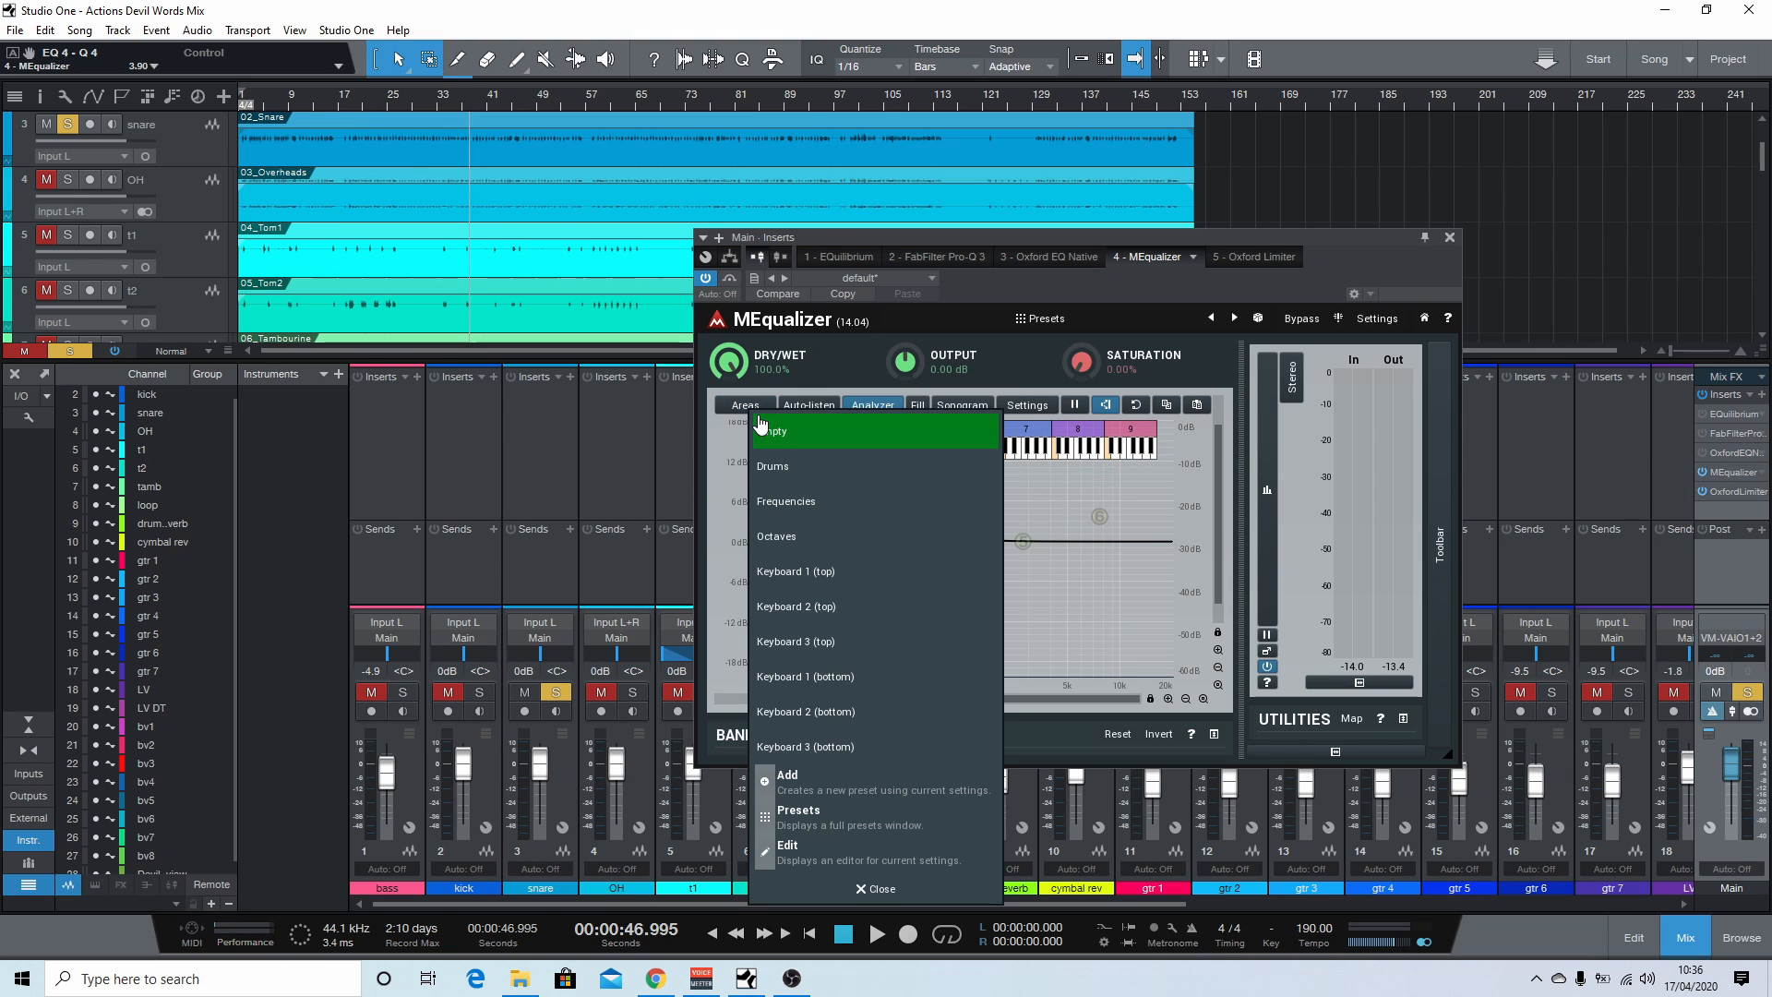
left_click(783, 444)
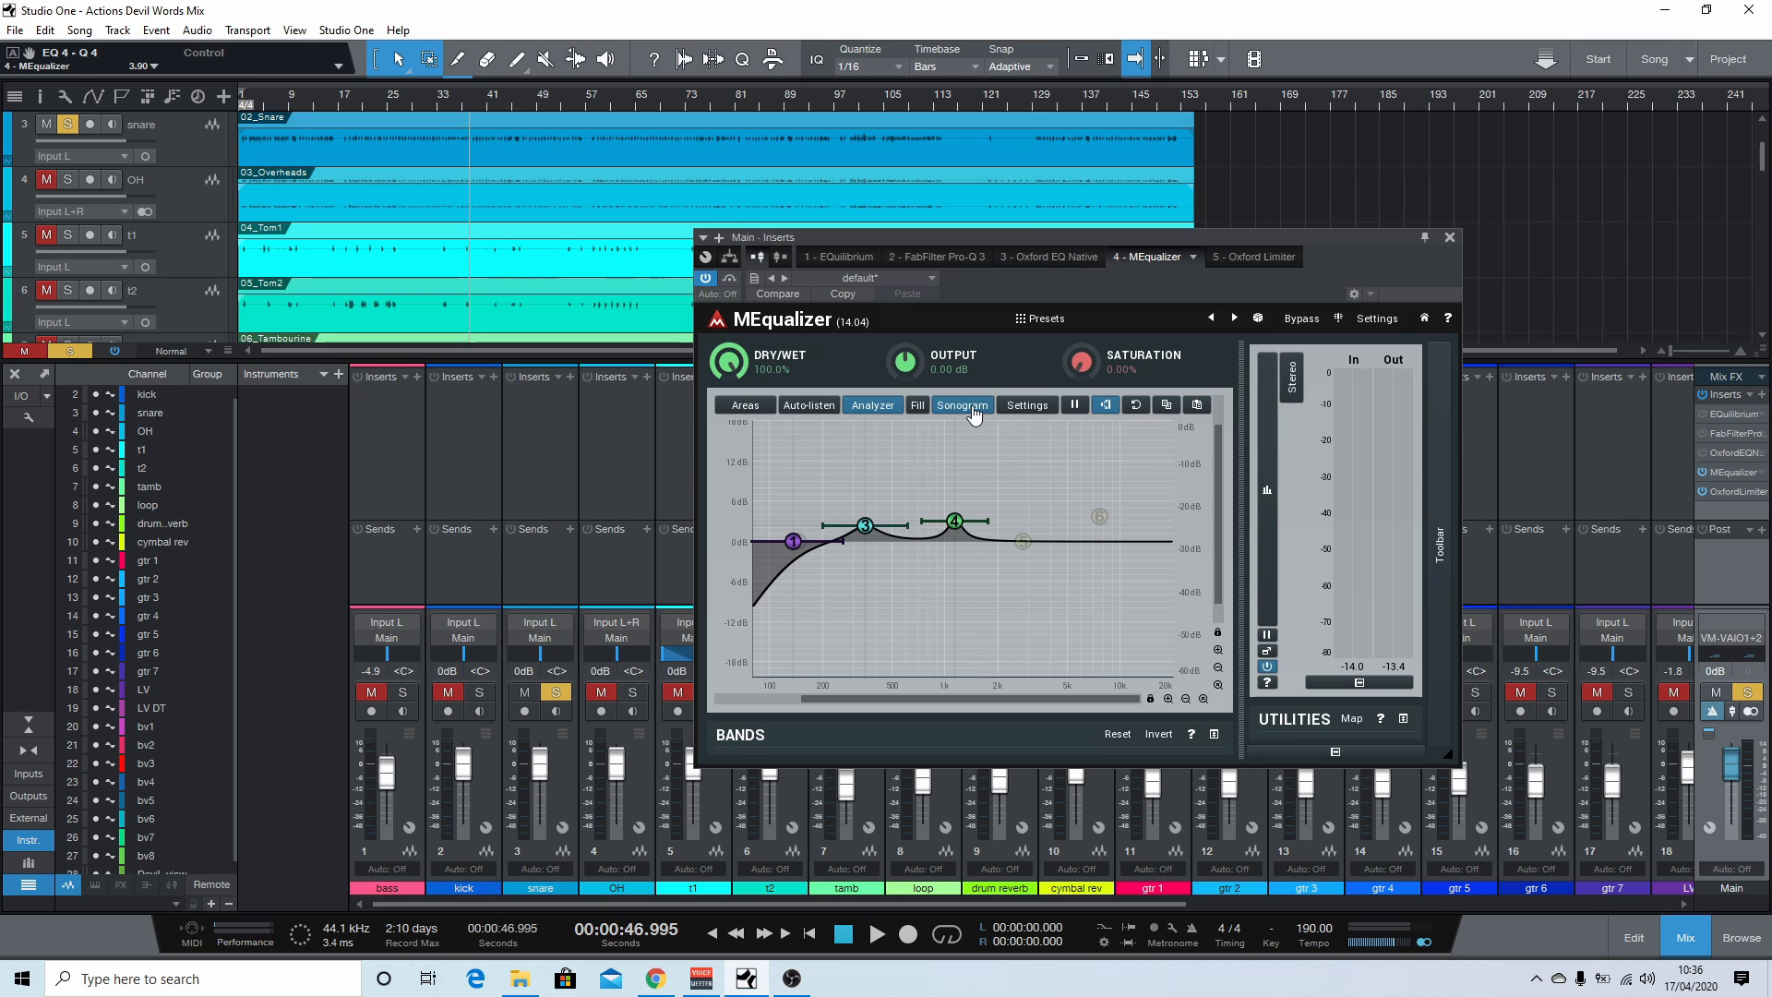
key("space")
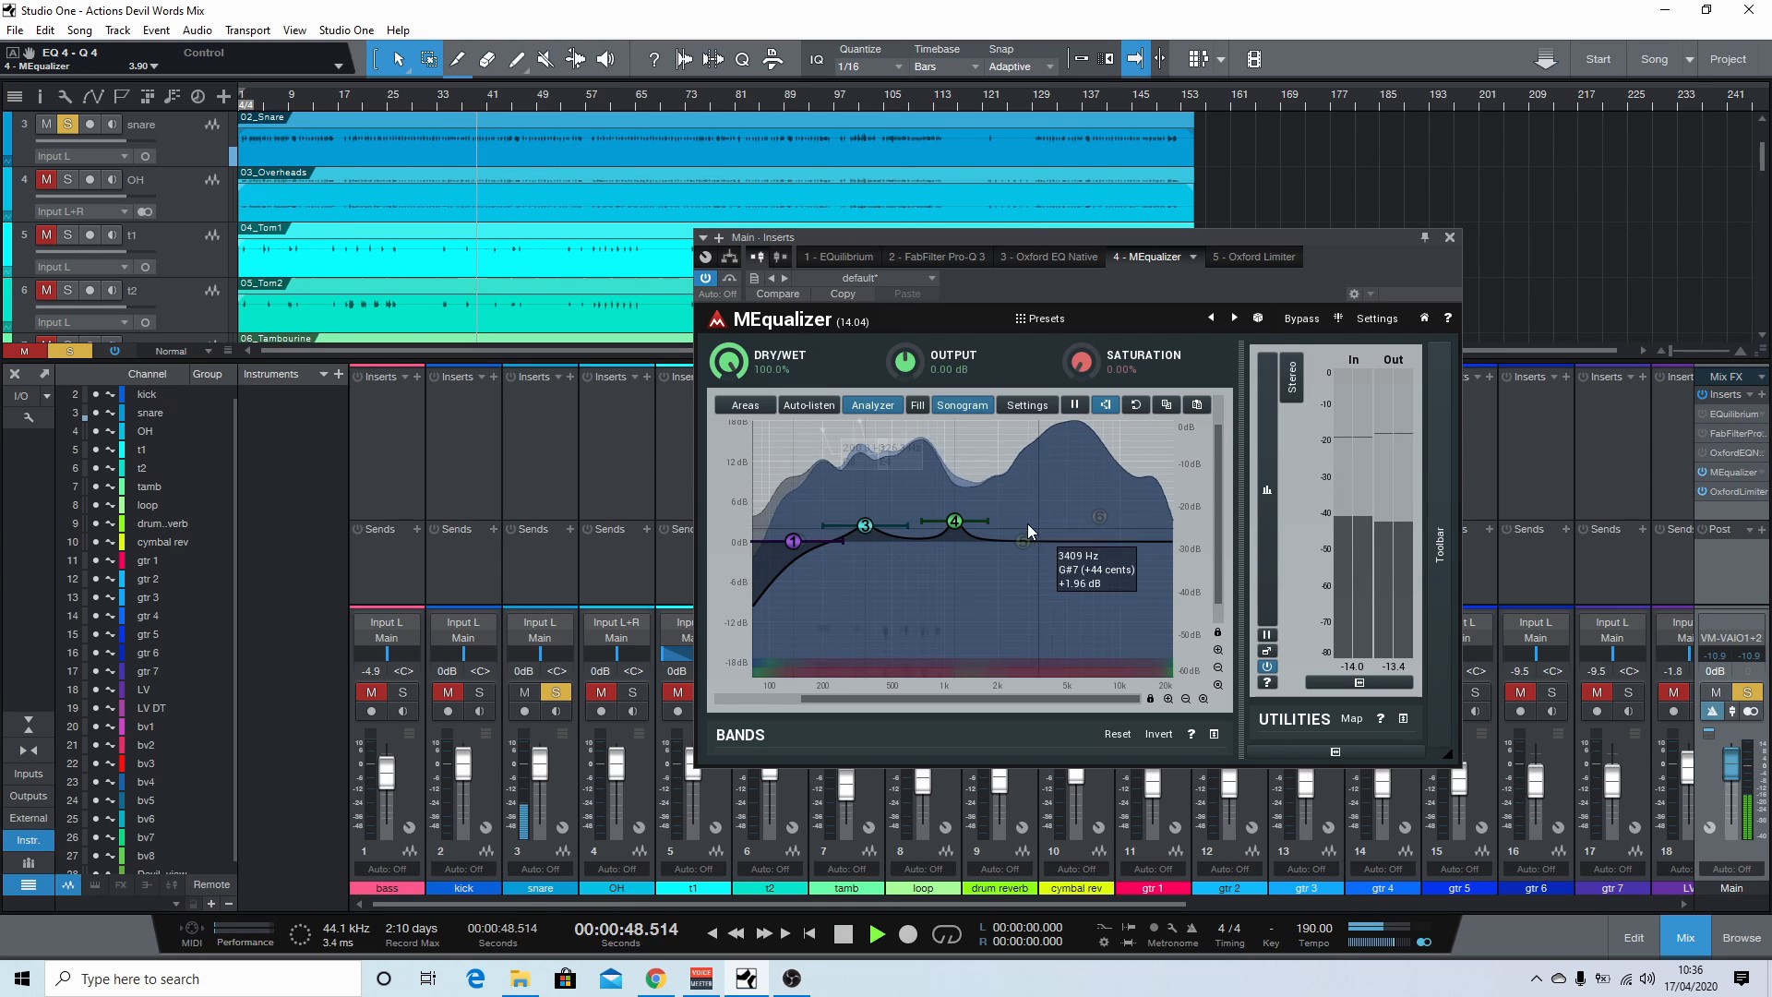
left_click(882, 406)
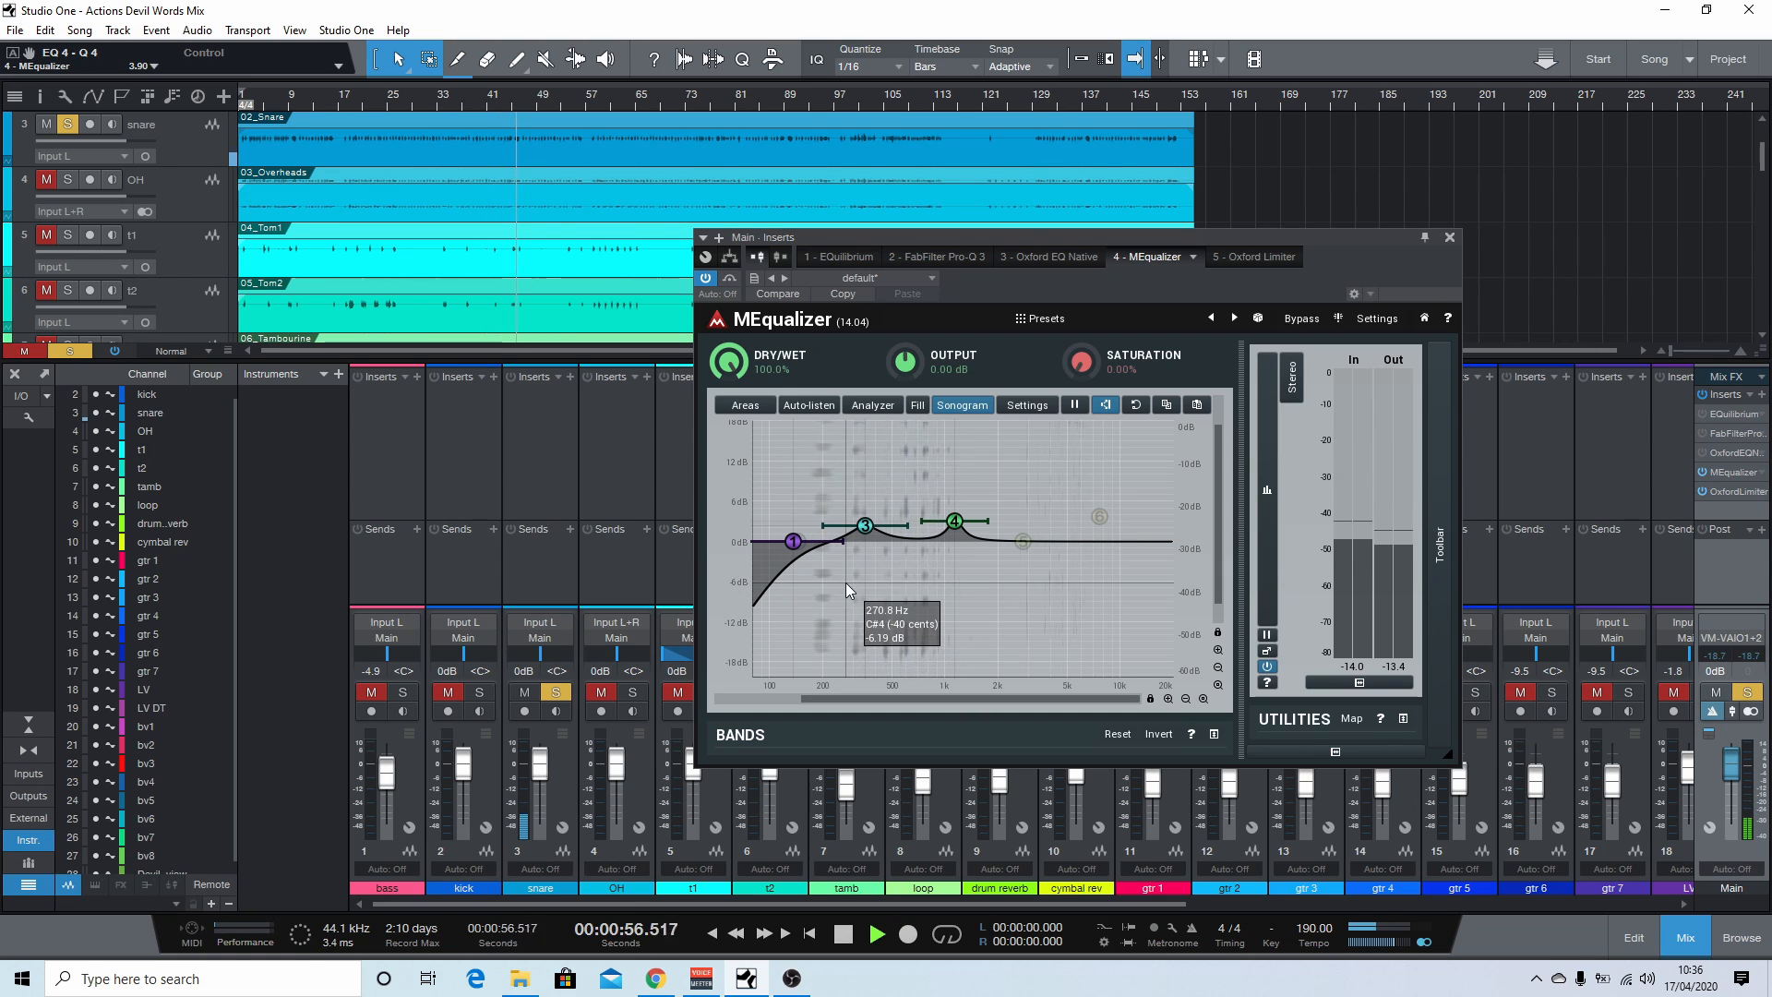
left_click(556, 692)
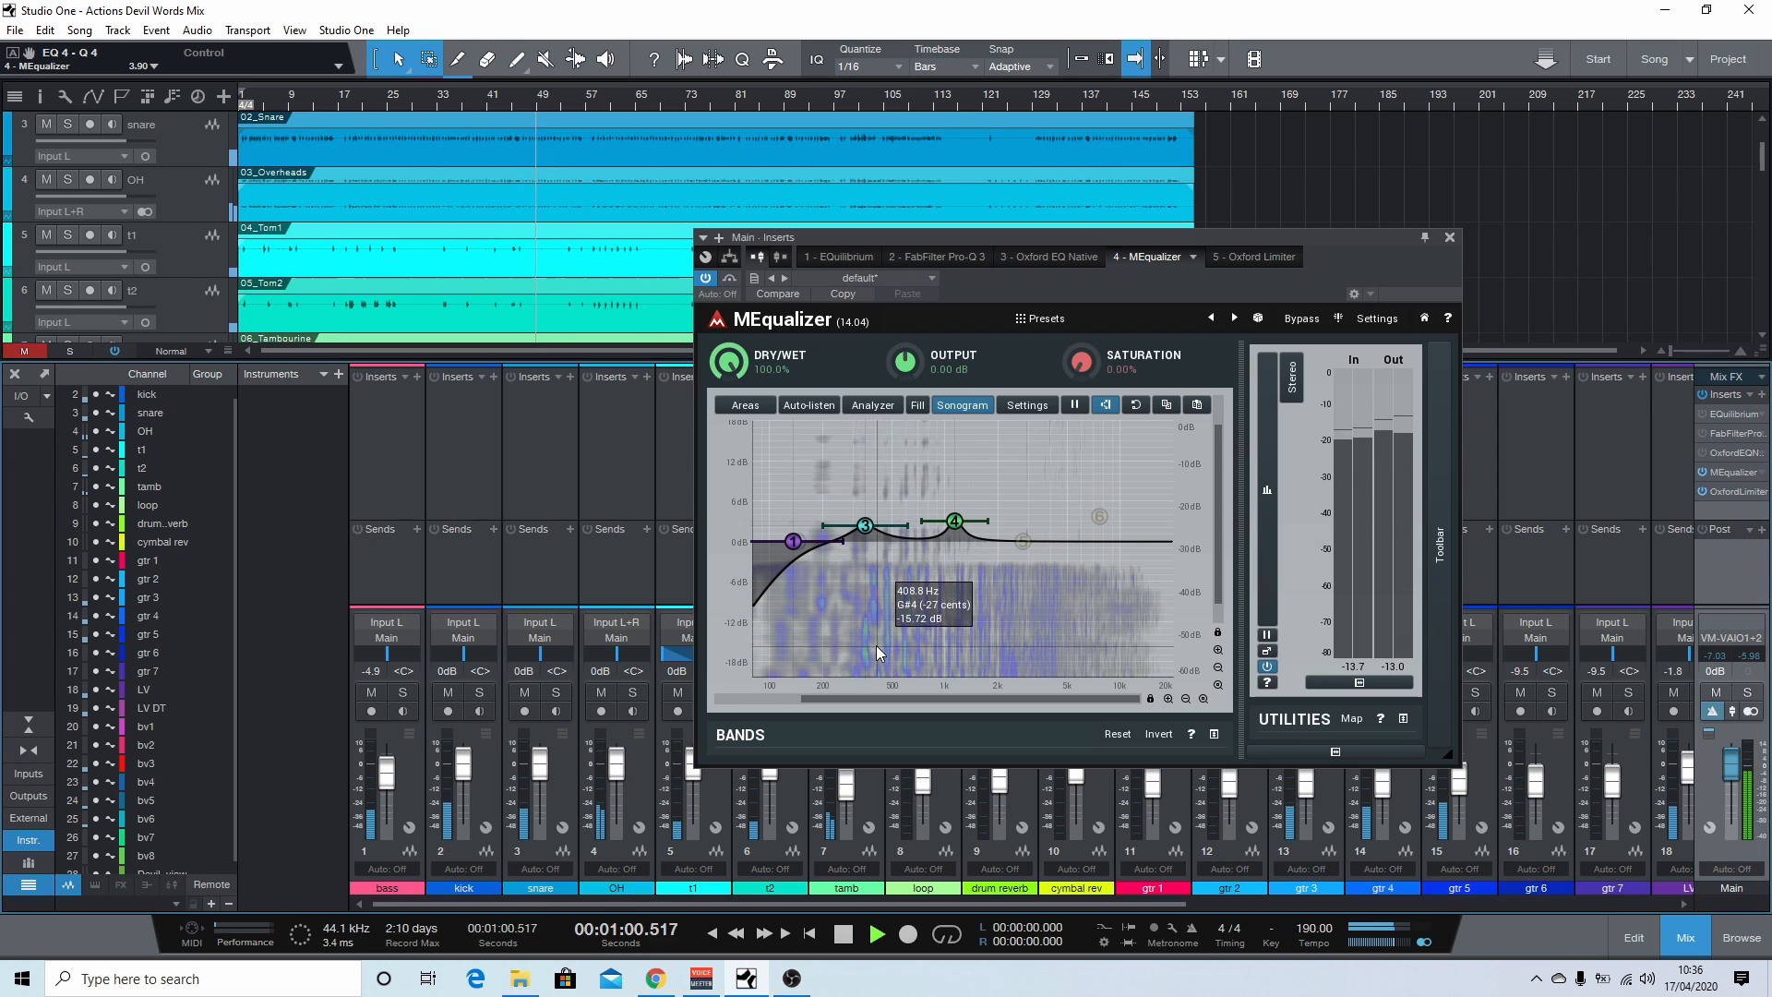
Step: Stop playback and turn off the sonogram on the MEqualizer graph
key("space")
left_click(962, 406)
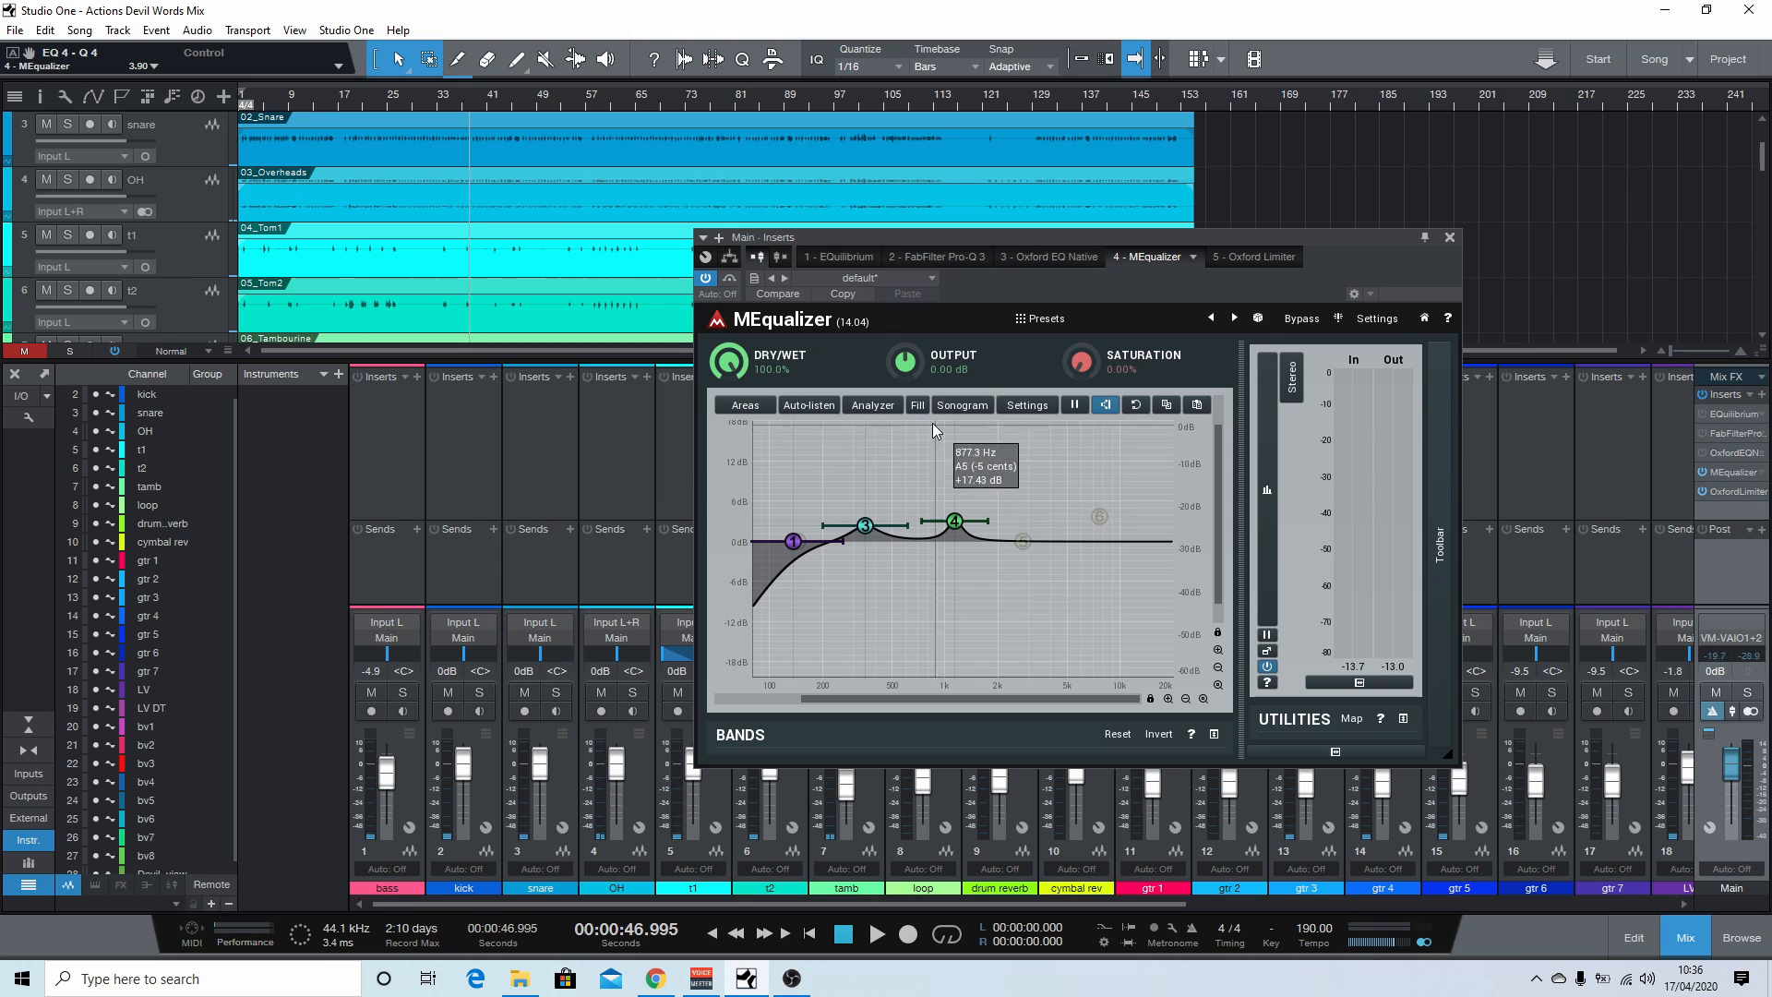
left_click(897, 409)
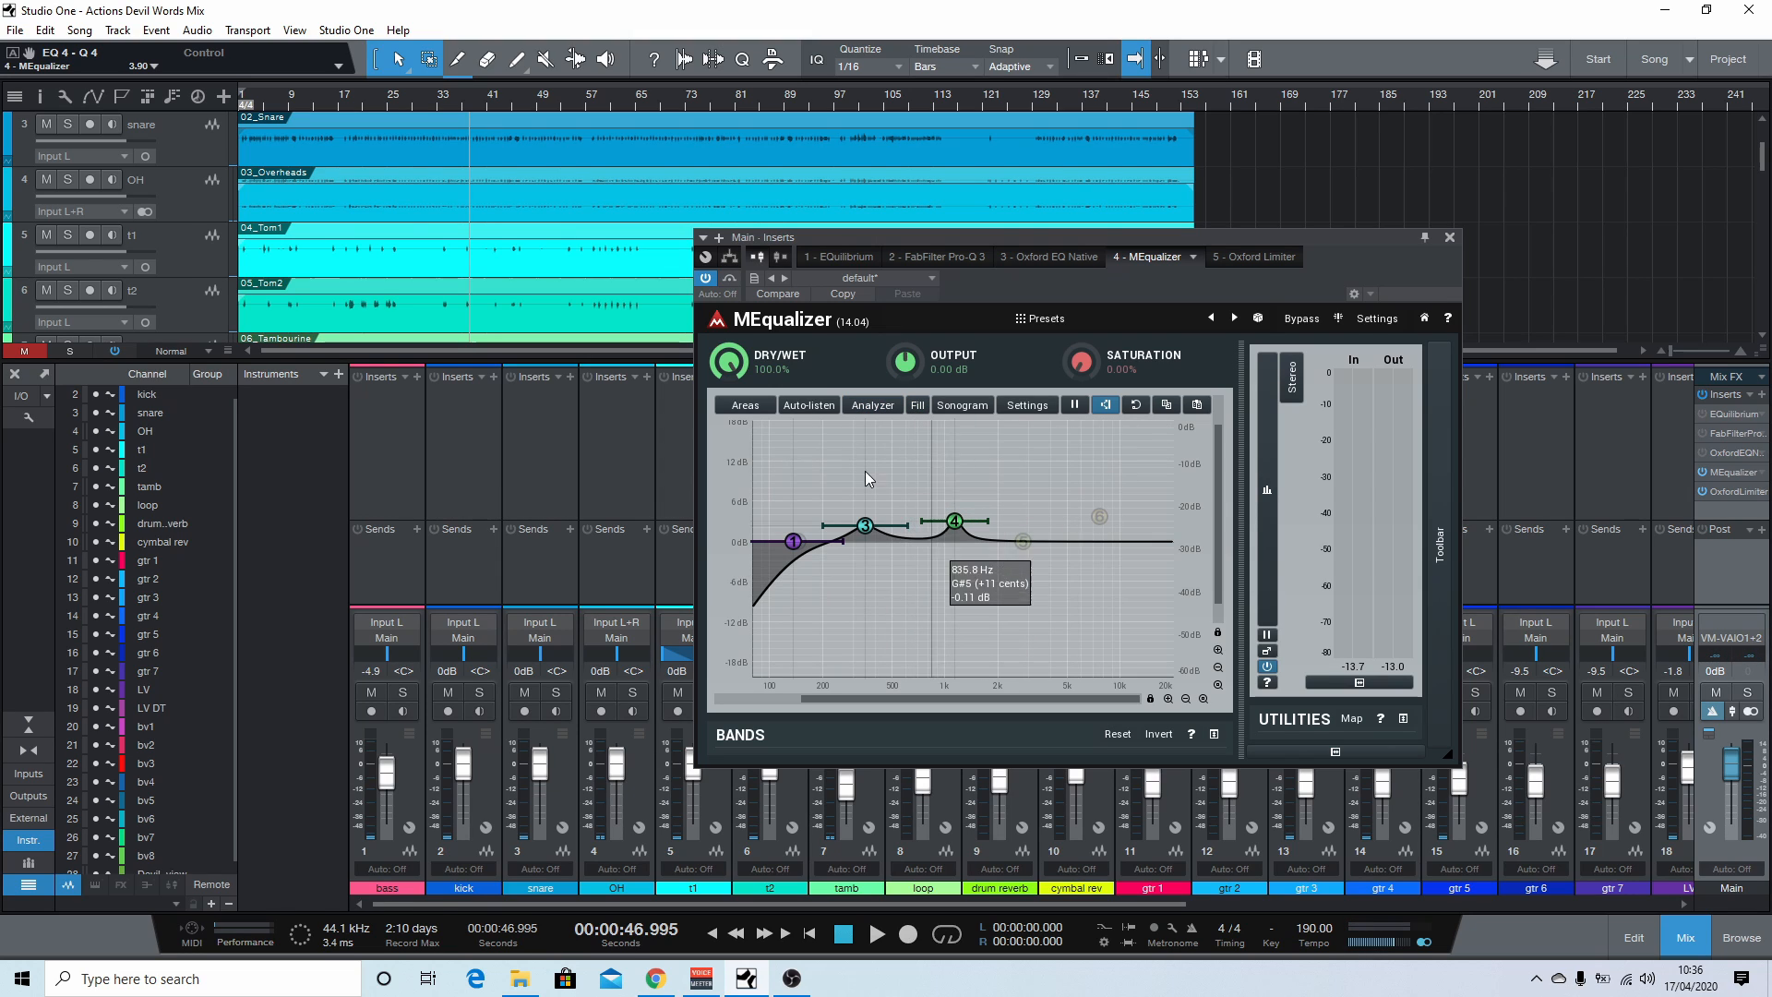
Step: Move band 4 to about 890 Hz during playback with Auto-listen on, and turn Auto-listen off once stopped
key("space")
mouse_move(954, 520)
left_mouse_down()
mouse_move(946, 499)
mouse_move(858, 475)
mouse_move(1008, 478)
mouse_move(1057, 501)
mouse_move(936, 515)
left_mouse_up()
key("space")
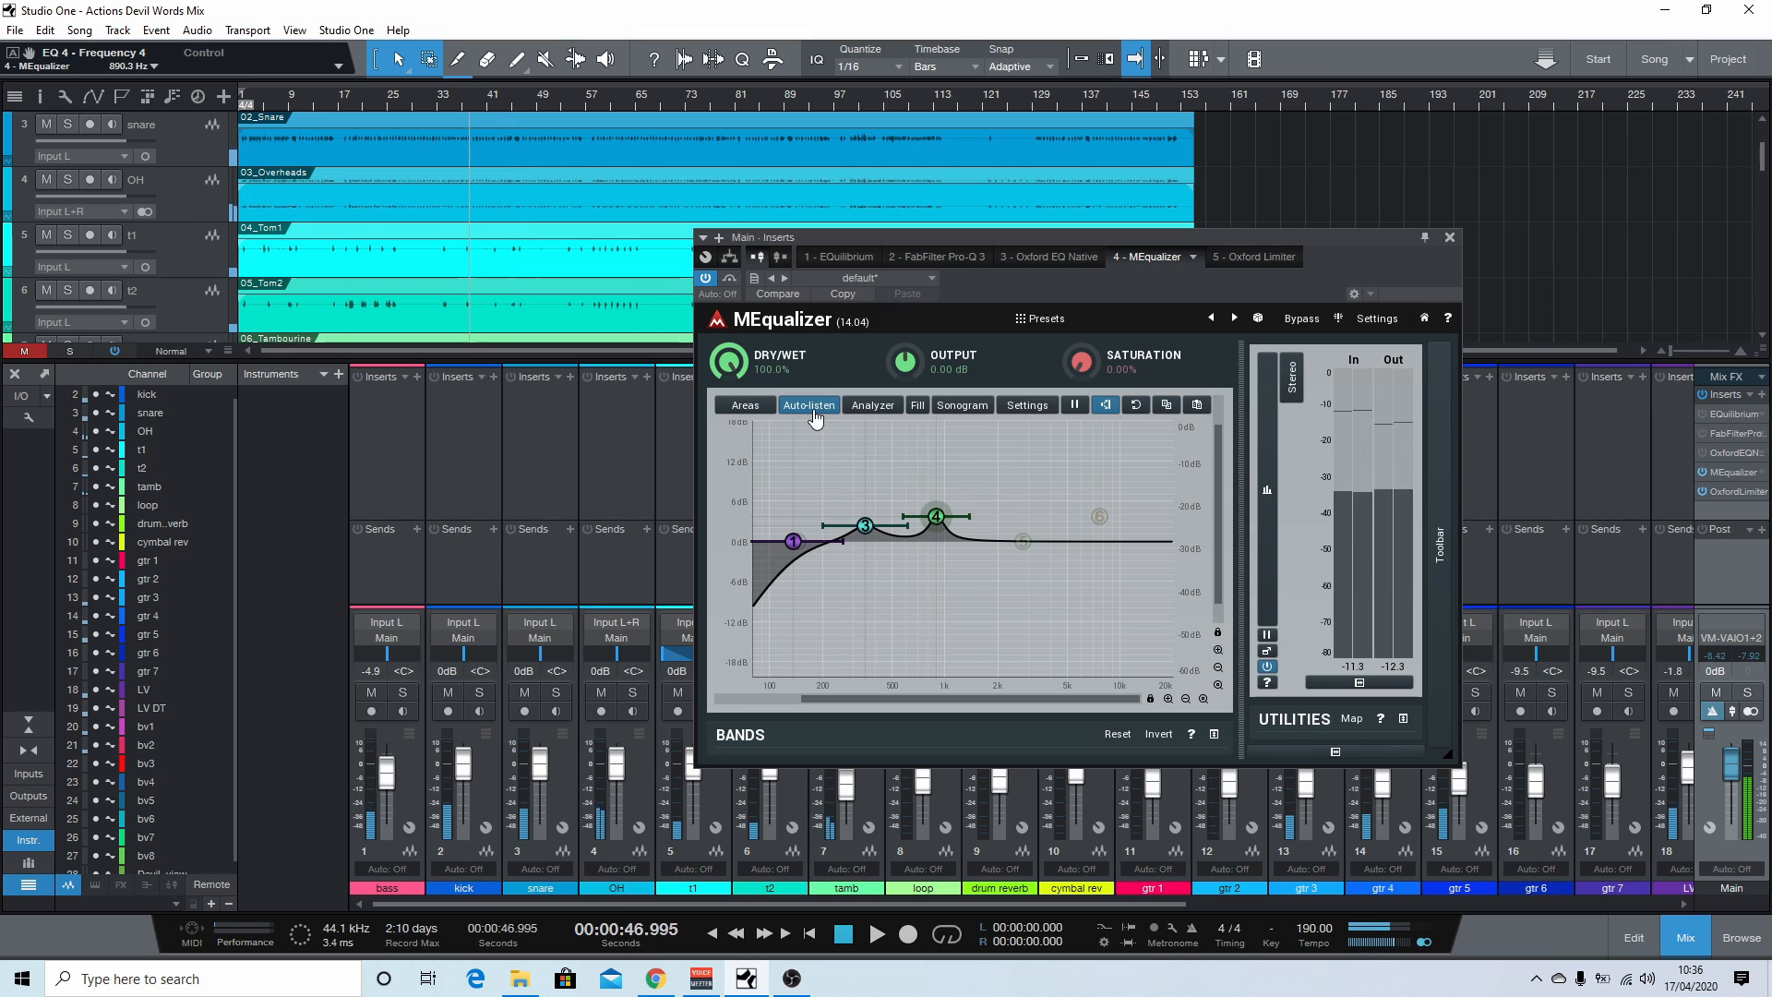
left_click(813, 408)
Step: Disable bands 4, 3 and 1 on the MEqualizer graph
double_click(939, 523)
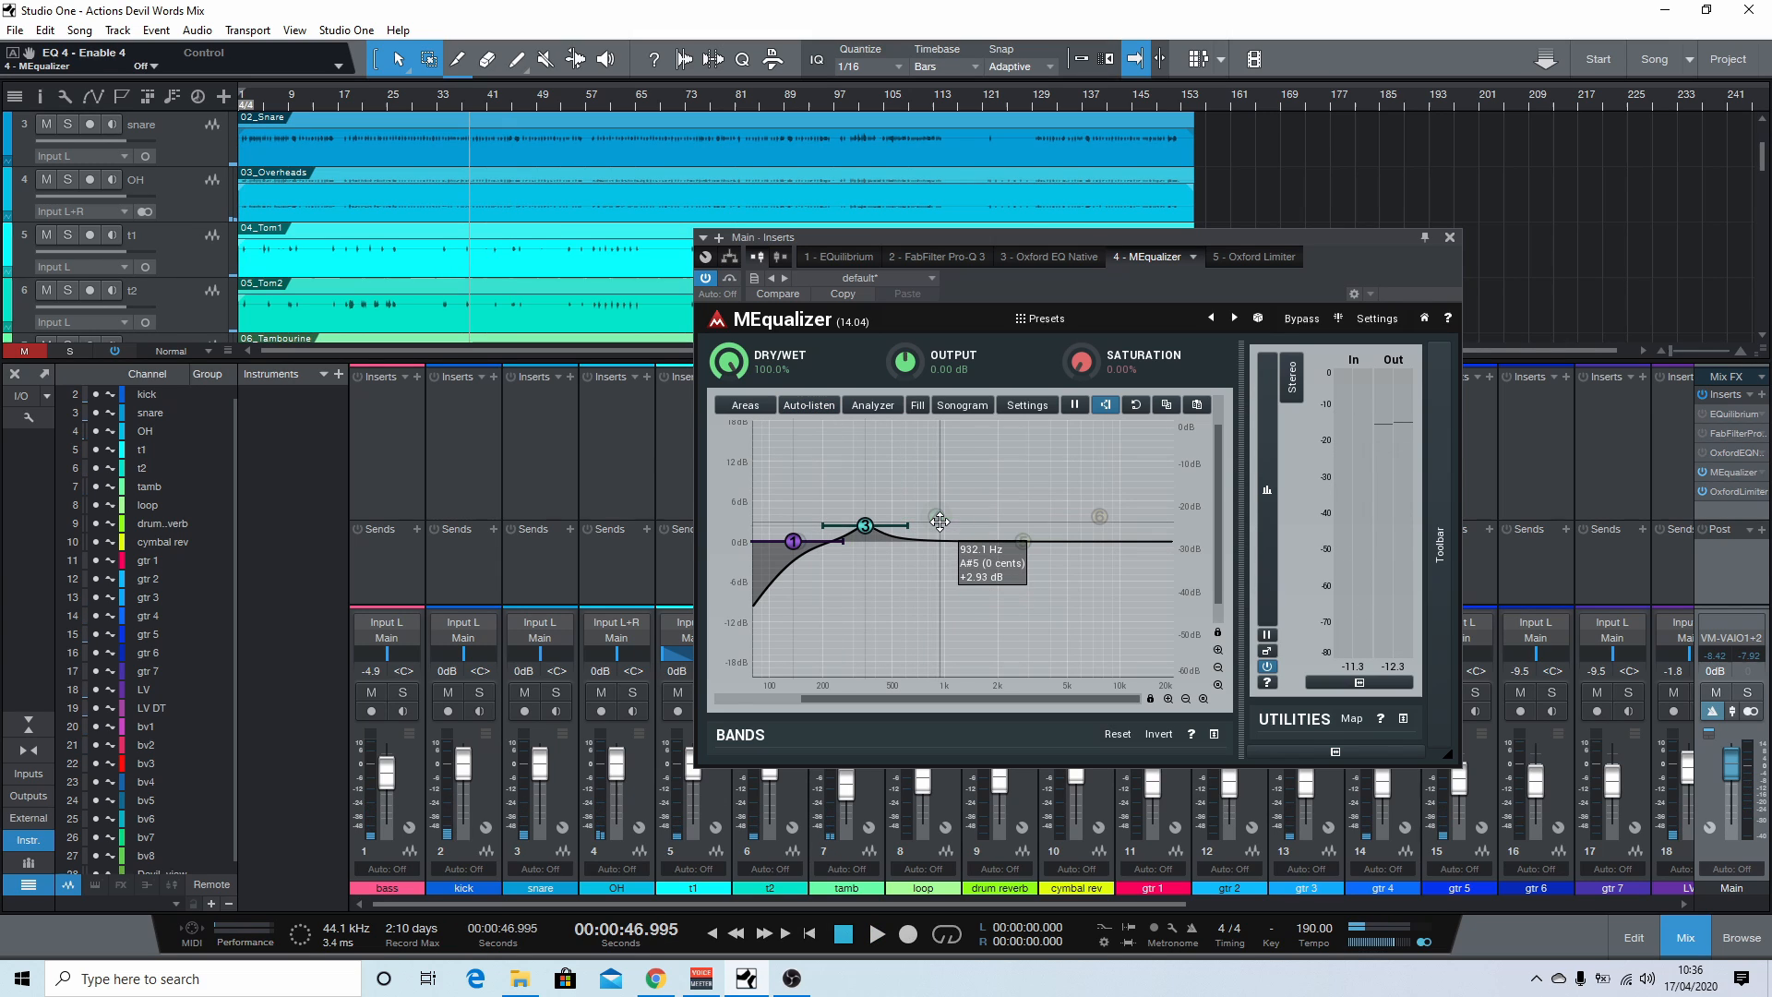
double_click(865, 525)
double_click(801, 544)
double_click(802, 543)
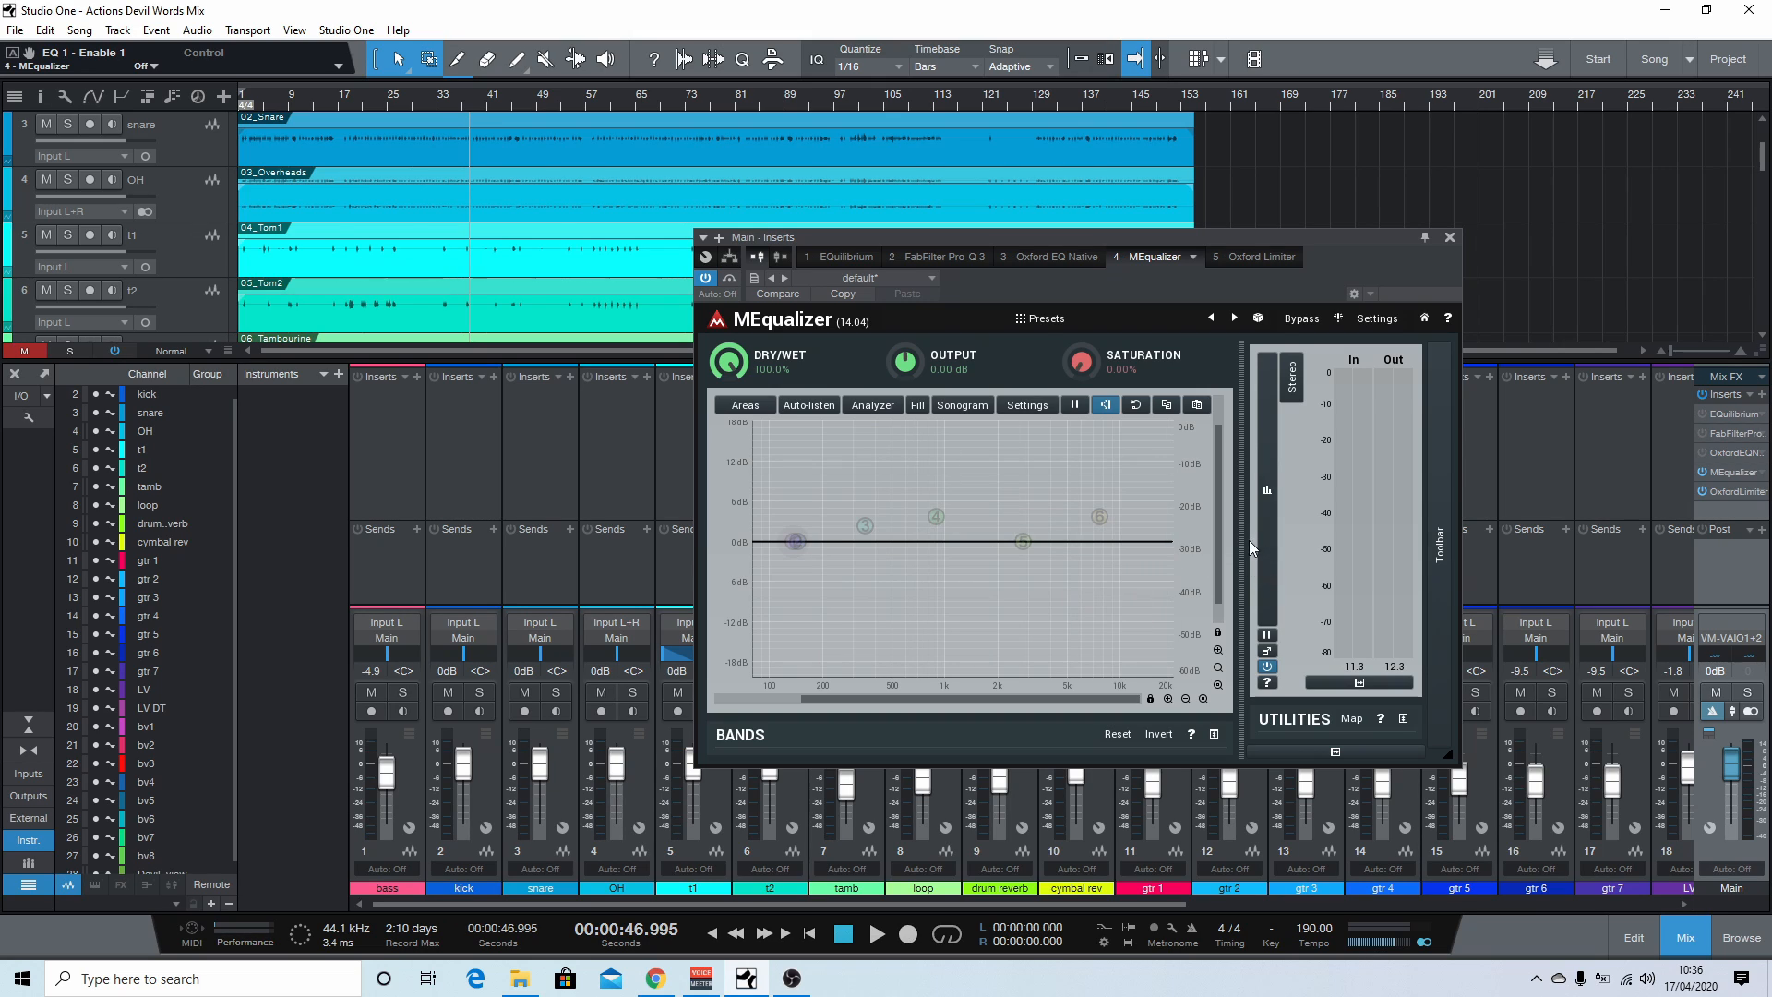
Step: Show the stereo Width meter beside the In and Out meters and check the Bands section
left_click(1295, 397)
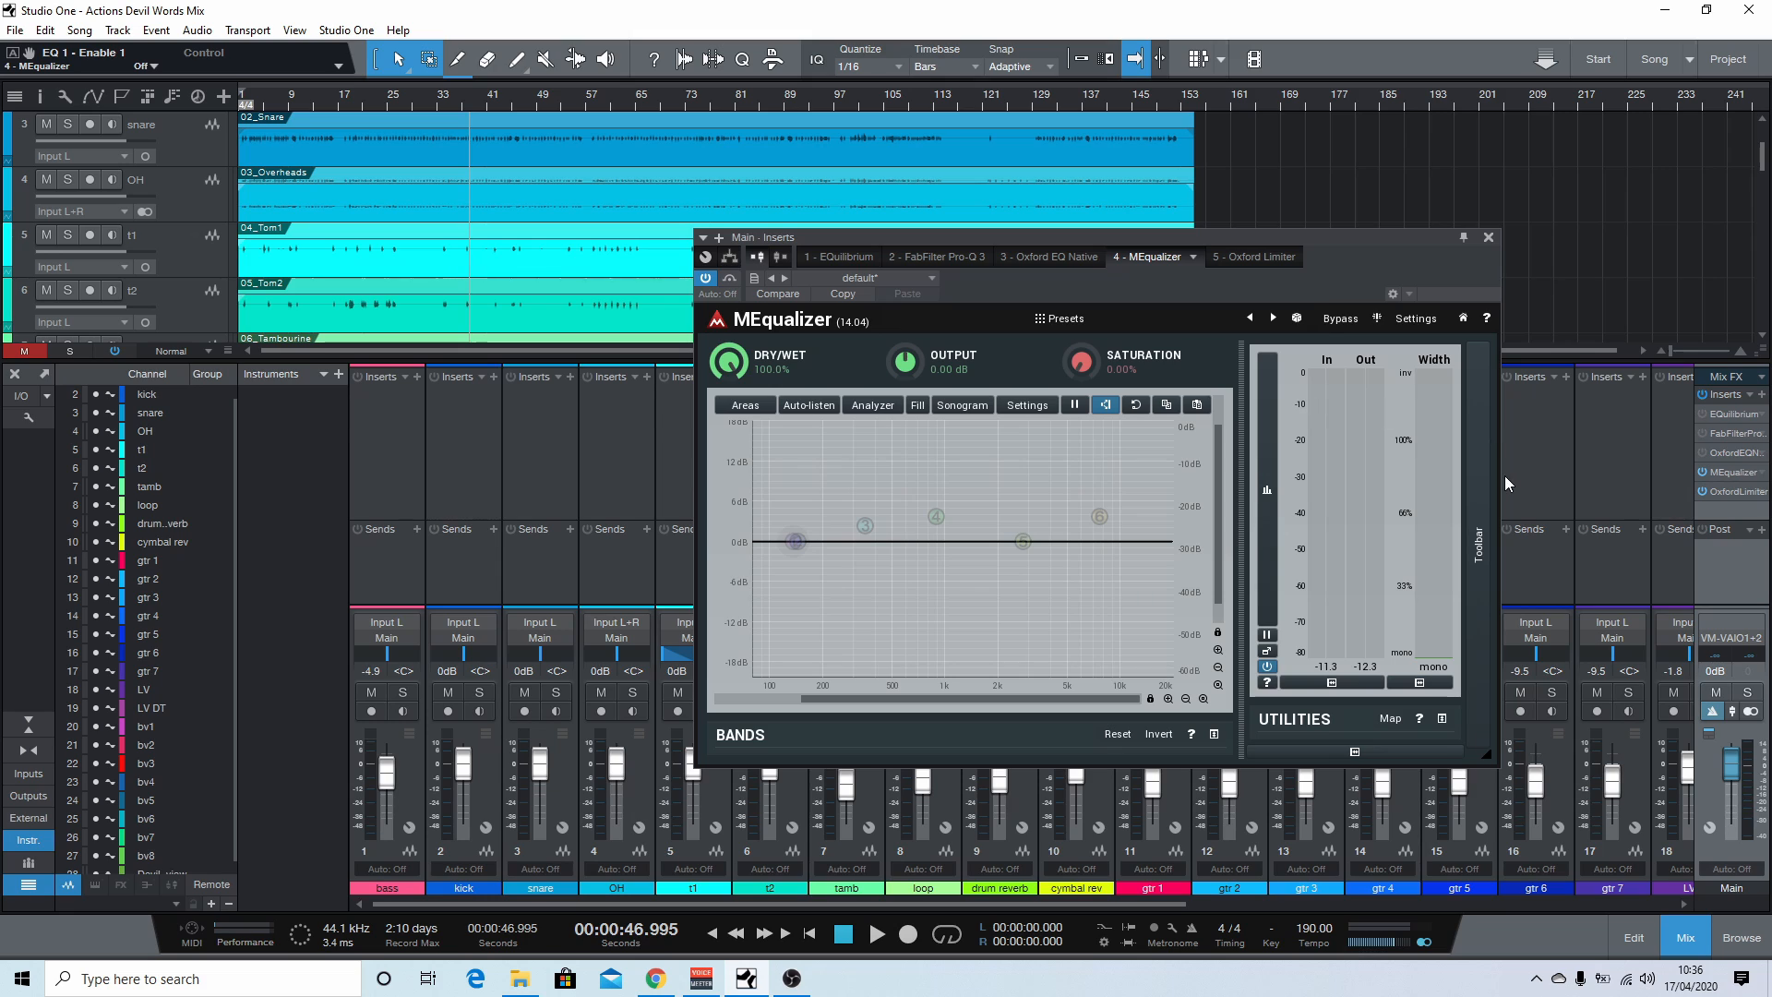
left_click(1213, 736)
left_click(1214, 736)
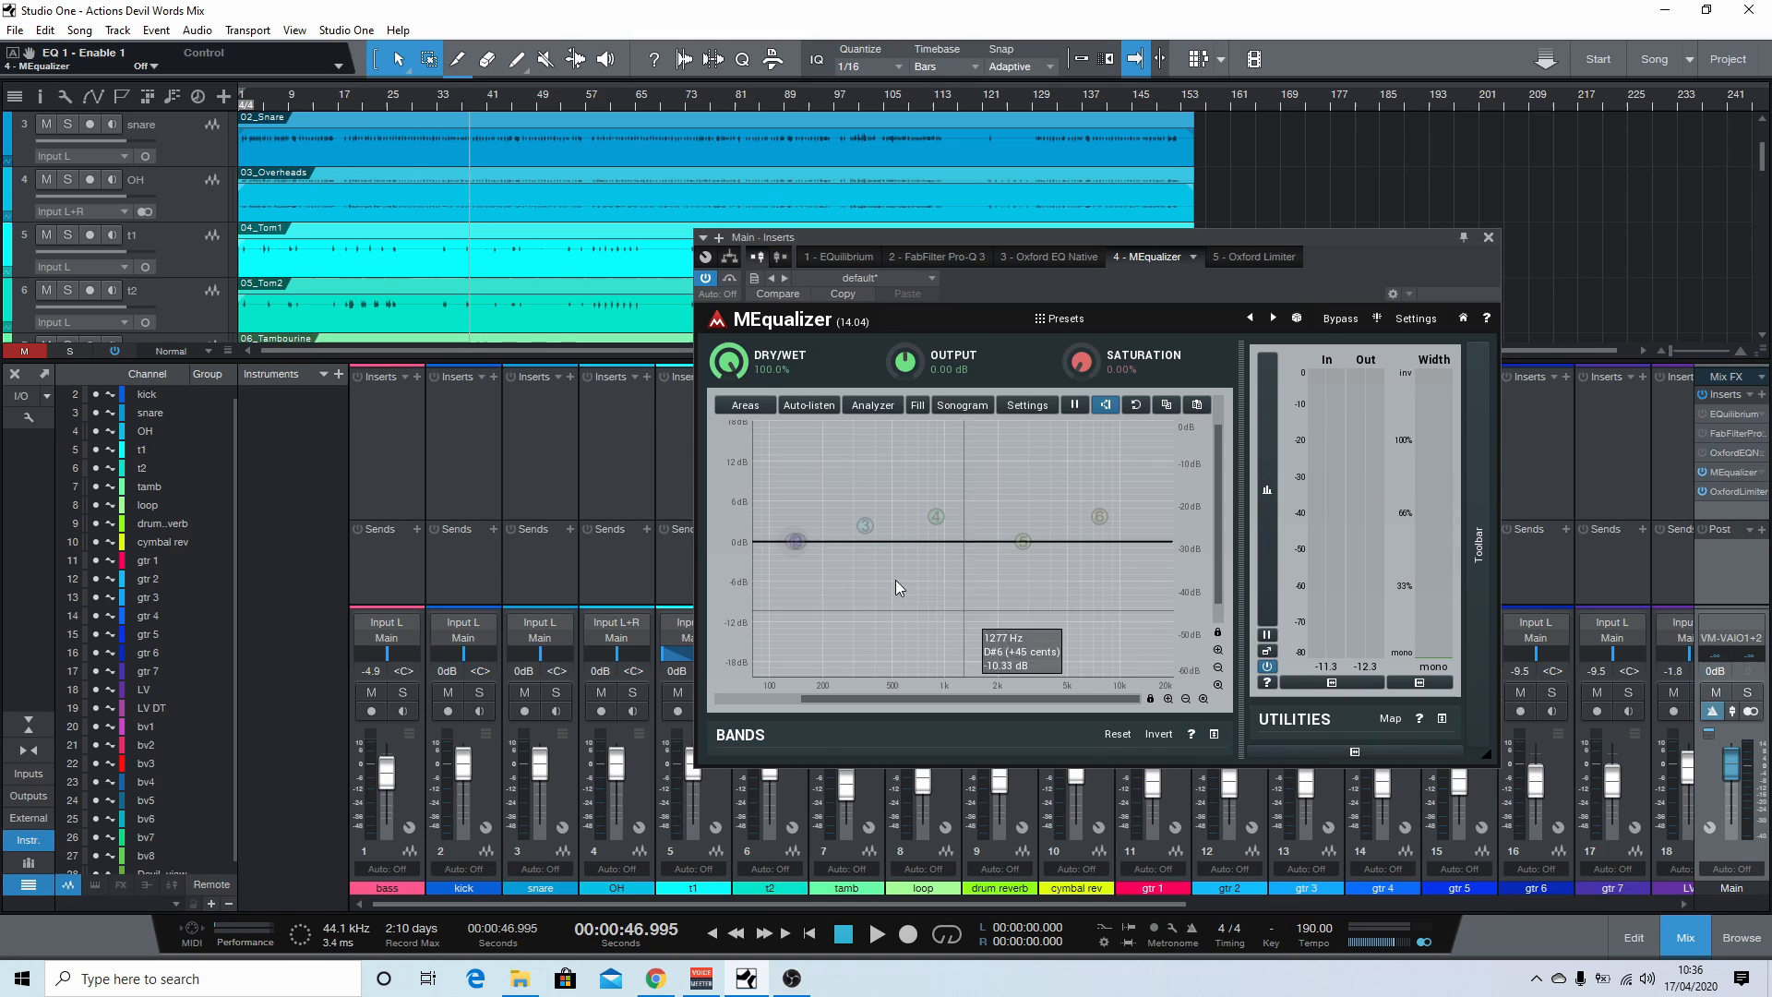
Step: Enable band 3 and compare the Peak and Peak analog filter types in its settings, keeping Peak
double_click(865, 522)
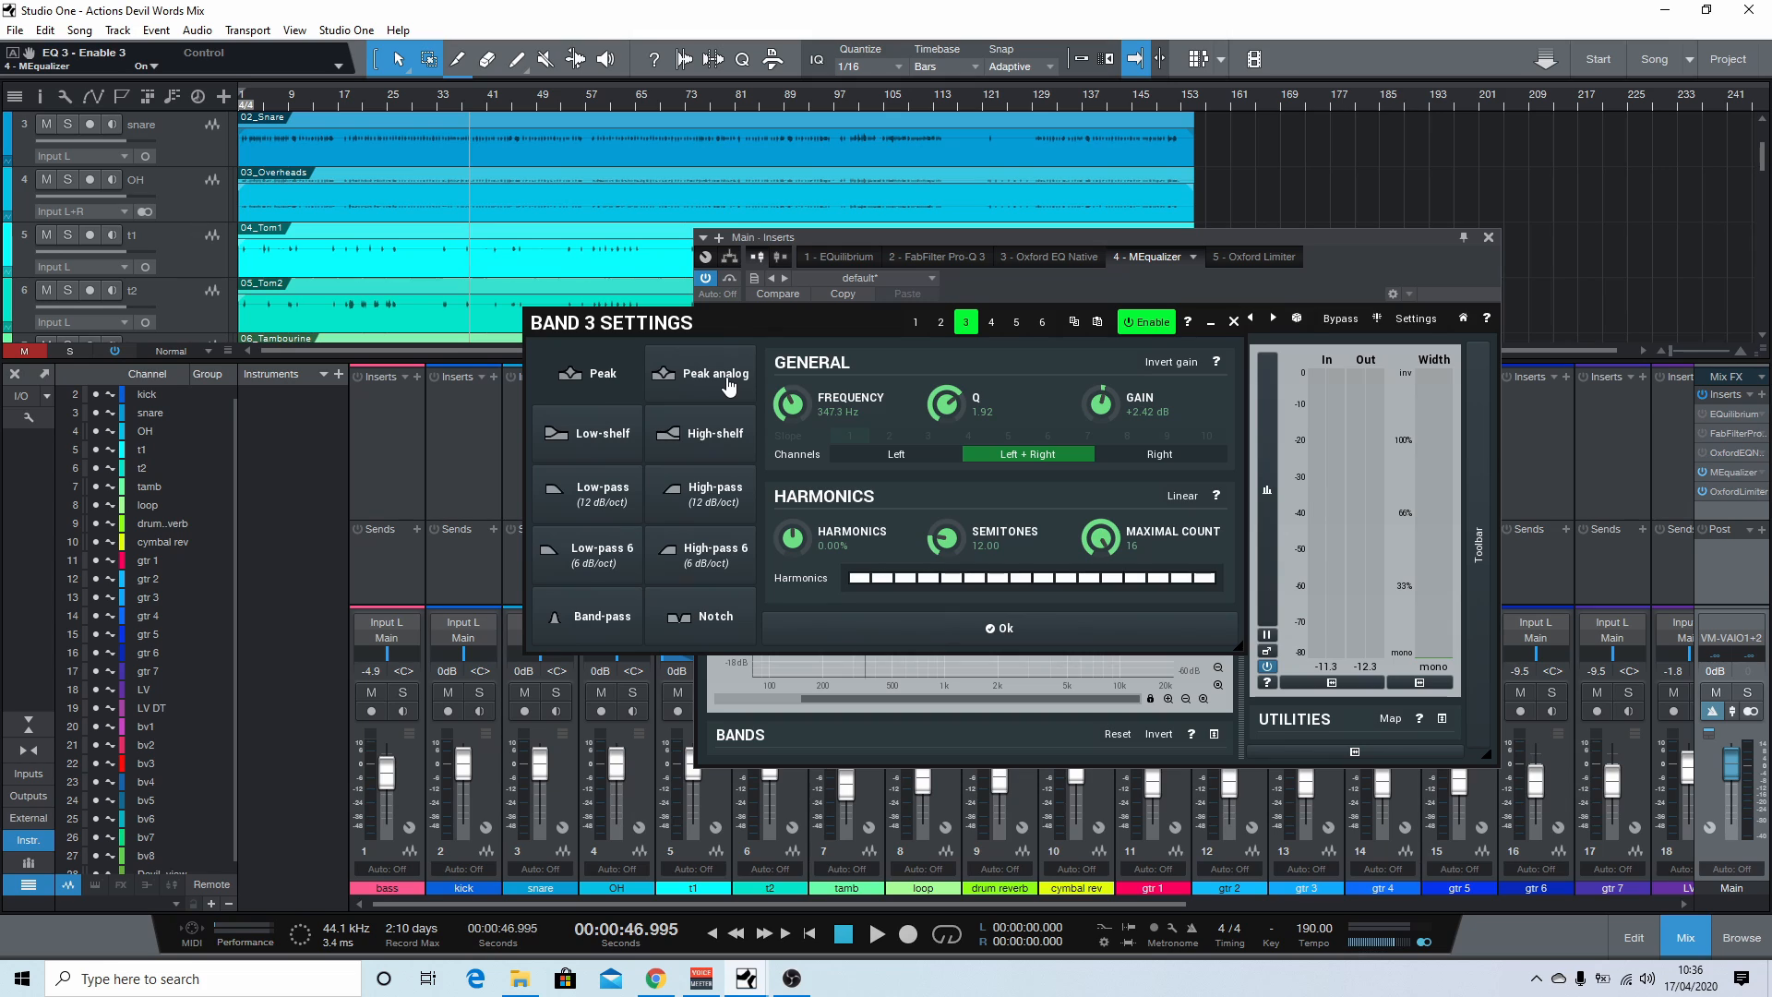
left_click(577, 383)
left_click(733, 395)
left_click(725, 386)
left_click(607, 386)
left_click(1107, 638)
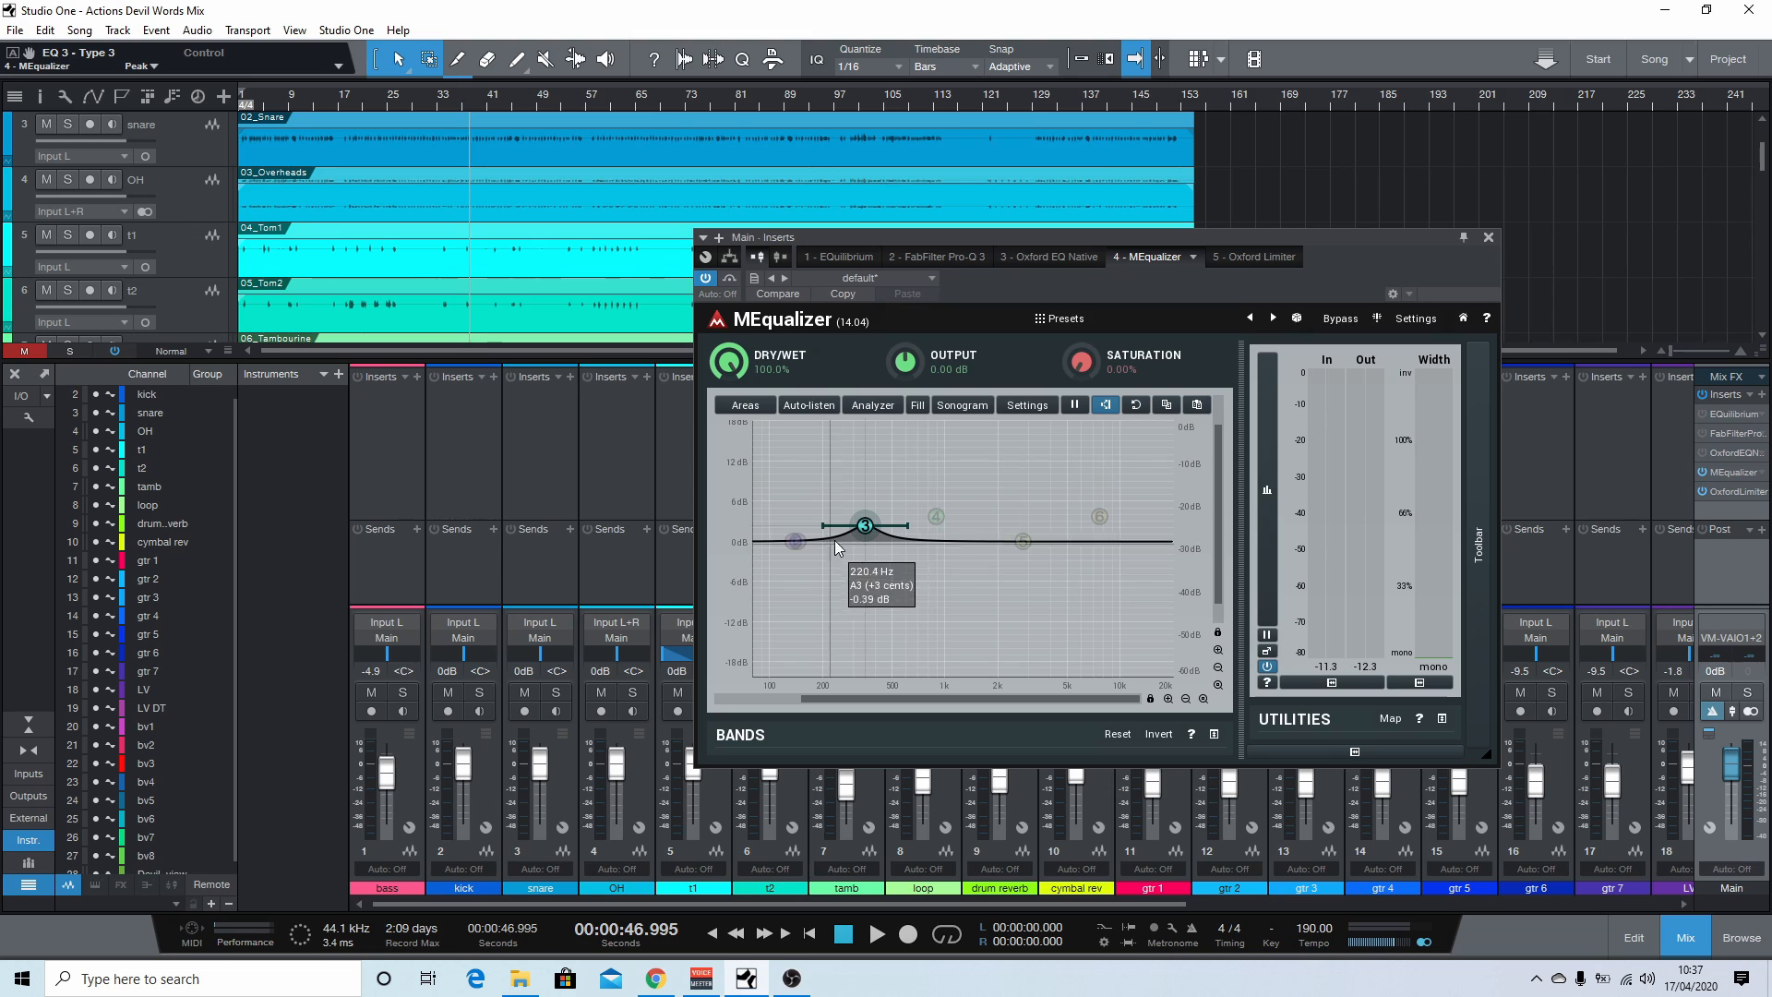
left_click_drag(864, 526, 867, 530)
double_click(868, 531)
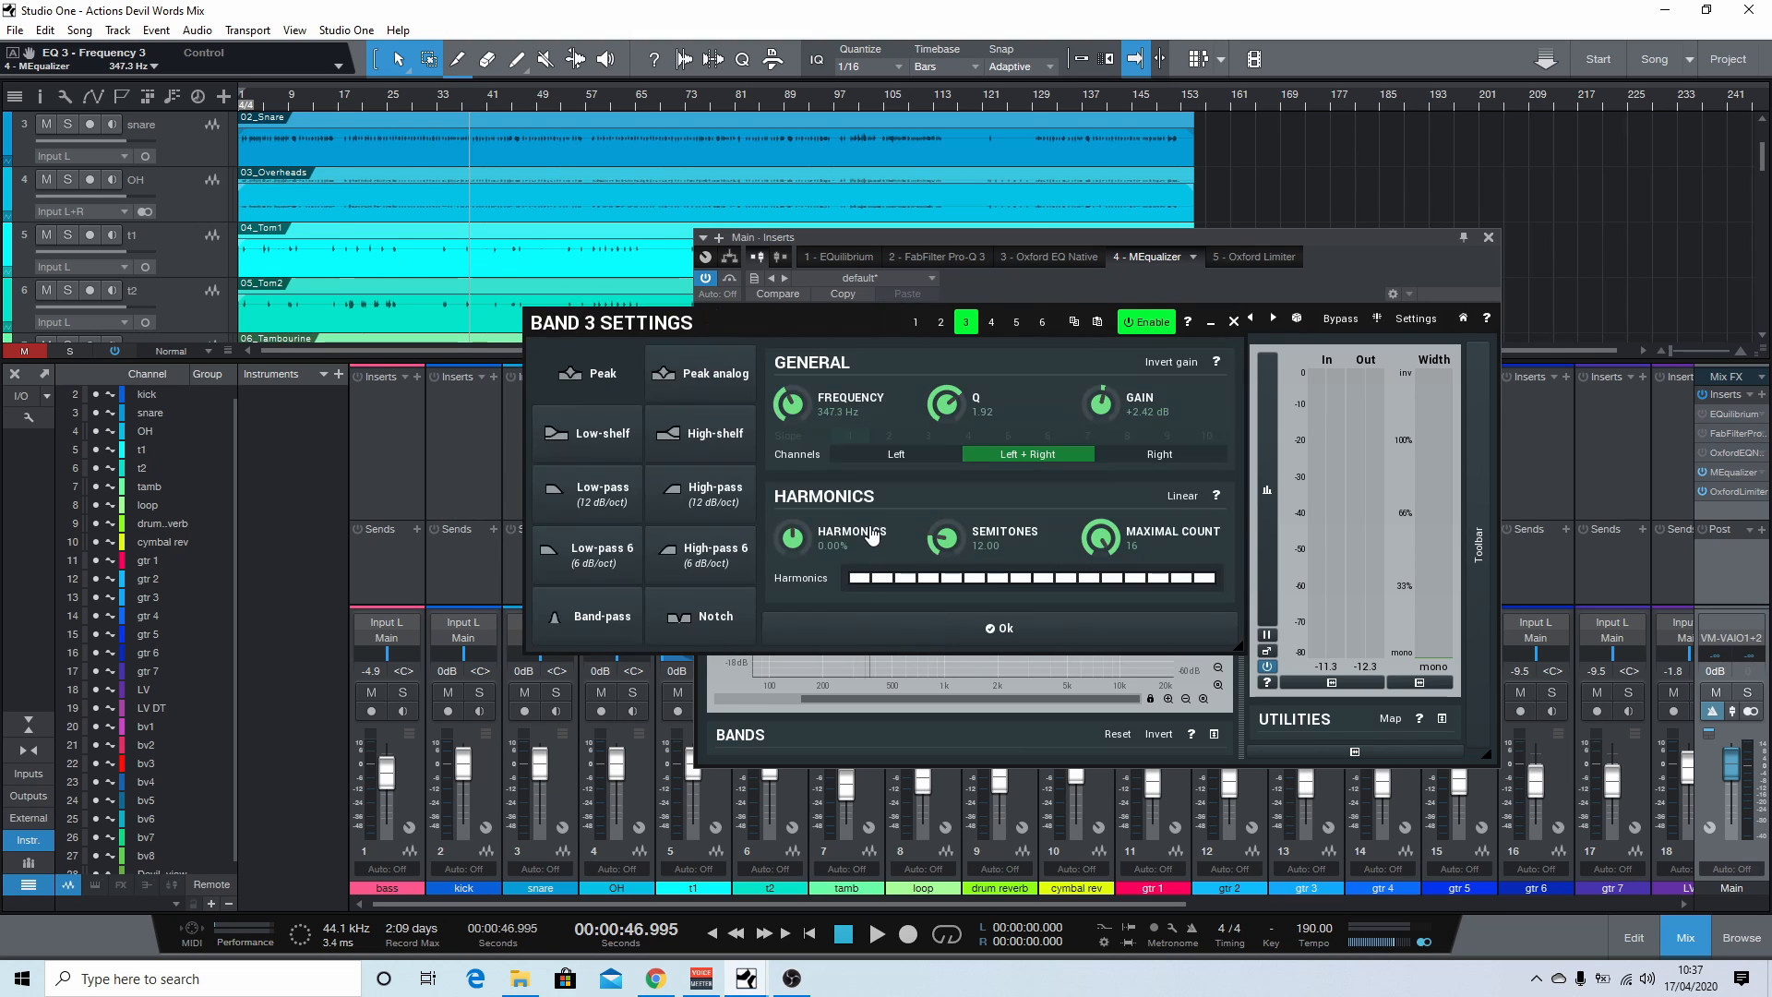
left_click(1234, 322)
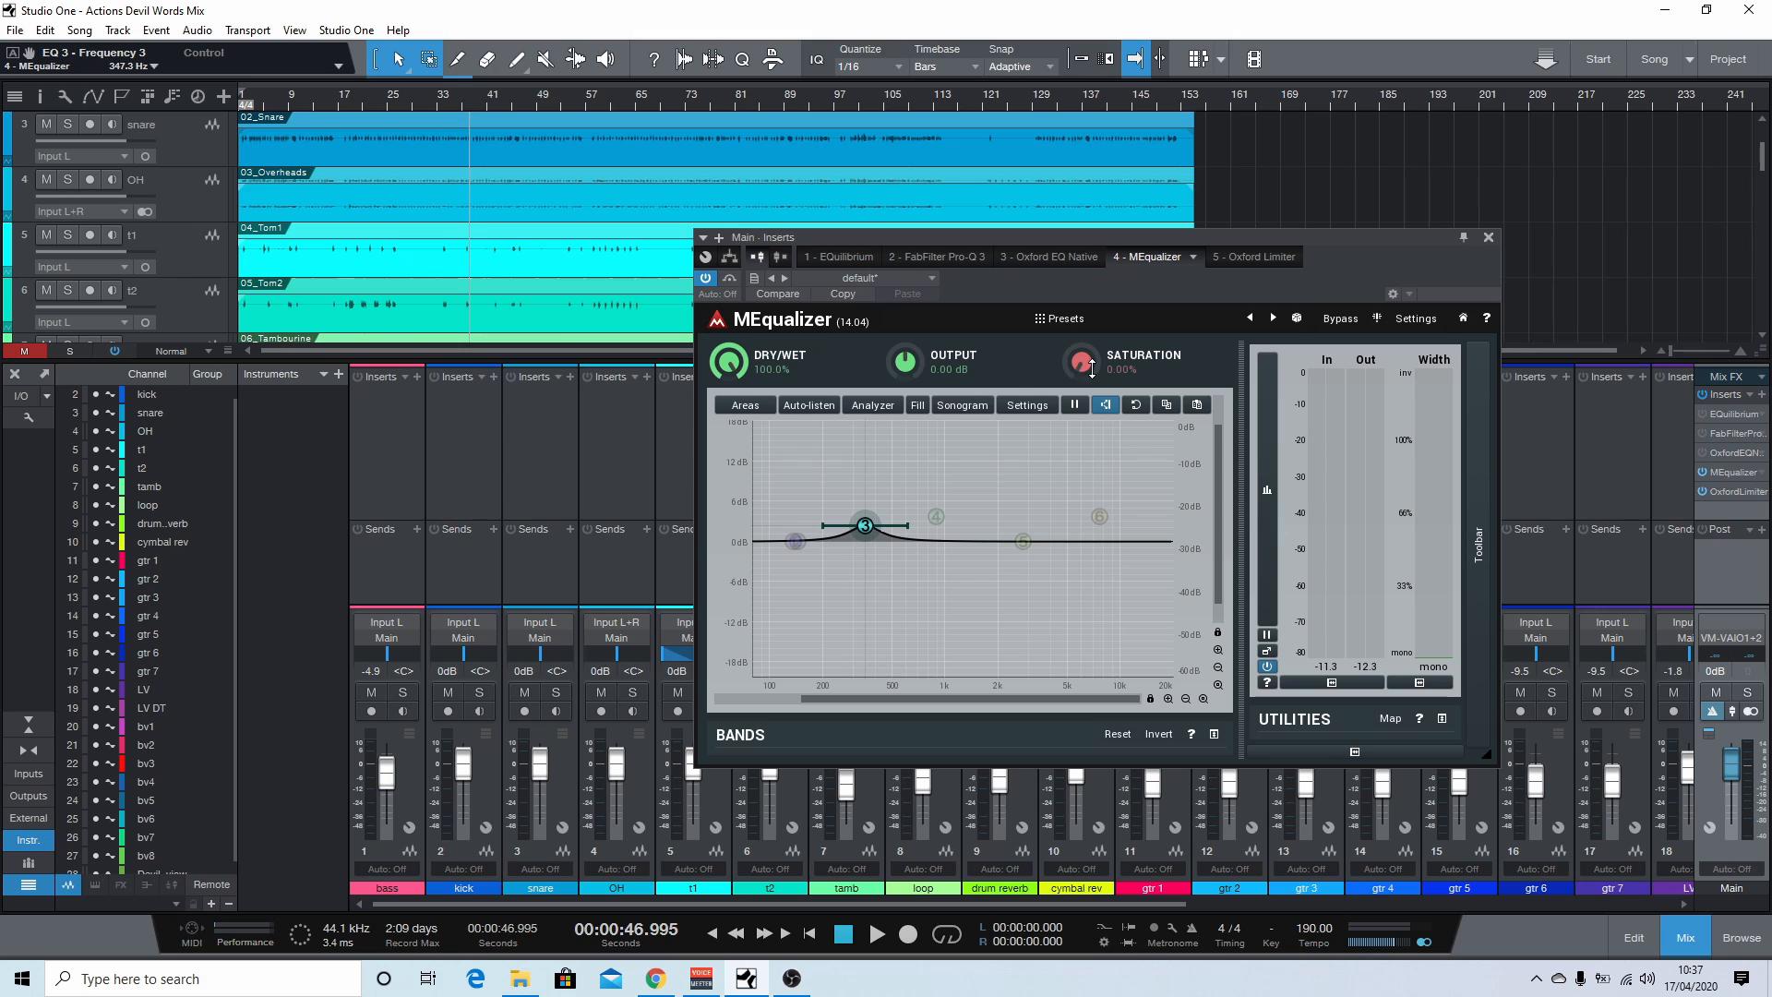
Step: Audition MEqualizer's saturation at 100% during playback, reset it to 0% and stop playback
key("space")
left_click_drag(1091, 368, 1092, 296)
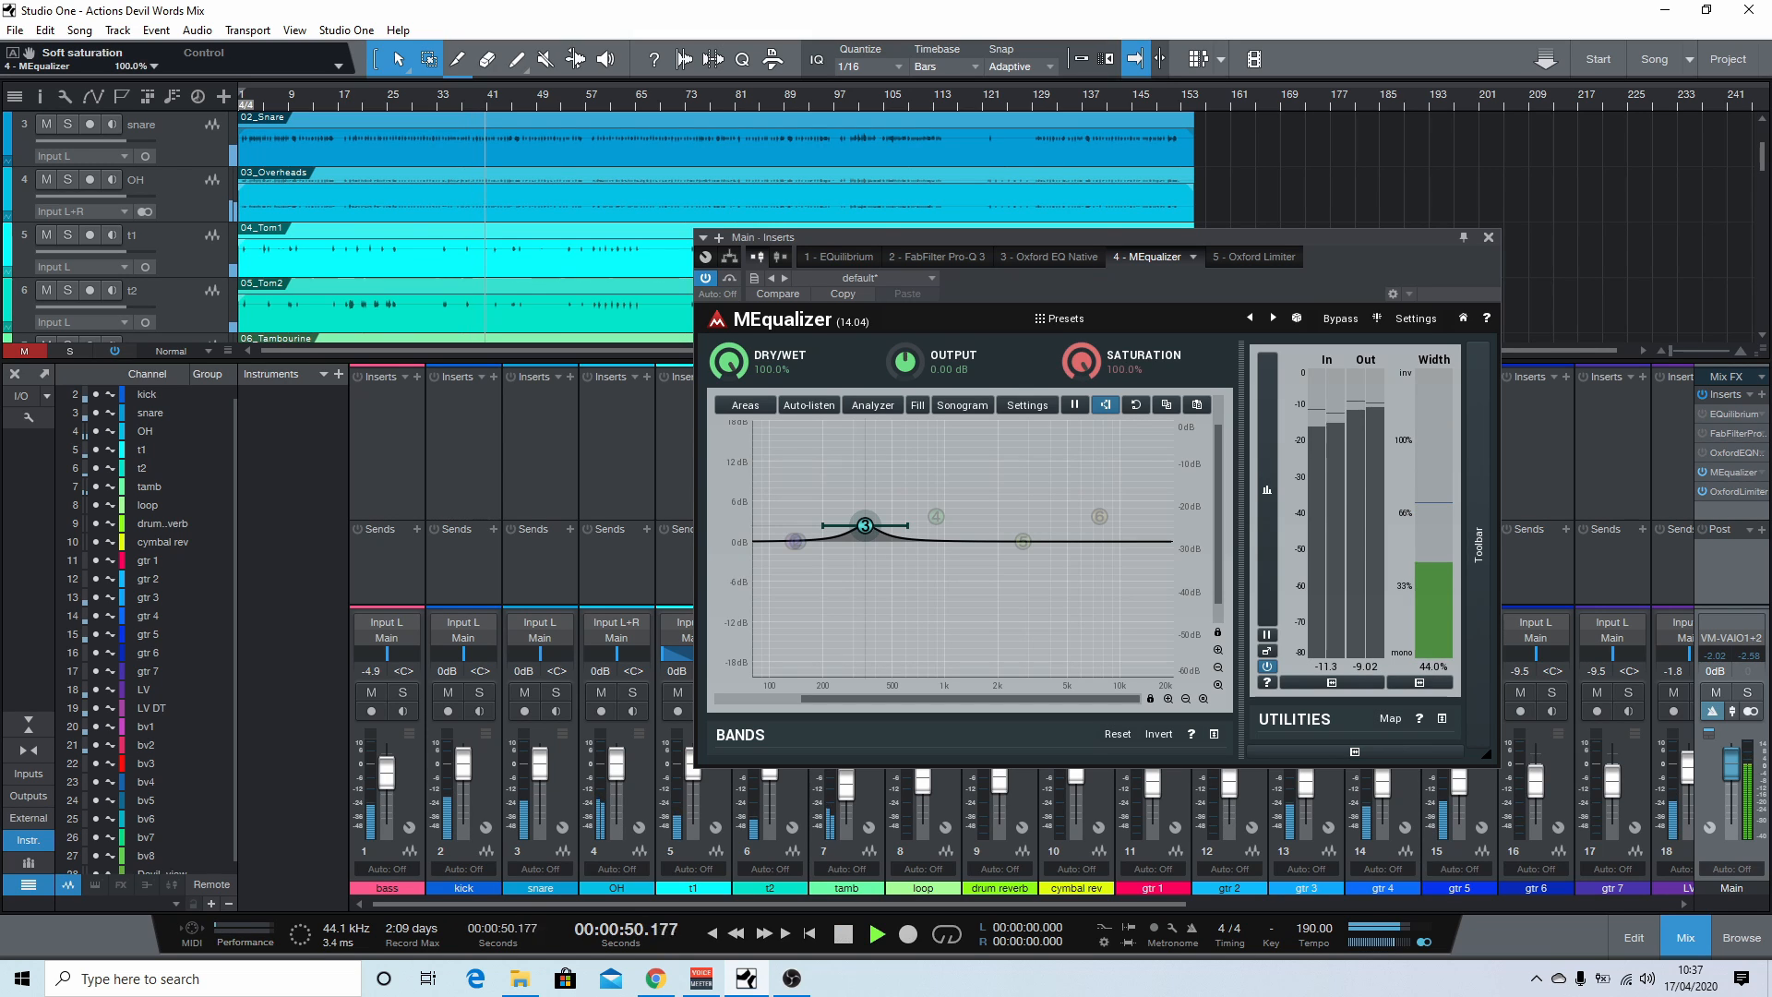
left_click_drag(1092, 295, 1092, 369)
key("space")
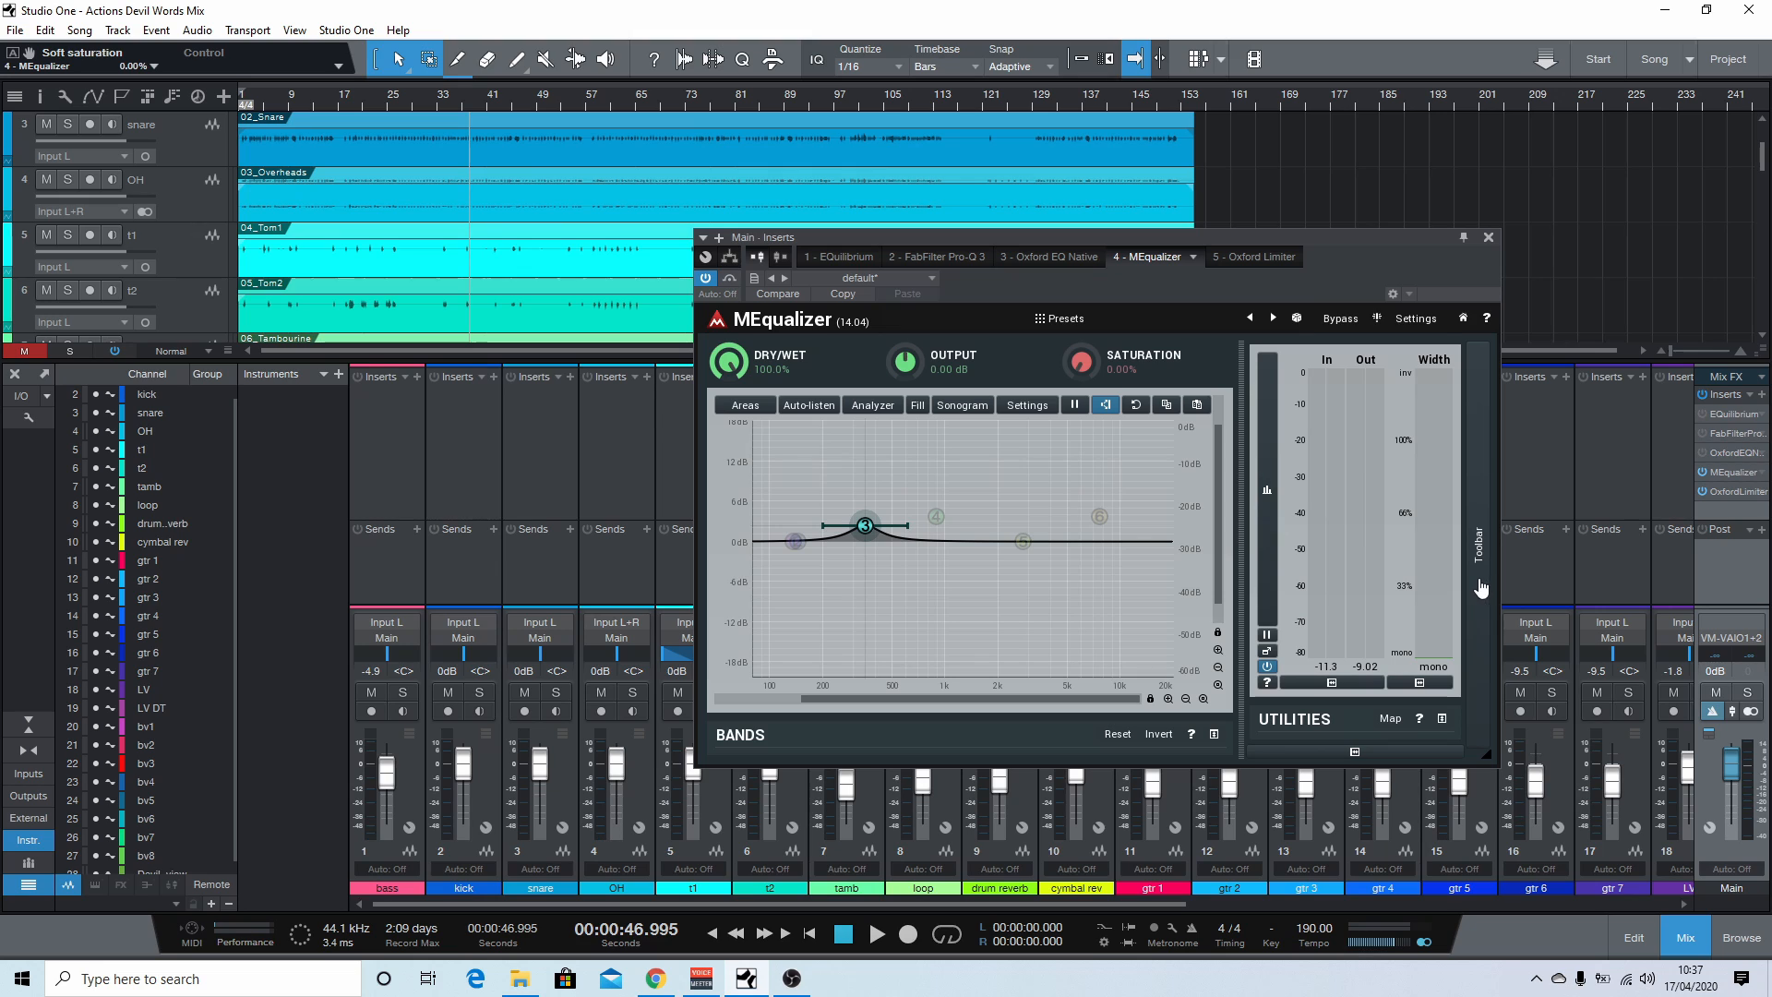
Step: Check band 3's settings and switch MEqualizer's overall channel mode to Mid + Side
double_click(864, 525)
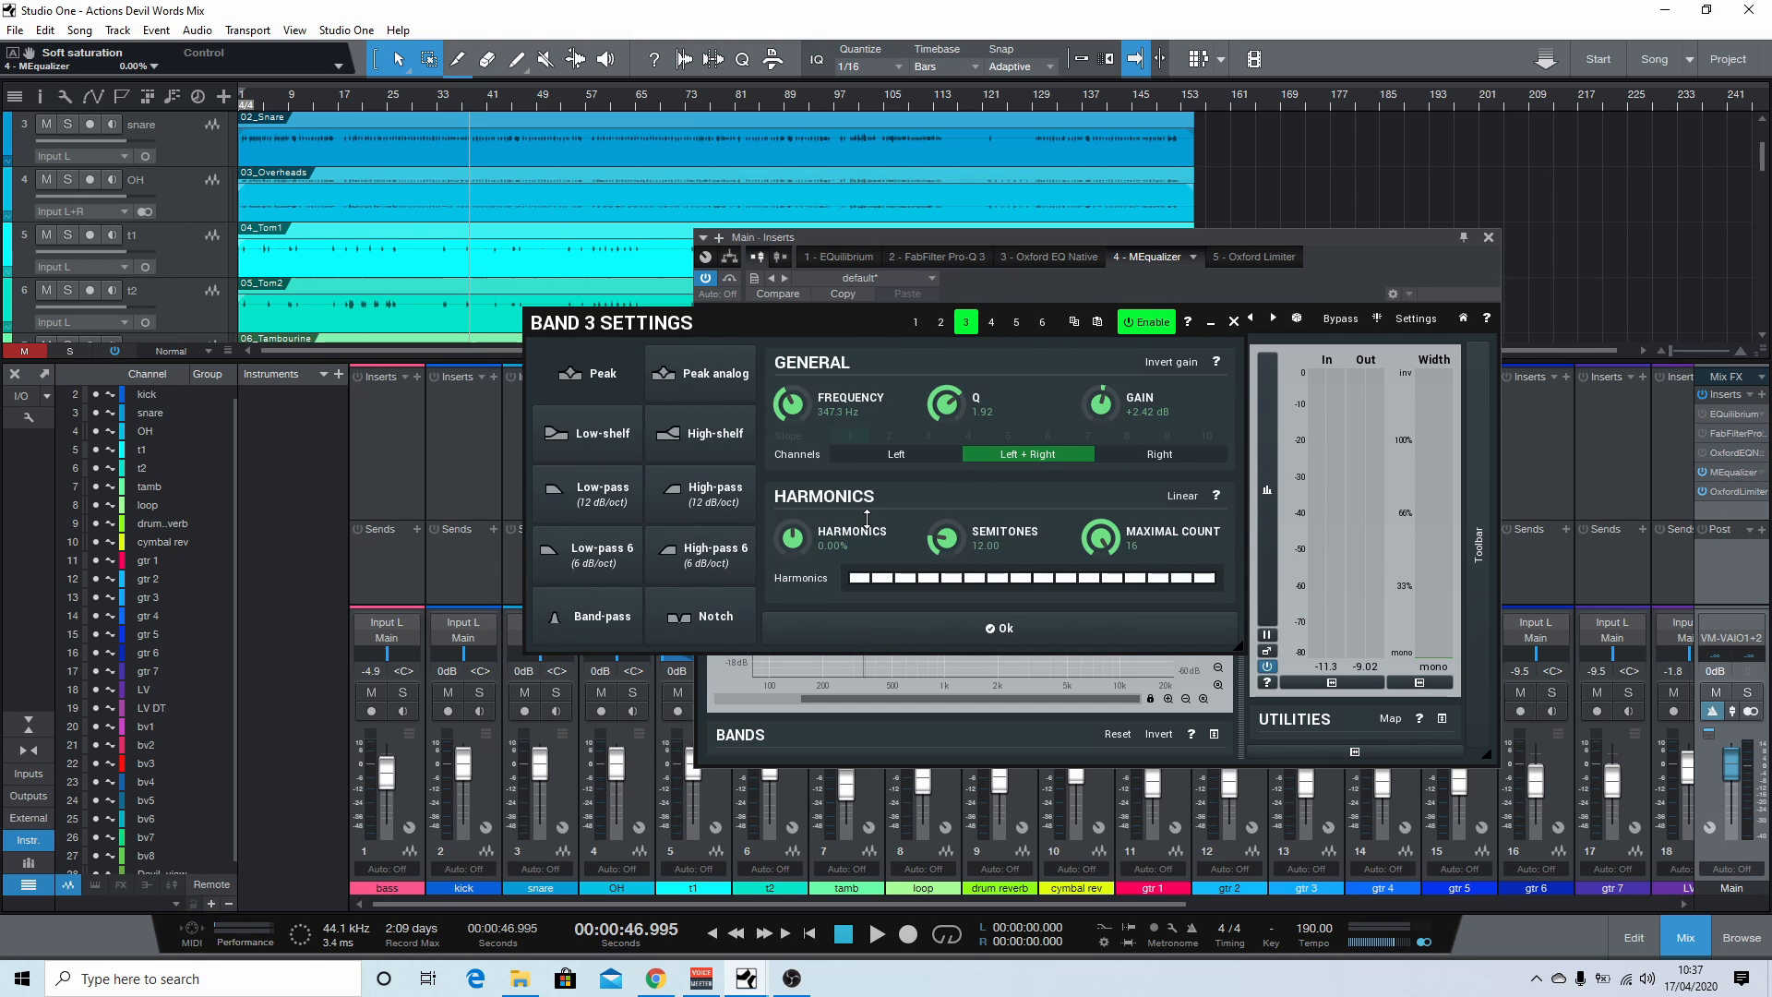
left_click(1107, 638)
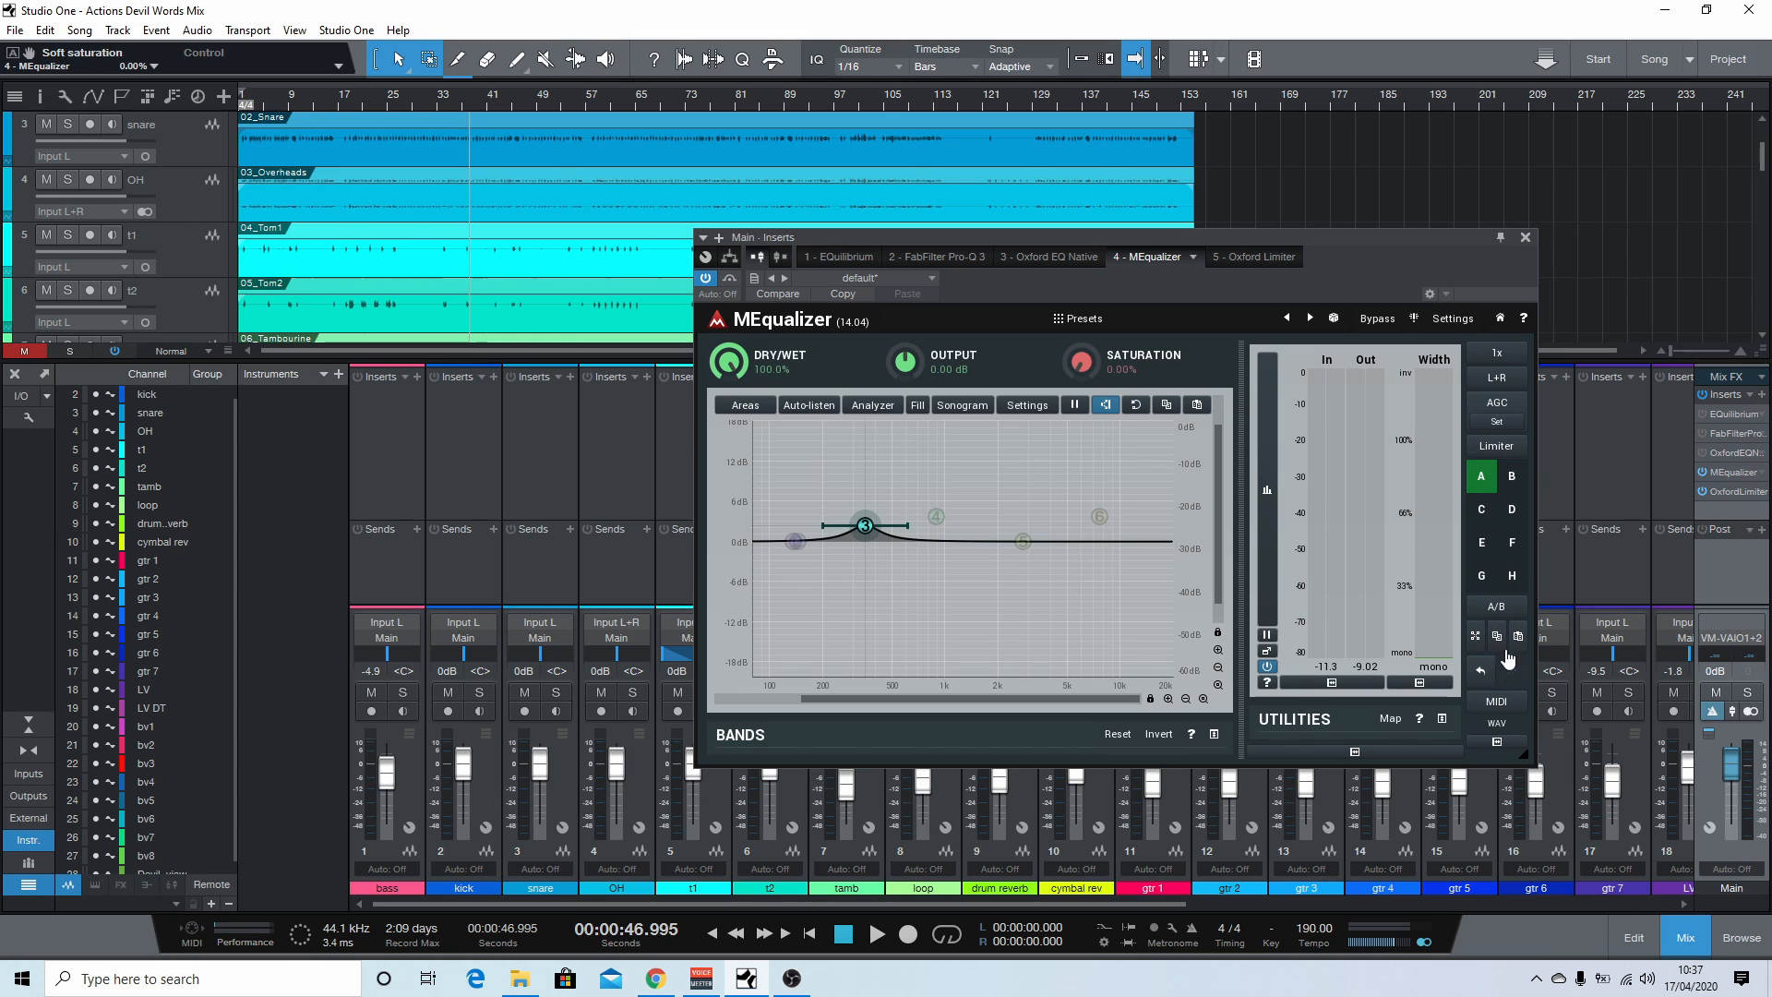
left_click(1499, 377)
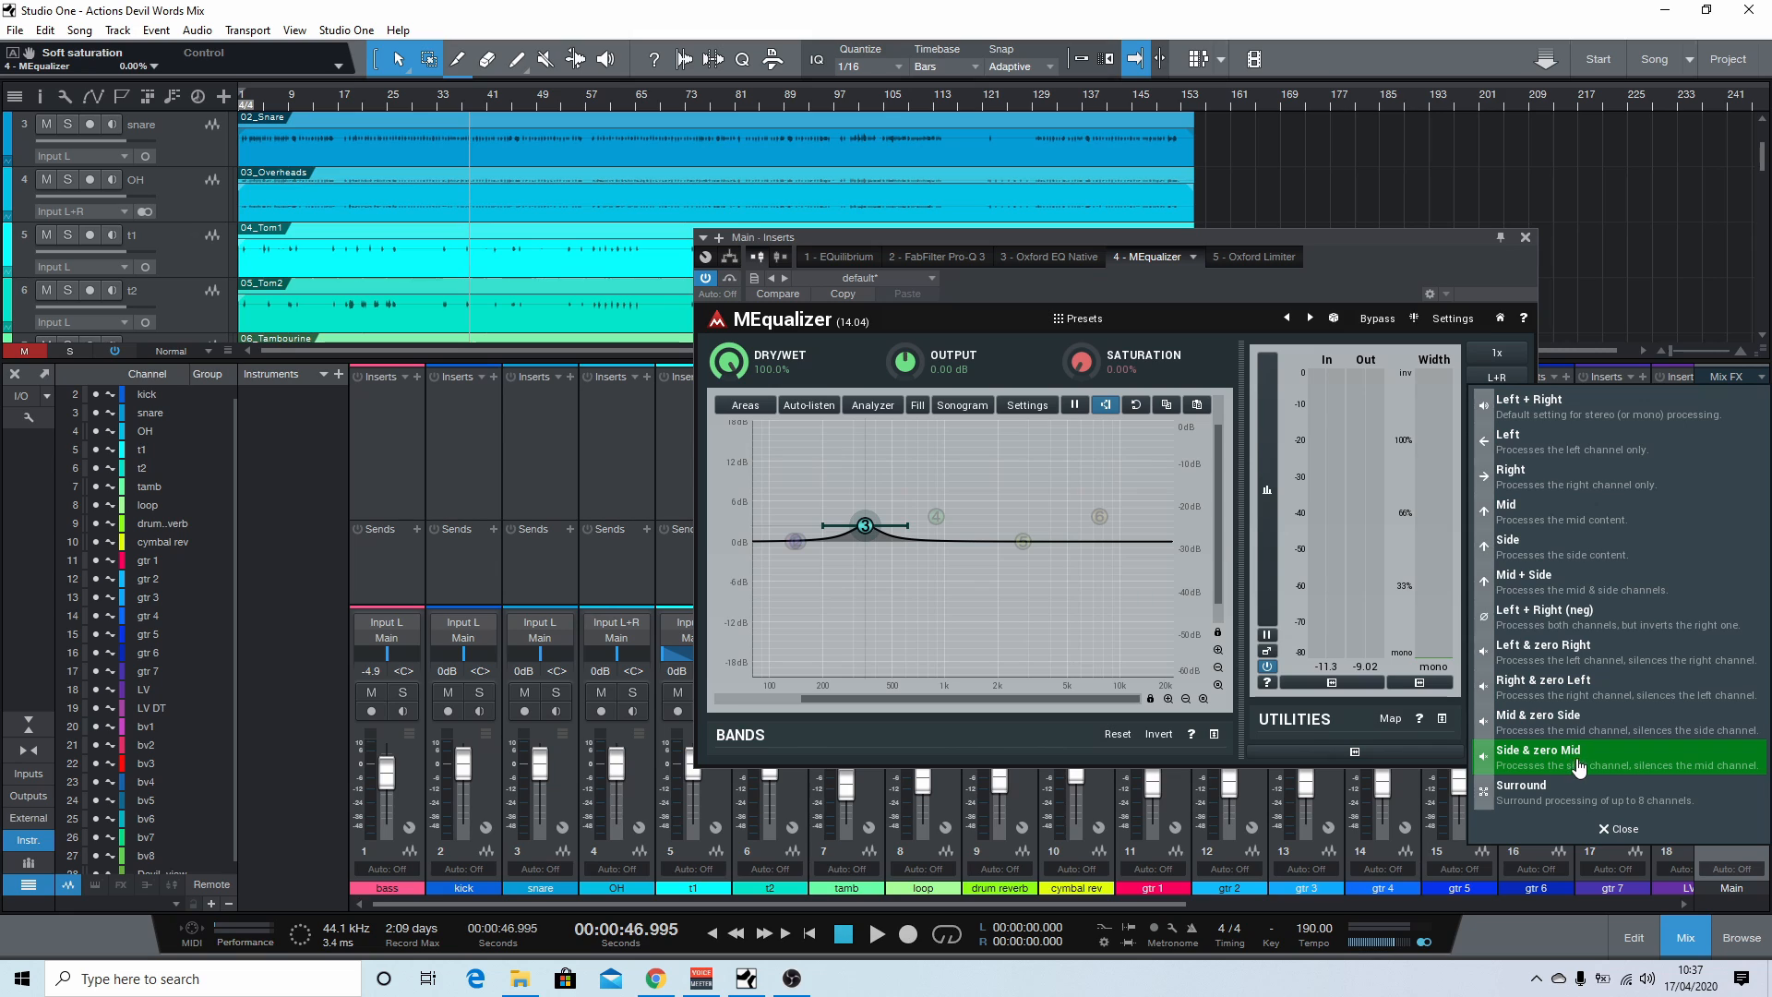
left_click(1564, 474)
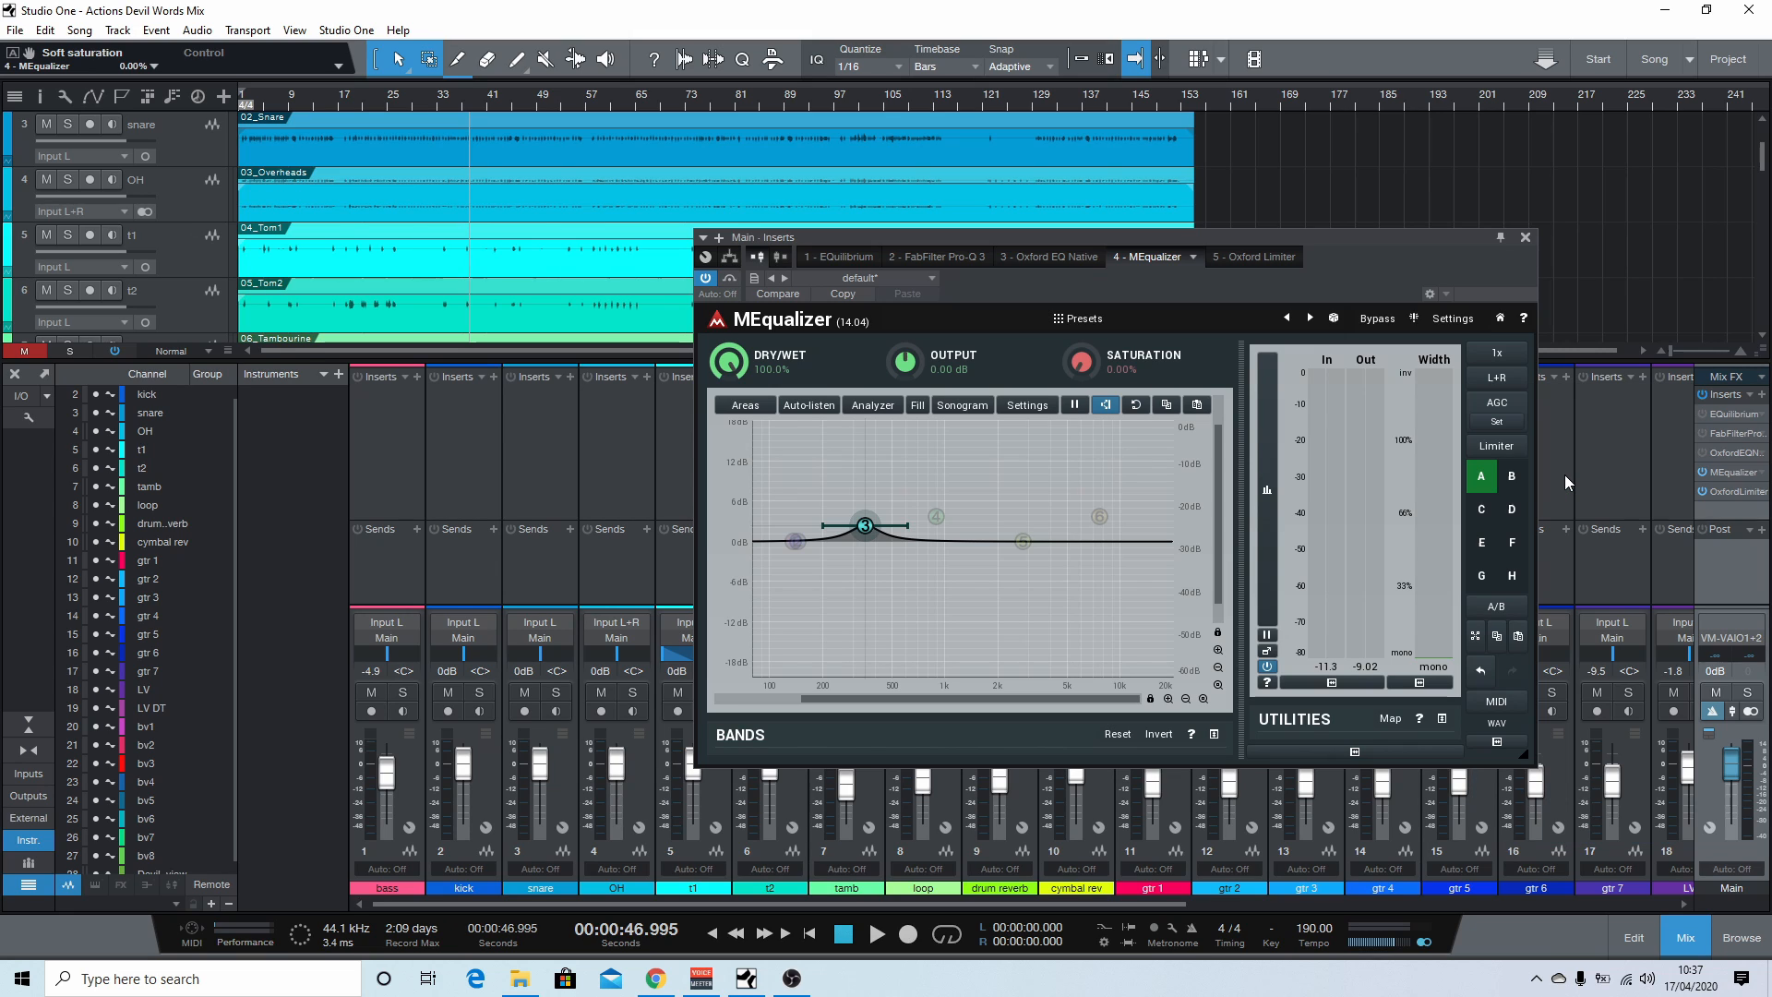
left_click(1497, 378)
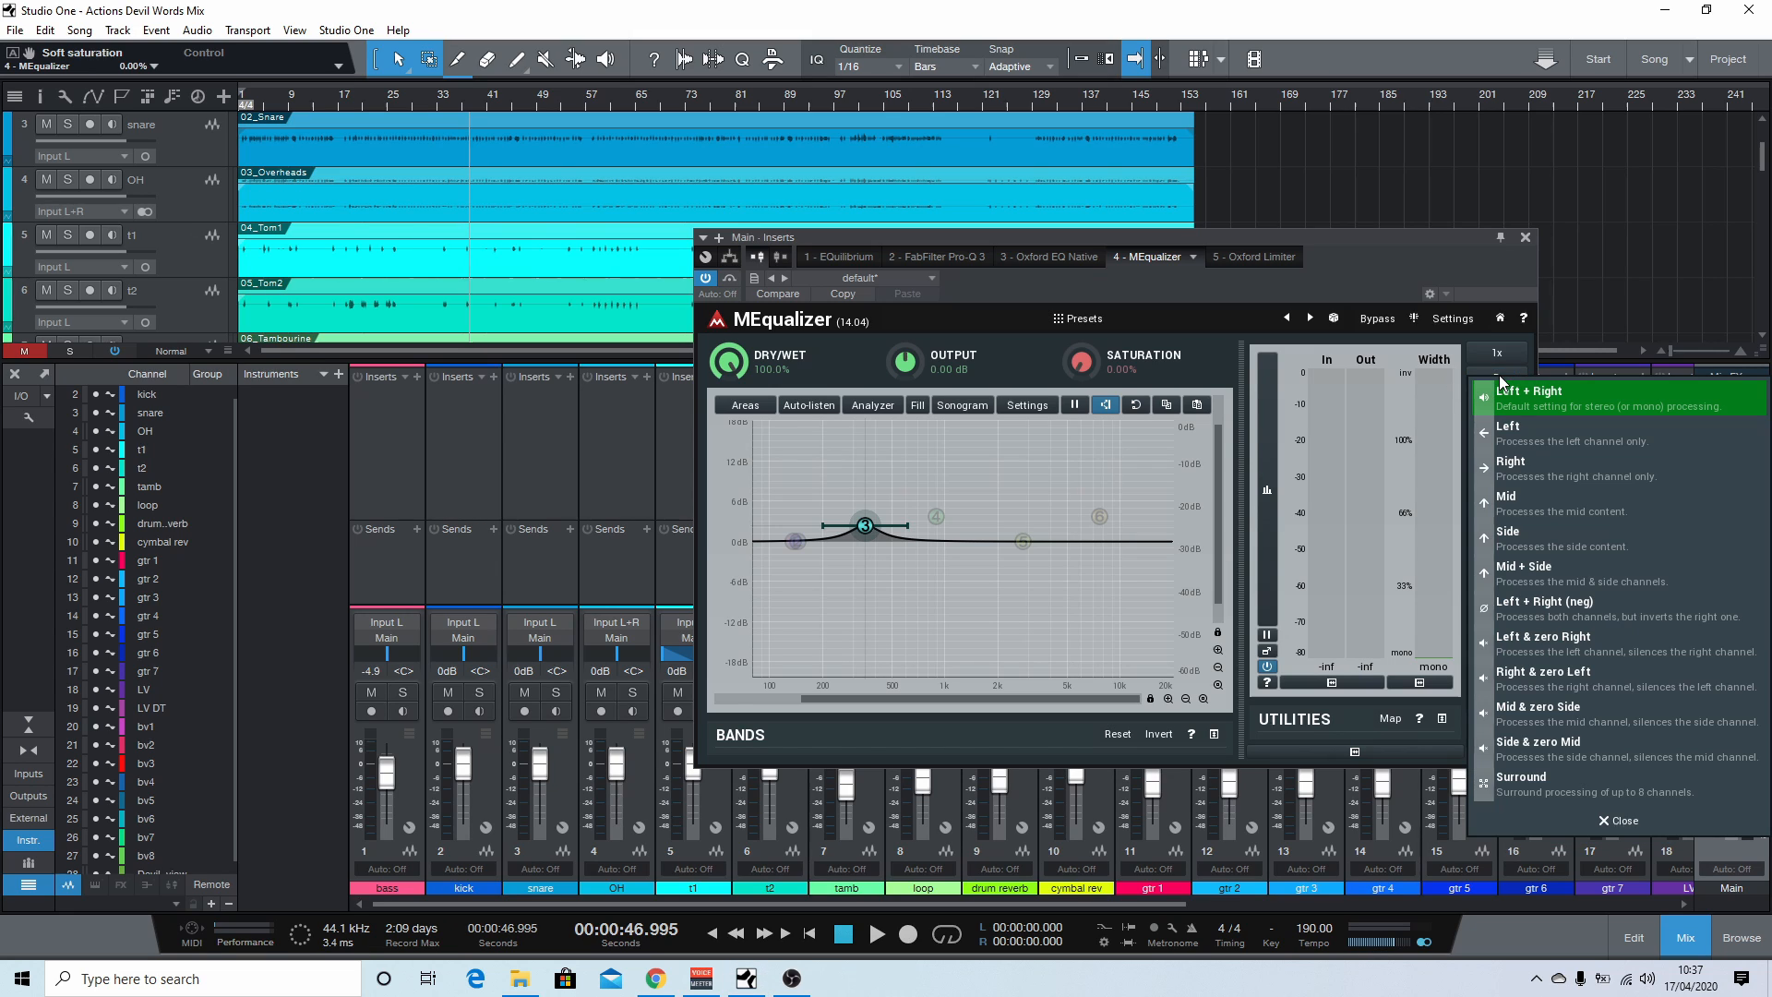
left_click(1562, 577)
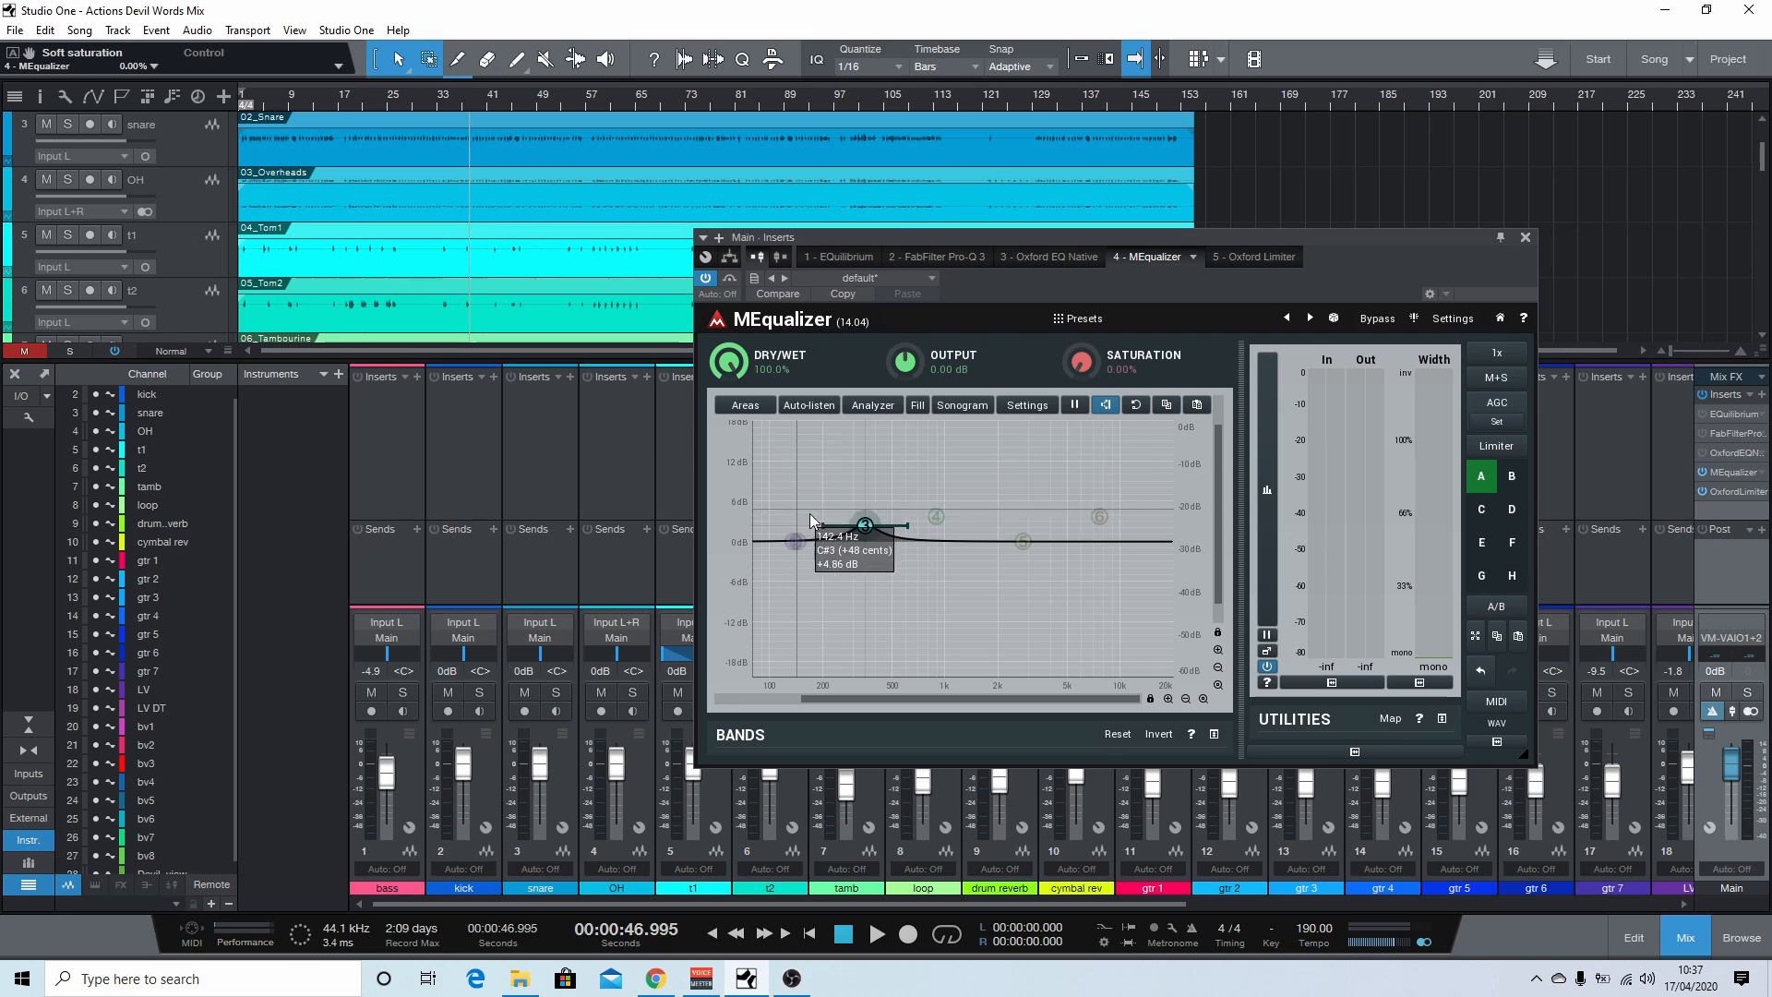
Step: Try band 3 on the Mid and Side channels separately, and return it to Mid + Side
double_click(868, 530)
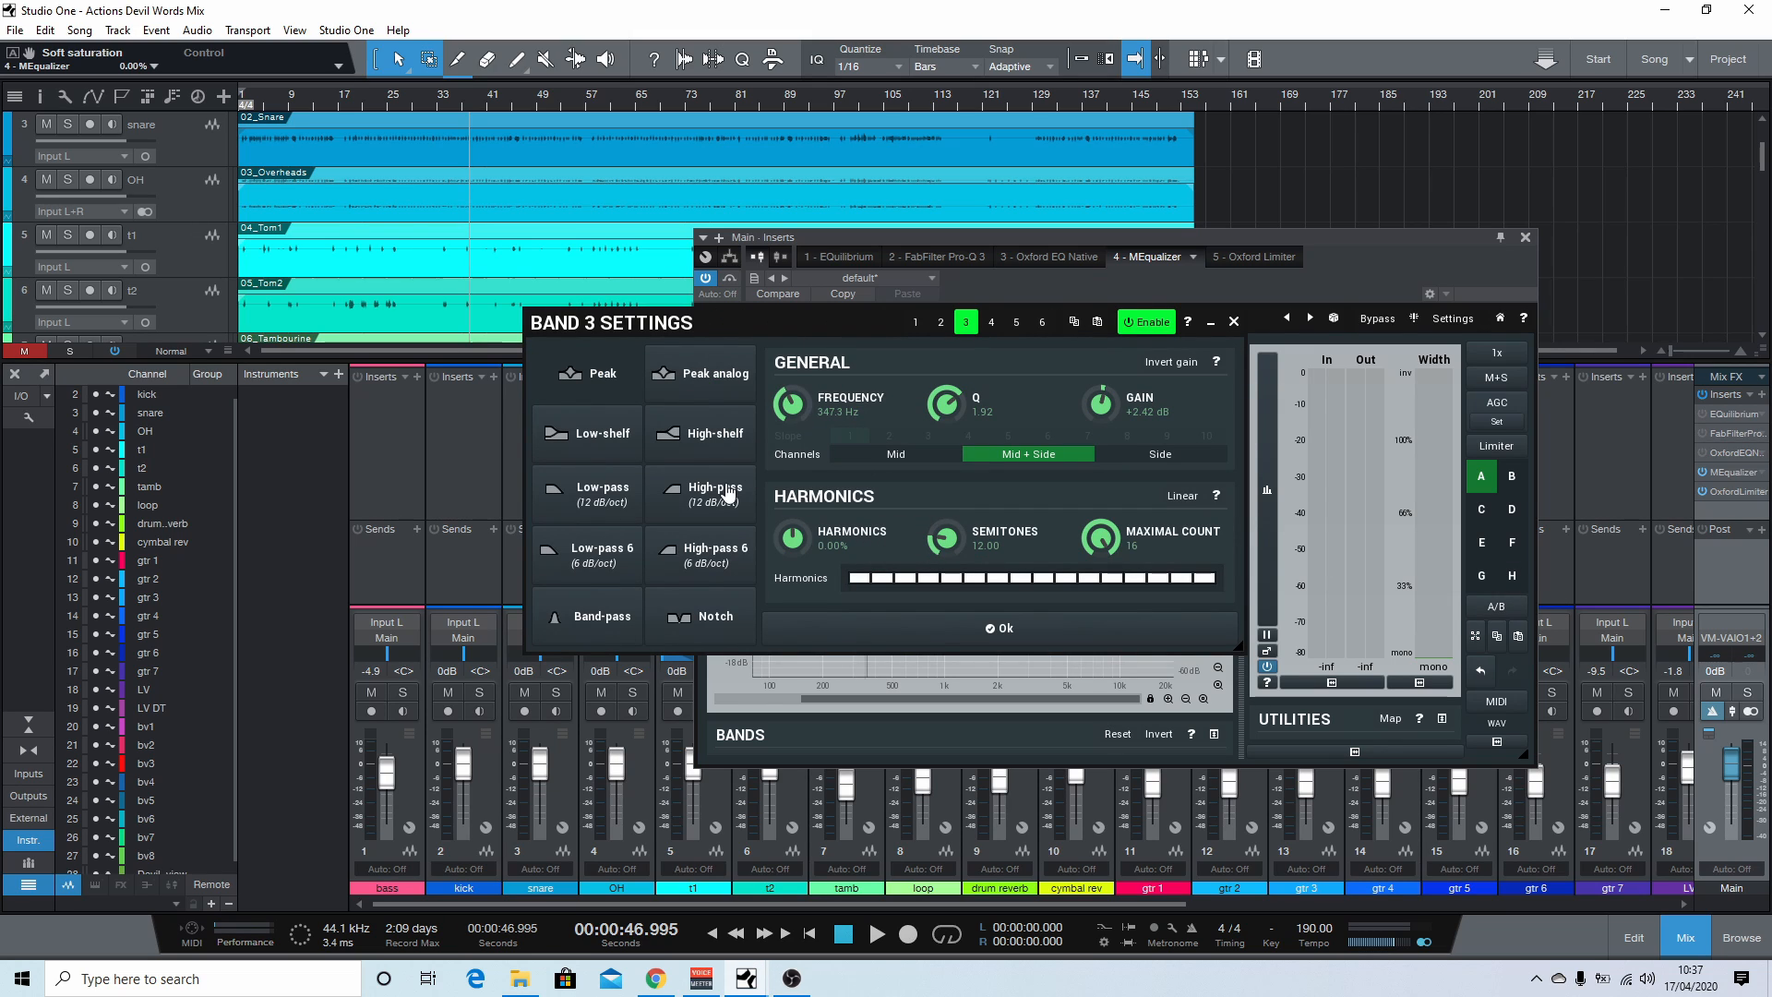
left_click(929, 459)
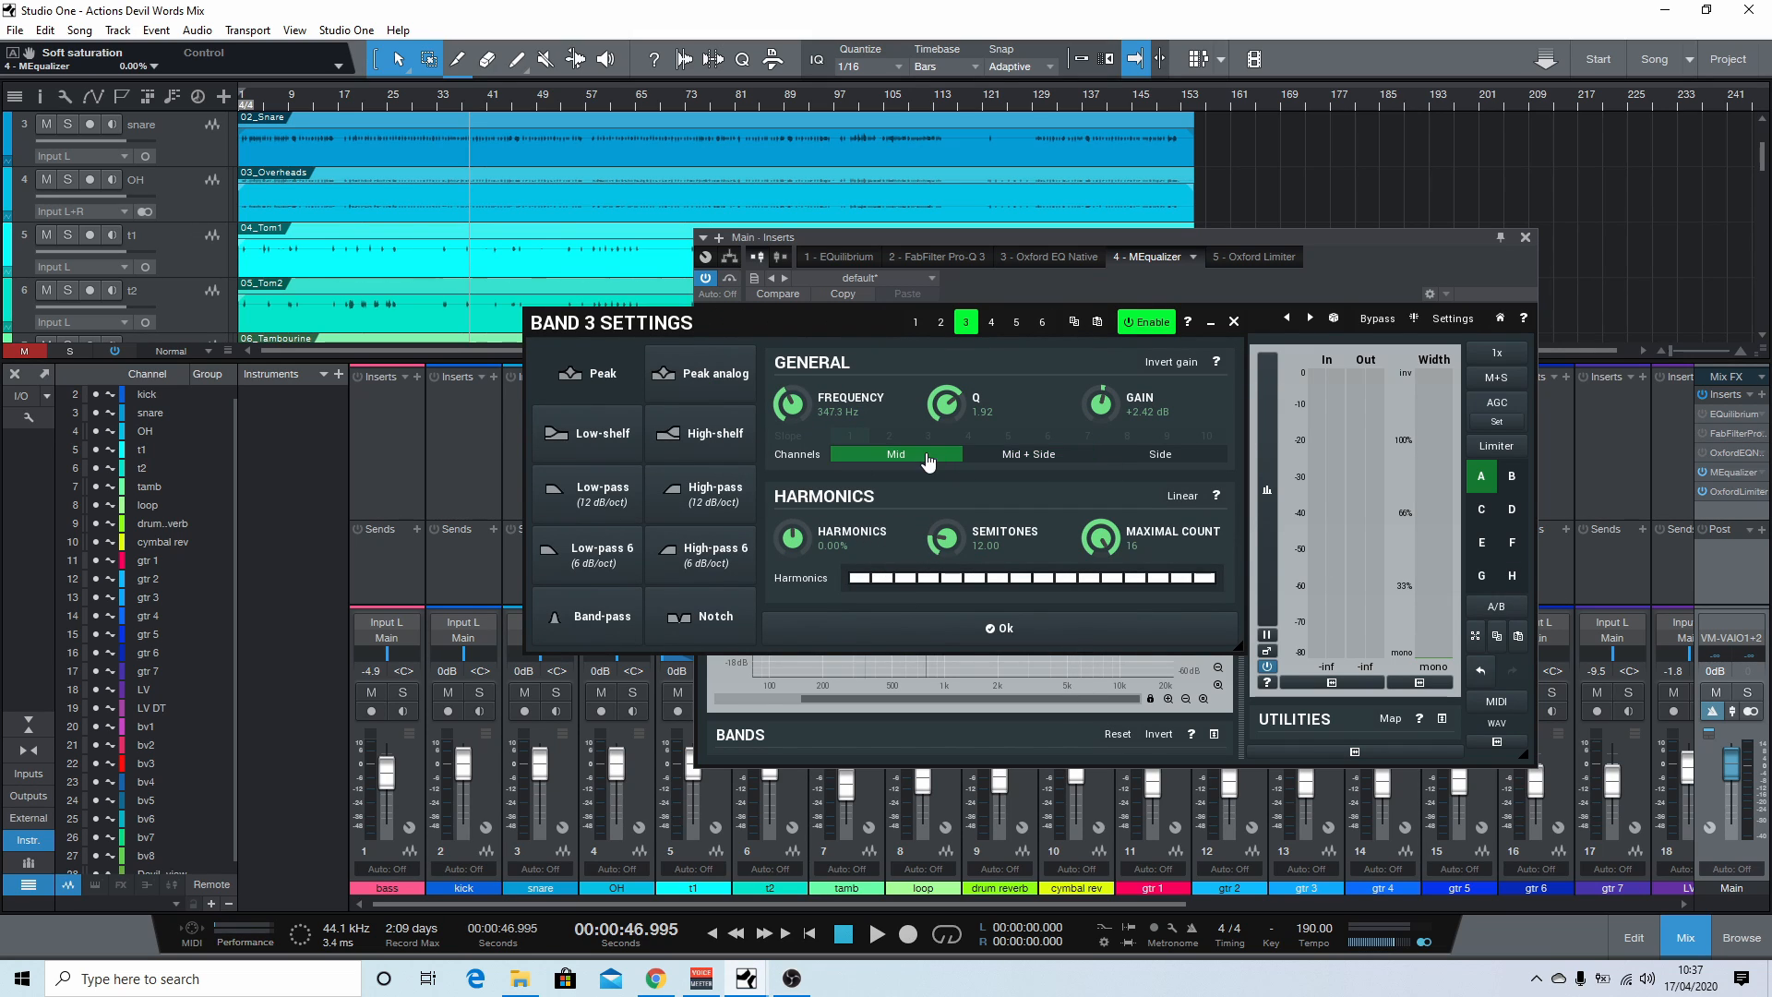
left_click(1158, 455)
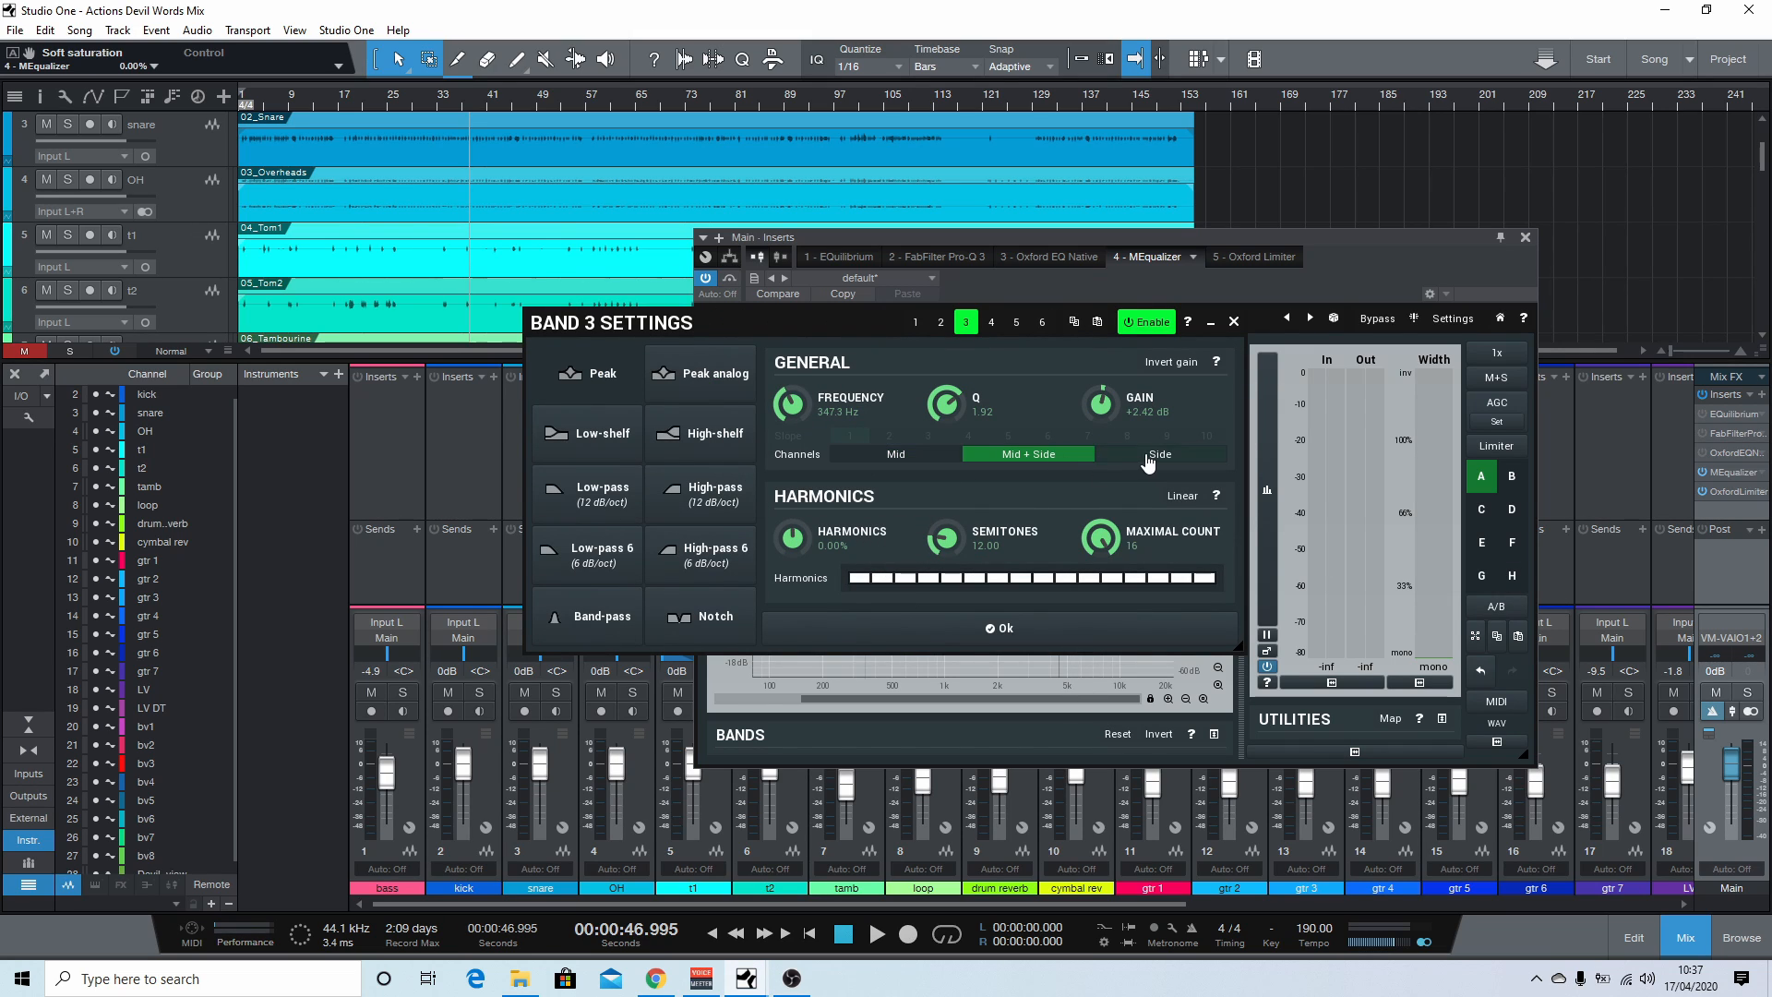
left_click(1234, 321)
left_click(1511, 380)
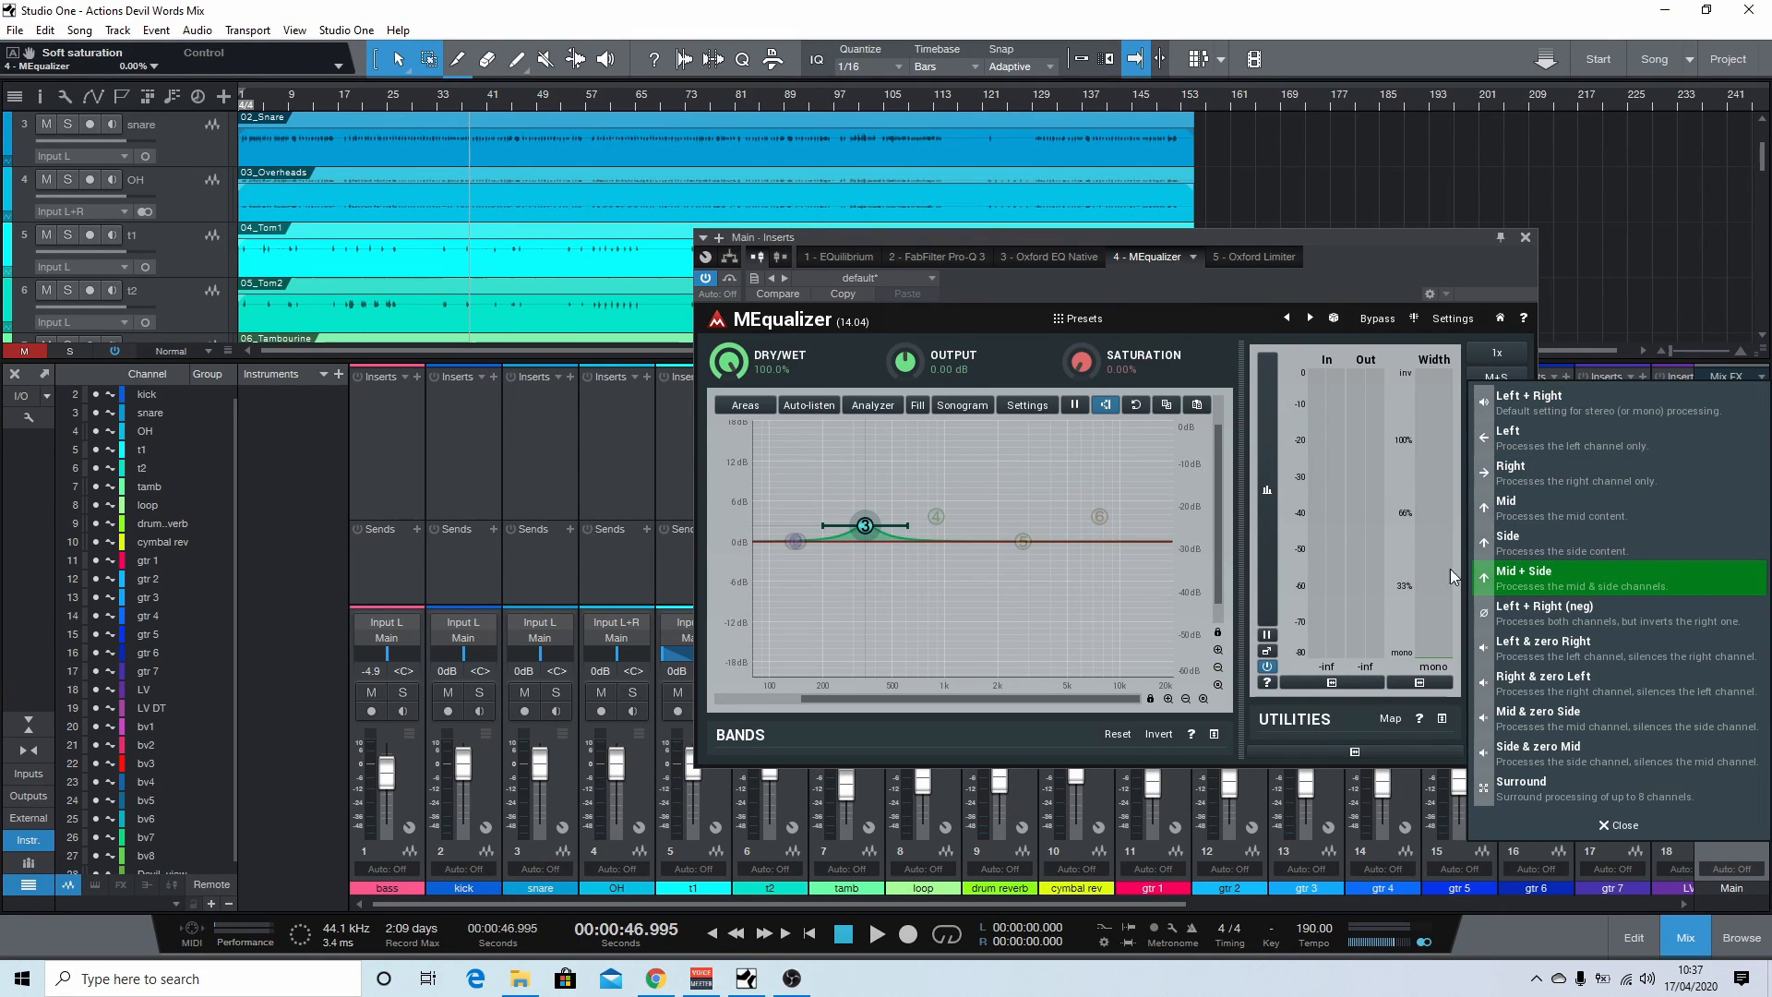
left_click(818, 528)
right_click(866, 526)
left_click(1034, 456)
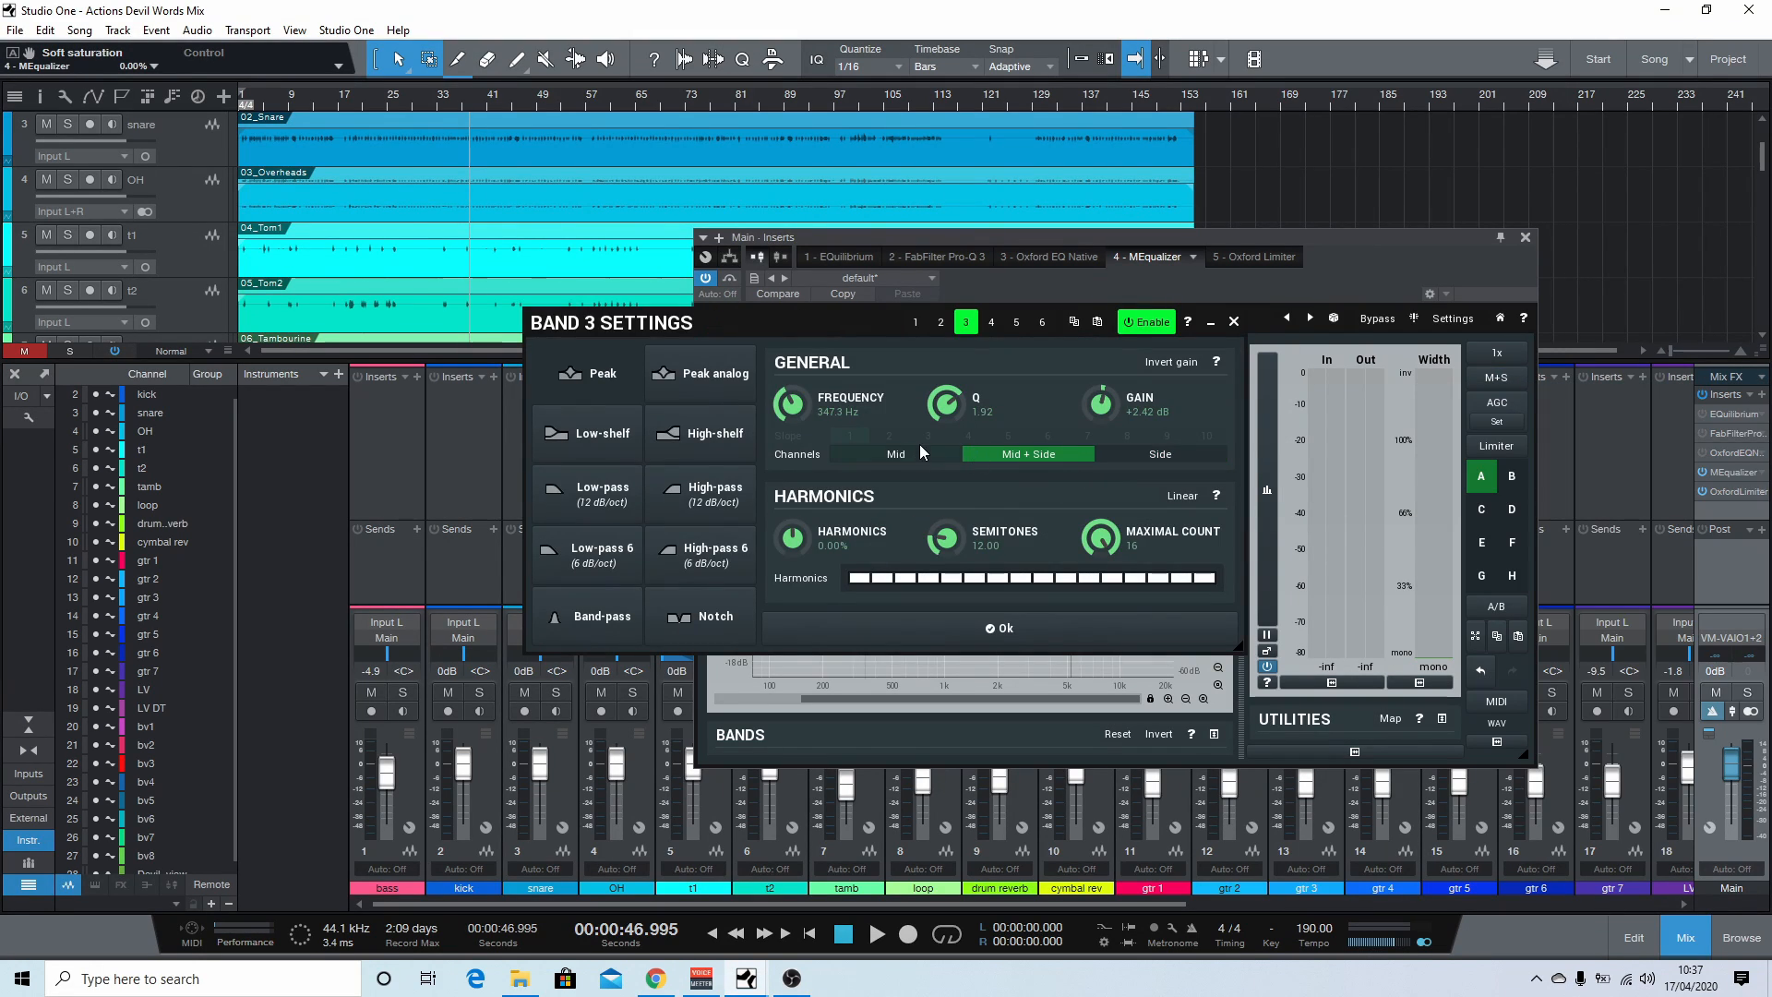
left_click(1234, 321)
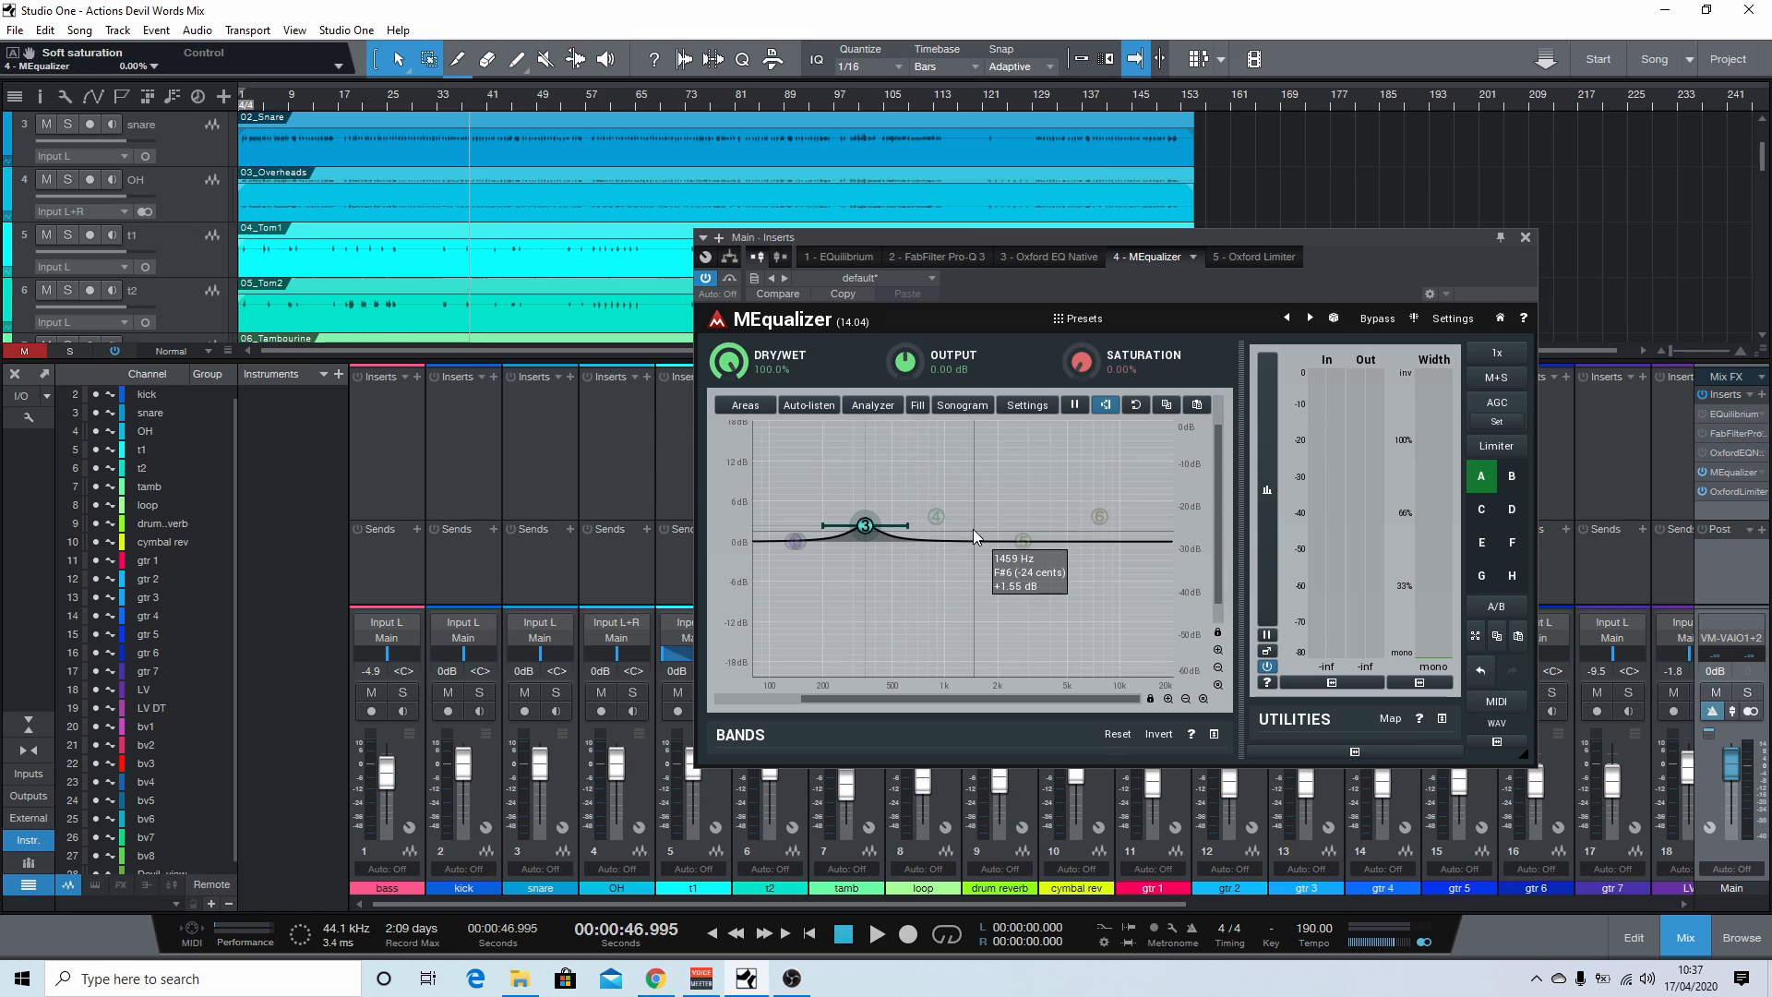
Step: Review band 3's settings and move the band to about 378 Hz with a boost of about 4.35 dB
left_click_drag(866, 523, 863, 526)
right_click(863, 527)
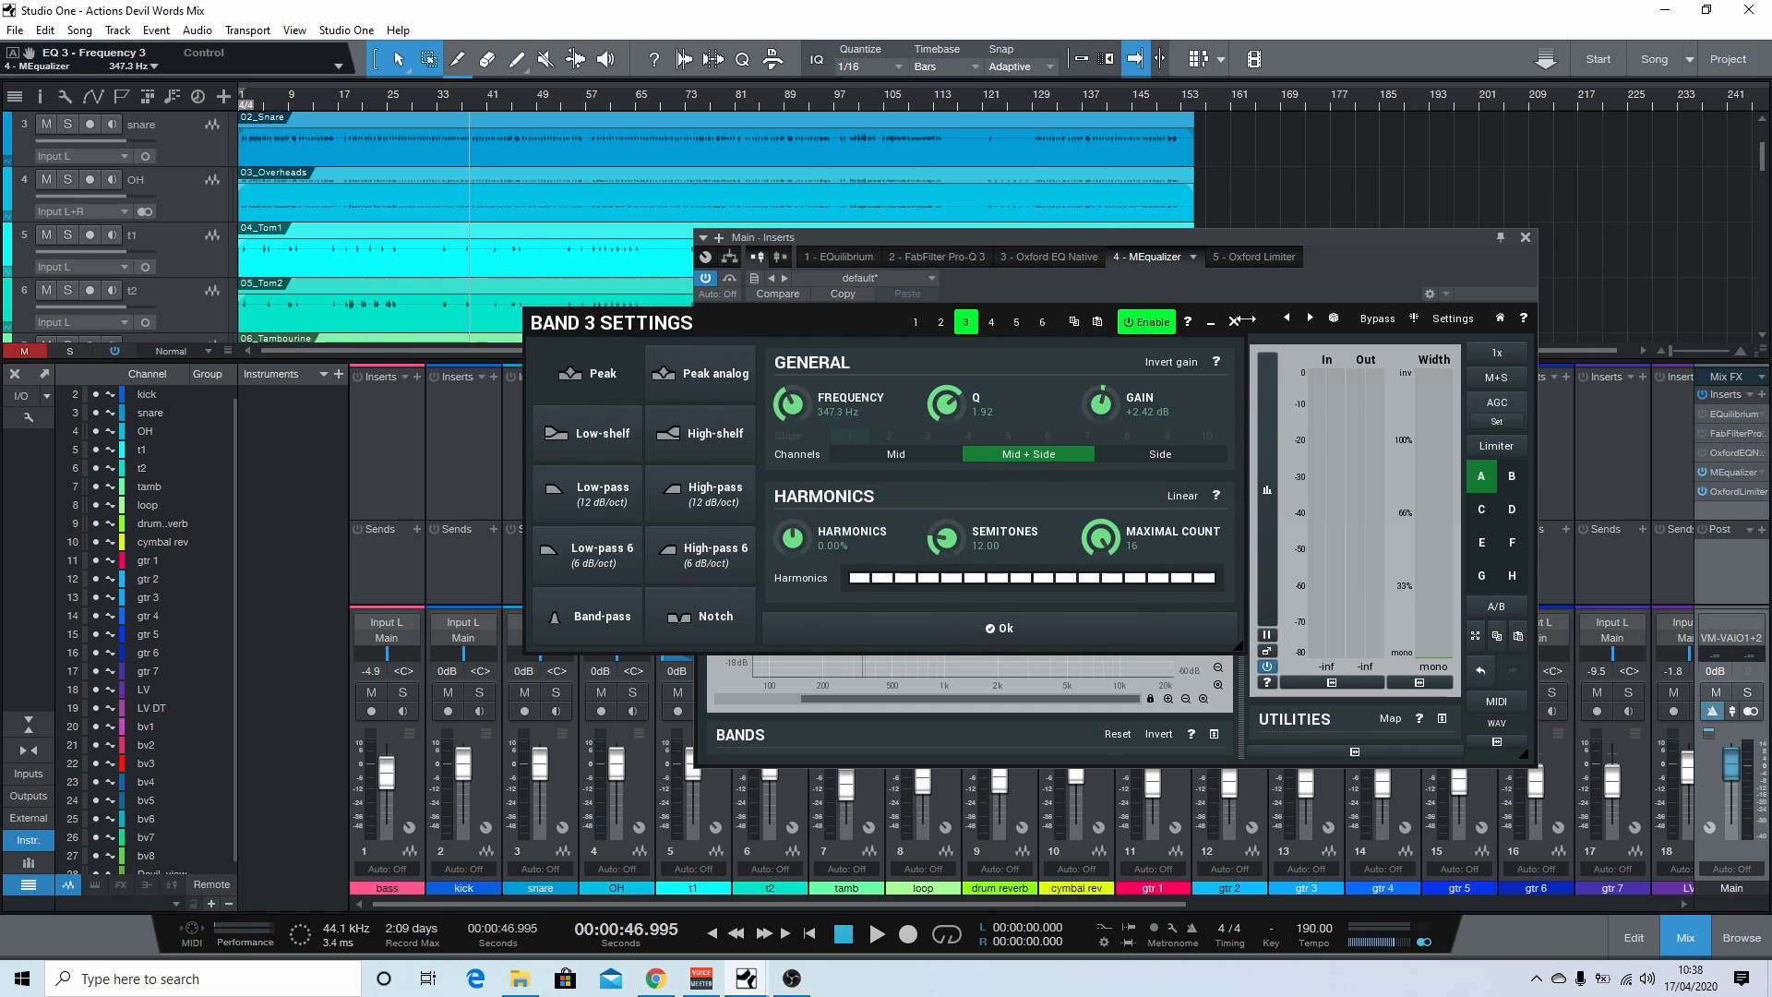
left_click(1234, 319)
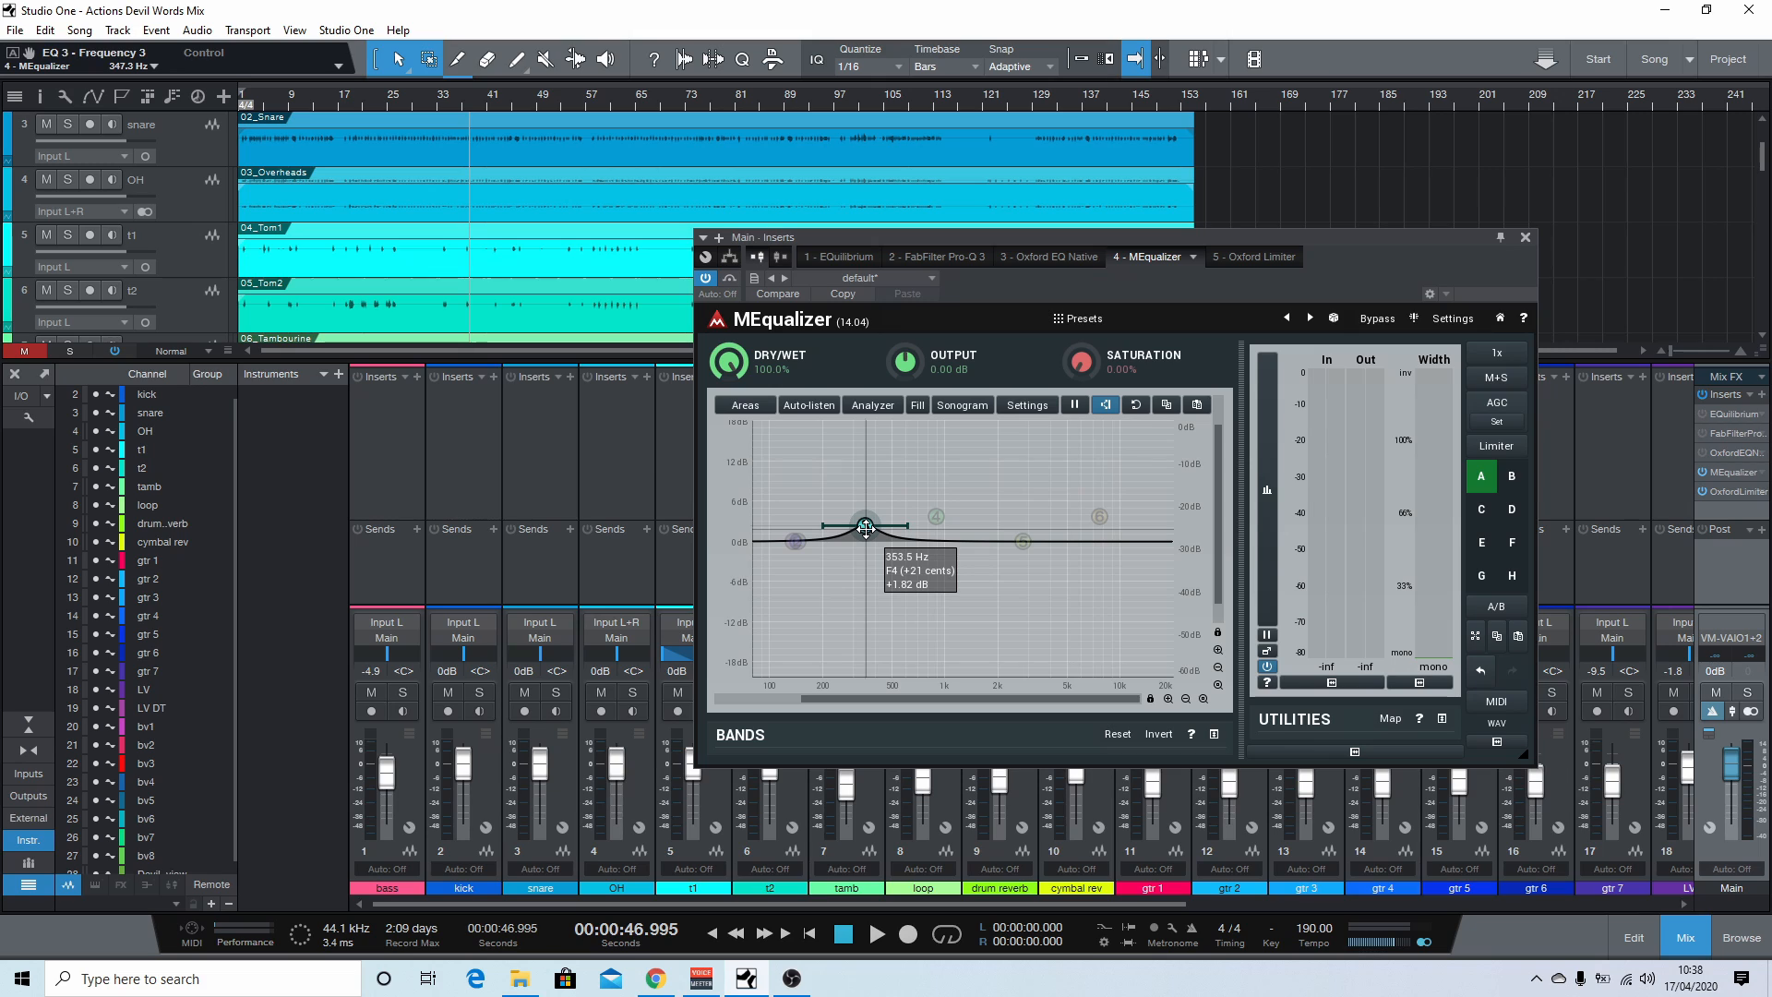
left_click_drag(866, 527, 872, 512)
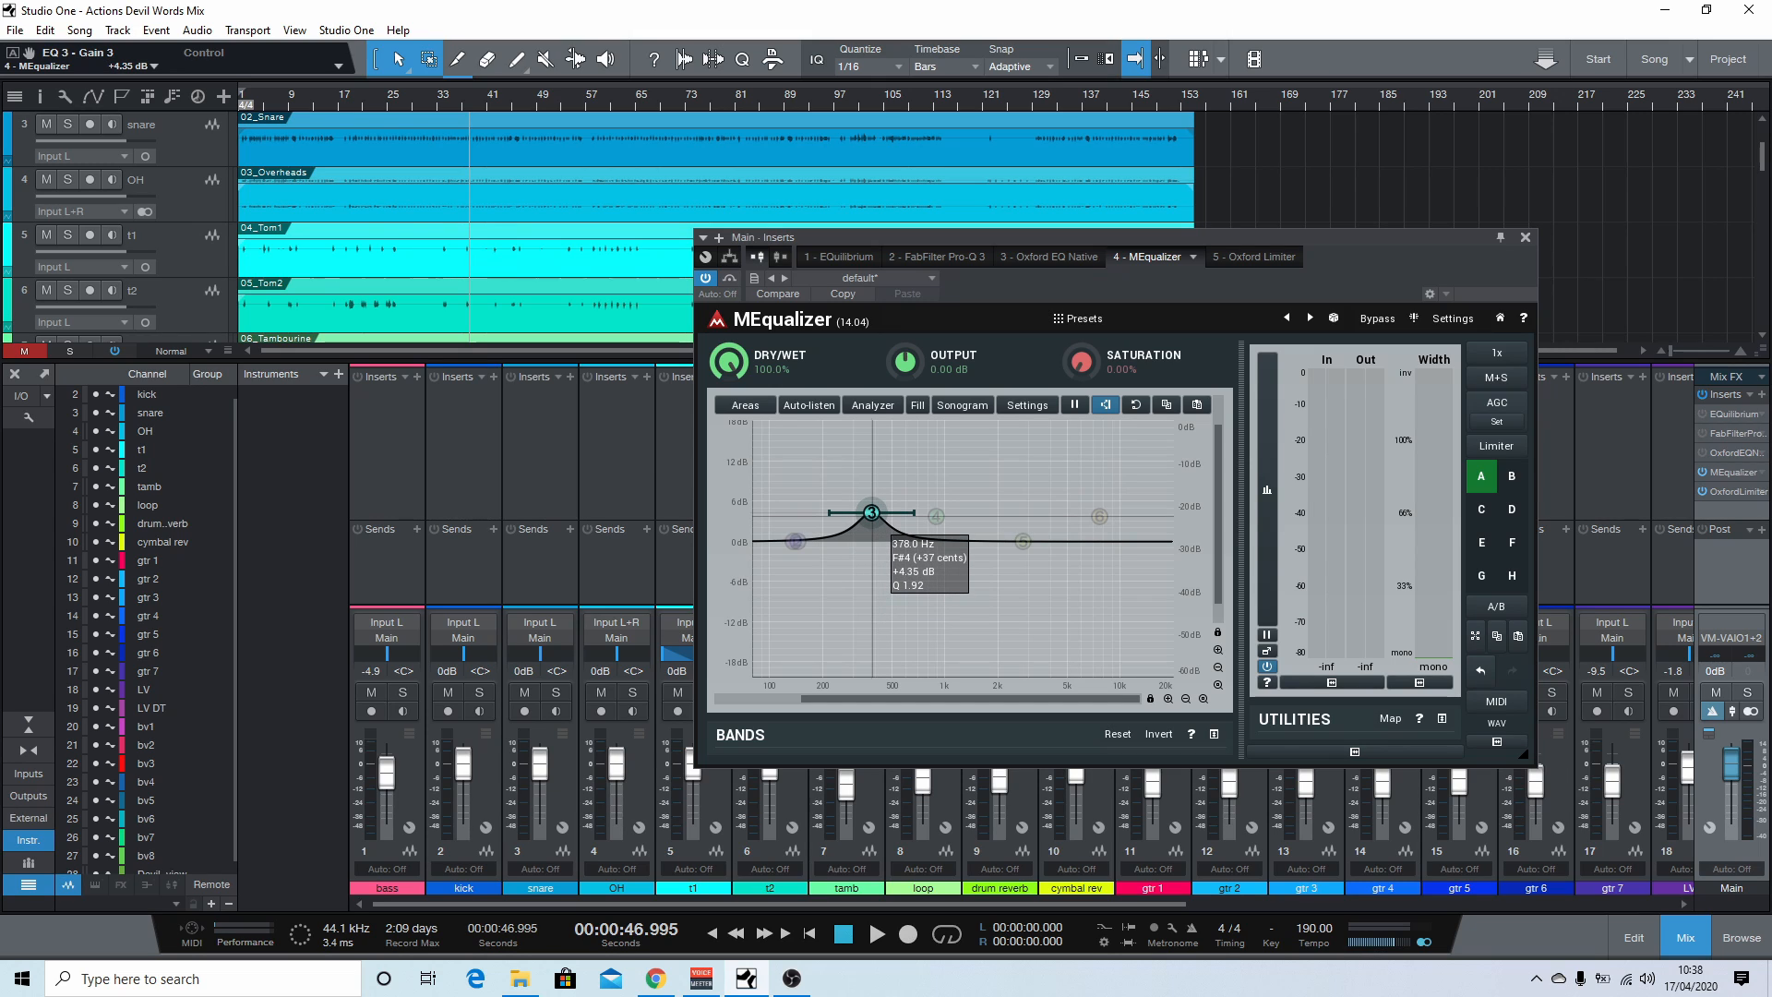
right_click(872, 516)
left_click(948, 622)
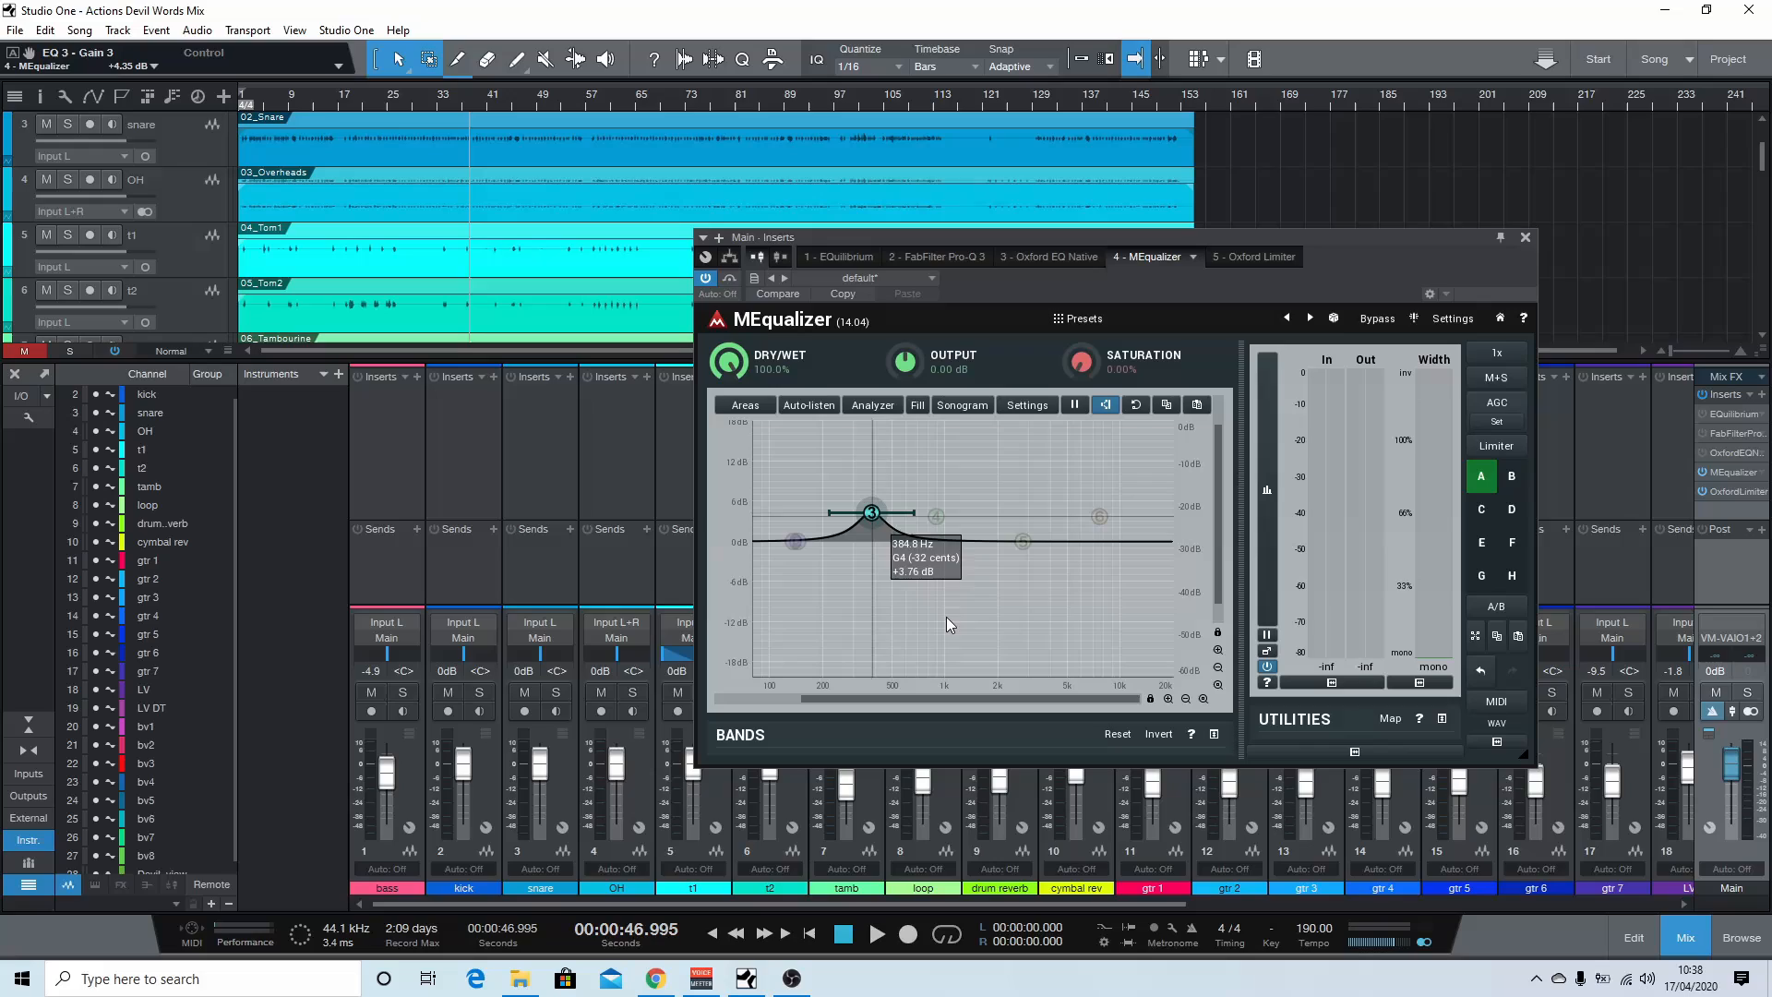
Step: Disable band 3, deactivate MEqualizer on the Main channel and close its window
double_click(871, 513)
left_click(1526, 239)
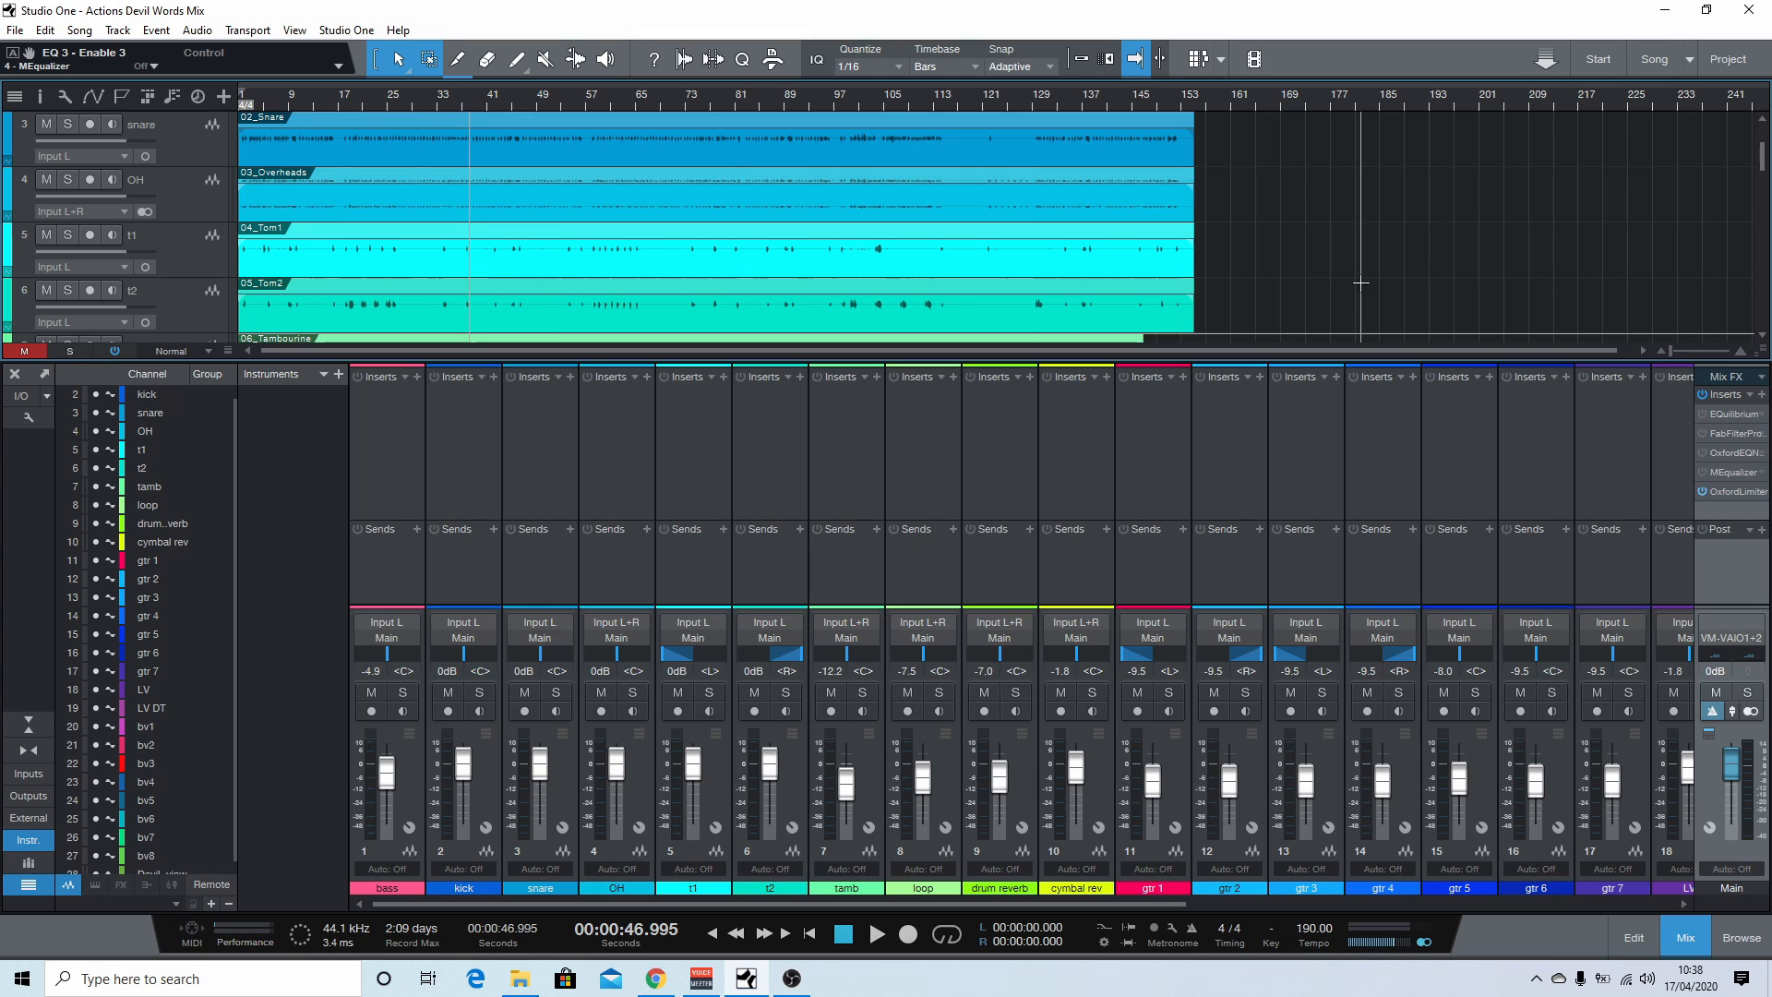
Step: Open the Main channel's EQuilibrium insert and look through the Pro-Q 3, Oxford EQ Native and MEqualizer interfaces for comparison
left_click(1735, 412)
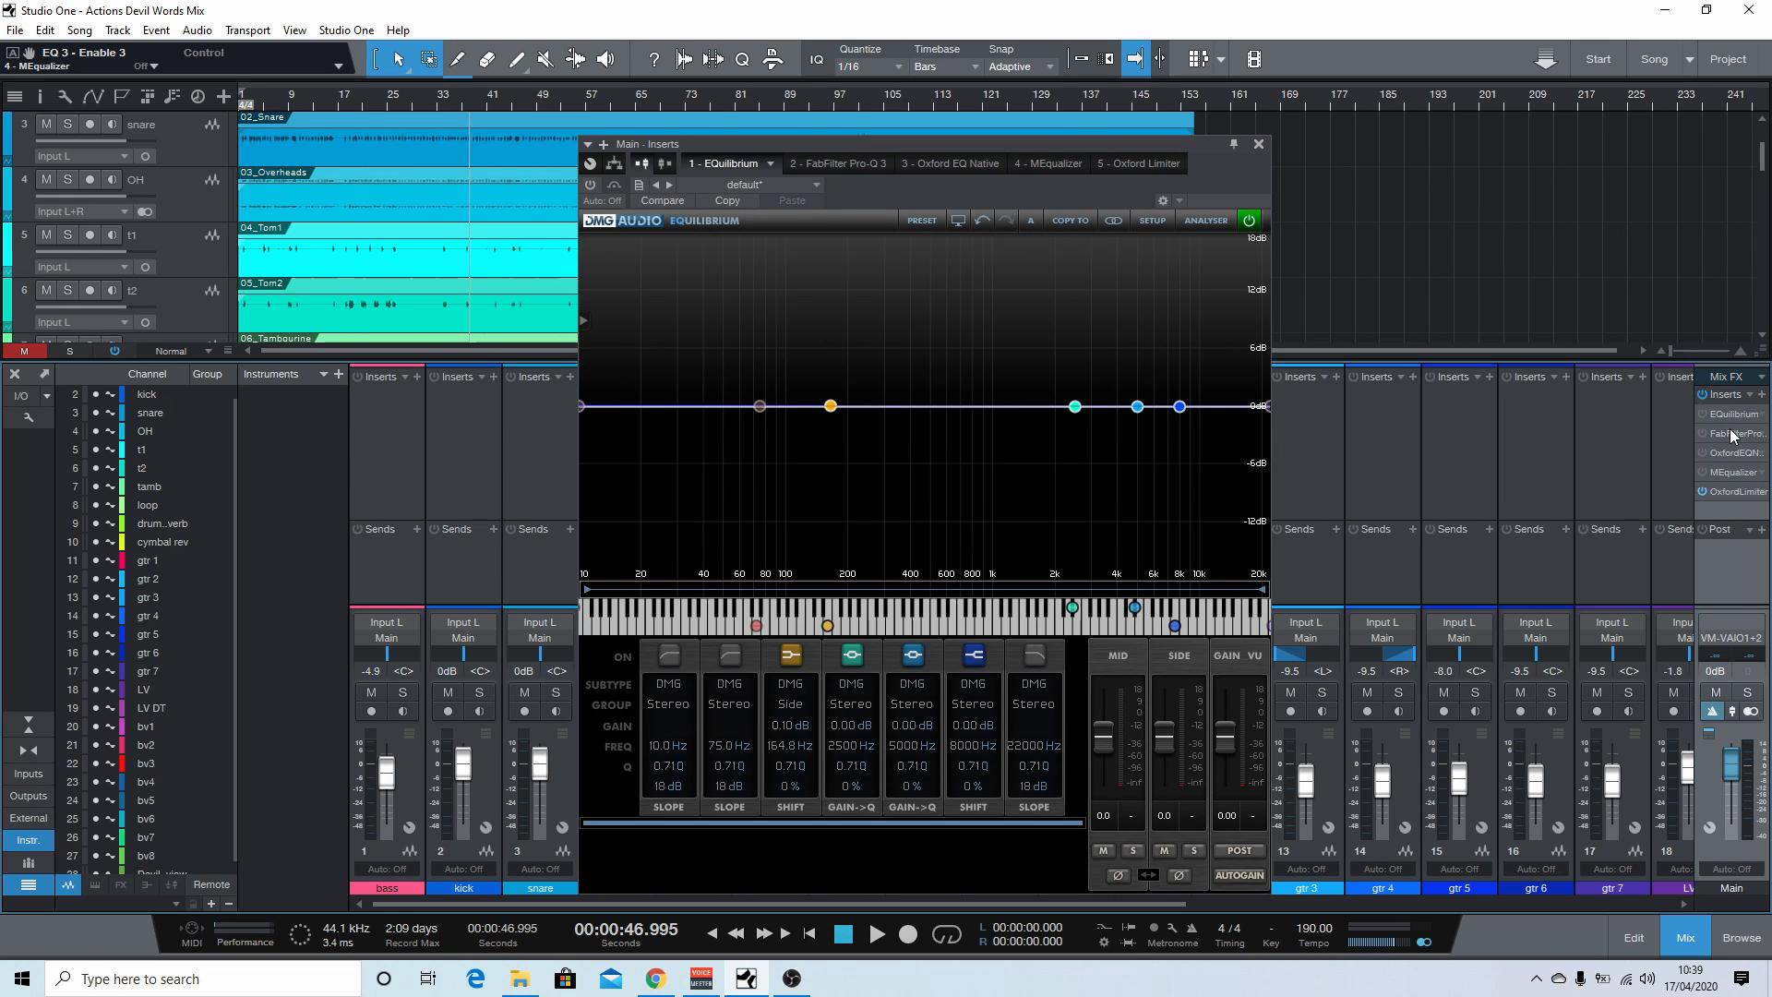
left_click(1733, 434)
left_click(990, 164)
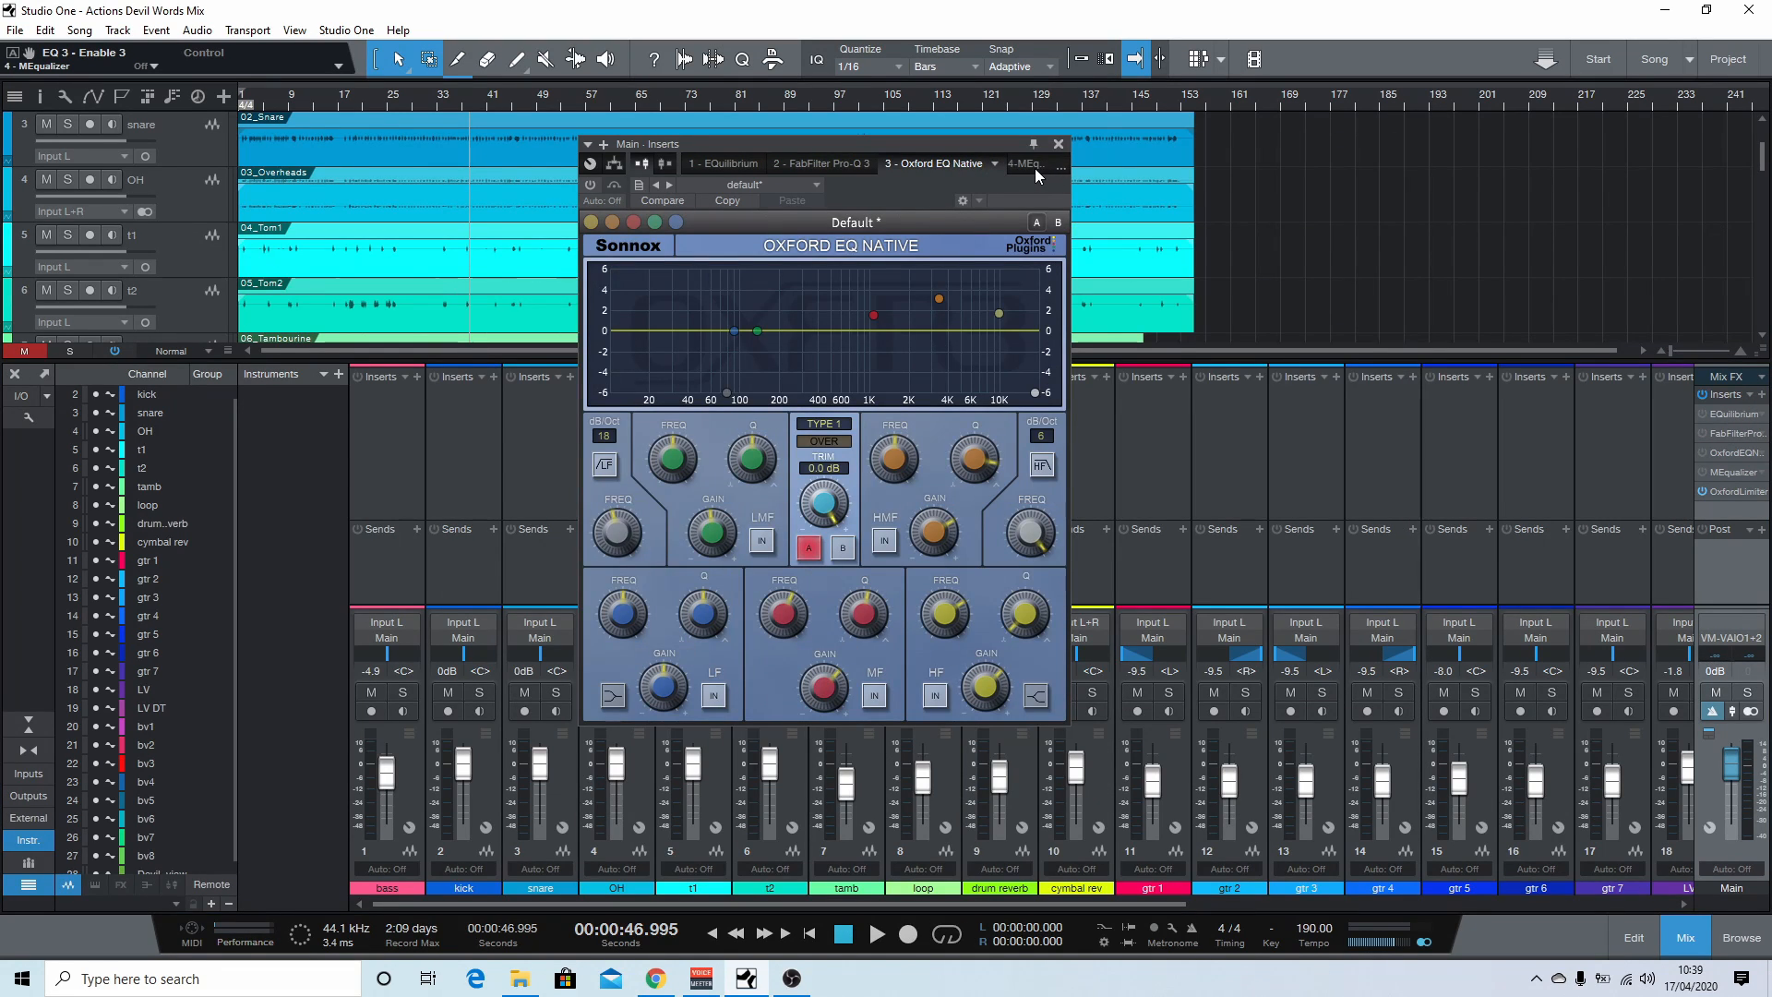
left_click(1034, 168)
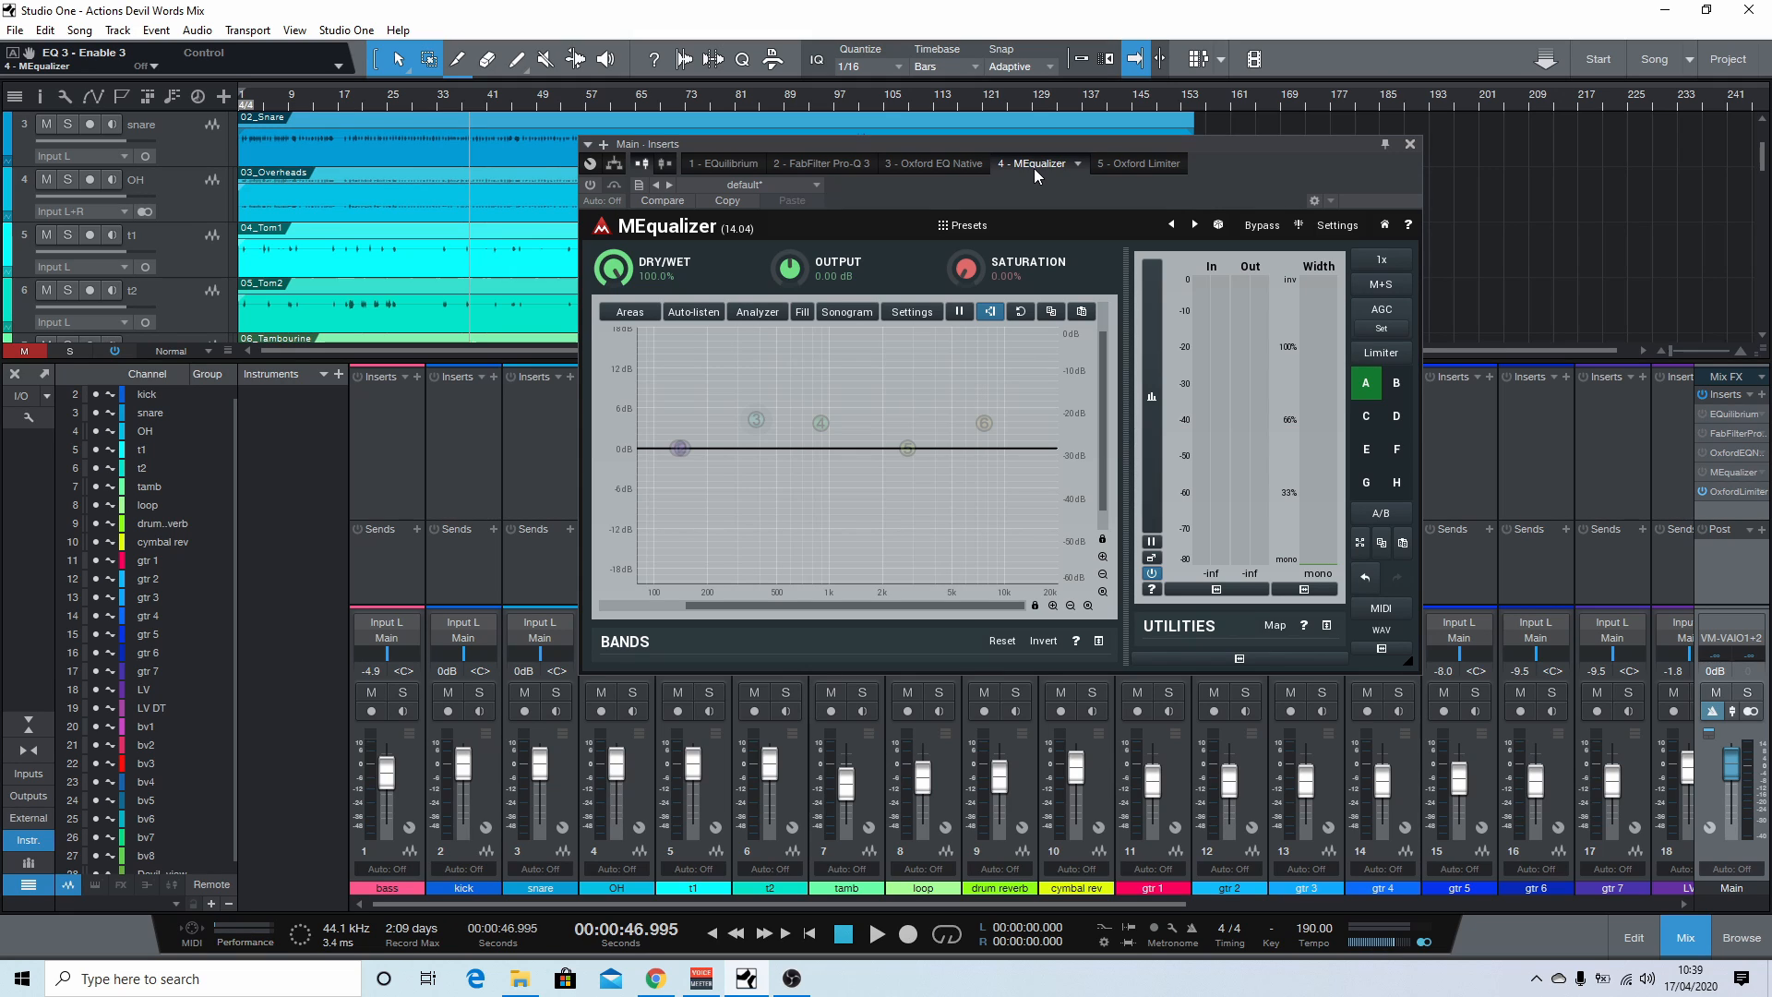
left_click(738, 164)
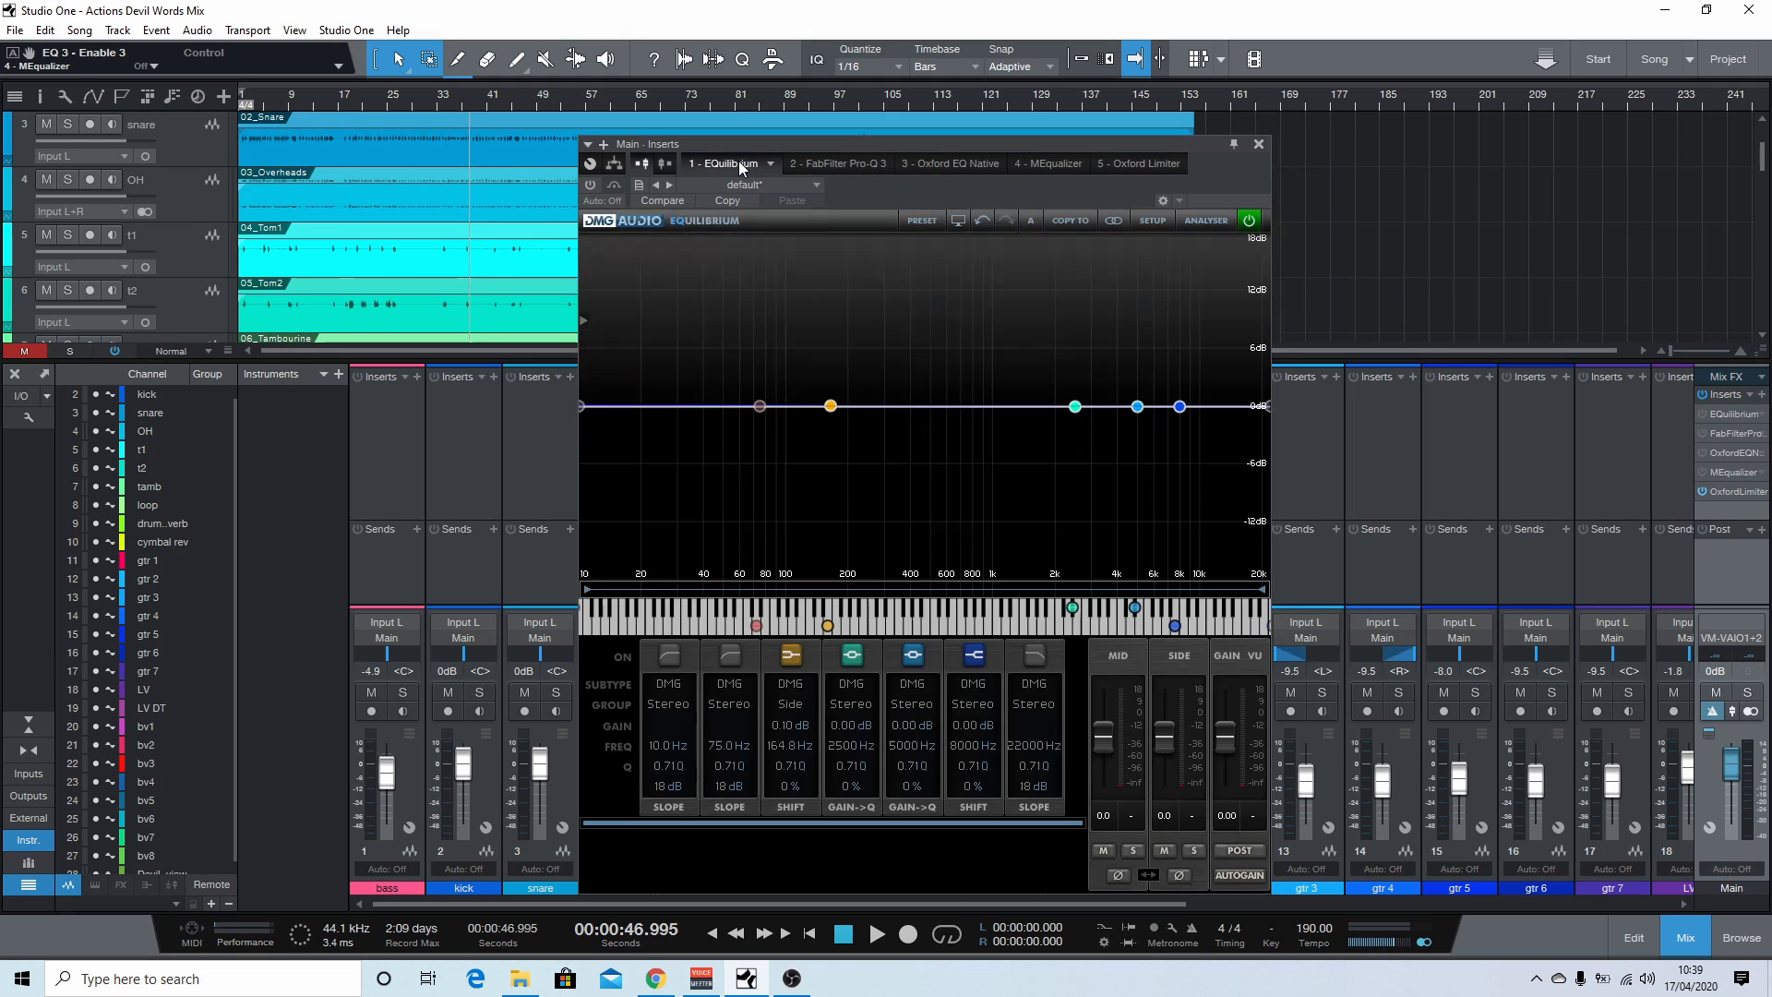
left_click(841, 164)
left_click(960, 164)
left_click(995, 163)
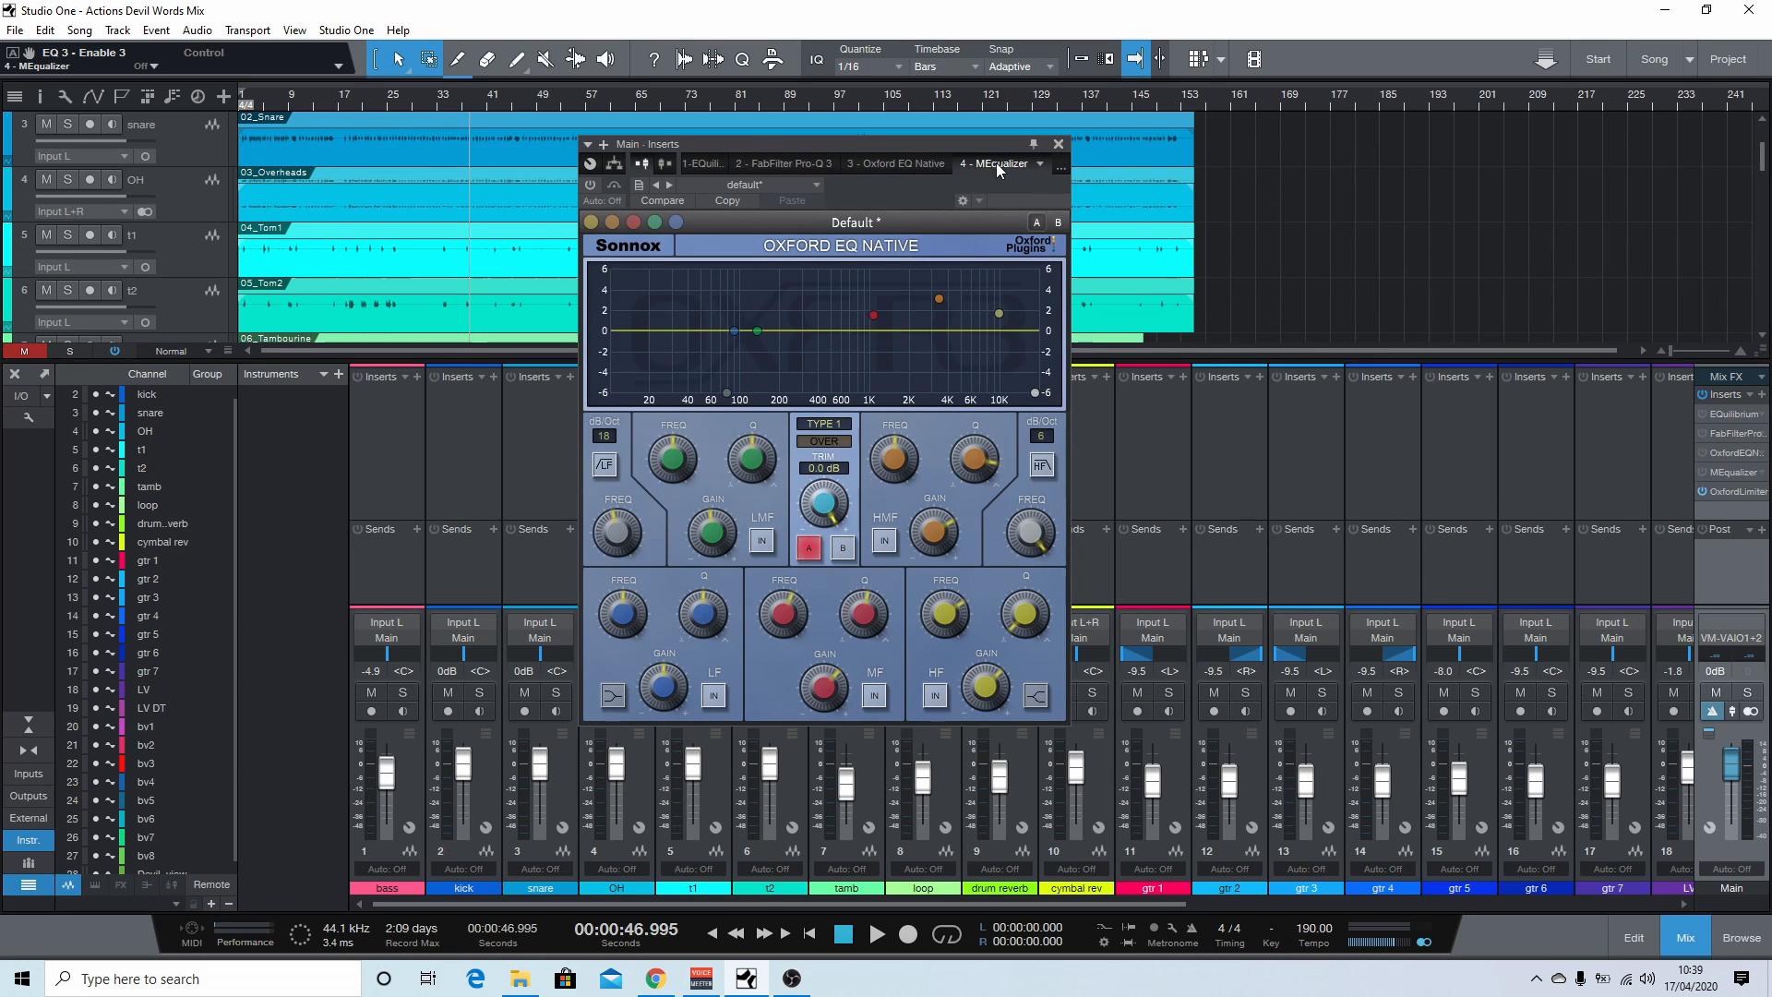
Step: Look through the Pro-Q 3, Oxford EQ Native and MEqualizer interfaces again and return to EQuilibrium
left_click(716, 162)
left_click(845, 162)
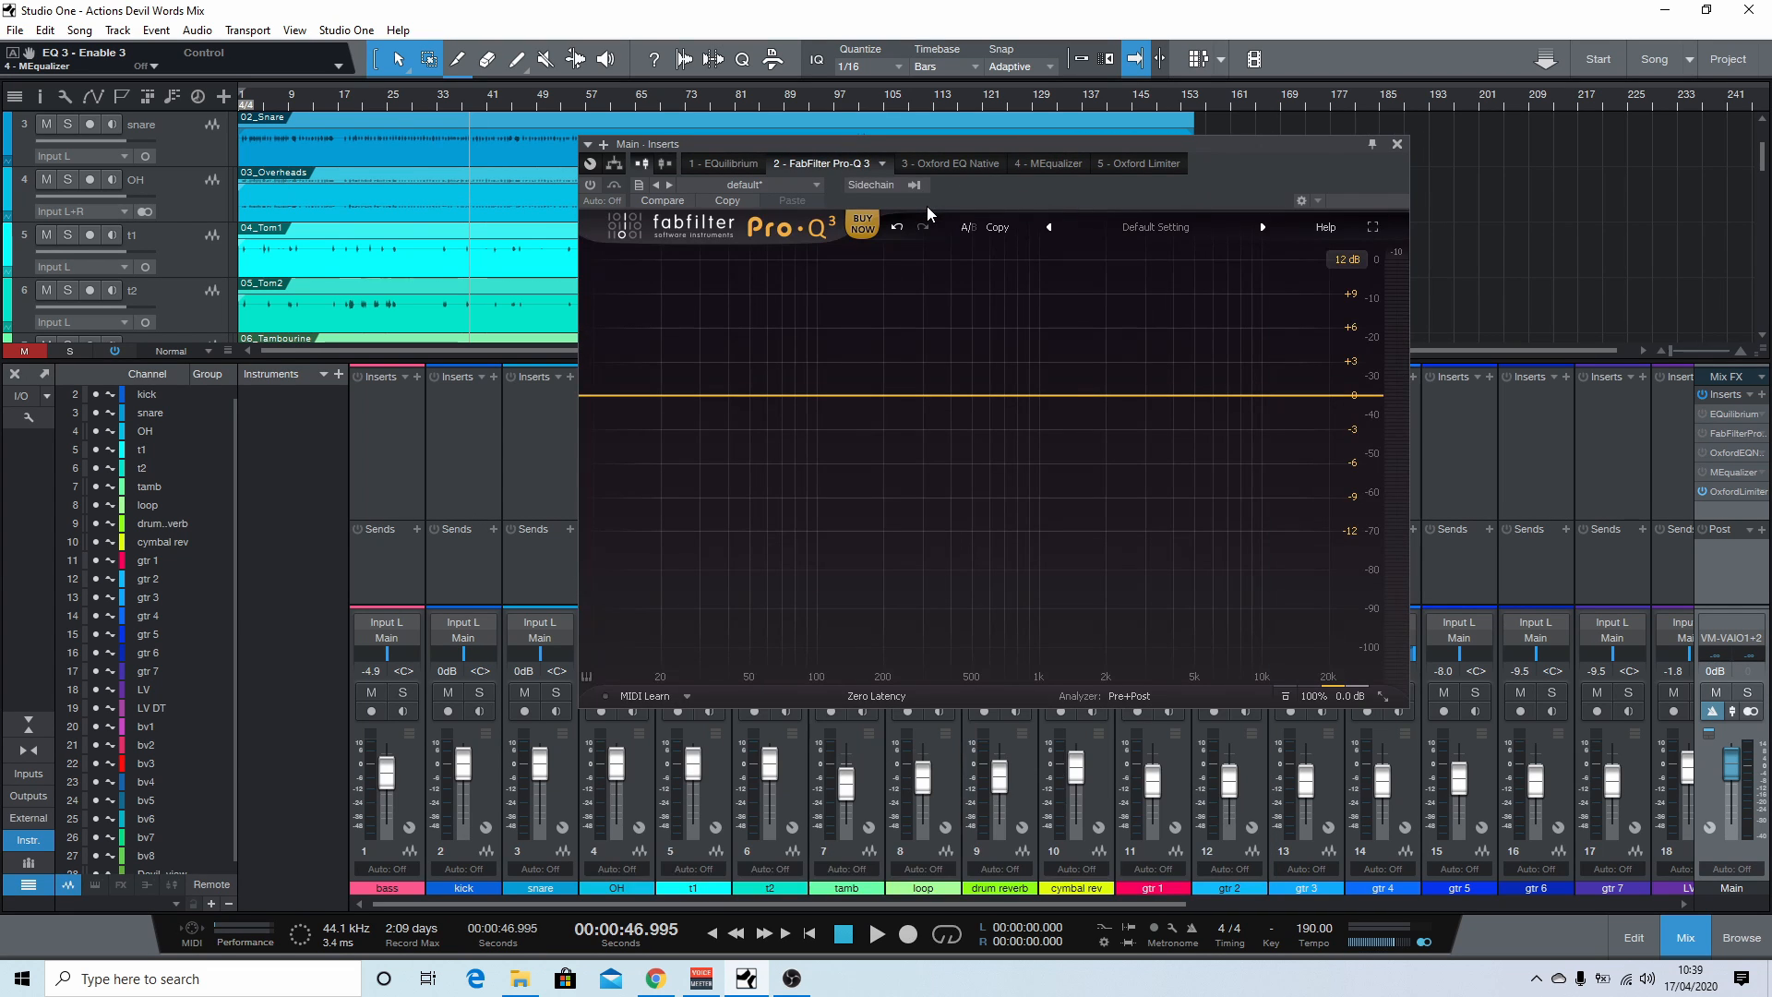
left_click(950, 164)
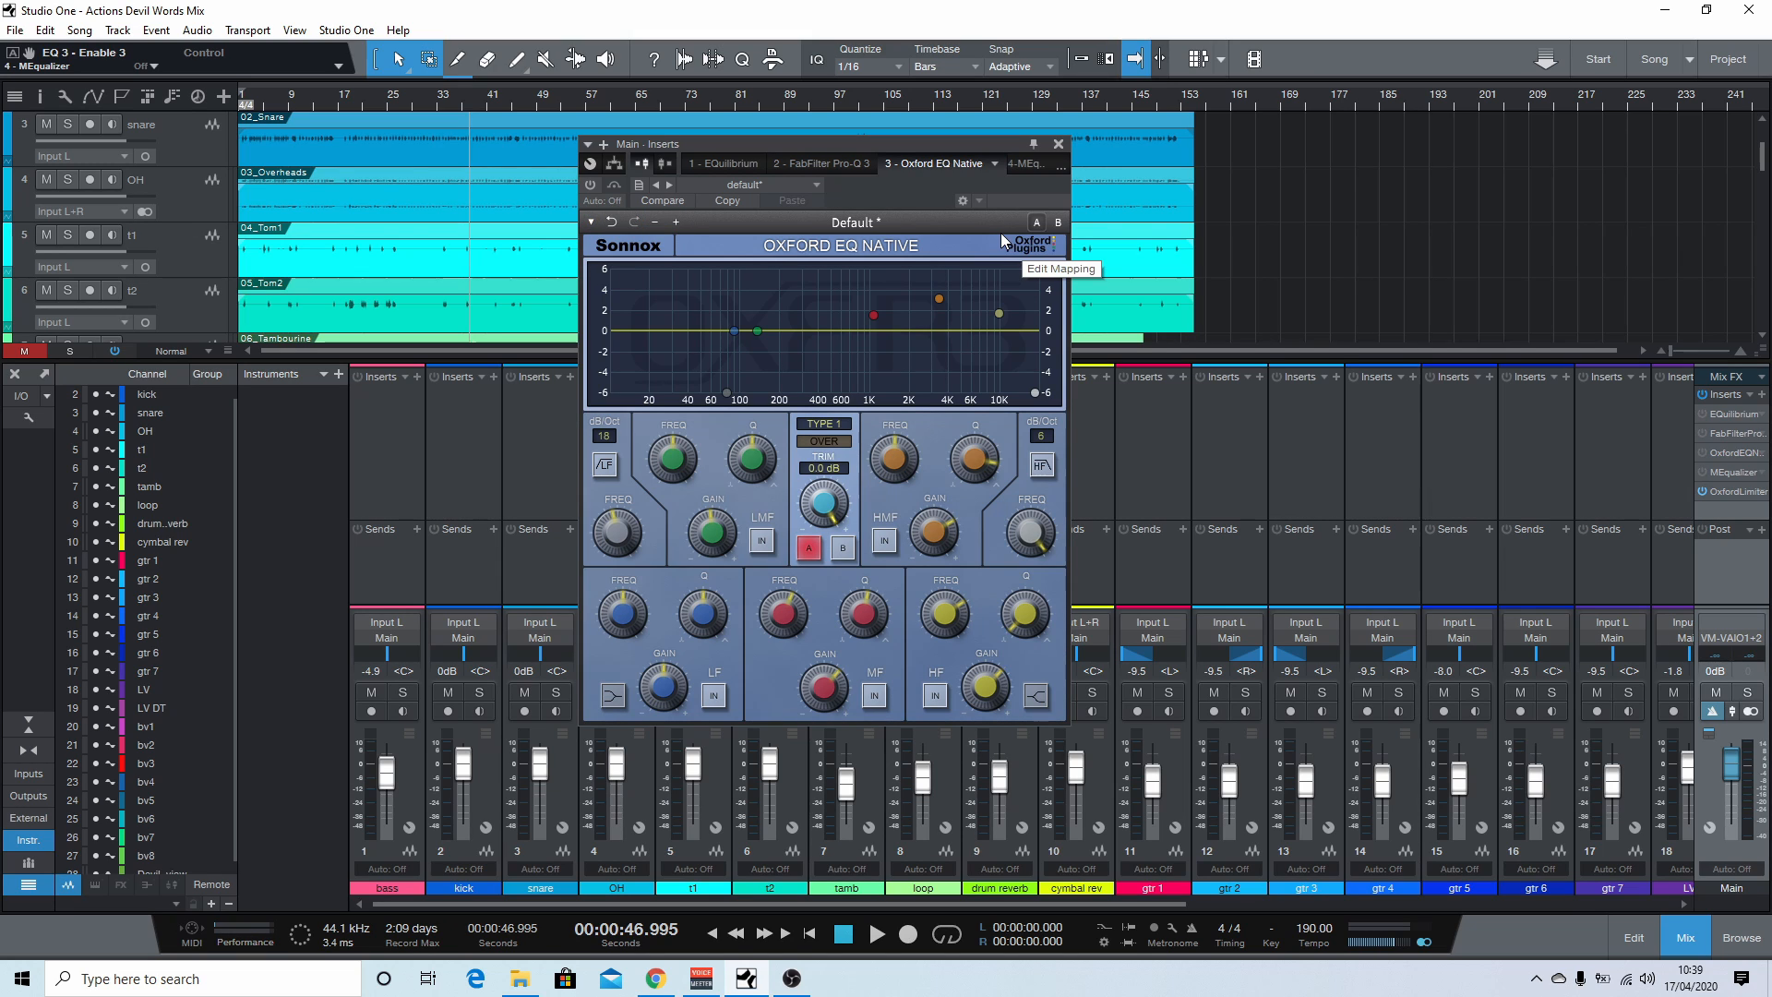
left_click(1020, 164)
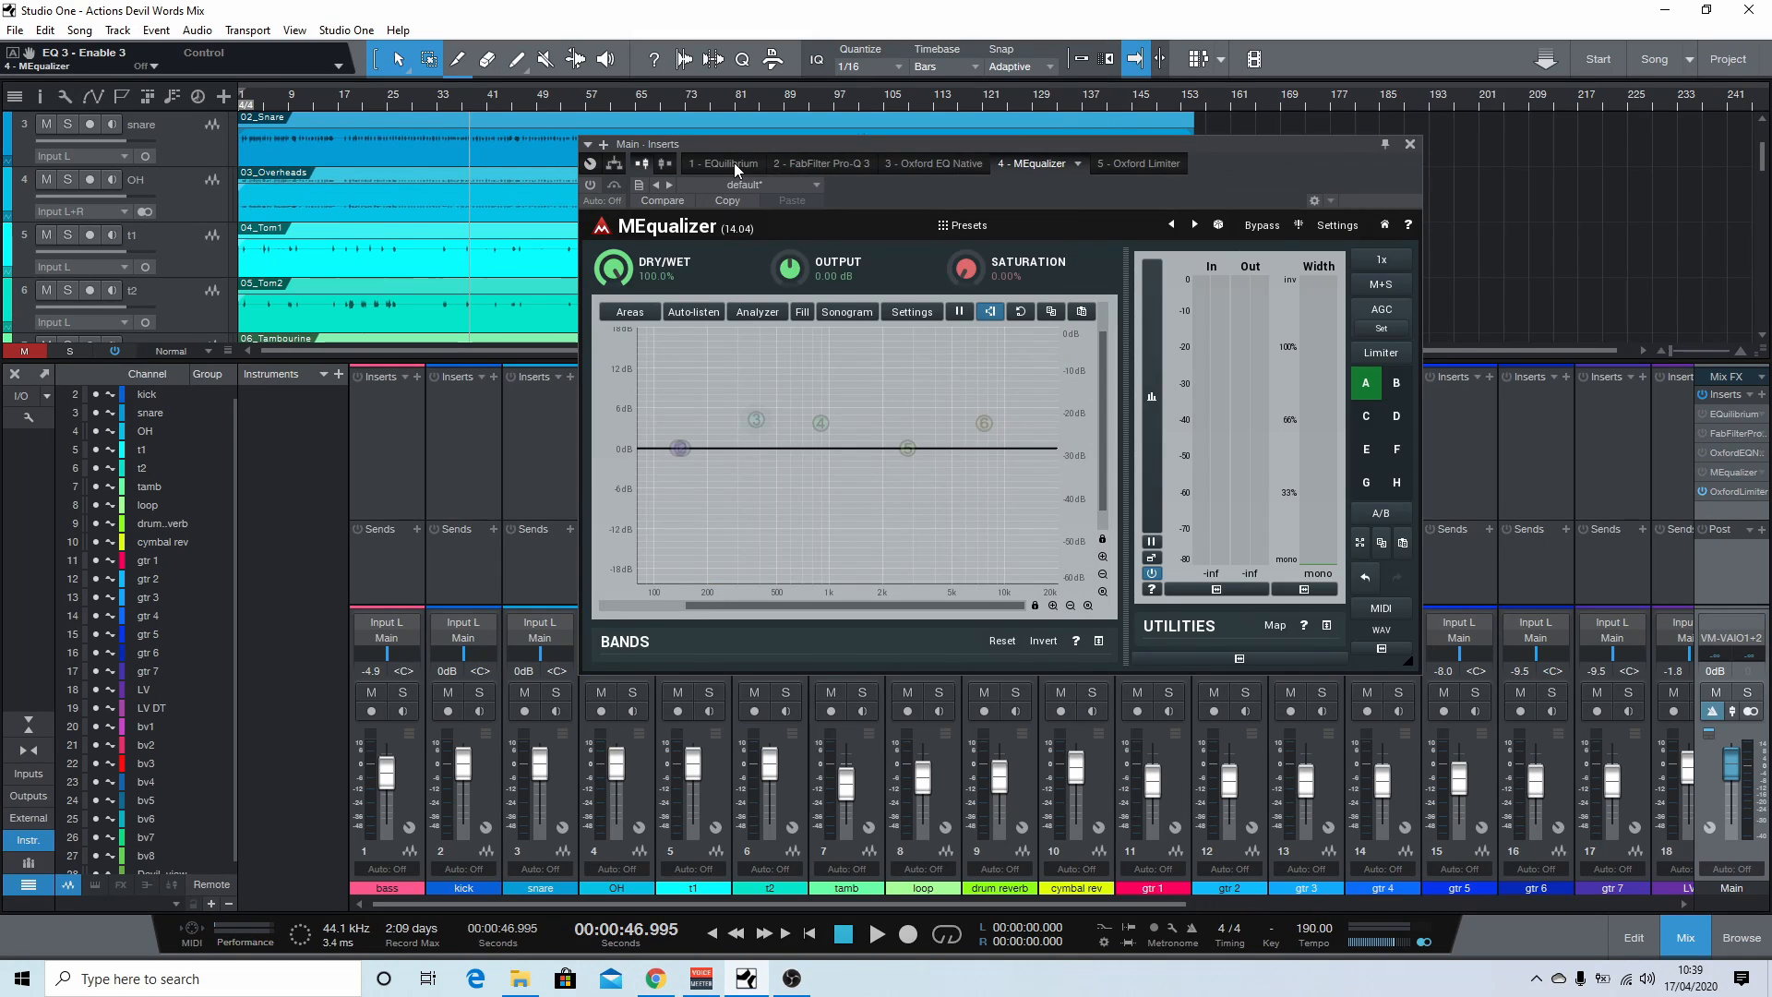
left_click(734, 163)
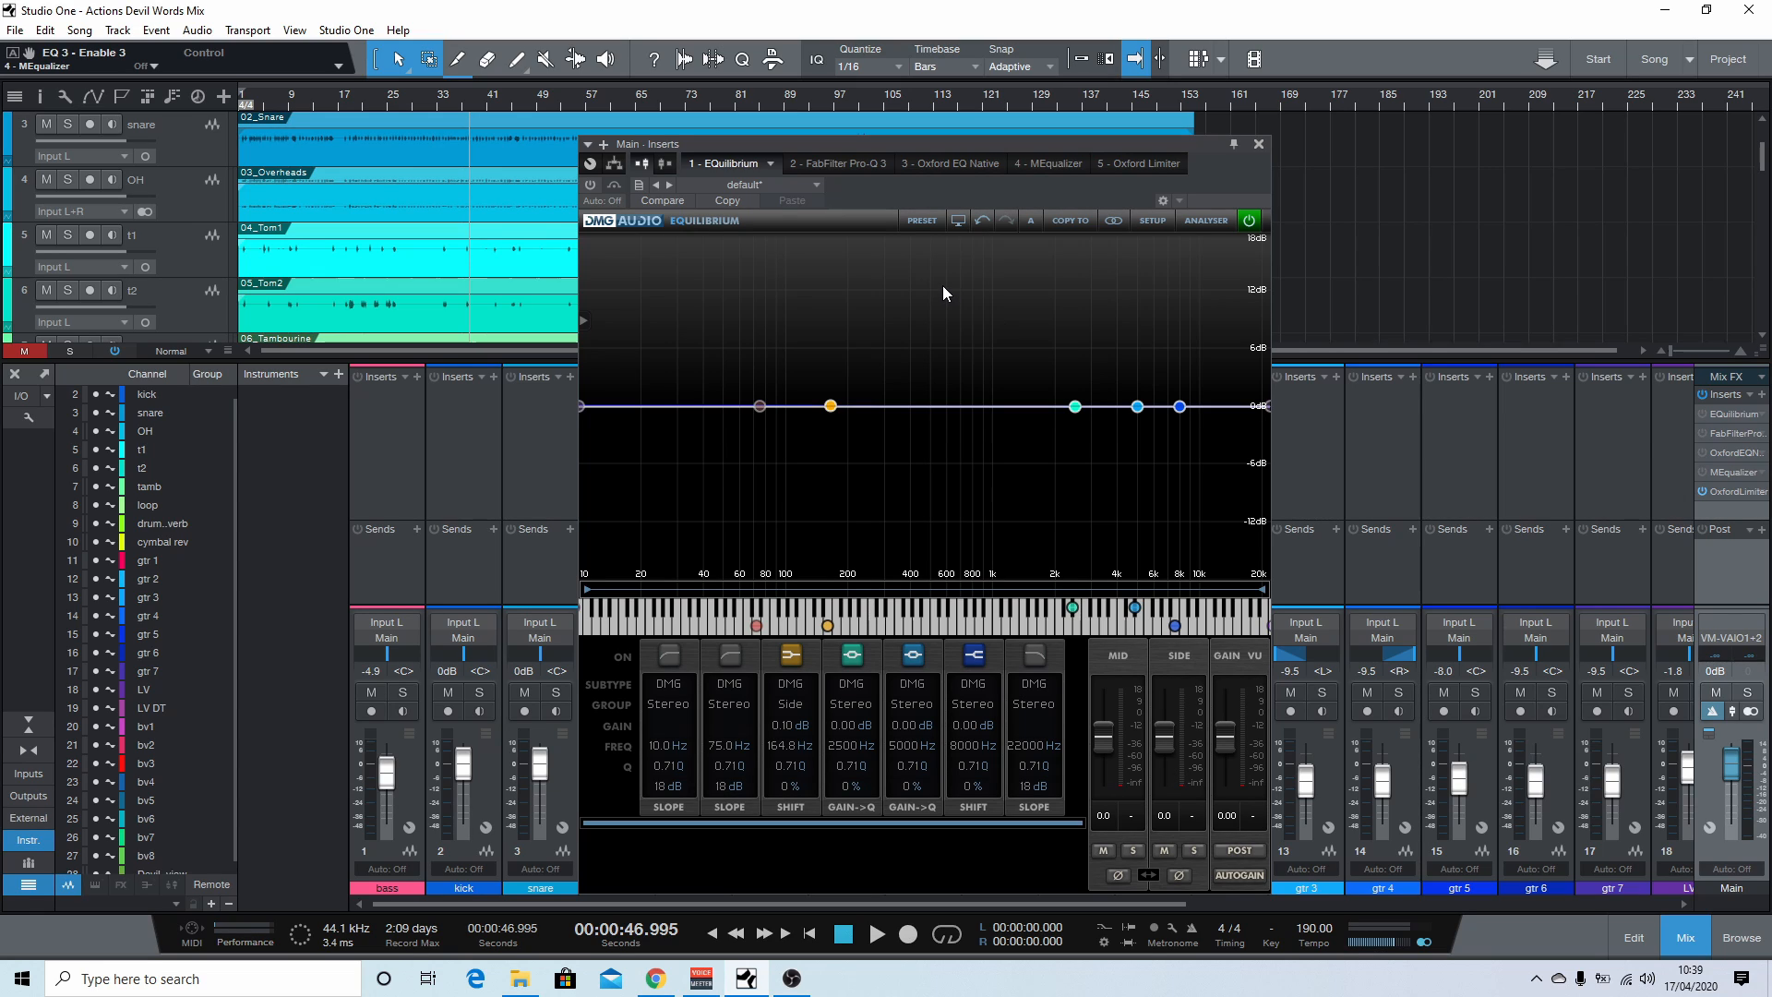
Step: Enable EQuilibrium's high-pass band at 74 Hz and try a peak cut of about 1.24 dB at 2689 Hz with a Q of 1.90
left_click(759, 406)
mouse_move(762, 409)
left_mouse_down()
mouse_move(742, 409)
mouse_move(759, 409)
left_mouse_up()
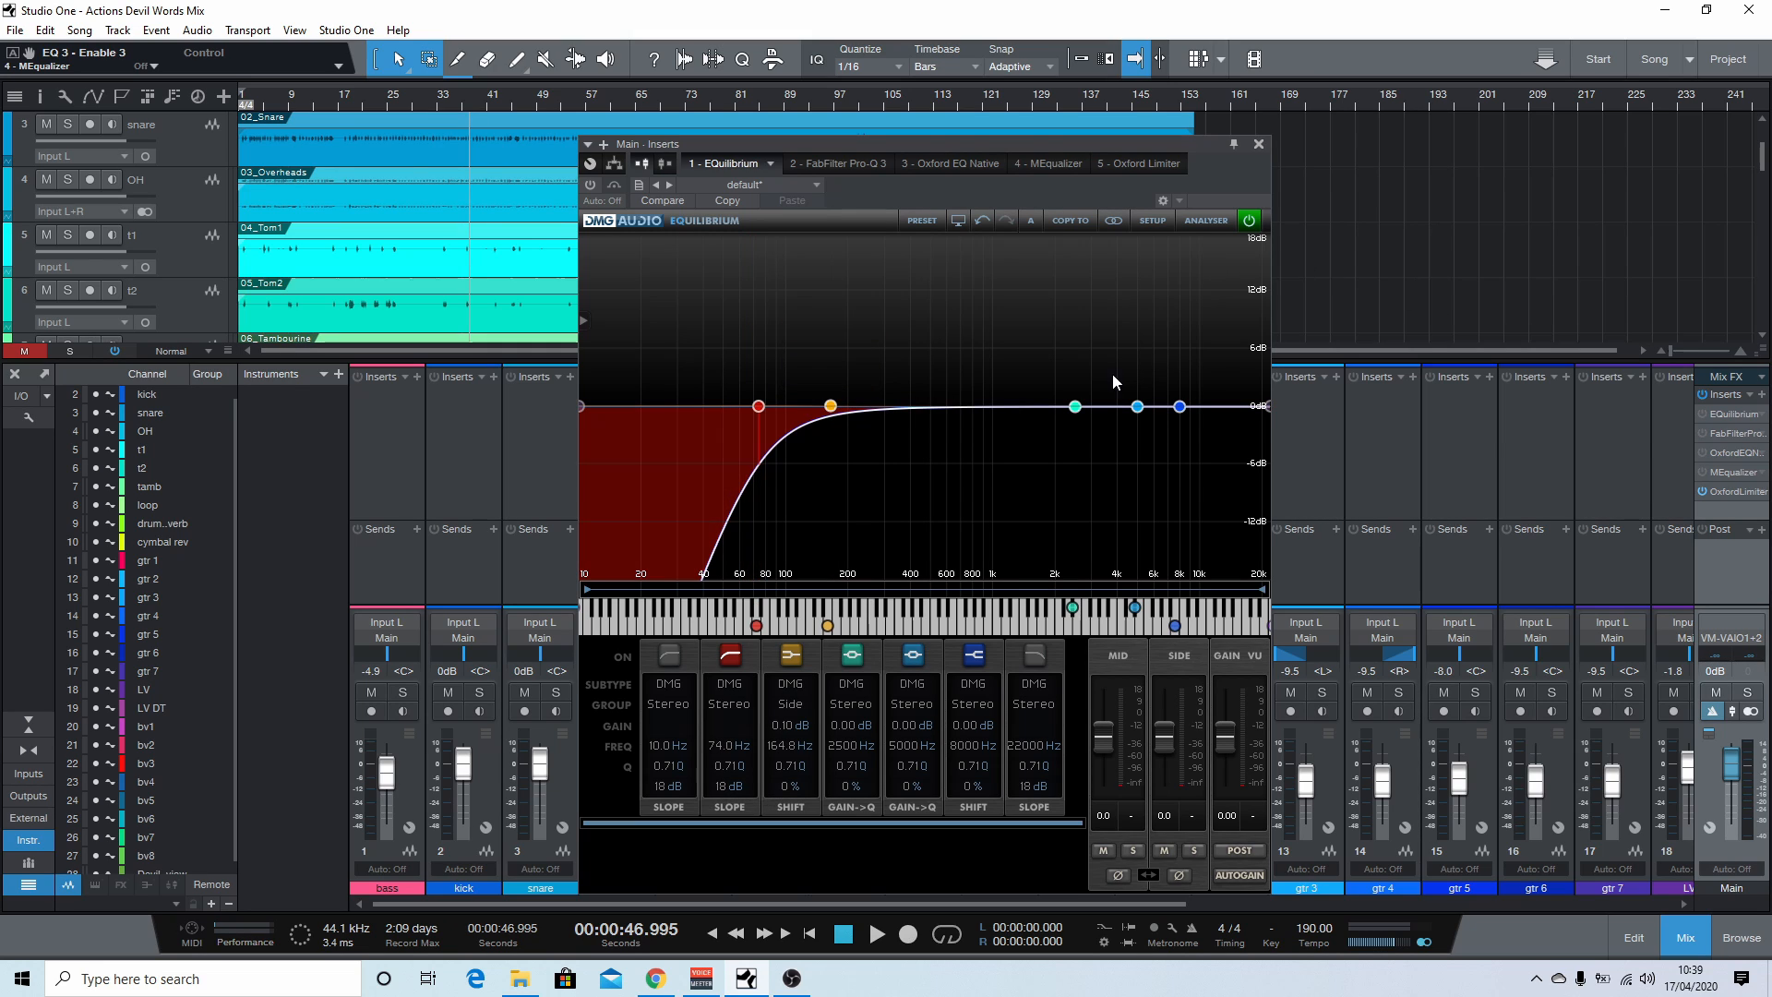
left_click_drag(1074, 406, 1085, 409)
scroll(1085, 413, "up", 5)
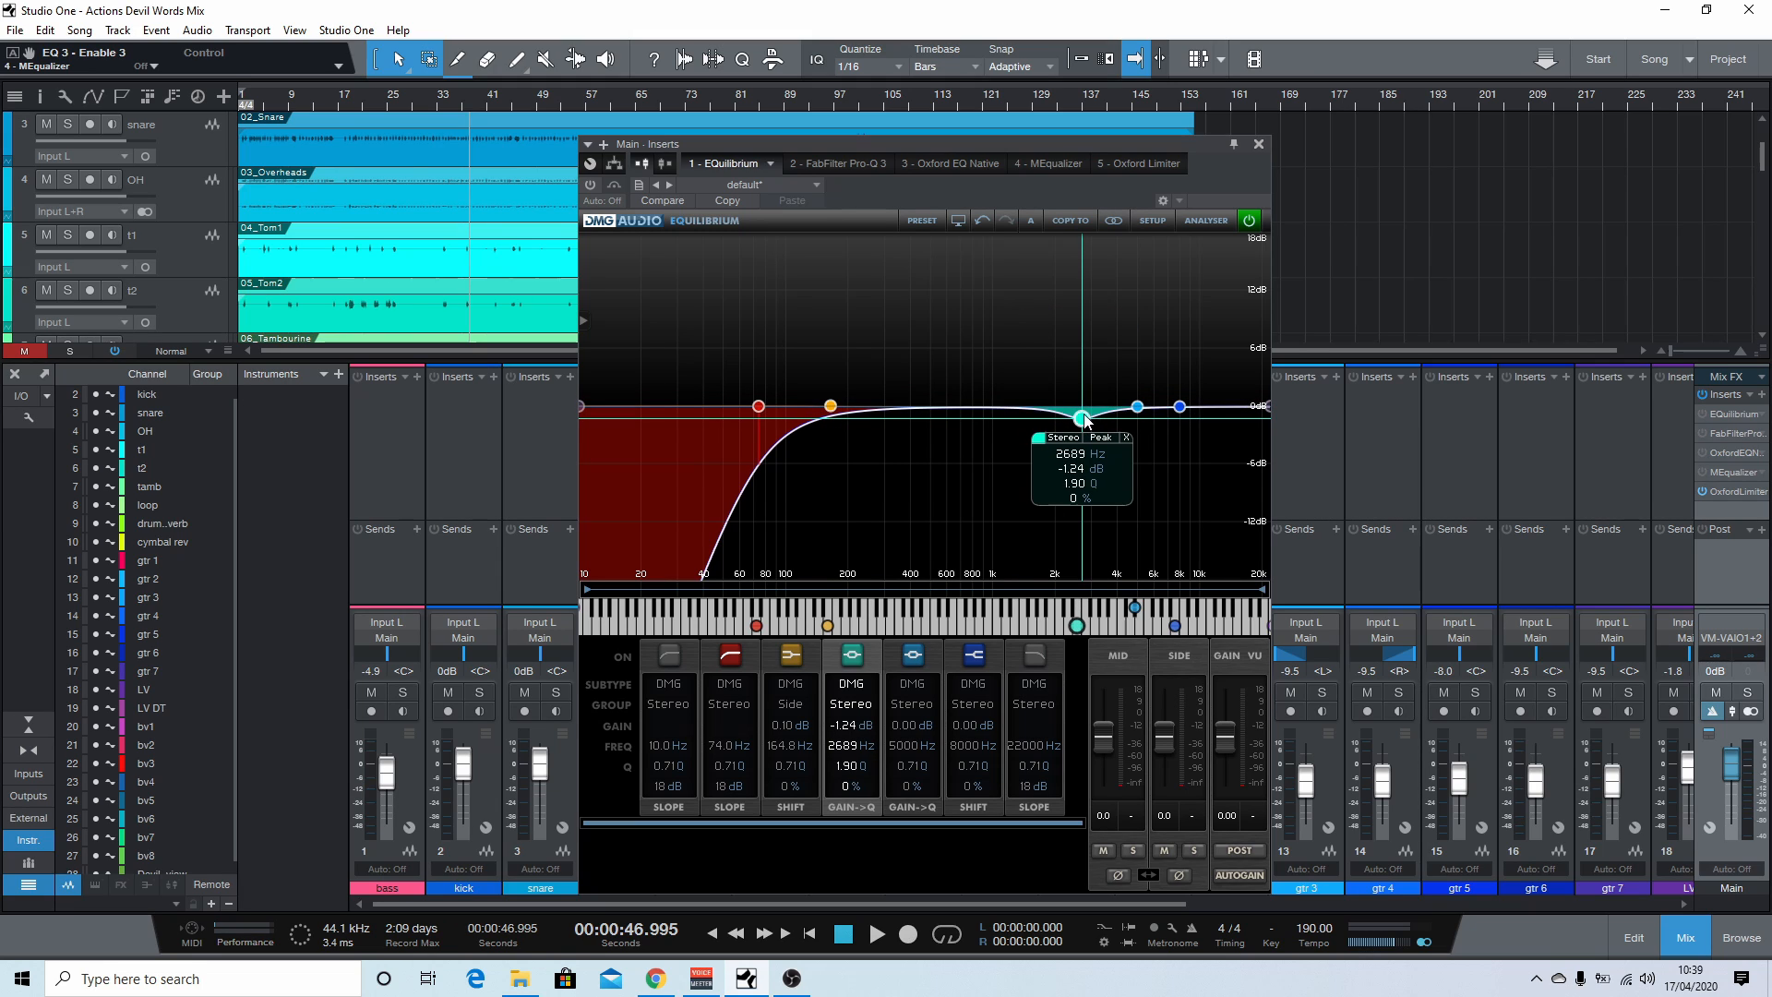
Step: Switch EQuilibrium's processing mode to IIR in its setup, and close the setup and the plug-in window
left_click(1165, 221)
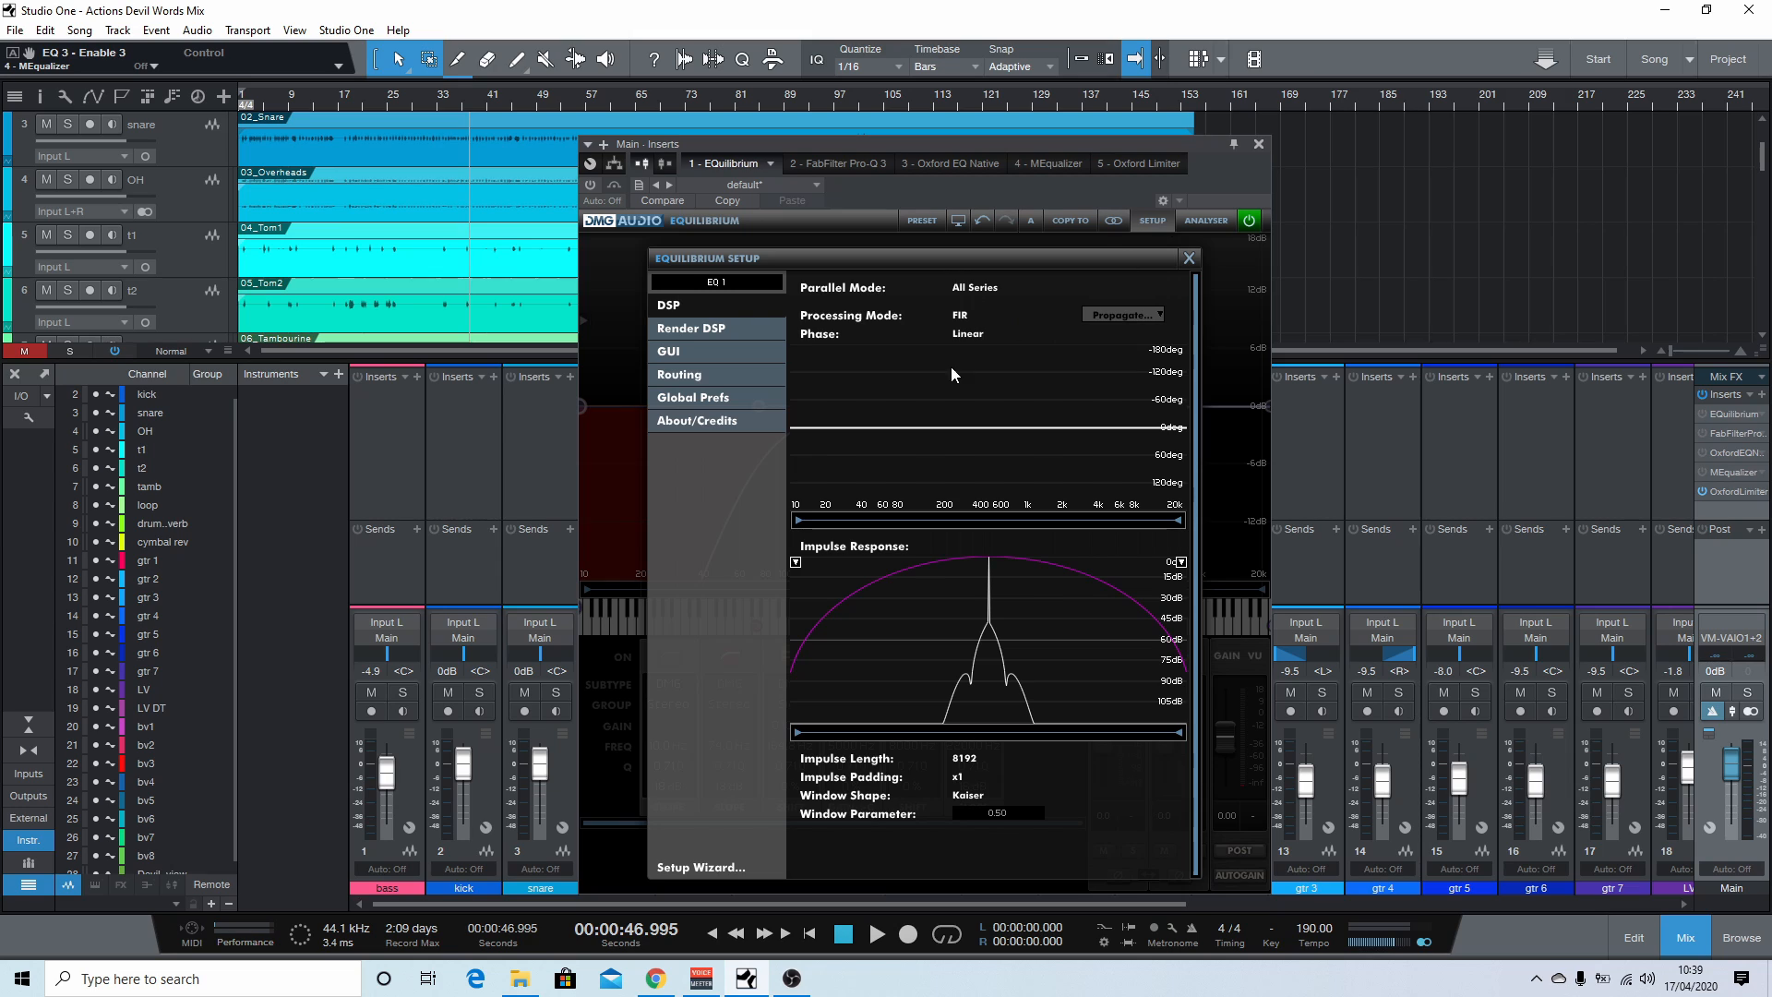
left_click(960, 315)
left_click(971, 333)
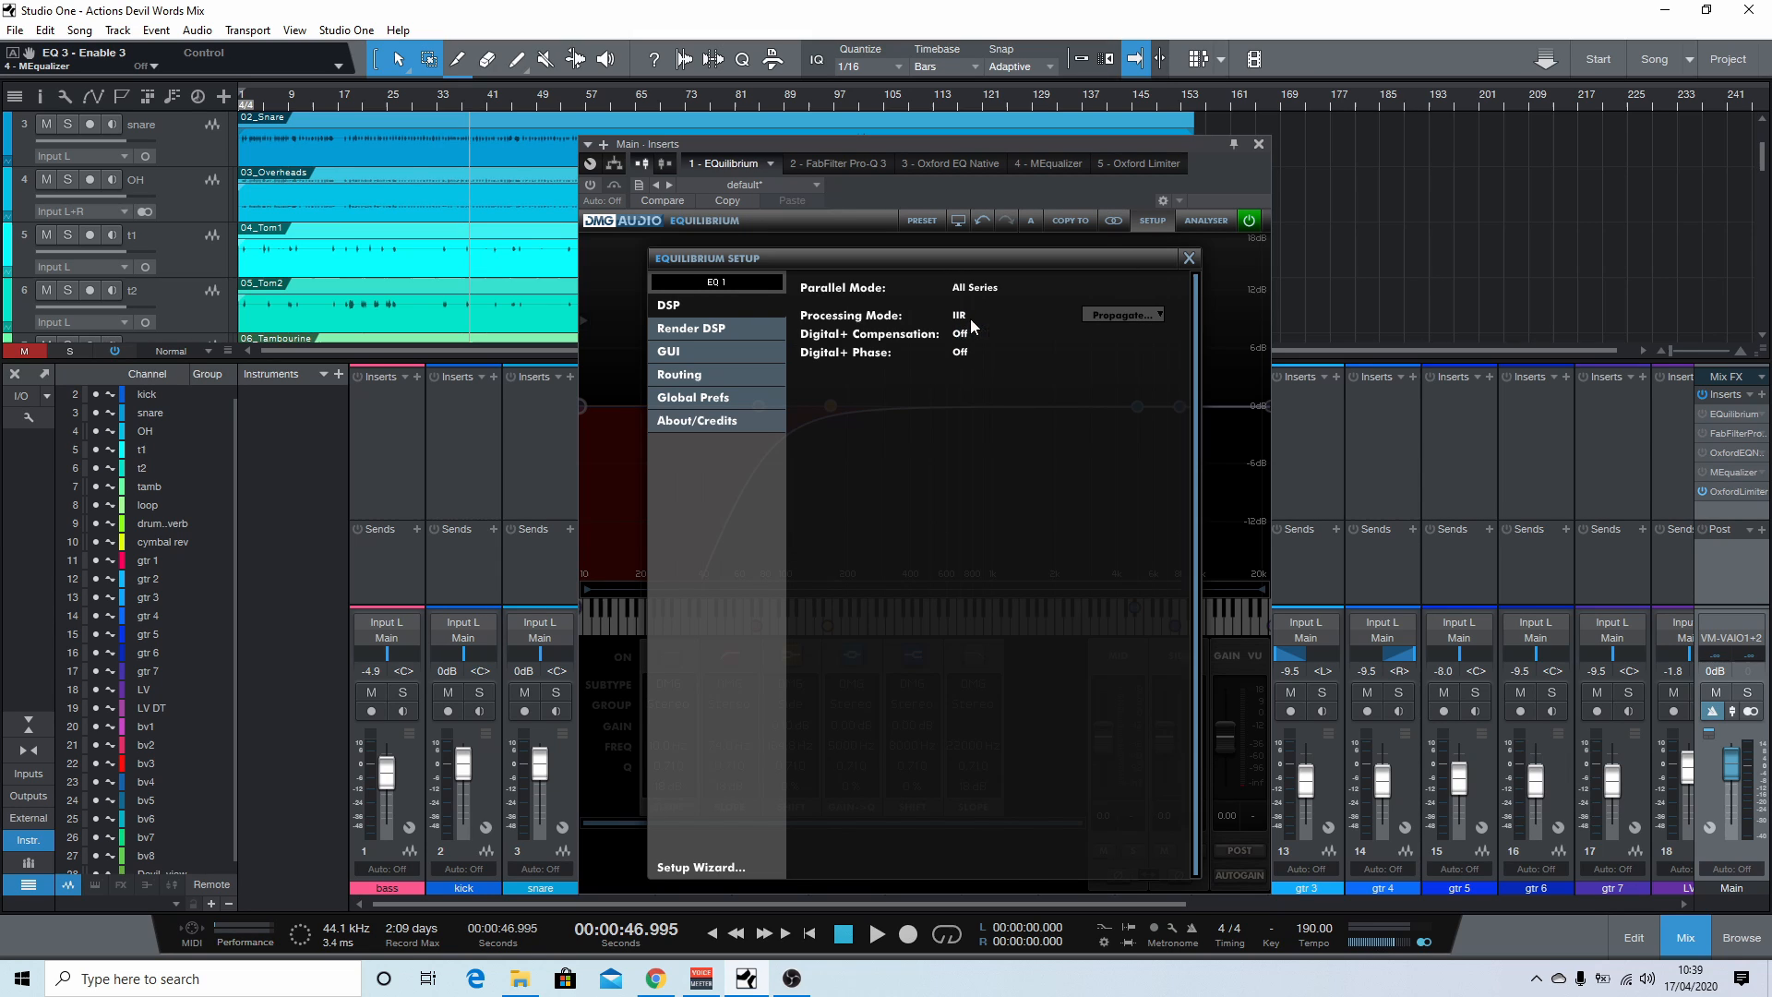
left_click(1188, 258)
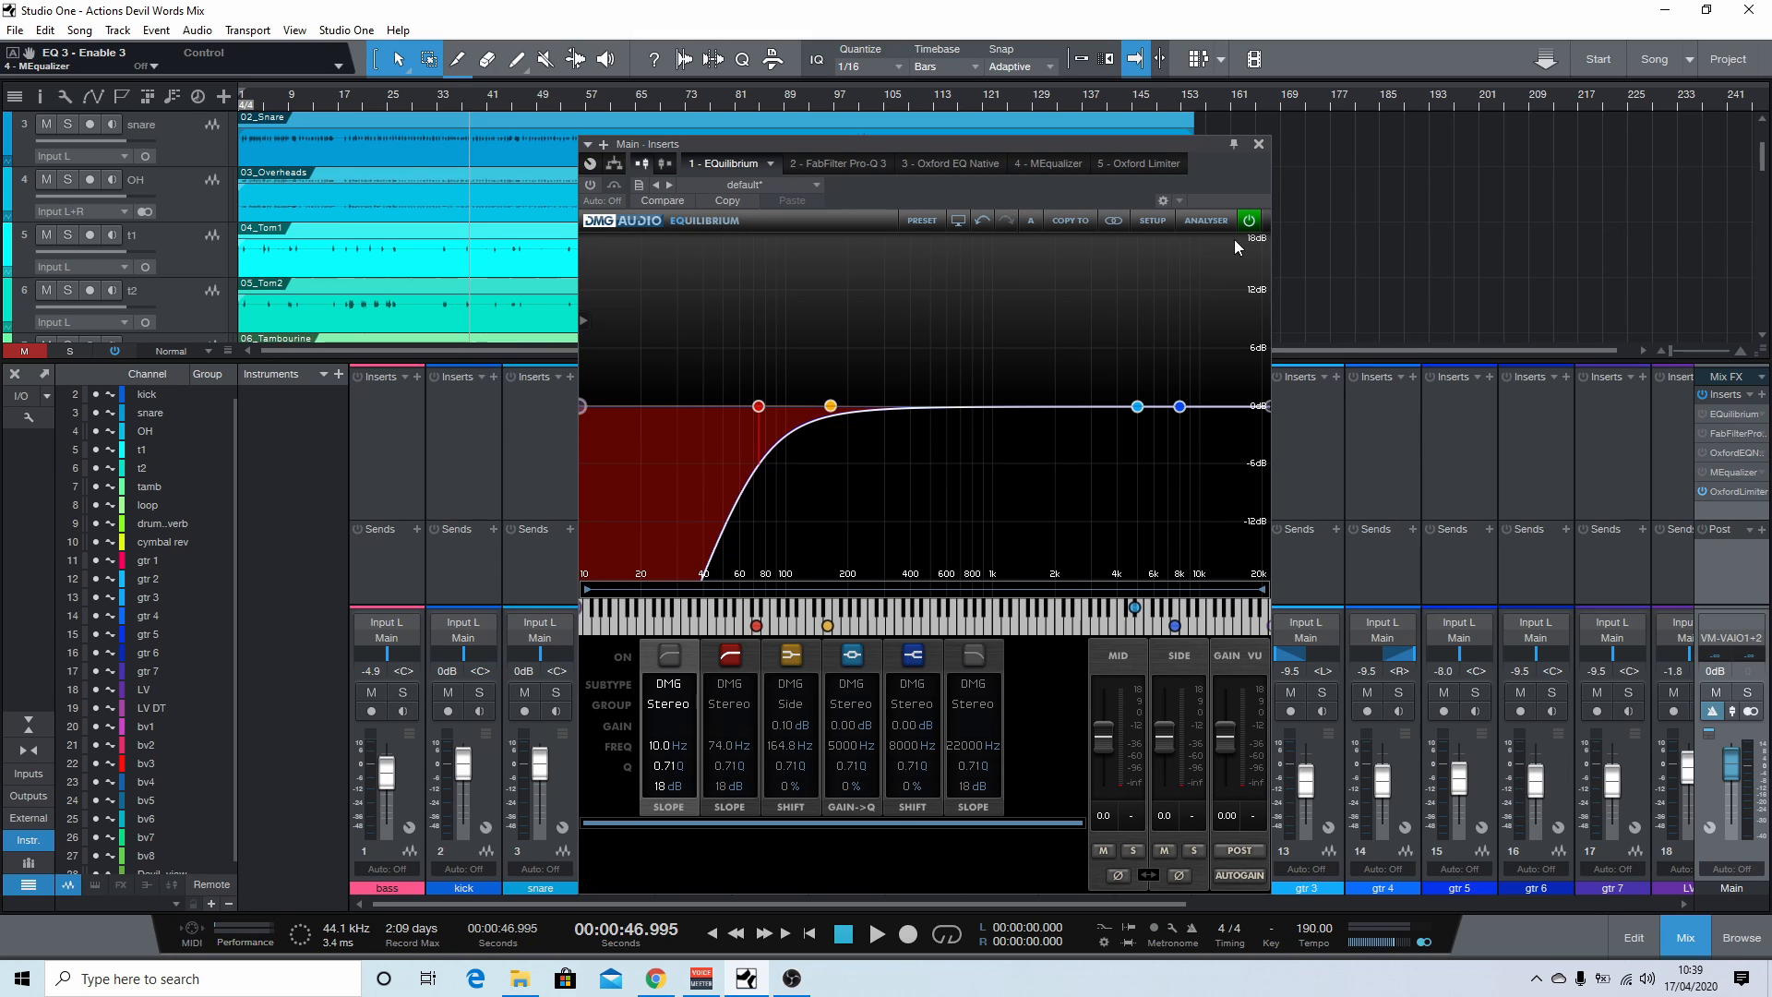
left_click(1260, 147)
Step: Review Pro-Q 3's processing modes, try a low-frequency band and remove it, and close the plug-in window
left_click(1728, 433)
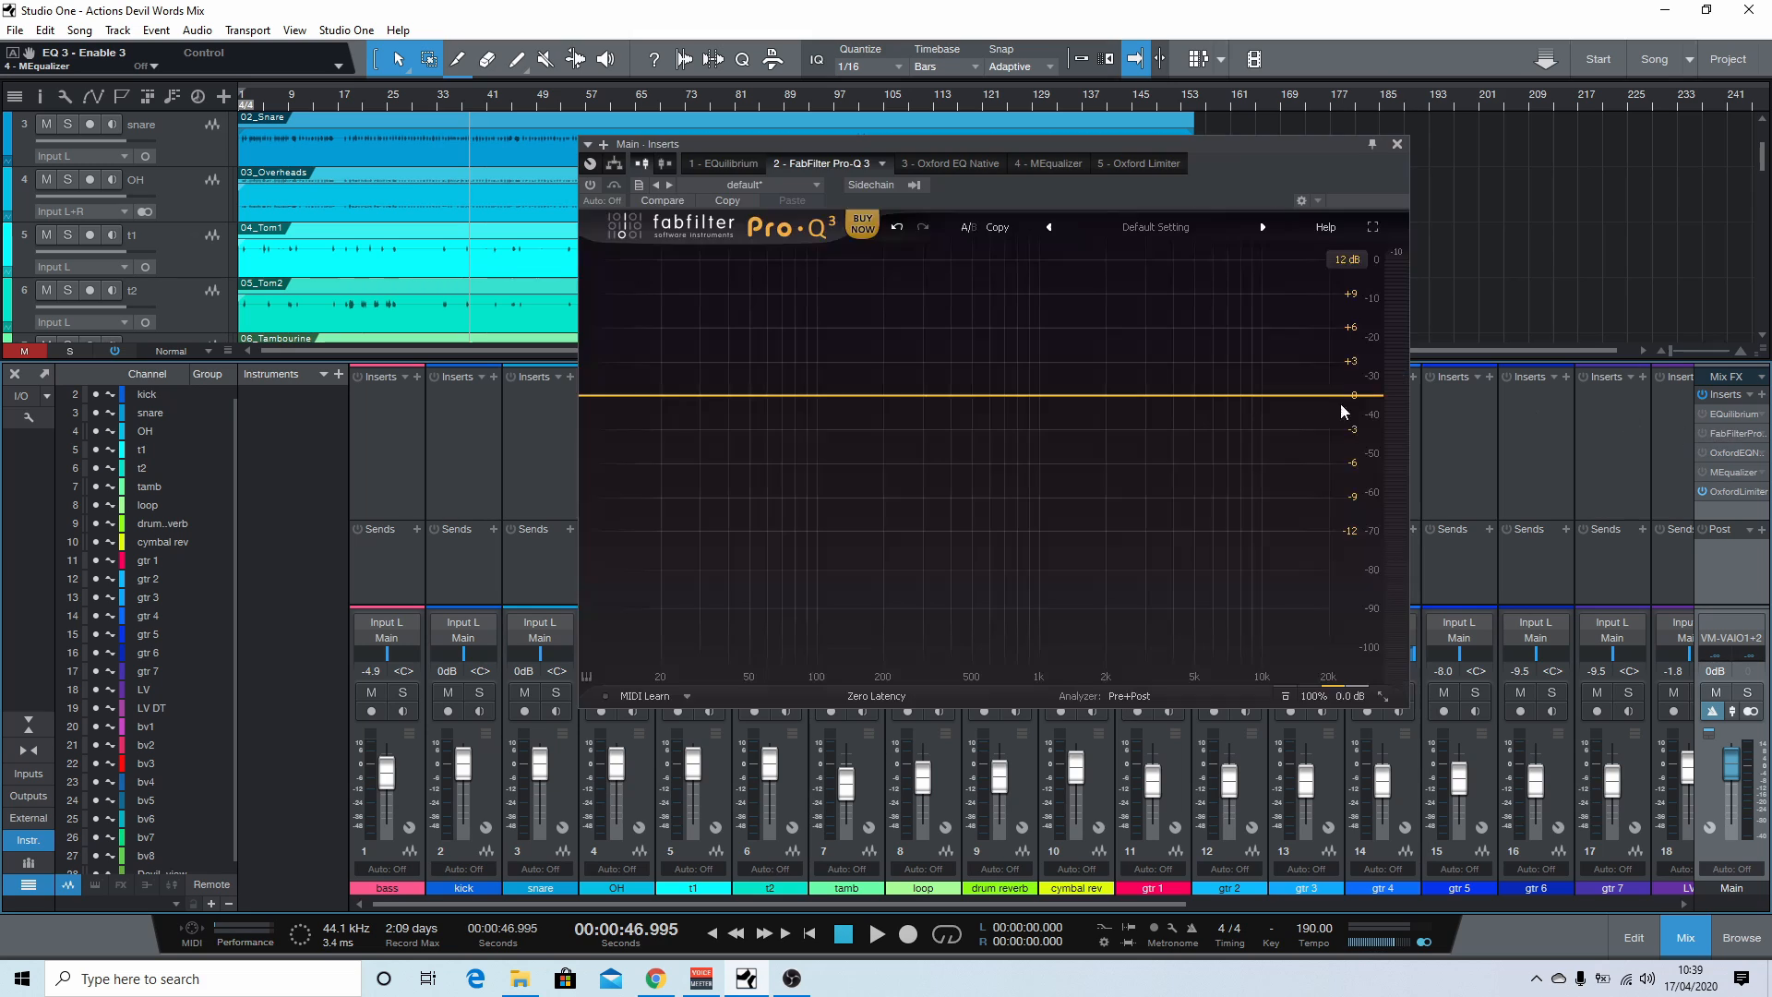
left_click(901, 696)
left_click(930, 517)
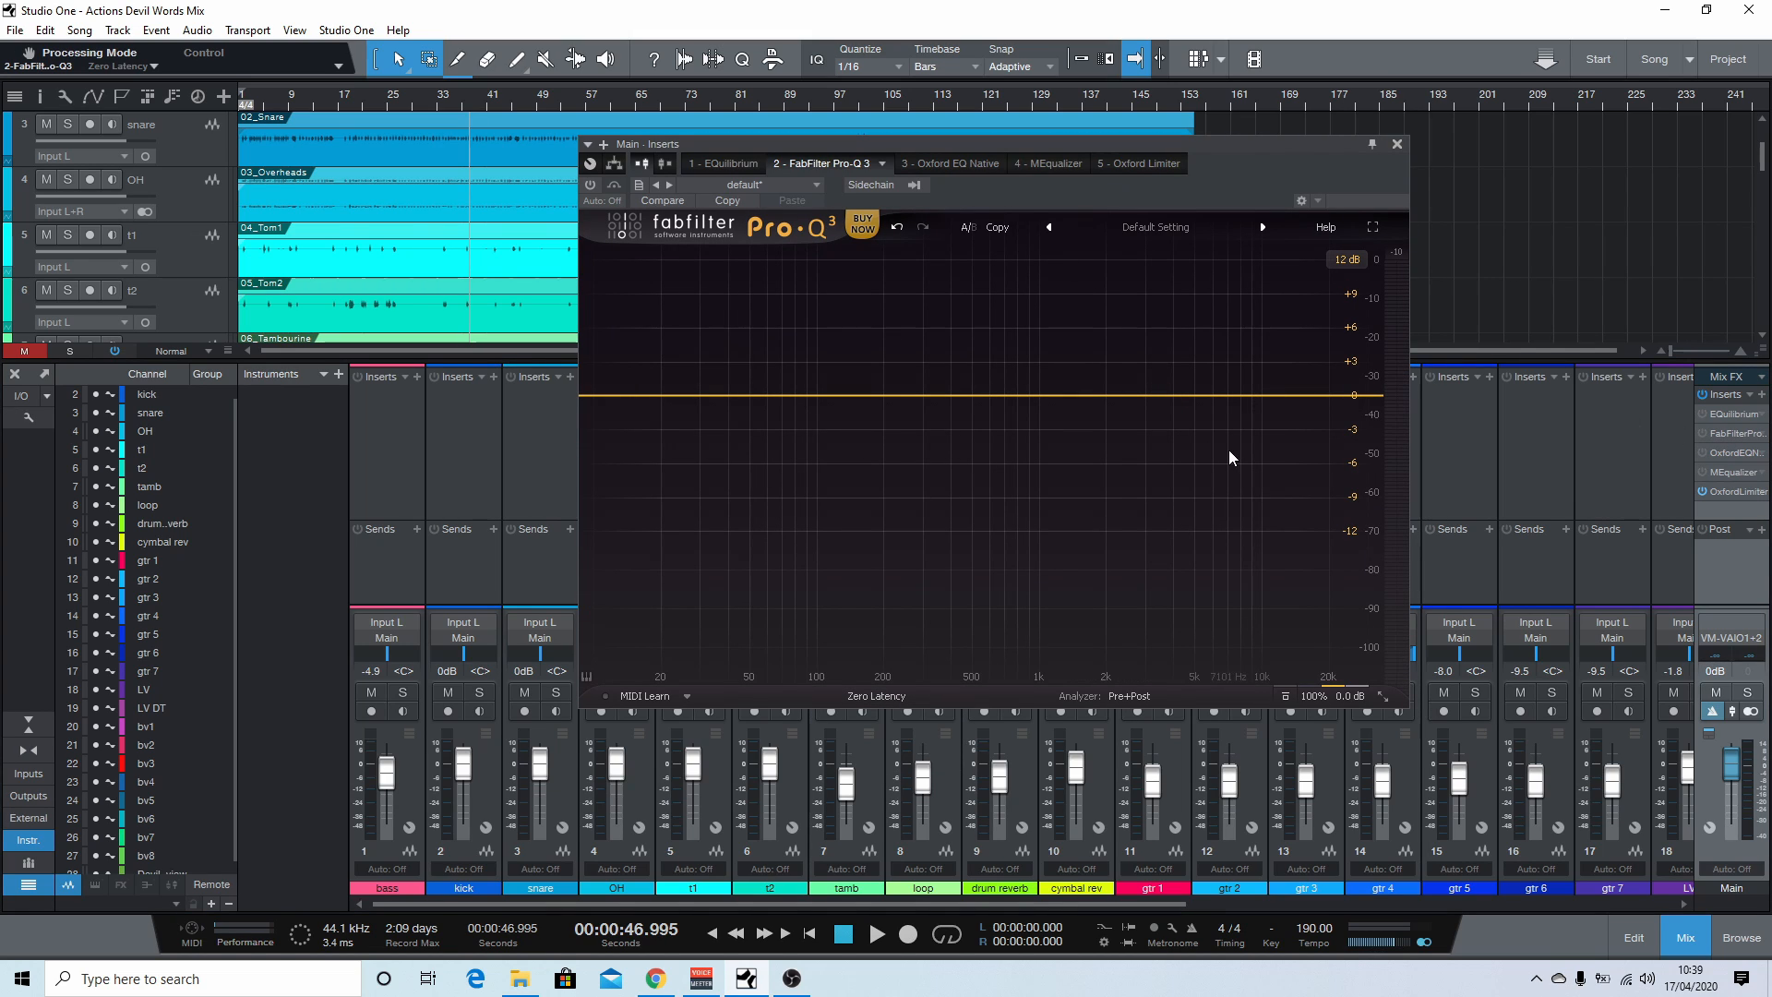
left_click(726, 396)
left_click(775, 341)
left_click(1398, 145)
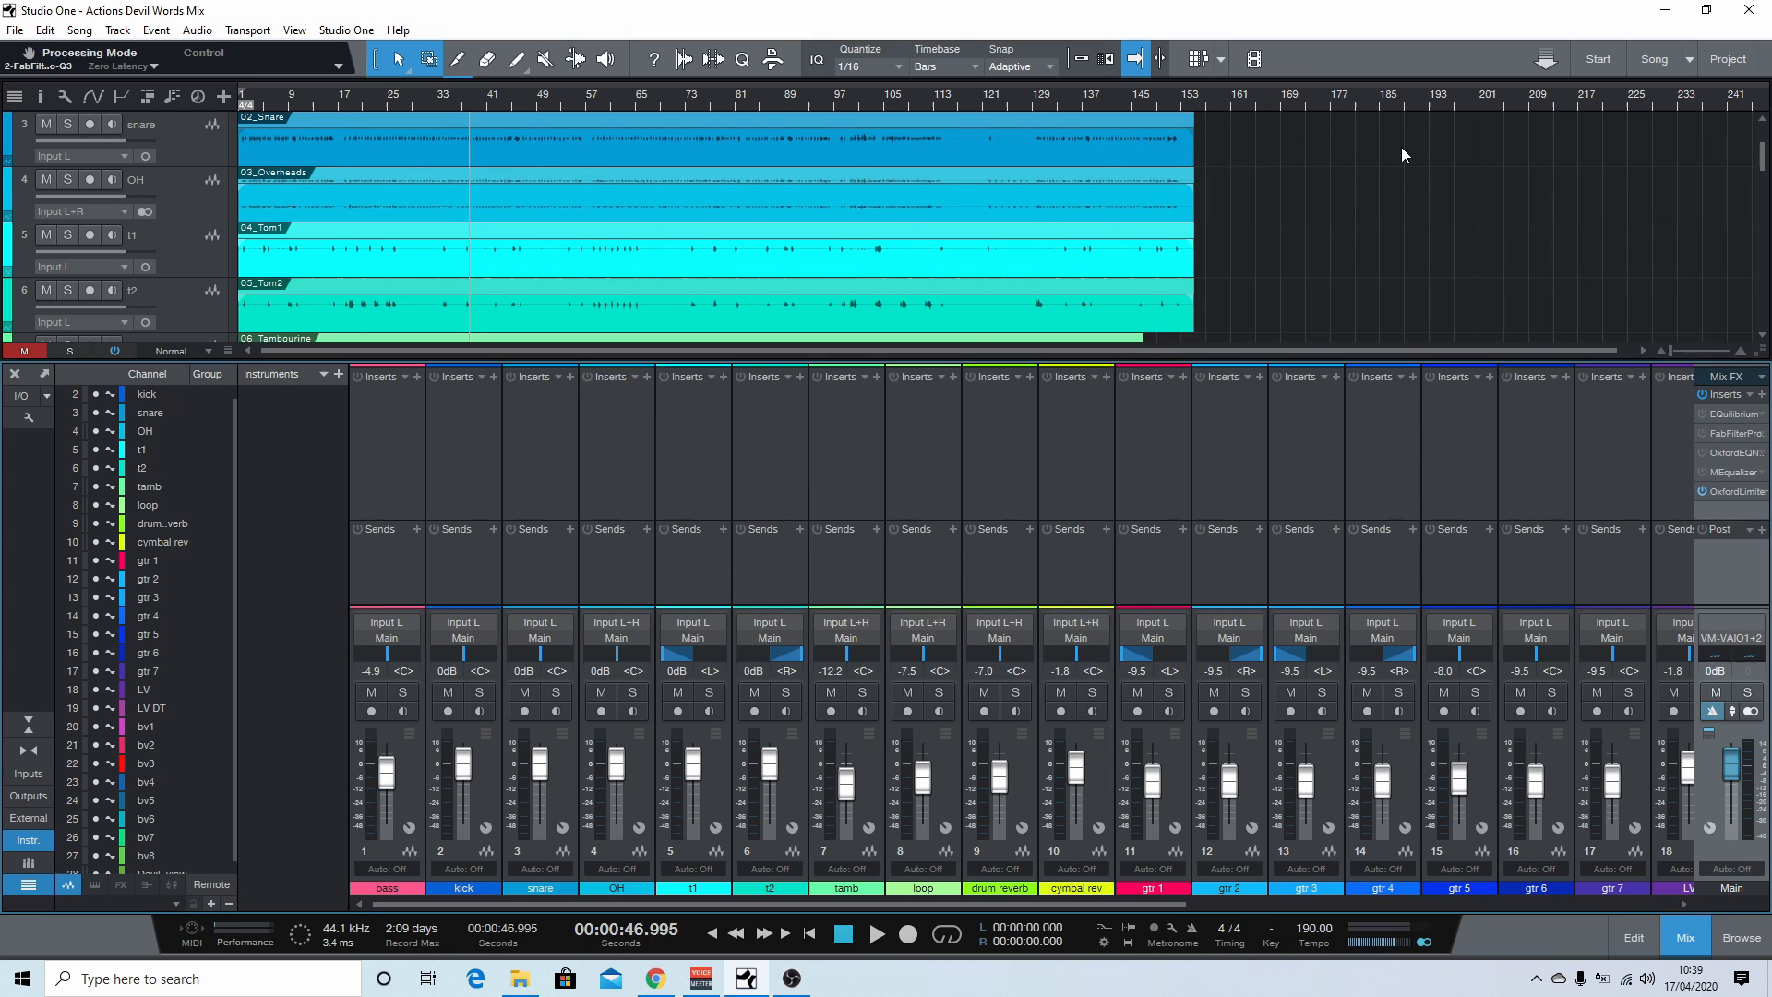
Step: View the Main channel's Oxford EQ Native and MEqualizer inserts in turn, closing each window
left_click(1729, 453)
left_click(1061, 148)
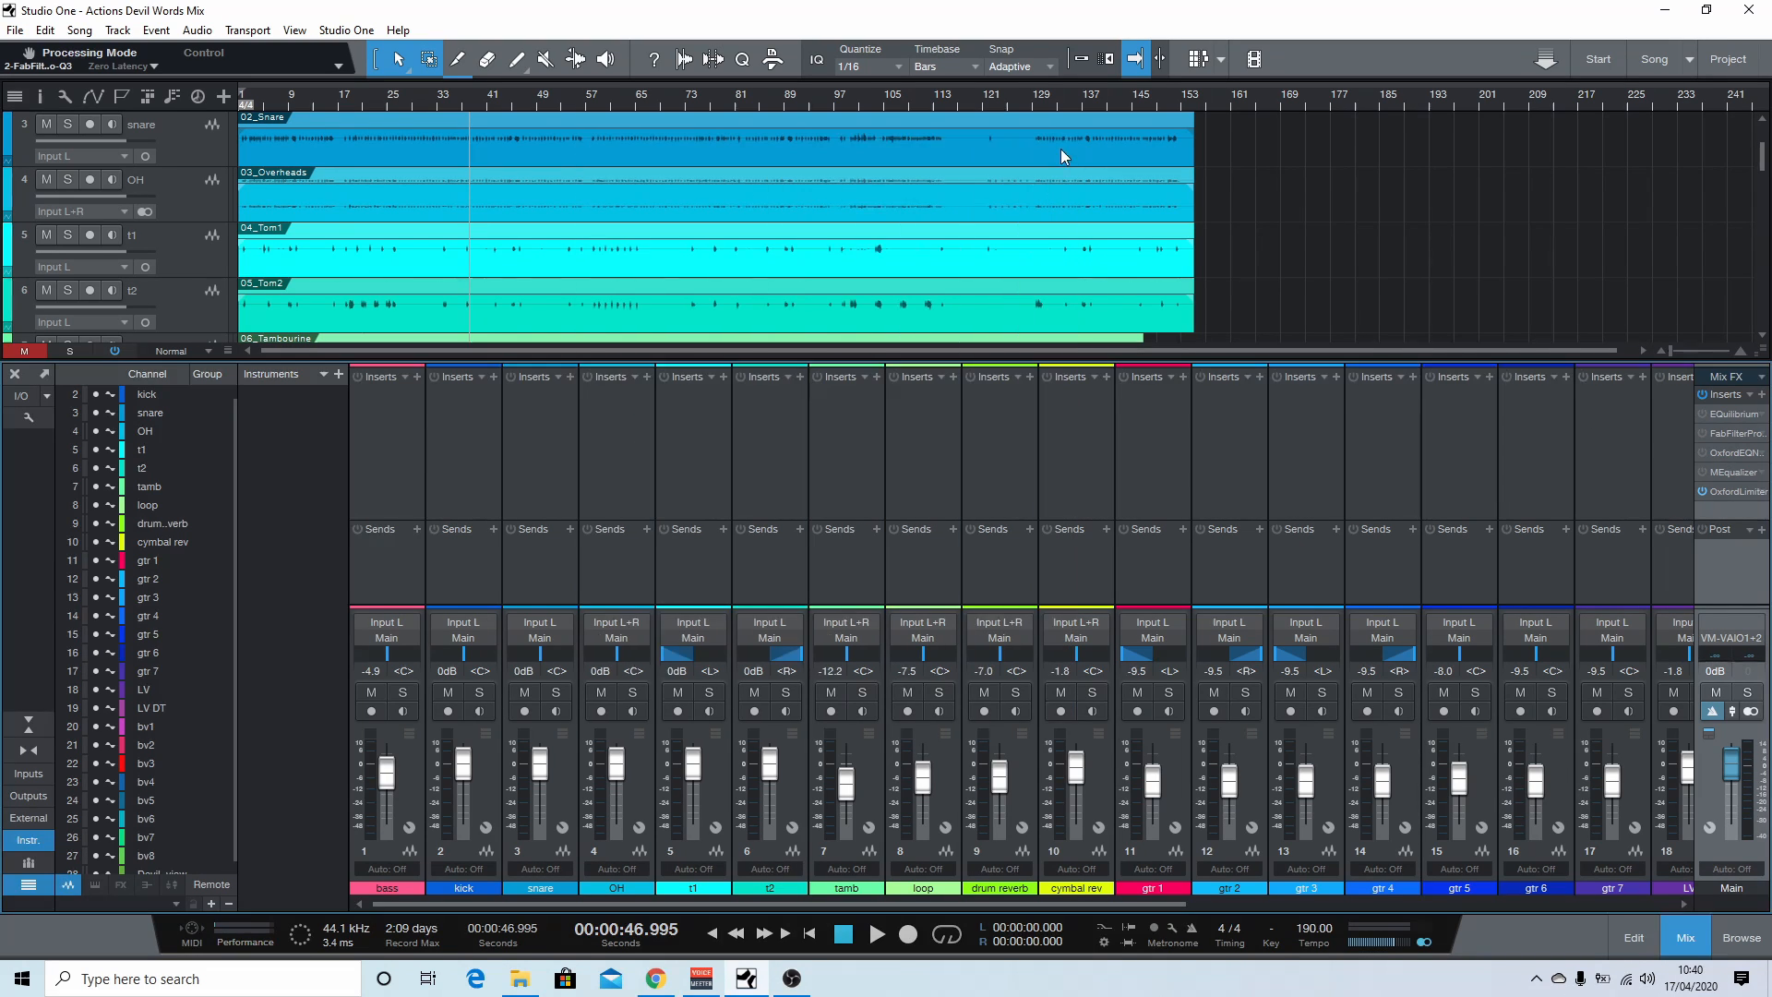
left_click(1739, 471)
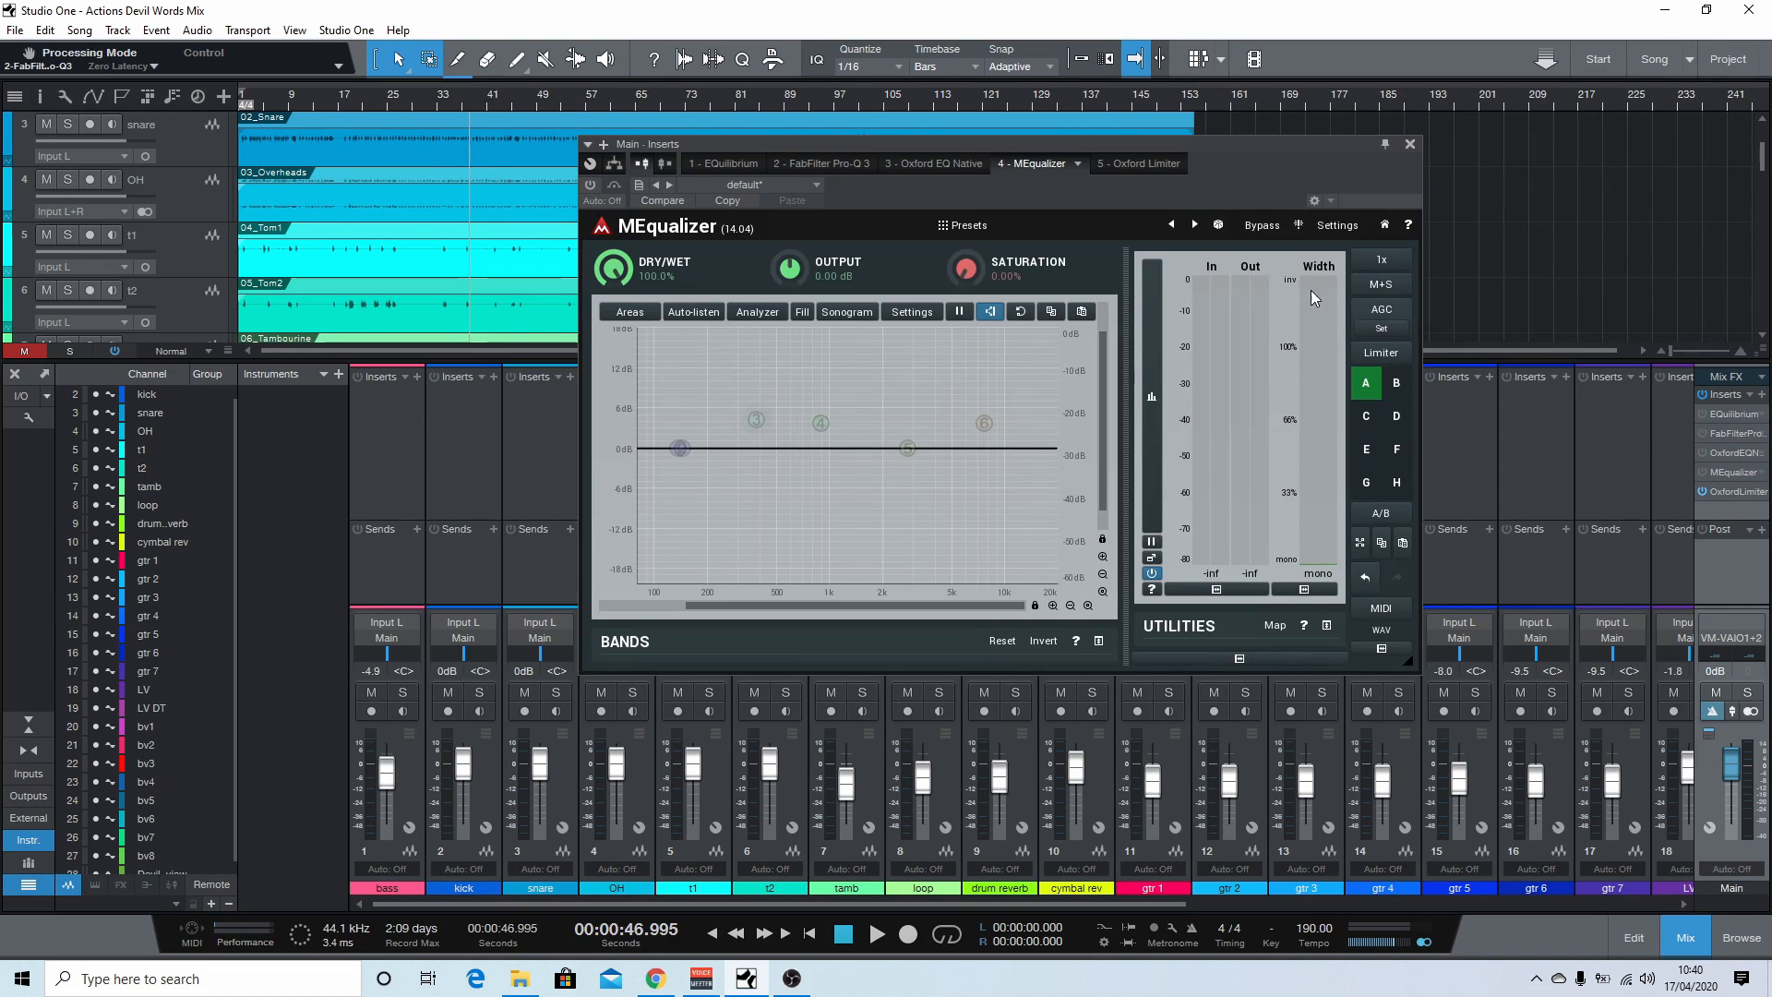
left_click(1409, 144)
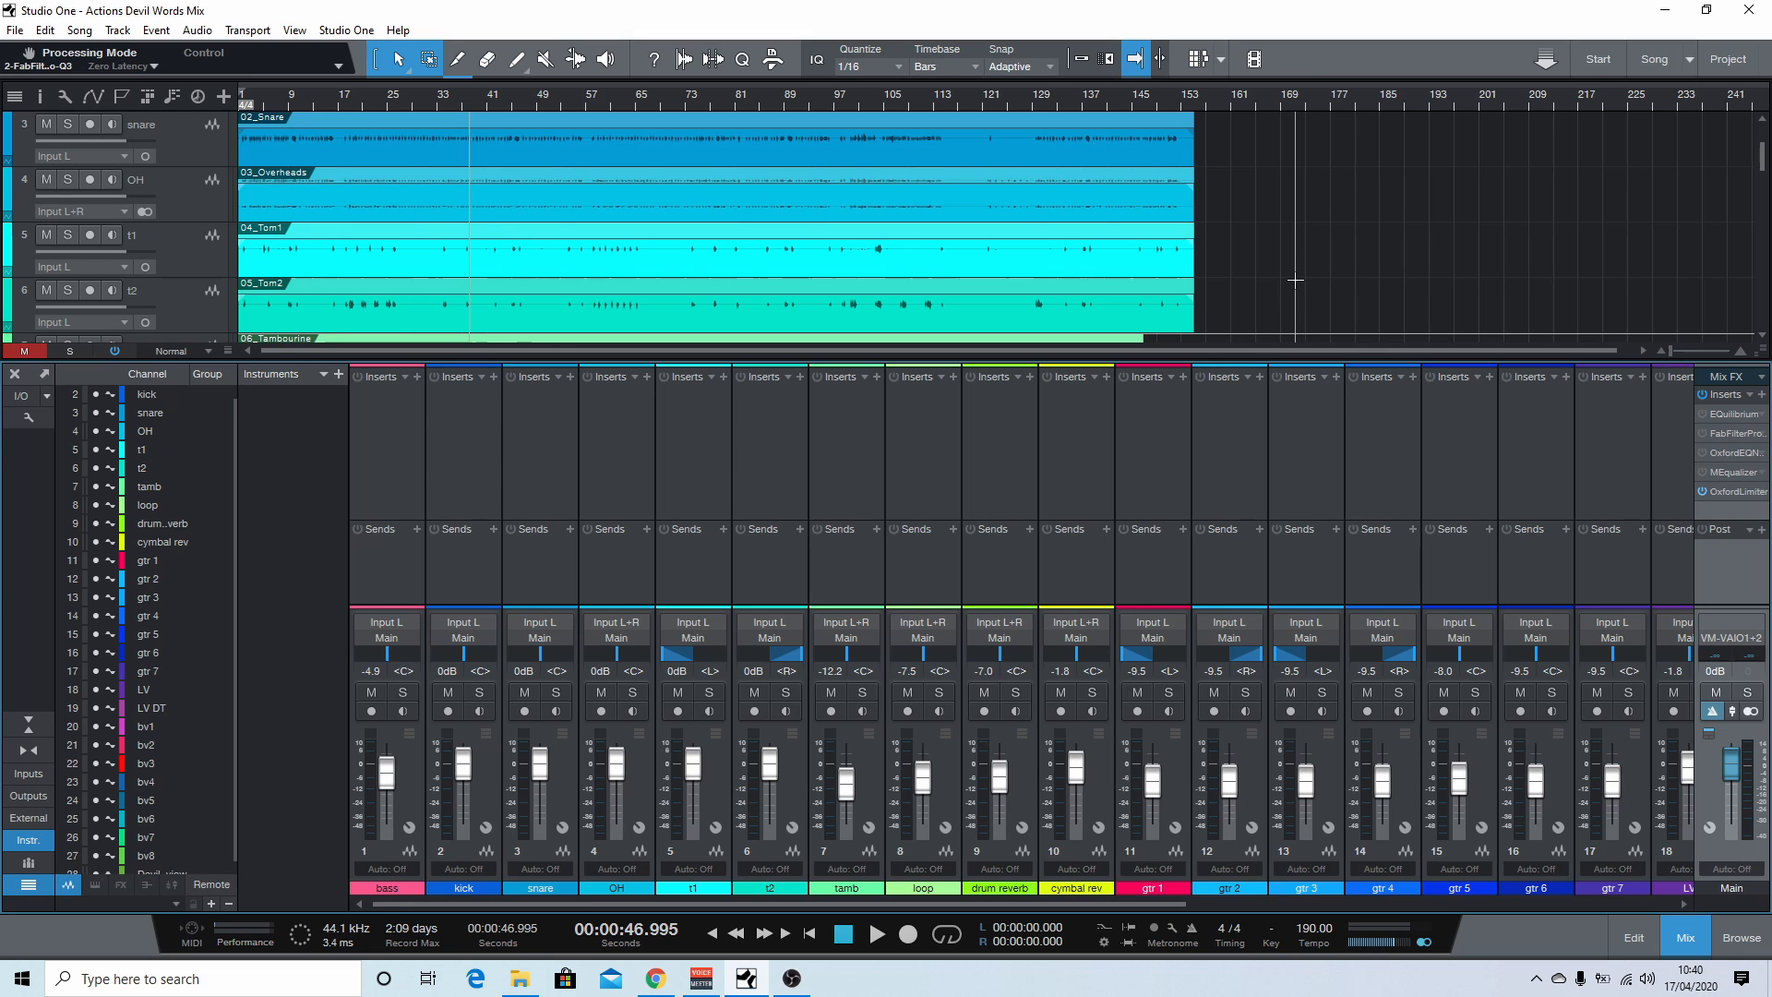
Step: Reopen EQuilibrium, disable its high-pass band and close the window
left_click(1735, 416)
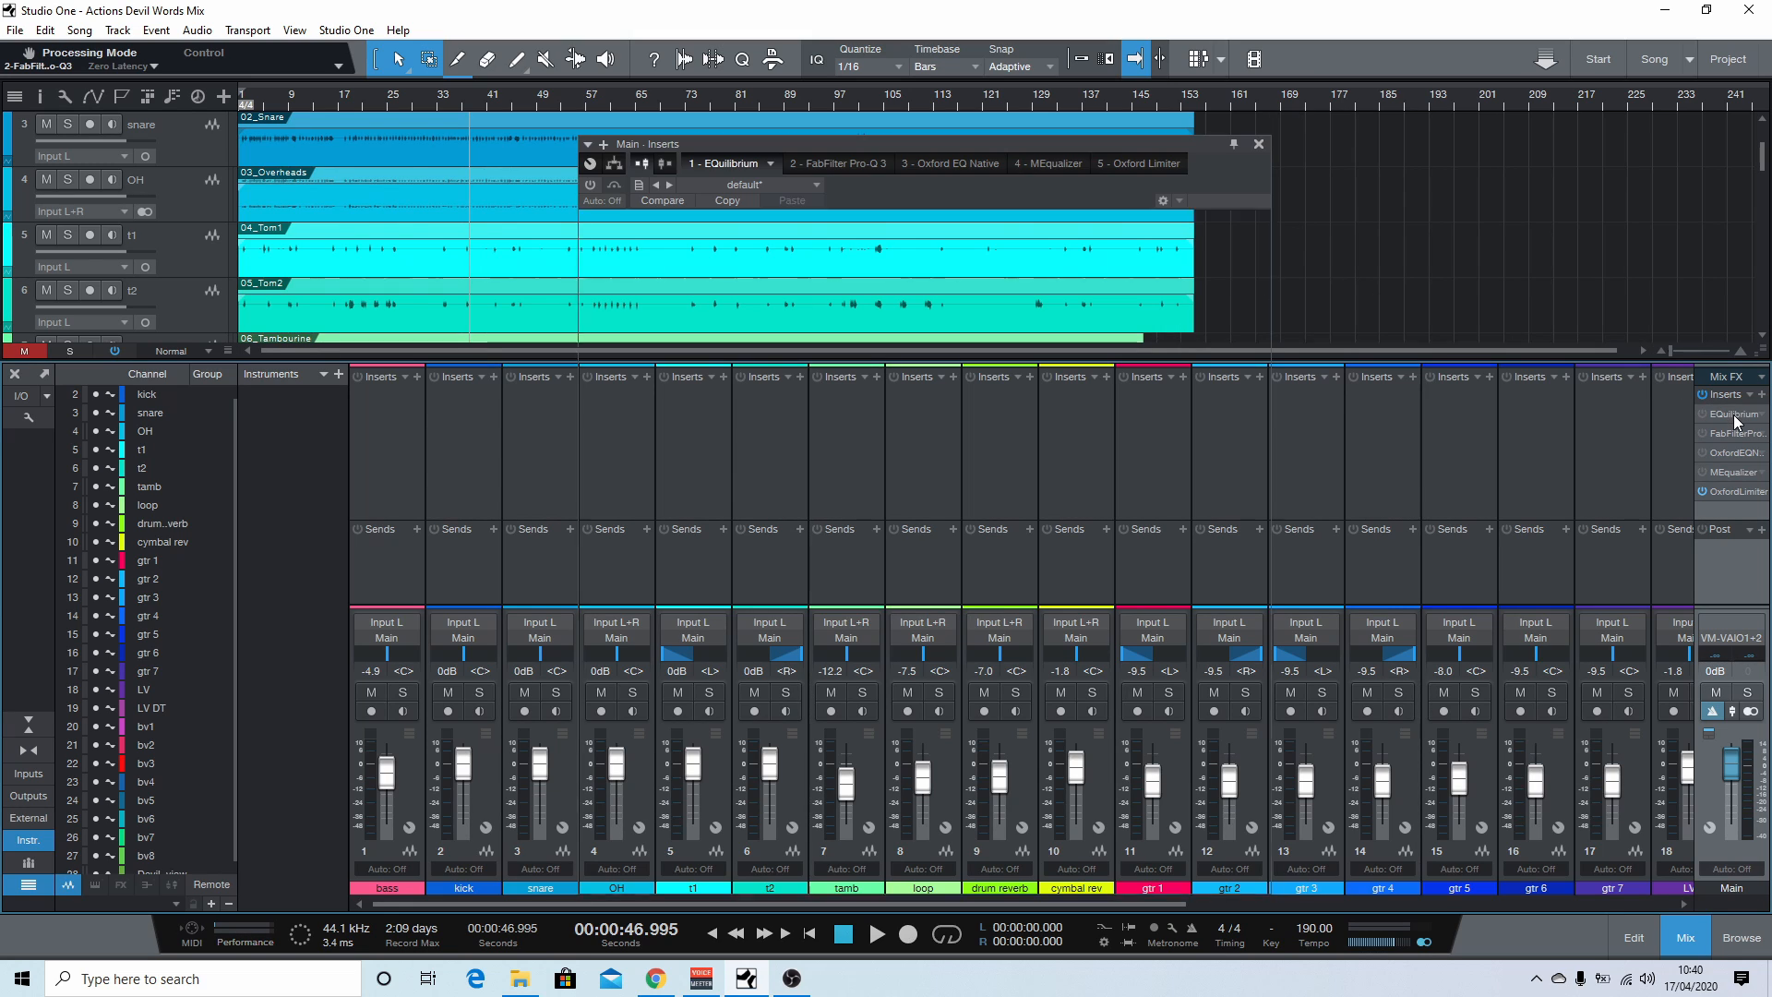
double_click(760, 407)
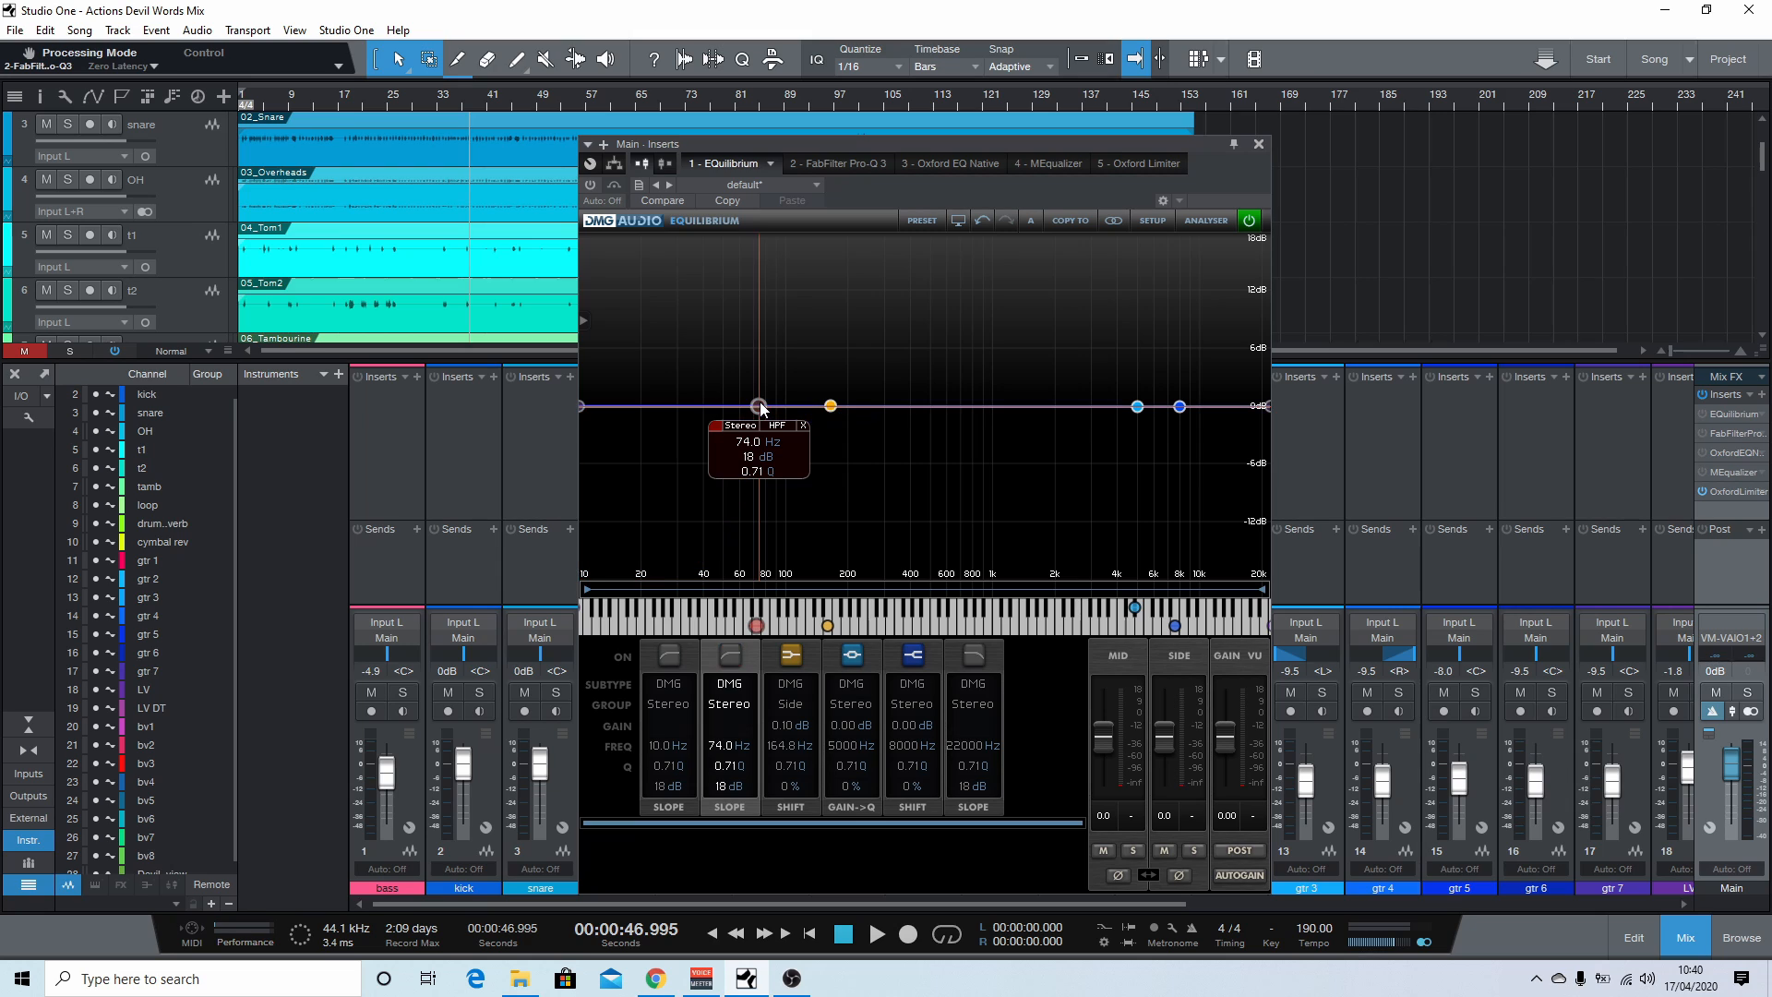
left_click(1258, 145)
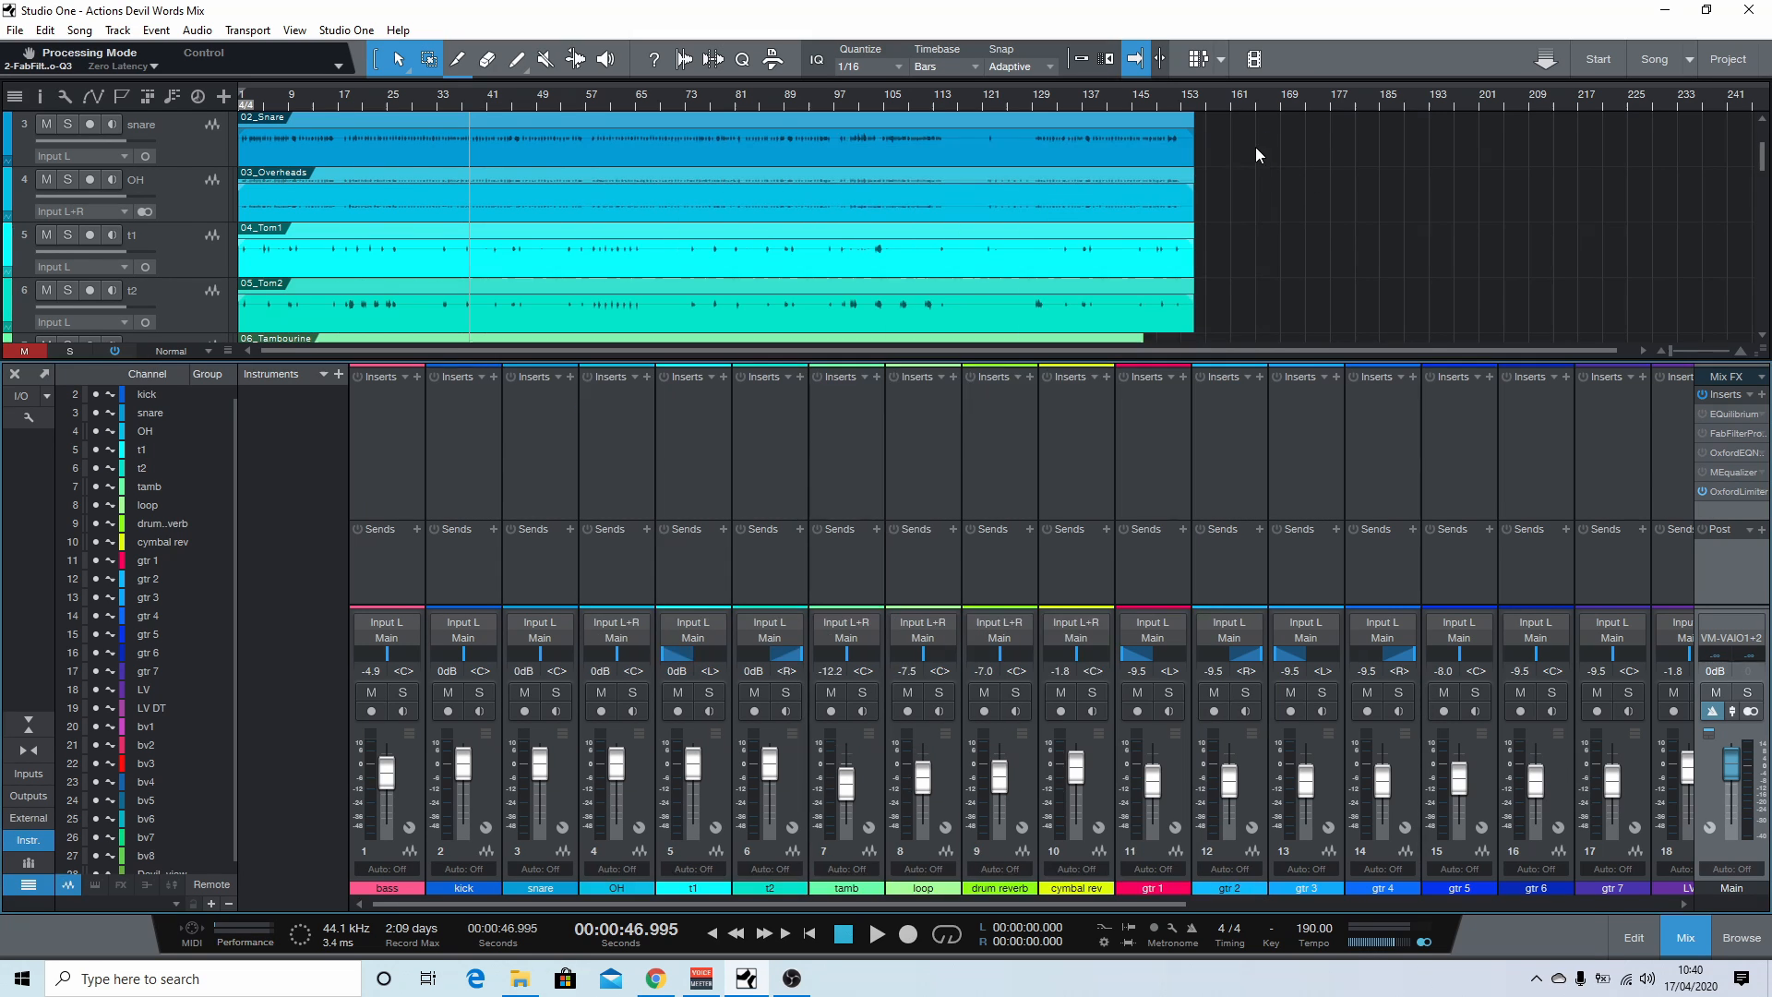
Step: Open Pro-Q 3 on the Main channel, try its Linear Phase mode and return it to Zero Latency
left_click(1732, 434)
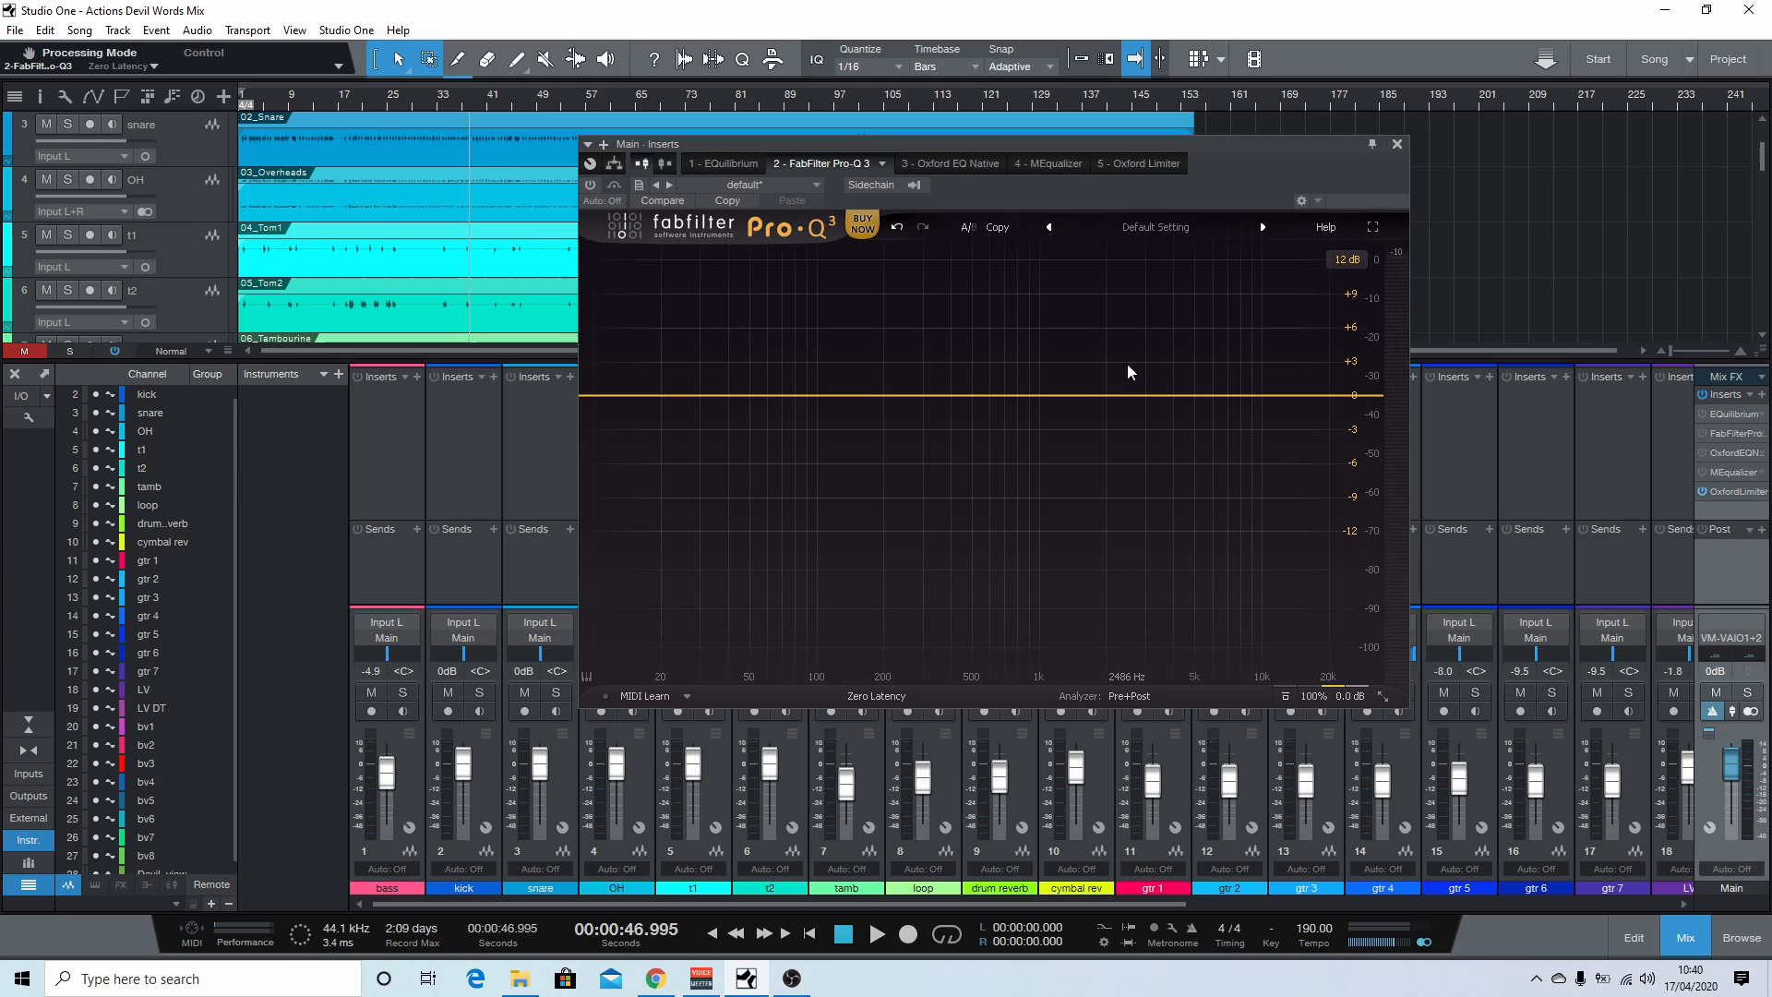
left_click(877, 696)
left_click(876, 756)
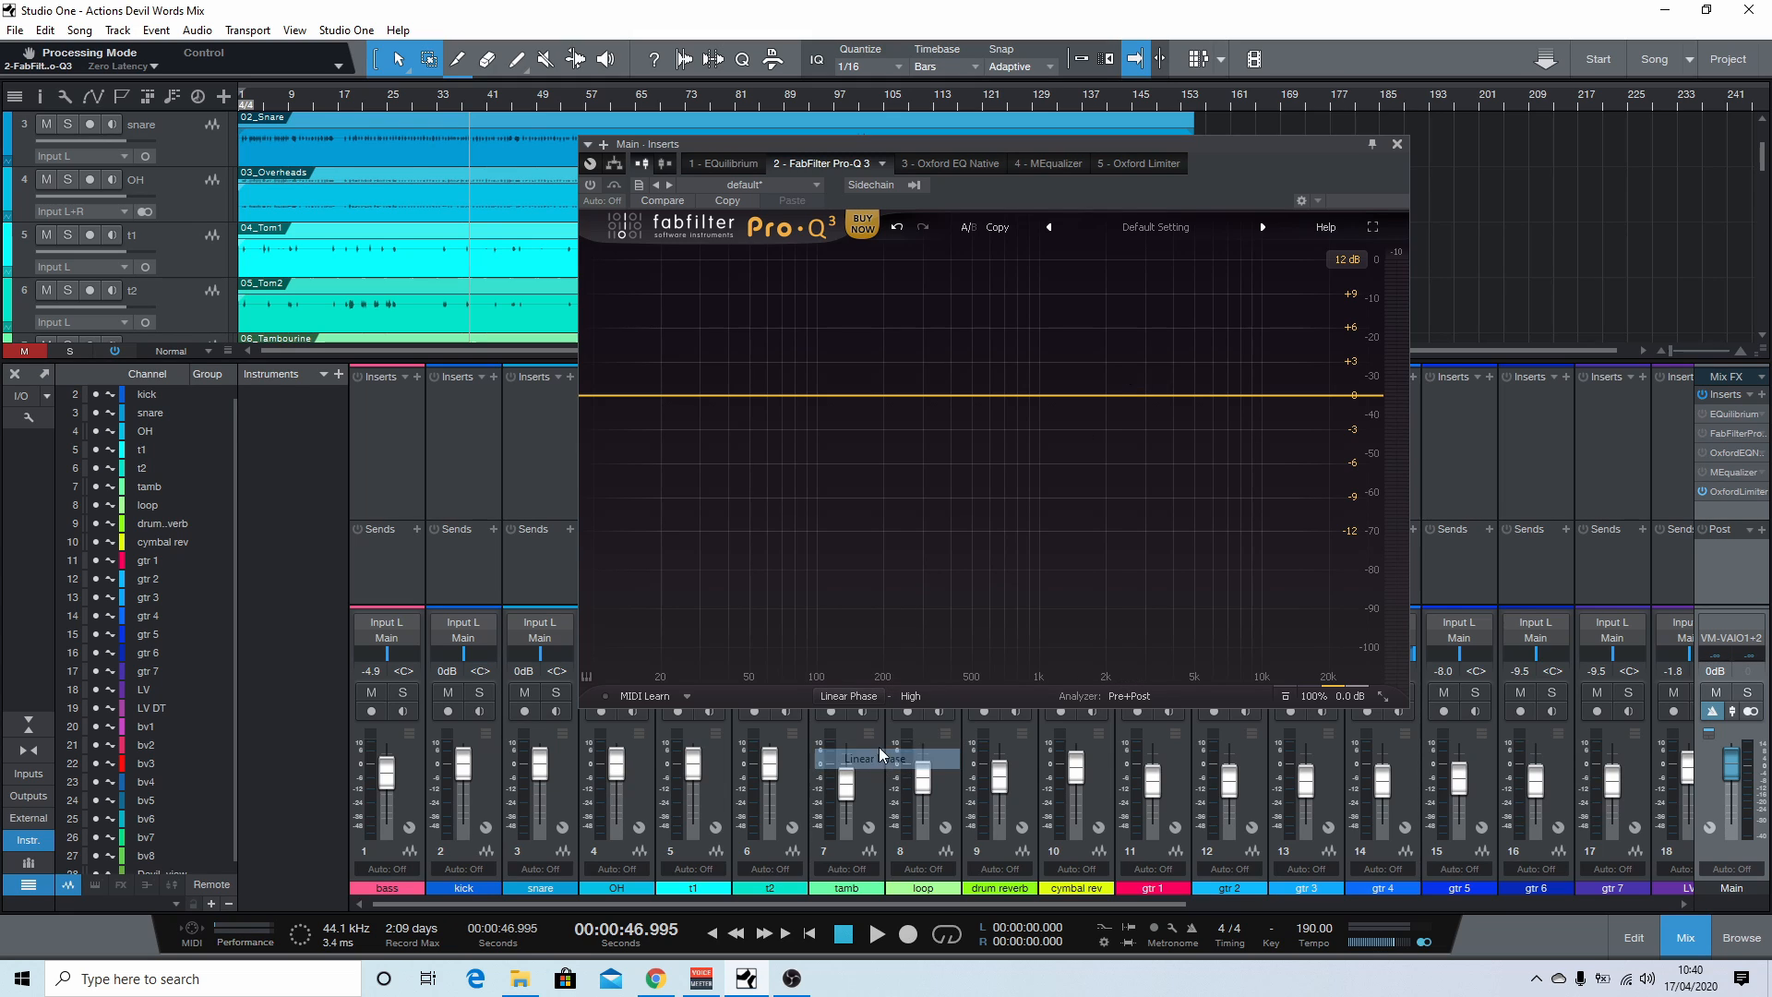
left_click(881, 696)
left_click(876, 716)
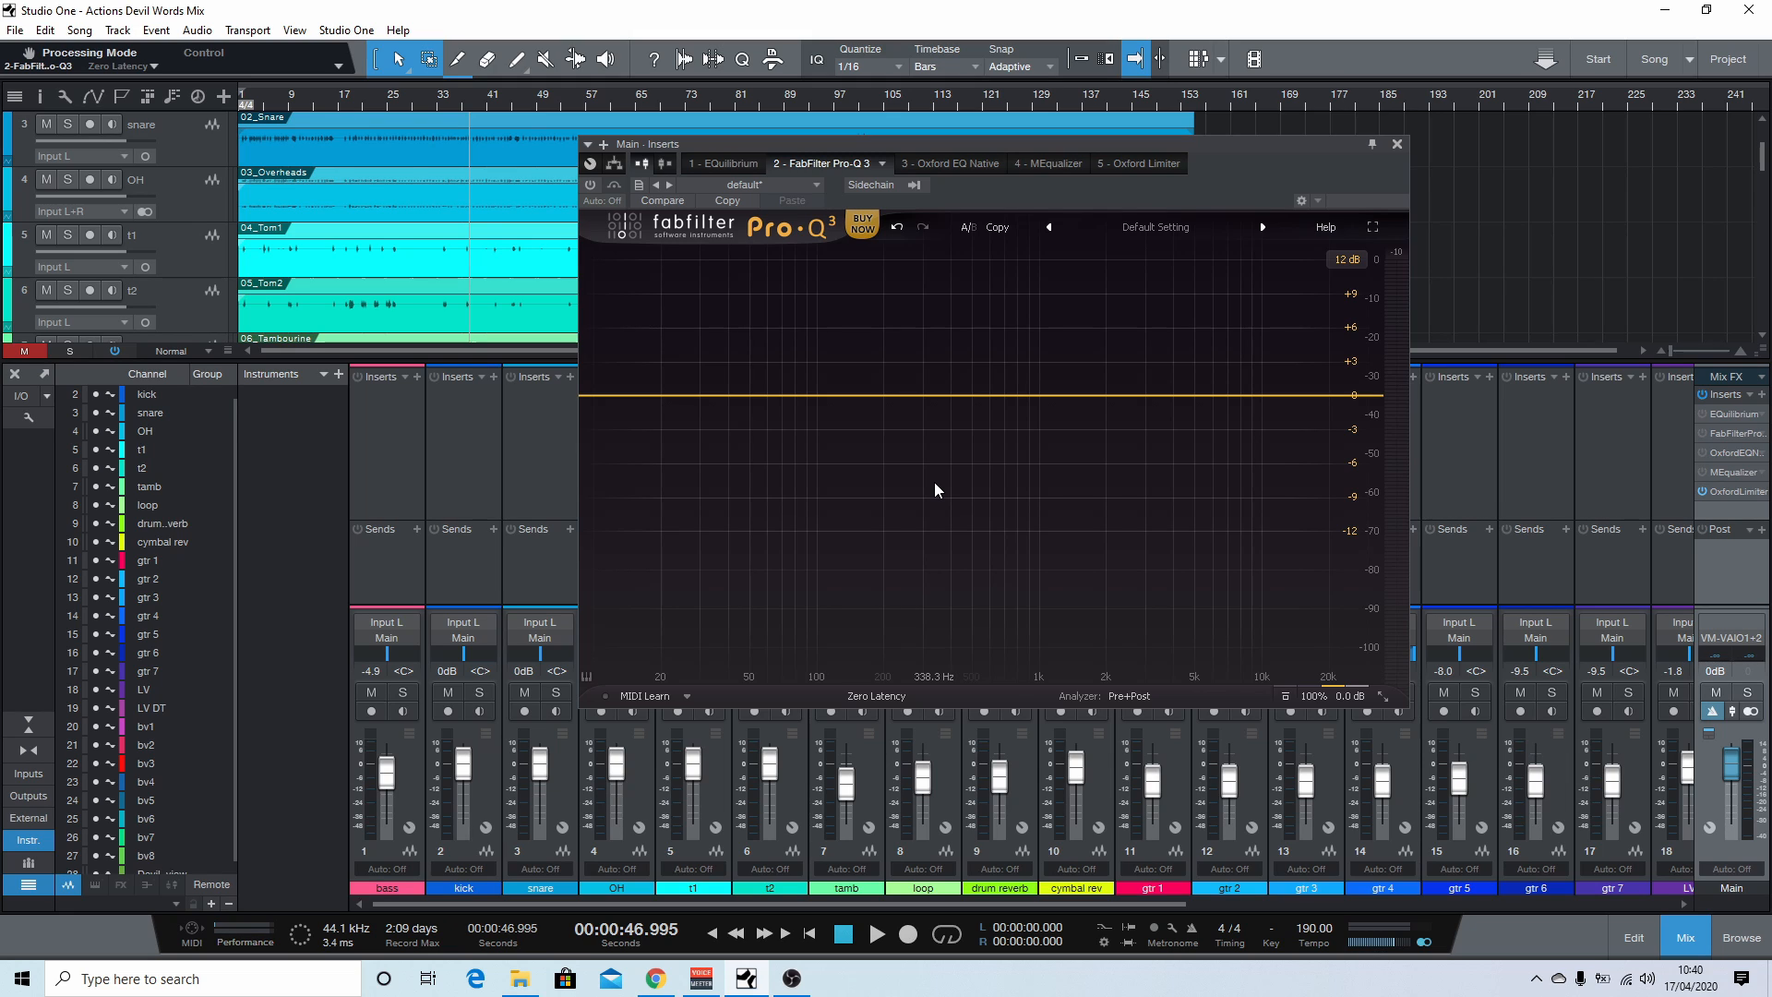
Step: Try a very wide bell cut of about 2.78 dB at 468 Hz with a Q of 0.067 in Pro-Q 3, and delete the band
left_click(797, 396)
left_click_drag(799, 398, 965, 429)
scroll(967, 428, "down", 6)
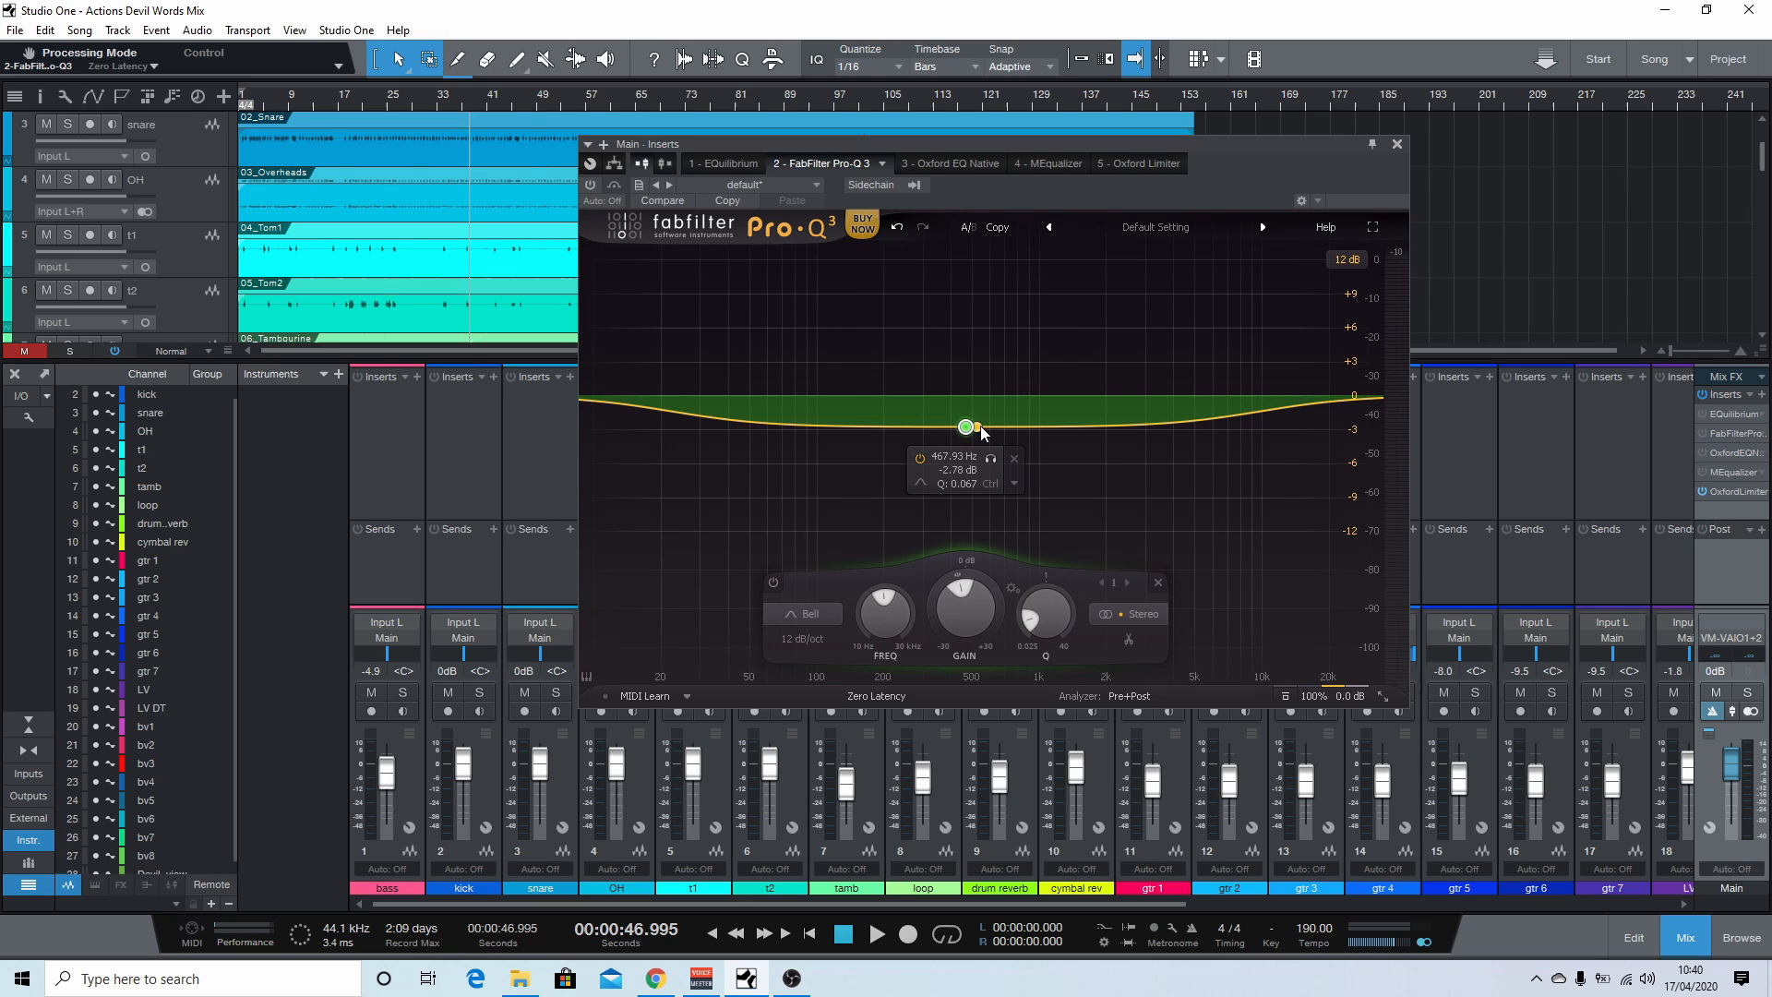
left_click(1016, 459)
Step: Add a 12 dB/oct low cut band in Pro-Q 3 at about 27.5 Hz with a Q of about 0.99
left_click(721, 395)
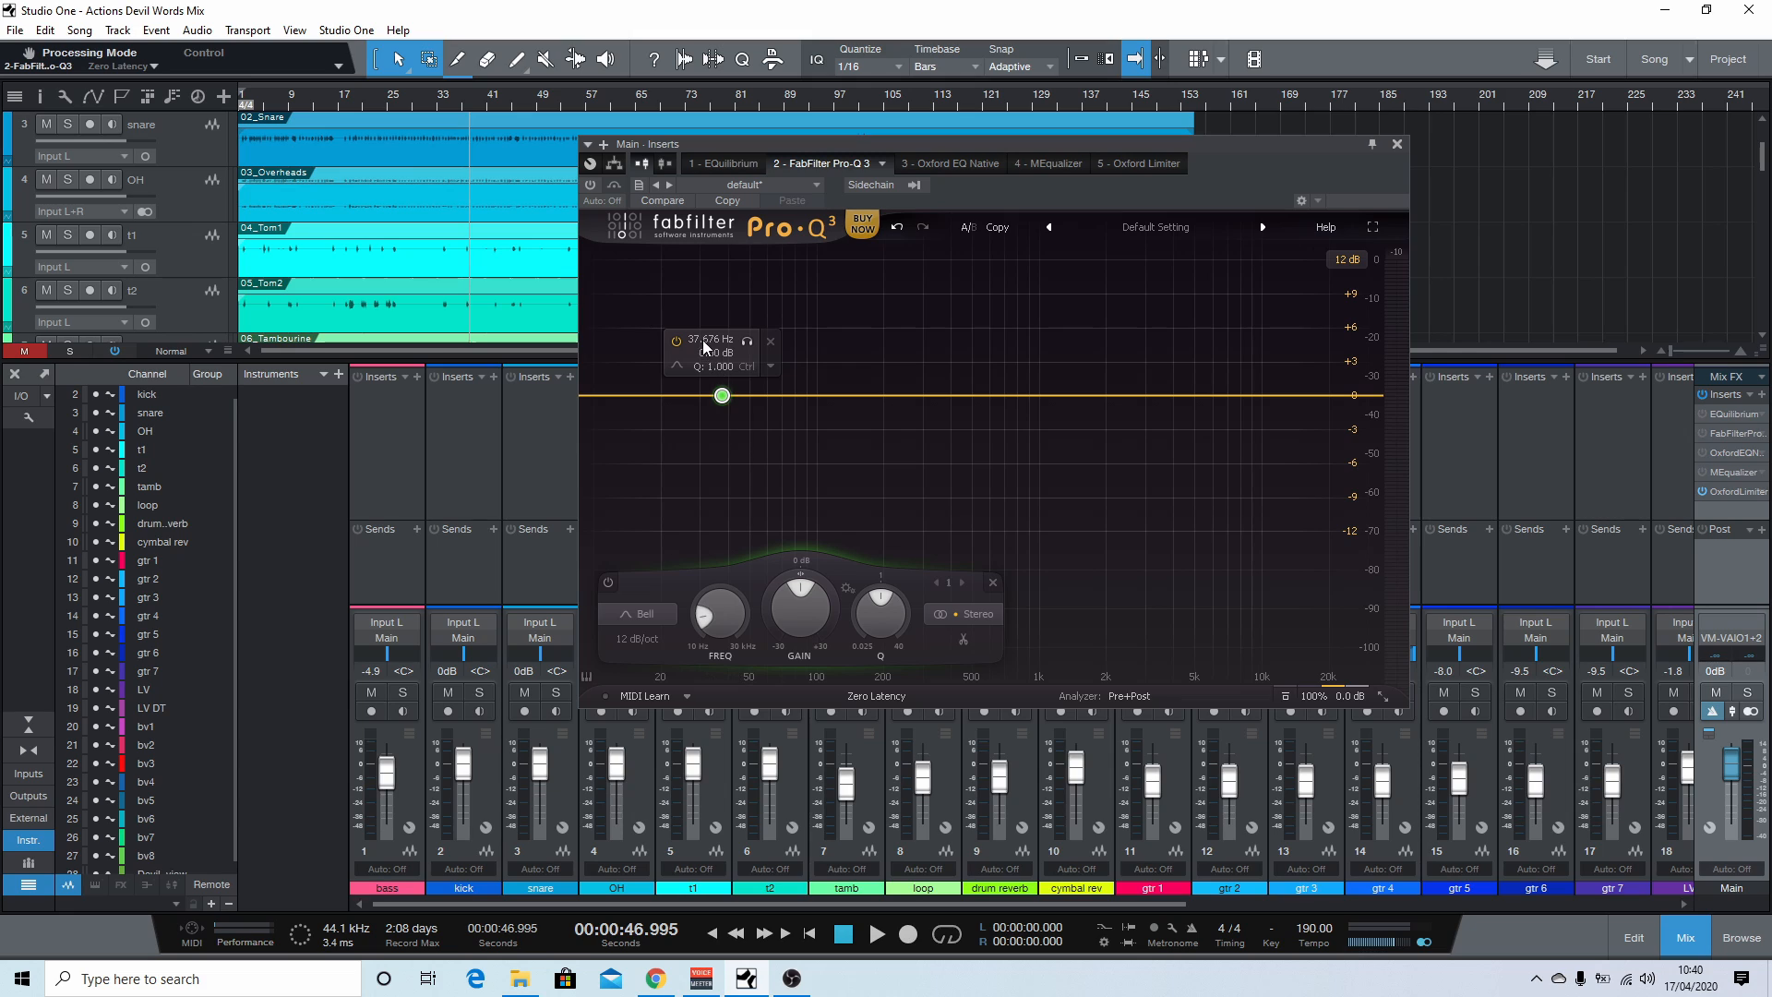
left_click(677, 367)
left_click(699, 385)
left_click_drag(721, 395, 766, 407)
scroll(767, 407, "down", 3)
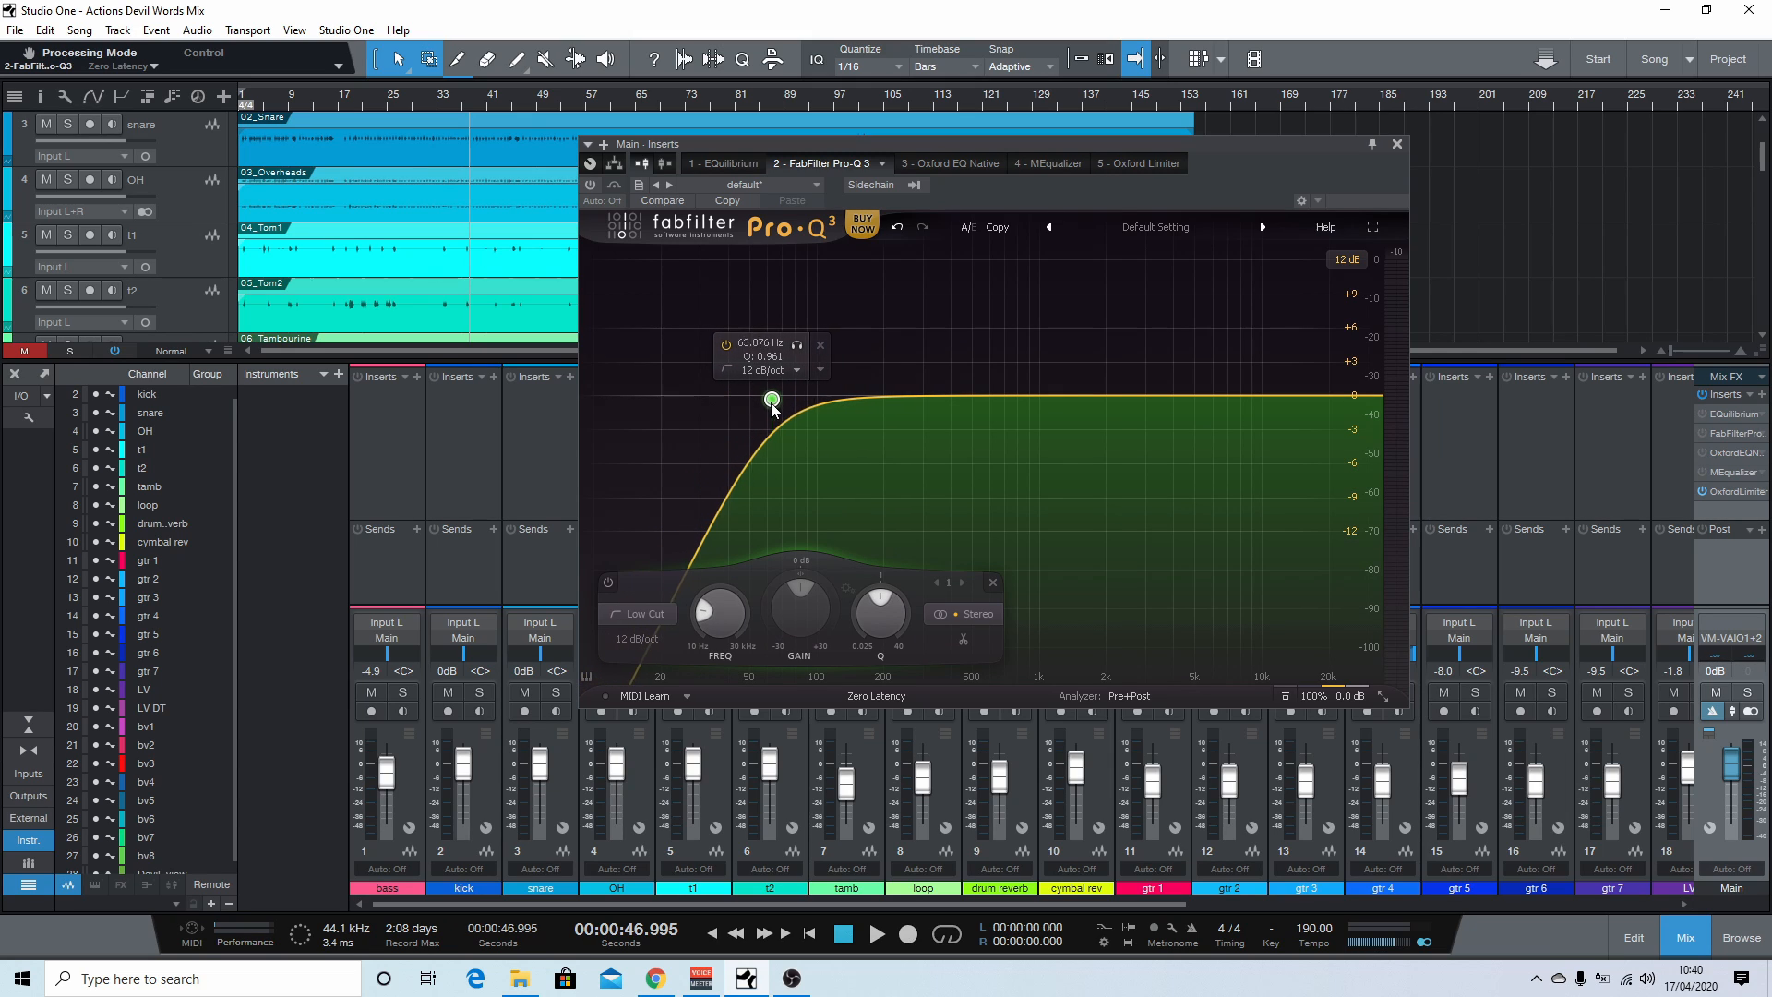
left_click_drag(767, 407, 691, 399)
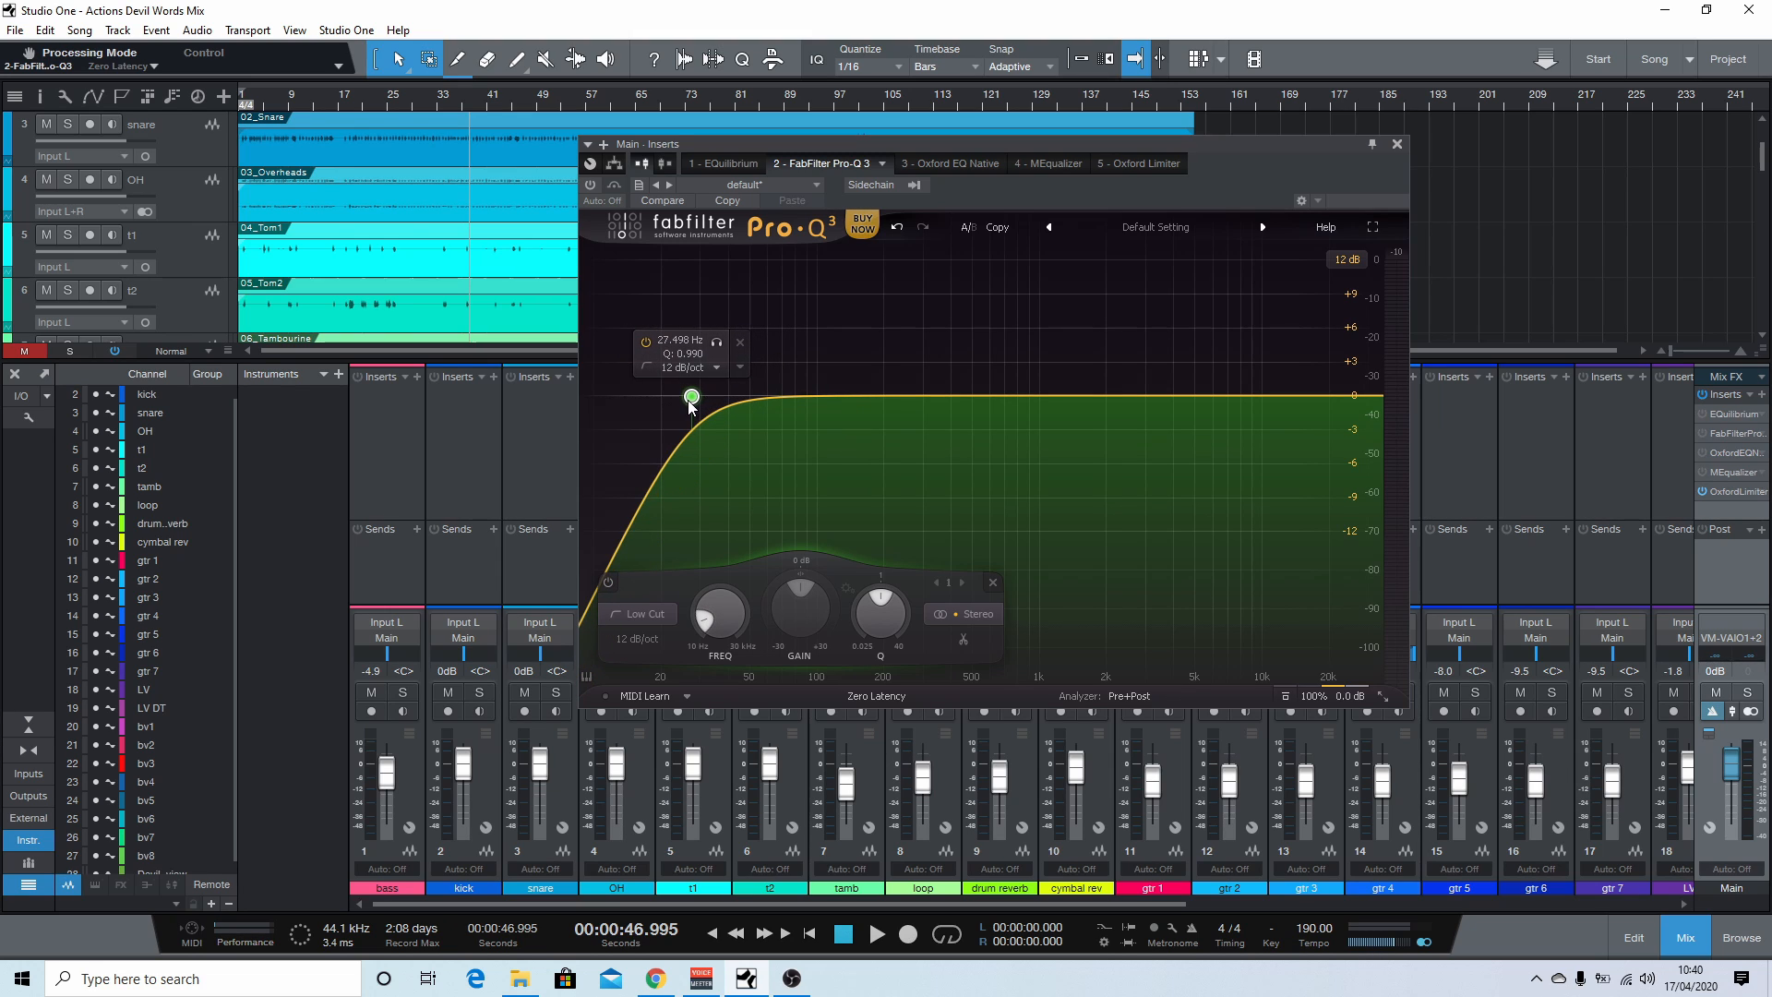
Step: Try a 12 dB/oct high cut at about 16.9 kHz, delete both the high cut and low cut bands, and close Pro-Q 3
left_click(1324, 397)
mouse_move(1324, 397)
left_mouse_down()
mouse_move(1368, 376)
mouse_move(1339, 368)
left_mouse_up()
left_click(1321, 310)
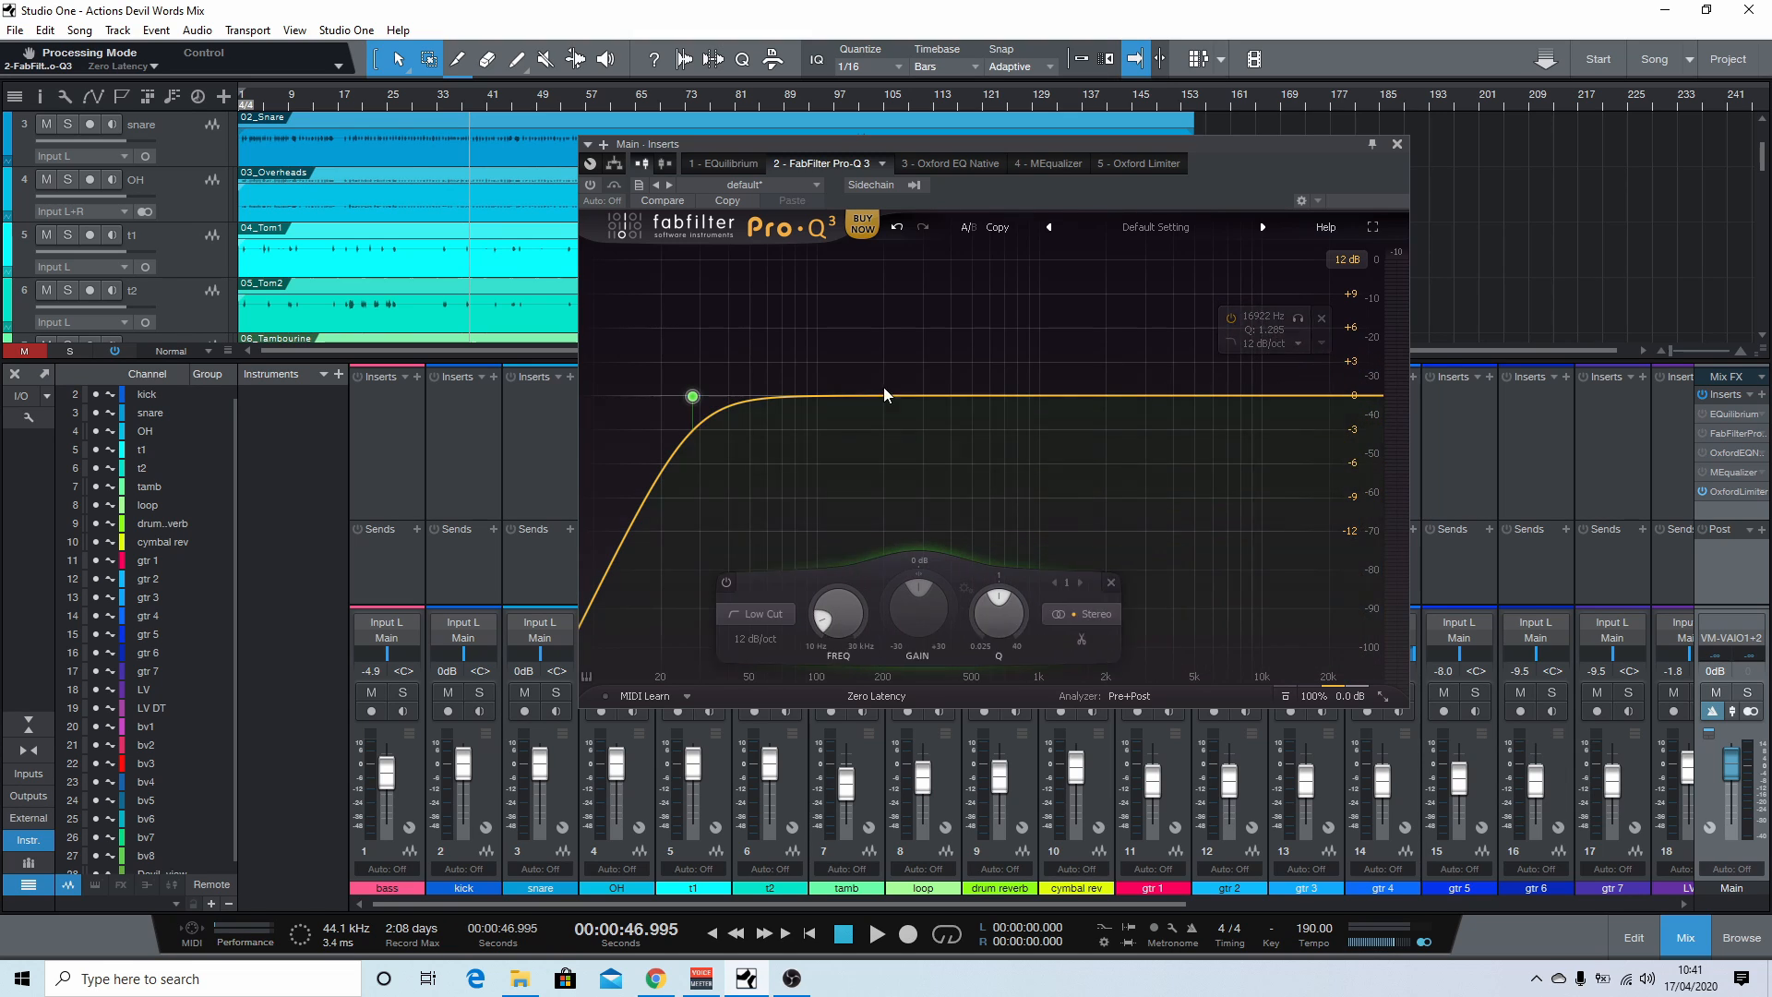
left_click(743, 344)
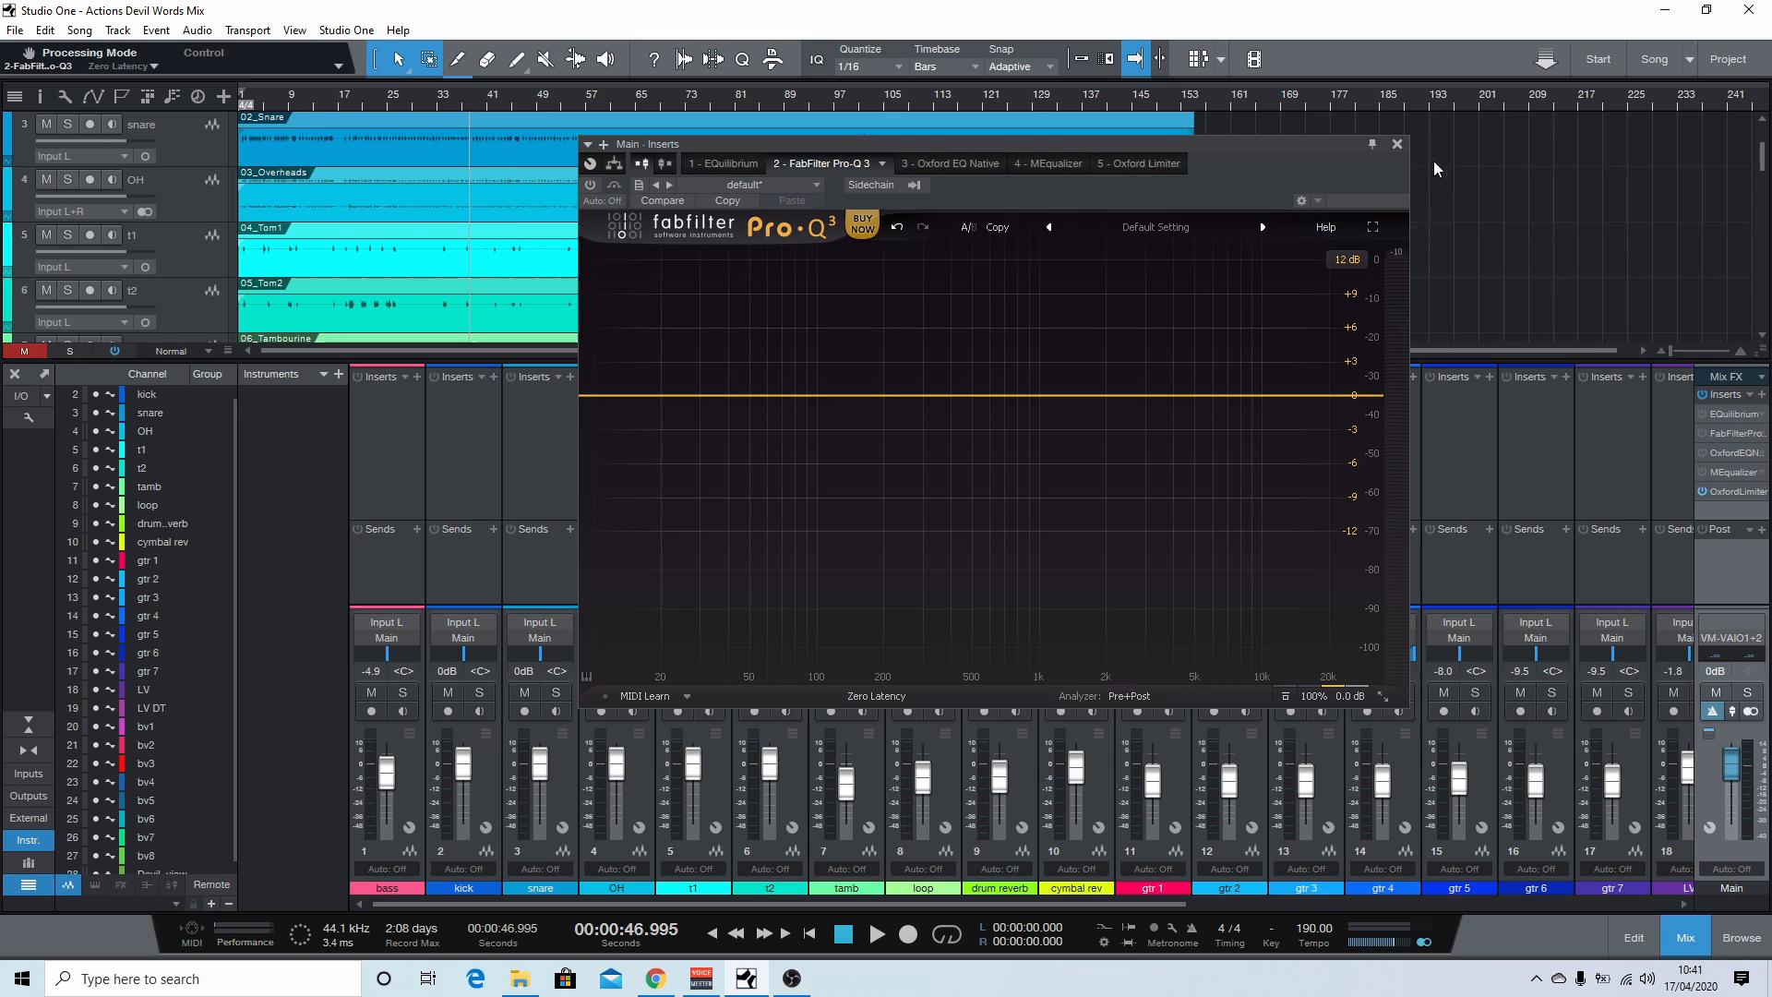
left_click(1397, 145)
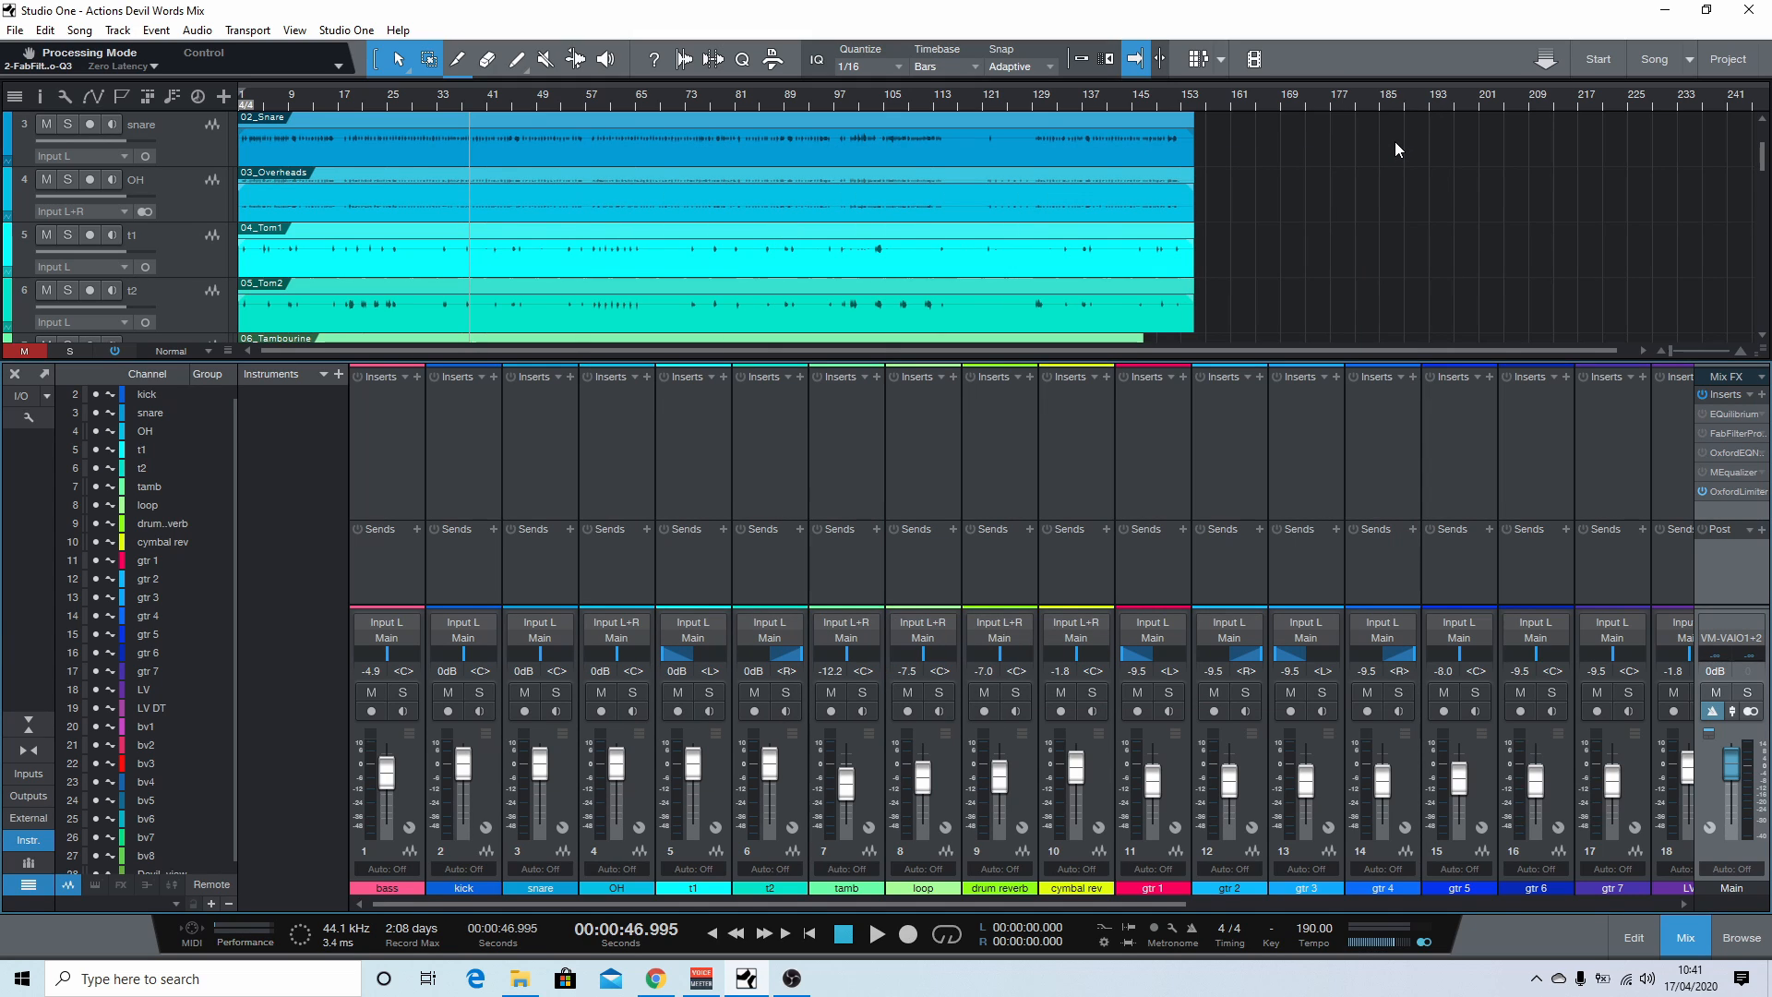